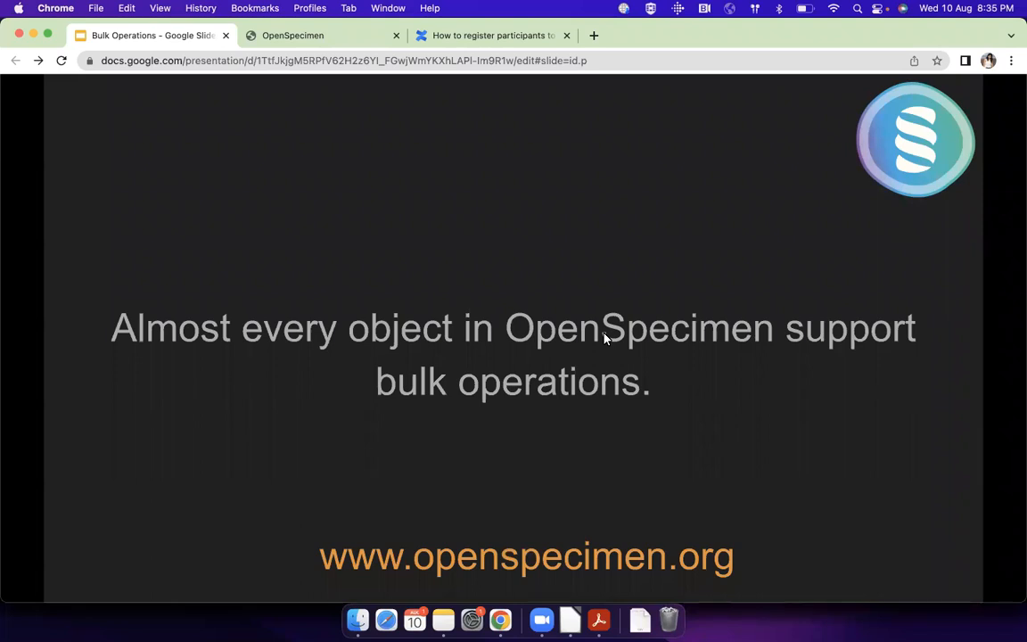
# Advance the bulk operations presentation to the slide on admin data such as users, sites, institute and containers
pyautogui.press('Right')
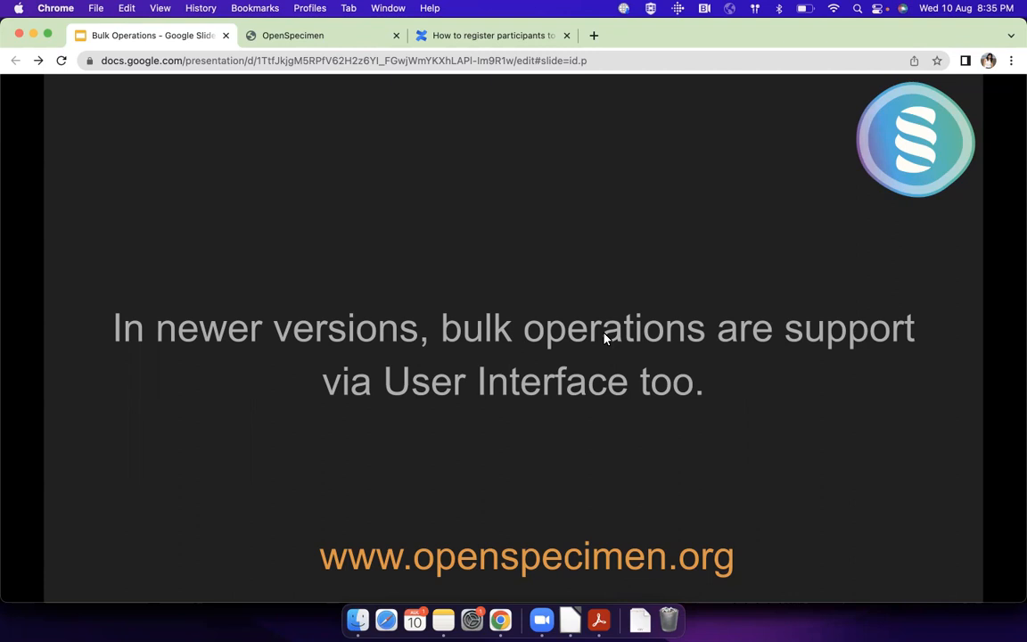
pyautogui.press('Right')
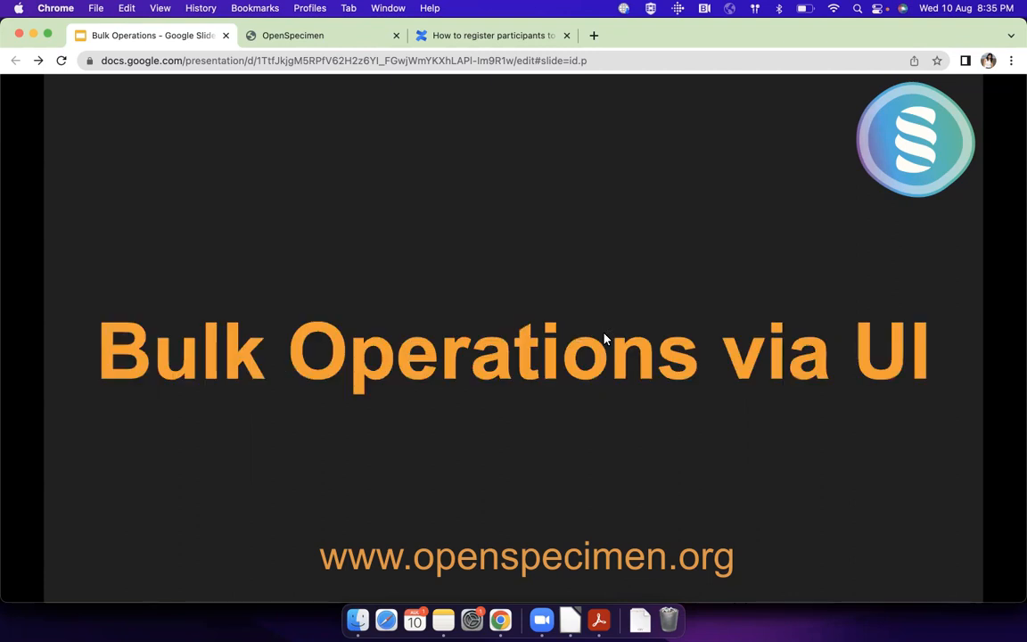
pyautogui.press('Right')
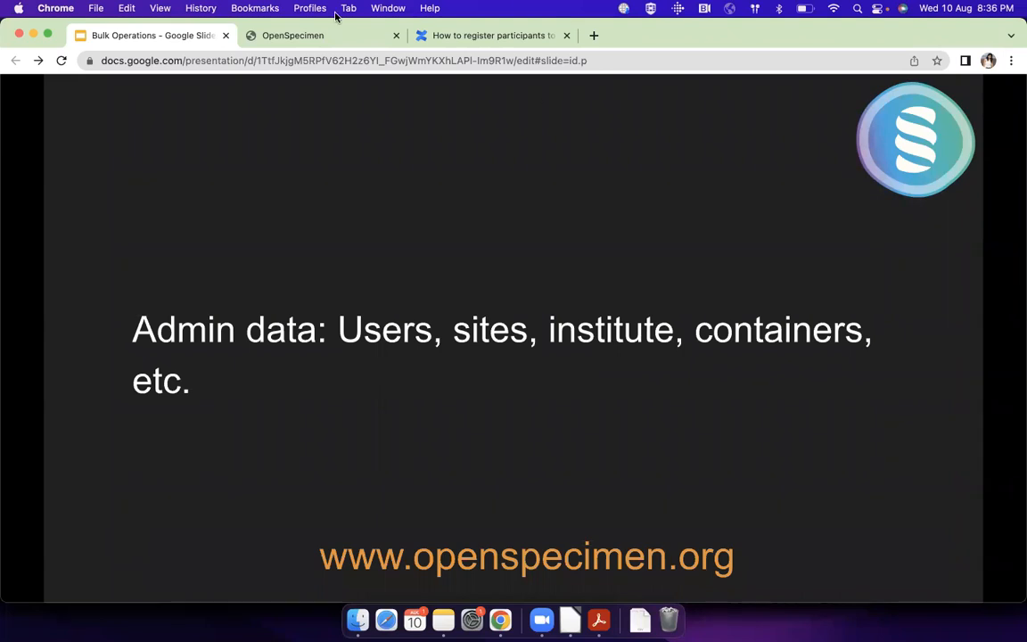
# Switch to the OpenSpecimen demo site and check its version in the About information, closing it when done
pyautogui.click(305, 39)
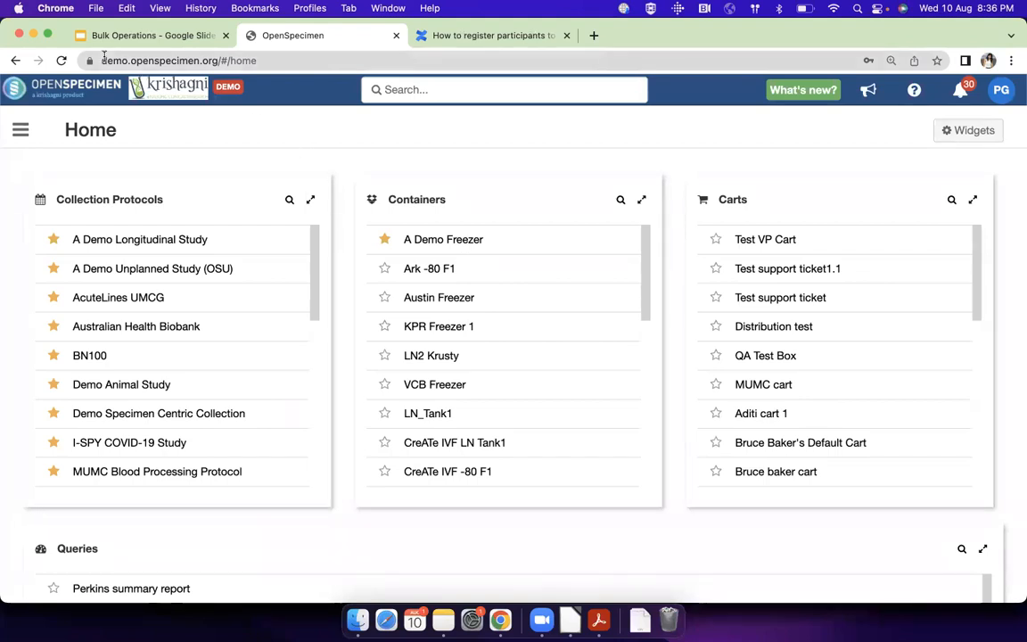
pyautogui.moveTo(101, 59); pyautogui.dragTo(216, 64)
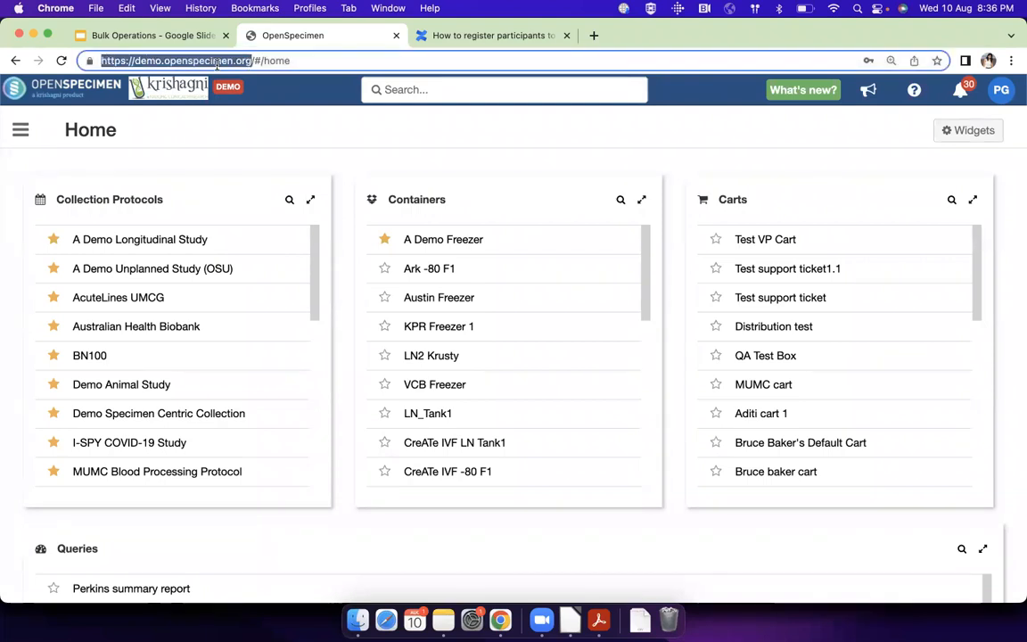
pyautogui.click(289, 131)
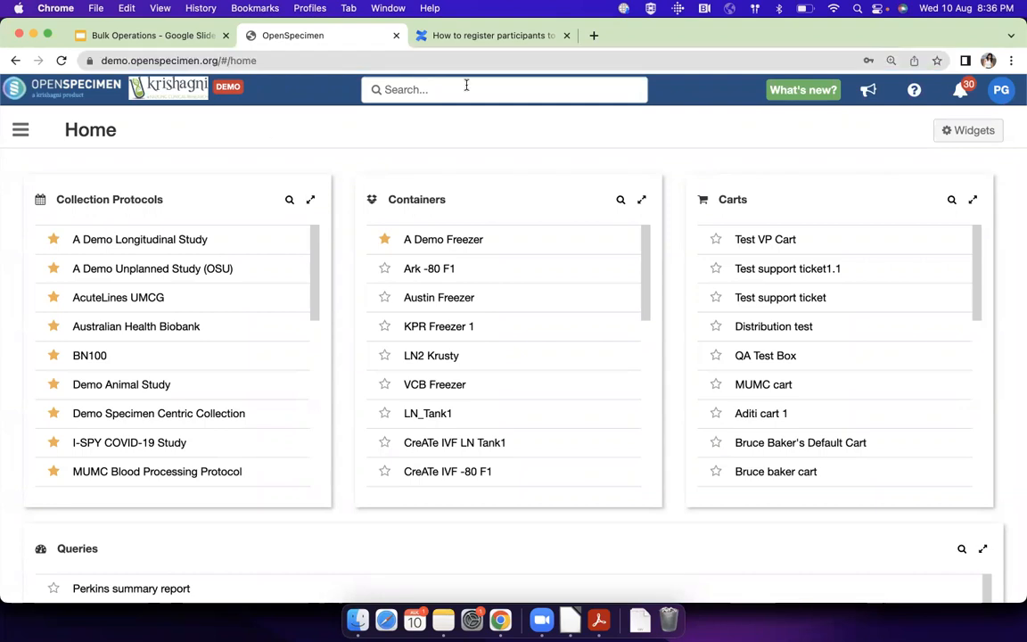
pyautogui.click(915, 93)
pyautogui.click(889, 177)
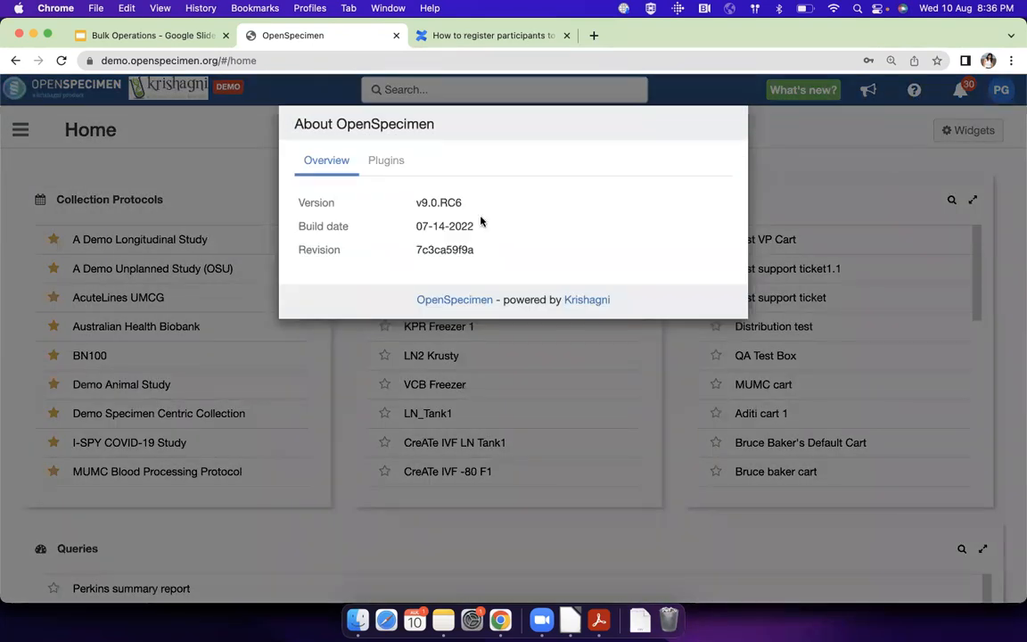
pyautogui.click(781, 153)
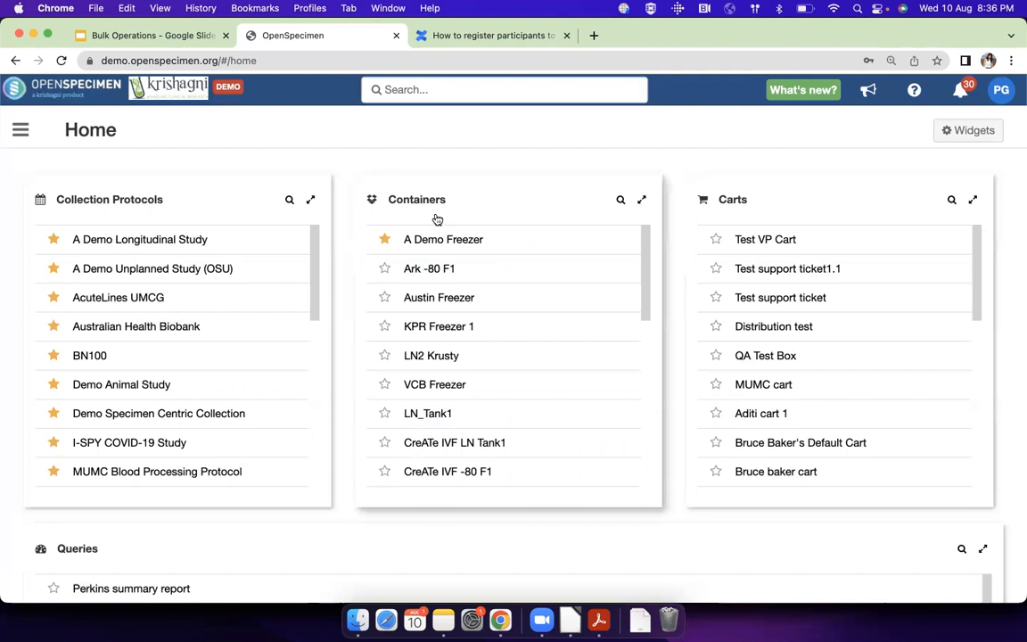
# Open the Users list
pyautogui.click(20, 129)
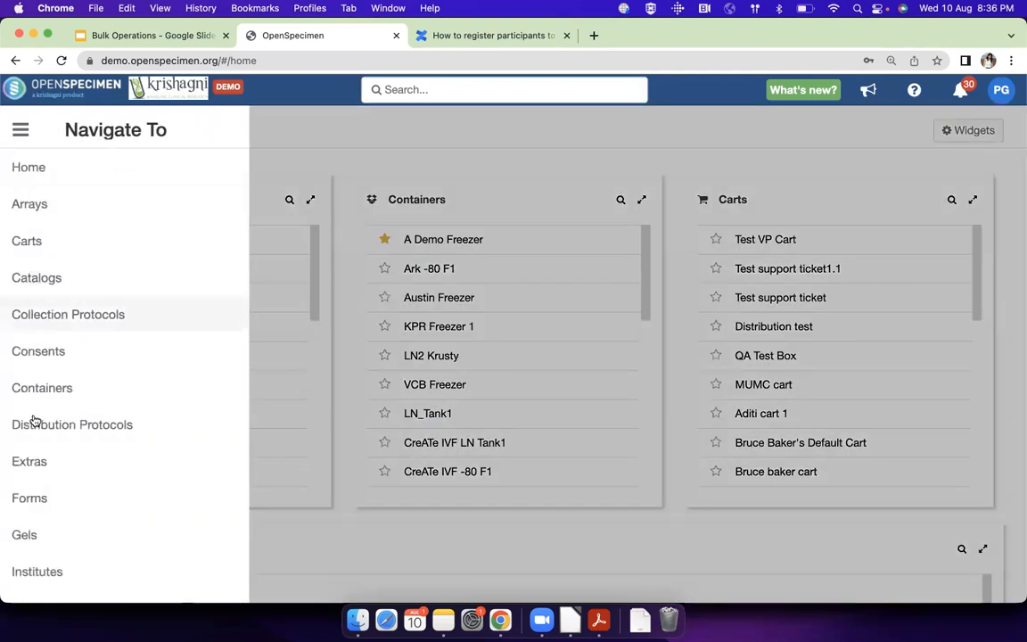
pyautogui.scroll(-4, 34, 419)
pyautogui.scroll(-5, 34, 419)
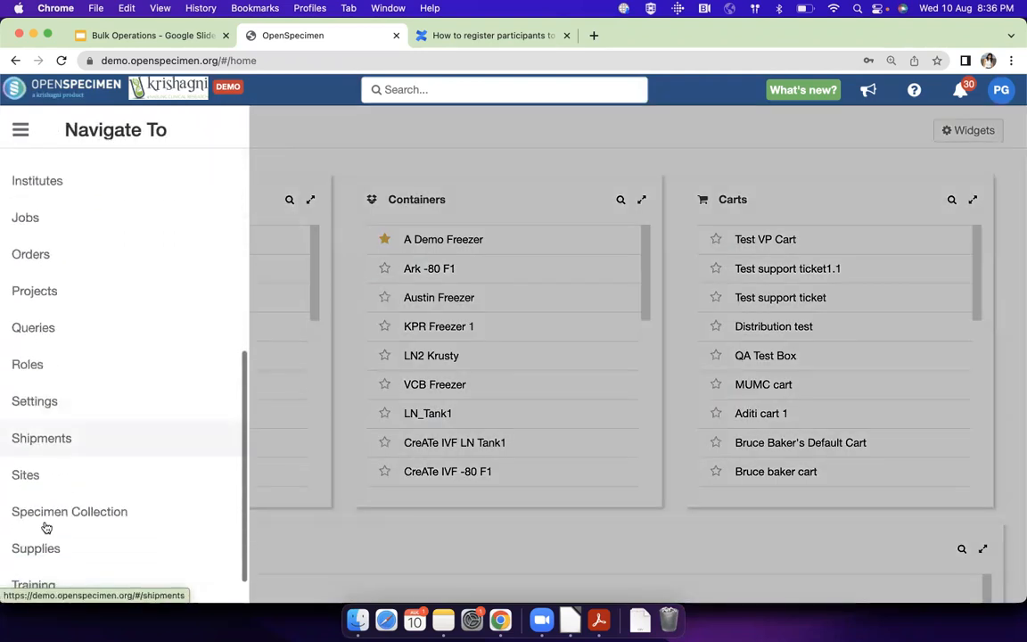
pyautogui.click(44, 583)
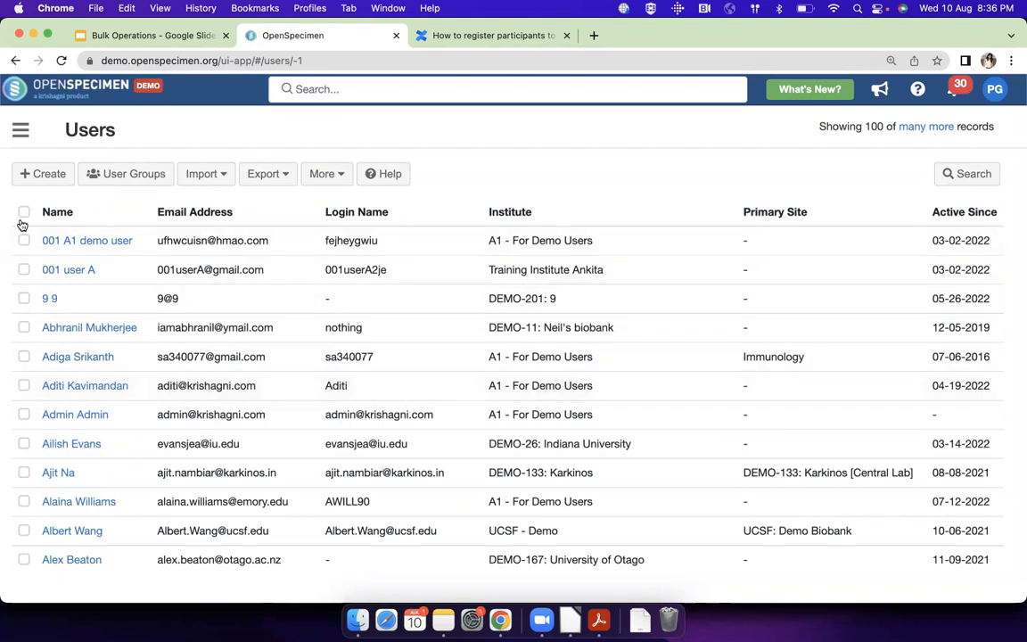
# Select the fourth to sixth users, examine the fields offered for bulk updating them, and return to the Users list without updating
pyautogui.click(24, 327)
pyautogui.click(25, 384)
pyautogui.click(24, 413)
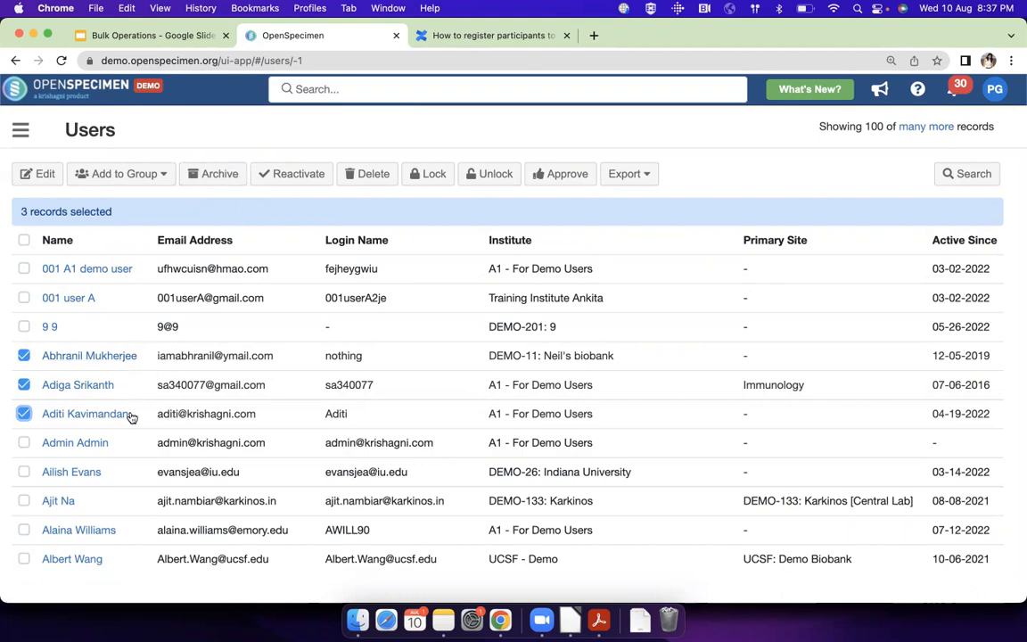
pyautogui.click(40, 175)
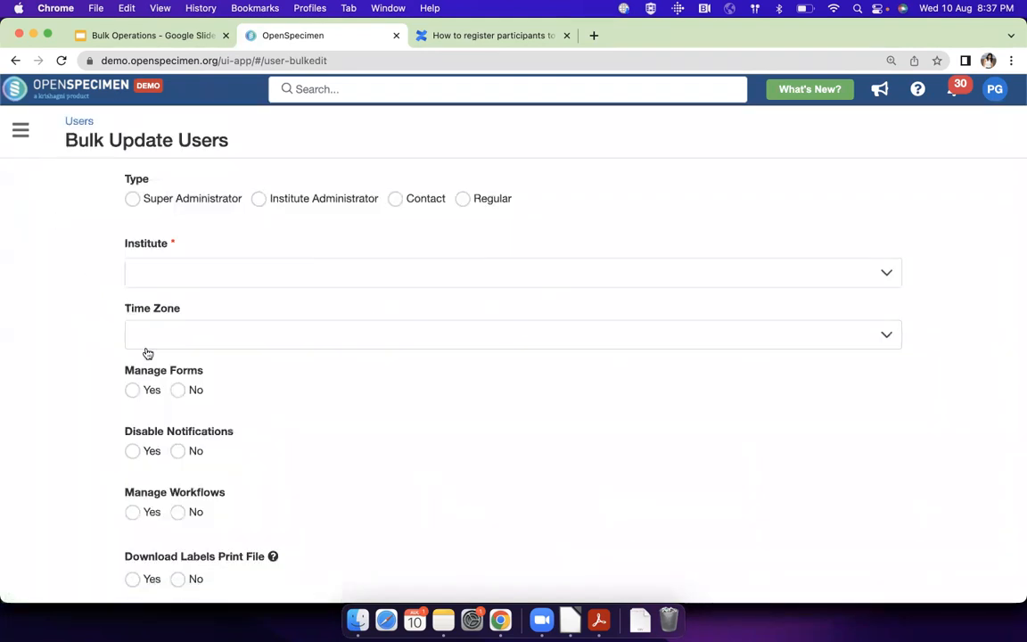
pyautogui.scroll(-1, 148, 355)
pyautogui.scroll(-1, 148, 358)
pyautogui.scroll(2, 148, 357)
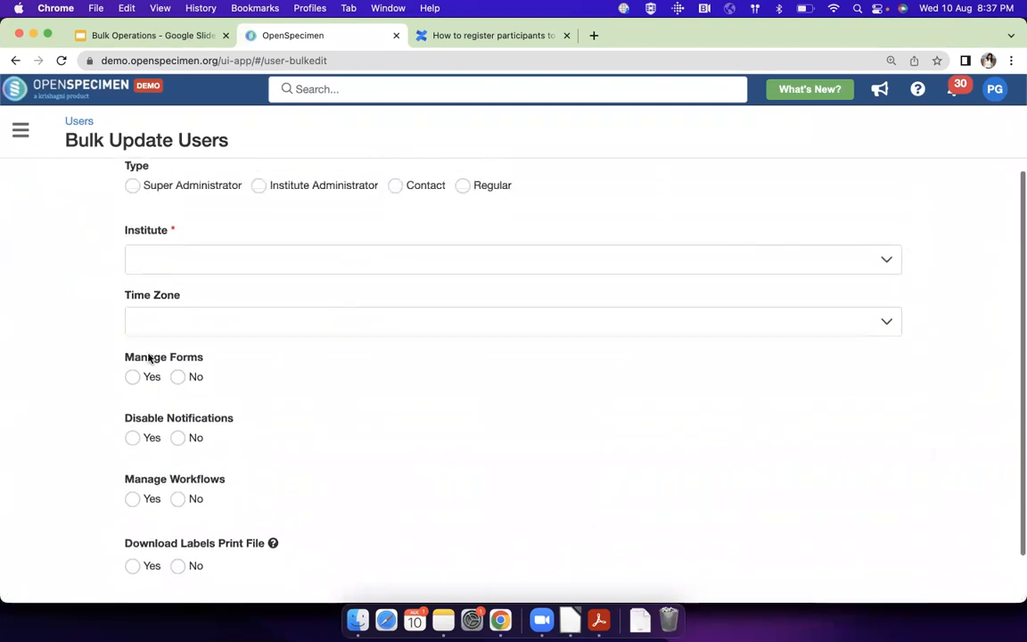
pyautogui.scroll(-1, 148, 357)
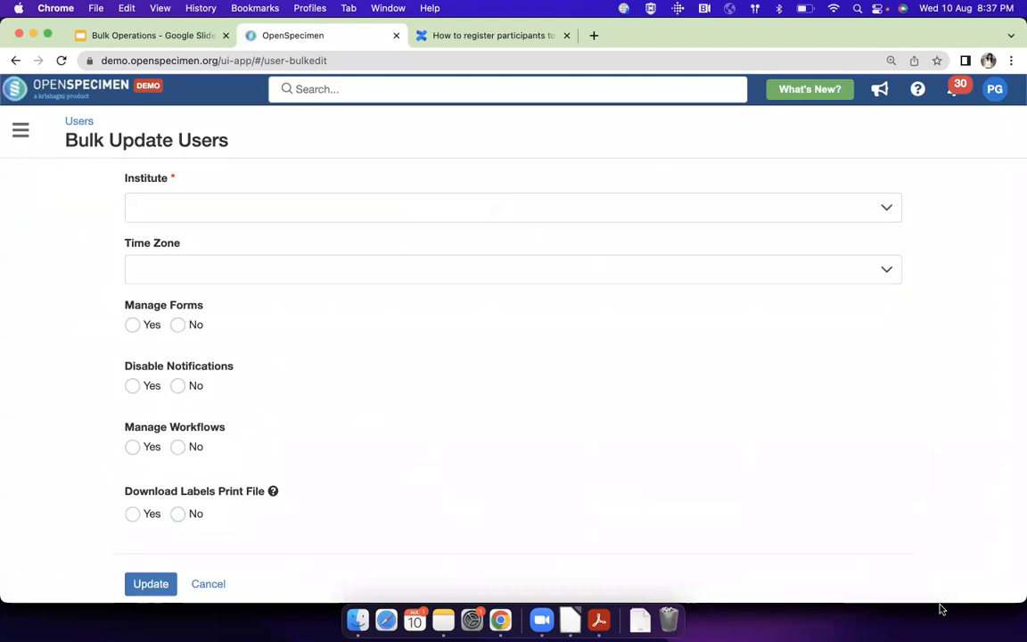
pyautogui.click(15, 60)
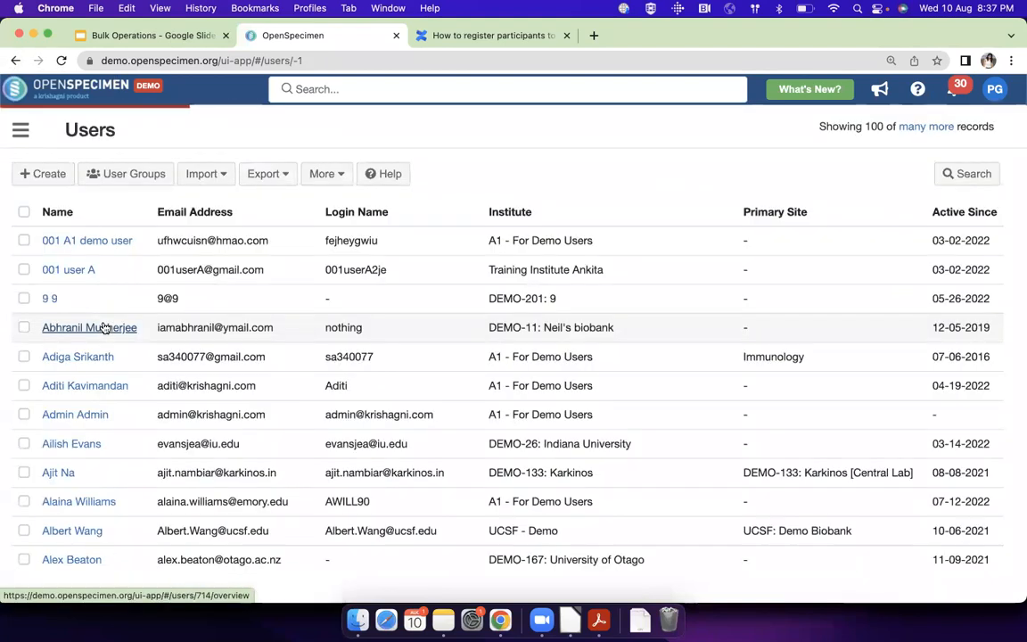
# Examine the group options for adding the fourth and fifth users together, and clear their selection
pyautogui.click(24, 327)
pyautogui.click(24, 384)
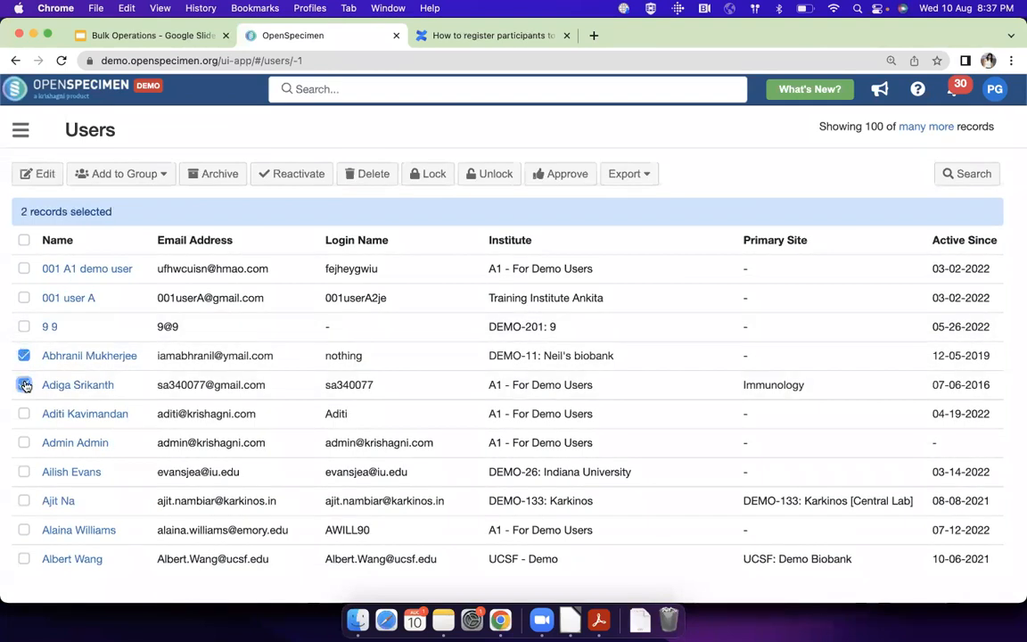
pyautogui.click(137, 178)
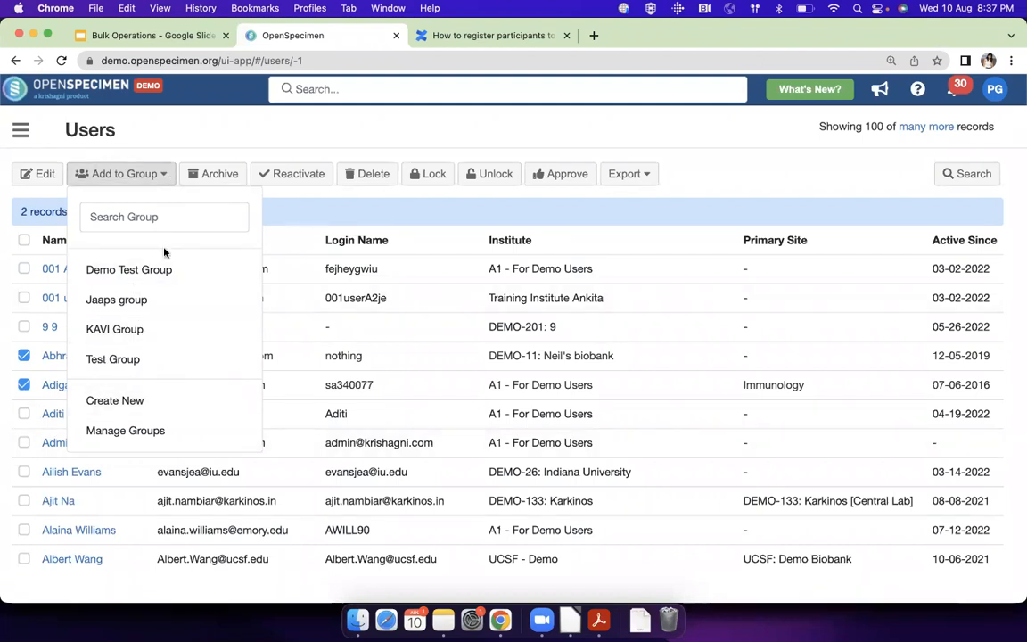
pyautogui.click(153, 125)
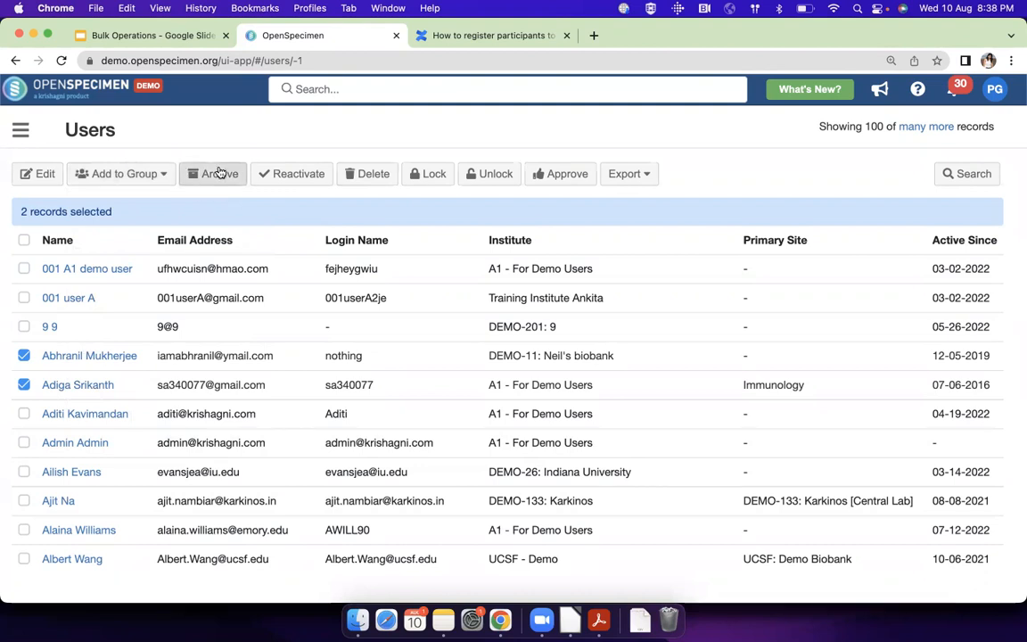
pyautogui.click(92, 389)
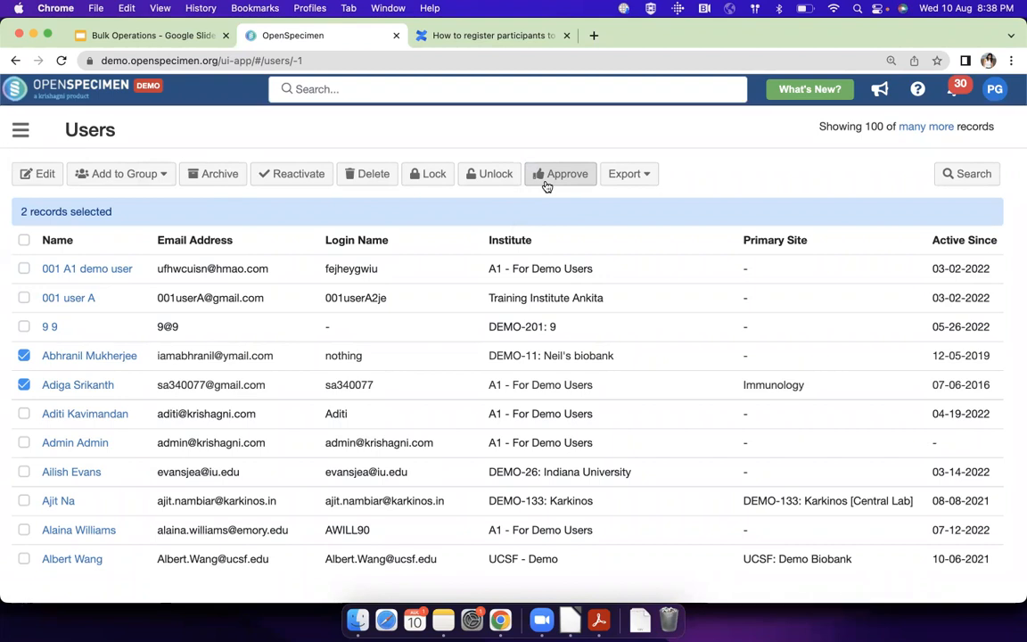
pyautogui.click(24, 355)
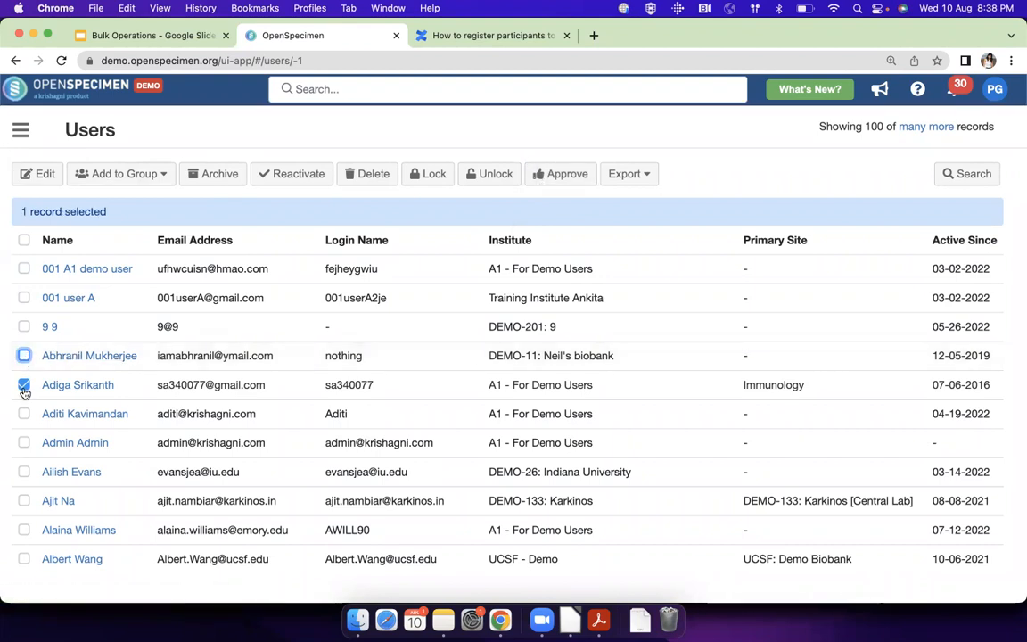
pyautogui.click(24, 384)
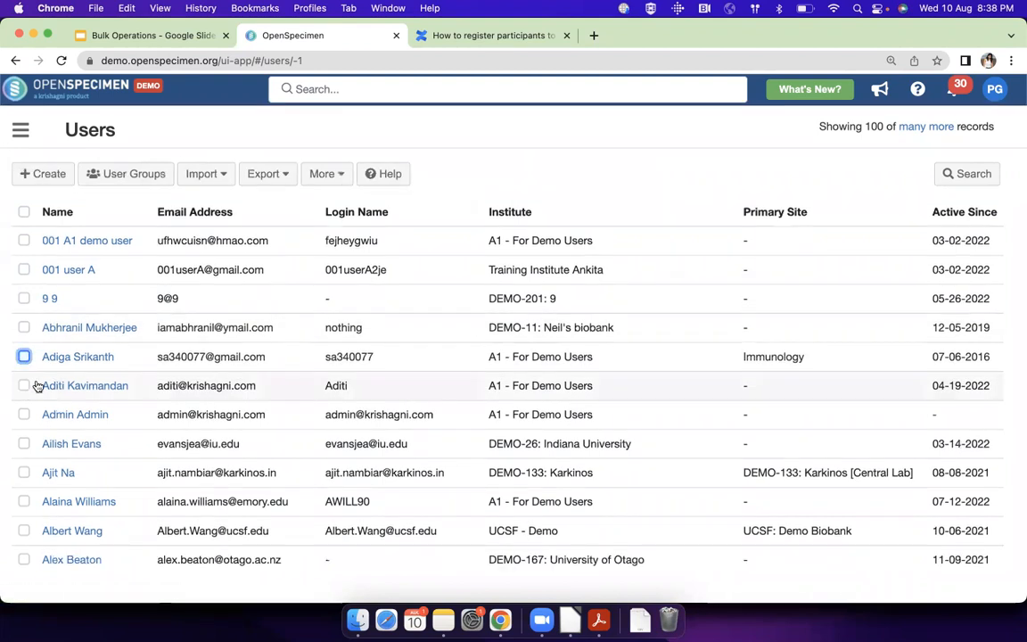
# Filter the Users list by the institute A1 - For Demo Users
pyautogui.click(970, 176)
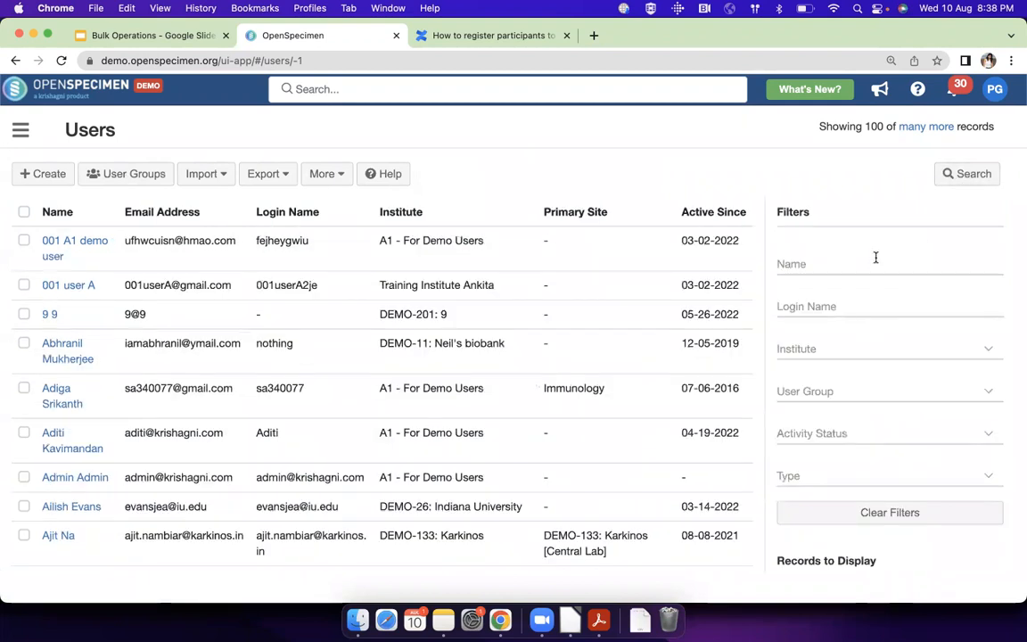
pyautogui.click(862, 347)
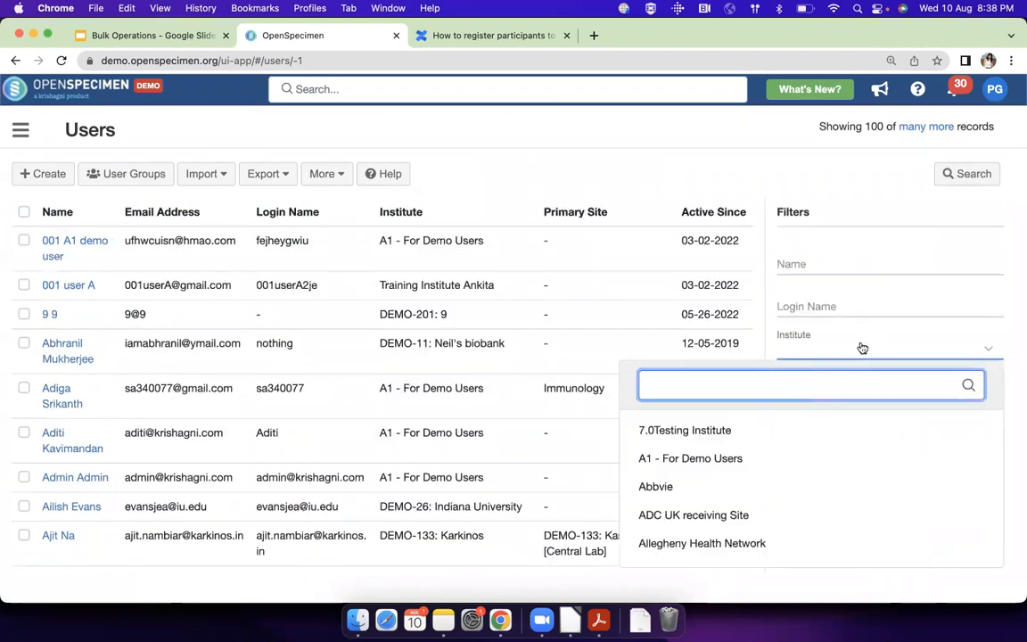
pyautogui.click(747, 458)
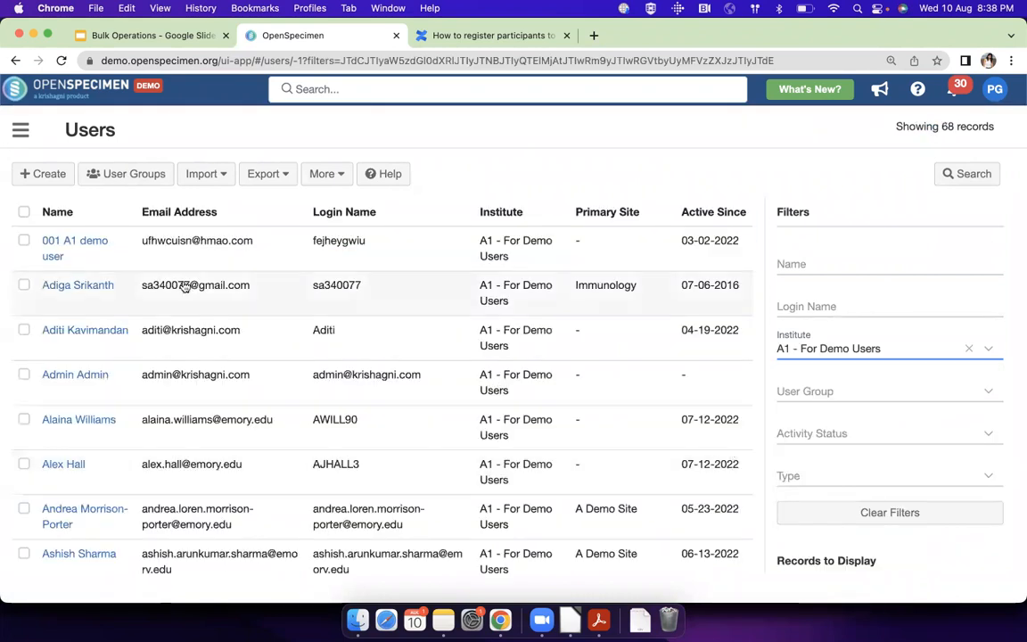
# View the overviews of the first three filtered users from the side list and return to the full Users list
pyautogui.click(184, 288)
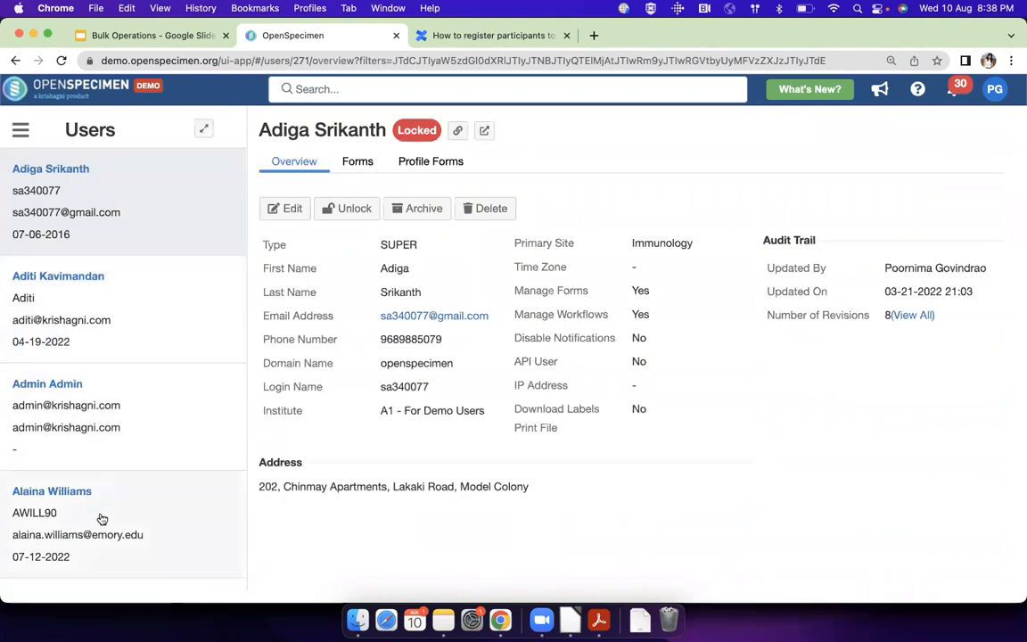
pyautogui.scroll(-5, 101, 519)
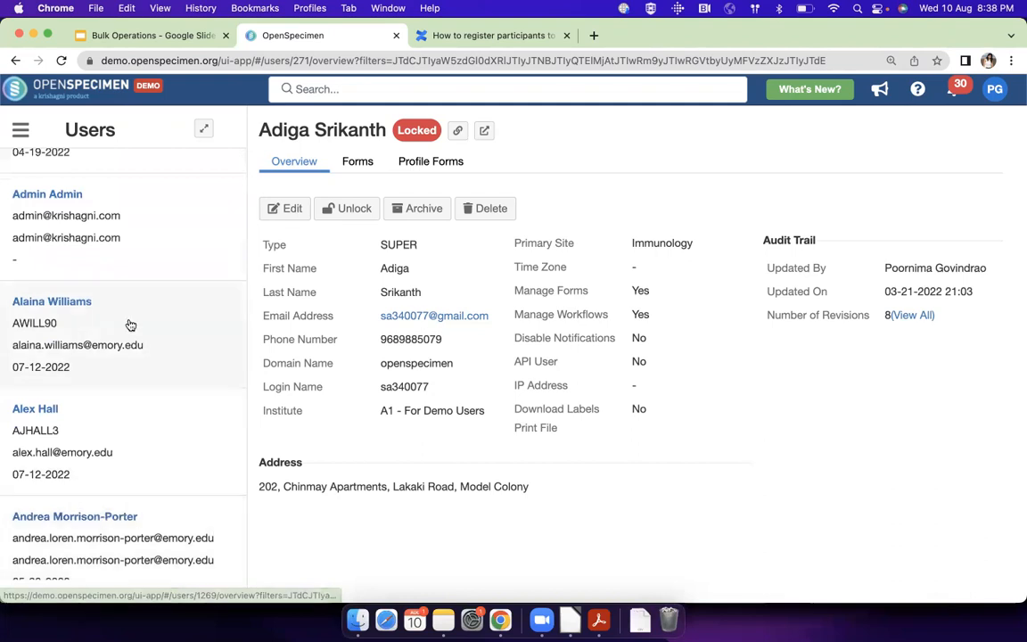
pyautogui.scroll(8, 131, 321)
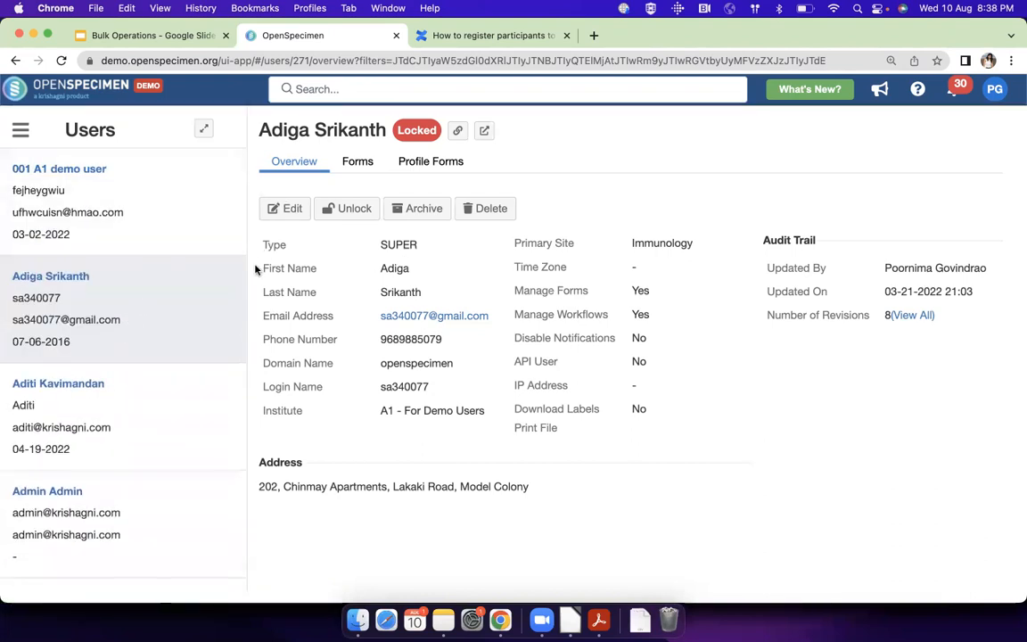
pyautogui.click(170, 217)
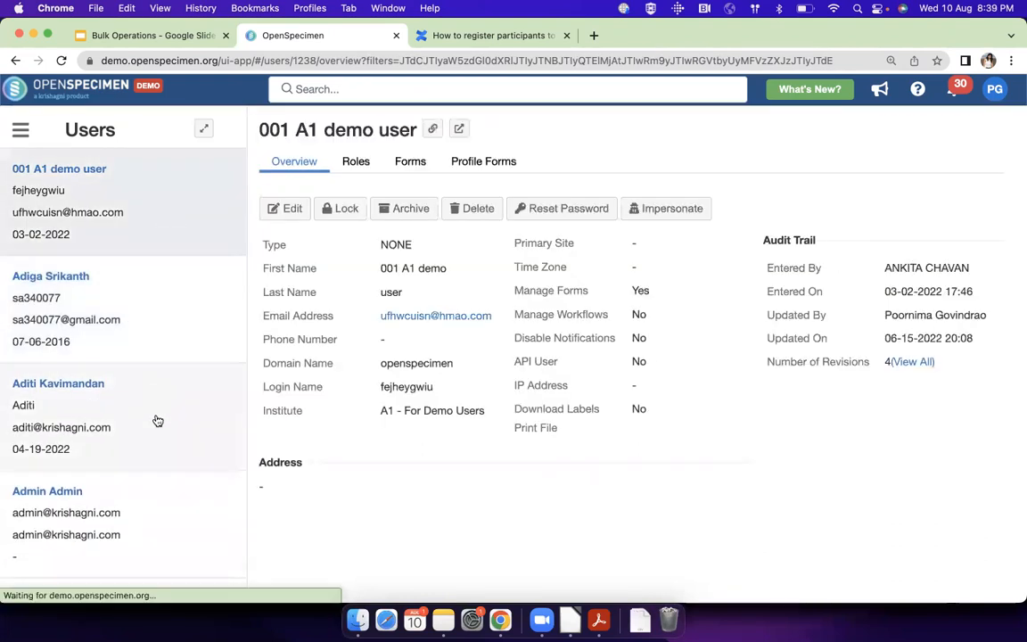
pyautogui.click(157, 418)
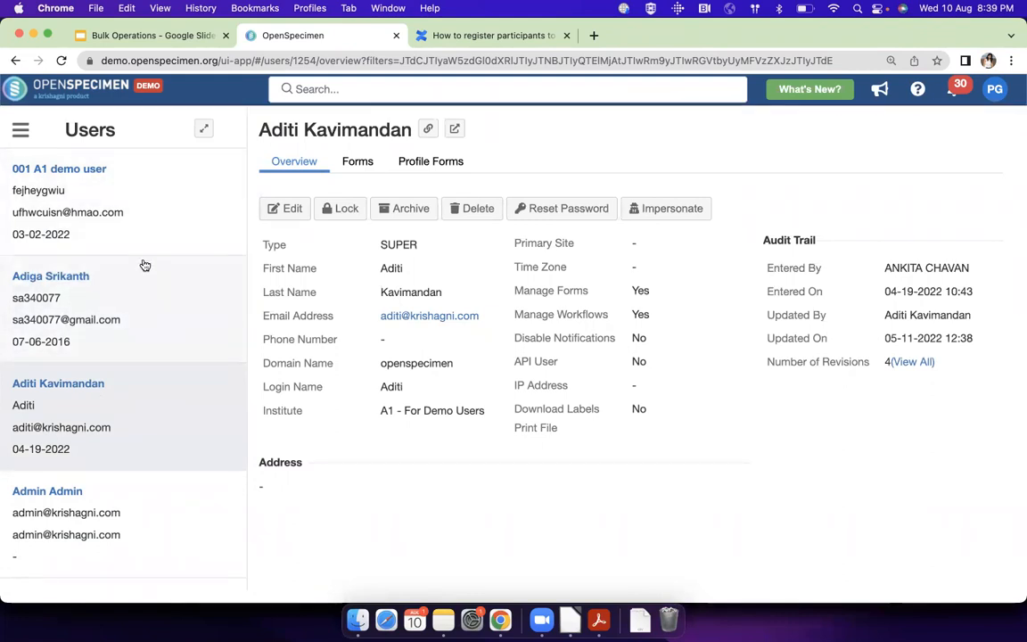
pyautogui.click(102, 152)
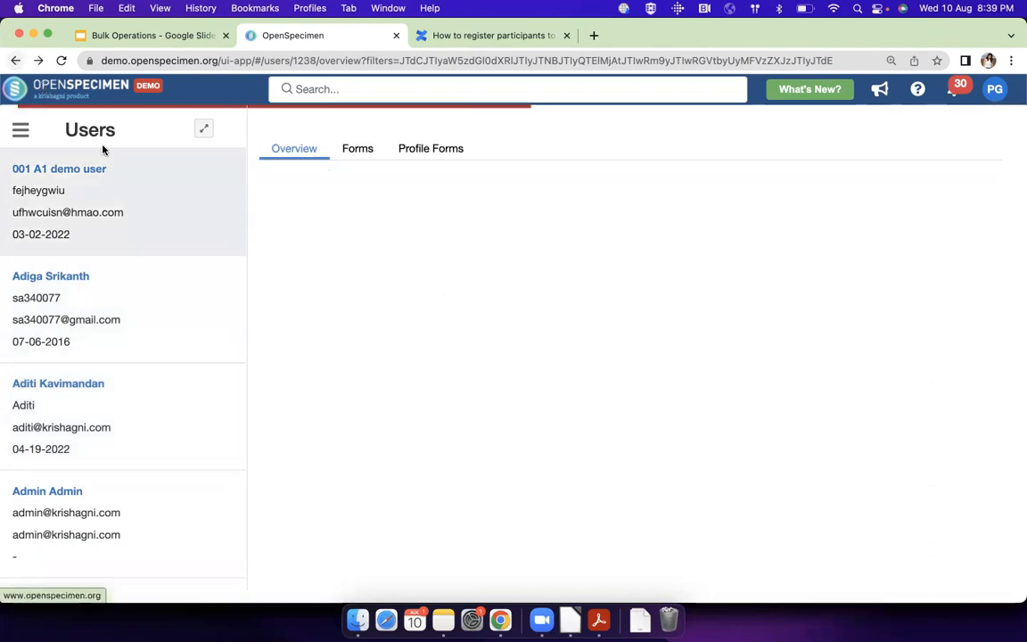
pyautogui.click(204, 131)
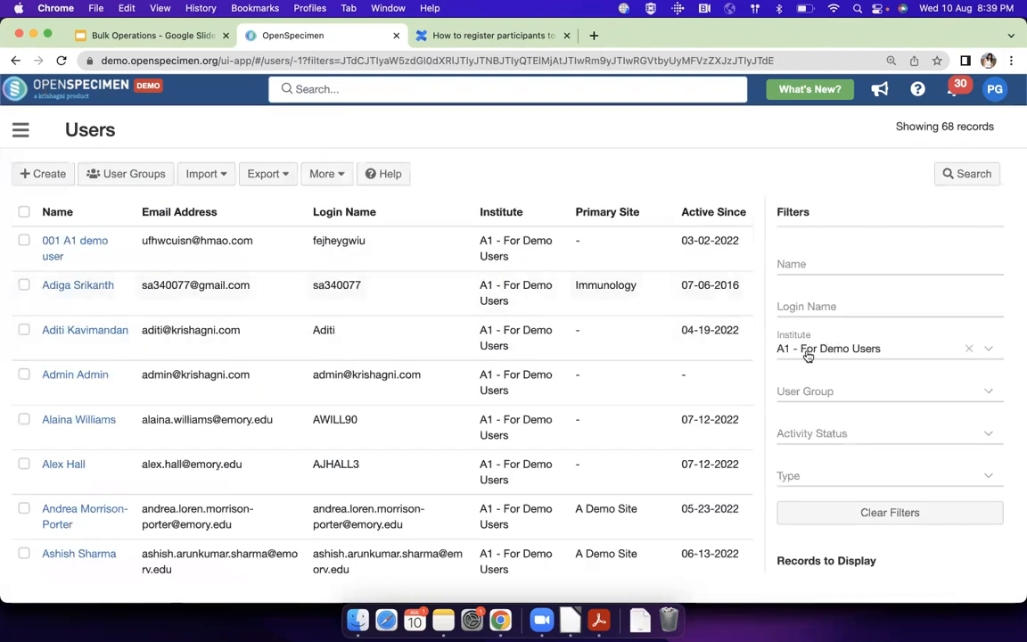
# Open the third filtered user's overview and view another user's overview from further down the side list
pyautogui.click(268, 336)
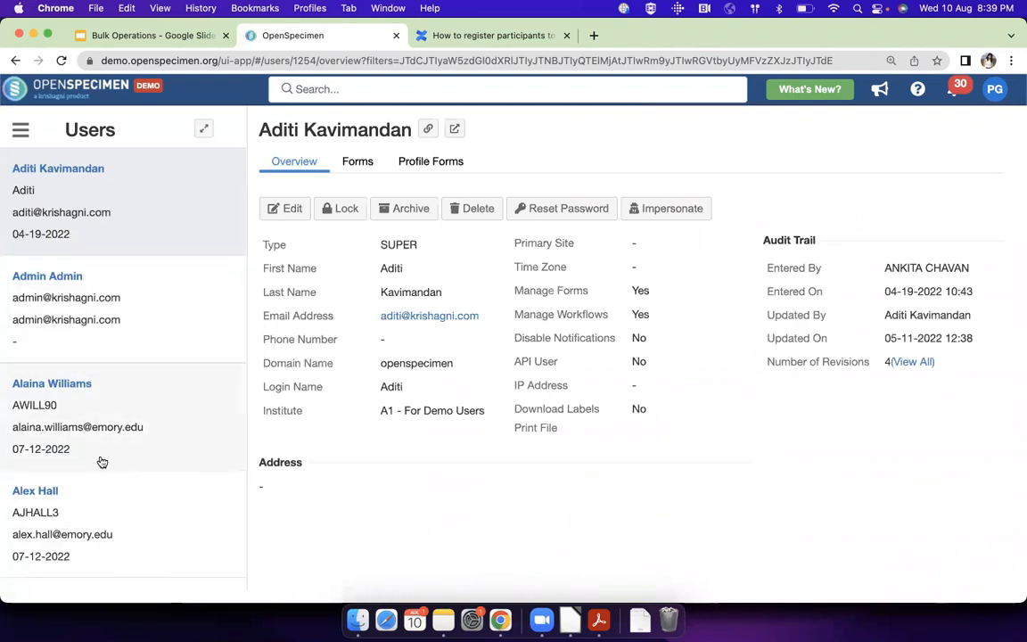
pyautogui.scroll(-2, 126, 457)
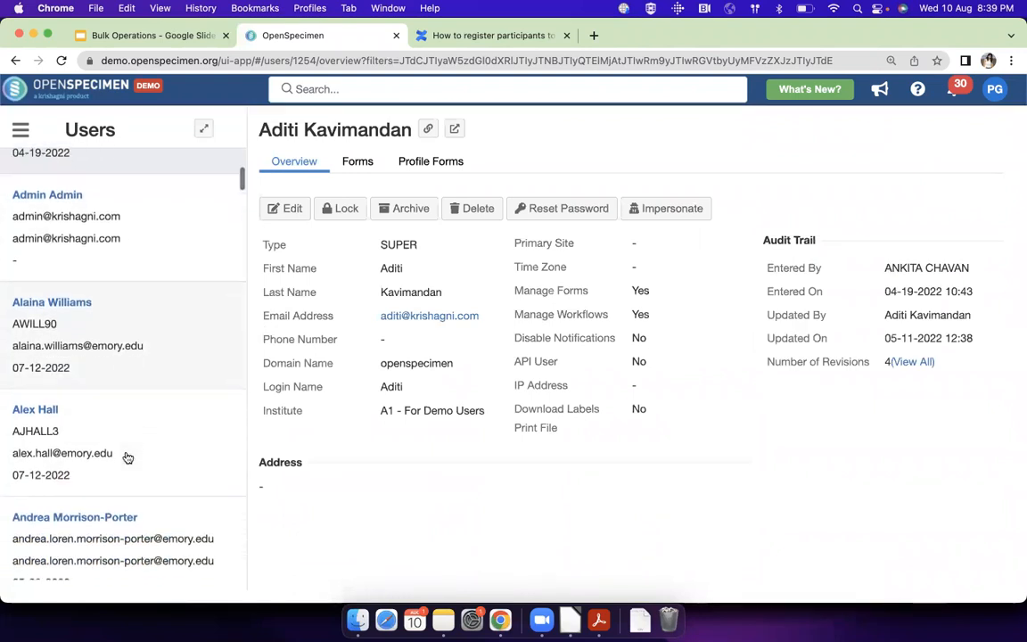
pyautogui.scroll(-1, 126, 456)
pyautogui.click(131, 540)
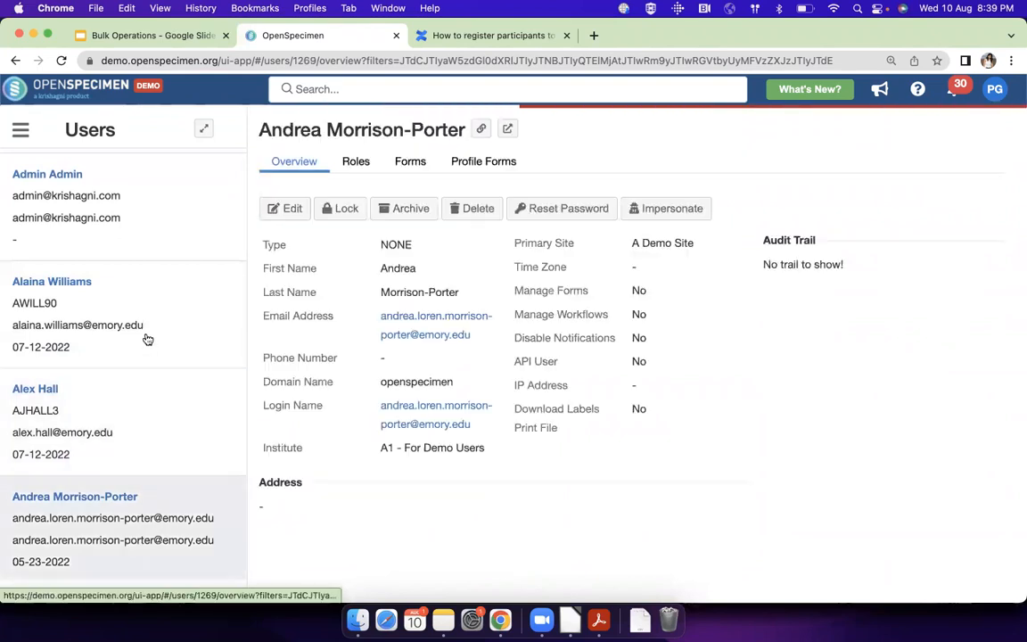
# View the overview of the first user in the side list and check the current slide of the Bulk Operations presentation
pyautogui.click(149, 212)
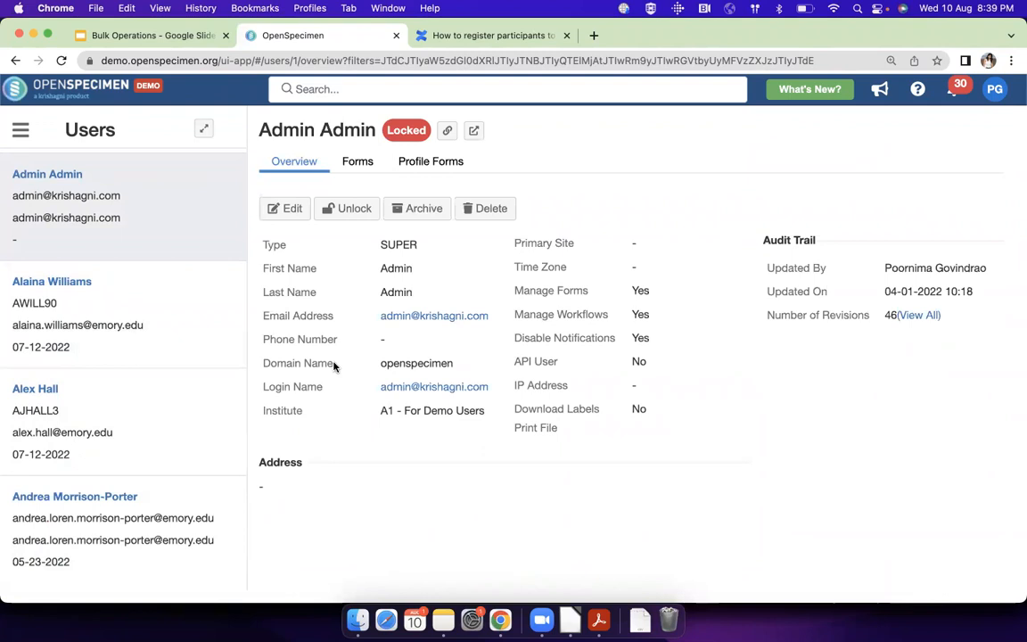
pyautogui.click(180, 39)
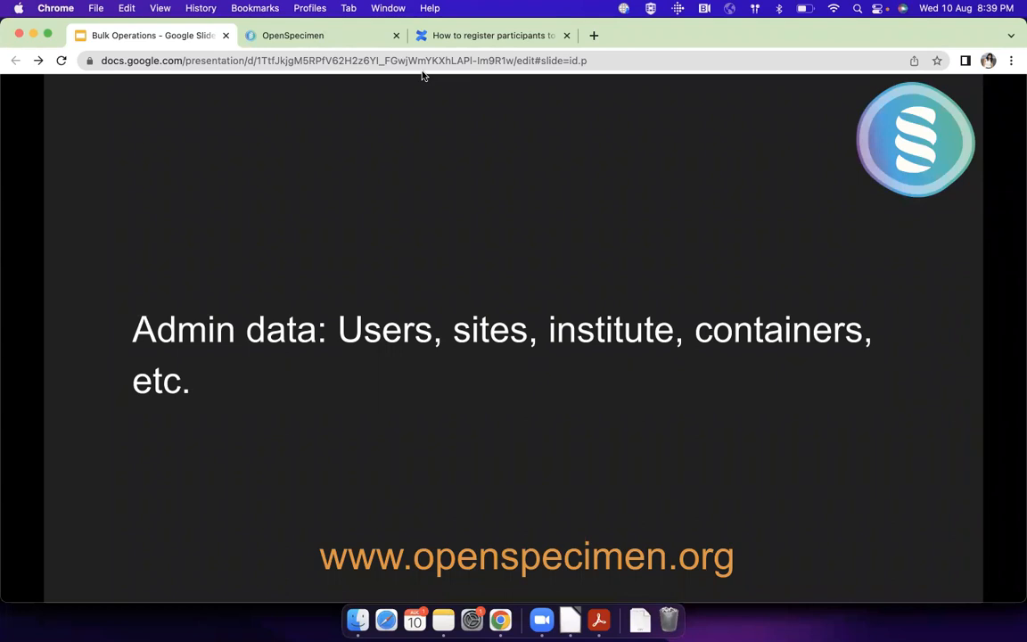
pyautogui.click(340, 41)
# Open the Containers list and select the containers Ark -80 F1 and Austin Freezer for export
pyautogui.click(16, 134)
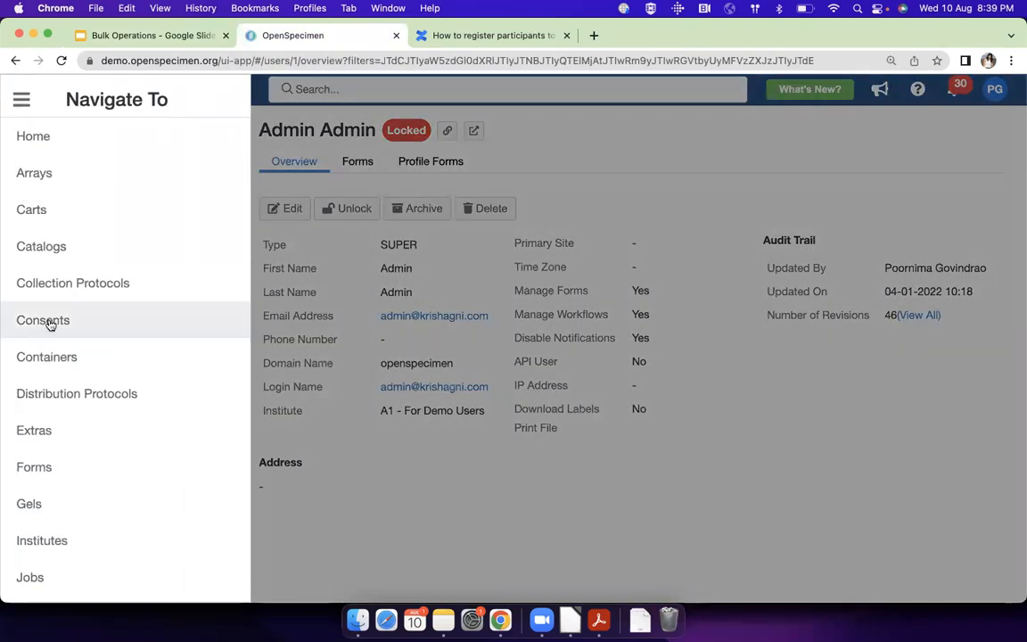
pyautogui.click(86, 370)
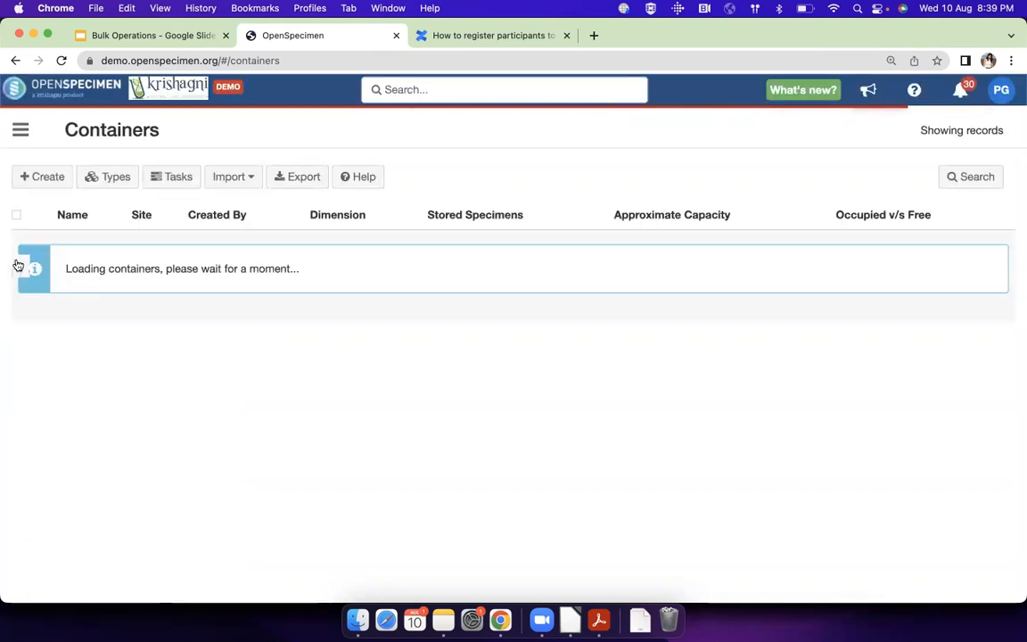
pyautogui.click(16, 275)
pyautogui.click(16, 343)
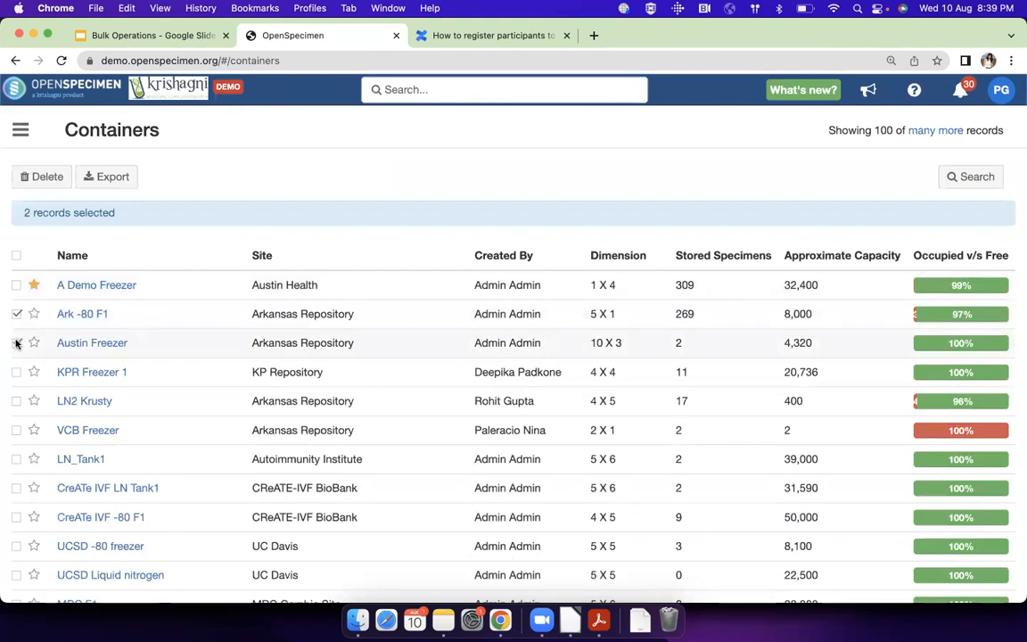
pyautogui.click(113, 178)
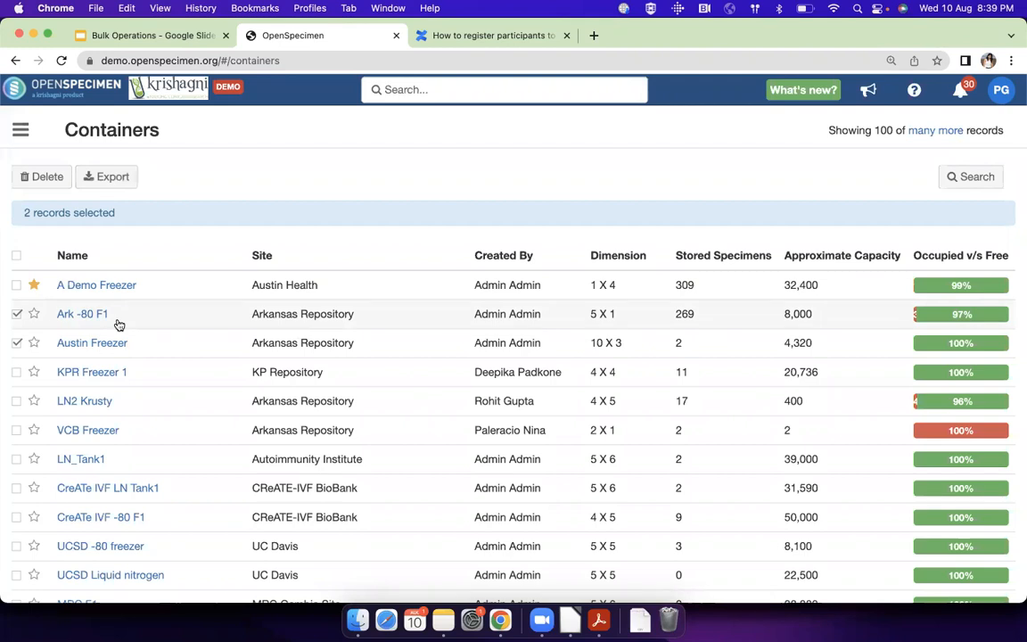
# Clear the selection of both containers and examine the container import options
pyautogui.click(17, 314)
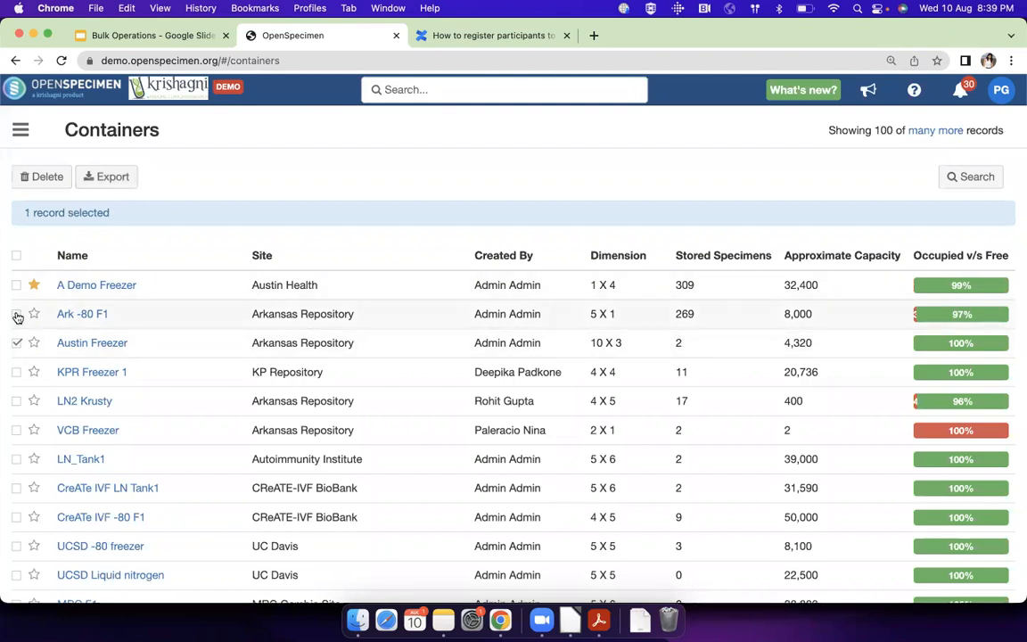
pyautogui.click(17, 343)
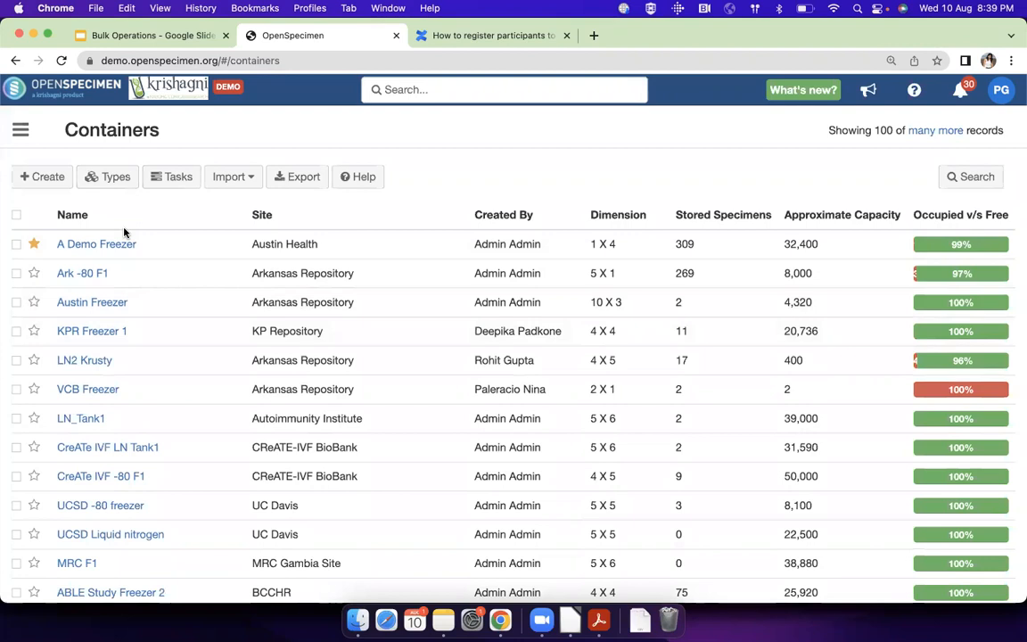
pyautogui.click(233, 178)
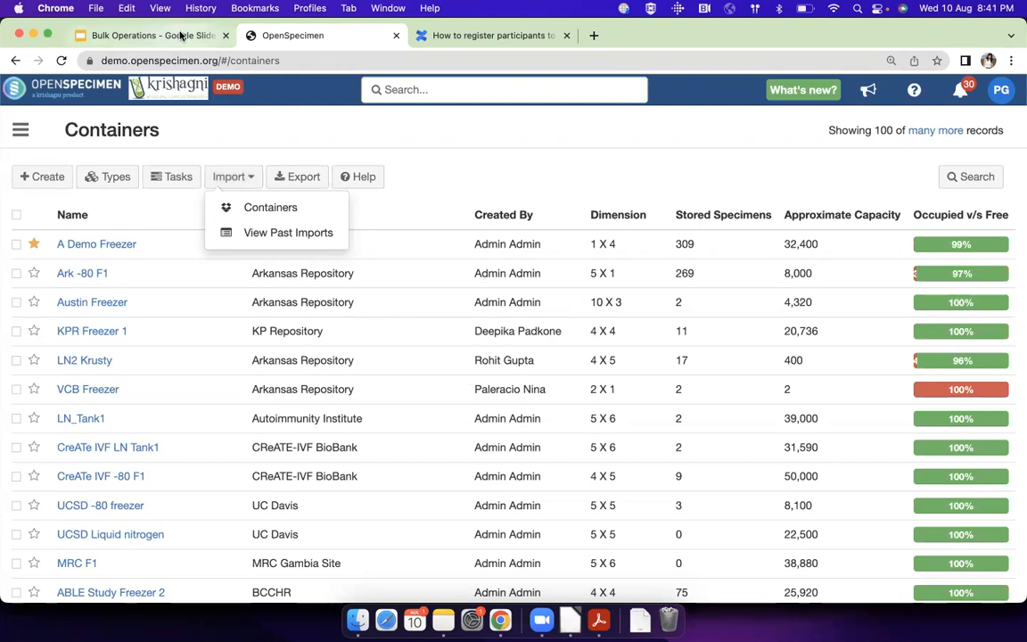
# Advance the Bulk Operations presentation to the participant data slide and return to OpenSpecimen
pyautogui.click(175, 34)
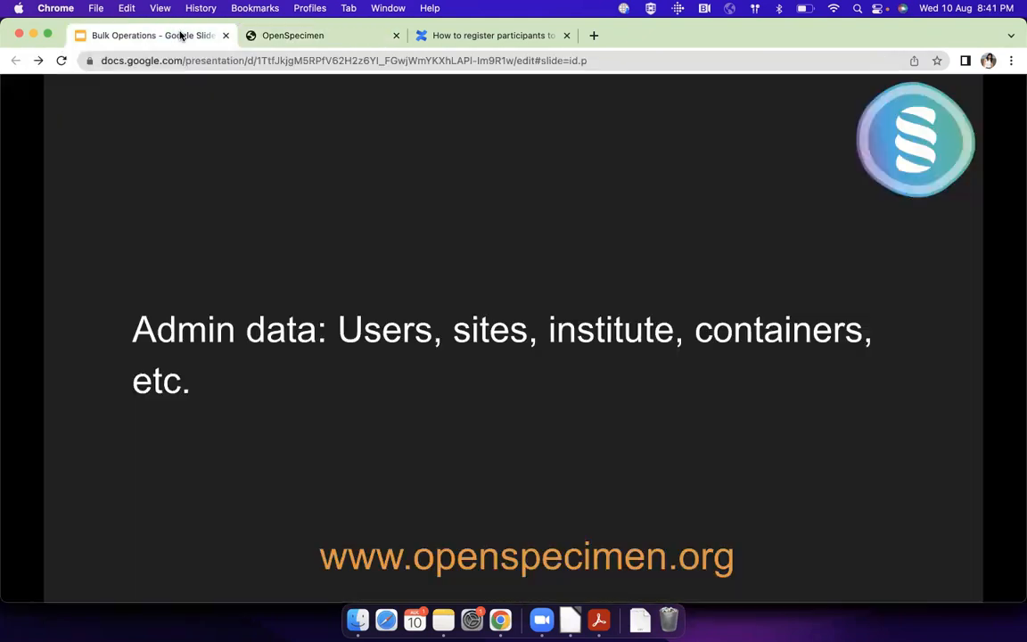
pyautogui.click(452, 391)
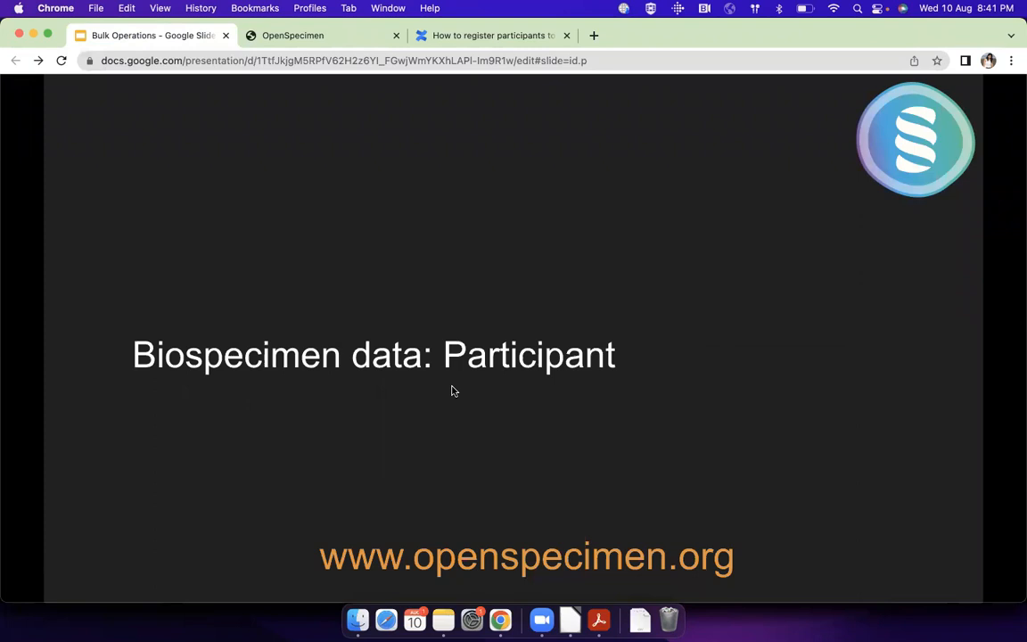
pyautogui.click(320, 37)
# Open the participants list of the collection protocol A Demo Longitudinal Study
pyautogui.click(19, 131)
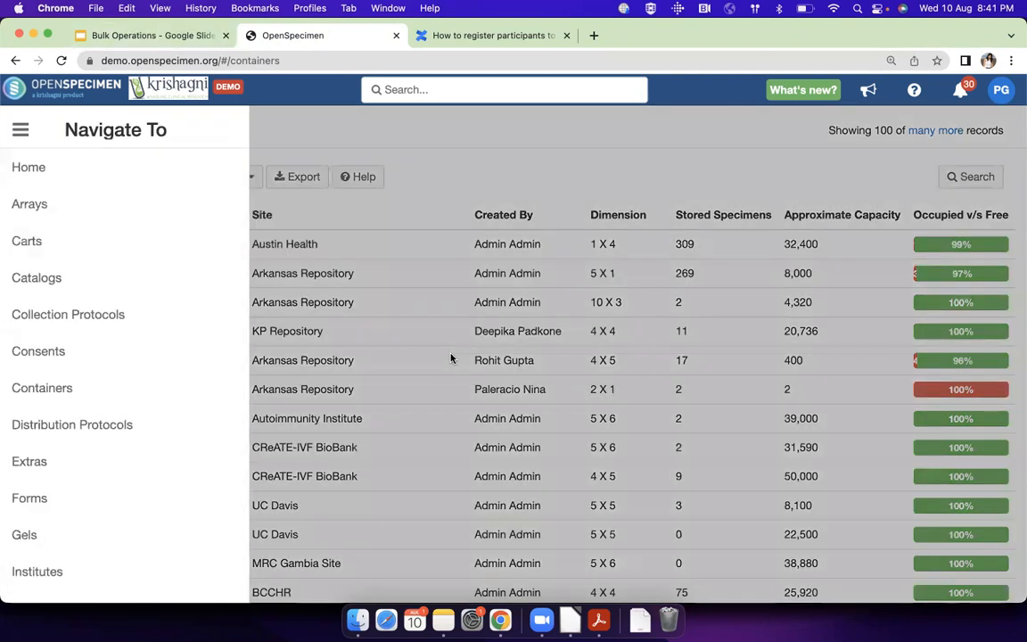
pyautogui.click(67, 313)
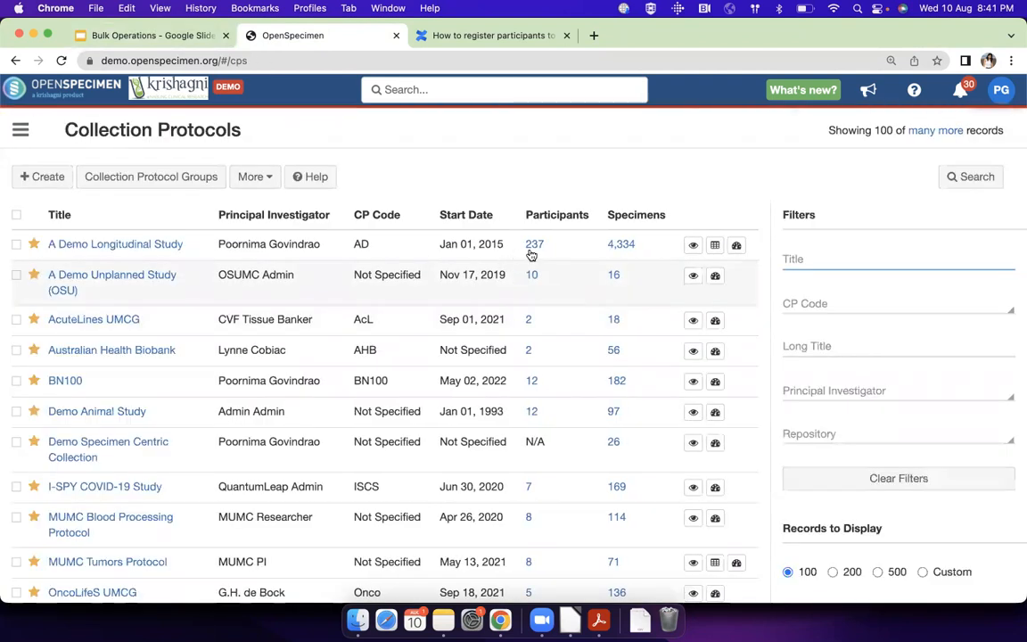
pyautogui.click(534, 244)
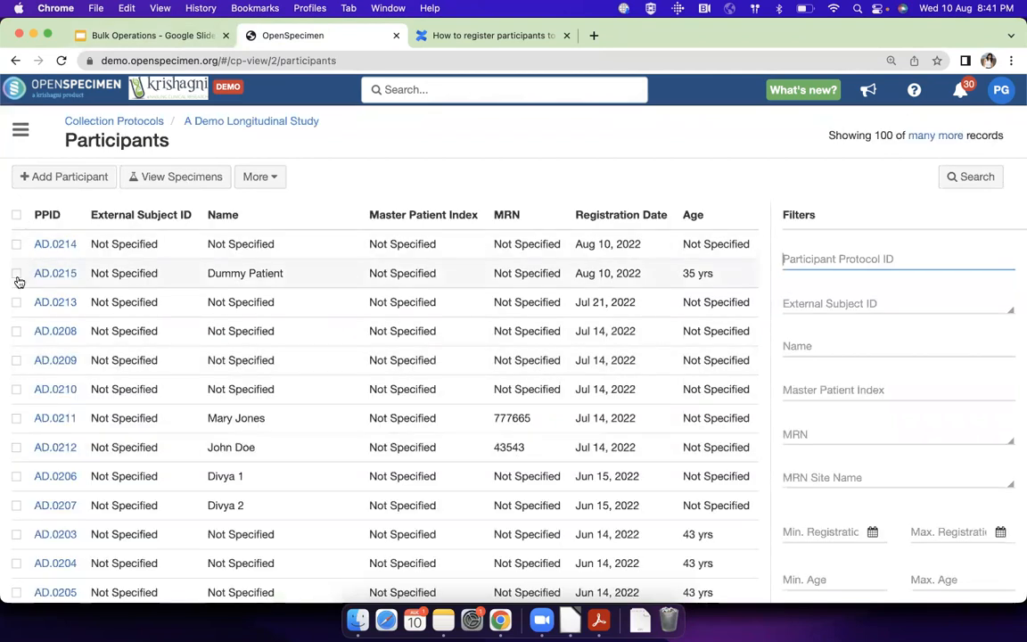
# Start a bulk edit of the seventh and eighth participants in the list
pyautogui.click(18, 418)
pyautogui.click(18, 488)
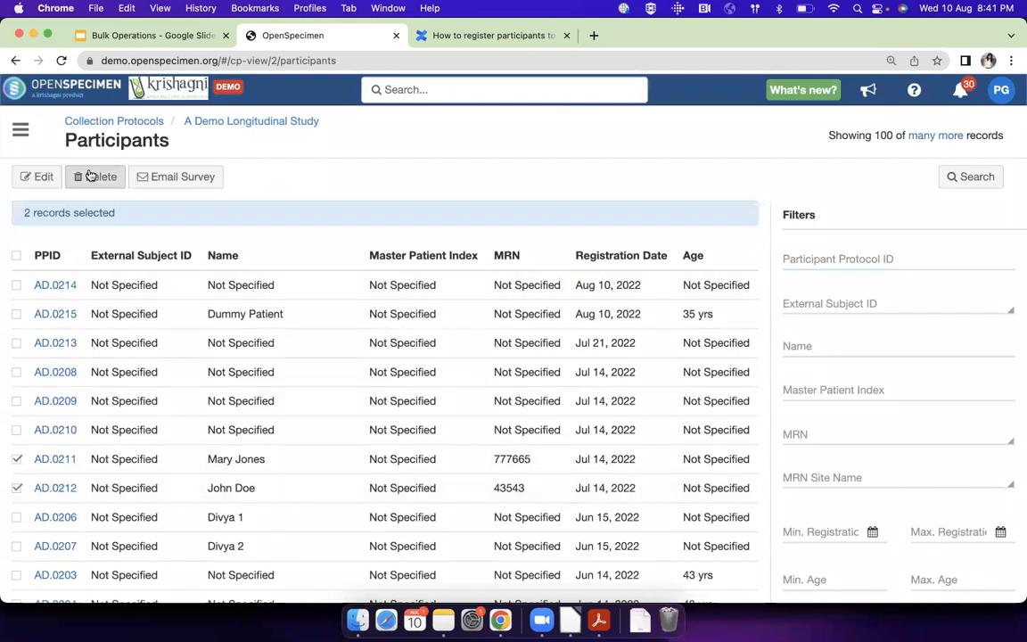
pyautogui.click(41, 181)
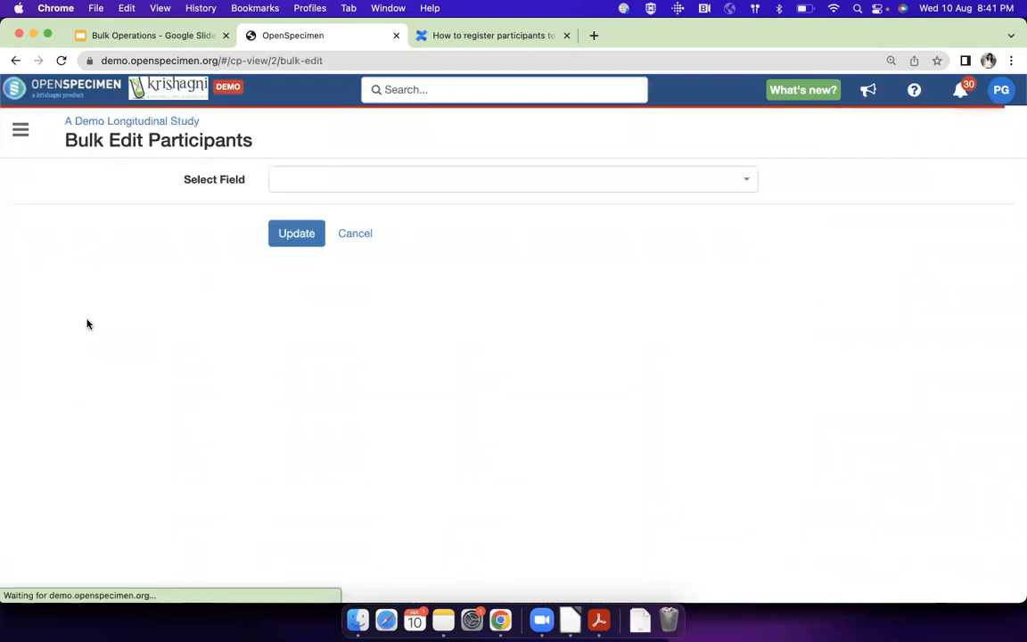
# Add the Race field to the participant bulk edit and set it to White
pyautogui.moveTo(185, 181); pyautogui.dragTo(249, 182)
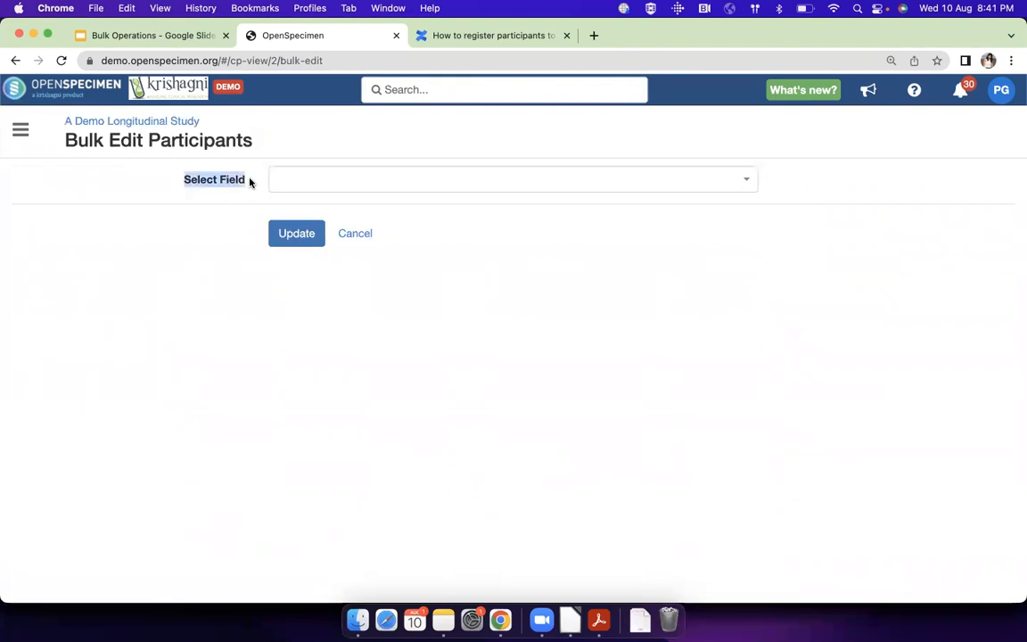
pyautogui.click(309, 178)
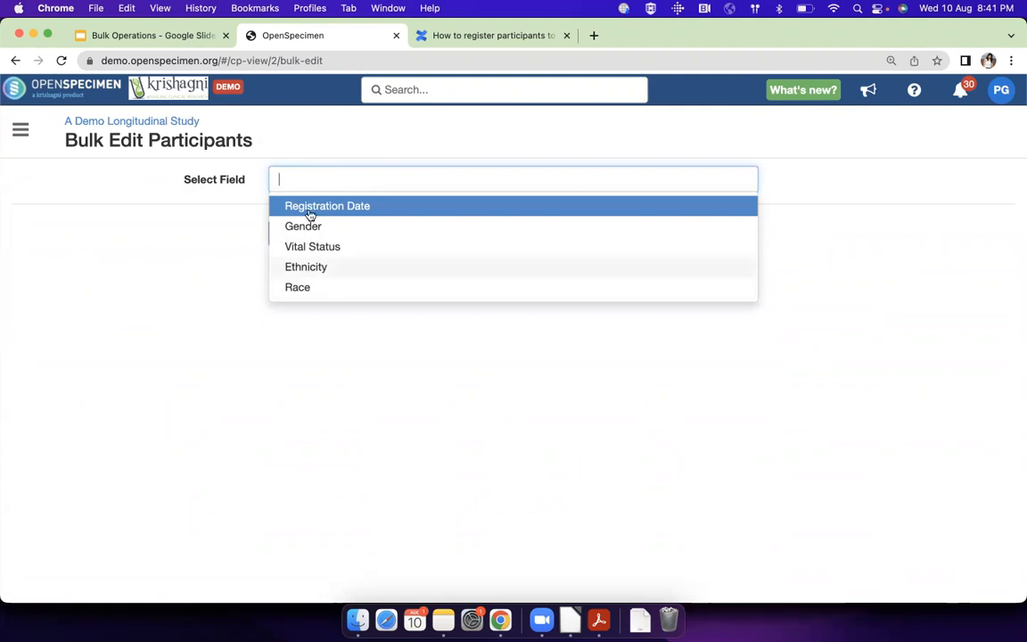
pyautogui.click(298, 287)
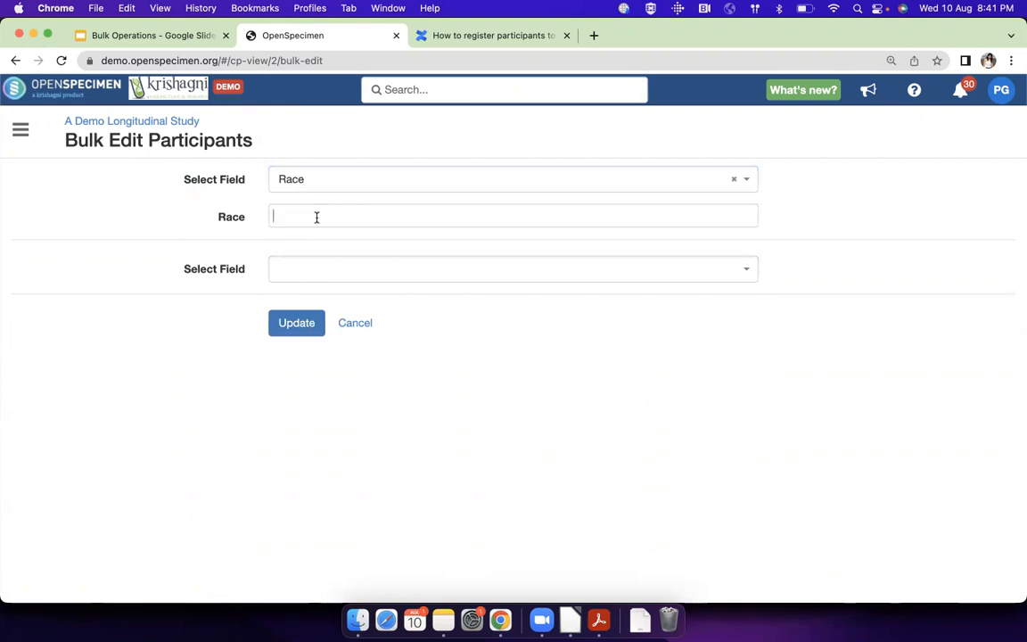
pyautogui.click(317, 217)
pyautogui.click(315, 259)
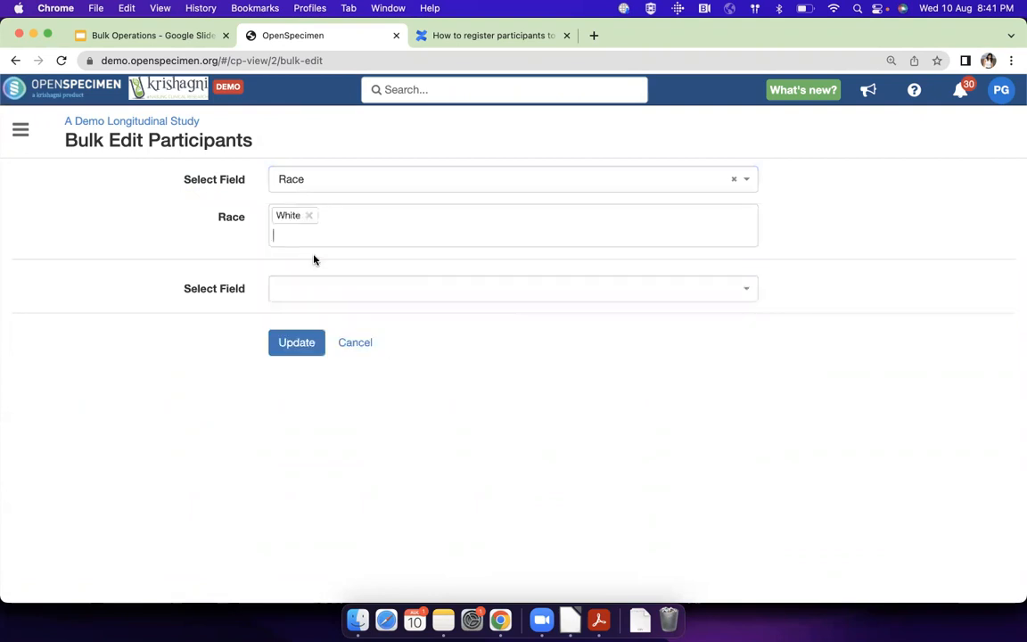
# Add the Gender field to the participant bulk edit and set it to Unspecified
pyautogui.click(300, 286)
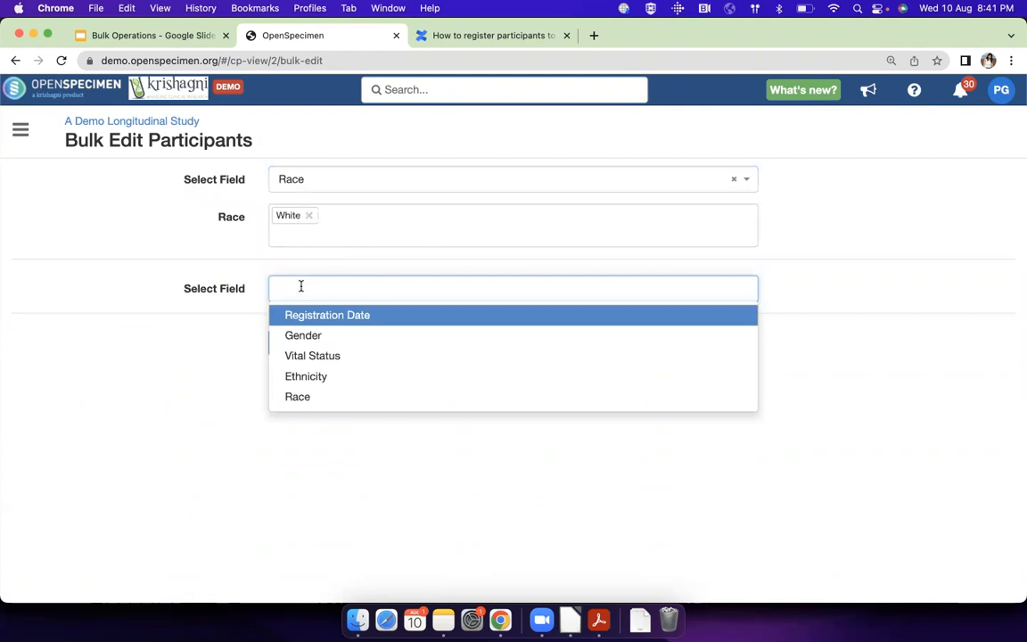
pyautogui.click(305, 336)
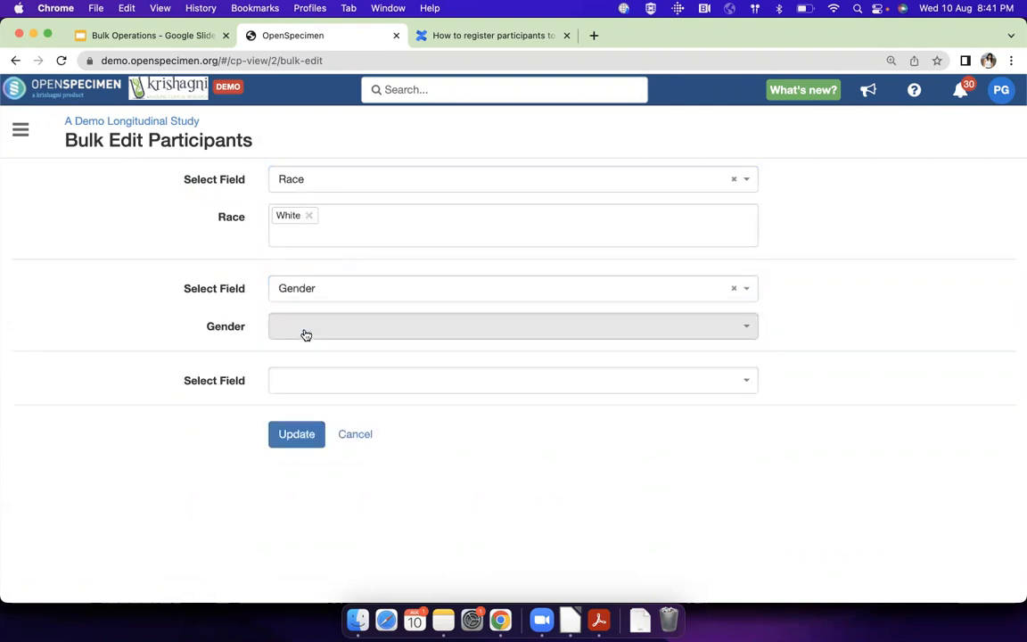
pyautogui.click(316, 326)
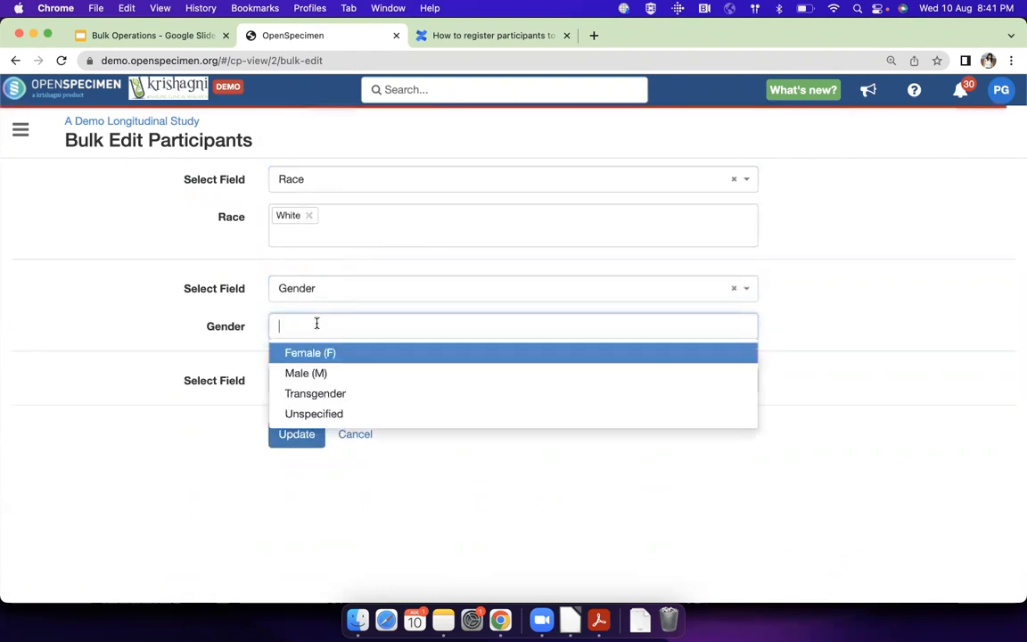
pyautogui.click(319, 414)
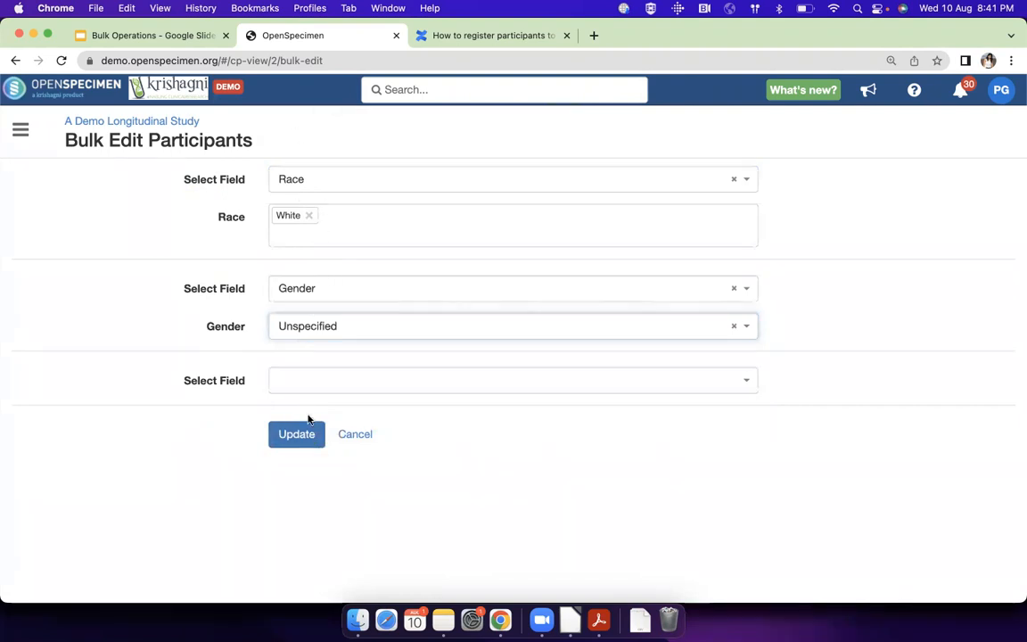
pyautogui.moveTo(64, 140); pyautogui.dragTo(143, 140)
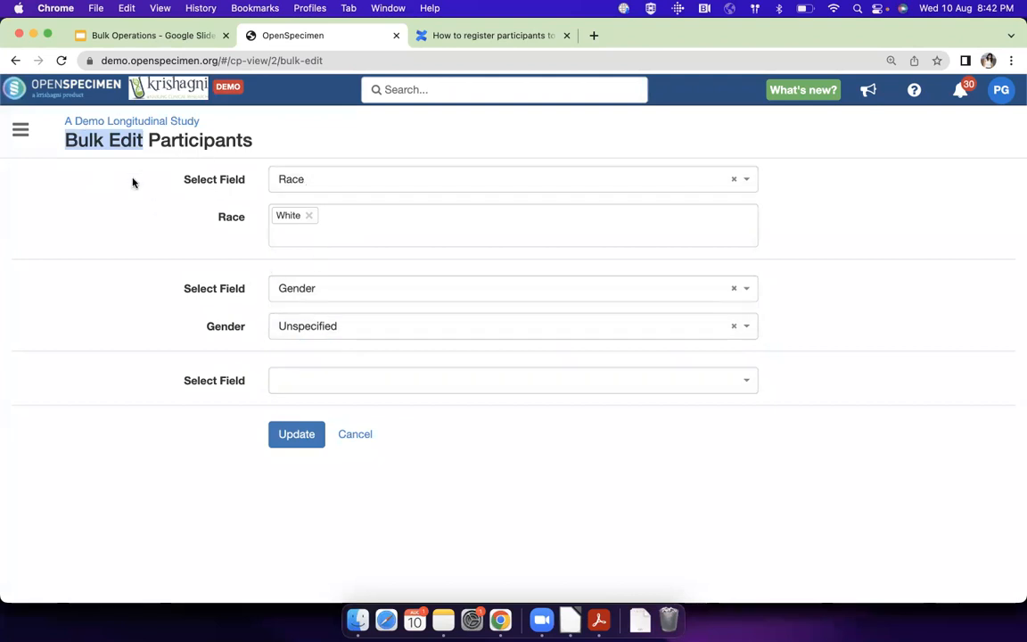
# Advance the Bulk Operations presentation to the specimen data slide, and cancel the participant bulk edit in OpenSpecimen
pyautogui.click(157, 39)
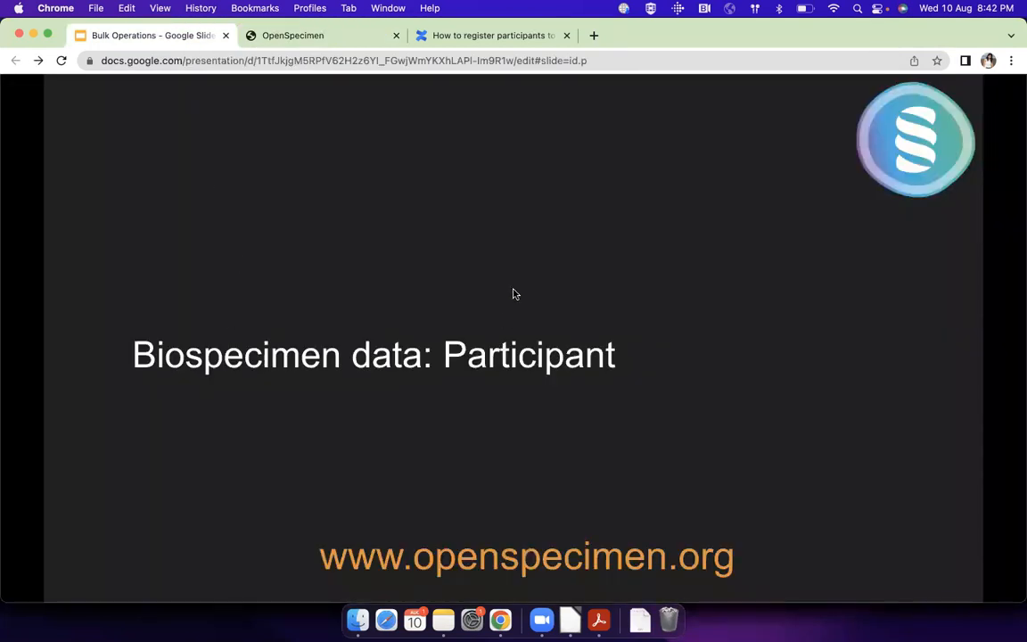
pyautogui.press('Right')
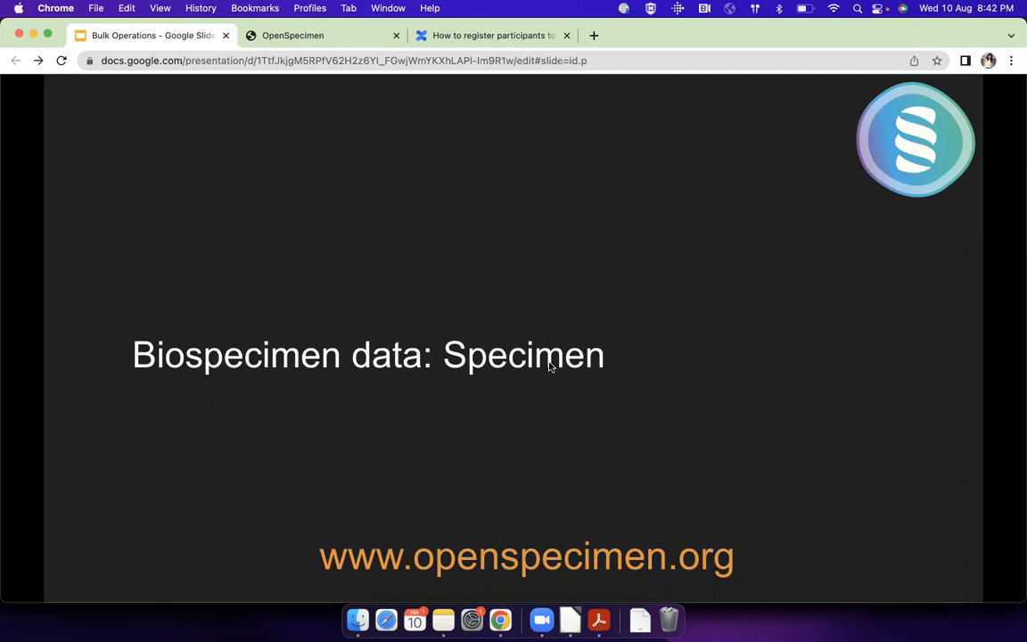
pyautogui.click(339, 36)
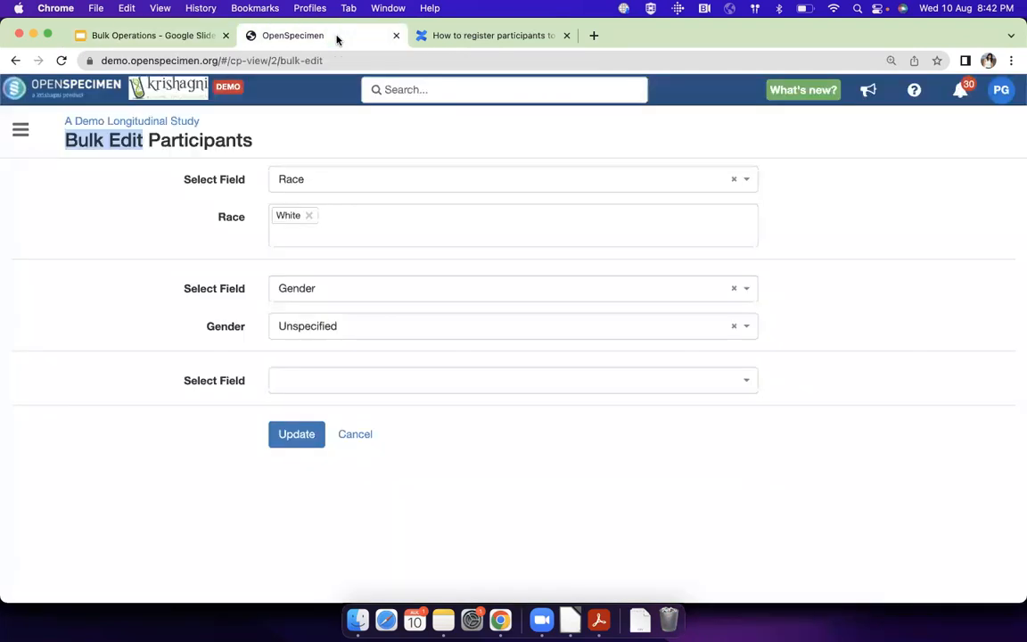
pyautogui.click(353, 434)
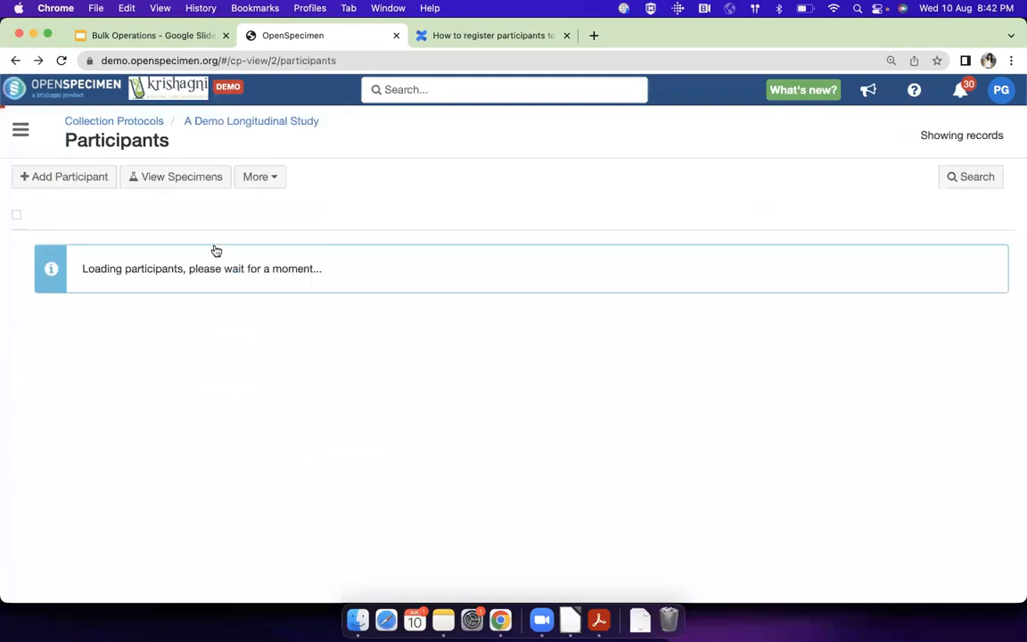
# Select the first three specimens of A Demo Longitudinal Study and examine the bulk actions available for them
pyautogui.click(194, 178)
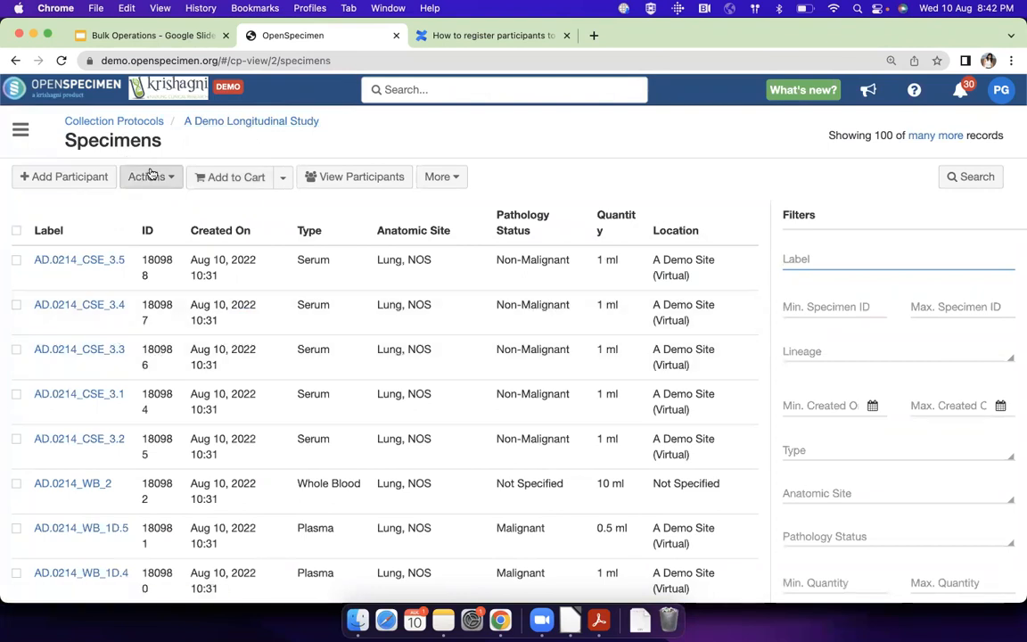
pyautogui.click(16, 259)
pyautogui.click(17, 345)
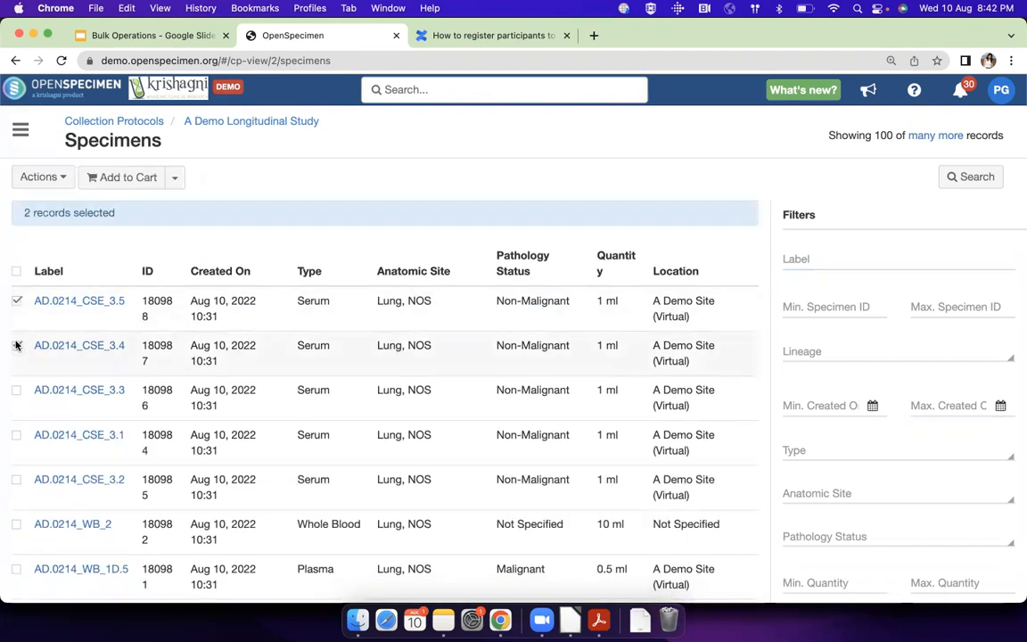
pyautogui.click(16, 389)
pyautogui.click(40, 177)
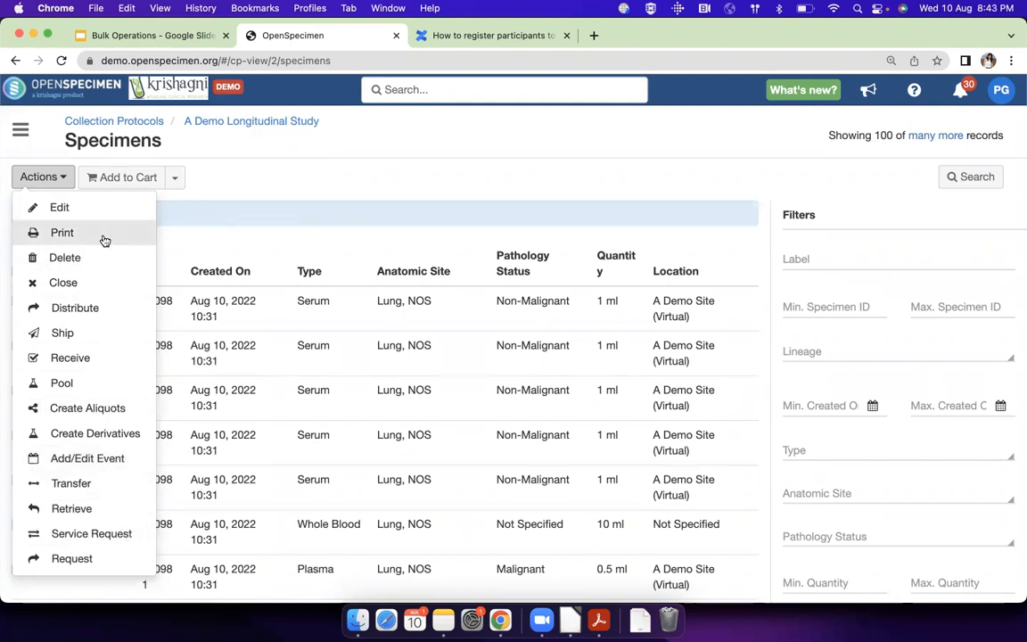
pyautogui.click(253, 180)
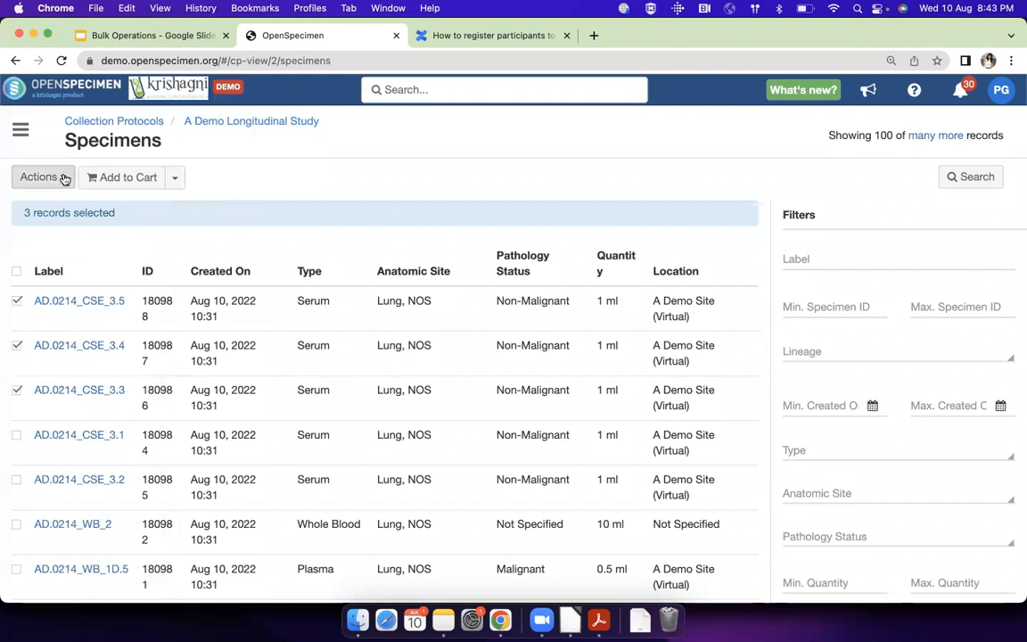
# Open the locations map of box AuF1R1B1 inside rack AuF1R1 of the container A Demo Freezer
pyautogui.click(18, 130)
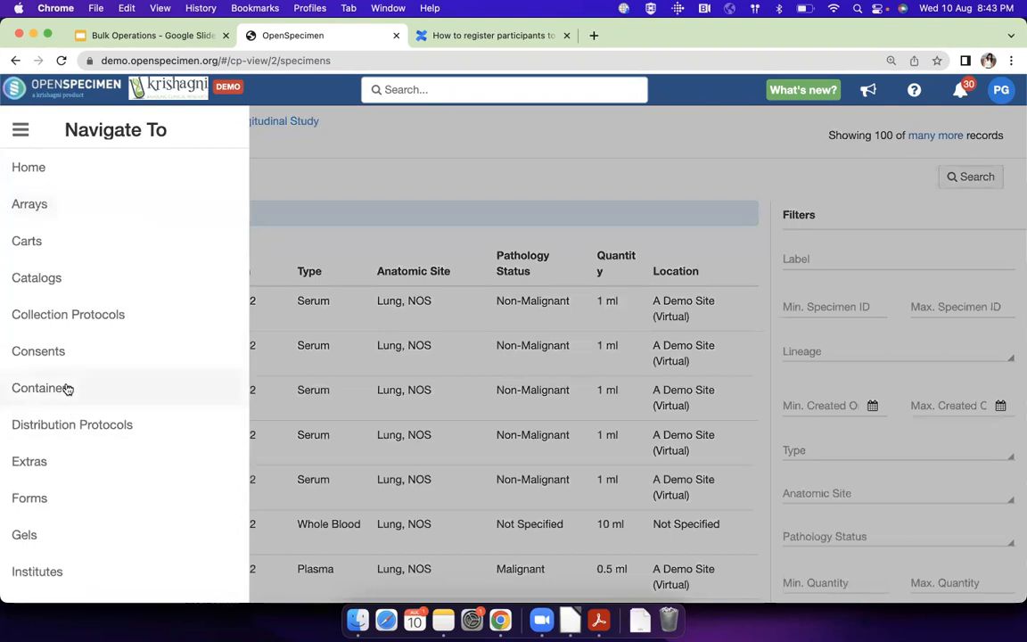
pyautogui.click(66, 388)
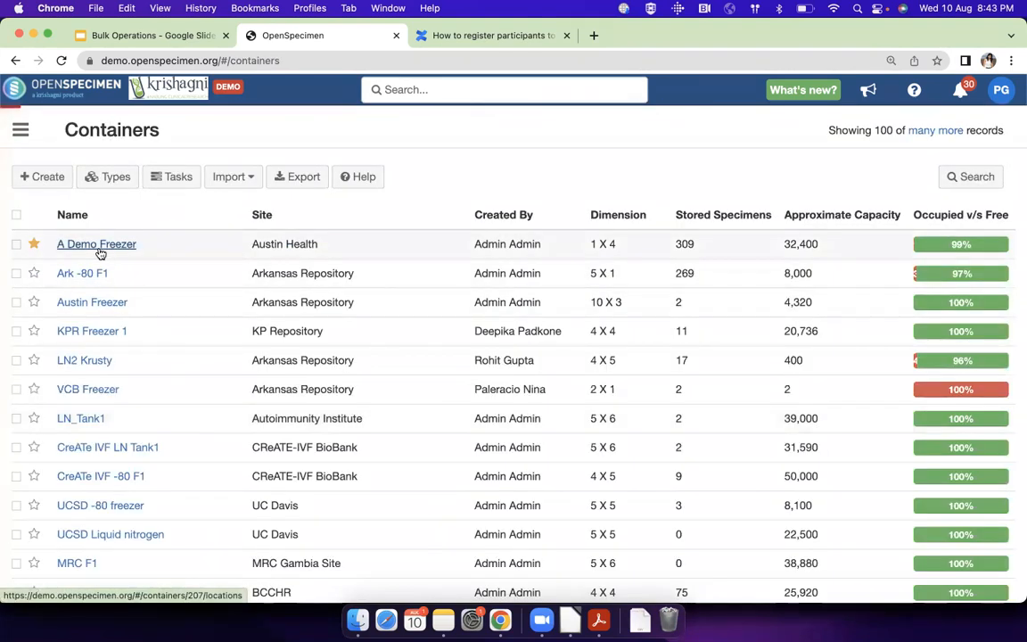
pyautogui.click(128, 246)
pyautogui.click(99, 221)
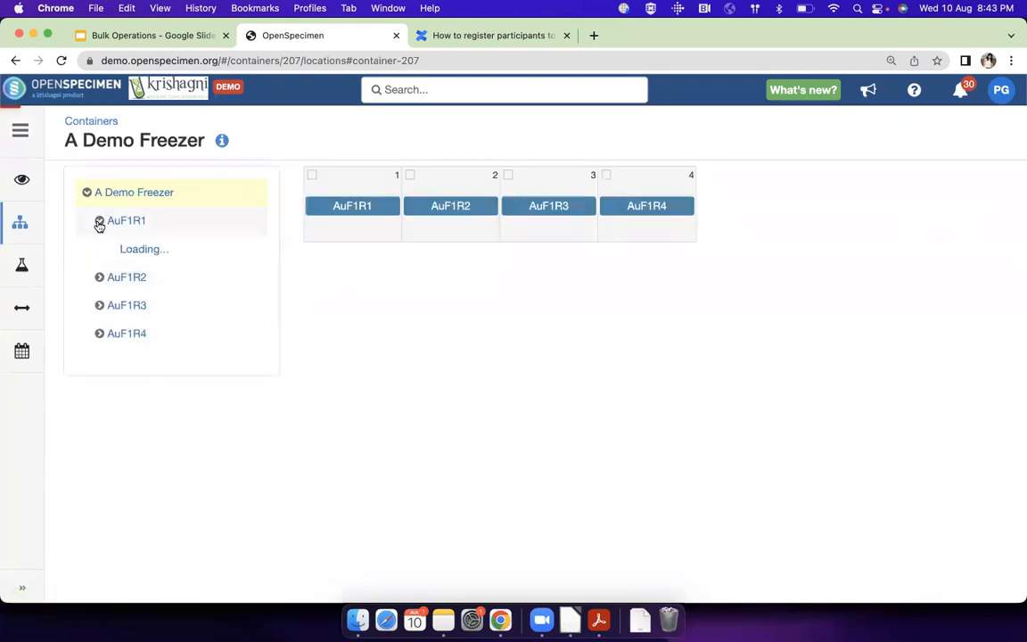
pyautogui.click(112, 251)
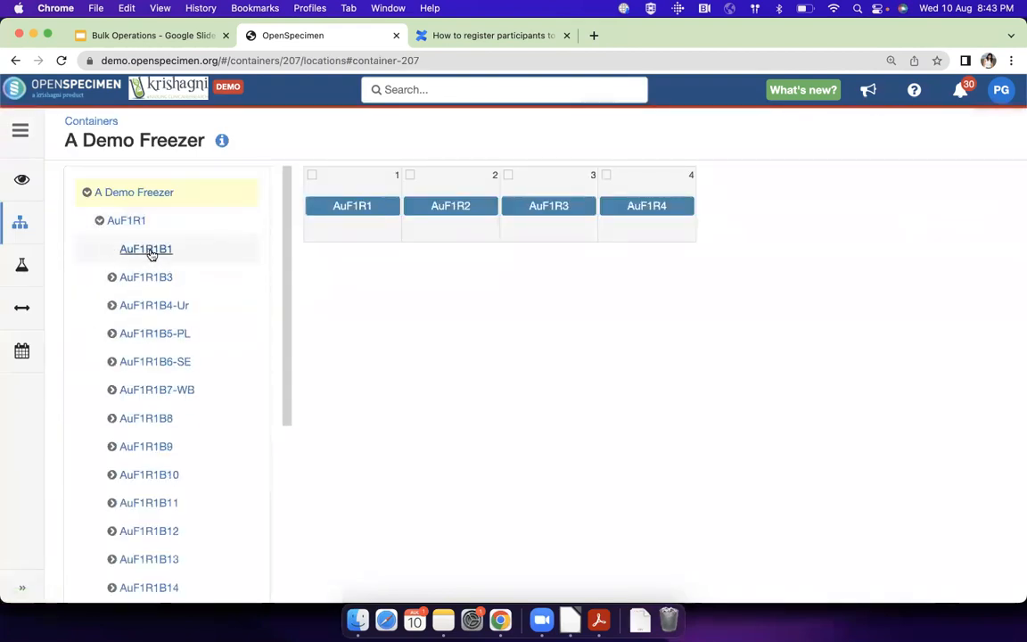
pyautogui.click(147, 251)
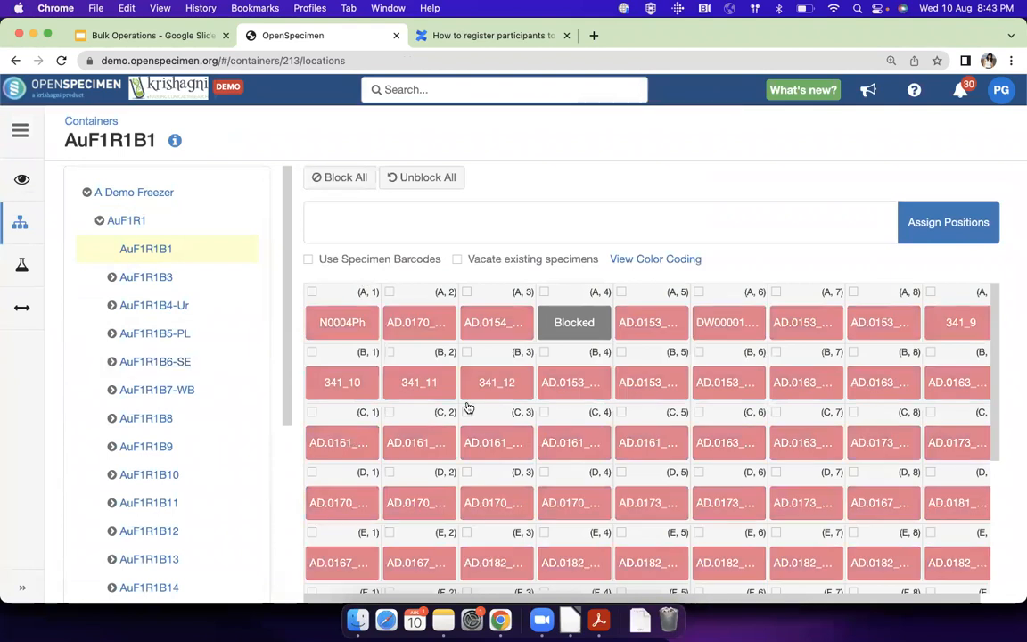
# View the specimens stored in box AuF1R1B1 and examine the bulk actions available for them
pyautogui.click(23, 266)
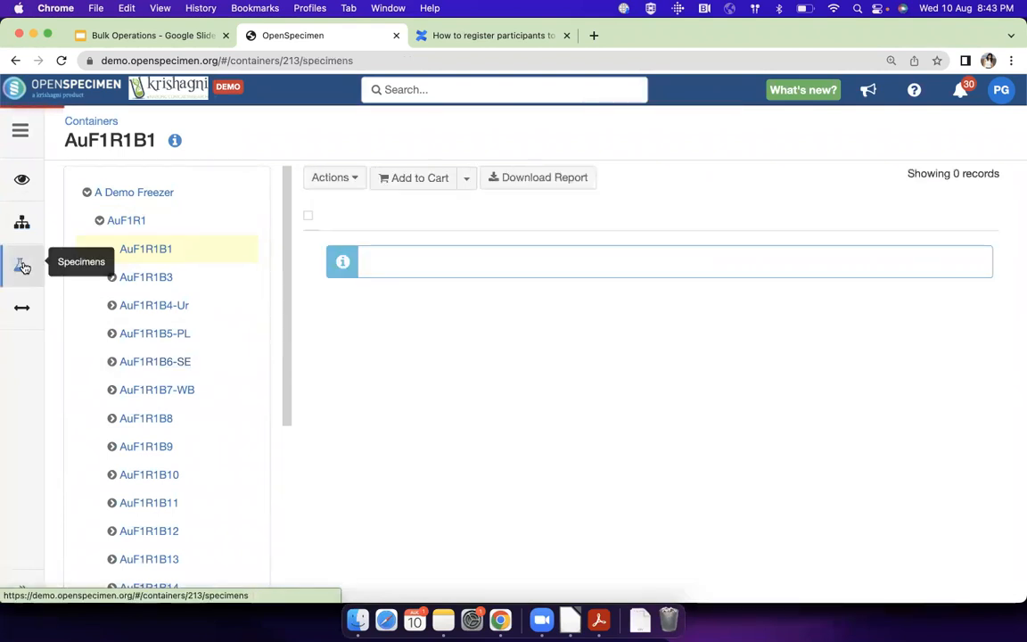
pyautogui.click(339, 178)
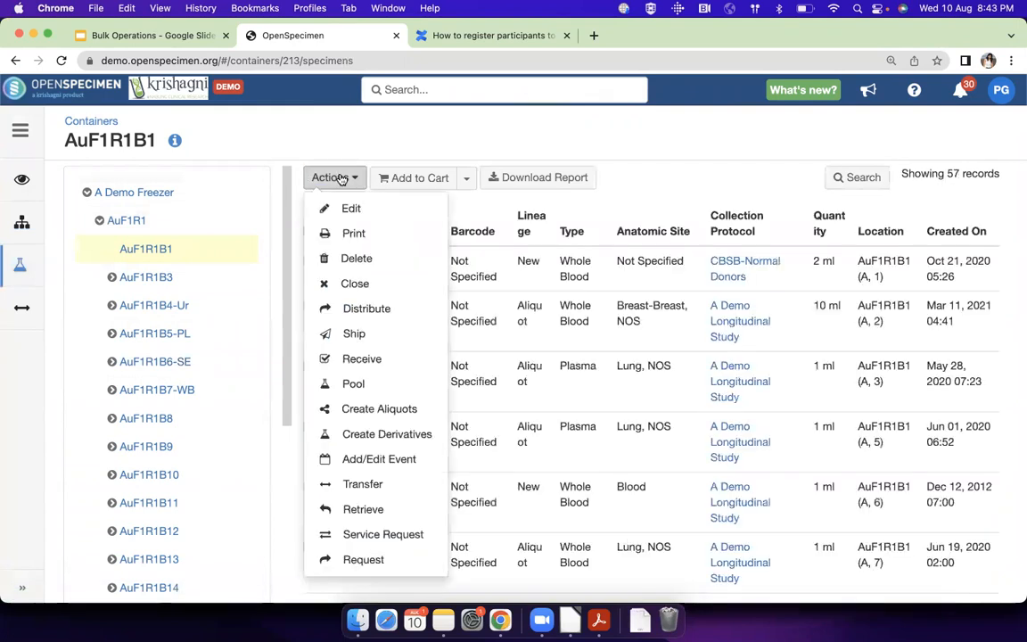
pyautogui.click(339, 179)
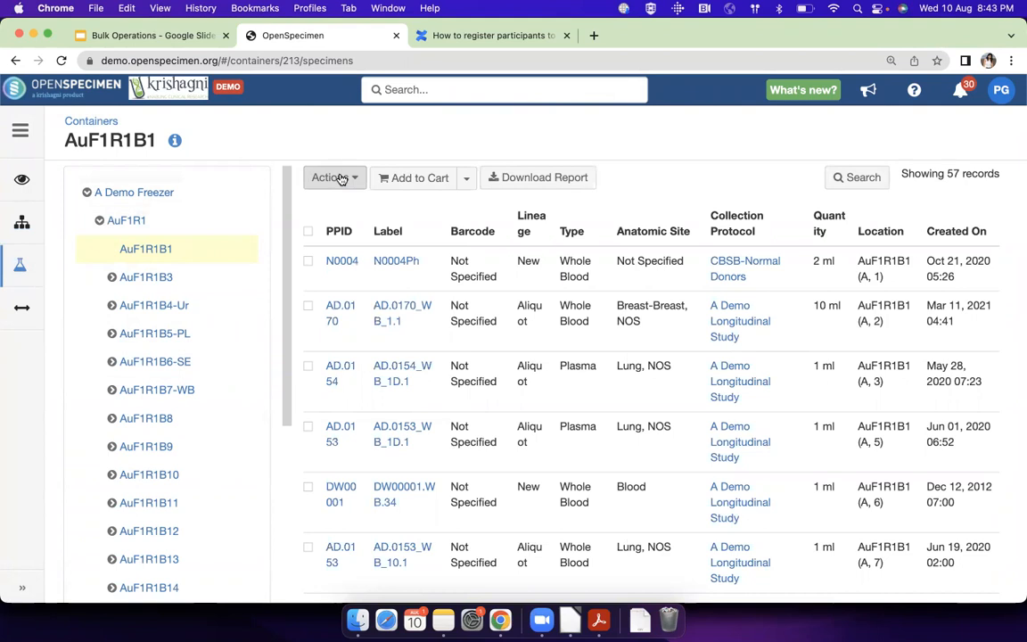
# Select all specimens in box AuF1R1B1, start a bulk Add/Edit Event for them, and continue to the event options
pyautogui.click(308, 235)
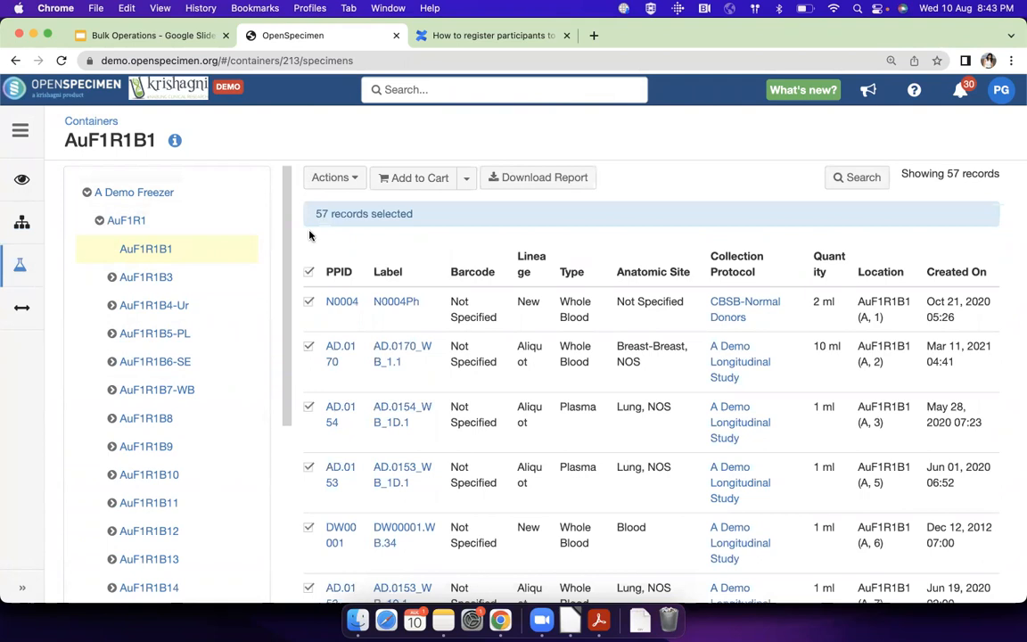
pyautogui.click(334, 181)
pyautogui.click(390, 461)
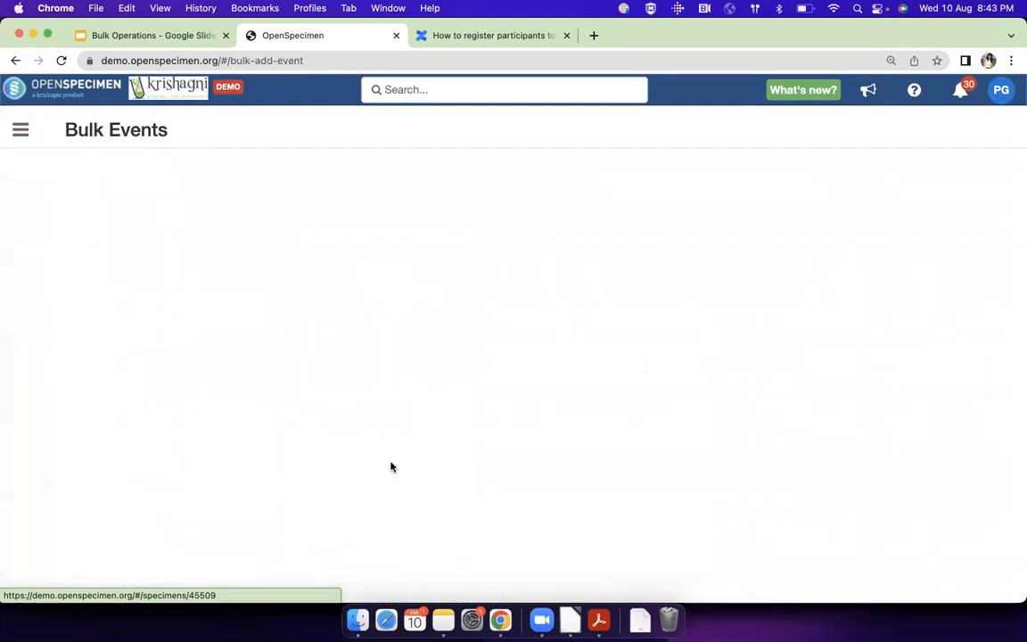
pyautogui.scroll(-7, 351, 457)
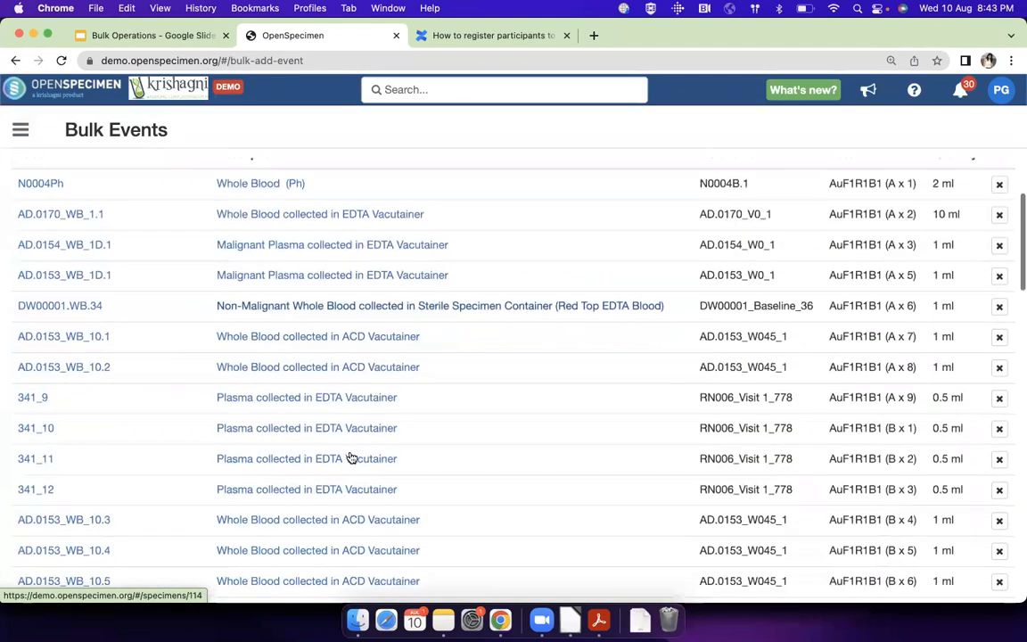
pyautogui.scroll(7, 350, 457)
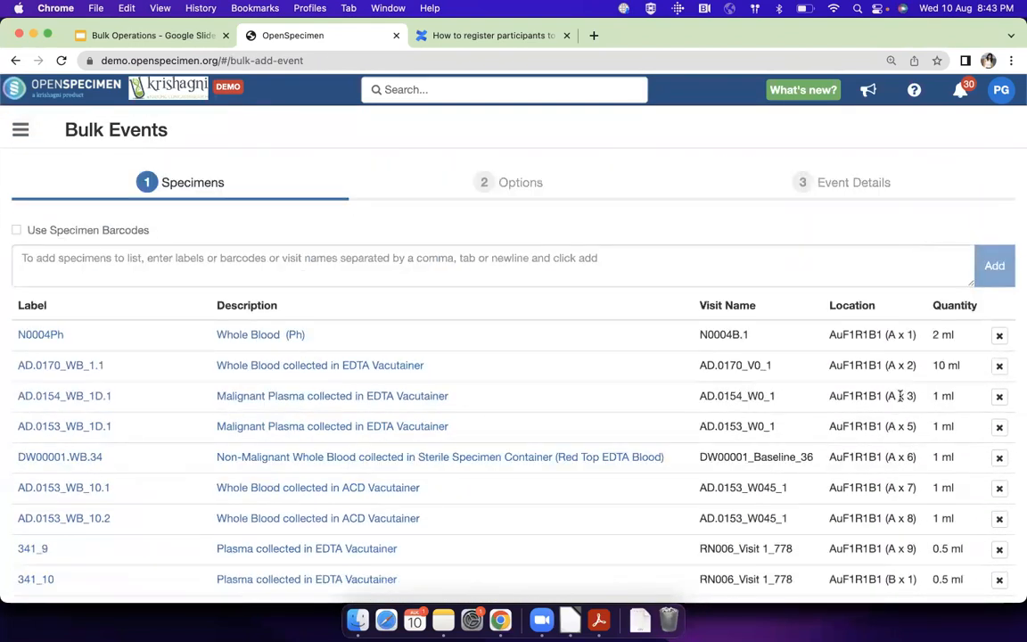
pyautogui.scroll(-15, 901, 396)
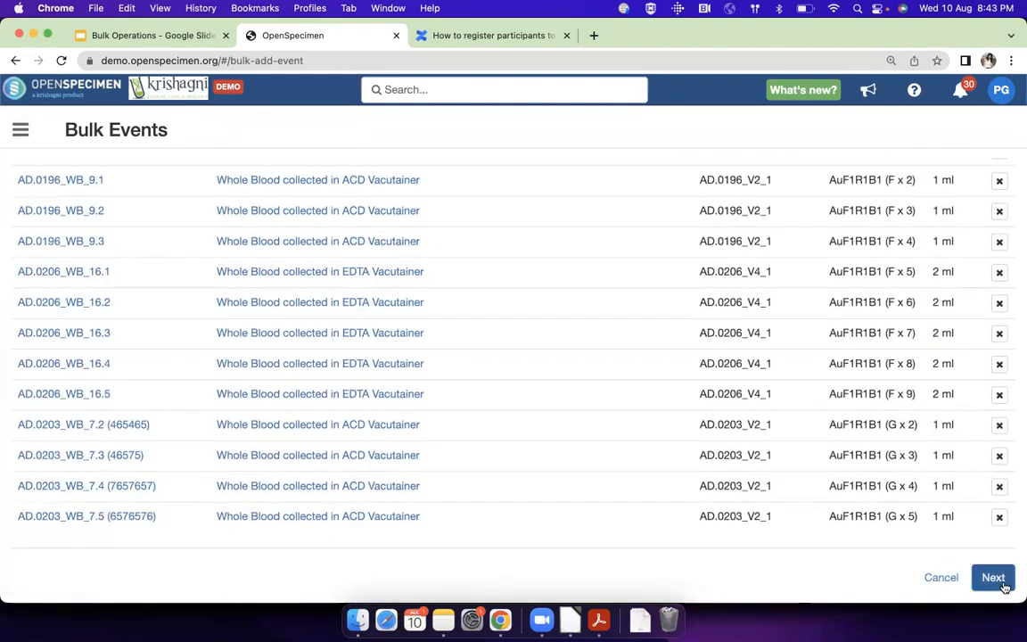
pyautogui.click(993, 578)
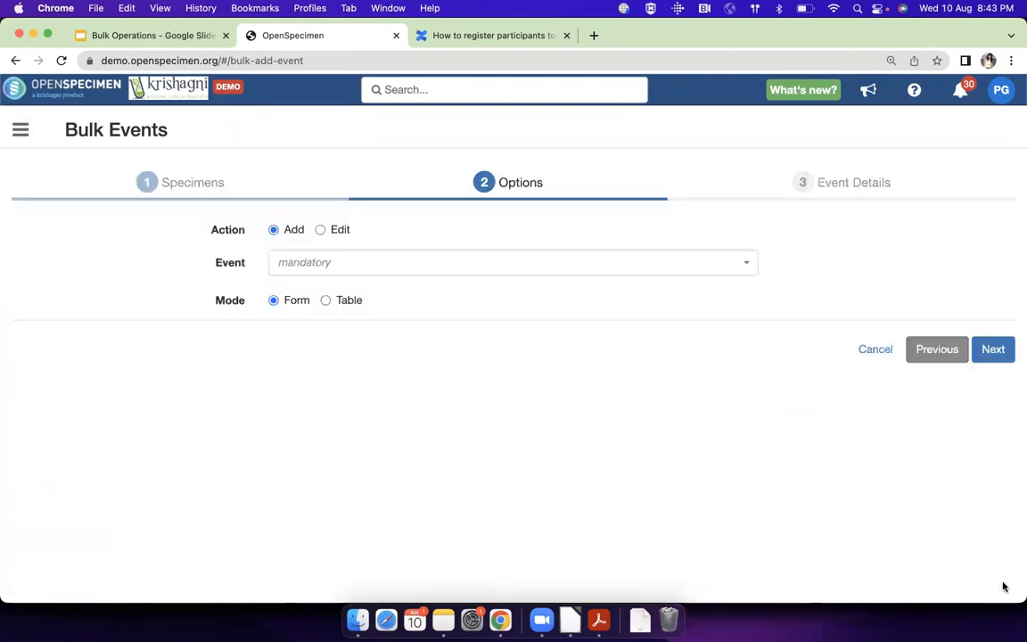
# Choose Spun Event as the event to add and continue to its details in form mode
pyautogui.click(377, 268)
pyautogui.write('spun')
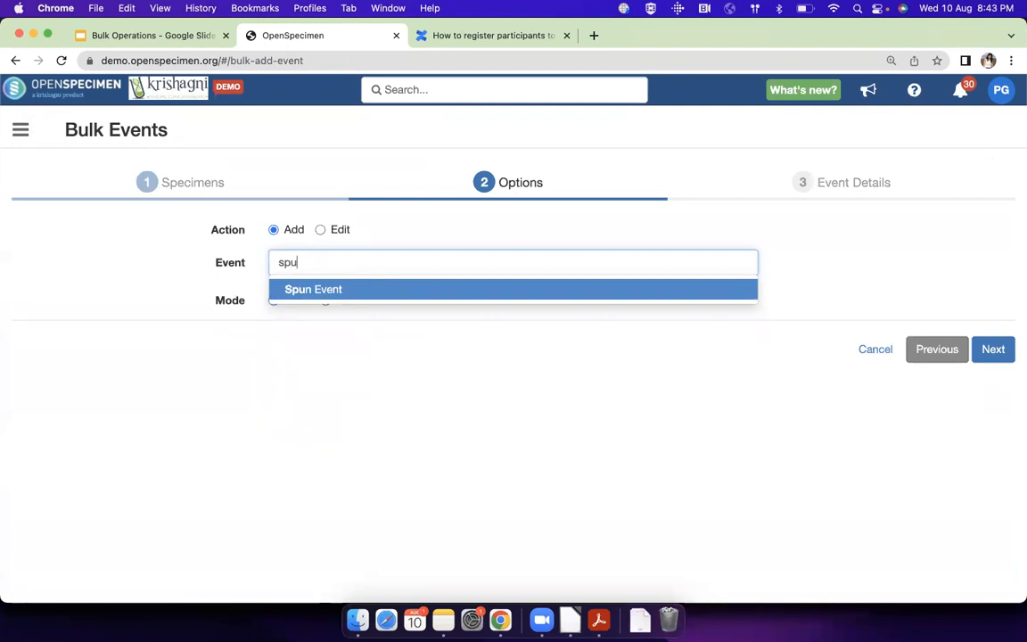
pyautogui.click(344, 294)
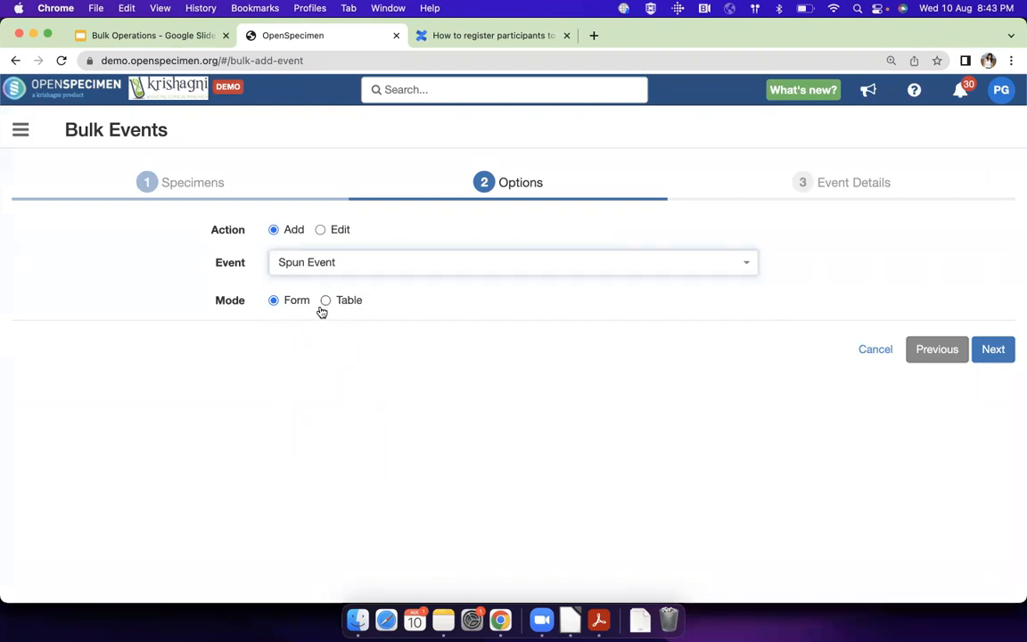
pyautogui.click(988, 352)
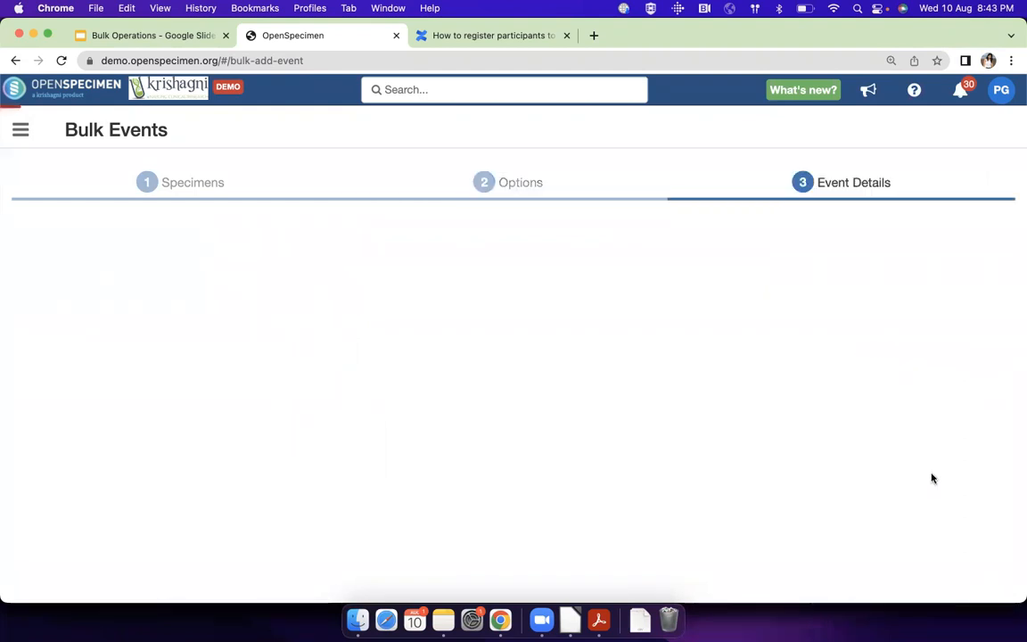
pyautogui.scroll(-1, 659, 484)
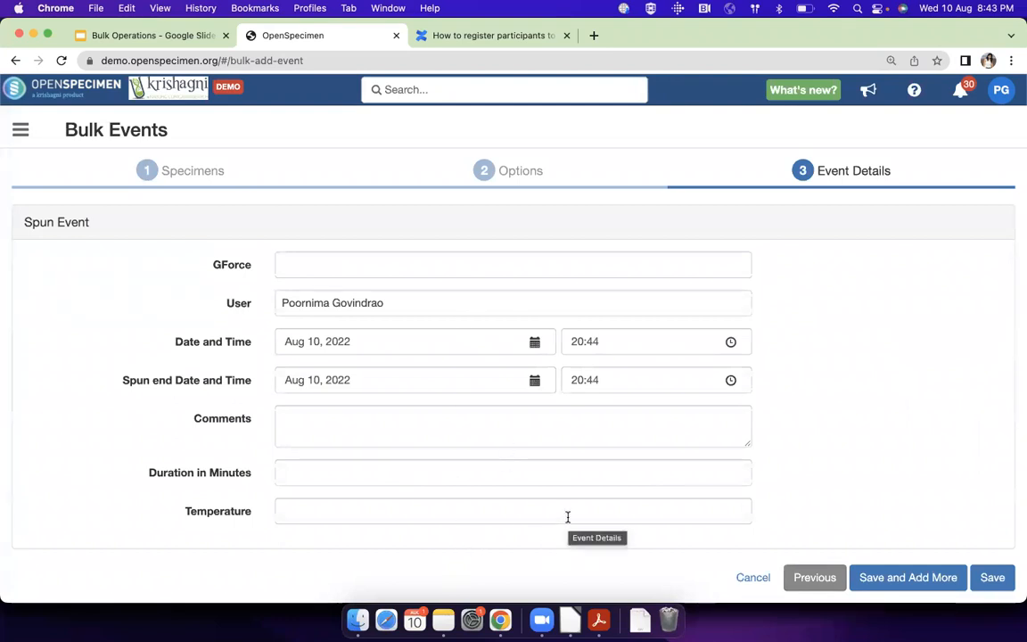
# Switch the bulk Spun Event entry to table mode and examine the event details table for the individual specimens
pyautogui.click(816, 576)
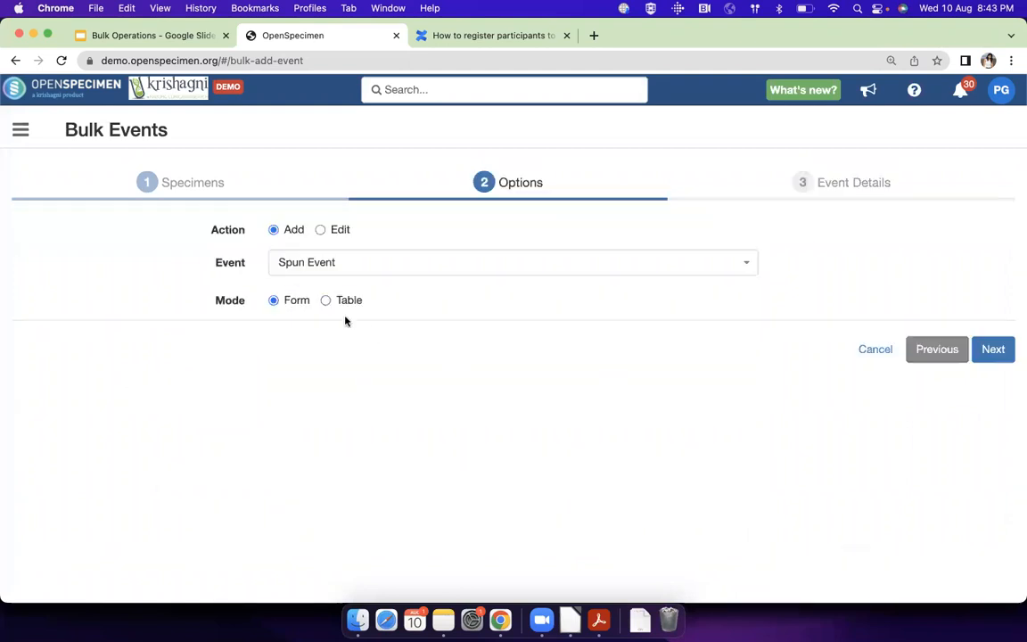
pyautogui.click(326, 300)
pyautogui.click(980, 349)
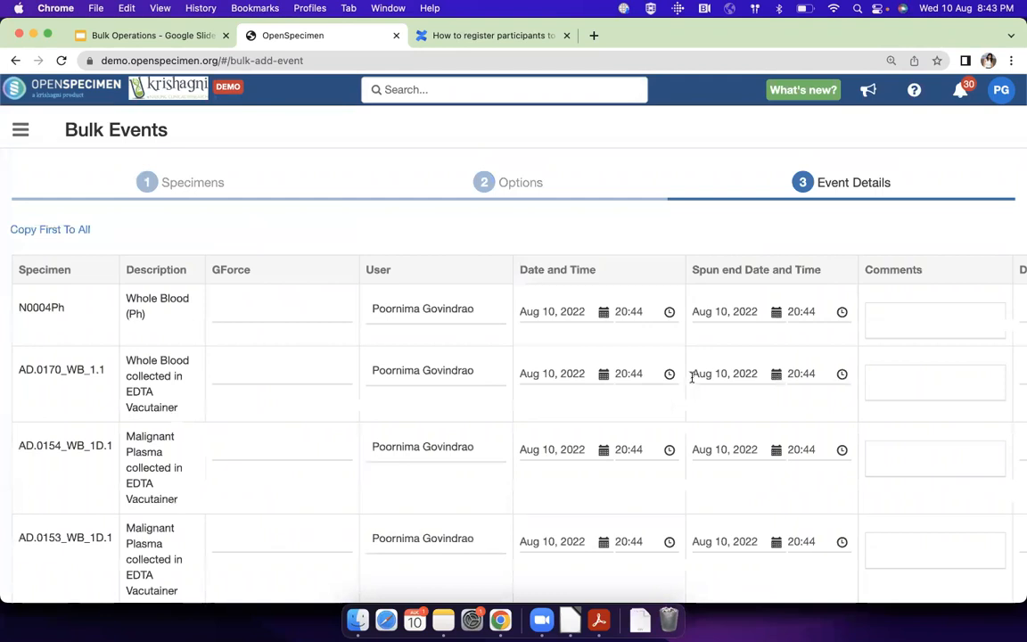
pyautogui.scroll(-2, 689, 372)
pyautogui.scroll(-1, 691, 377)
pyautogui.click(286, 230)
pyautogui.scroll(-2, 266, 489)
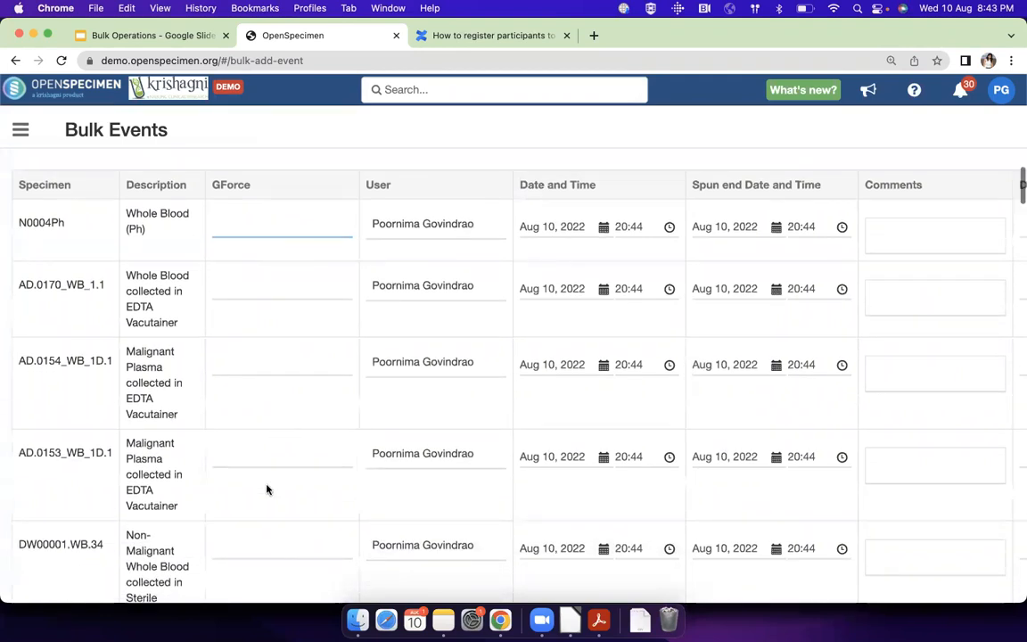
pyautogui.scroll(4, 248, 506)
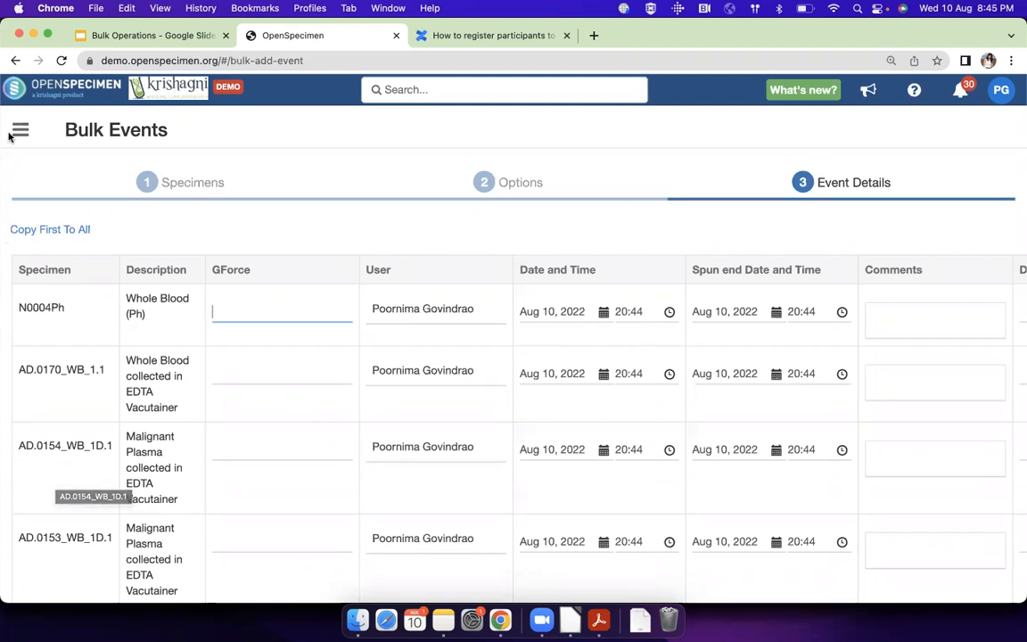
# Leave the bulk event entry and open the ninth listed participant of A Demo Longitudinal Study
pyautogui.click(18, 130)
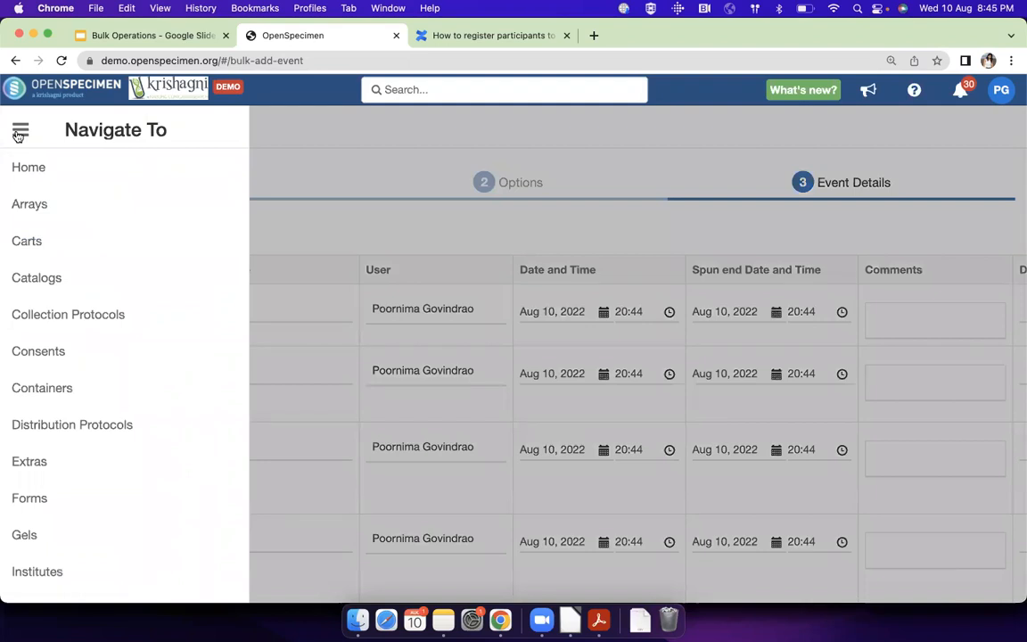
pyautogui.click(48, 314)
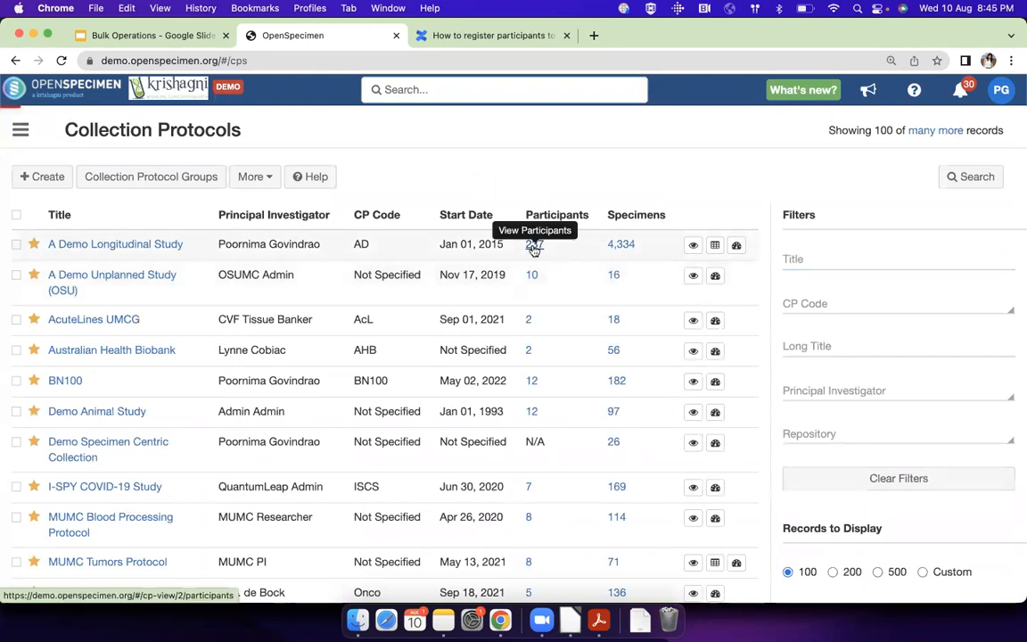
pyautogui.click(534, 246)
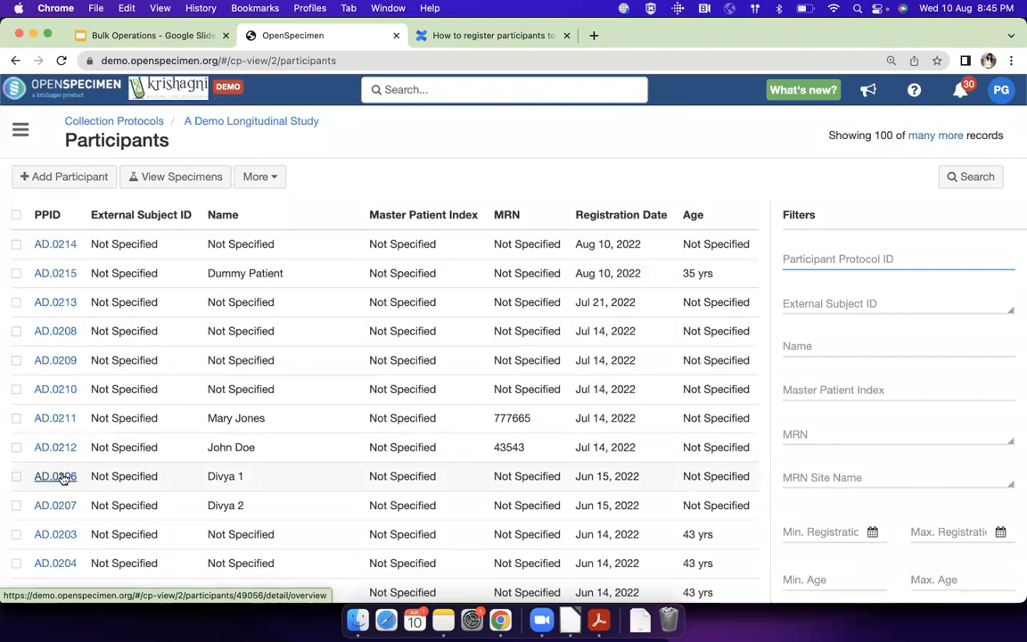
pyautogui.click(101, 481)
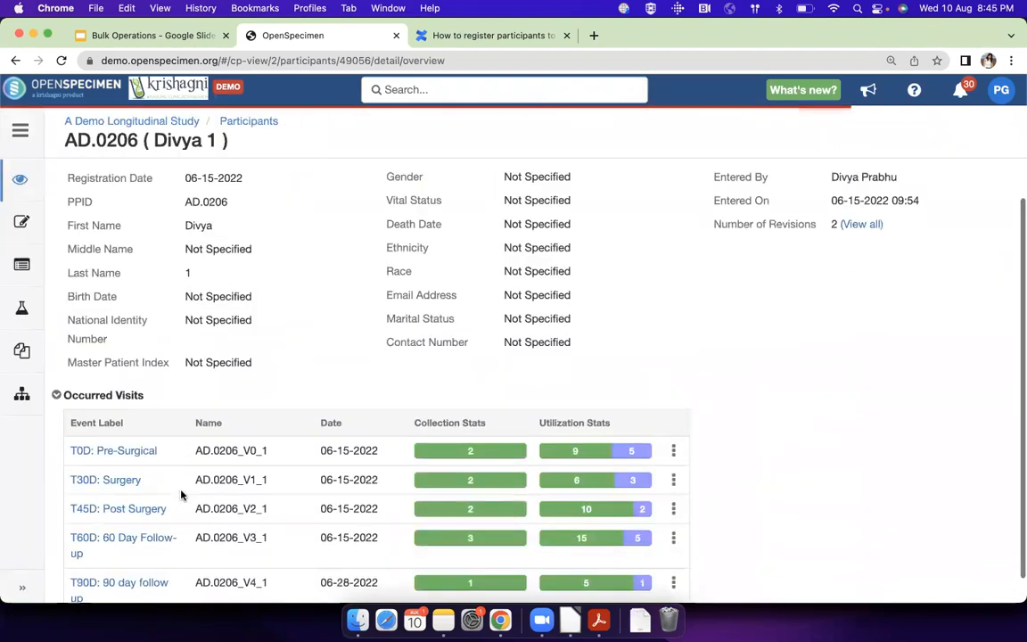
# Select all specimens of the participant's T0D: Pre-Surgical visit and examine the bulk actions available for them
pyautogui.scroll(-1, 144, 445)
pyautogui.click(135, 425)
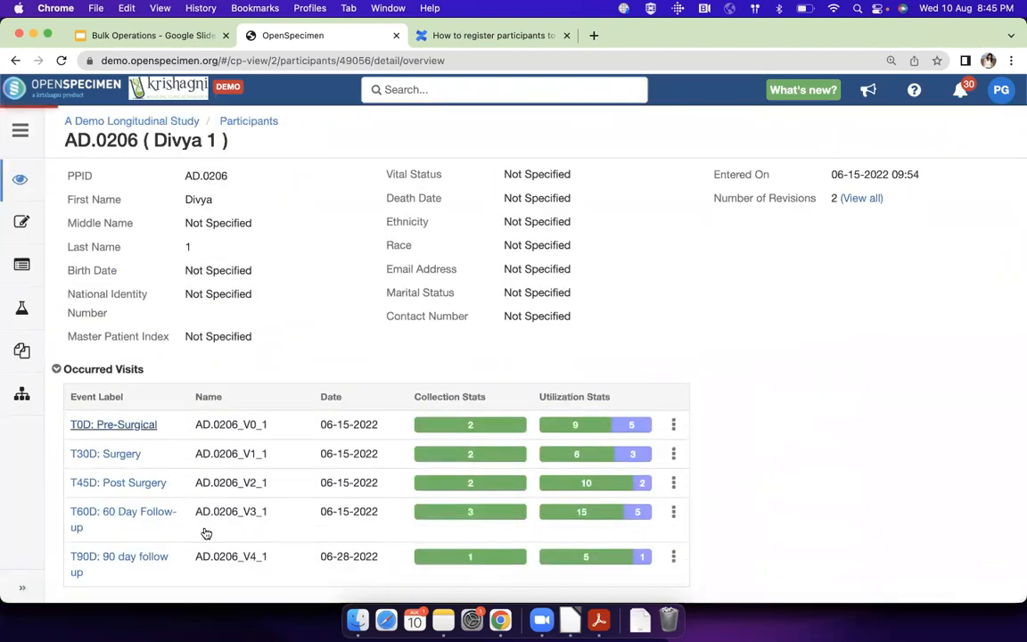
pyautogui.click(80, 411)
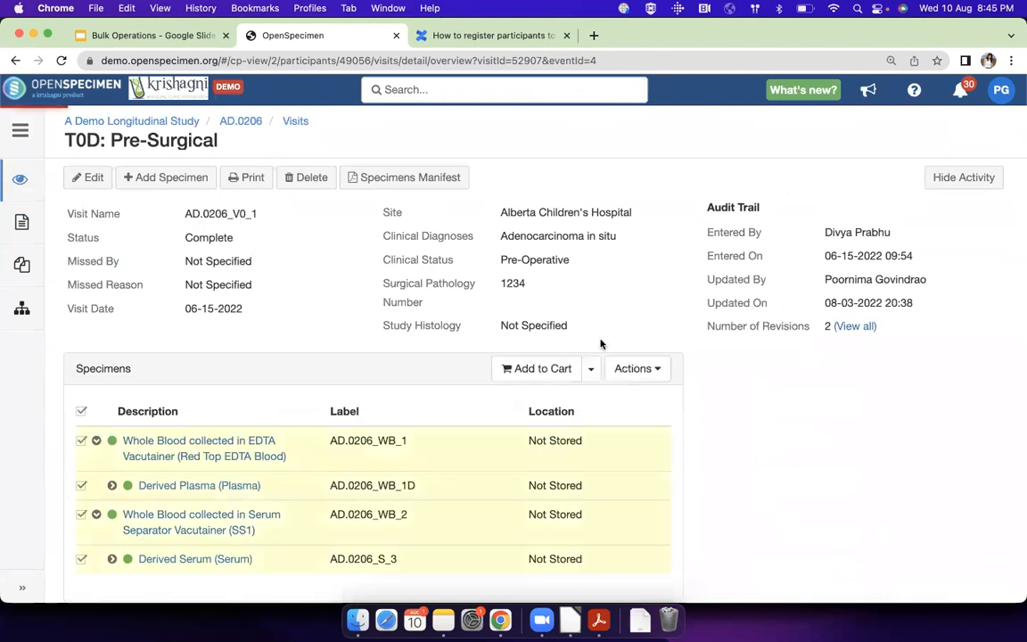
pyautogui.click(652, 376)
pyautogui.scroll(-3, 652, 376)
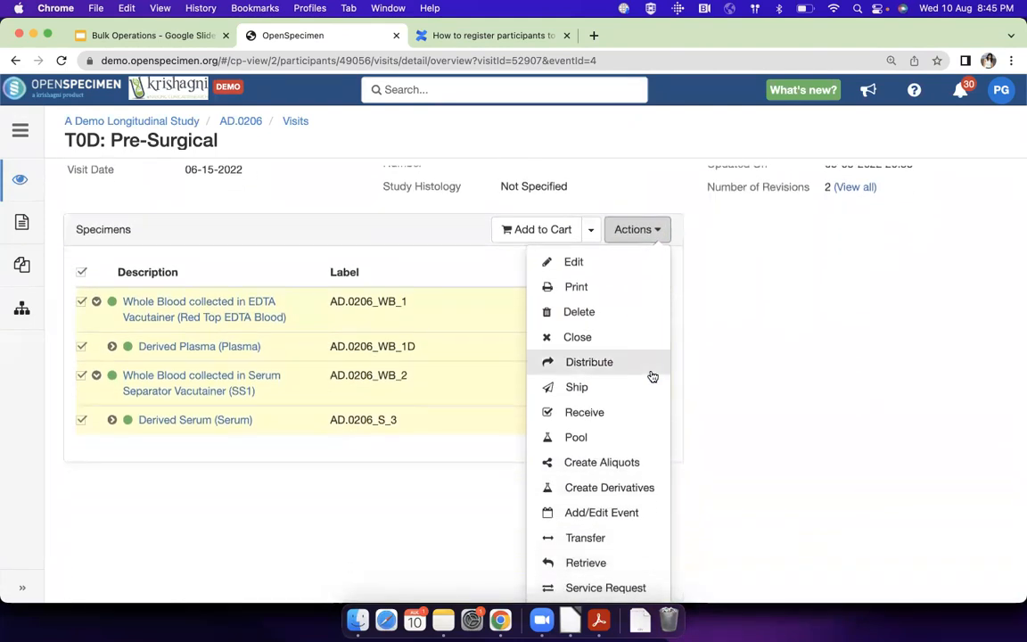
# Open the Distribution test cart and examine the bulk actions available for its specimens
pyautogui.click(20, 130)
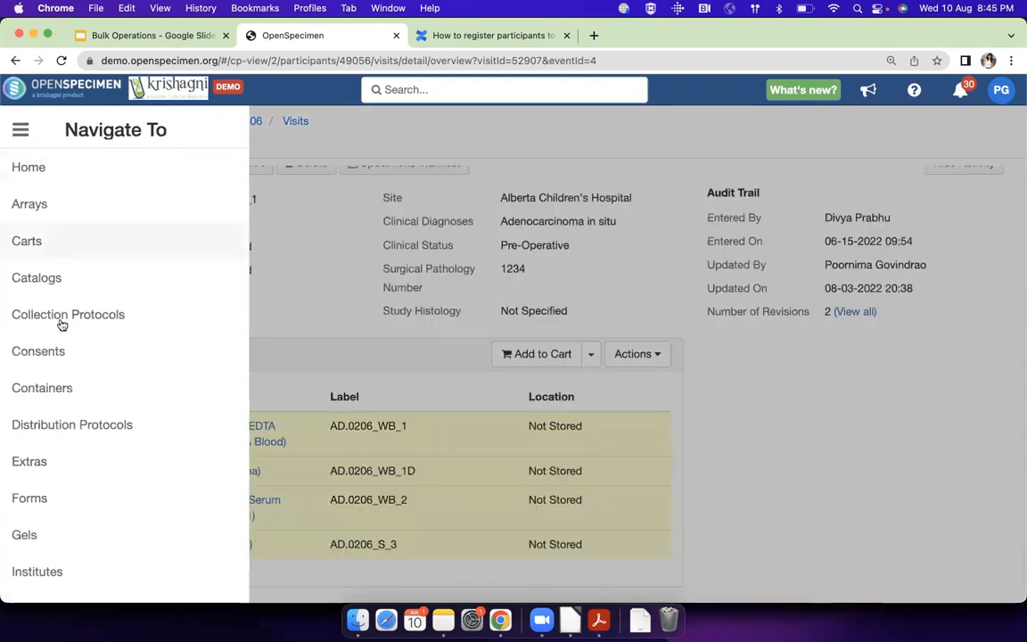
pyautogui.click(60, 246)
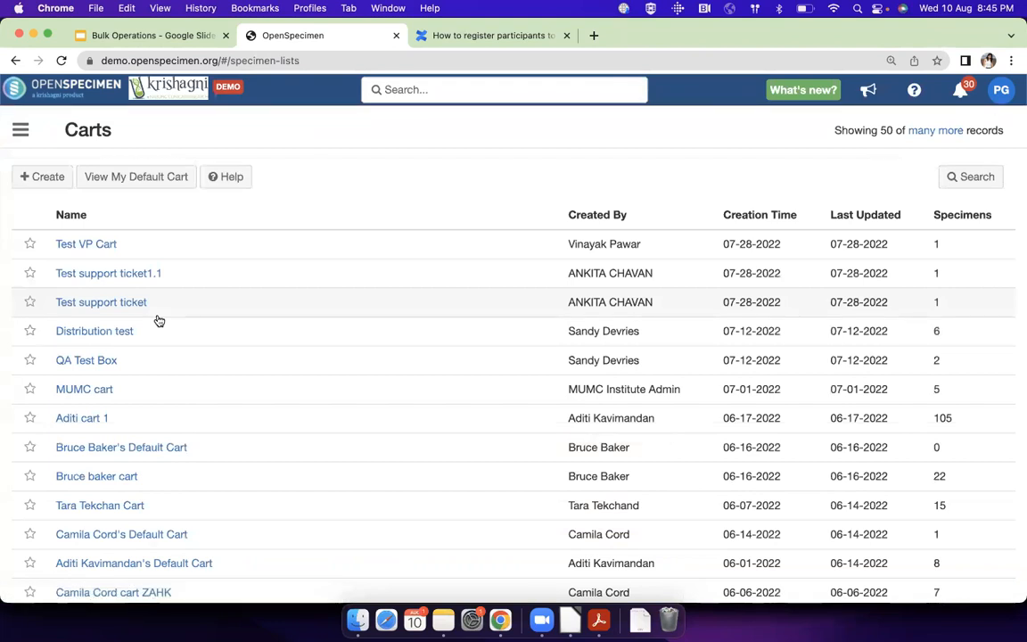
pyautogui.click(88, 334)
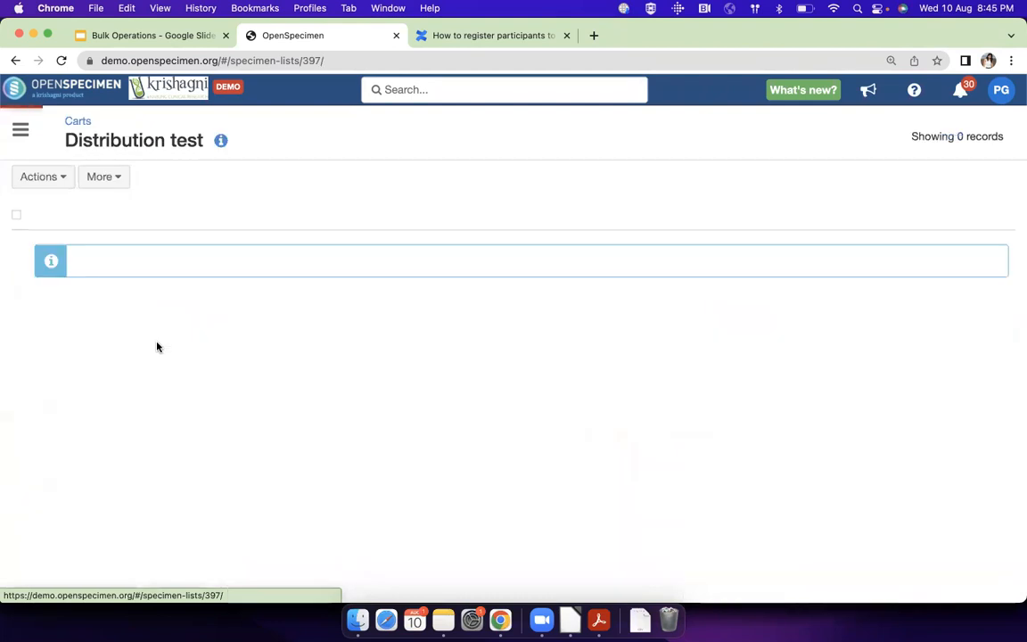
pyautogui.click(44, 180)
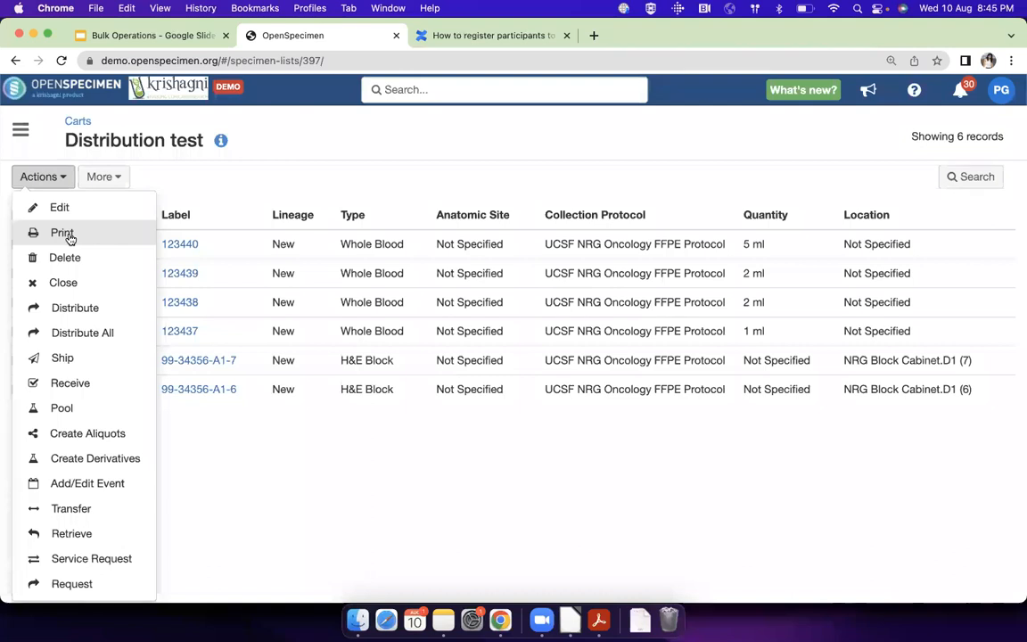
pyautogui.click(150, 181)
# Open the specimen list of the collection protocol A Demo Longitudinal Study
pyautogui.click(19, 129)
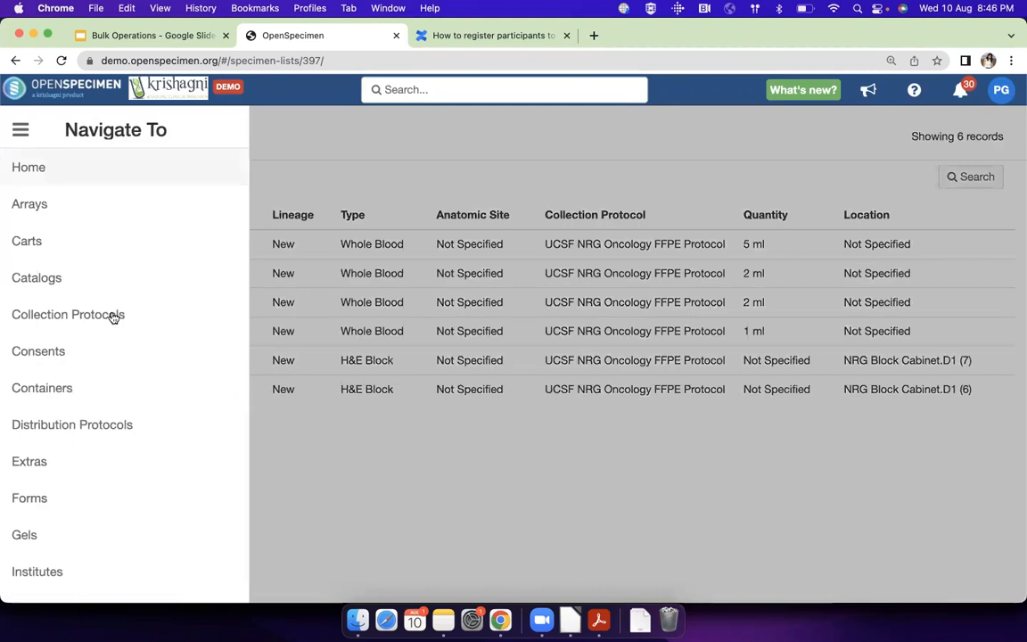
pyautogui.click(111, 315)
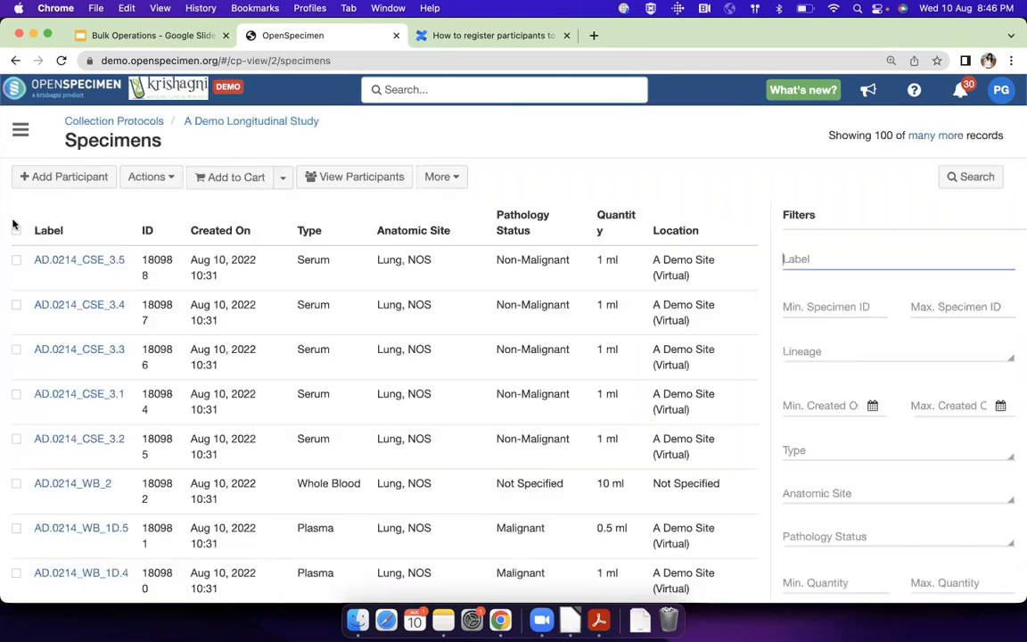
# Start a bulk edit of all listed specimens, examine which fields can be edited, and leave without making changes
pyautogui.click(15, 230)
pyautogui.click(41, 179)
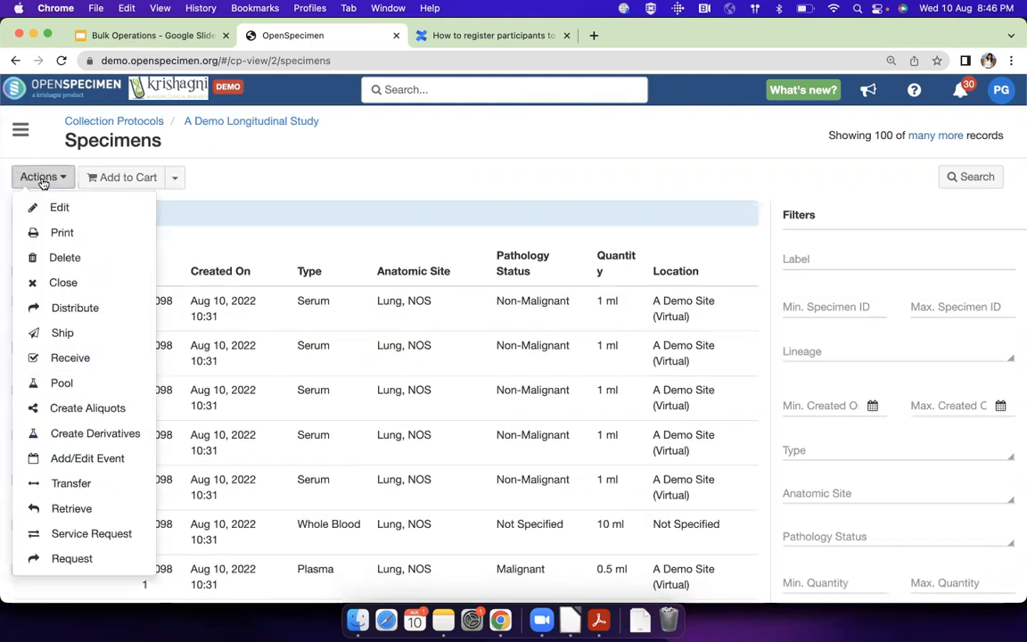
pyautogui.click(59, 207)
pyautogui.click(305, 181)
pyautogui.scroll(-5, 319, 289)
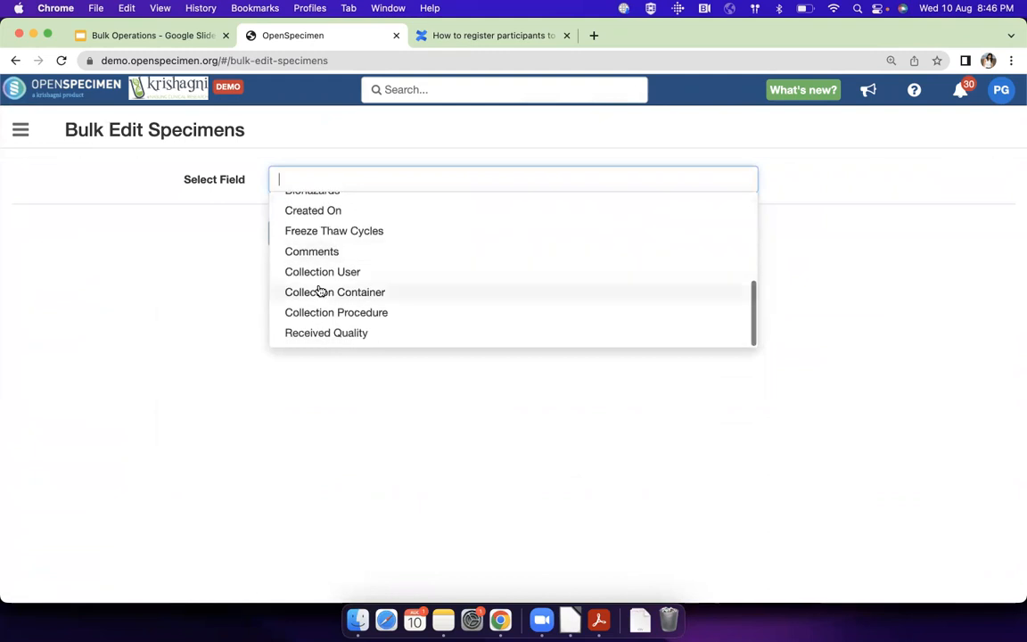
pyautogui.scroll(5, 319, 288)
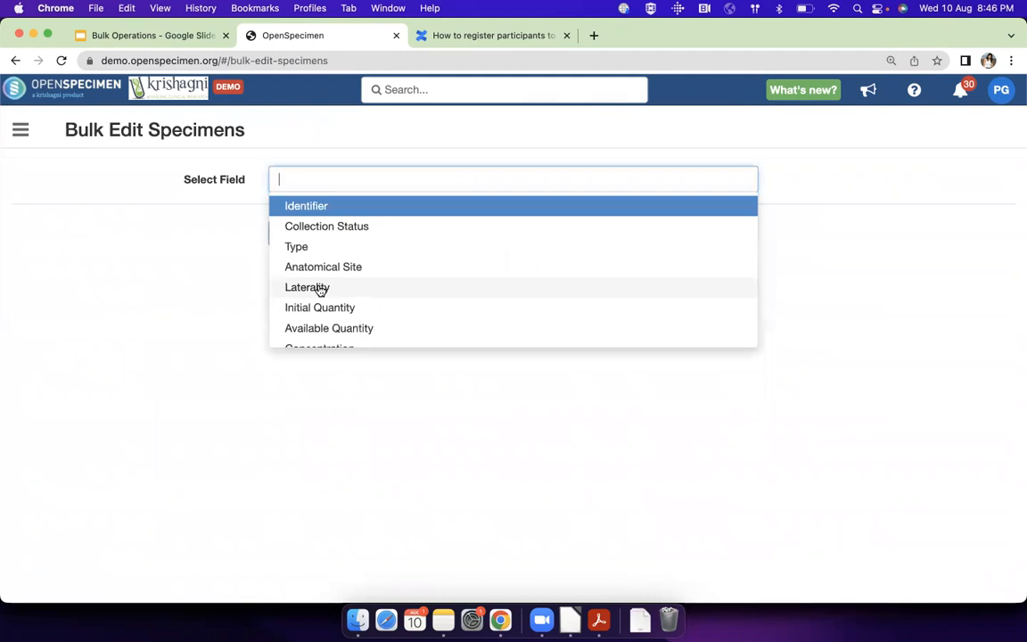
pyautogui.scroll(-4, 319, 290)
pyautogui.scroll(3, 319, 289)
pyautogui.scroll(-3, 319, 290)
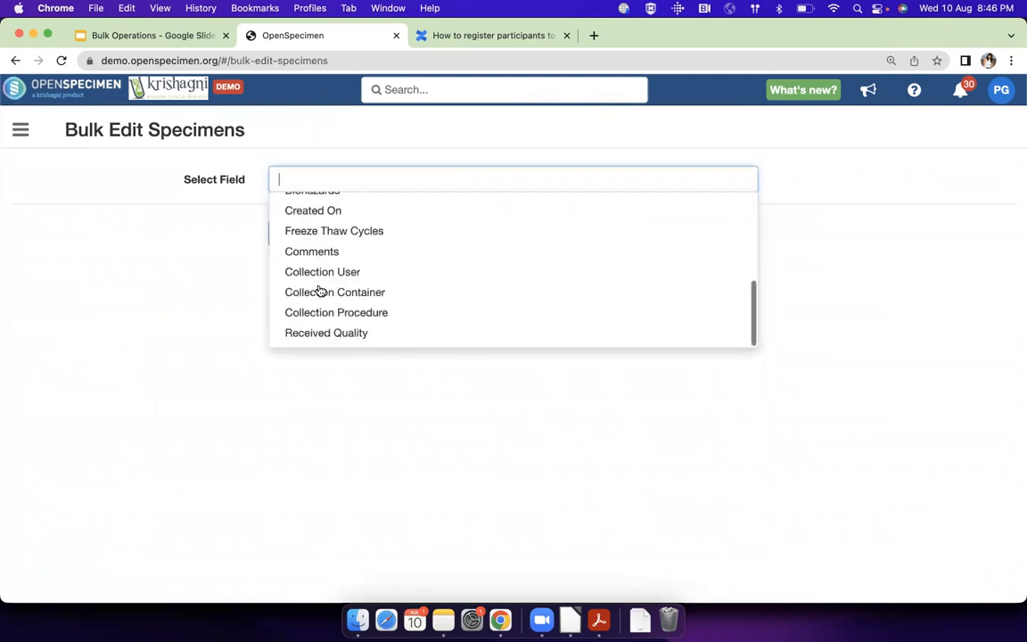
pyautogui.click(217, 270)
pyautogui.click(352, 233)
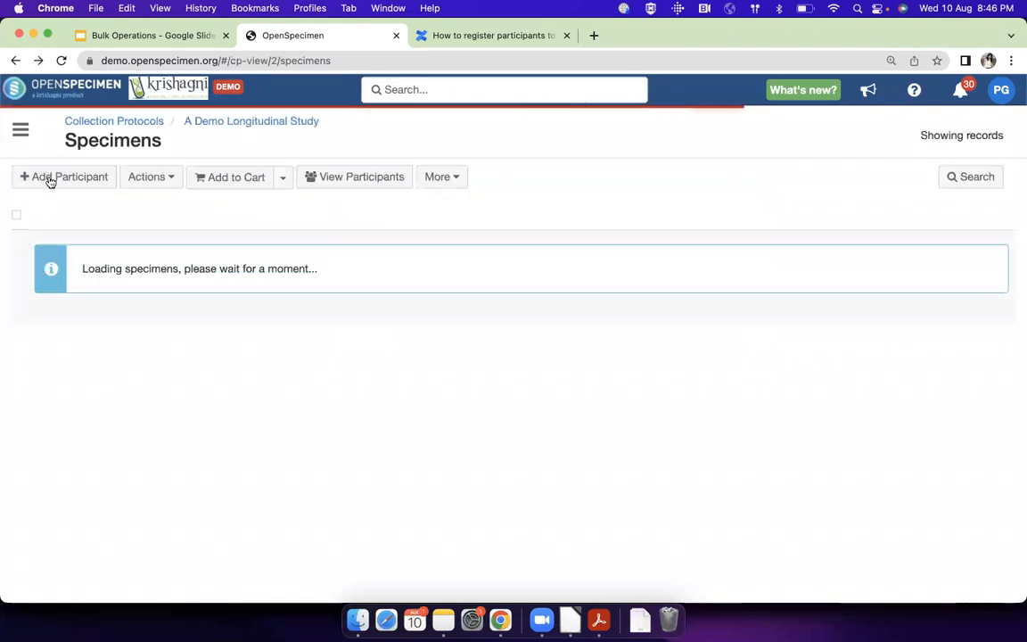
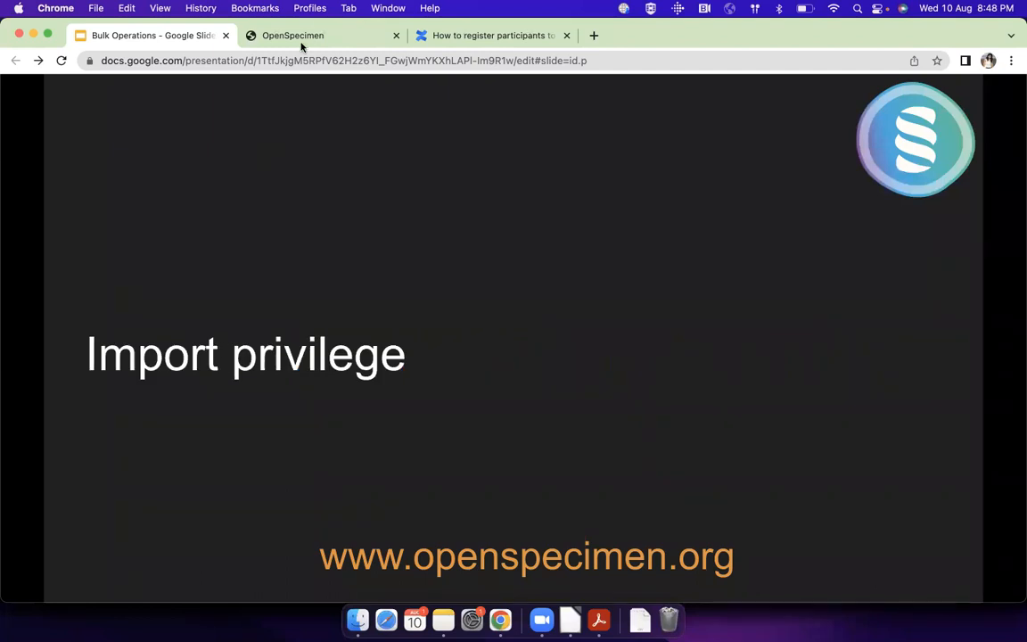
# Switch to OpenSpecimen and open the list of user roles
pyautogui.click(275, 37)
pyautogui.click(20, 130)
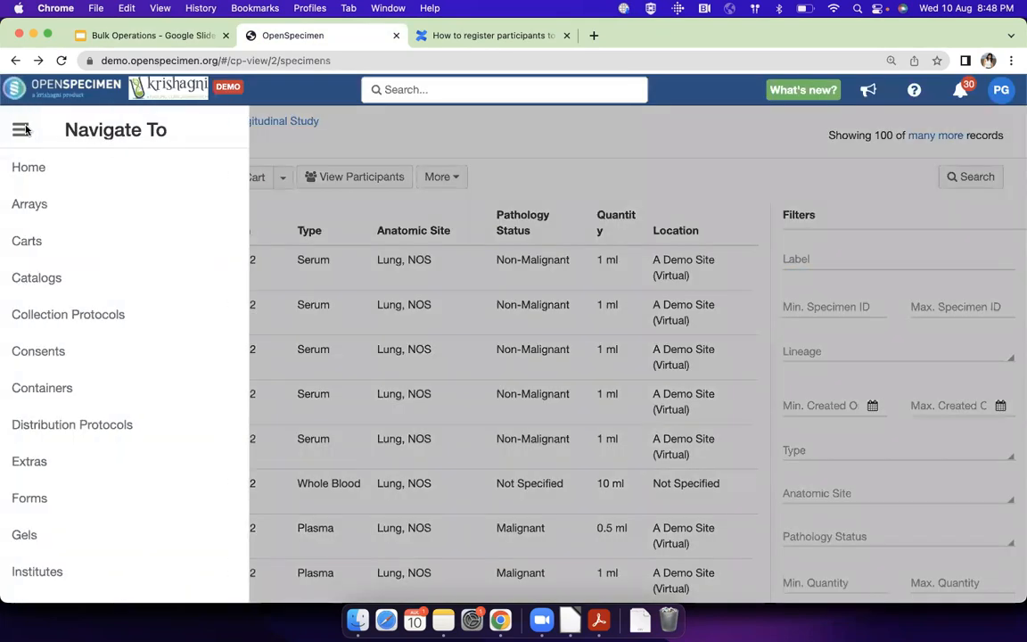
pyautogui.scroll(-5, 49, 426)
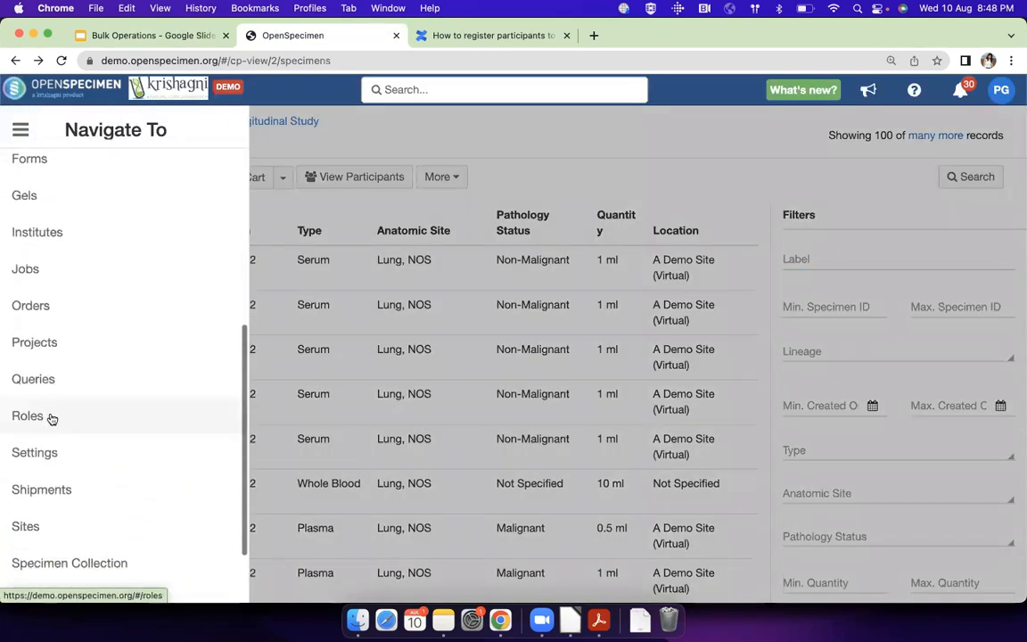
pyautogui.click(51, 417)
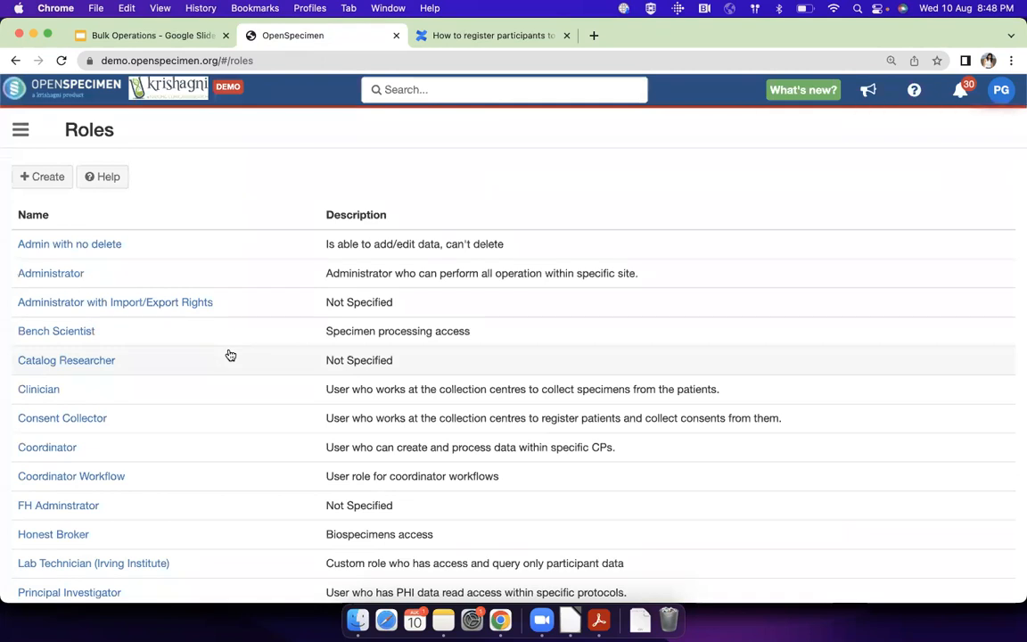
# Open the Administrator role and examine its export/import permissions for each resource, including Specimens
pyautogui.click(67, 274)
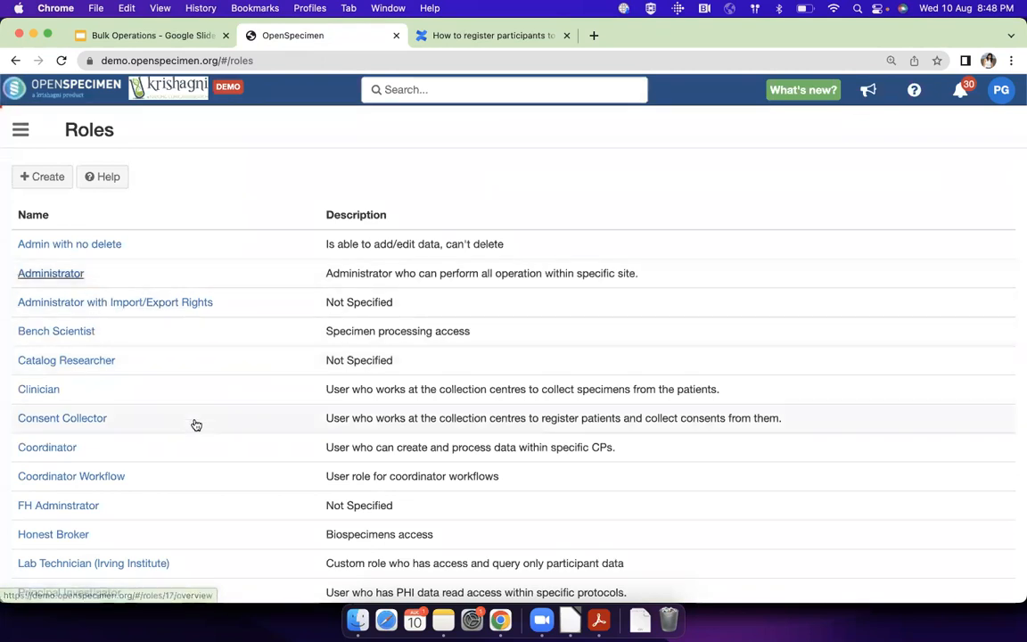
pyautogui.scroll(-2, 195, 423)
pyautogui.scroll(-1, 195, 424)
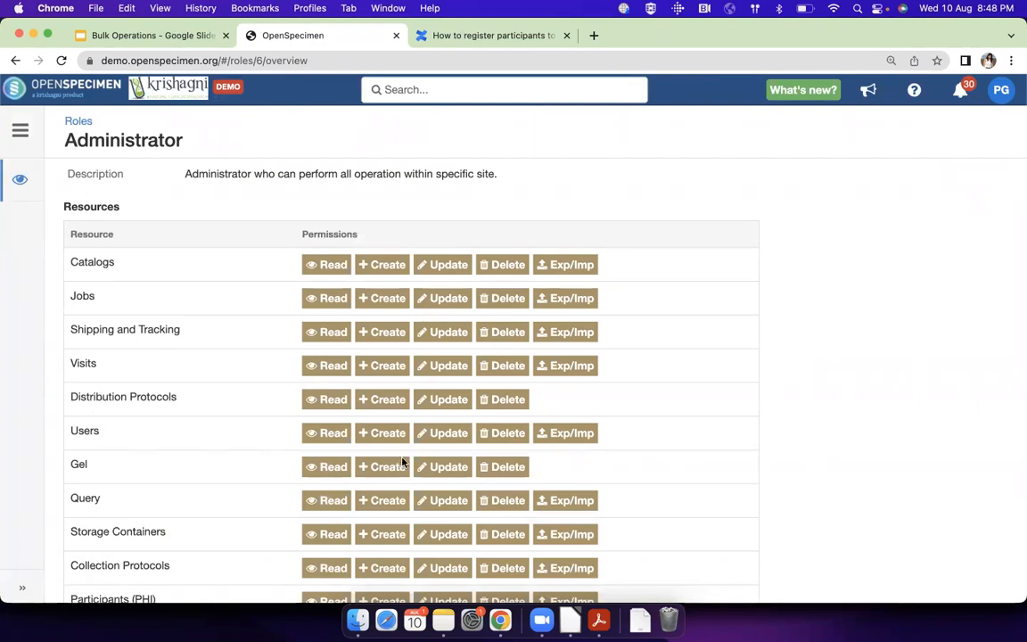
pyautogui.scroll(-5, 403, 462)
pyautogui.scroll(-2, 445, 468)
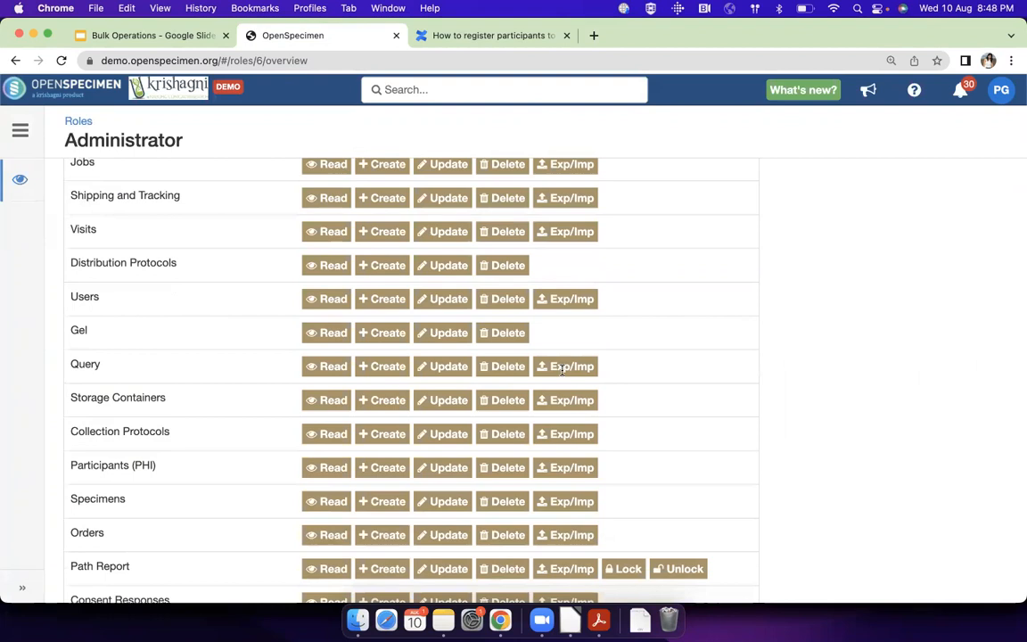
pyautogui.scroll(-2, 557, 544)
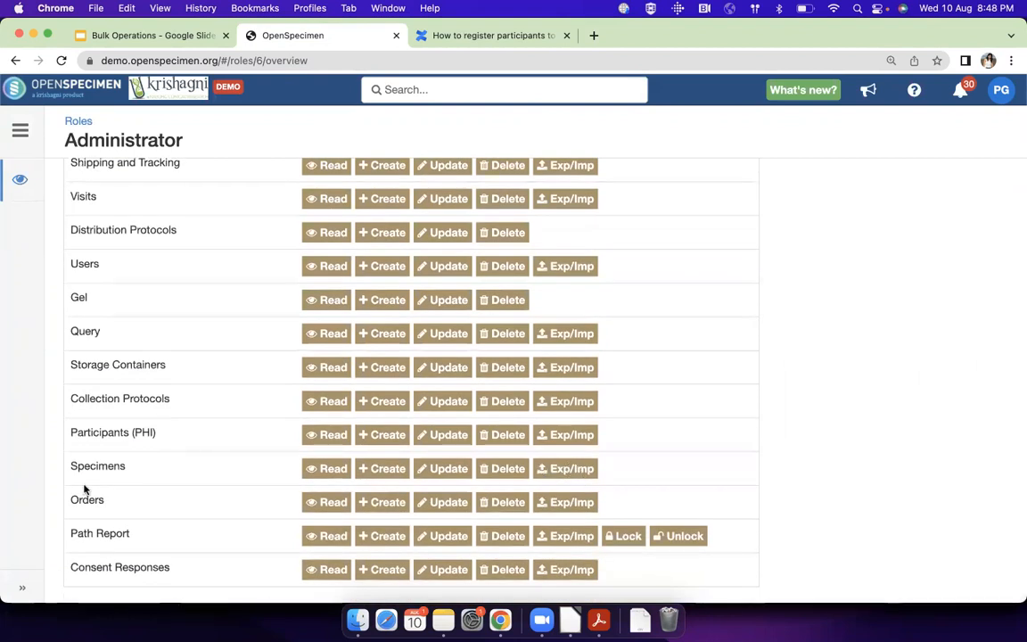
pyautogui.moveTo(68, 469); pyautogui.dragTo(128, 470)
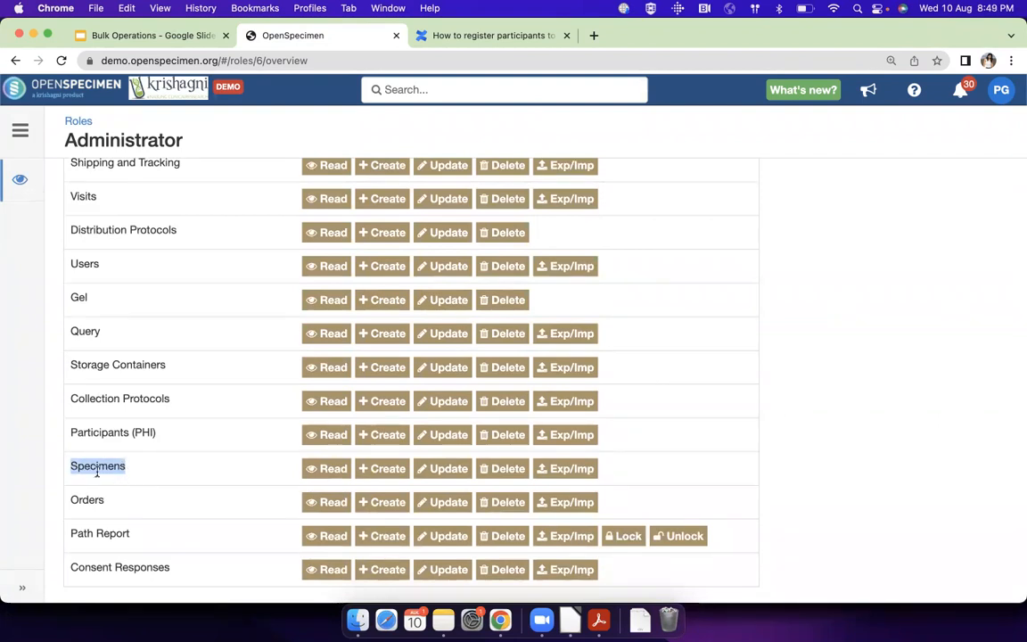
# Return to the roles list, open the Technician role and examine its export/import permissions
pyautogui.click(78, 122)
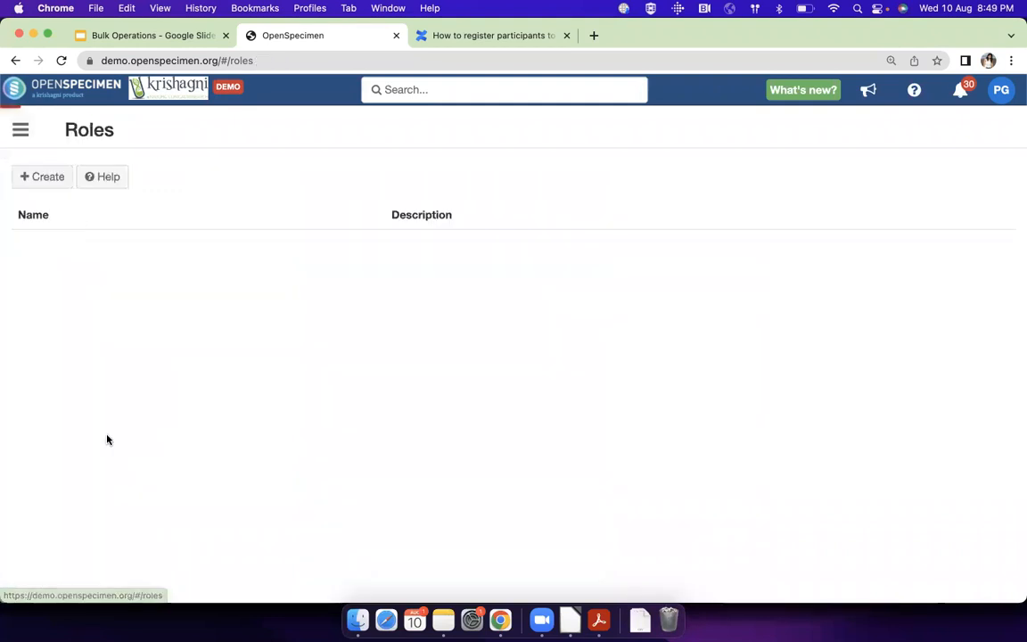
pyautogui.scroll(-5, 111, 452)
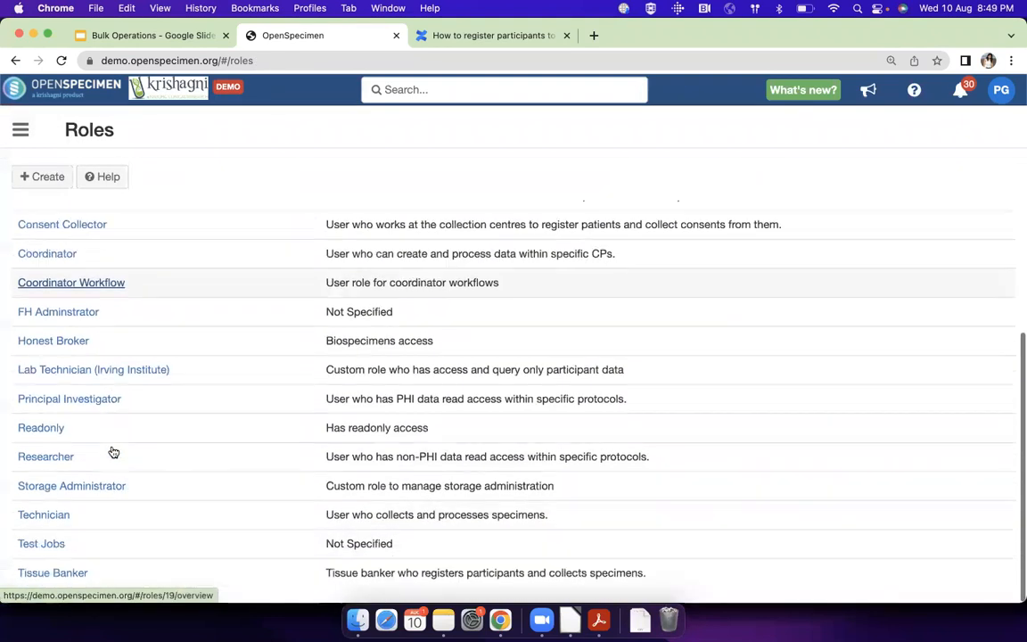
pyautogui.click(61, 519)
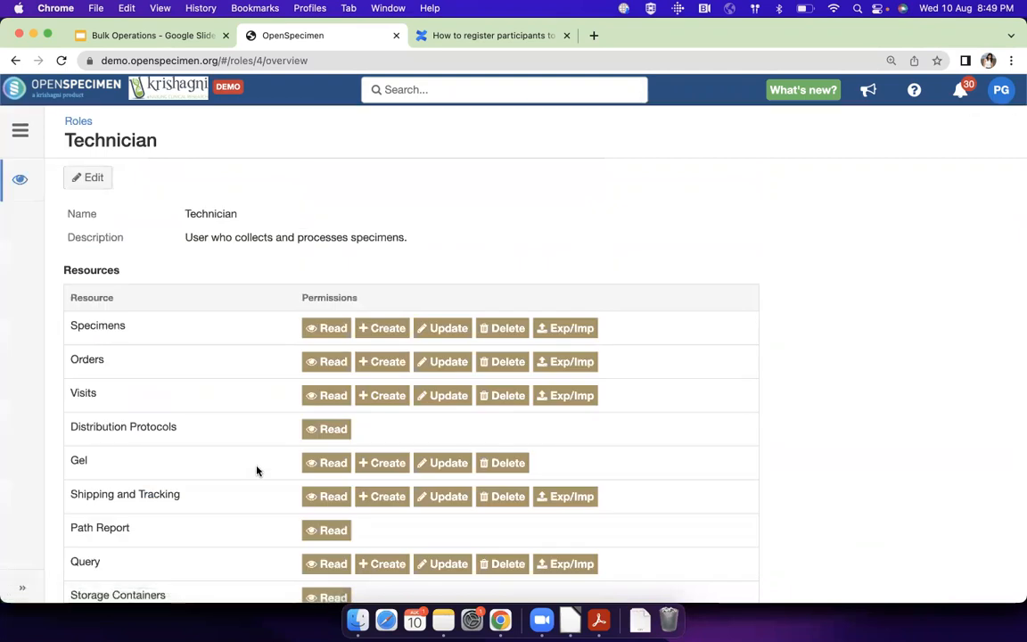
pyautogui.scroll(-2, 256, 470)
pyautogui.scroll(-1, 257, 470)
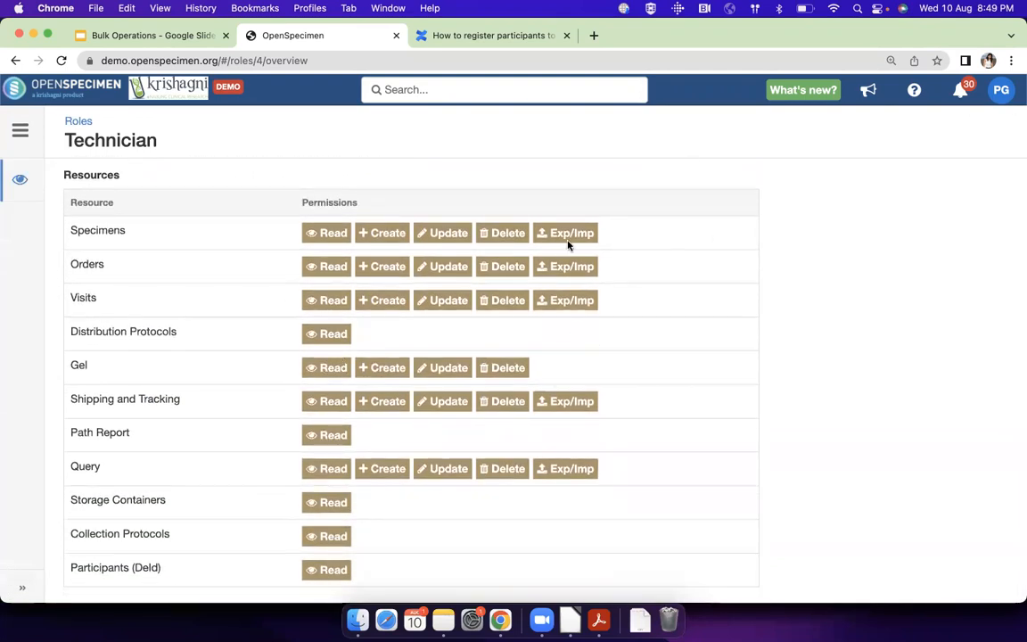
# Switch to the Bulk Operations presentation and advance to the slide on CSV and semicolon-separated files
pyautogui.click(153, 35)
pyautogui.press('Right')
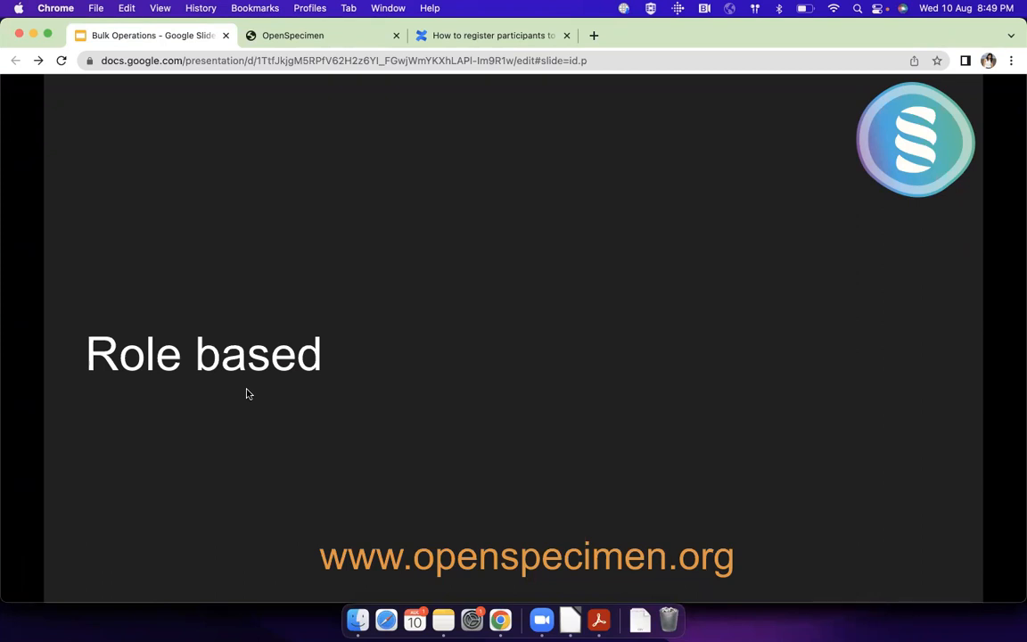
pyautogui.press('Right')
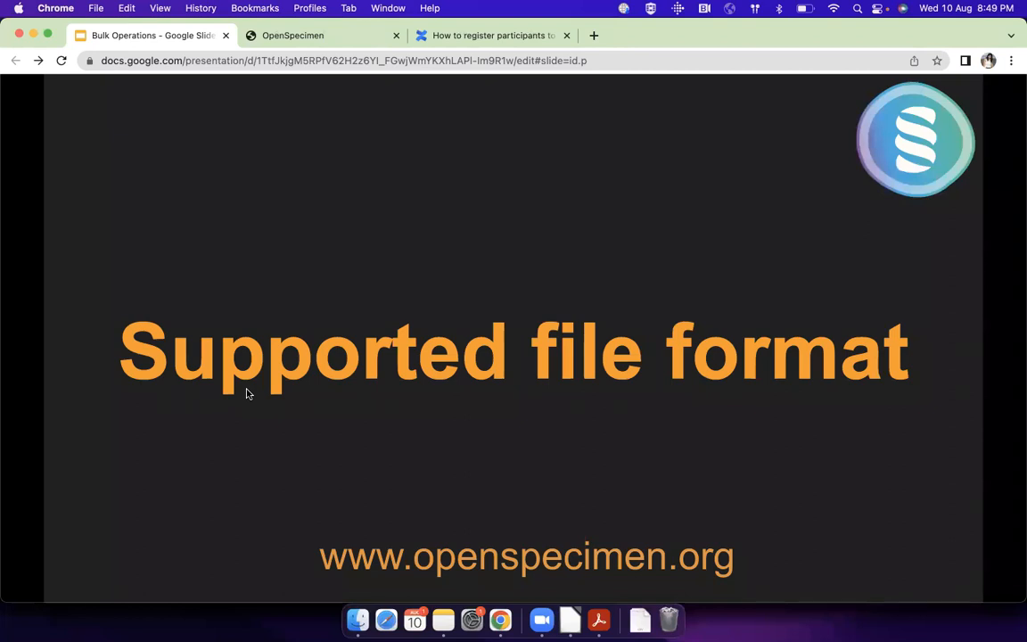
pyautogui.press('Right')
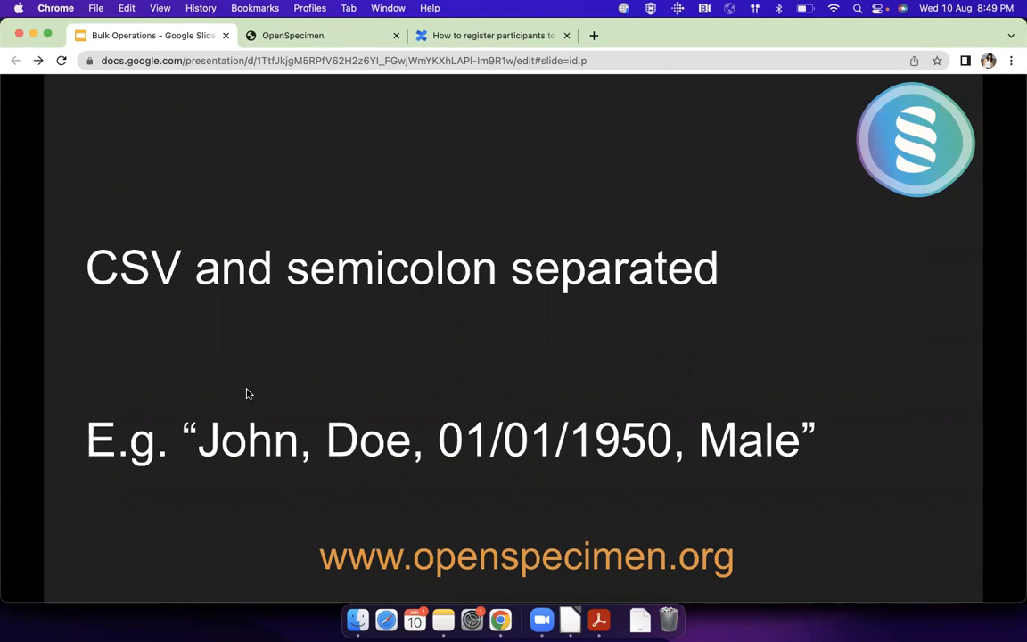
# Switch to OpenSpecimen, open the biospecimen data import for collection protocols and examine its Field Separator setting
pyautogui.click(270, 35)
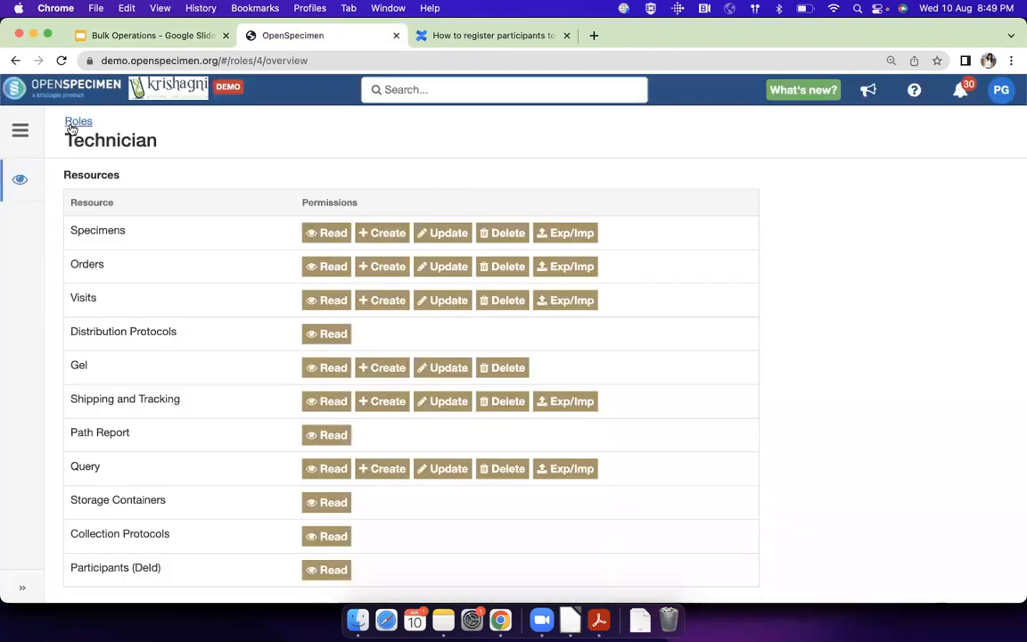
pyautogui.click(17, 133)
pyautogui.scroll(5, 93, 211)
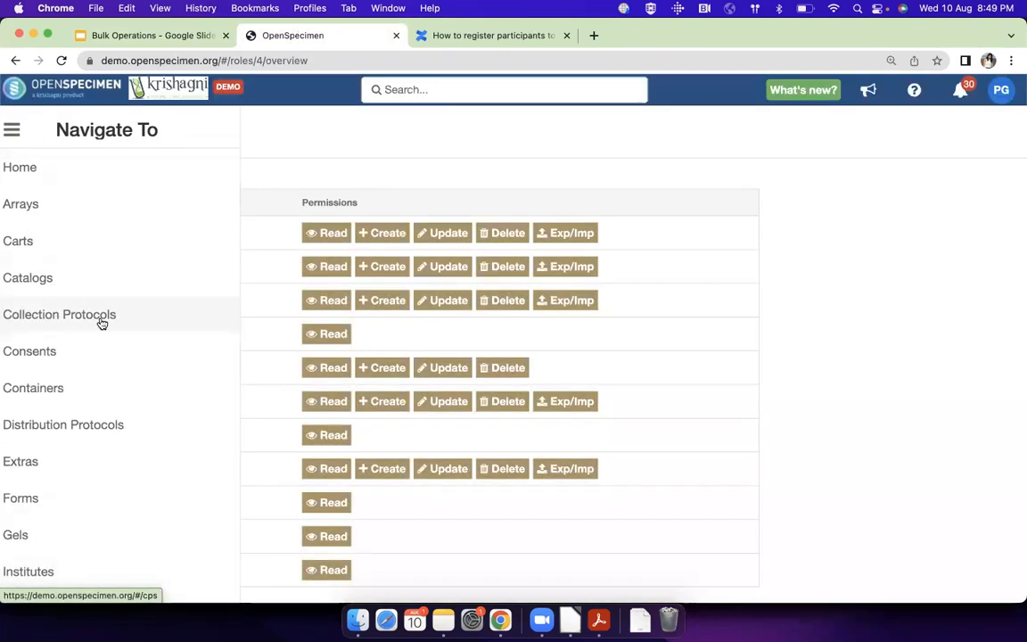
pyautogui.click(101, 323)
pyautogui.click(262, 179)
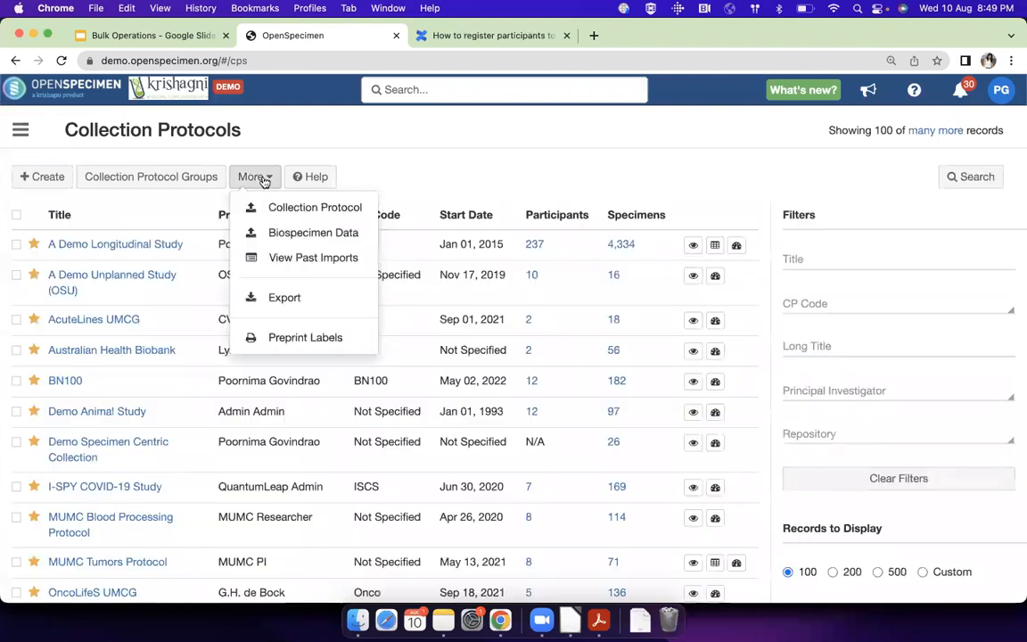
pyautogui.click(292, 233)
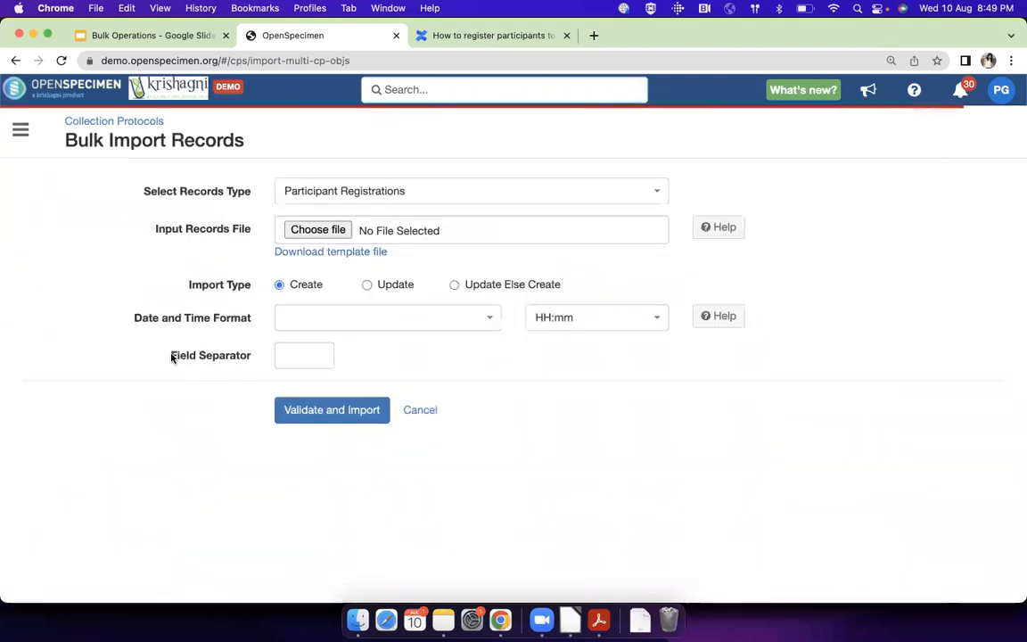
pyautogui.moveTo(172, 358); pyautogui.dragTo(249, 358)
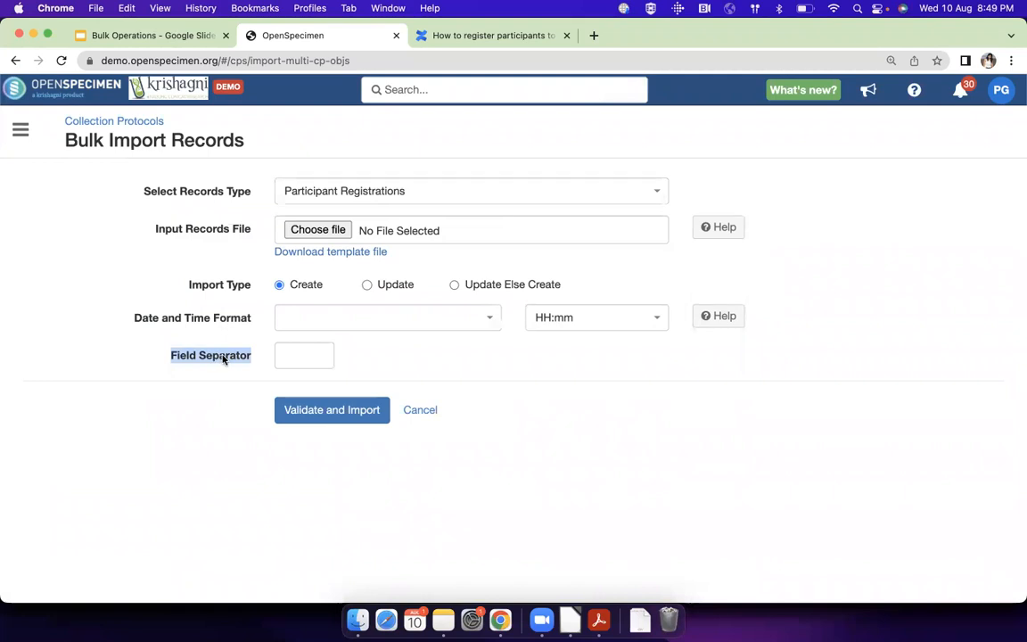
pyautogui.click(322, 358)
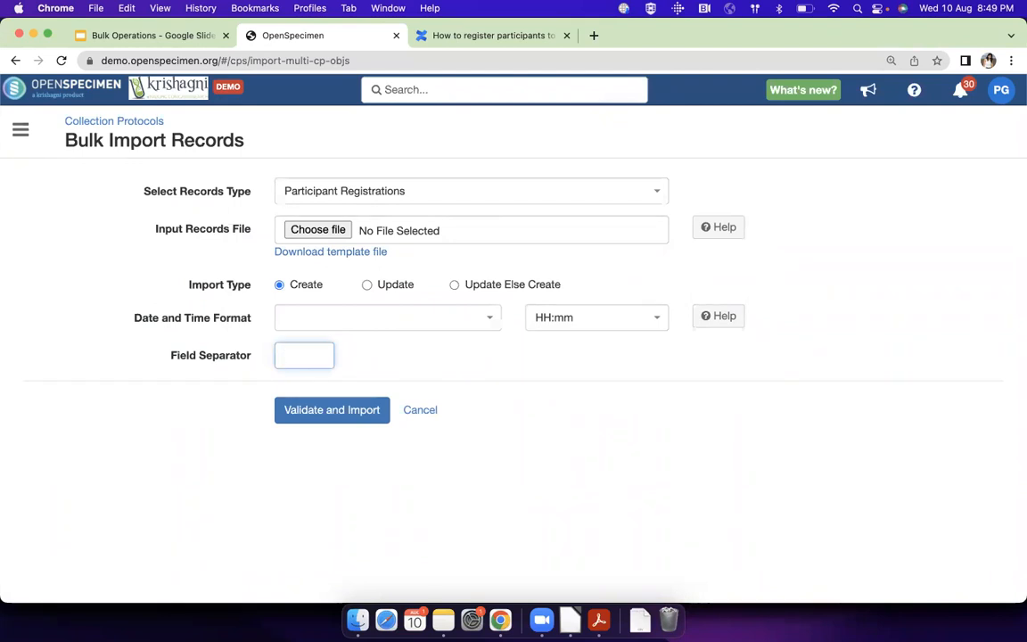
# Return to the Bulk Operations presentation and advance to the import process diagram
pyautogui.click(178, 36)
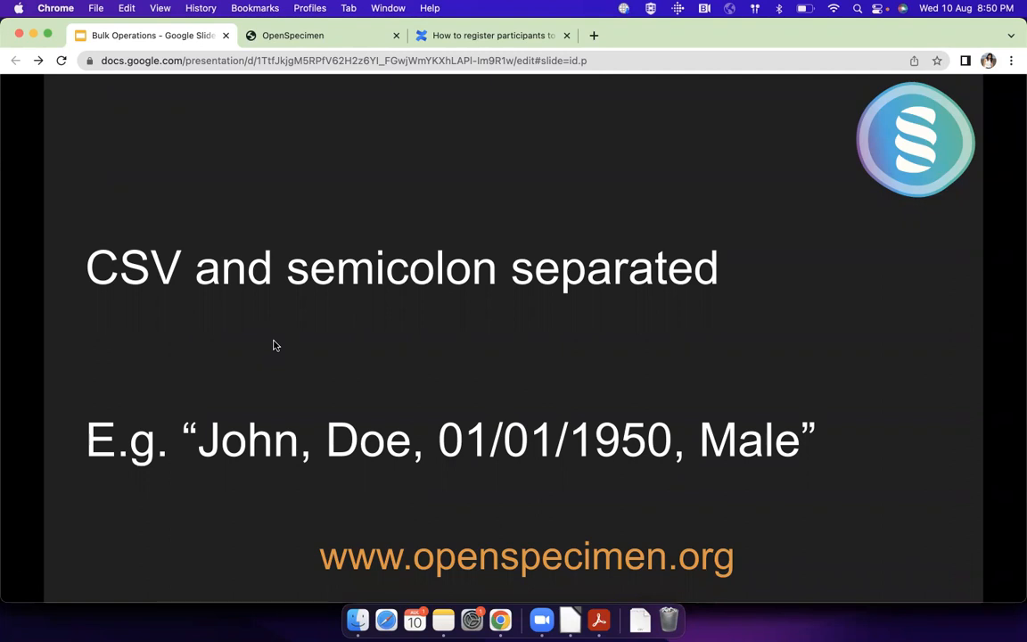
pyautogui.press('Right')
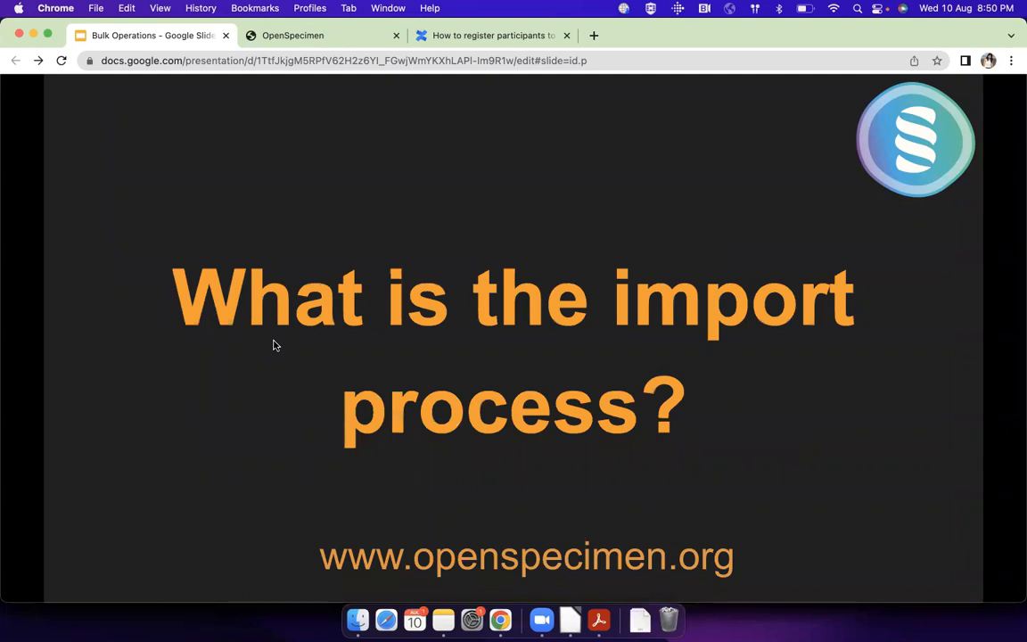
pyautogui.press('Right')
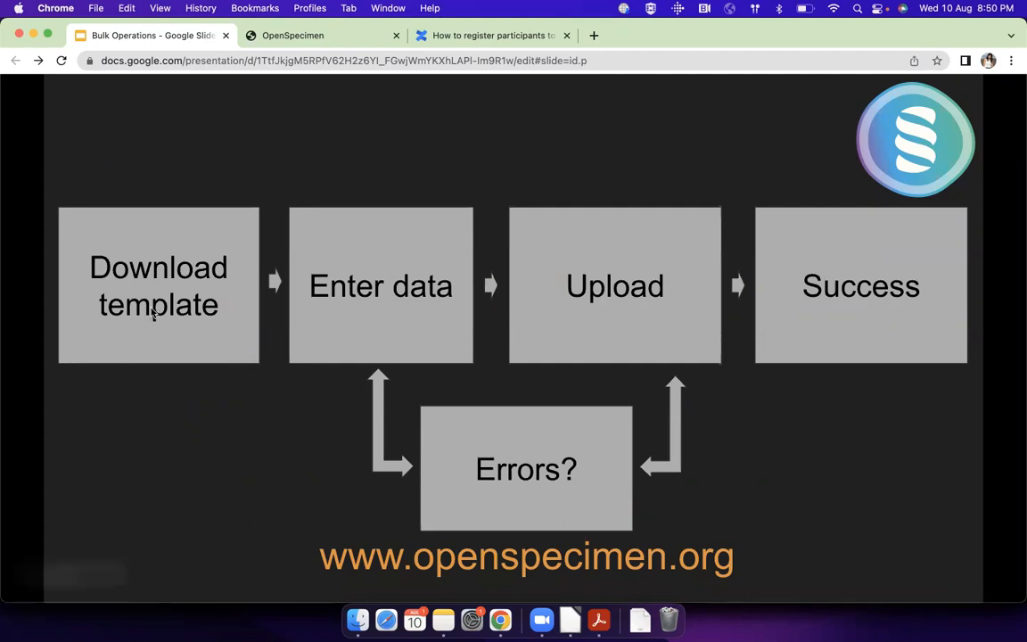
# Switch to OpenSpecimen, go back to the collection protocols list and examine its import options
pyautogui.click(303, 37)
pyautogui.click(147, 122)
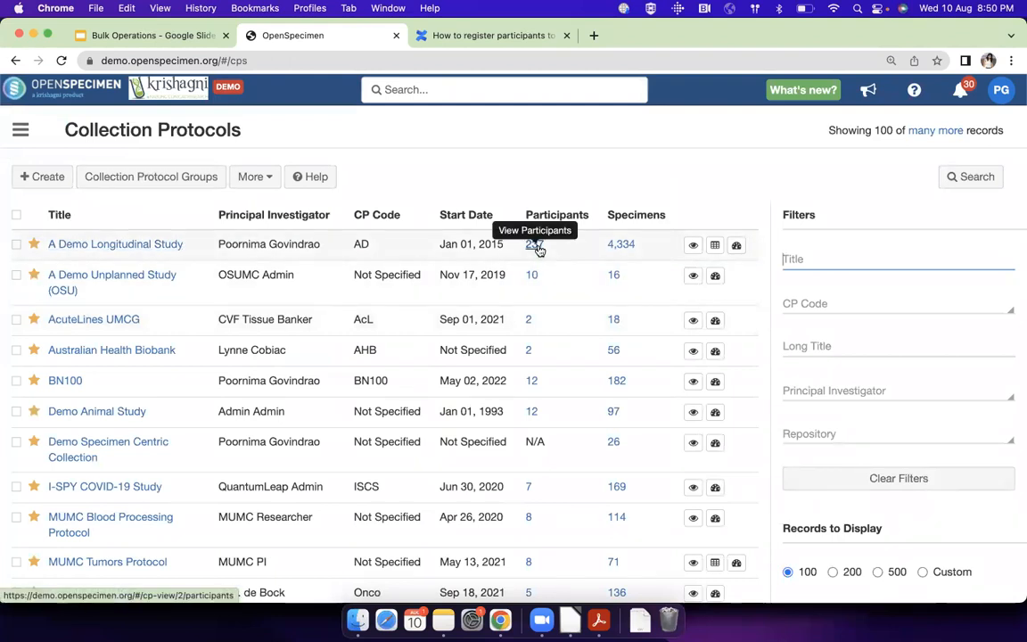
pyautogui.click(265, 182)
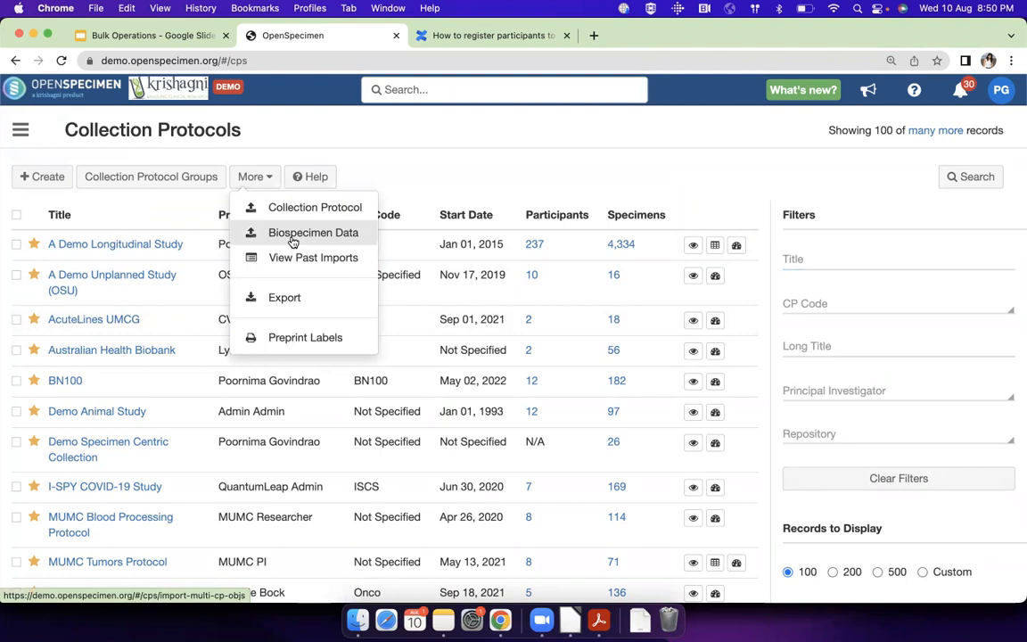
pyautogui.click(398, 168)
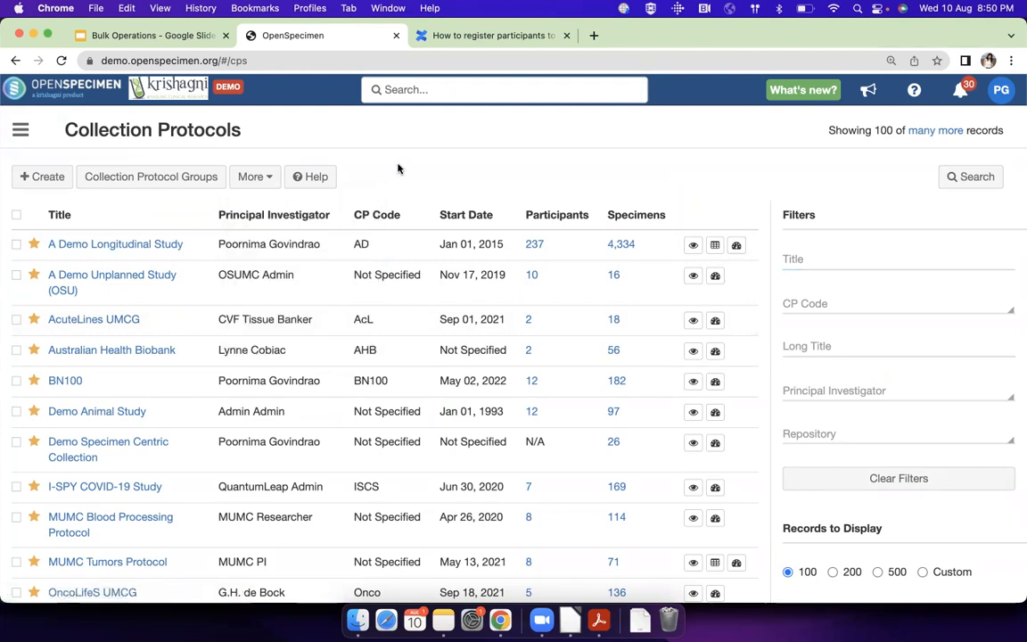
# Open the participant list of A Demo Longitudinal Study and start a bulk import of participant records
pyautogui.click(529, 247)
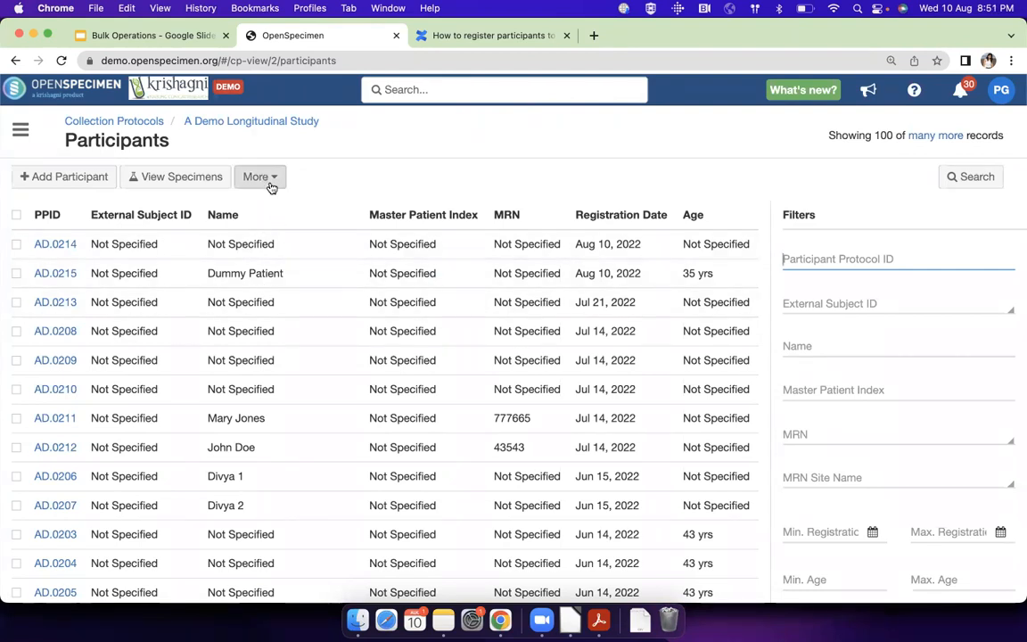
pyautogui.click(267, 178)
pyautogui.click(294, 304)
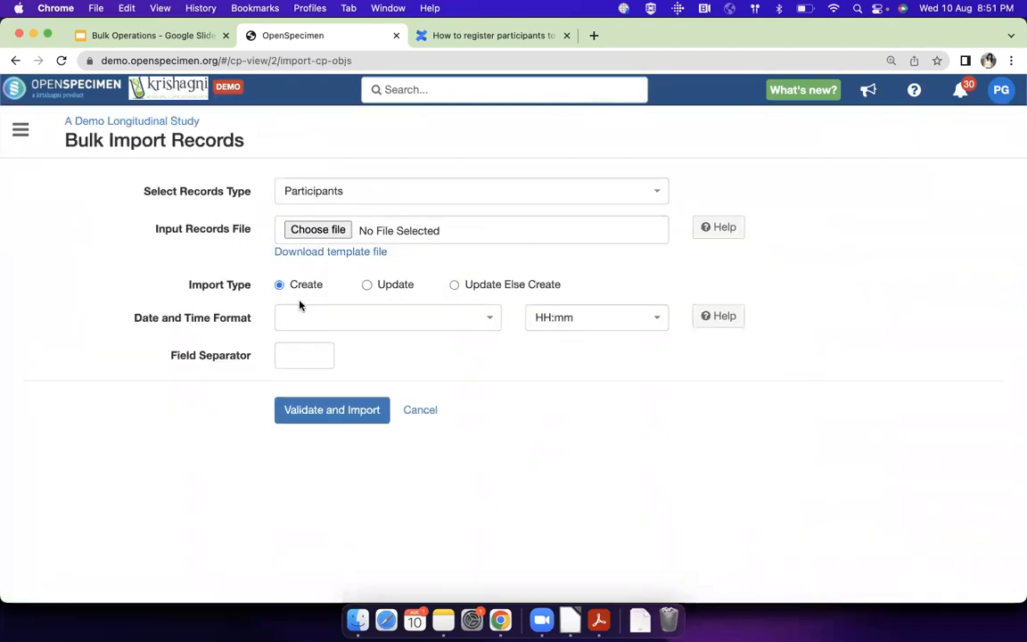
# Check the records type on the bulk import form and download the template file for Participants
pyautogui.moveTo(142, 190); pyautogui.dragTo(279, 195)
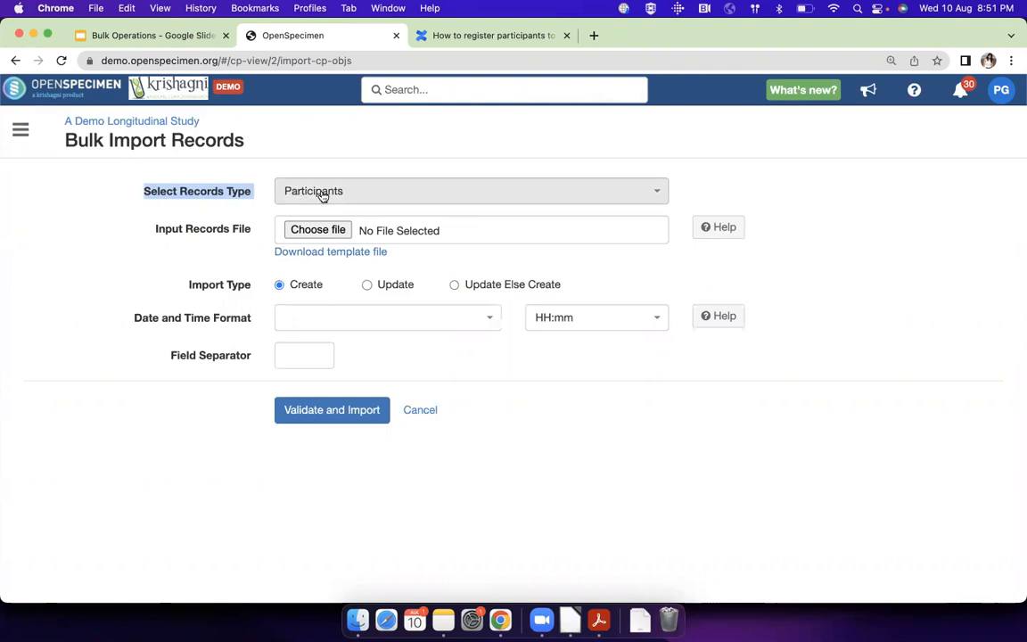
pyautogui.click(229, 219)
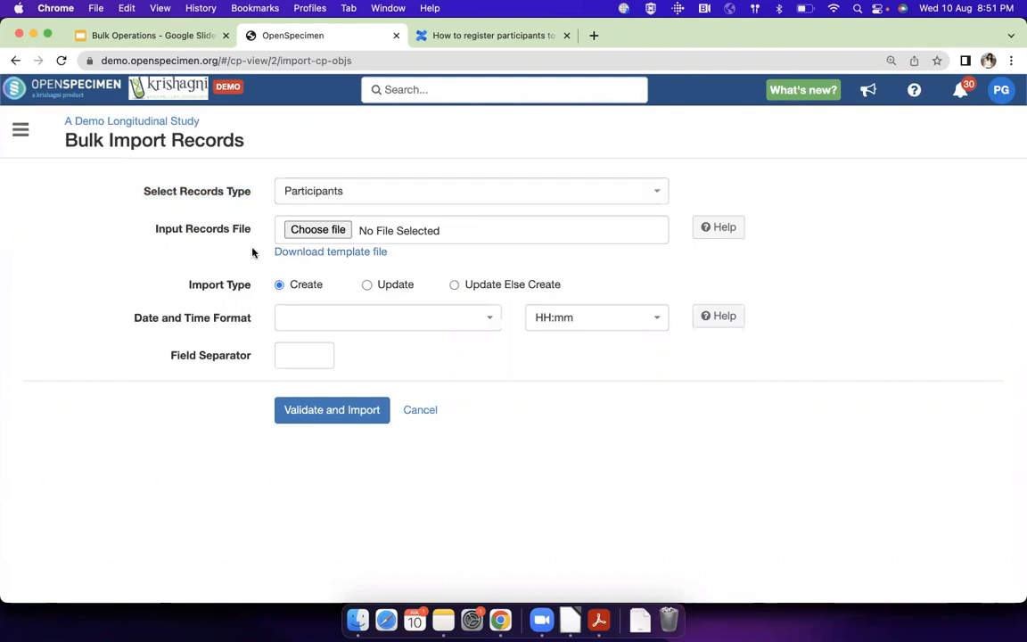
pyautogui.click(147, 35)
pyautogui.click(284, 36)
pyautogui.click(329, 254)
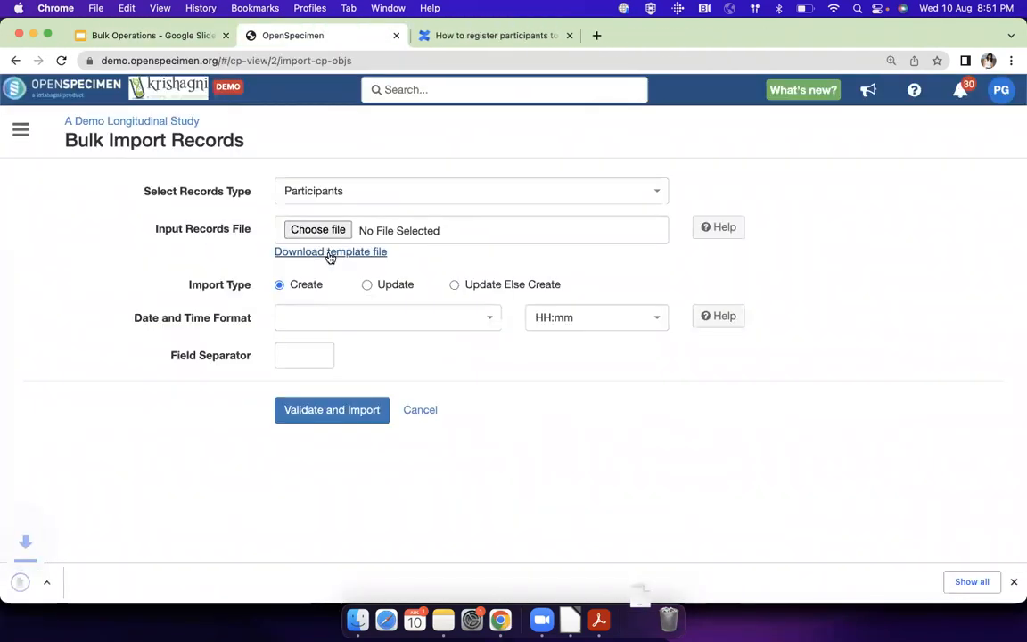
# Open the downloaded template cpr (2).csv from the Downloads folder in LibreOffice, accepting the default text import settings
pyautogui.click(357, 620)
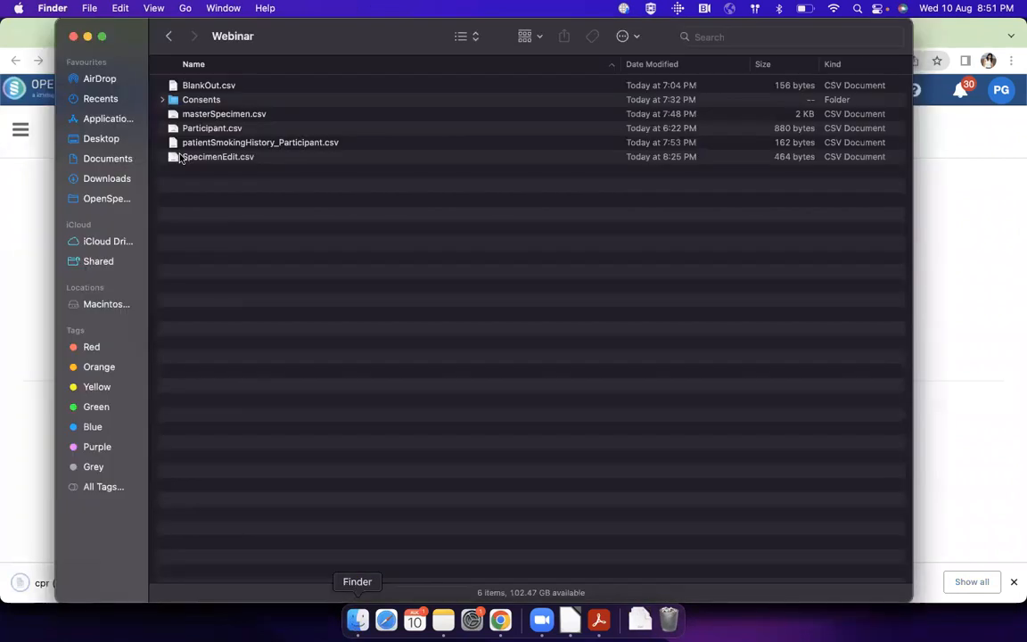
pyautogui.click(111, 178)
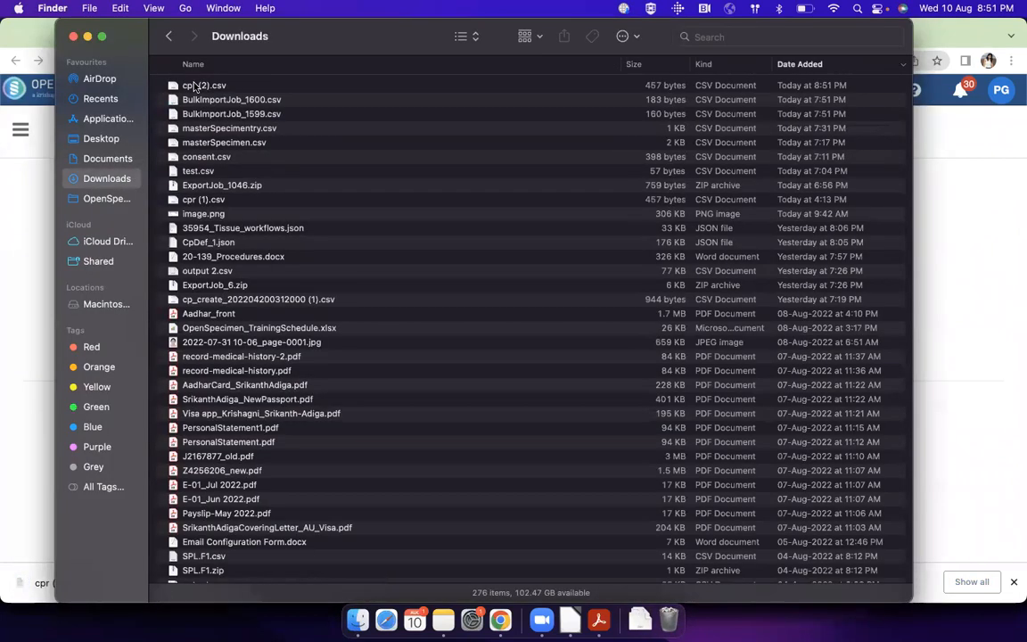
pyautogui.rightClick(195, 85)
pyautogui.moveTo(305, 106)
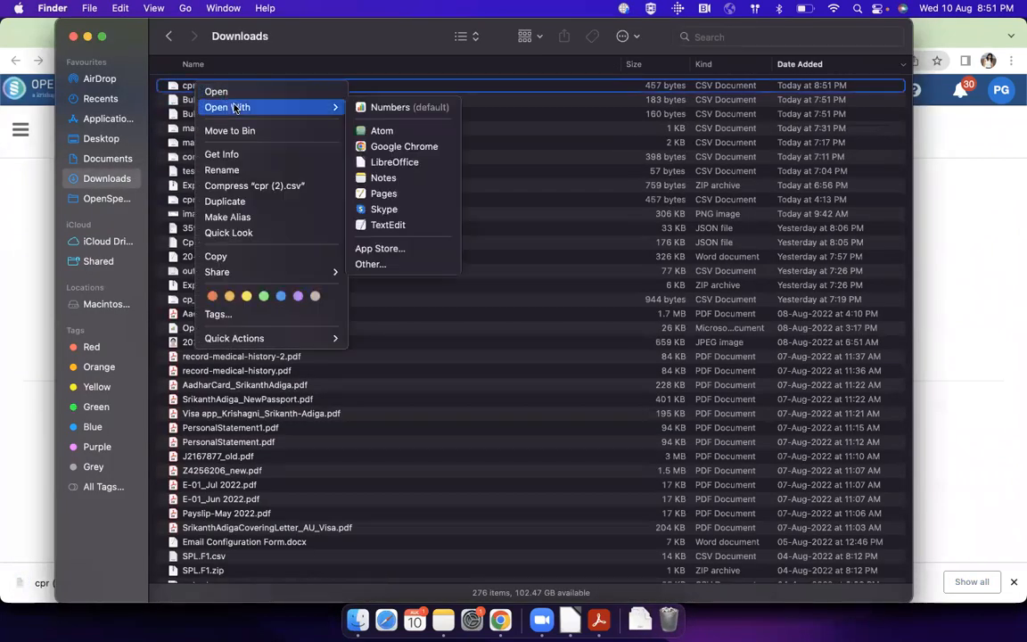
pyautogui.click(394, 163)
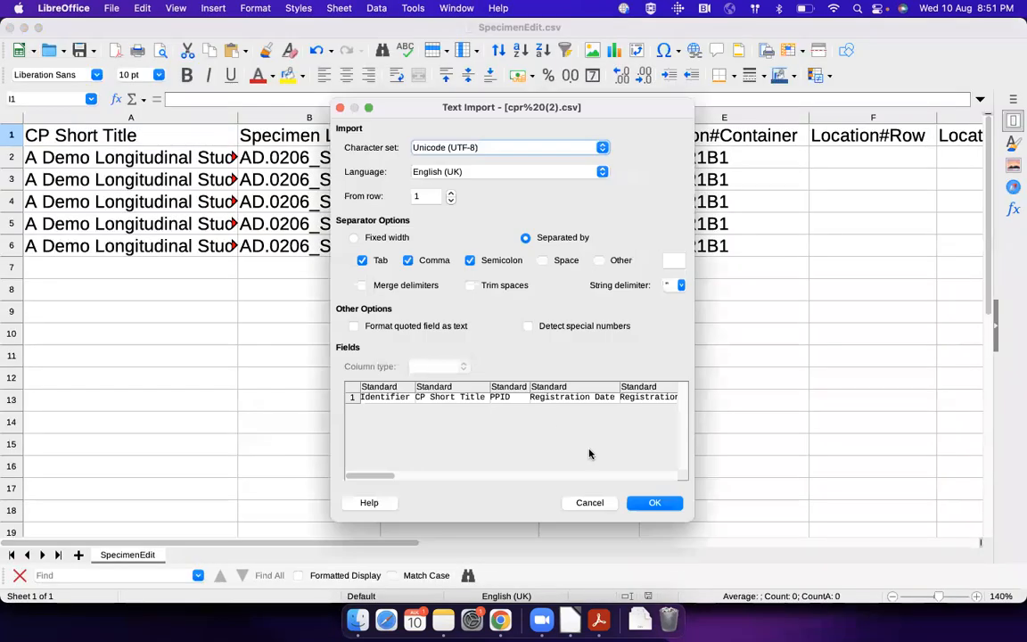
pyautogui.click(630, 495)
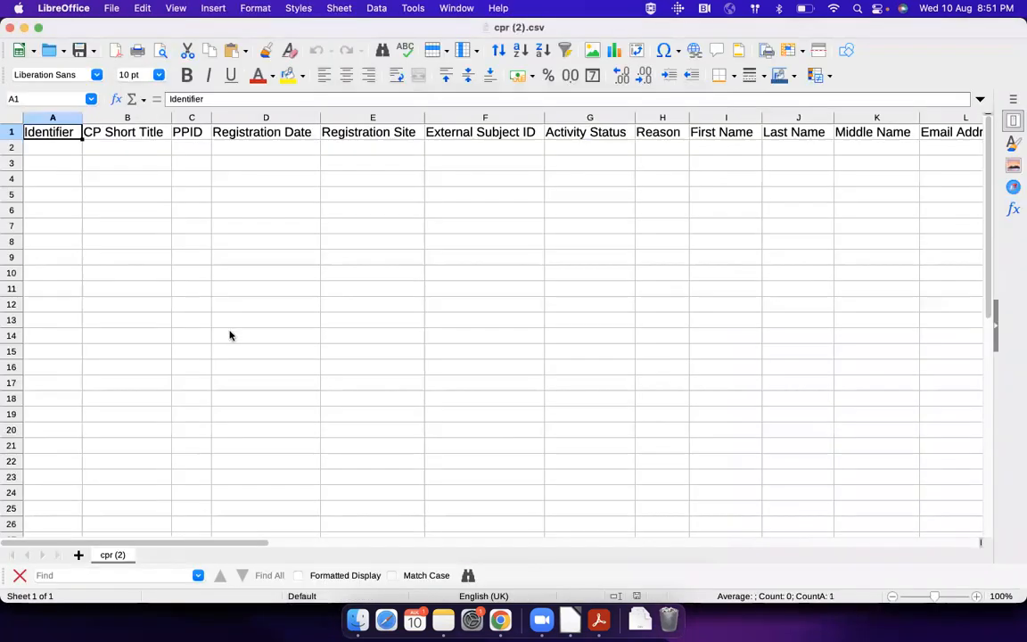
# Examine the template's column headers from Identifier through Marital Information#Address
pyautogui.click(67, 147)
pyautogui.click(138, 136)
pyautogui.click(191, 134)
pyautogui.click(270, 138)
pyautogui.click(383, 141)
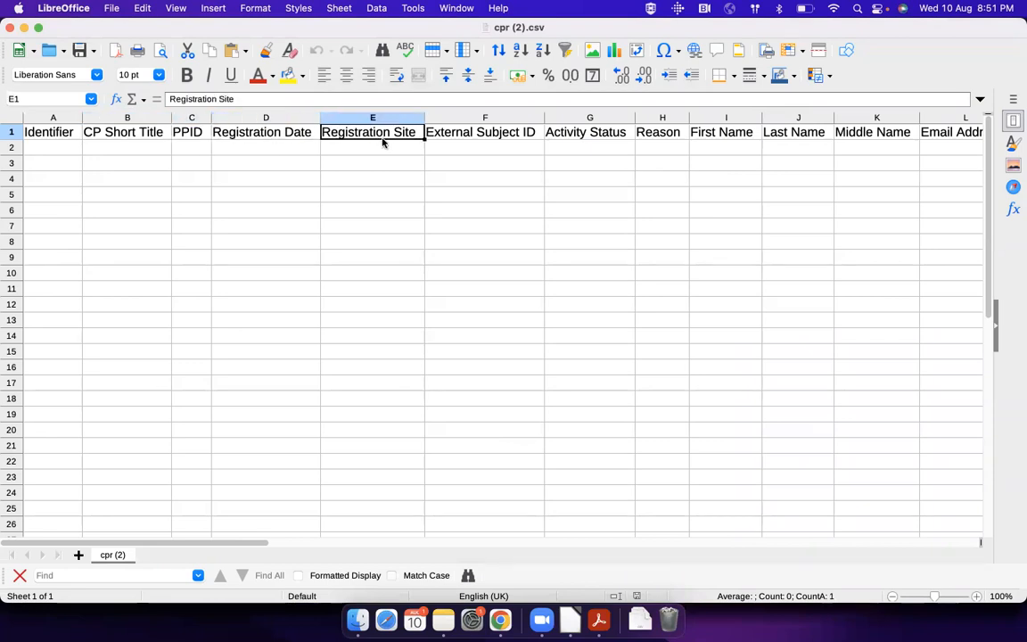
pyautogui.press('Right')
pyautogui.press('Right')
pyautogui.press('Right')
pyautogui.press('Right')
pyautogui.press('Right')
pyautogui.press('Right')
pyautogui.press('Right')
pyautogui.press('Right')
pyautogui.press('Right')
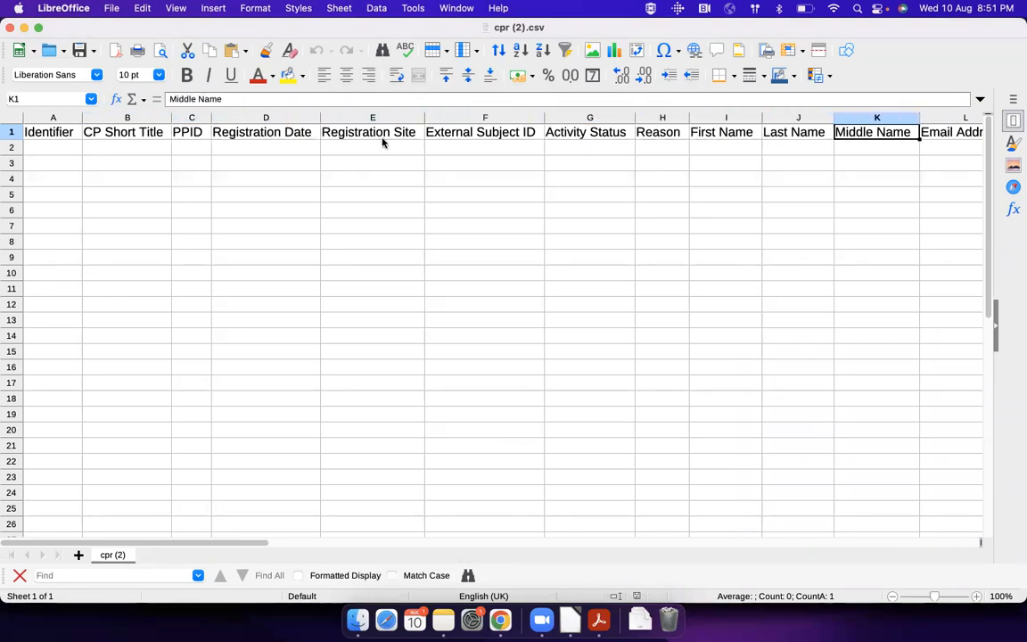
pyautogui.press('Right')
pyautogui.press('Right')
pyautogui.press('Right')
pyautogui.press('Right')
pyautogui.press('Right')
pyautogui.press('Right')
pyautogui.press('Right')
pyautogui.press('Right')
pyautogui.press('Right')
pyautogui.press('Right')
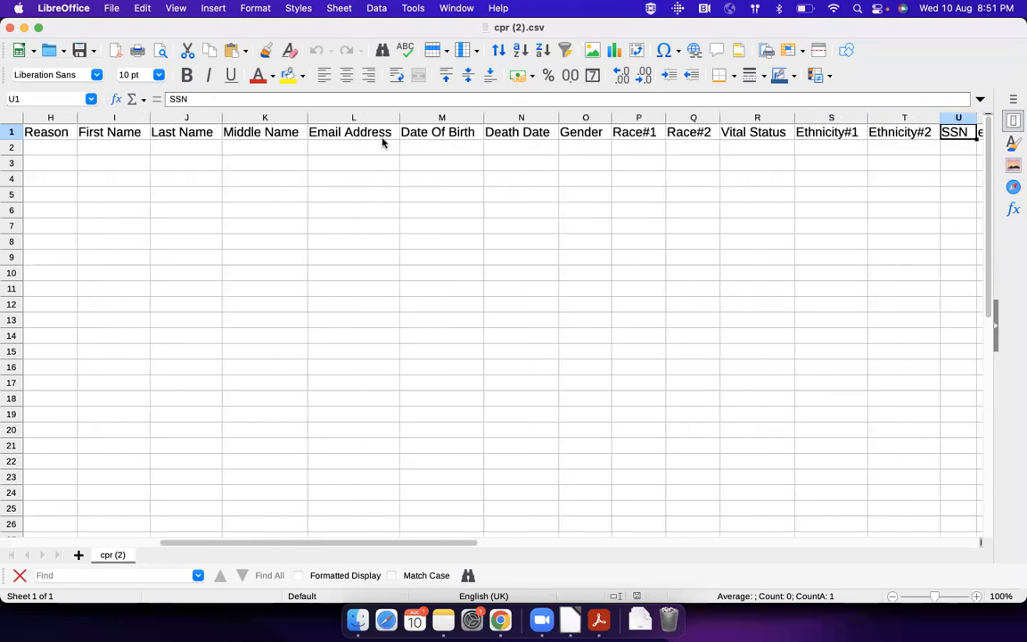
pyautogui.press('Right')
pyautogui.press('Right')
pyautogui.press('Right')
pyautogui.press('Right')
pyautogui.press('Right')
pyautogui.press('Right')
pyautogui.press('Right')
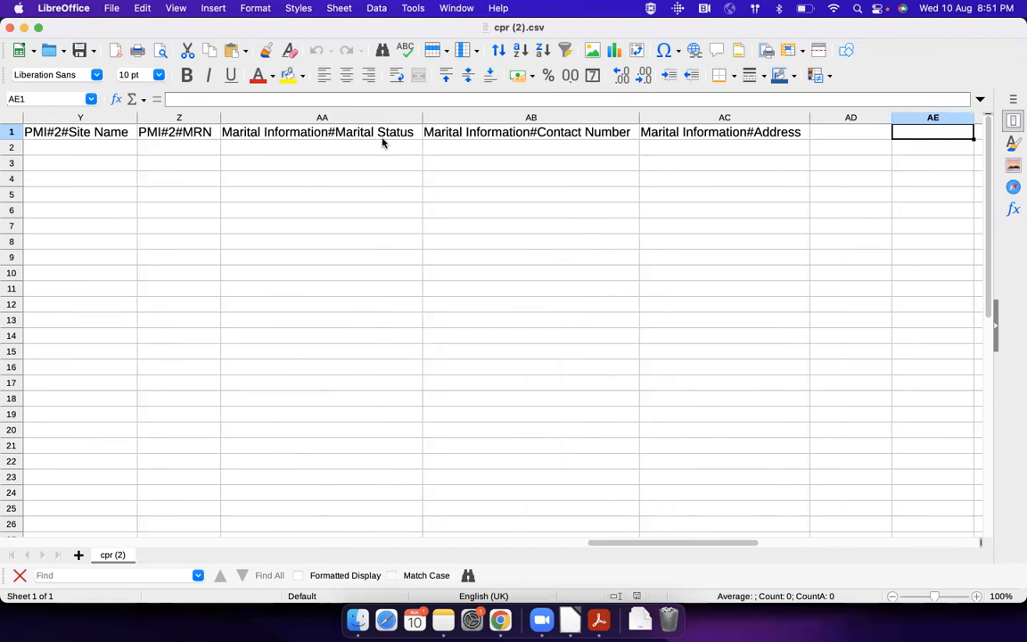
pyautogui.hscroll(-10, 279, 213)
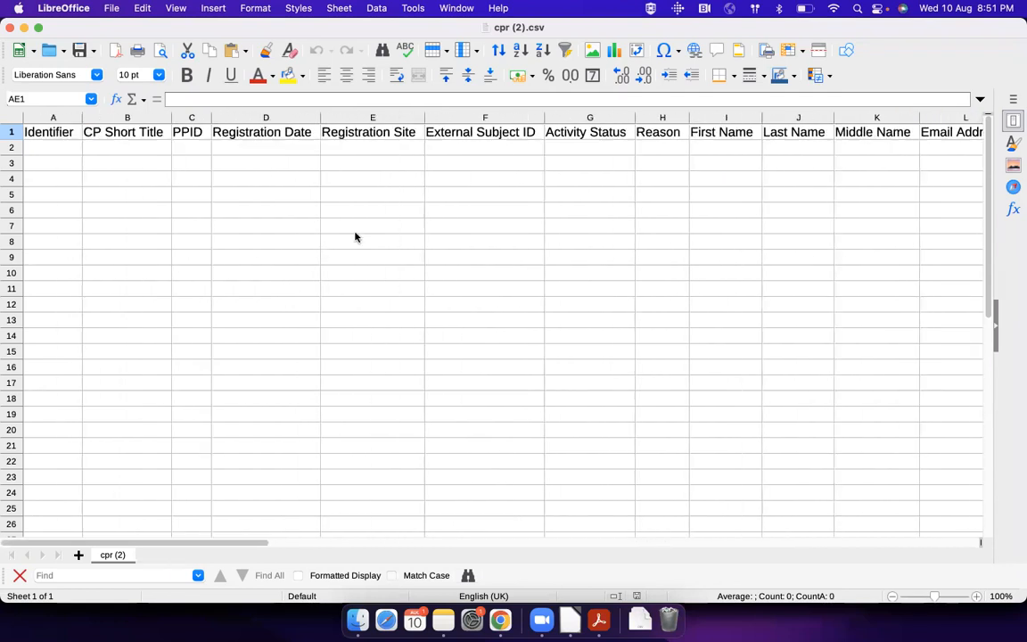
# Switch to Chrome and show the import process diagram in the Bulk Operations presentation
pyautogui.press('super+Tab')
pyautogui.press('super+Tab')
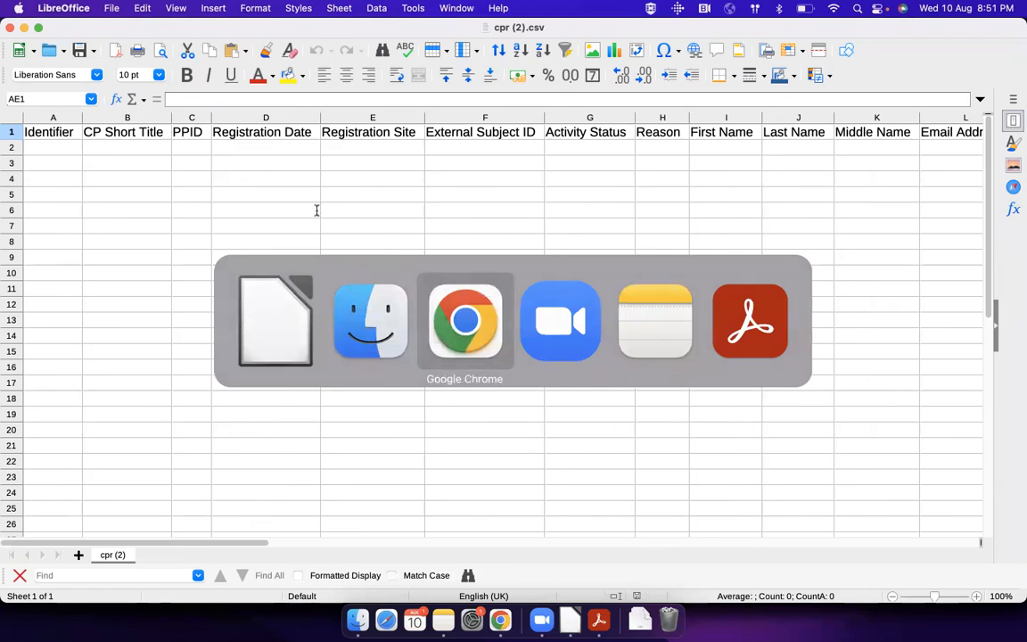
pyautogui.click(139, 36)
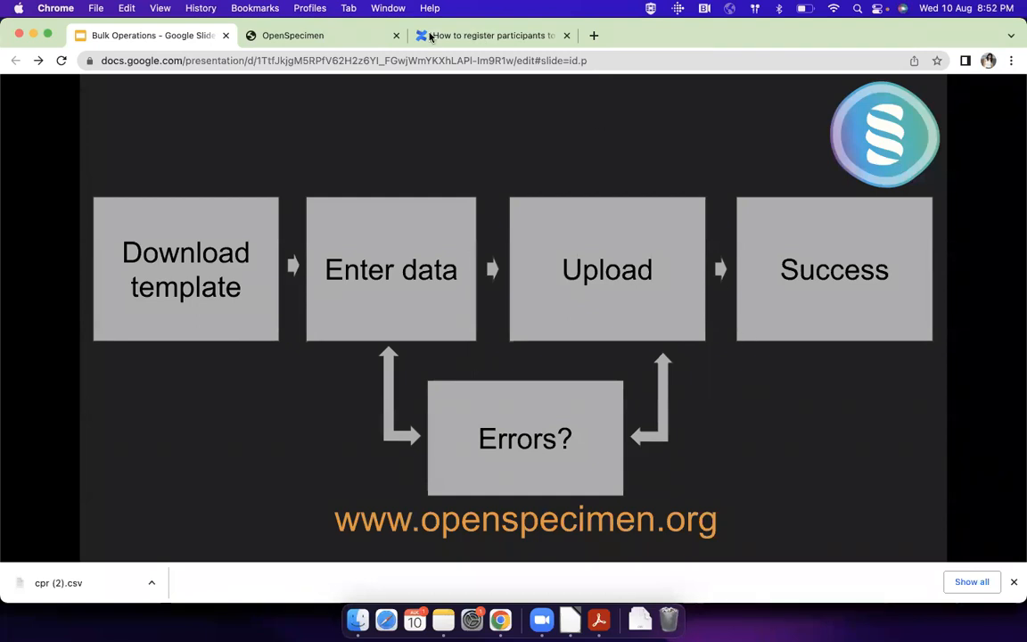
# Switch to OpenSpecimen, open the past imports of A Demo Longitudinal Study and examine the failed record counts
pyautogui.click(356, 40)
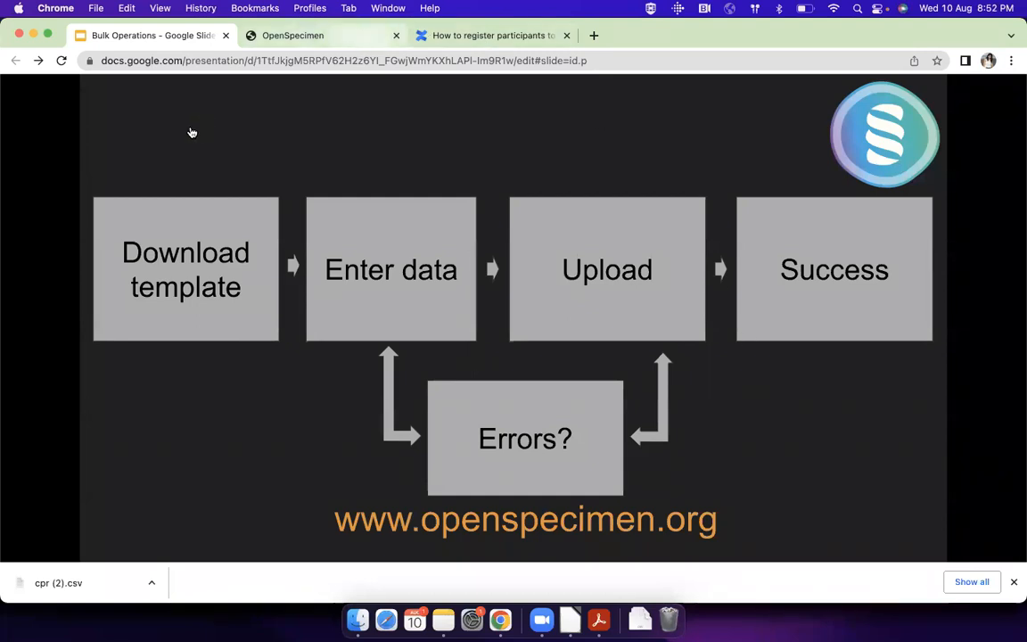
pyautogui.click(186, 131)
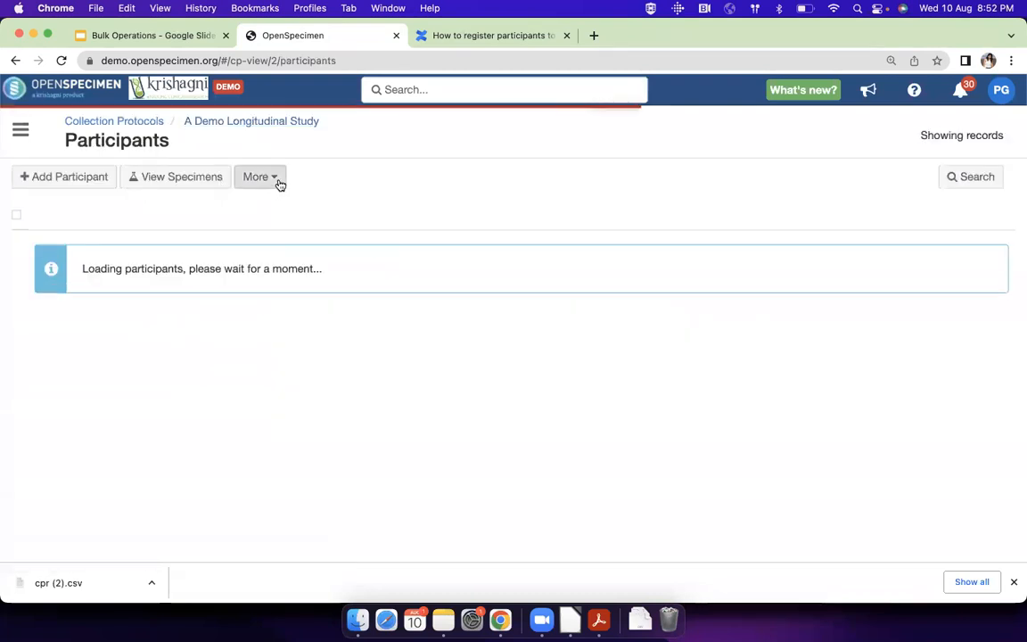
pyautogui.click(278, 182)
pyautogui.click(313, 326)
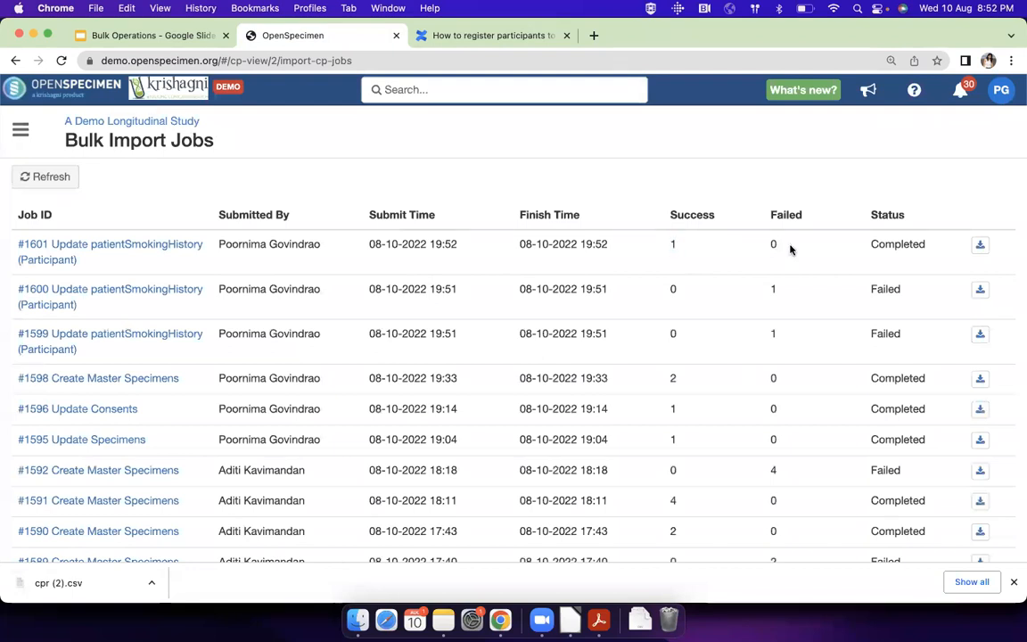
pyautogui.doubleClick(772, 289)
# Return to the Bulk Operations presentation and advance to the "Use the correct template" slide
pyautogui.click(172, 35)
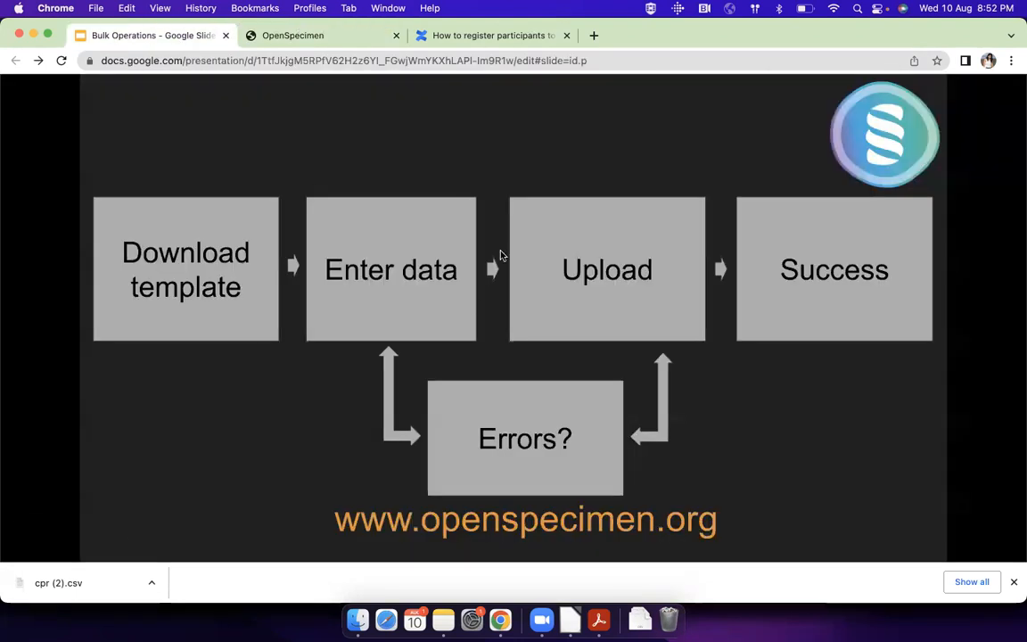
pyautogui.click(346, 442)
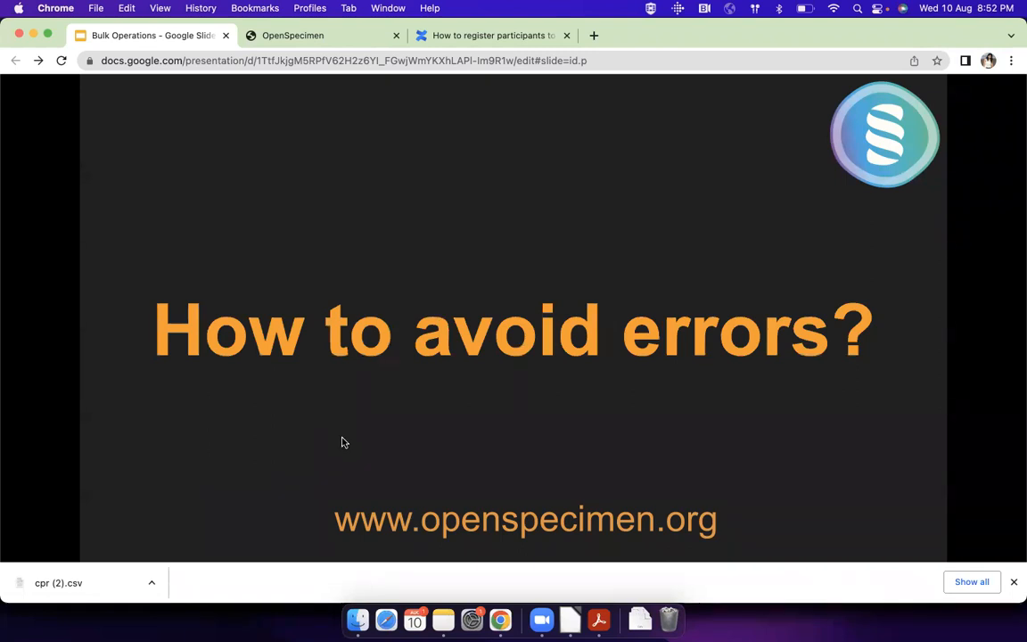
pyautogui.click(342, 442)
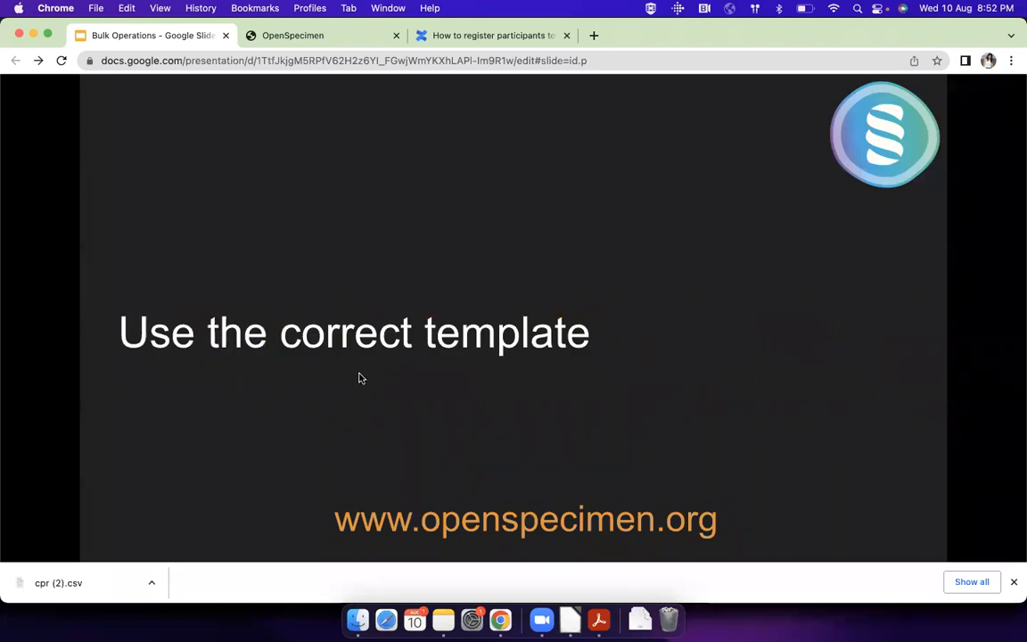
# Switch to OpenSpecimen, return to the study's participant list and open the biospecimen data import form
pyautogui.click(258, 33)
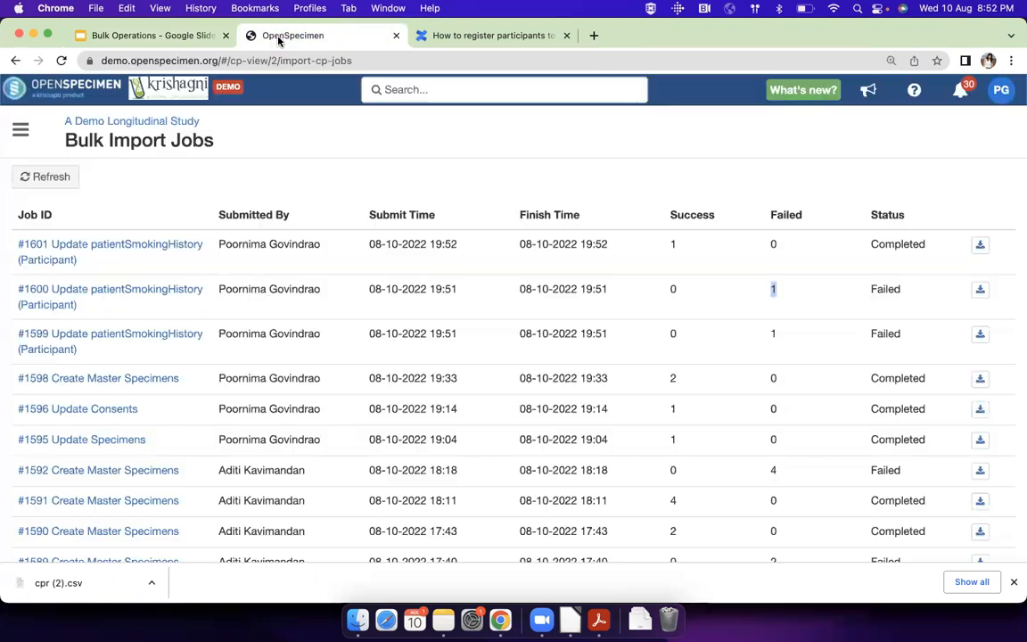
pyautogui.click(112, 120)
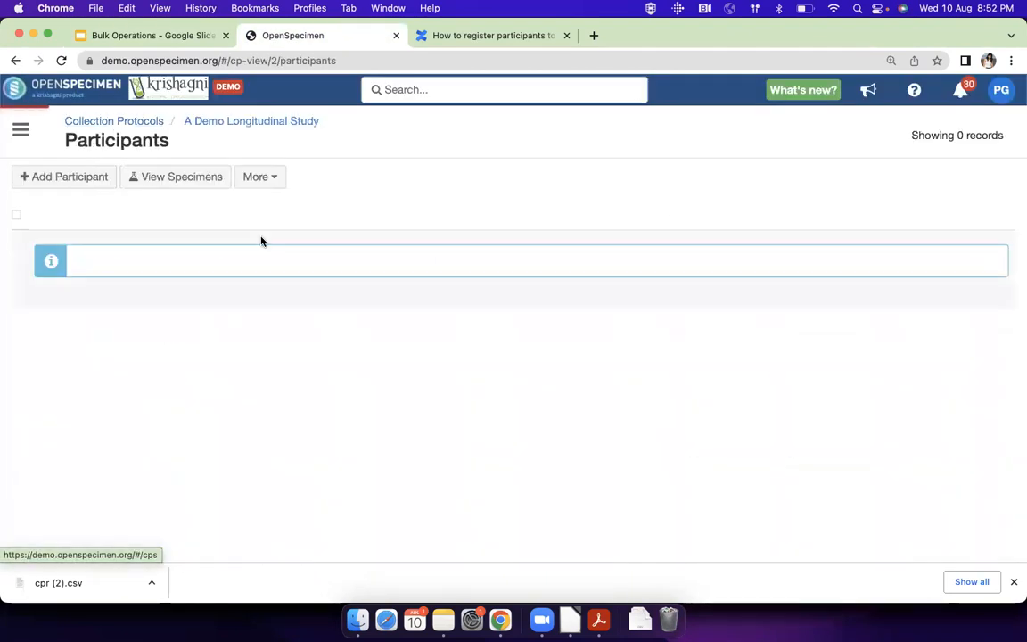
pyautogui.click(262, 183)
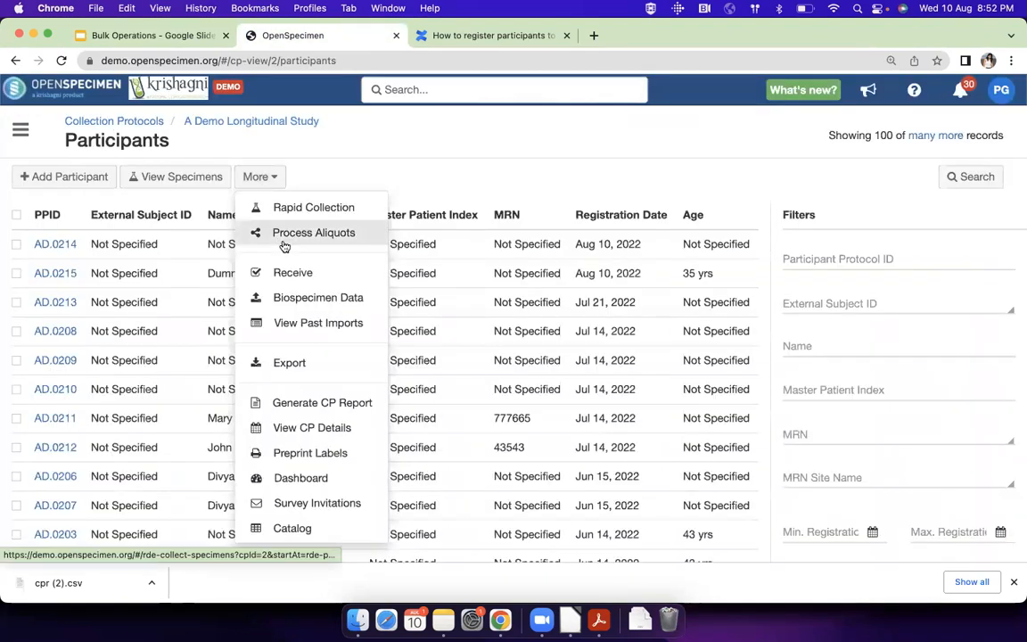
pyautogui.click(297, 298)
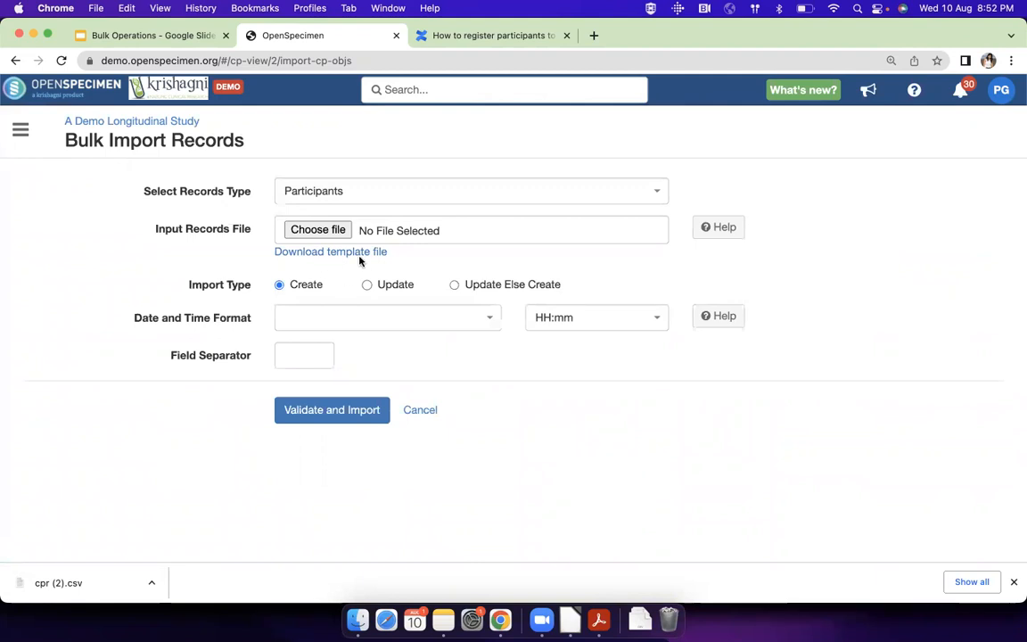
# Revisit the template slide, then examine the records type options on the import form, keeping Participants, and the Input Records File field
pyautogui.click(169, 35)
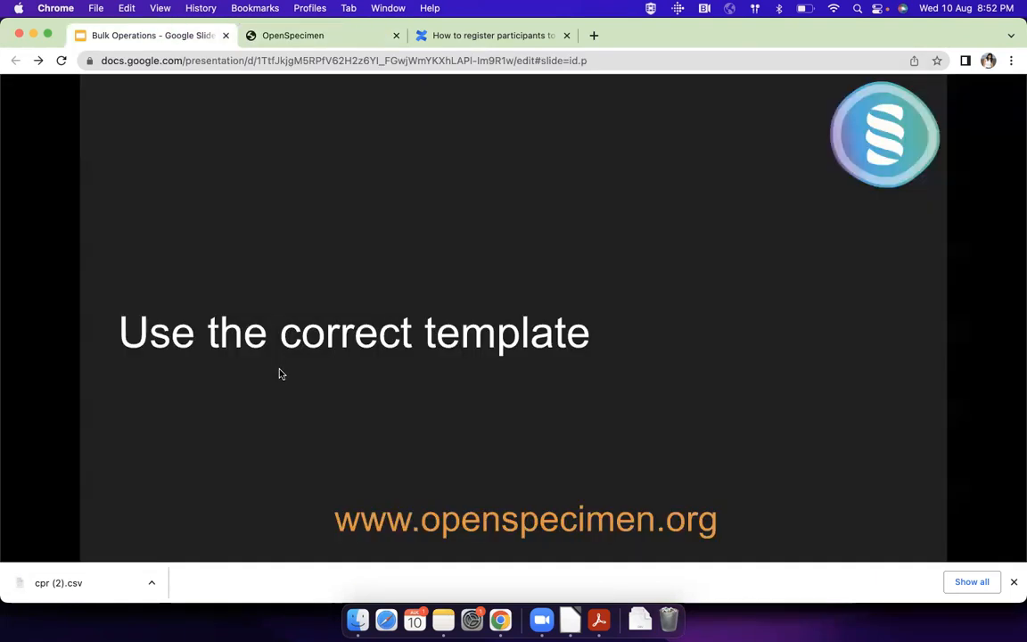
pyautogui.click(265, 36)
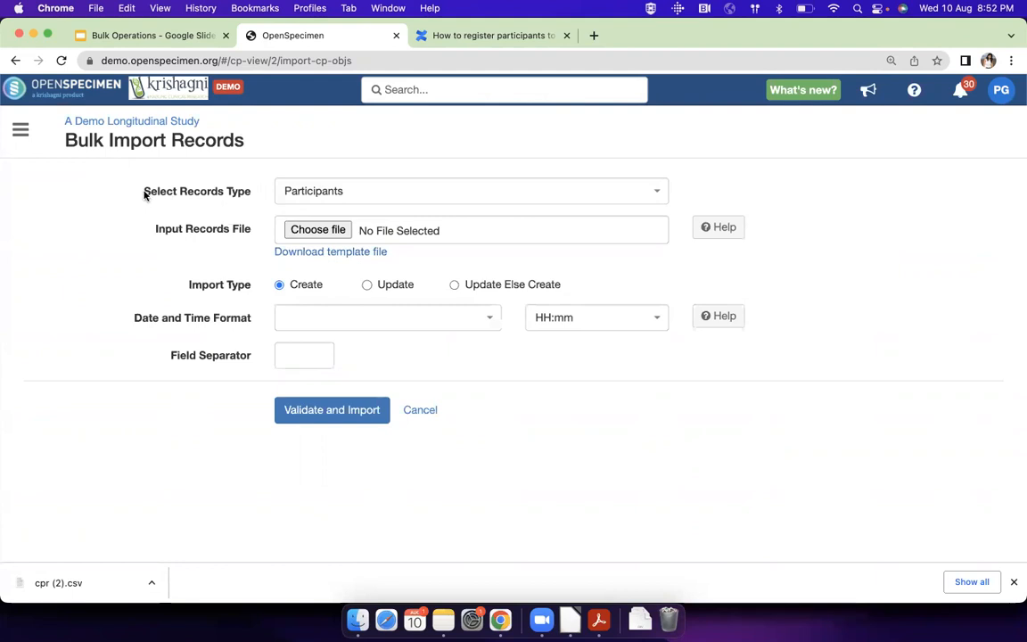
pyautogui.moveTo(146, 195); pyautogui.dragTo(272, 197)
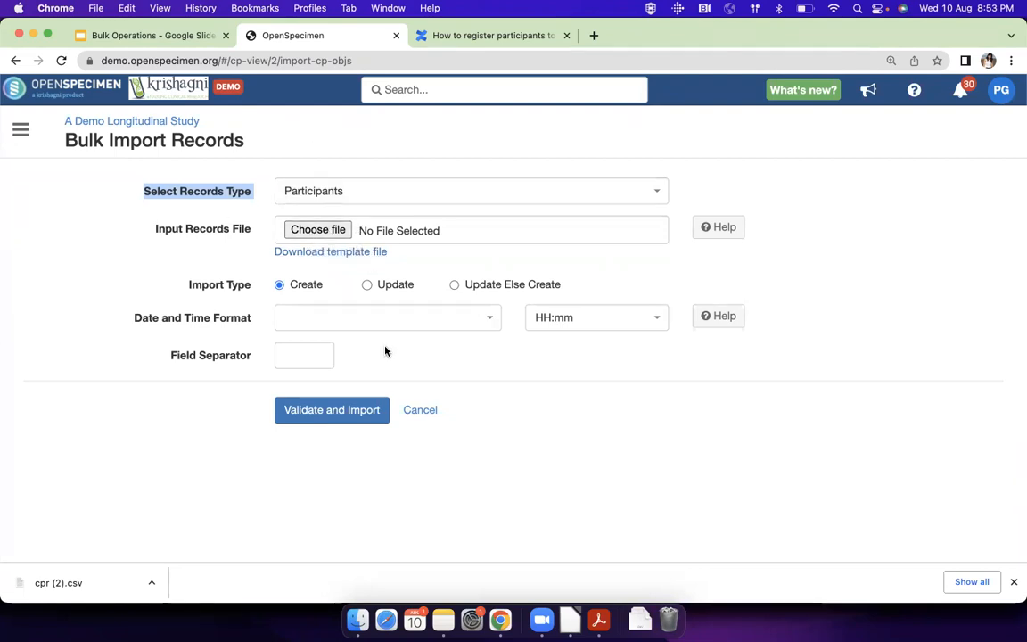
pyautogui.click(165, 221)
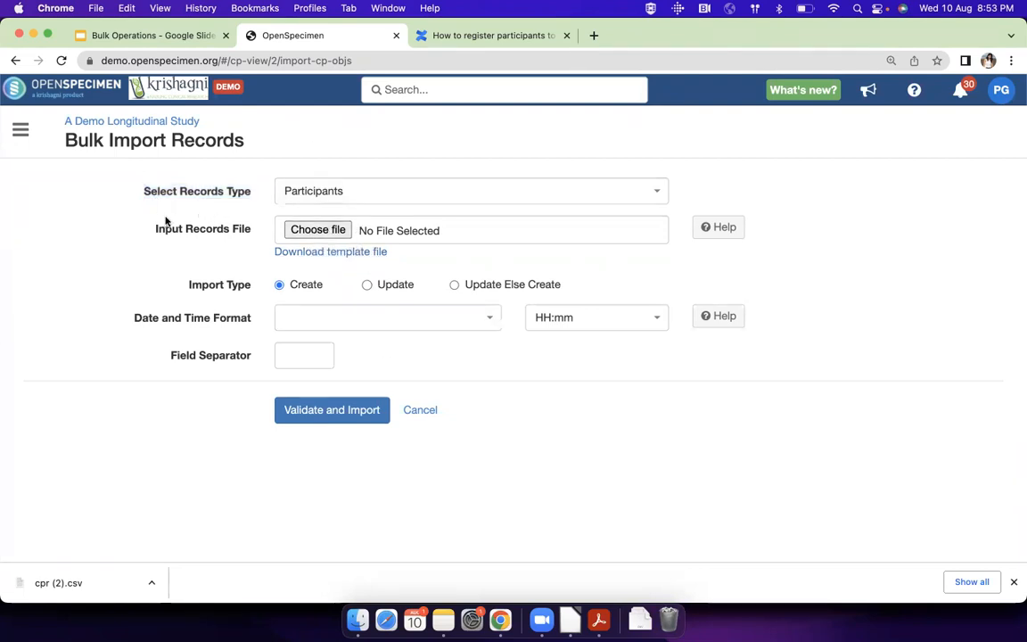
pyautogui.click(347, 195)
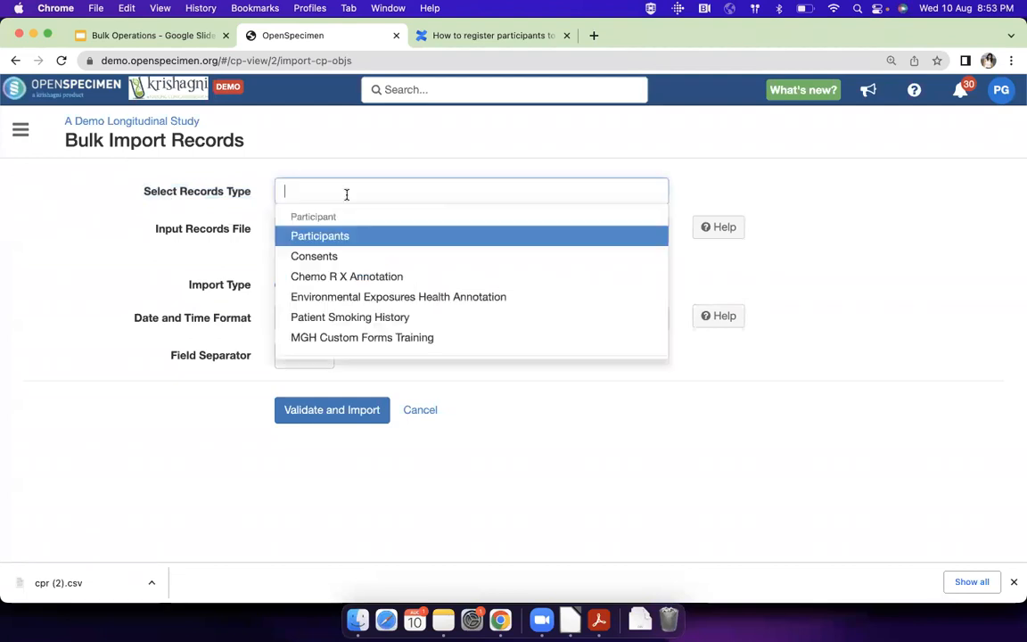
pyautogui.click(348, 236)
pyautogui.moveTo(156, 229); pyautogui.dragTo(255, 230)
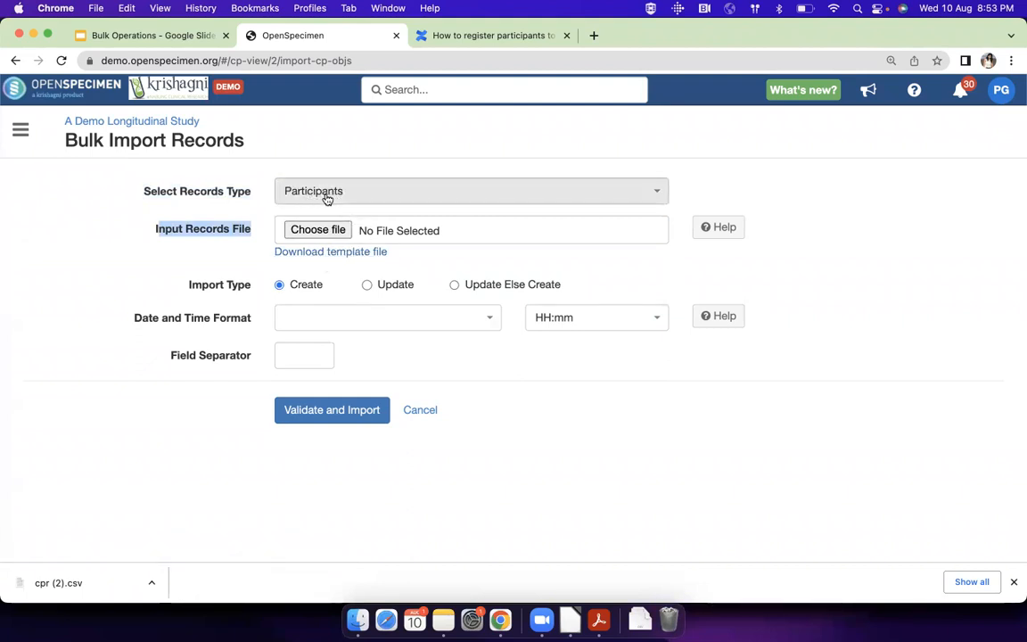
# Return to the presentation and advance past the CSV slide to "Use vocabulary defined in OpenSpecimen"
pyautogui.click(178, 35)
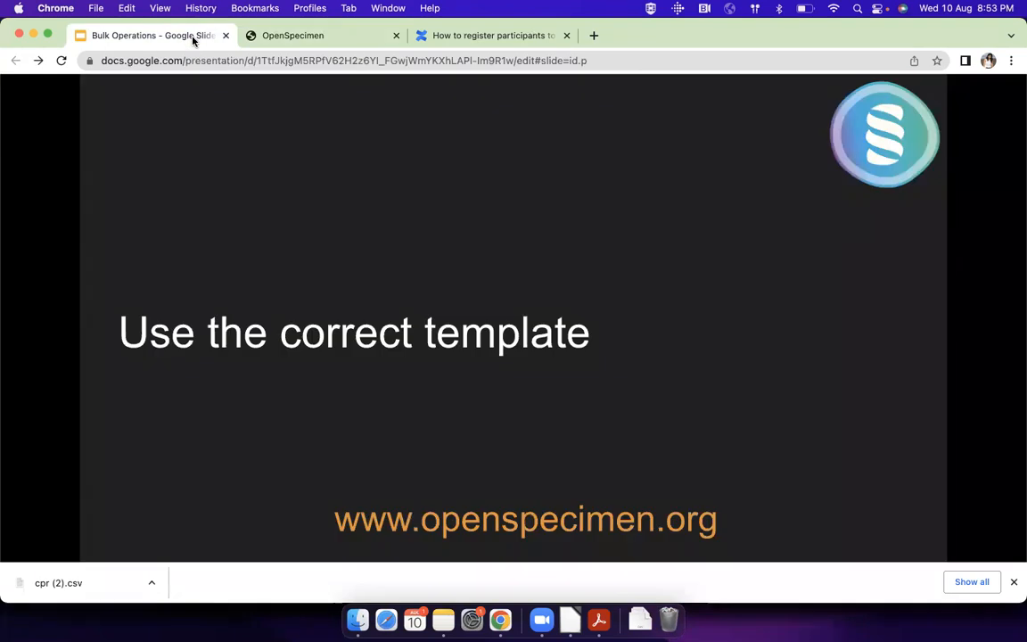
pyautogui.click(218, 274)
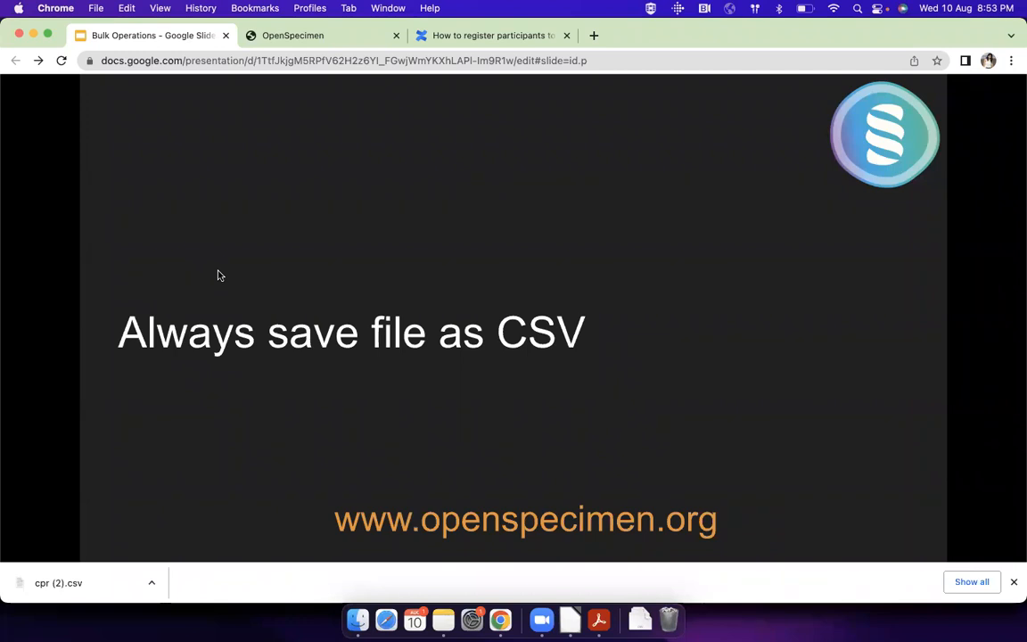
pyautogui.press('Right')
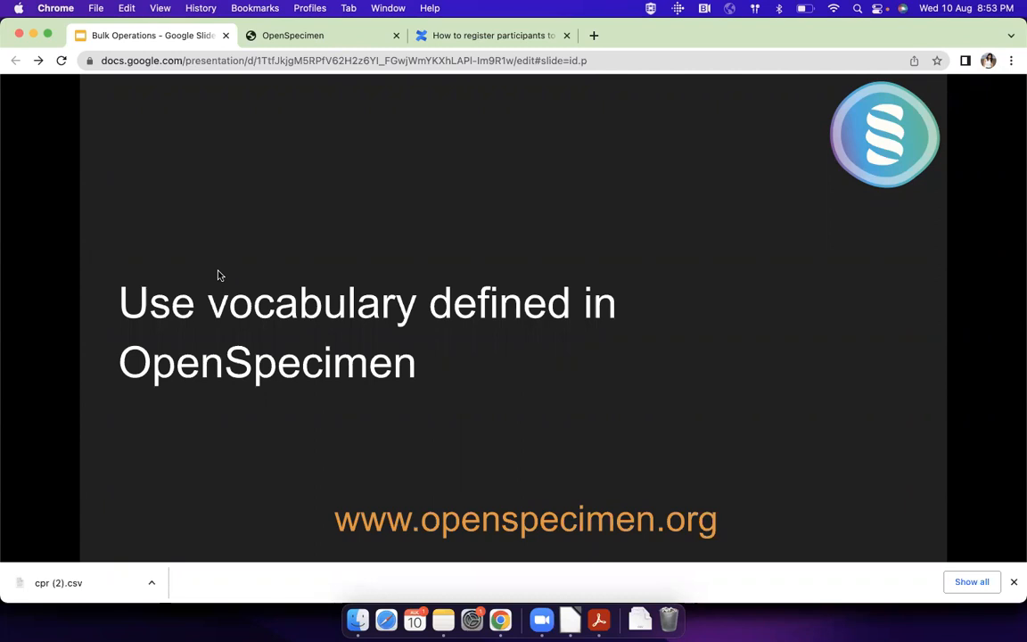
# Switch to OpenSpecimen, open the new participant registration form for A Demo Longitudinal Study and locate its Gender and Vital Status fields
pyautogui.click(272, 36)
pyautogui.click(100, 123)
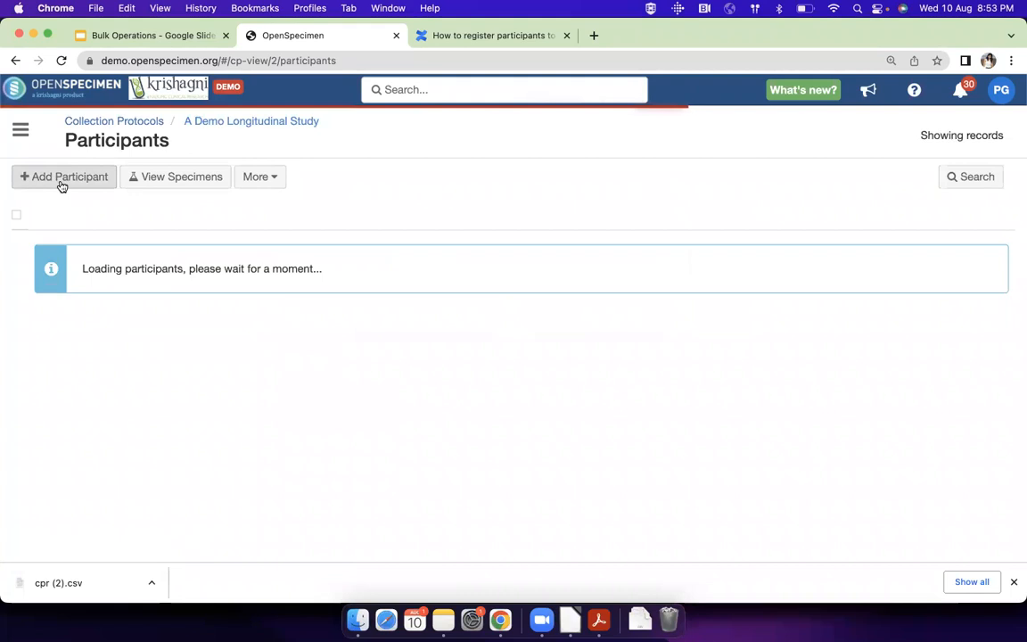
pyautogui.click(62, 184)
pyautogui.scroll(-2, 187, 437)
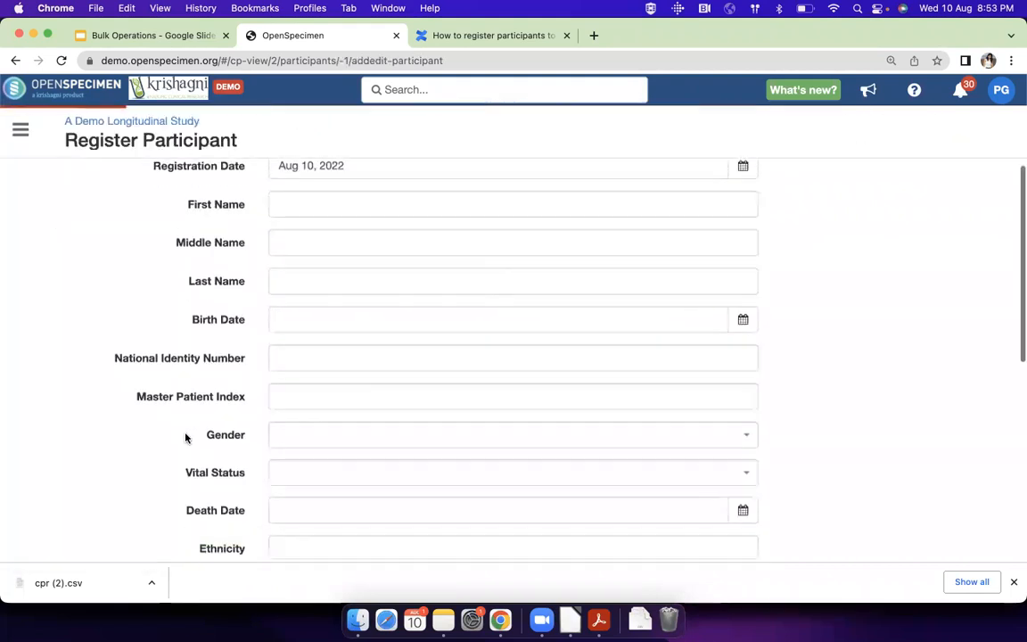
pyautogui.scroll(-1, 185, 433)
pyautogui.moveTo(207, 354); pyautogui.dragTo(237, 353)
pyautogui.moveTo(185, 390); pyautogui.dragTo(228, 387)
# Review the dropdown values on the registration form, choosing Female (F) as gender and Alive as vital status
pyautogui.click(312, 348)
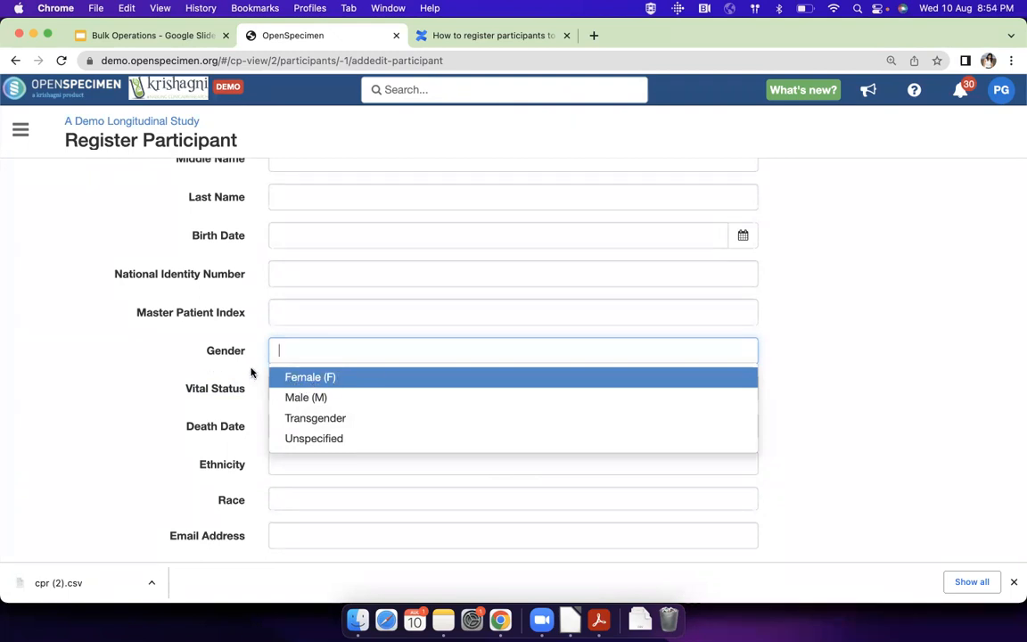
pyautogui.click(286, 374)
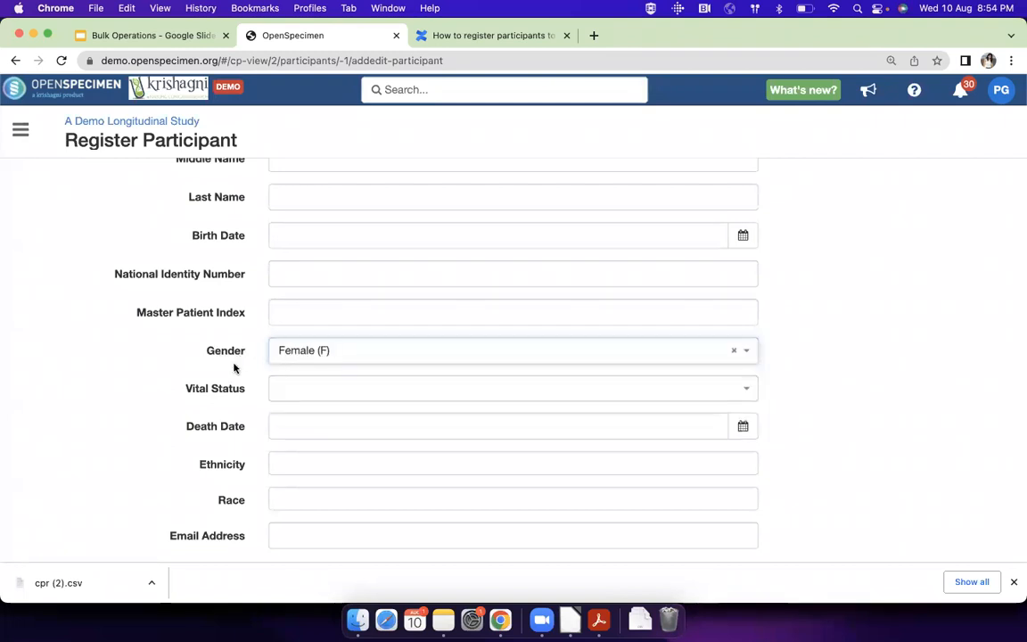
pyautogui.click(300, 389)
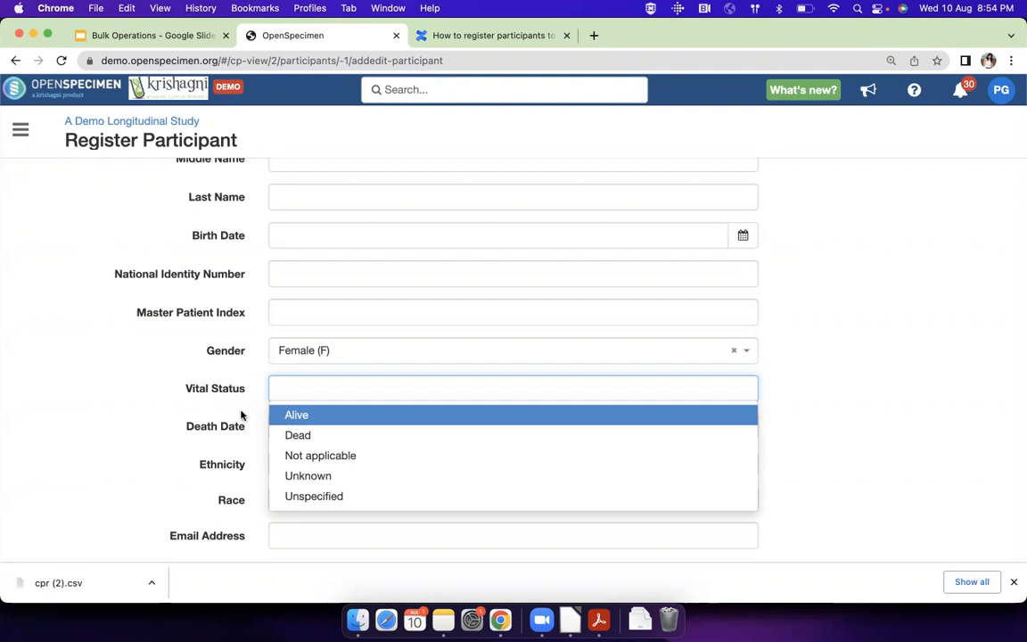
pyautogui.click(286, 417)
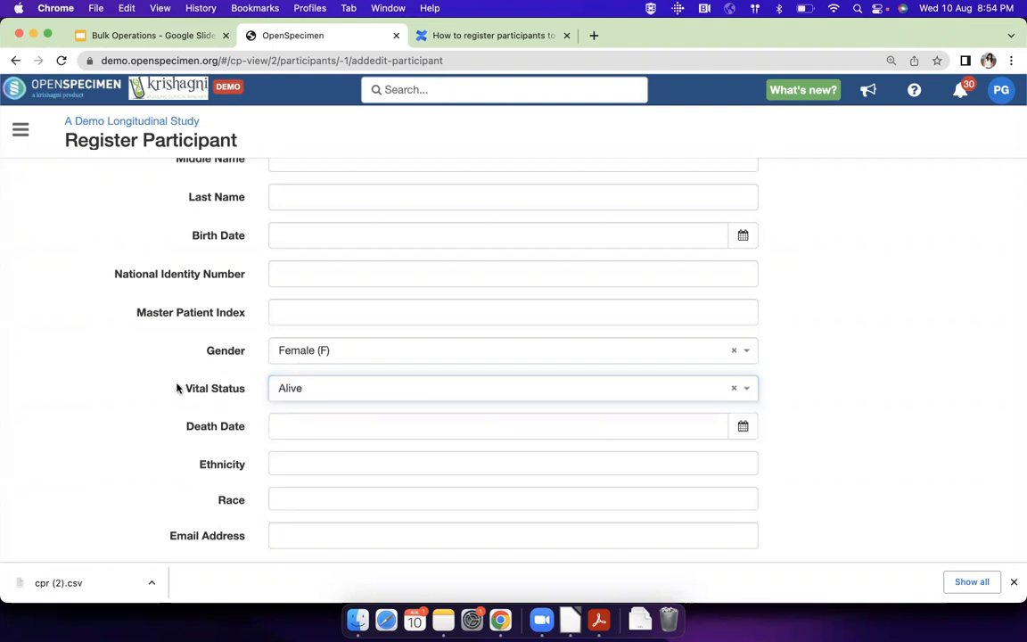
pyautogui.moveTo(181, 387); pyautogui.dragTo(224, 389)
pyautogui.scroll(-8, 257, 397)
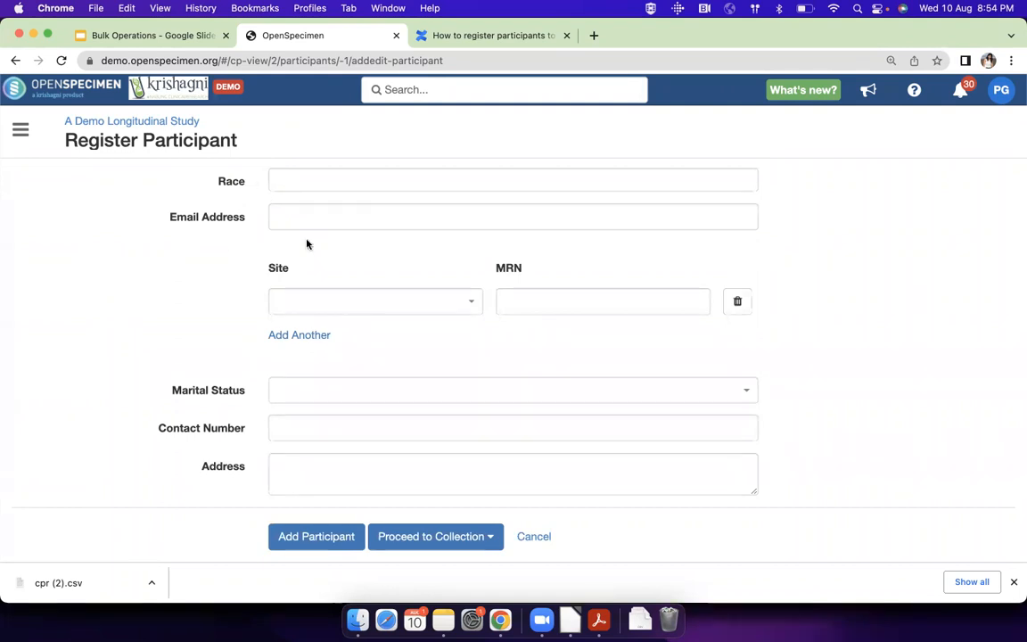
# Leave the registration form, discarding the unsaved changes, and open the Dropdown Manager from Extras
pyautogui.click(21, 130)
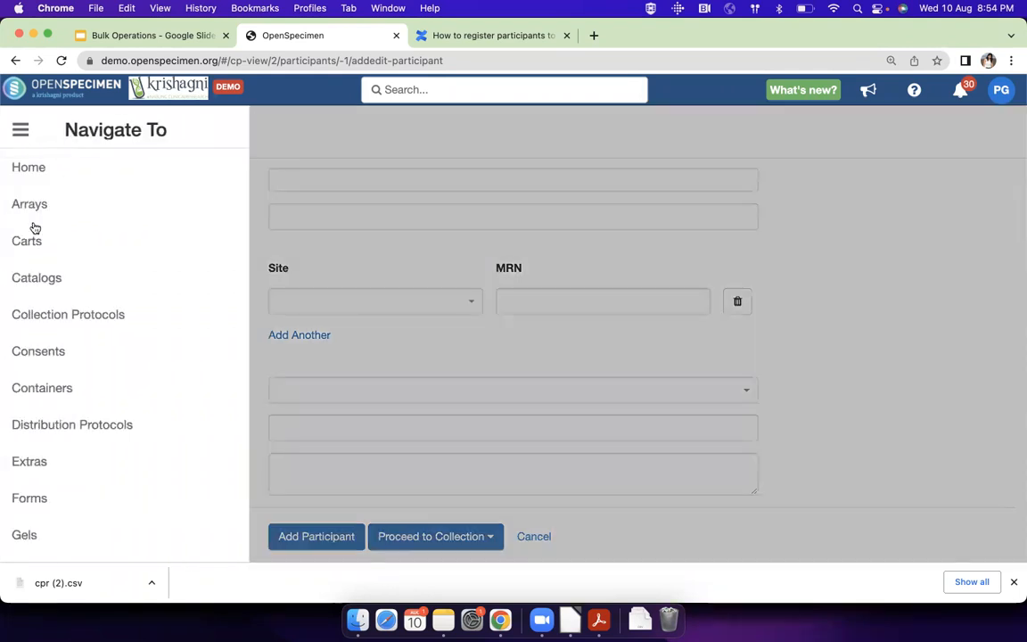
pyautogui.click(65, 474)
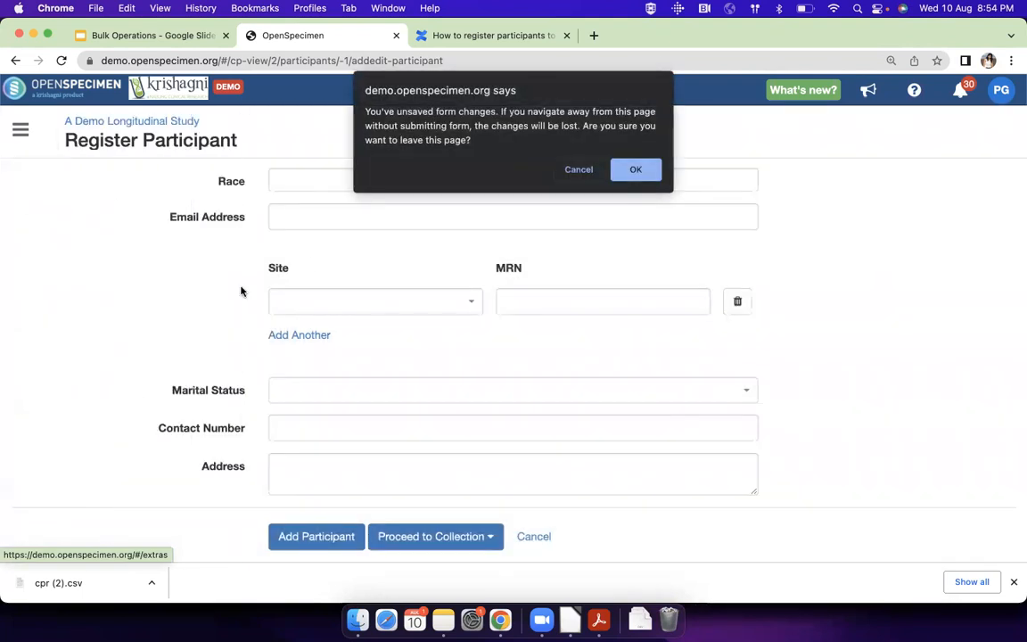
pyautogui.click(621, 168)
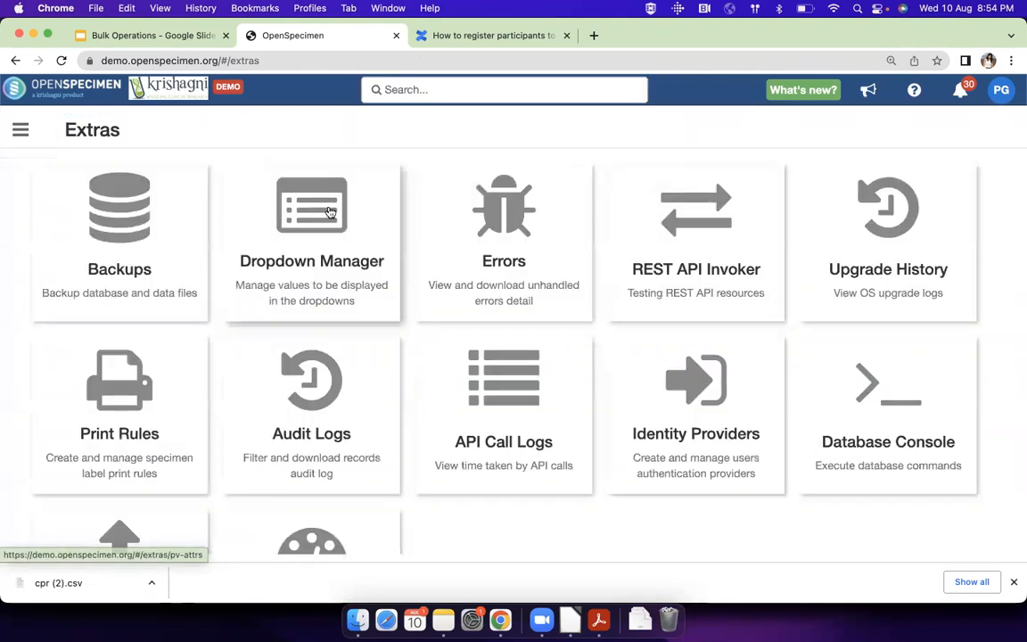
pyautogui.click(371, 234)
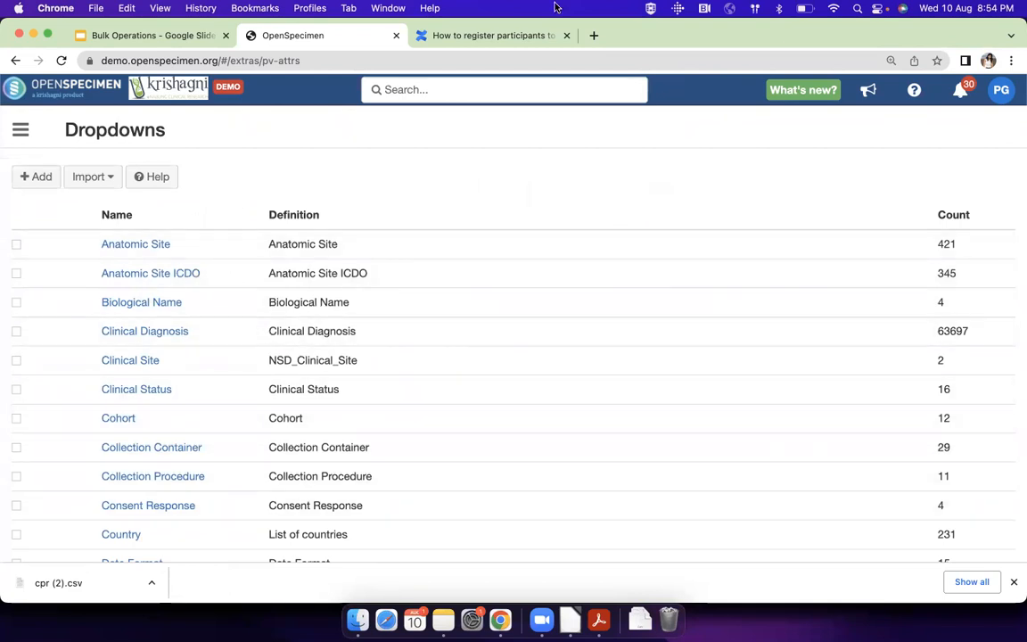
# Switch to the Confluence wiki, search for "csv" and open the New Participants CSV page
pyautogui.click(499, 38)
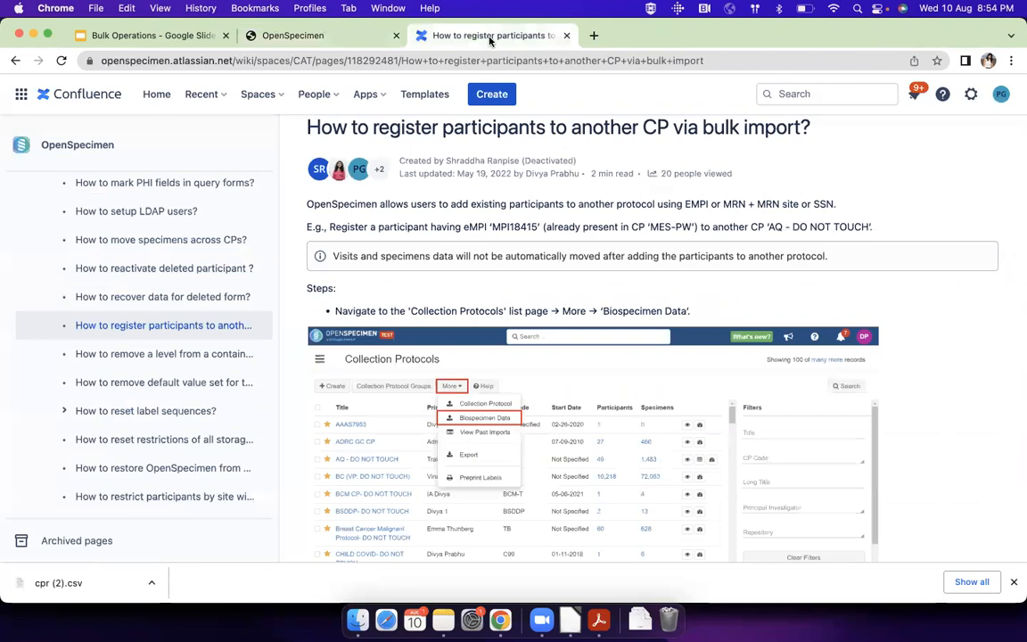
pyautogui.click(820, 93)
pyautogui.write('csv')
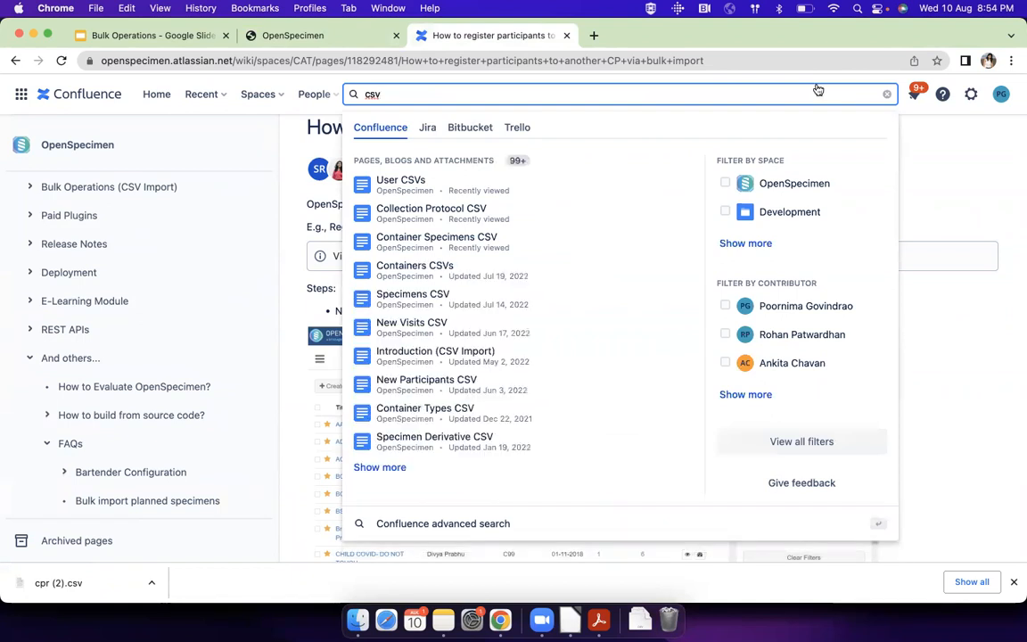
pyautogui.click(471, 382)
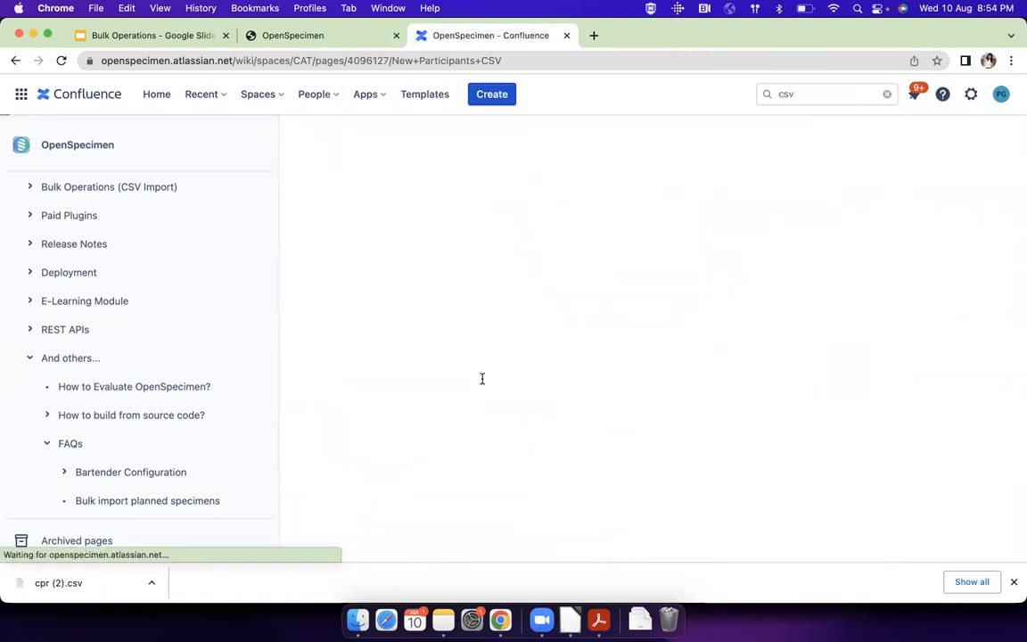
# Examine the page's Data Dictionary, including its column names and the column marking fields mandatory for create
pyautogui.scroll(-1, 482, 379)
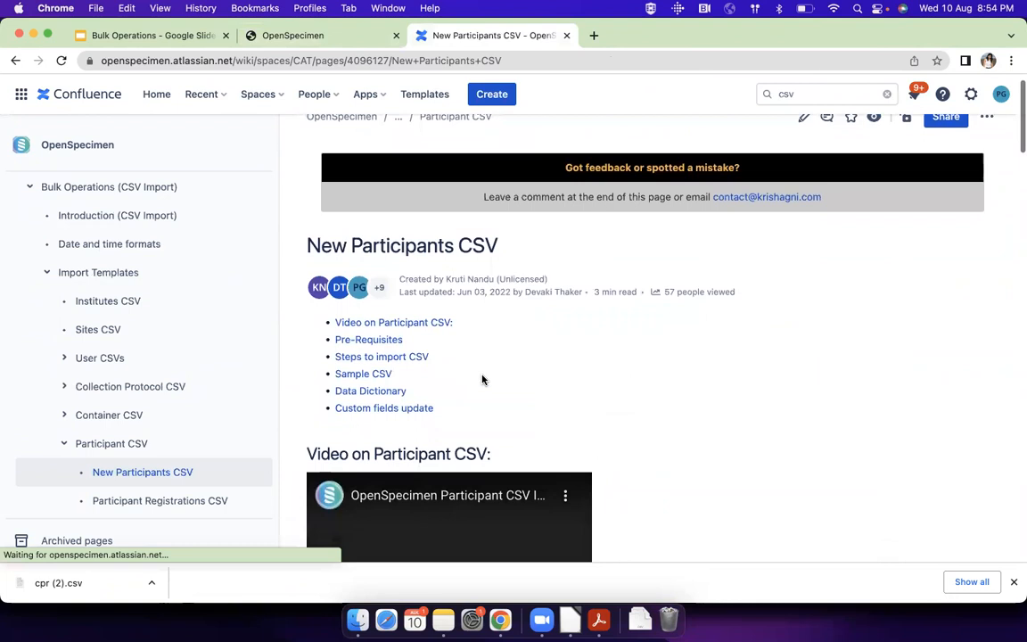
pyautogui.scroll(-5, 483, 379)
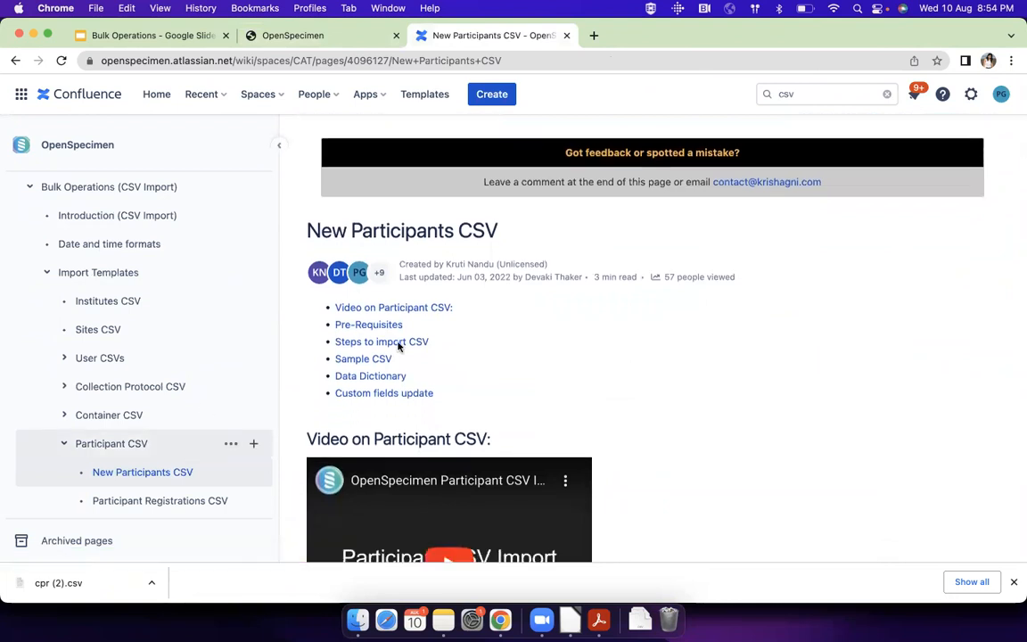
pyautogui.scroll(-9, 345, 189)
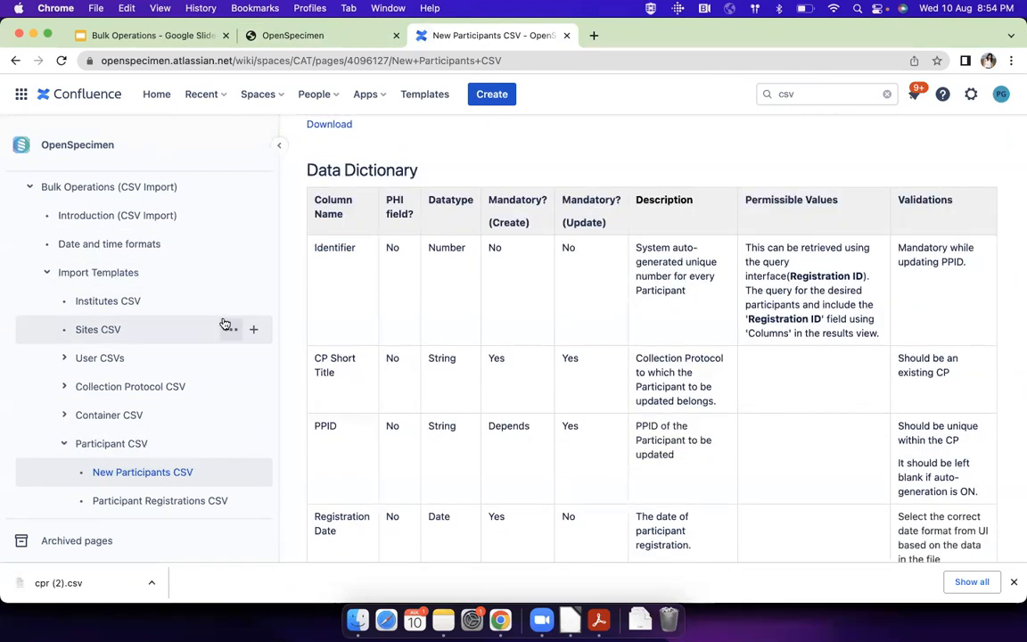
pyautogui.moveTo(306, 170); pyautogui.dragTo(425, 179)
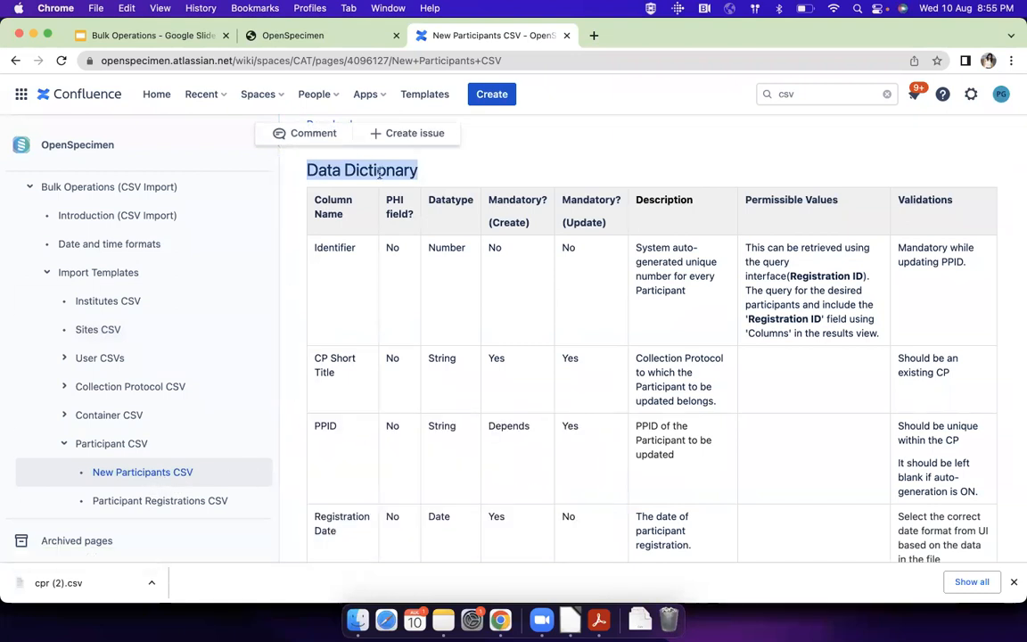
pyautogui.click(346, 268)
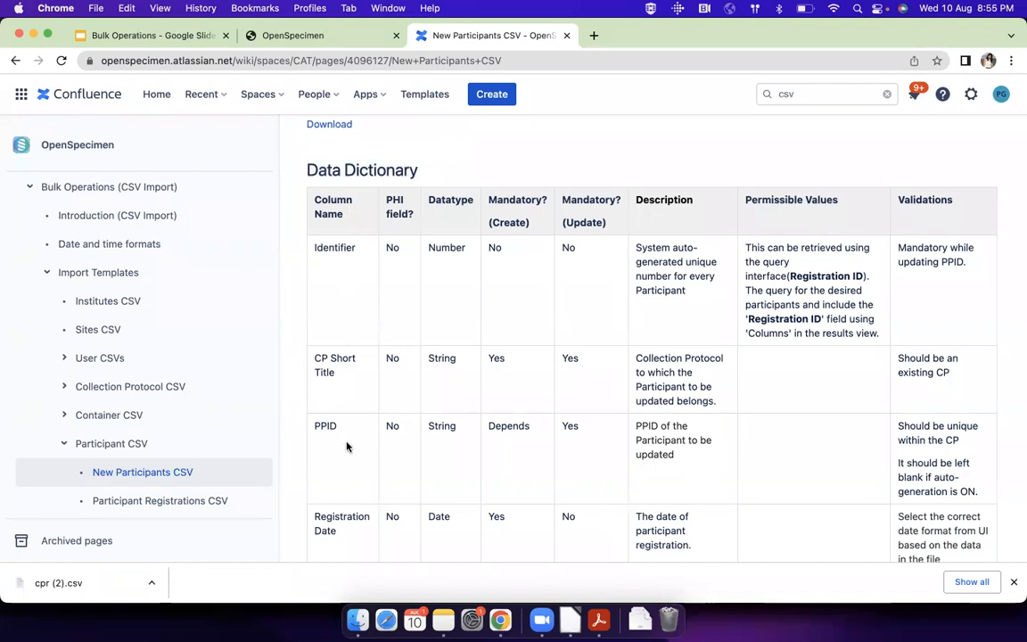
pyautogui.scroll(-1, 347, 447)
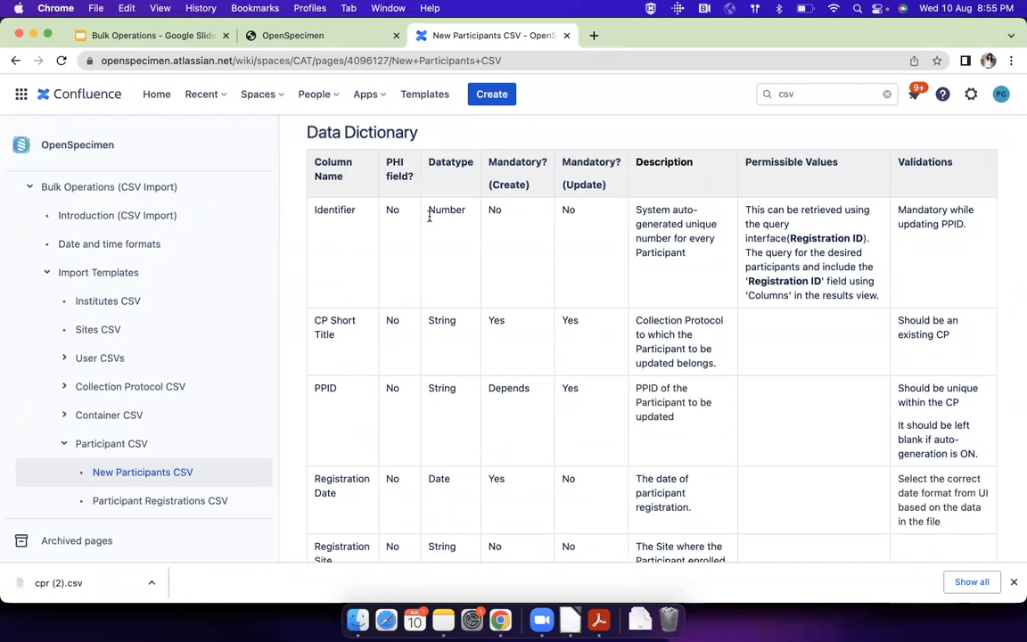
pyautogui.moveTo(490, 161); pyautogui.dragTo(547, 162)
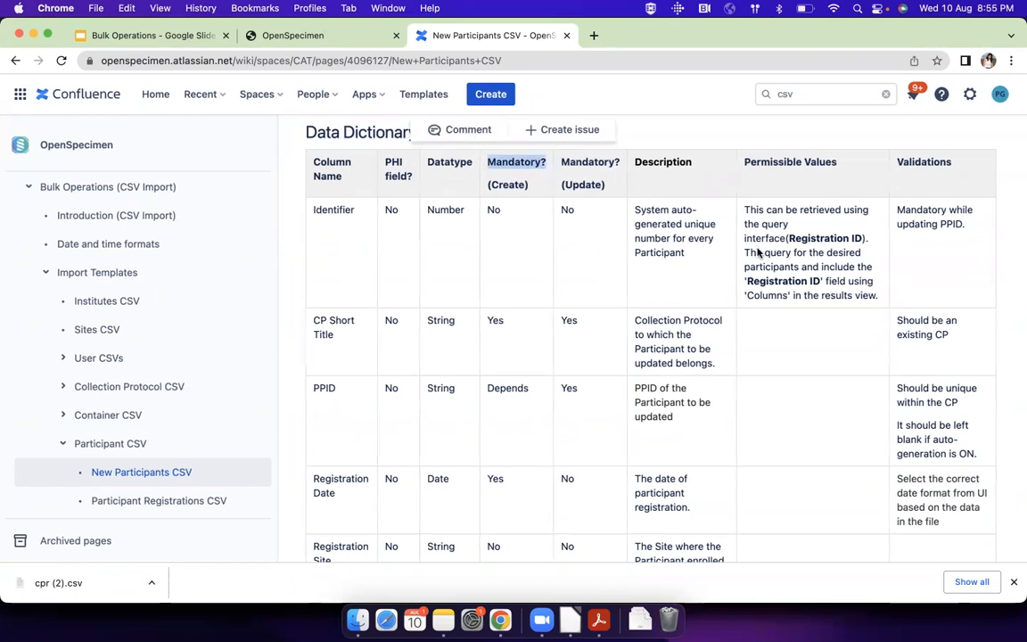
# Return to the New Participants CSV page and examine the permissible values for Gender and other fields through to the custom fields section
pyautogui.hscroll(-5, 756, 249)
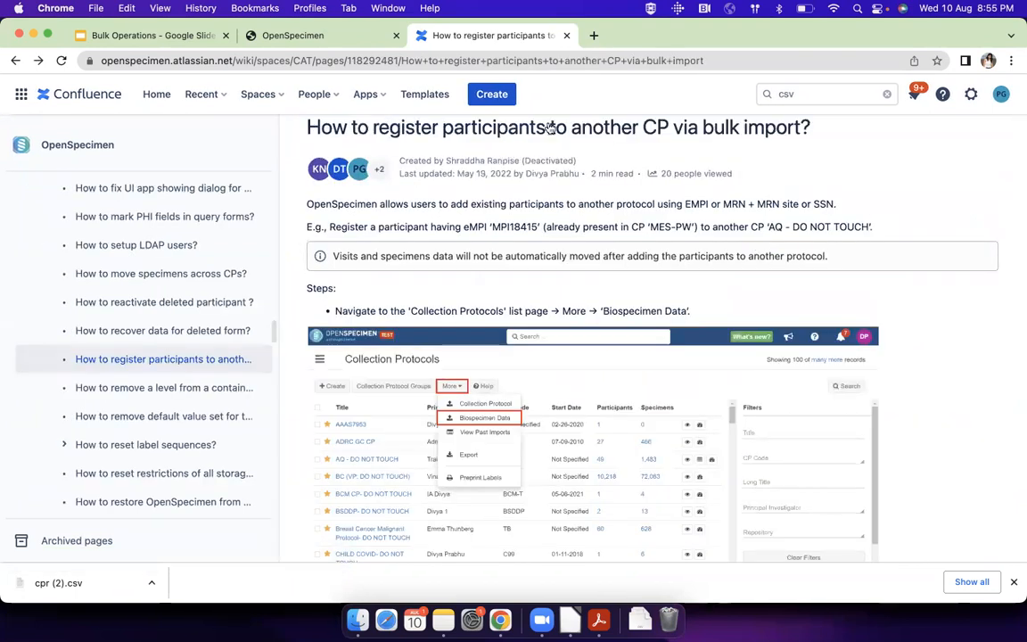
pyautogui.click(38, 60)
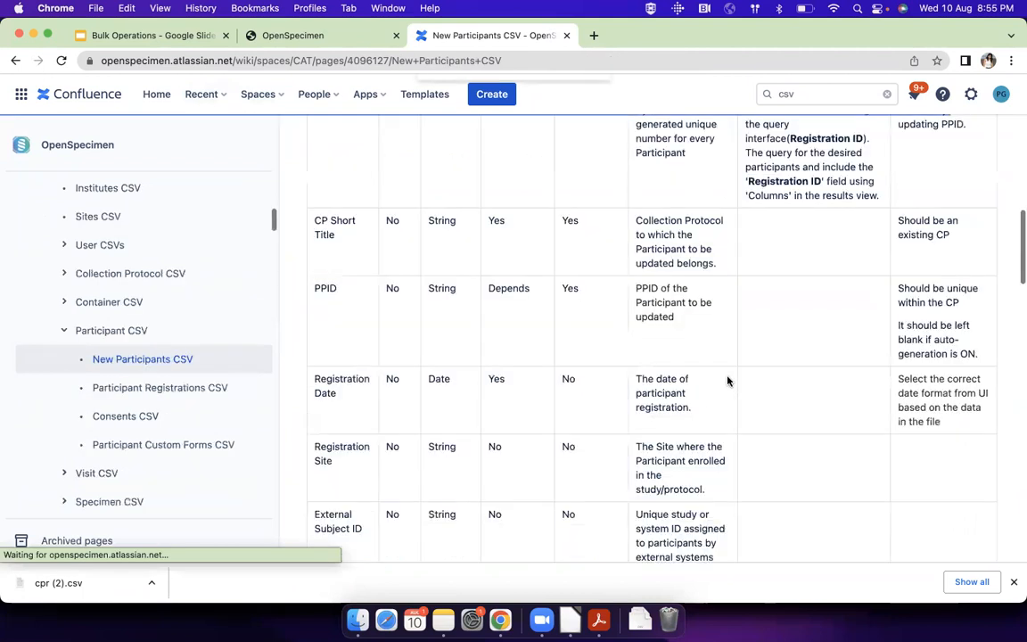
pyautogui.scroll(-10, 728, 382)
pyautogui.scroll(-3, 727, 381)
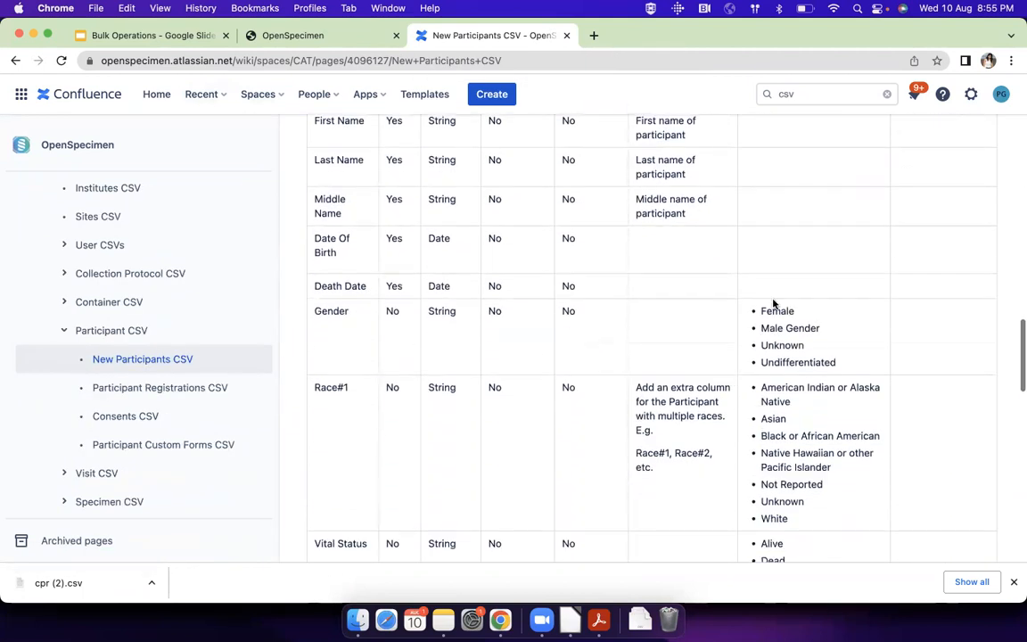
pyautogui.moveTo(758, 309); pyautogui.dragTo(859, 362)
pyautogui.scroll(-2, 865, 360)
pyautogui.click(839, 422)
pyautogui.scroll(-4, 839, 423)
pyautogui.scroll(-10, 838, 423)
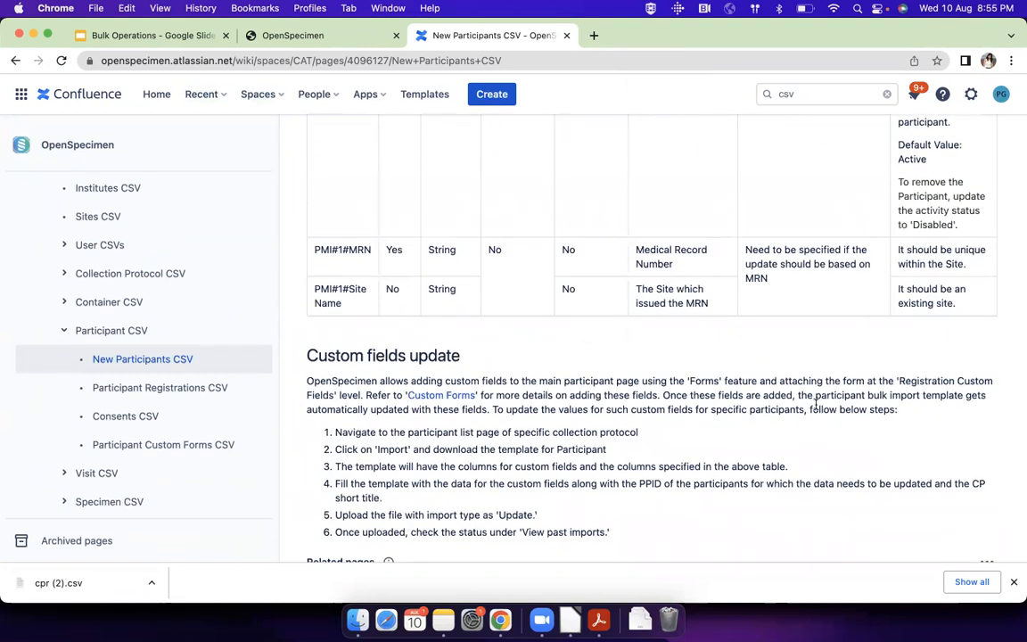
# Advance the presentation to "Do not miss mandatory fields", then highlight CP Short Title's mandatory-for-create value in the wiki's Data Dictionary
pyautogui.click(162, 41)
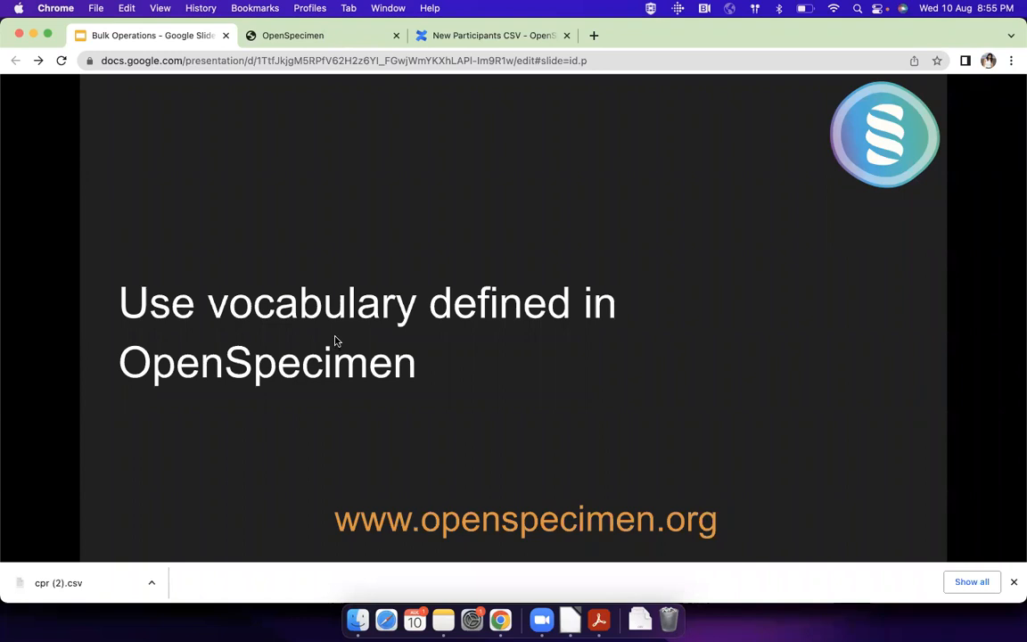
pyautogui.press('Right')
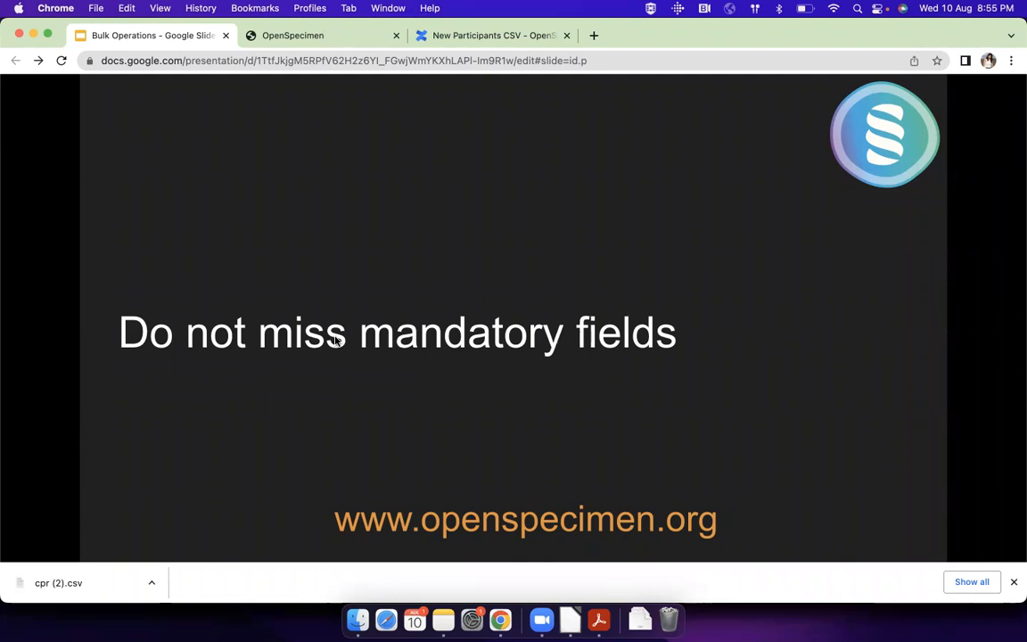
pyautogui.click(479, 35)
pyautogui.scroll(15, 442, 291)
pyautogui.scroll(5, 442, 291)
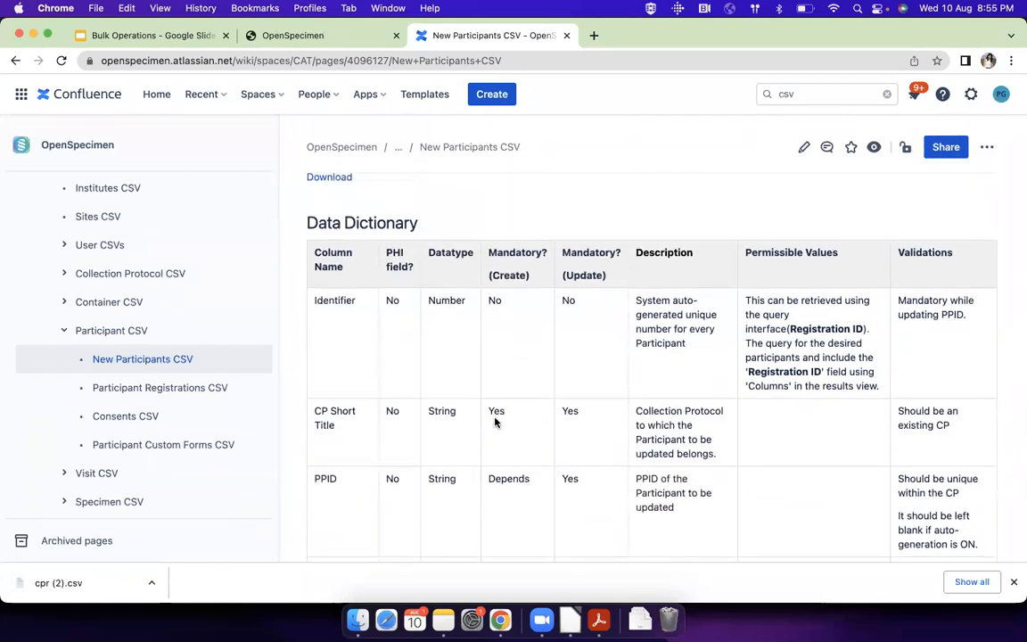
pyautogui.moveTo(489, 411); pyautogui.dragTo(514, 414)
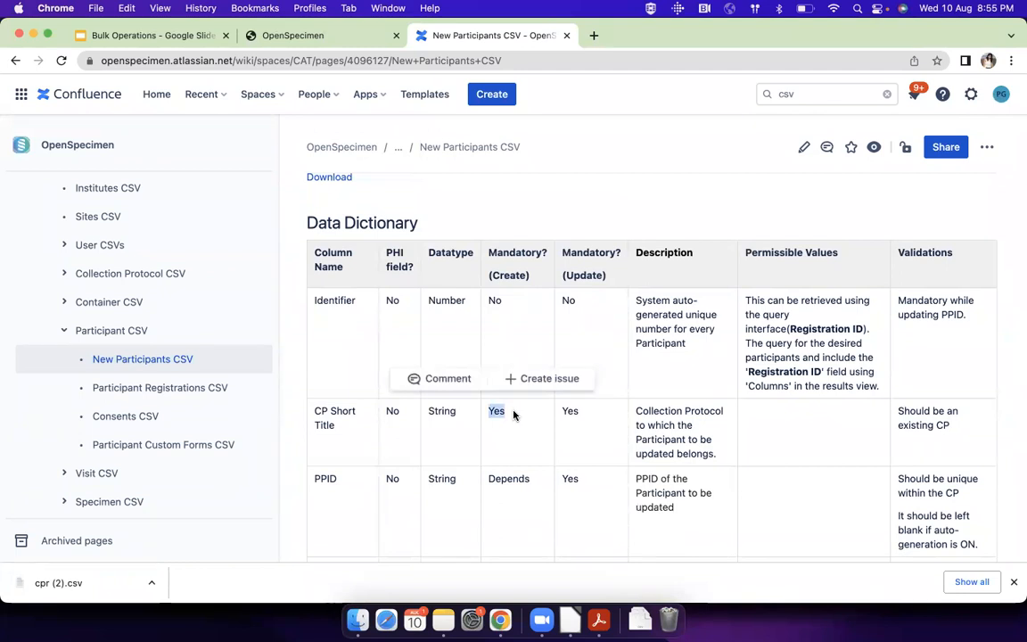
# Advance the presentation to the "Demo - 1" participant upload slide, then open the Collection Protocols list in OpenSpecimen
pyautogui.click(176, 35)
pyautogui.click(319, 289)
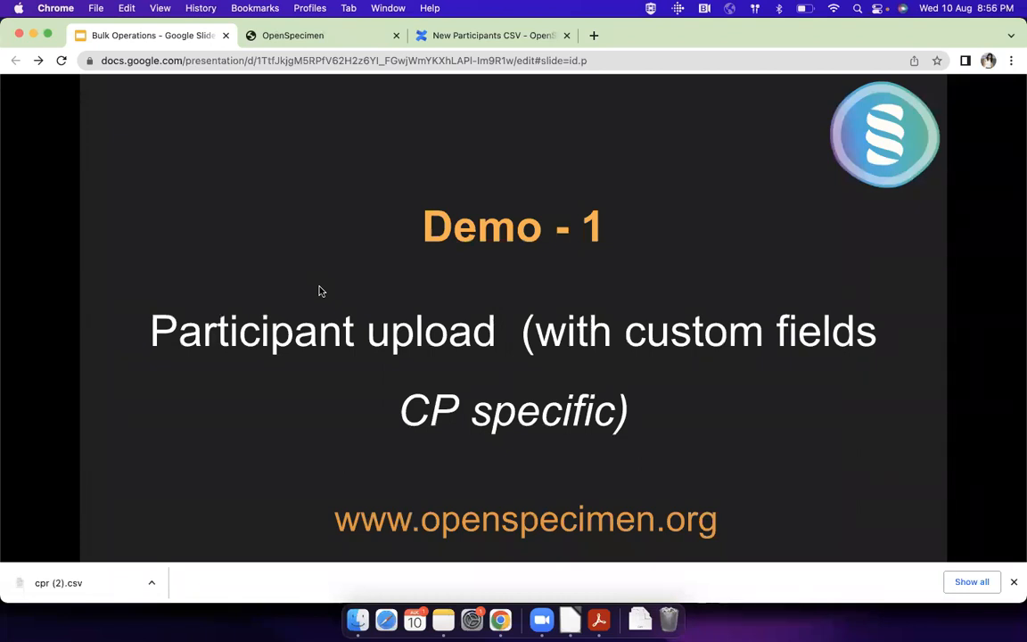
pyautogui.click(297, 37)
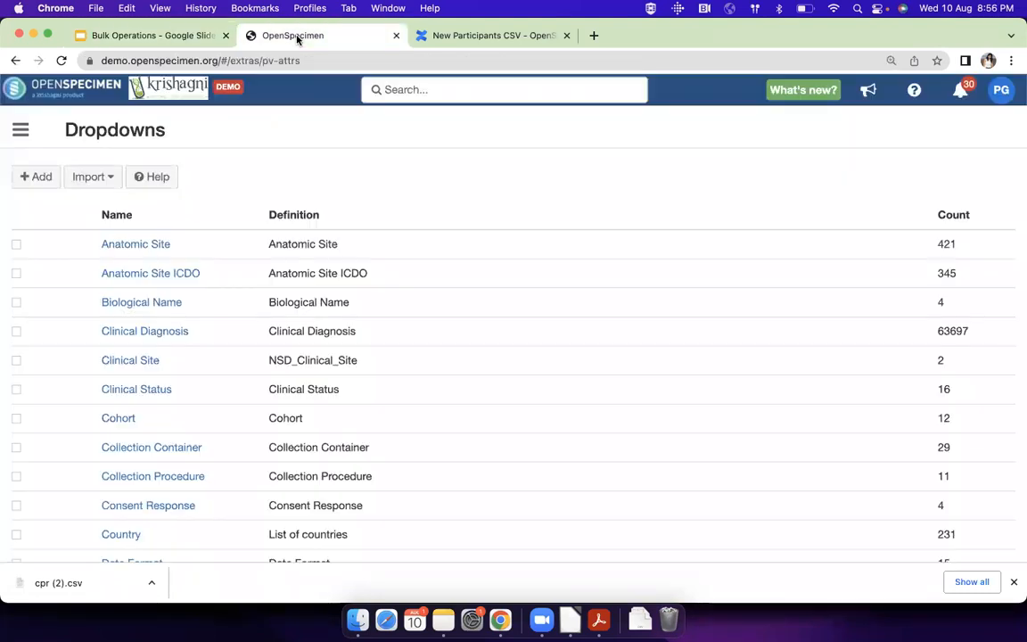
pyautogui.click(21, 131)
pyautogui.click(89, 316)
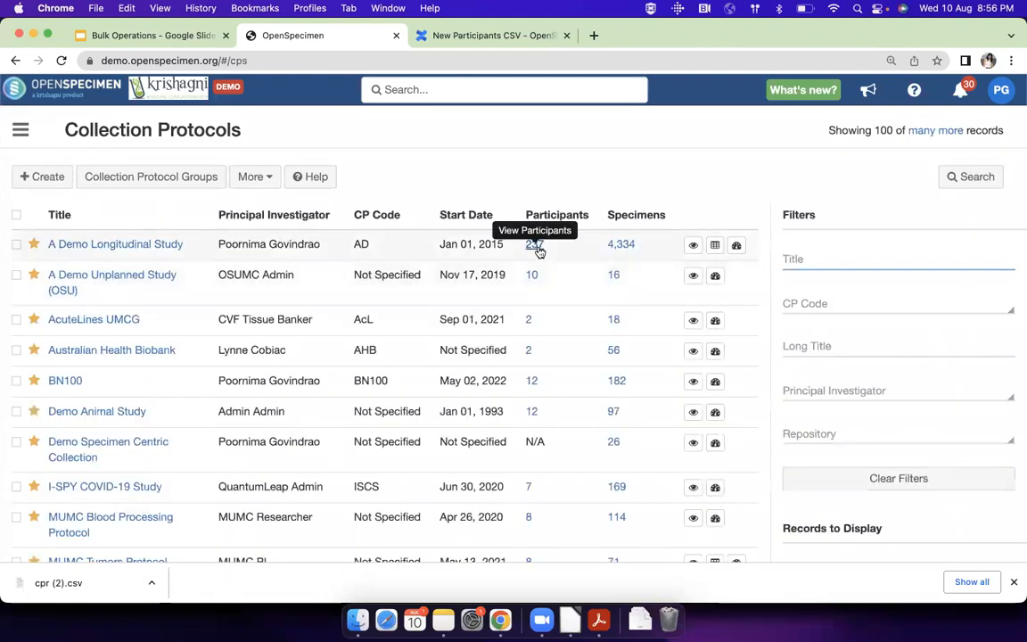
# Open the label settings of A Demo Longitudinal Study and highlight the PPID format
pyautogui.click(695, 249)
pyautogui.moveTo(21, 309)
pyautogui.click(110, 218)
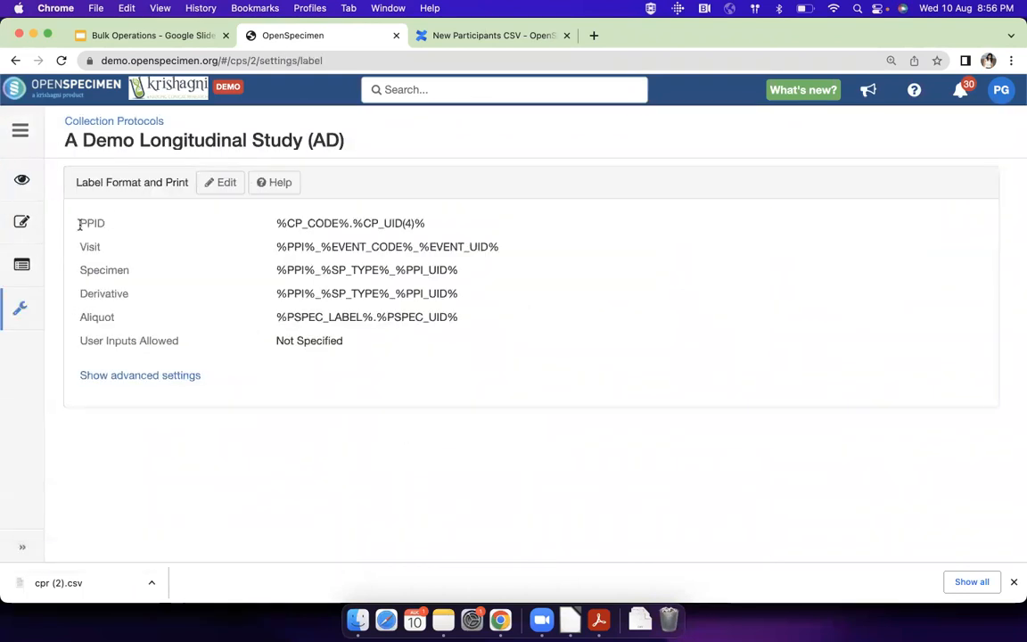
pyautogui.moveTo(78, 225); pyautogui.dragTo(458, 228)
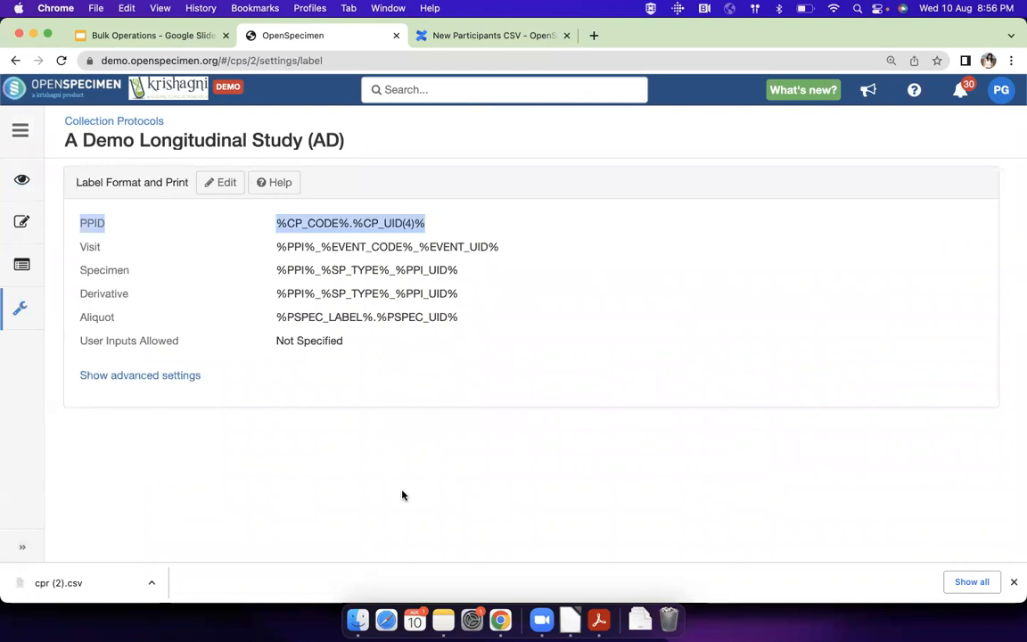
# Open Participant.csv from the Desktop's Webinar folder in LibreOffice, accepting the text import settings
pyautogui.click(358, 619)
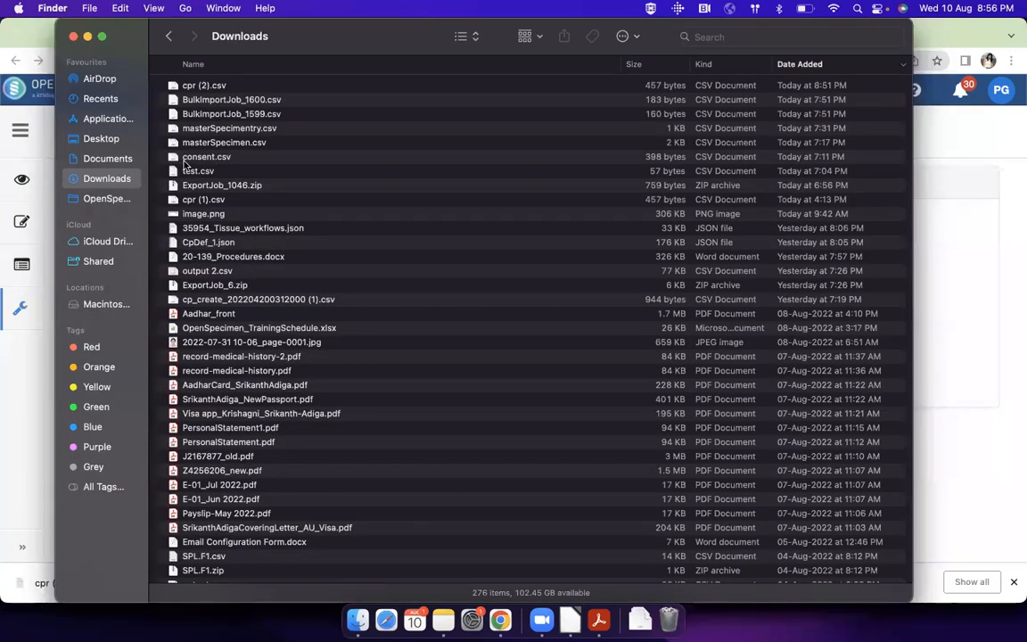
pyautogui.click(103, 140)
pyautogui.doubleClick(175, 84)
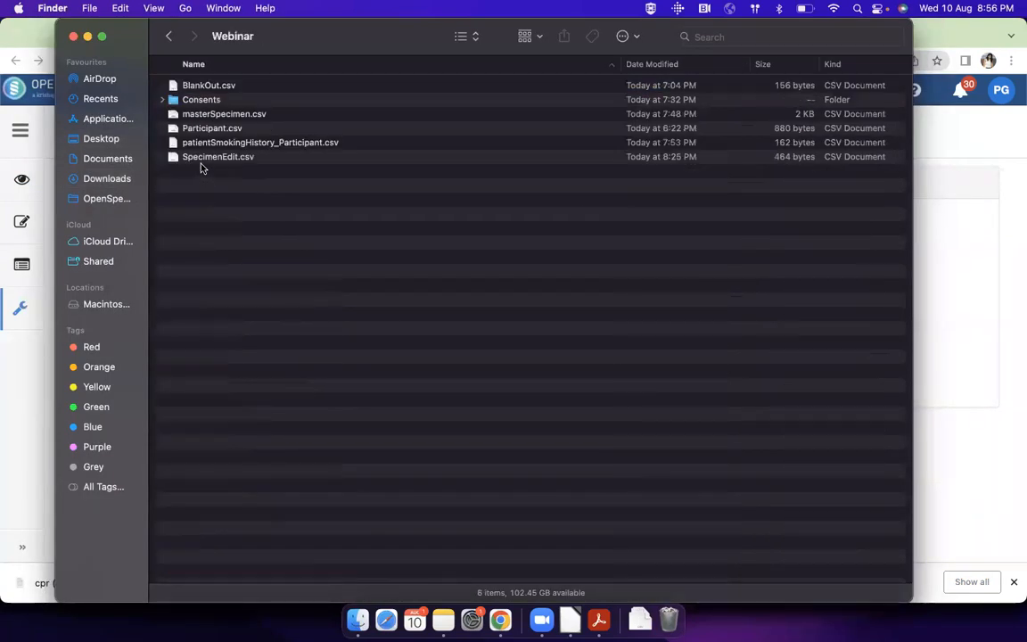
pyautogui.rightClick(203, 132)
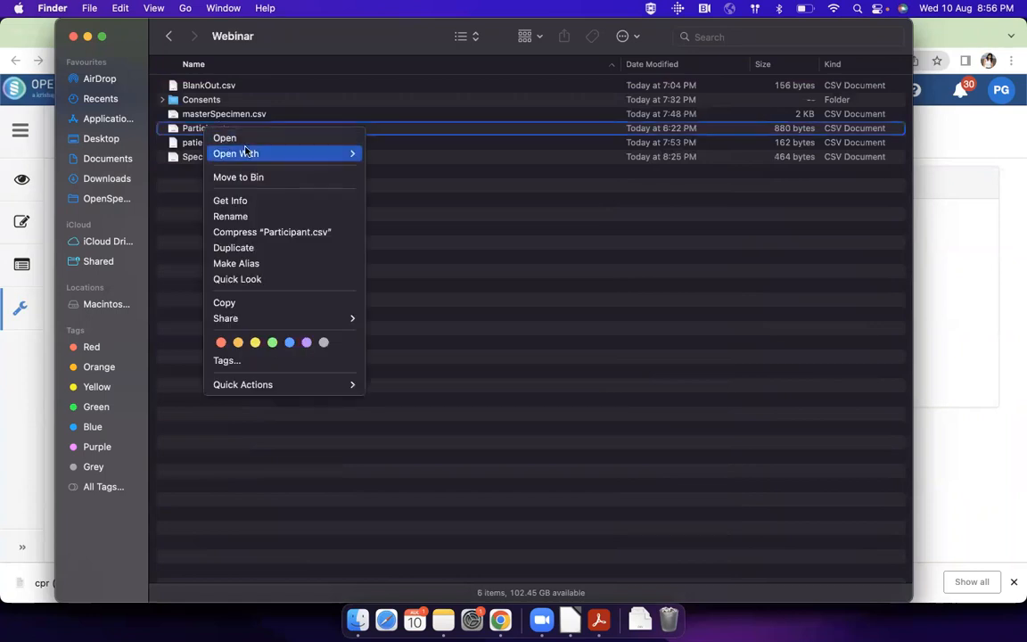
pyautogui.moveTo(350, 153)
pyautogui.click(408, 209)
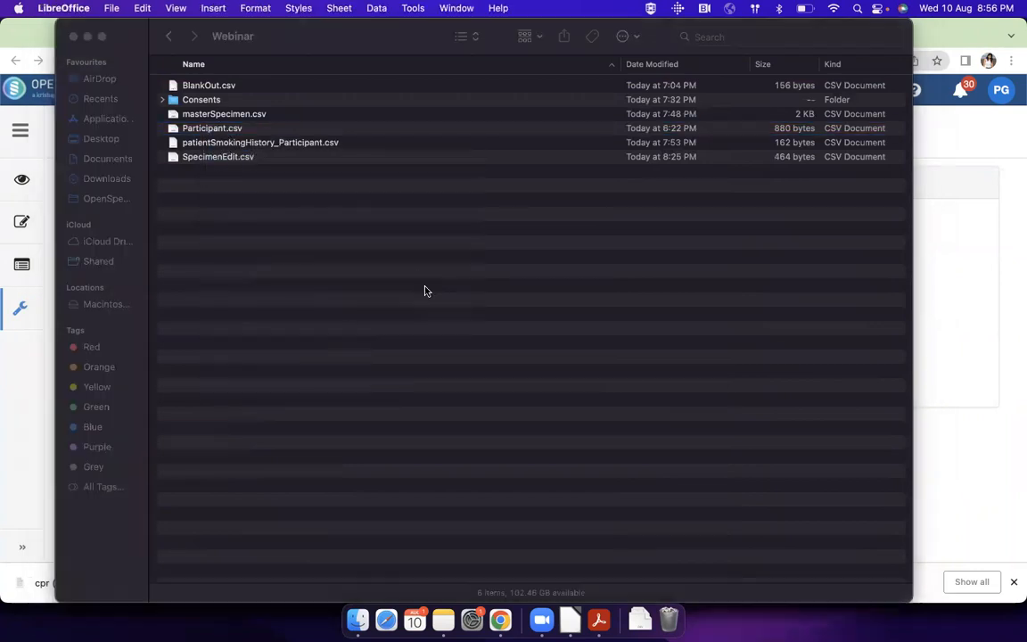
pyautogui.click(639, 504)
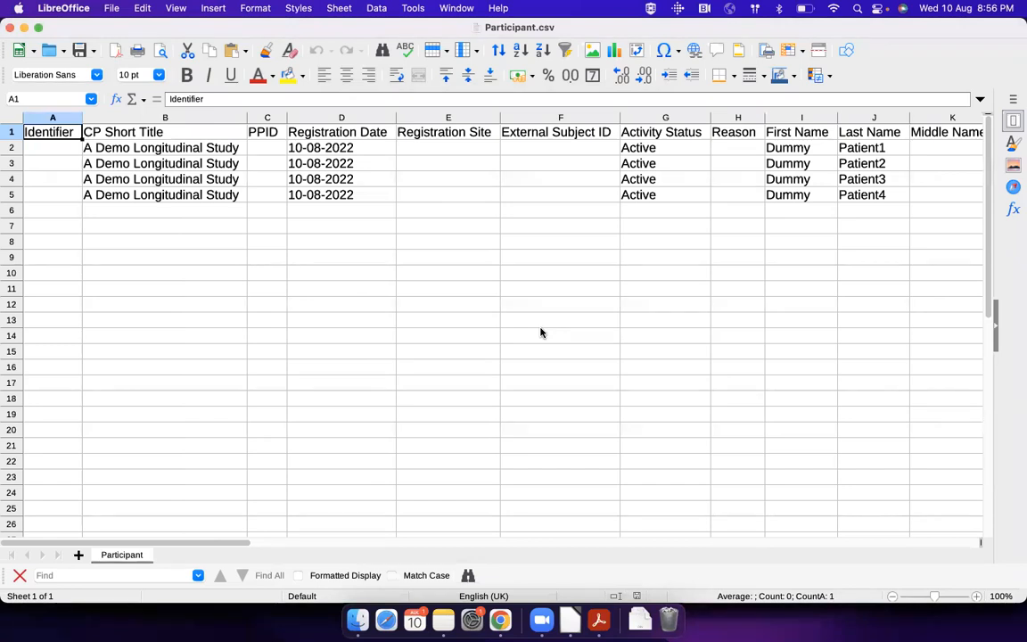
# Highlight the blank PPID cells and the Registration Date values of the four participant rows
pyautogui.click(267, 117)
pyautogui.click(291, 224)
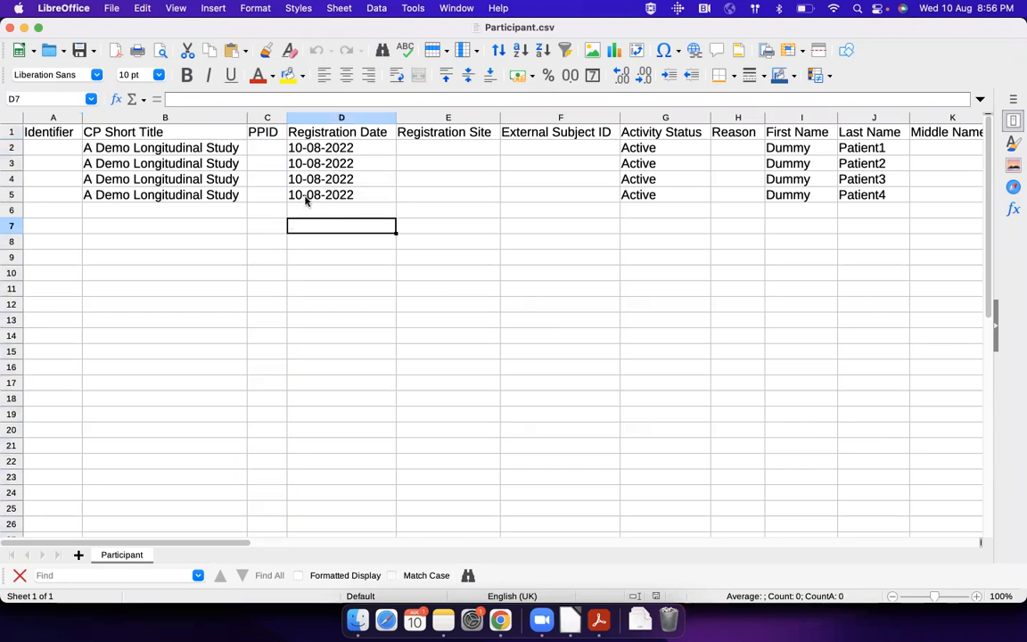
pyautogui.moveTo(267, 148); pyautogui.dragTo(276, 190)
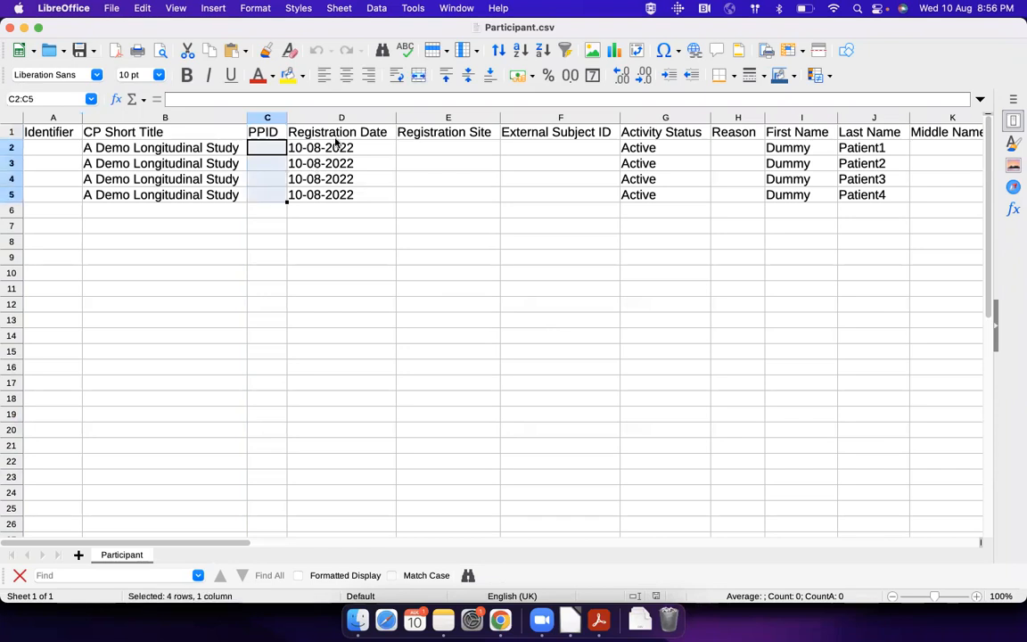
pyautogui.moveTo(338, 148); pyautogui.dragTo(342, 198)
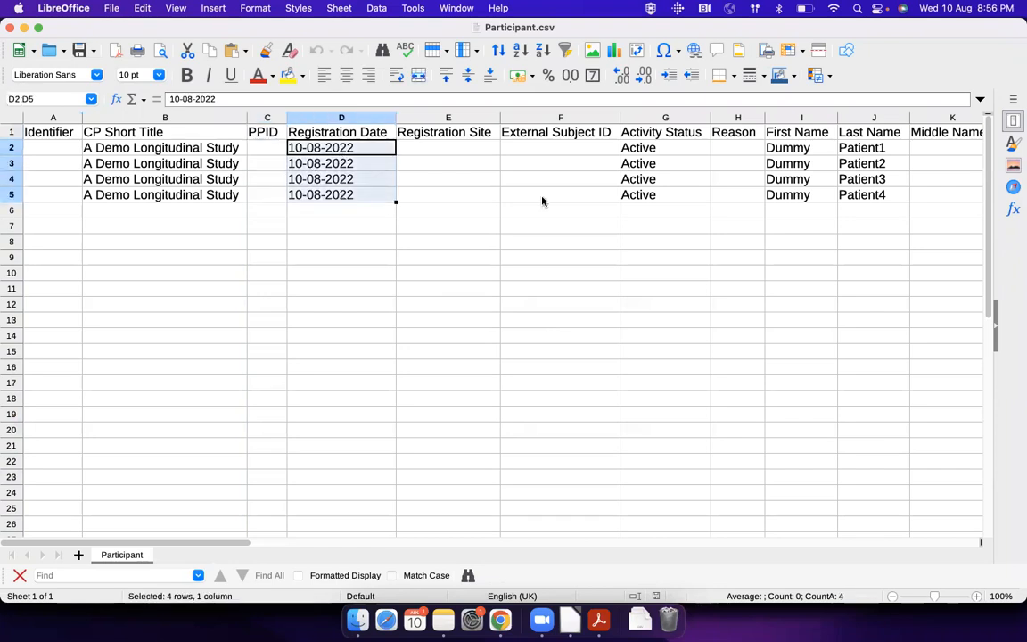
# Review the remaining participant columns, including Gender, Race and Vital Status, and highlight the three Marital Information custom field headers
pyautogui.hscroll(7, 564, 175)
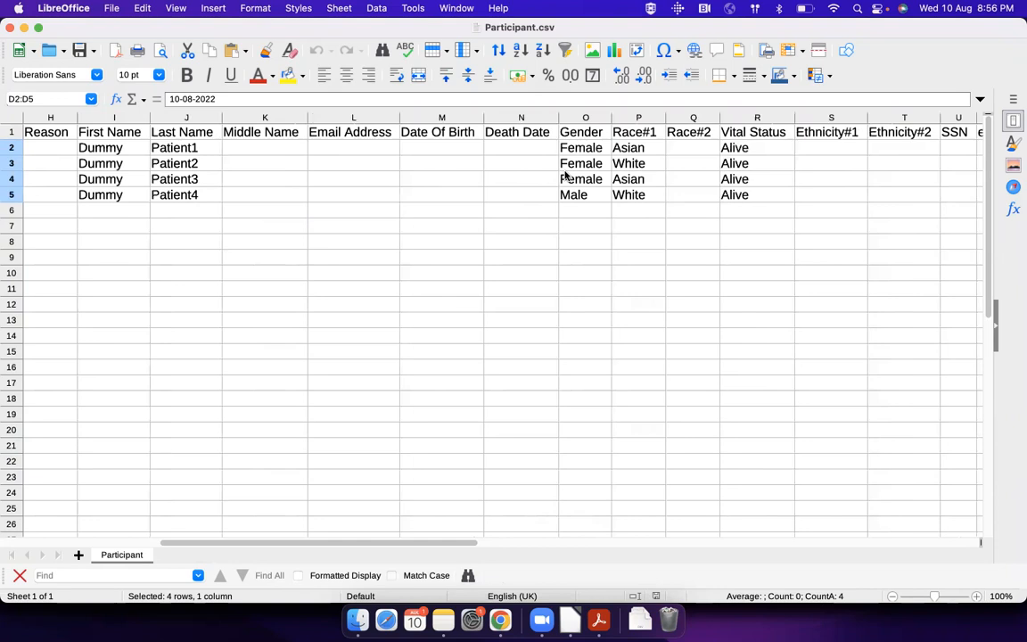
pyautogui.hscroll(7, 565, 175)
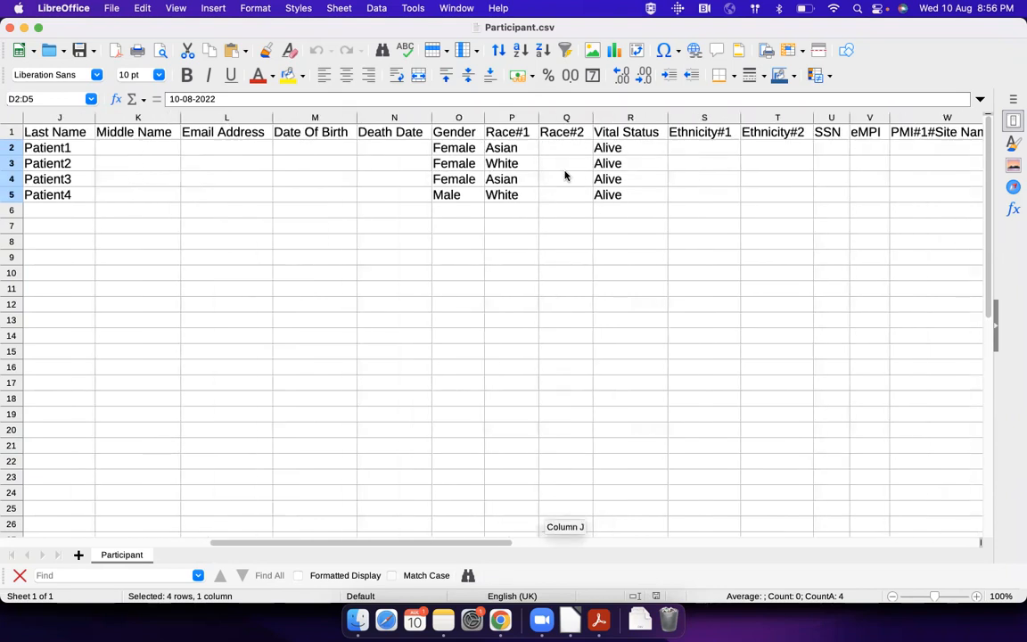
pyautogui.hscroll(-4, 565, 175)
pyautogui.hscroll(2, 565, 174)
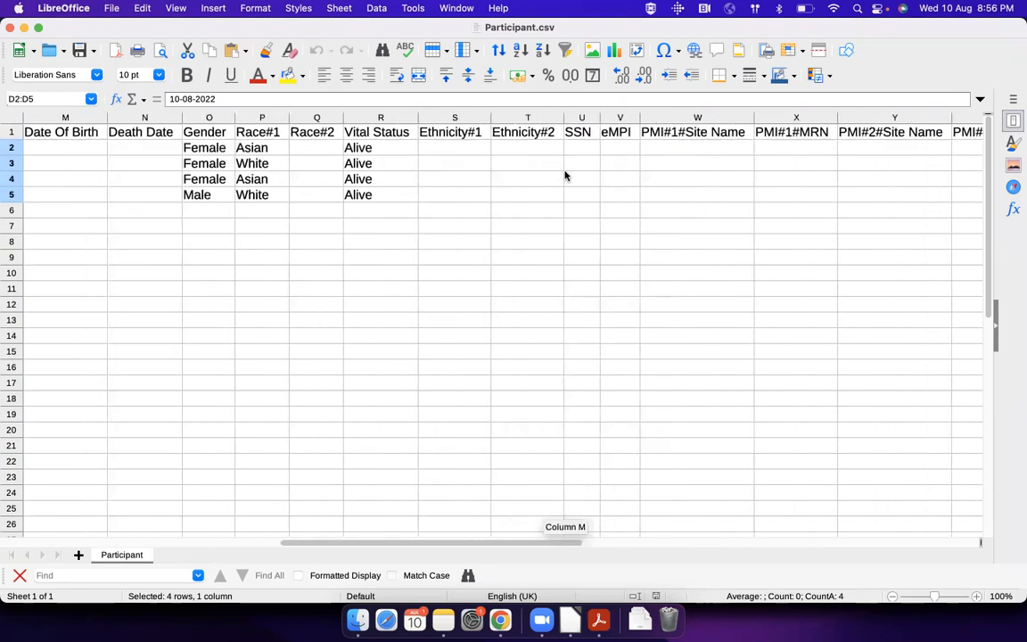
pyautogui.hscroll(7, 564, 175)
pyautogui.hscroll(5, 564, 174)
pyautogui.moveTo(406, 133); pyautogui.dragTo(665, 135)
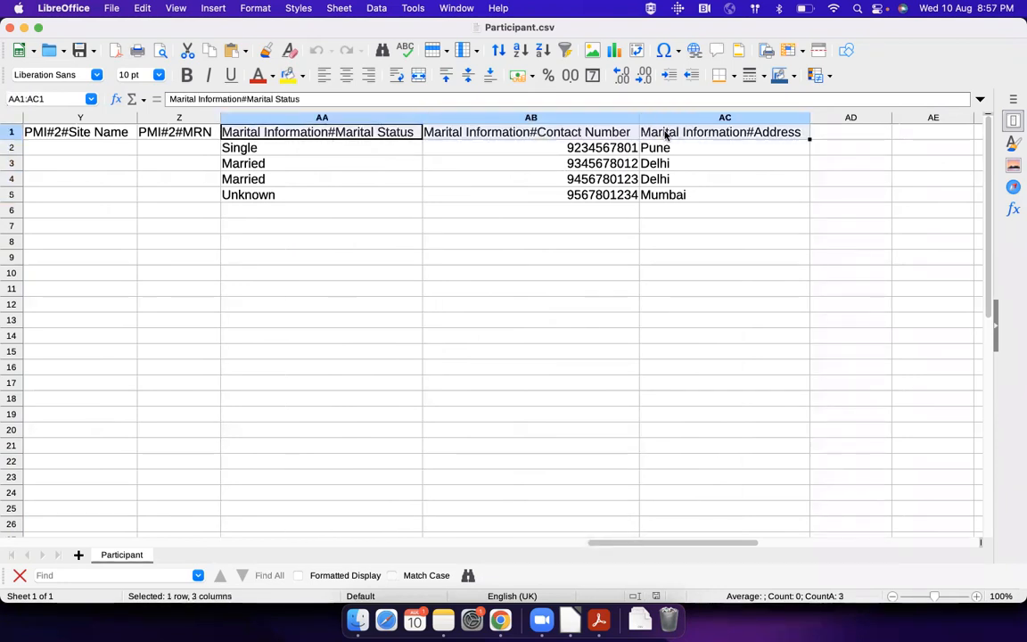
# Switch to OpenSpecimen, open the biospecimen data bulk import from the participants list of A Demo Longitudinal Study, and show the available record types
pyautogui.press('super+Tab')
pyautogui.press('super+Tab')
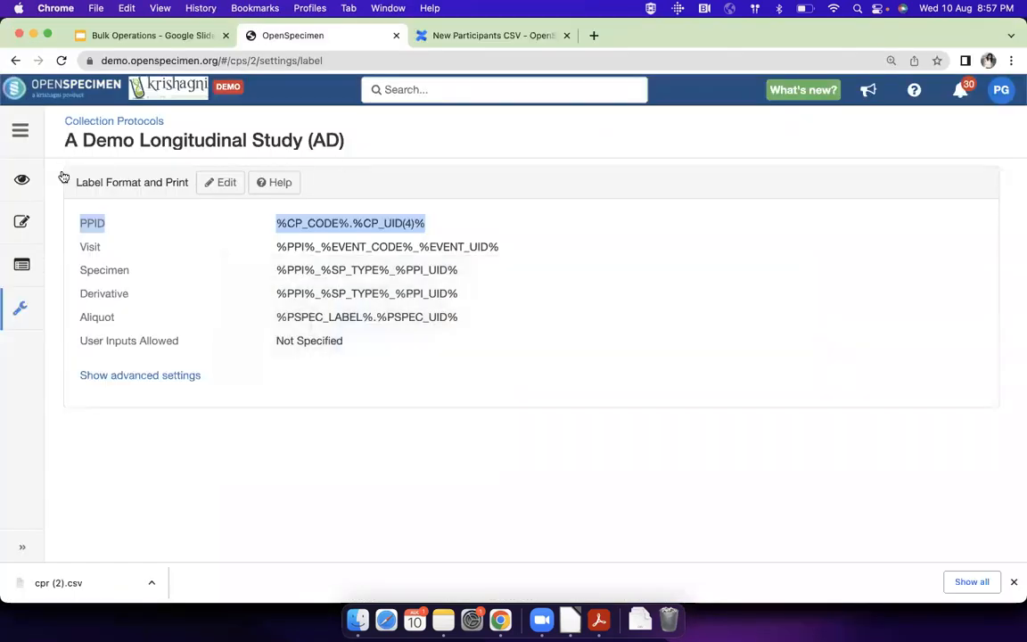
pyautogui.click(21, 179)
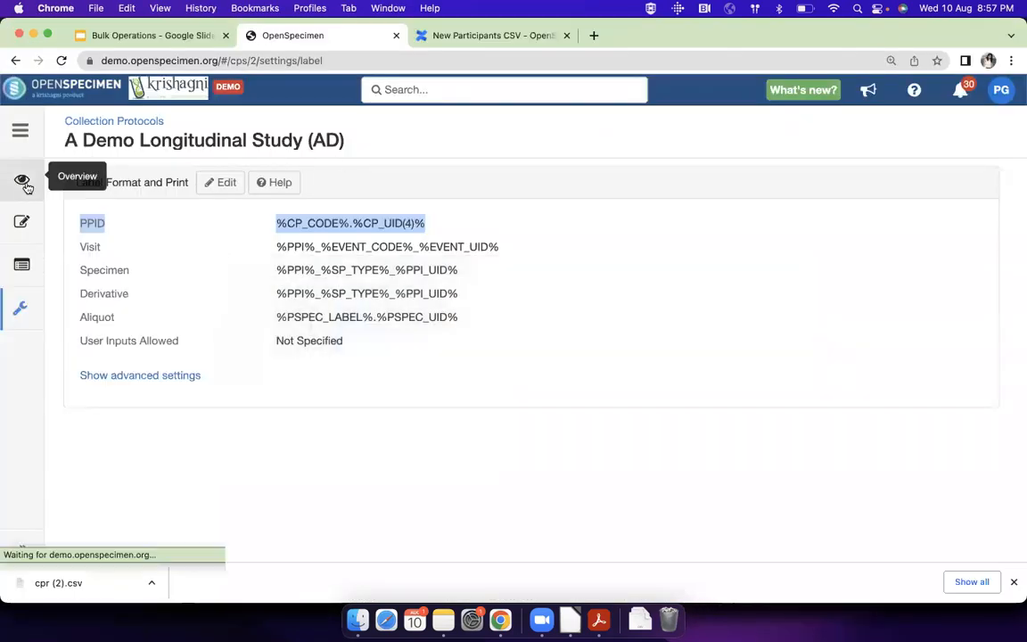
pyautogui.click(344, 178)
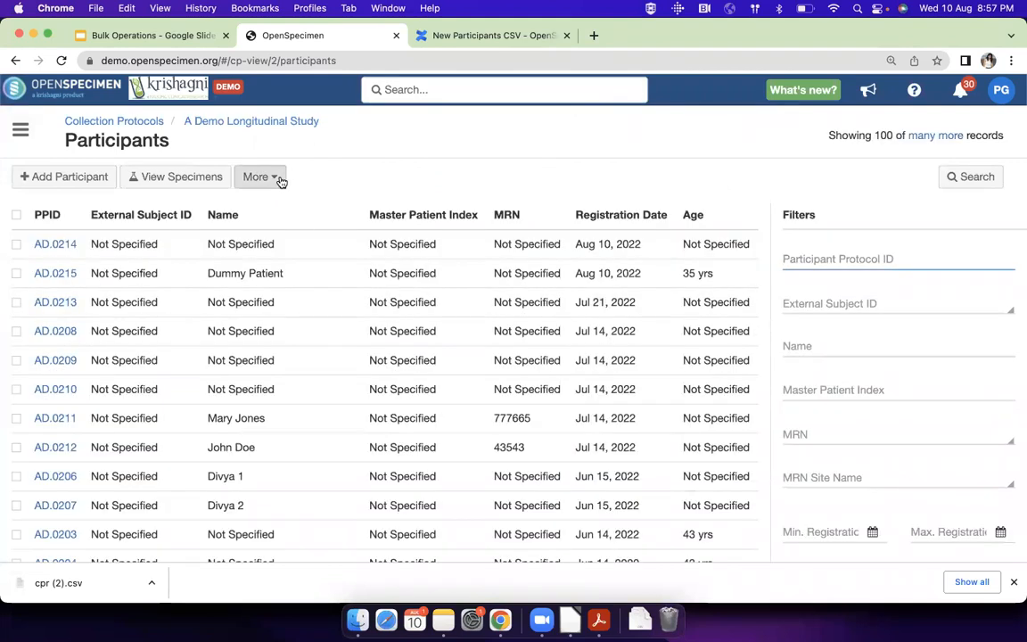
pyautogui.click(279, 180)
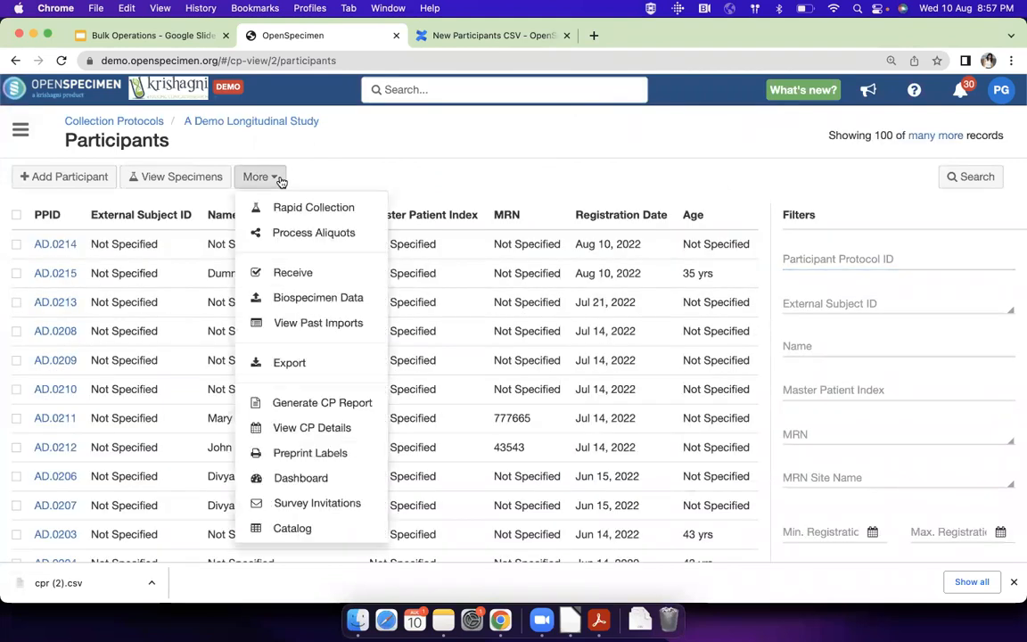
pyautogui.click(308, 298)
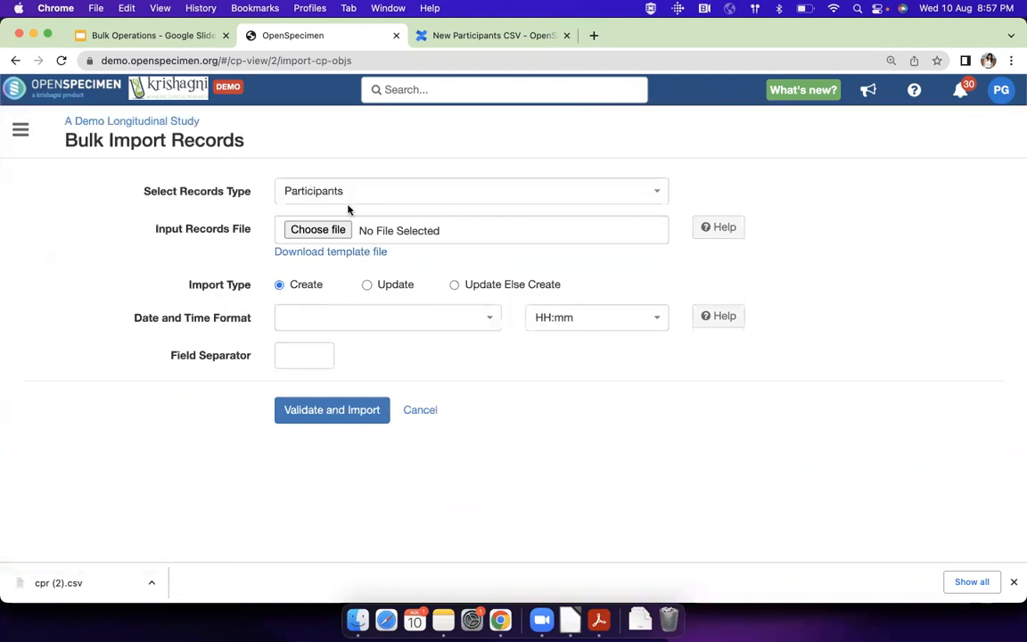
pyautogui.click(354, 198)
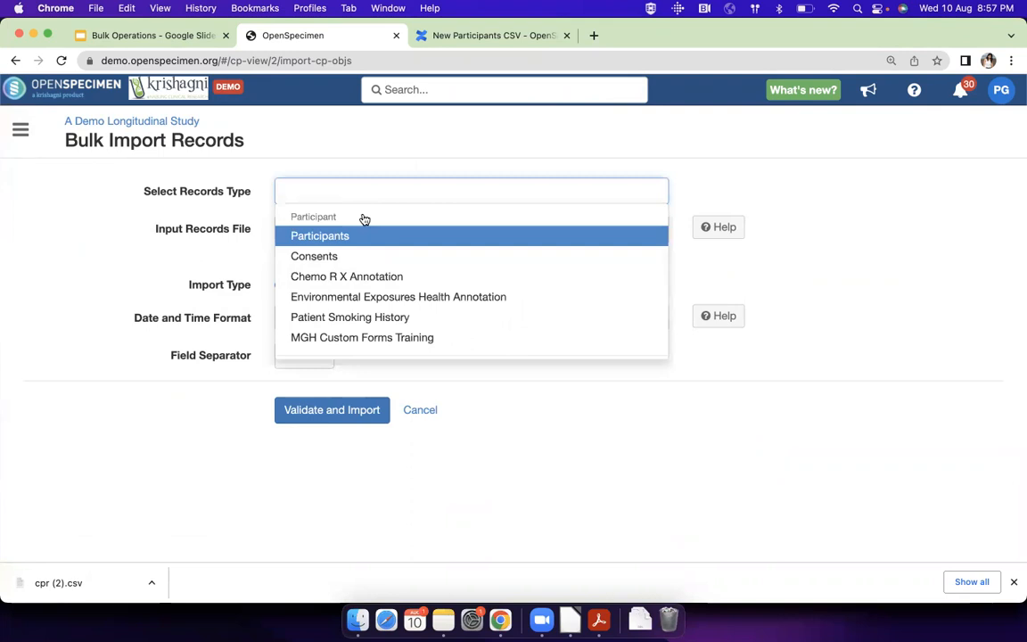
# Switch to Participant.csv in LibreOffice, highlight the Marital Information custom field headers, and return to the first columns
pyautogui.press('super+Tab')
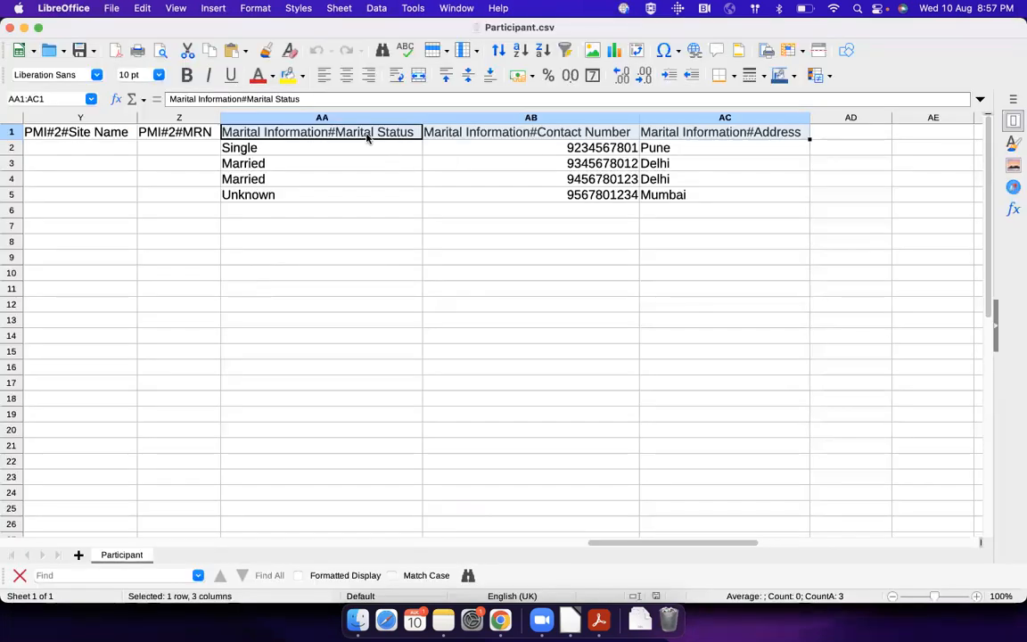
pyautogui.click(593, 133)
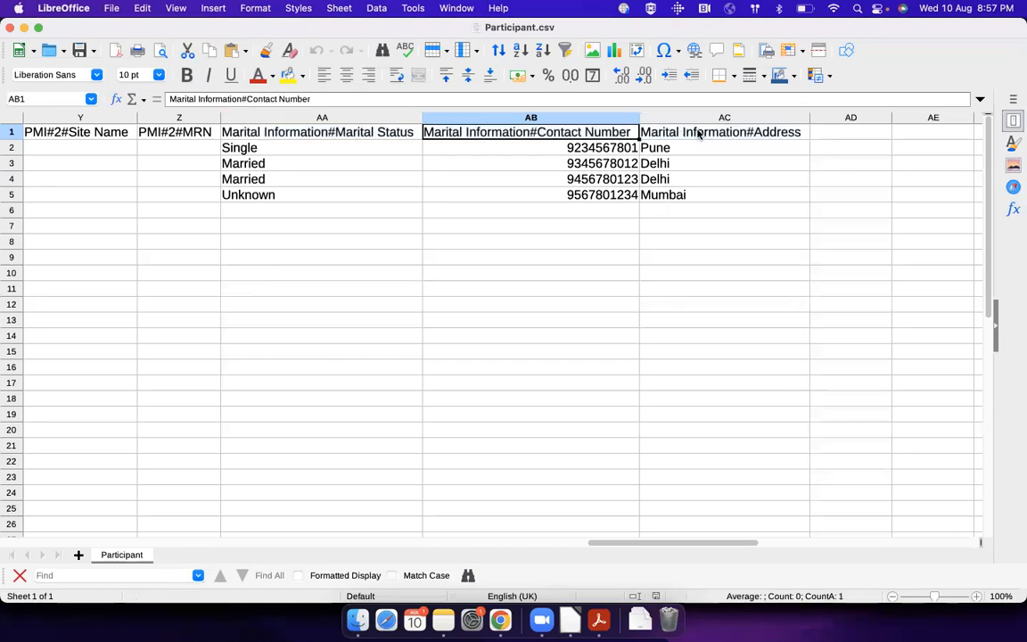
pyautogui.click(698, 134)
pyautogui.moveTo(349, 132); pyautogui.dragTo(667, 136)
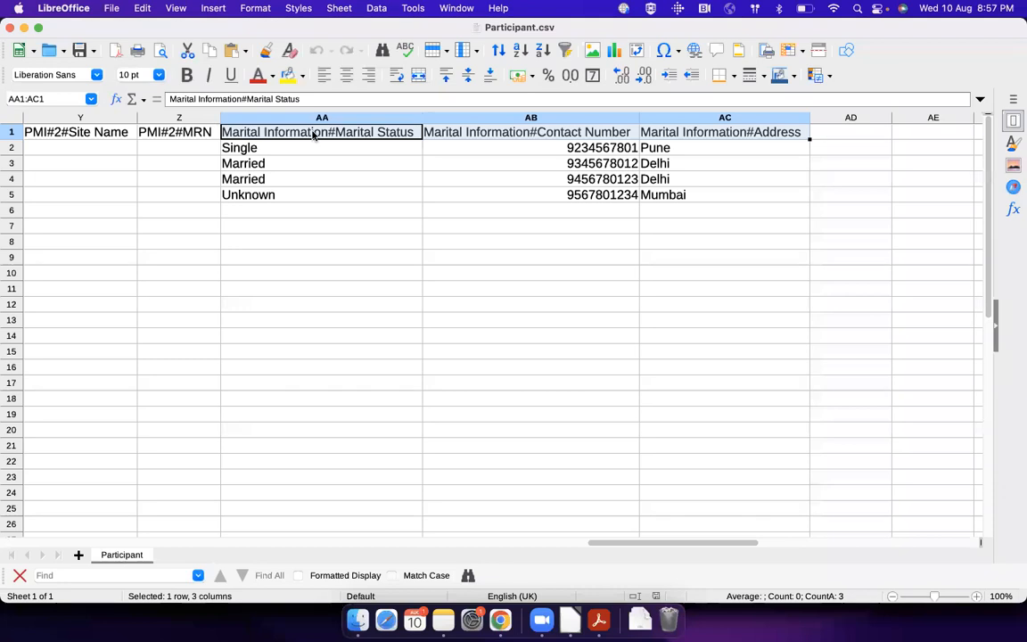
pyautogui.click(284, 179)
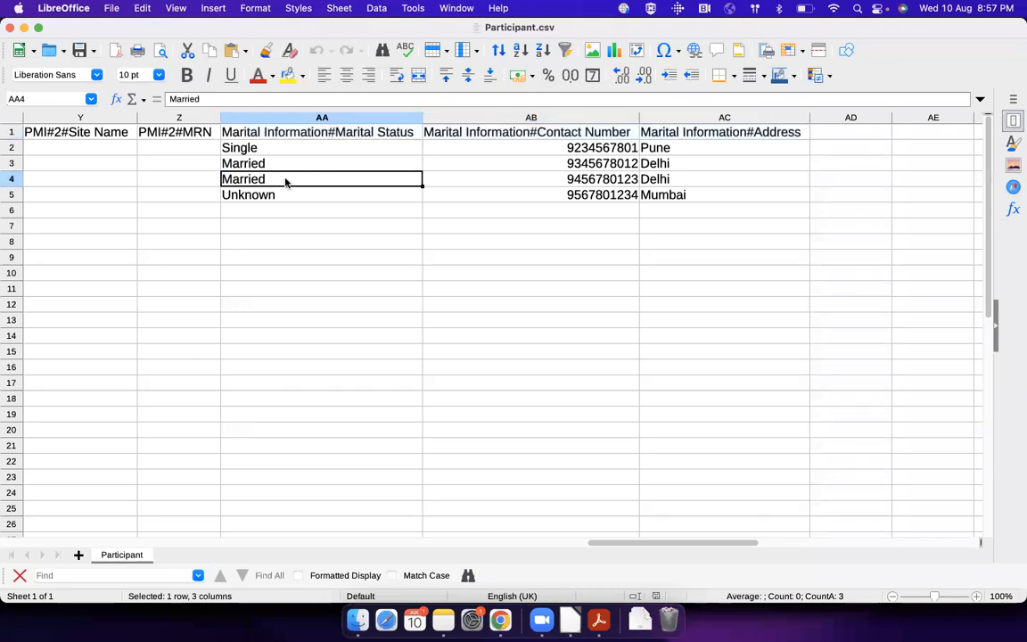
pyautogui.hscroll(-10, 285, 180)
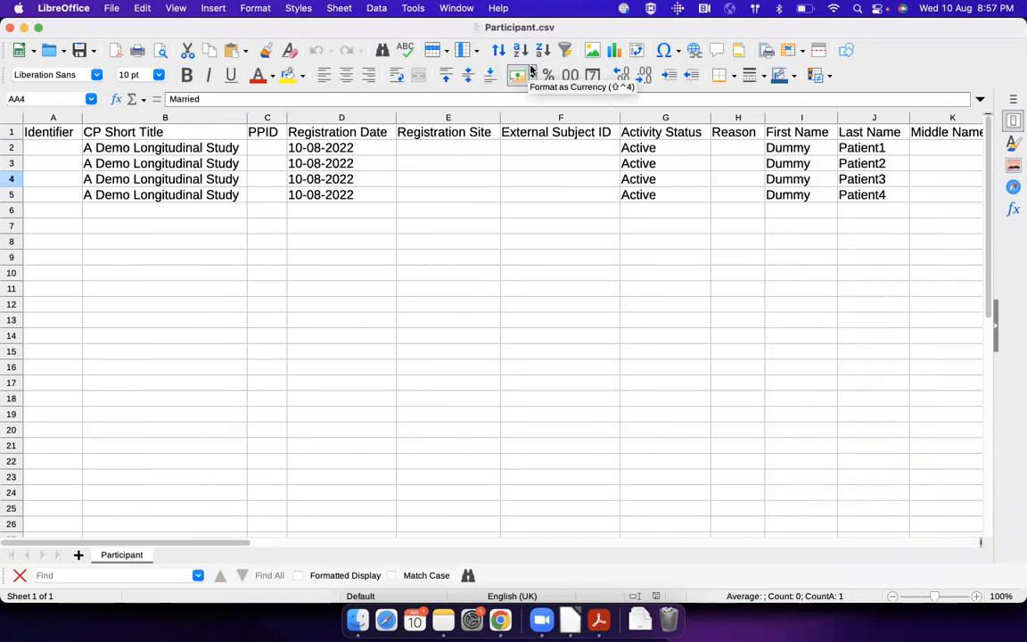
# Switch to OpenSpecimen, keep Participants as the record type, and choose Participant.csv from the Desktop's Webinar folder as the input records file
pyautogui.press('super+Tab')
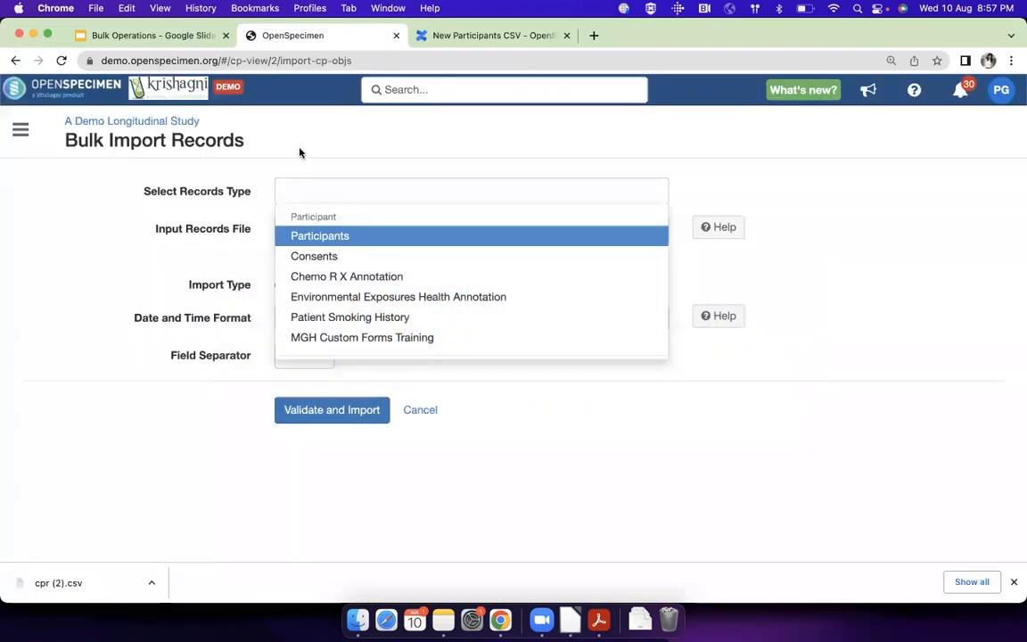
pyautogui.click(302, 164)
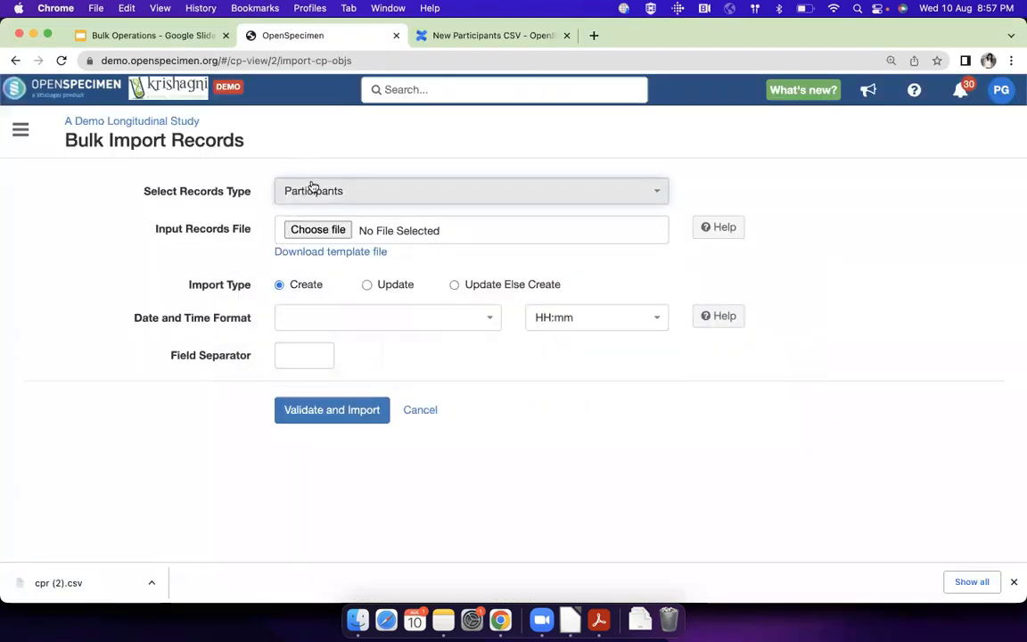
pyautogui.click(315, 229)
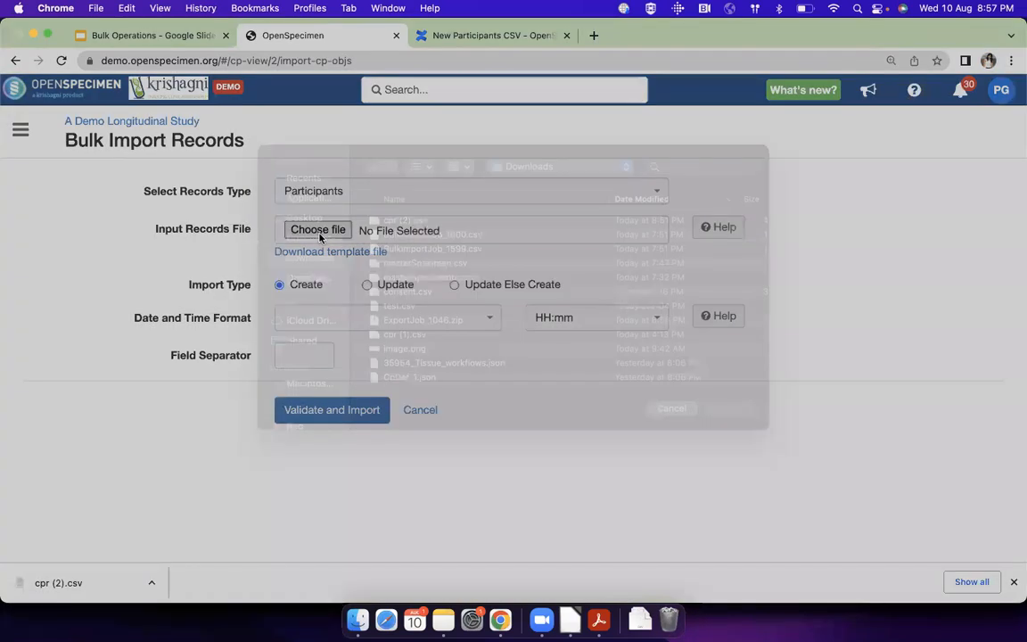
pyautogui.click(310, 252)
pyautogui.click(304, 239)
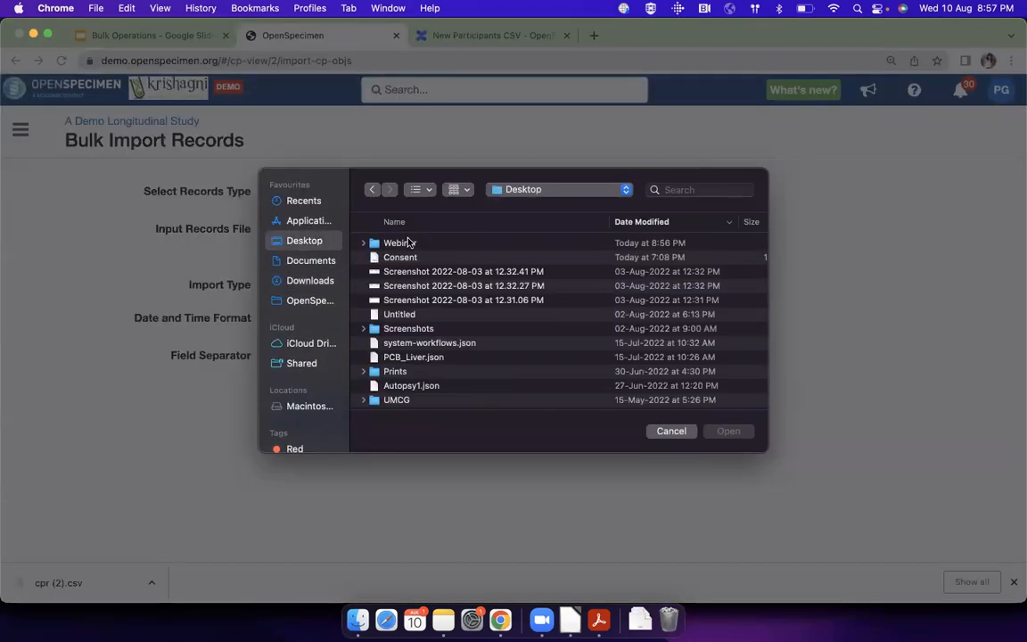
pyautogui.doubleClick(408, 240)
pyautogui.click(420, 314)
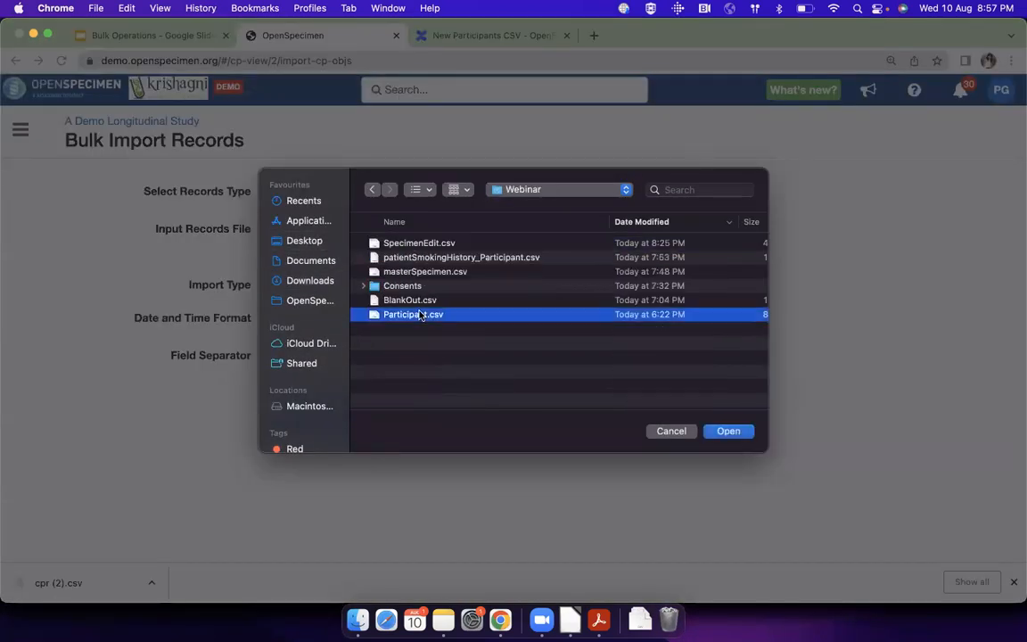
pyautogui.doubleClick(421, 314)
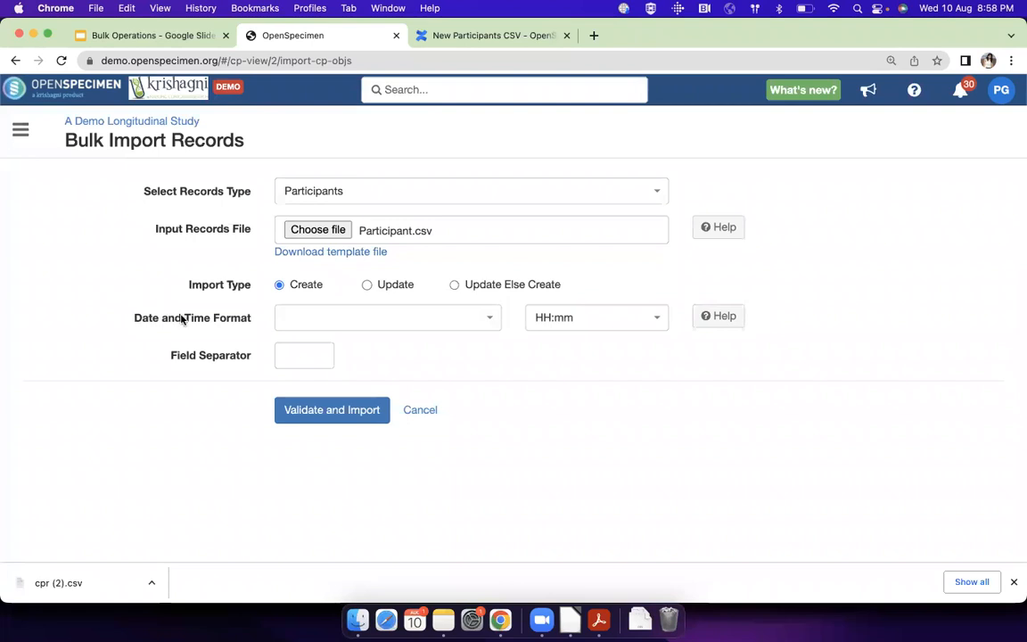
# Switch to Participant.csv in LibreOffice and check the date format used in the Registration Date column
pyautogui.press('super+Tab')
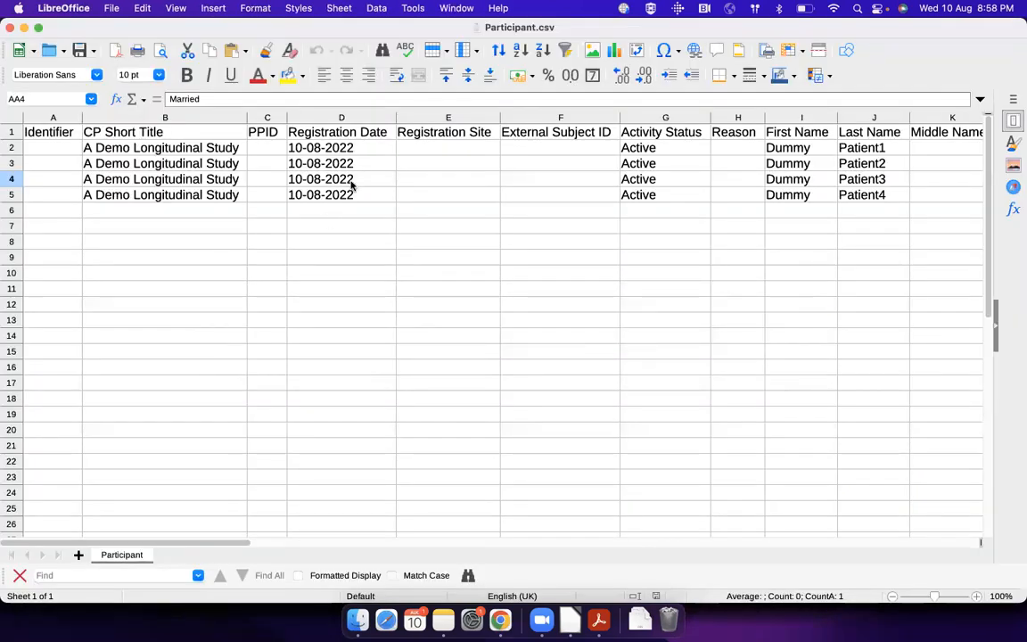
pyautogui.click(343, 150)
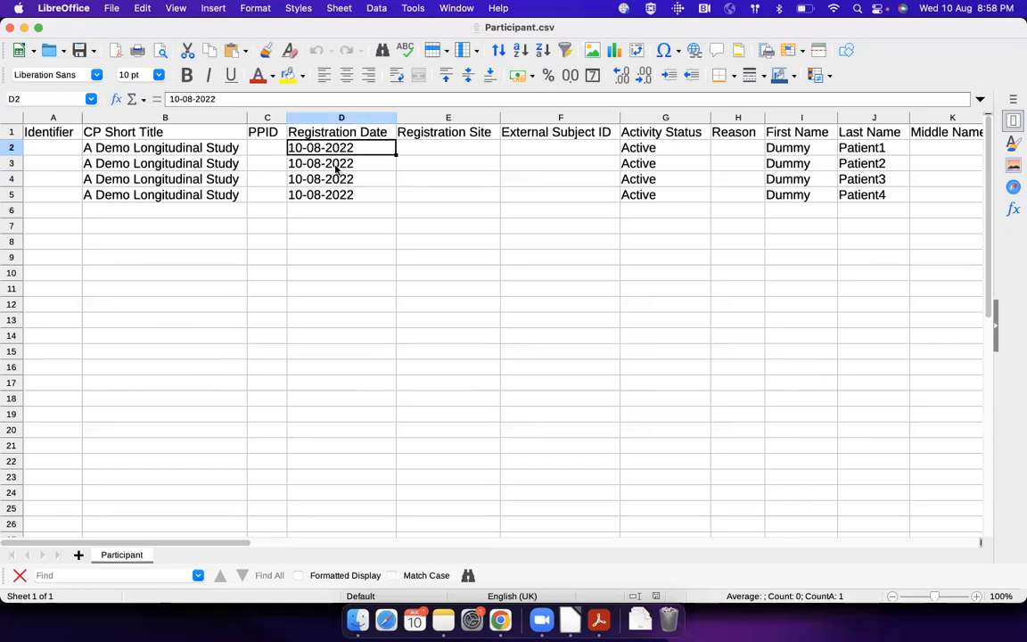
pyautogui.click(341, 119)
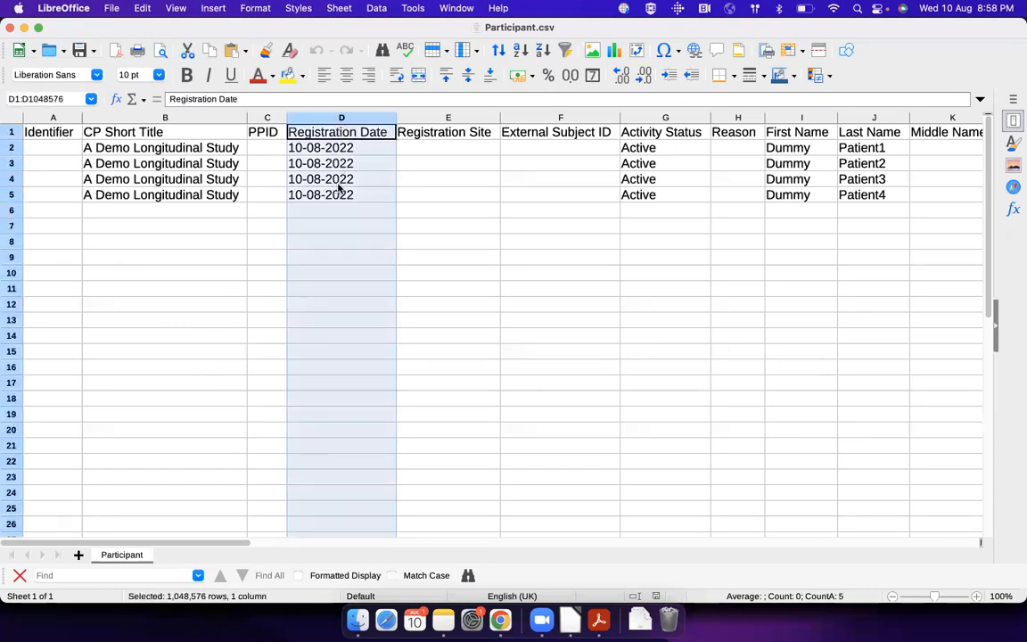
pyautogui.click(319, 148)
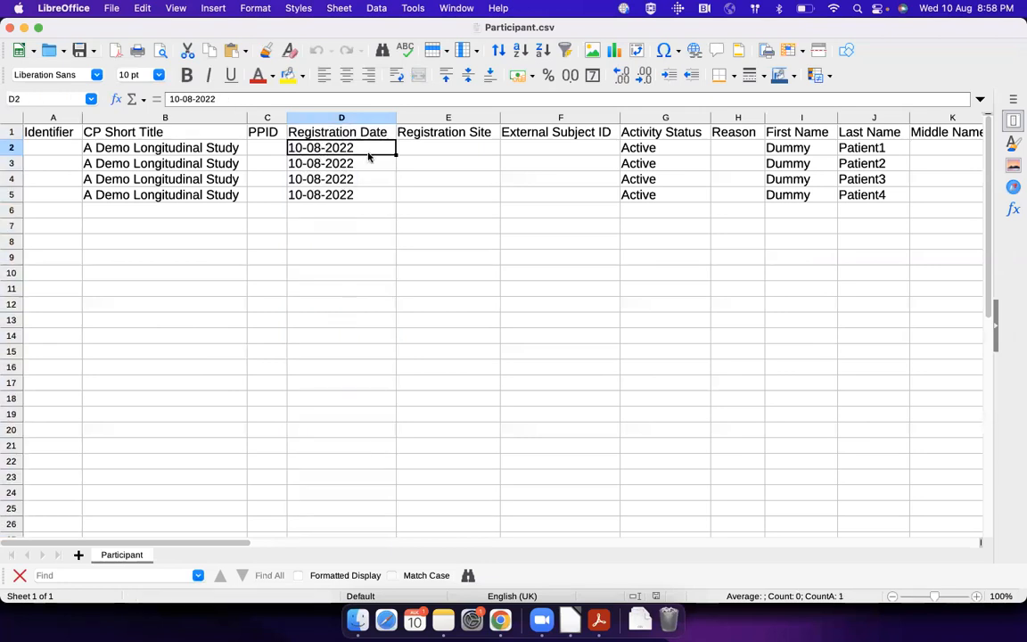
# Switch to OpenSpecimen and set the date format of the participant import to dd-MM-yyyy
pyautogui.press('super+Tab')
pyautogui.click(332, 323)
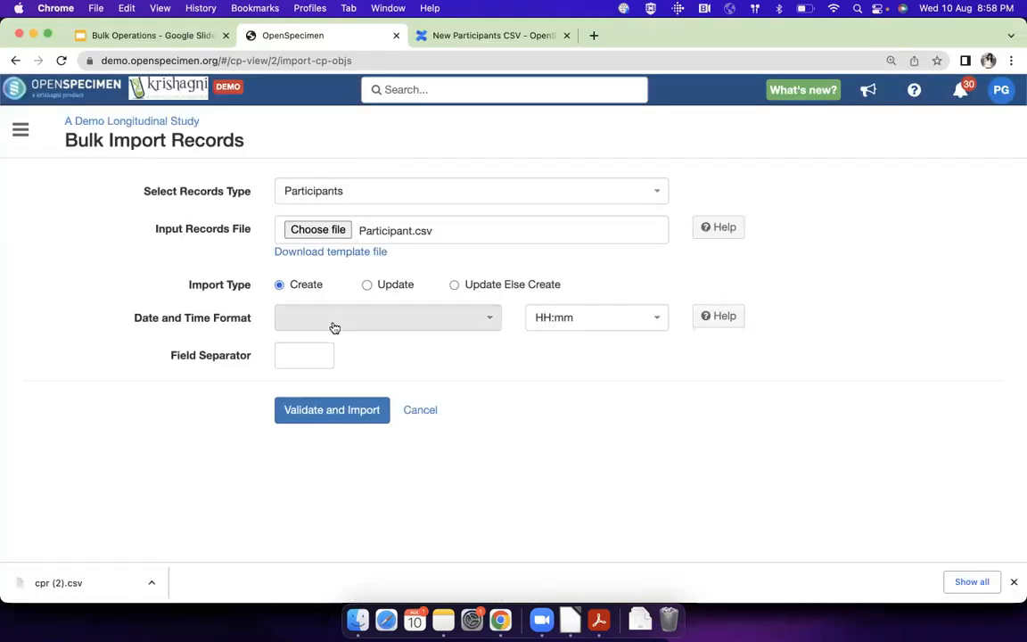
pyautogui.scroll(-3, 352, 463)
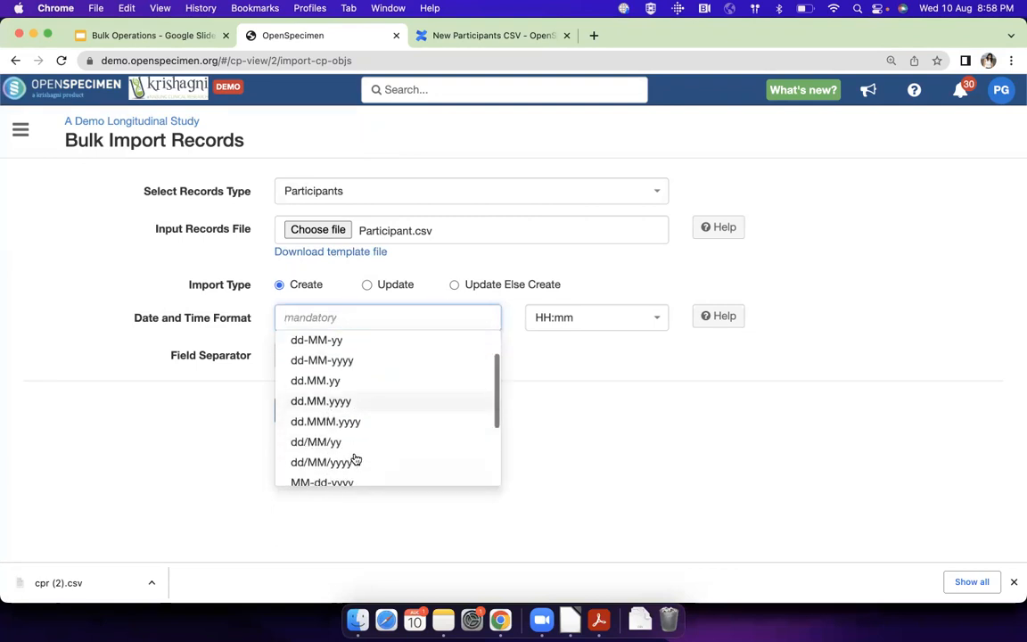
pyautogui.scroll(-3, 354, 458)
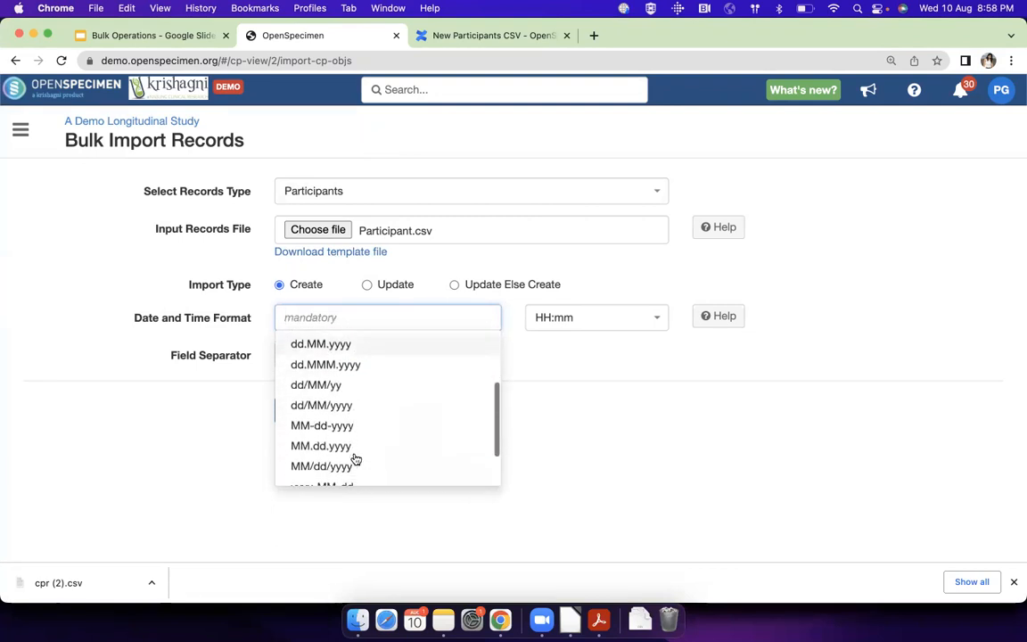
pyautogui.scroll(-1, 354, 458)
pyautogui.scroll(3, 355, 458)
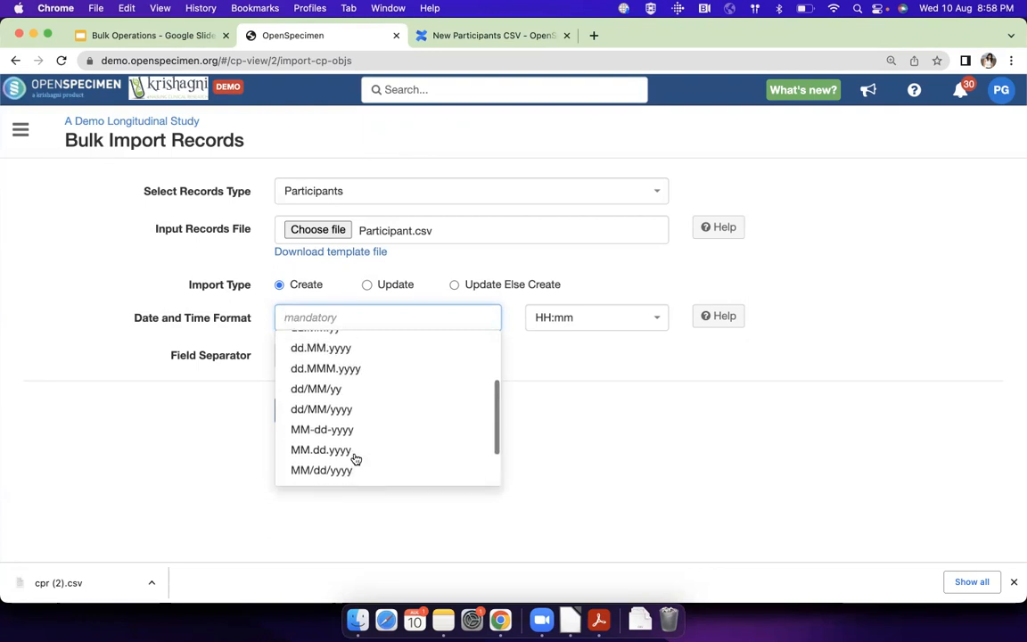
pyautogui.scroll(2, 353, 456)
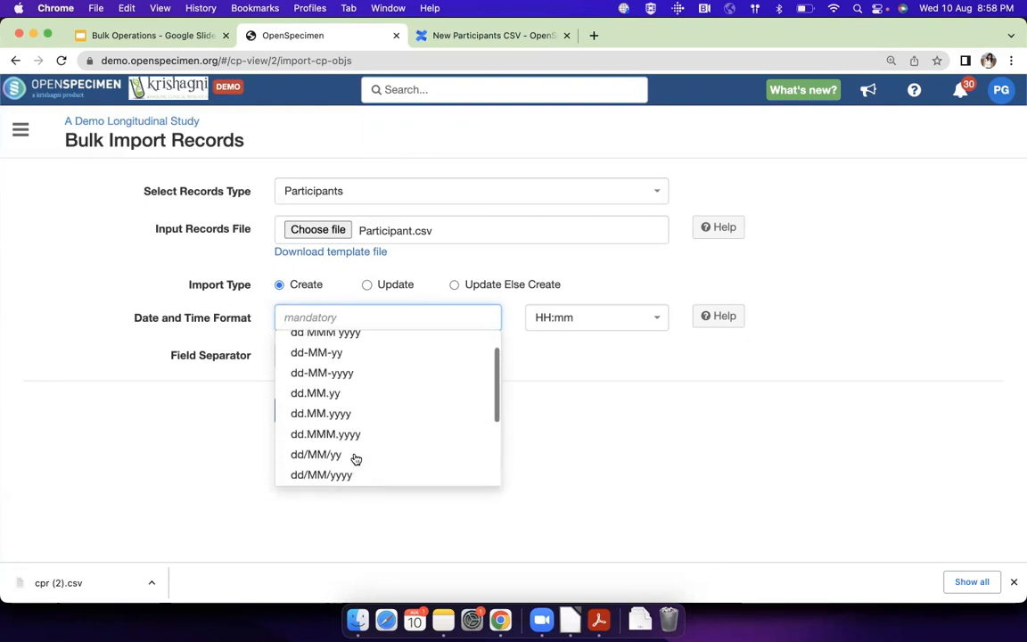
pyautogui.click(347, 376)
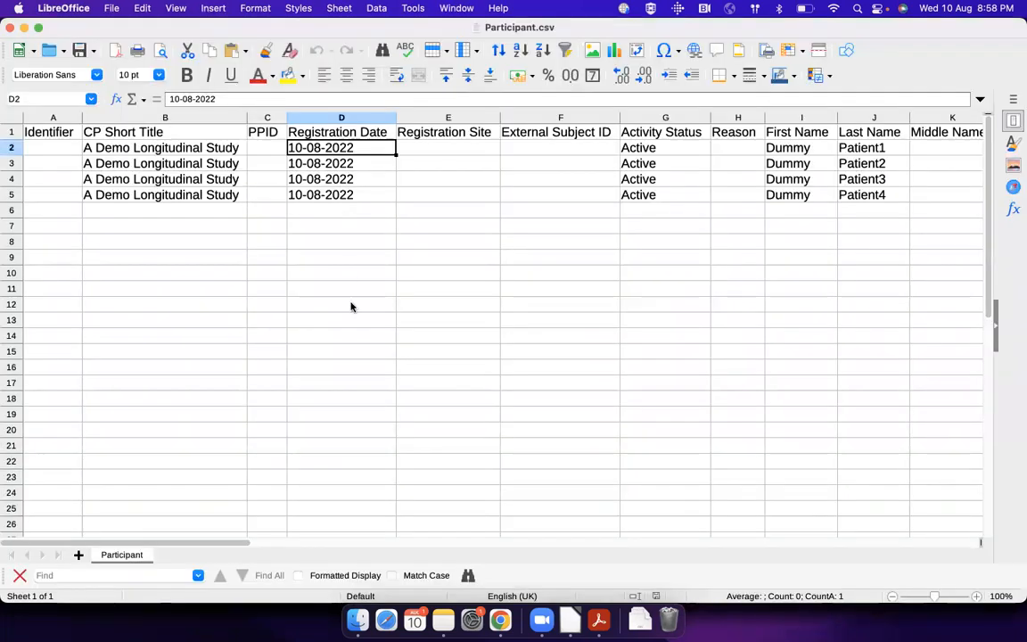
# Validate and import Participant.csv in OpenSpecimen, and highlight the new import job's success count
pyautogui.press('super+Tab')
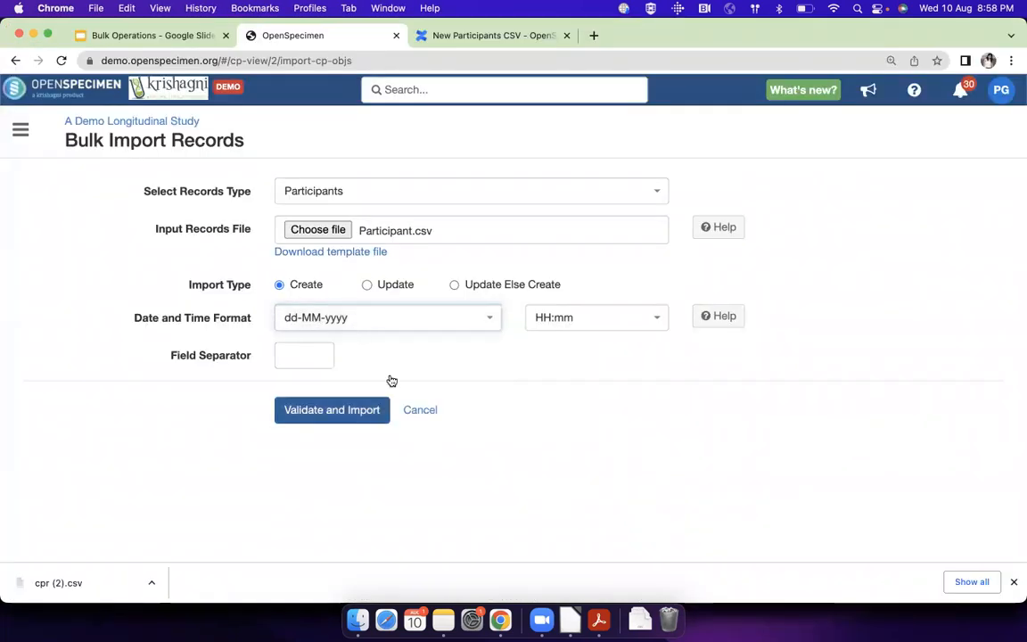
pyautogui.click(335, 417)
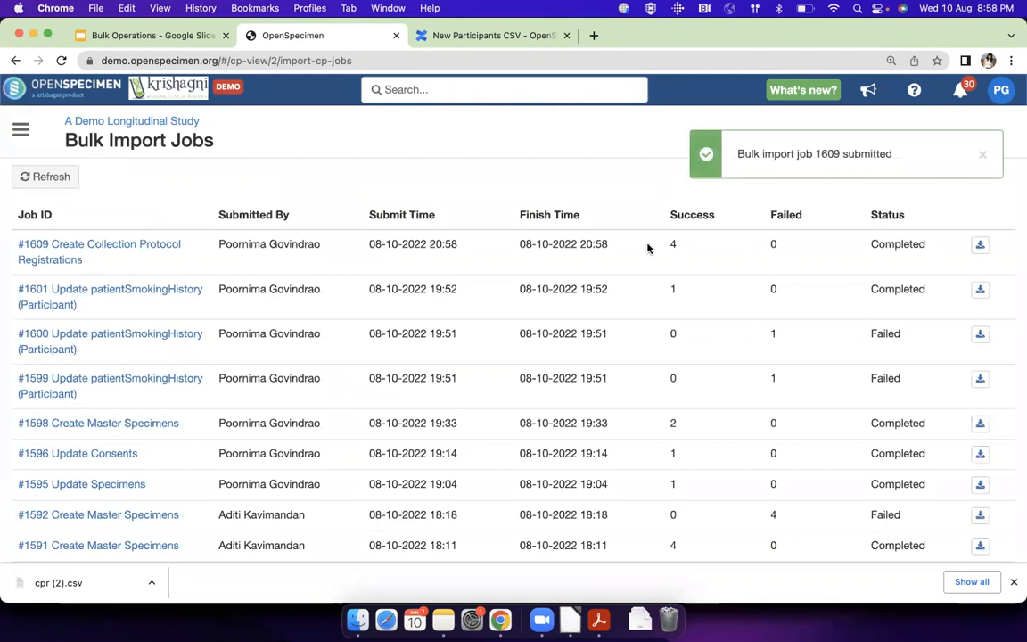
pyautogui.moveTo(669, 245); pyautogui.dragTo(682, 249)
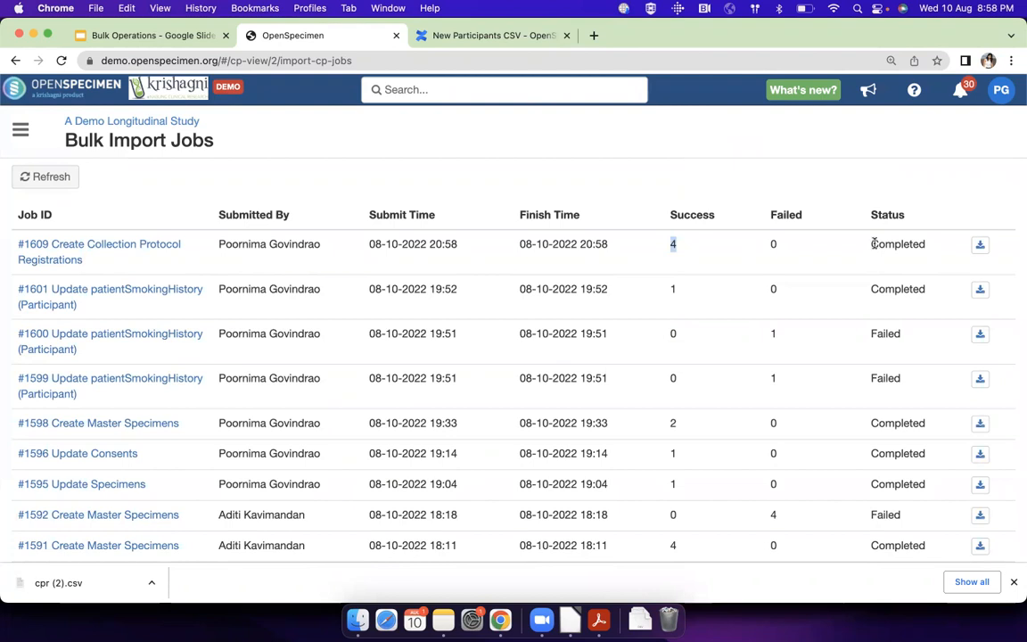
# Open the participants list of A Demo Longitudinal Study, compare it with the names in Participant.csv, and open the first imported participant's record
pyautogui.click(183, 124)
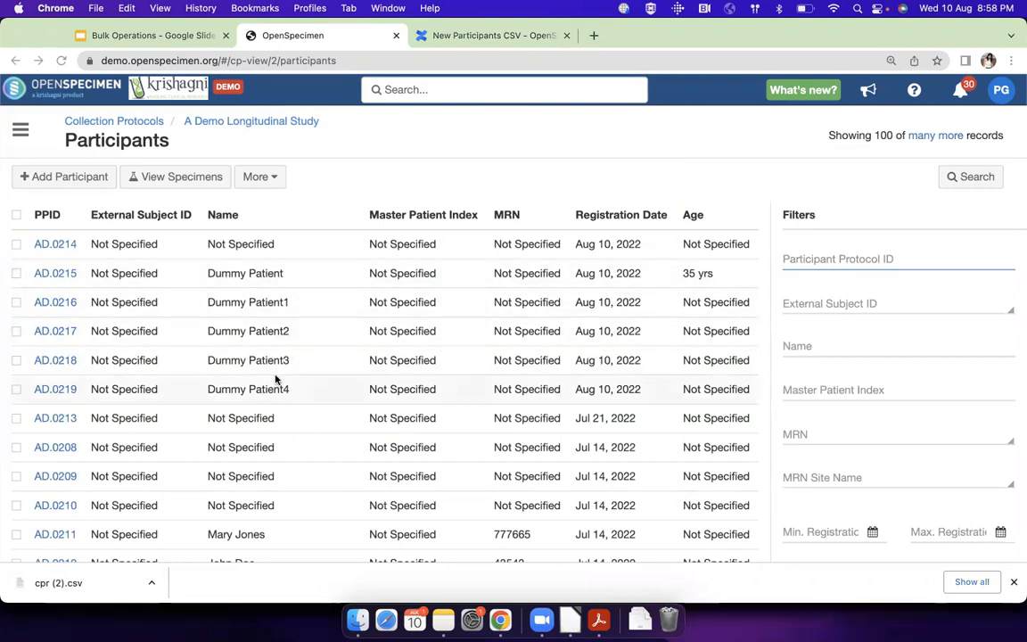
pyautogui.press('super+Tab')
pyautogui.moveTo(789, 148); pyautogui.dragTo(848, 202)
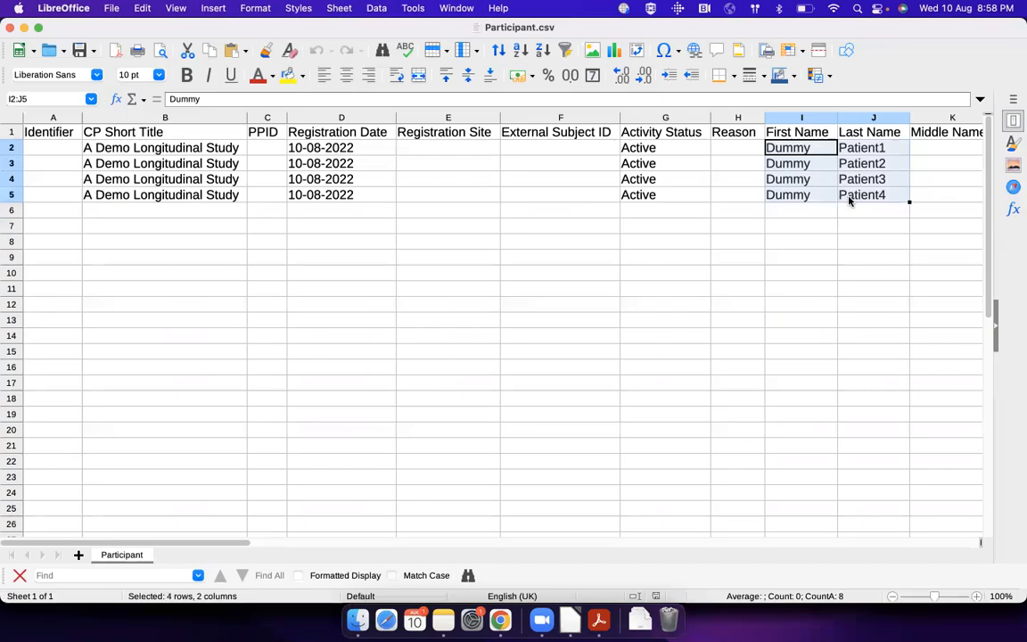
pyautogui.press('super+Tab')
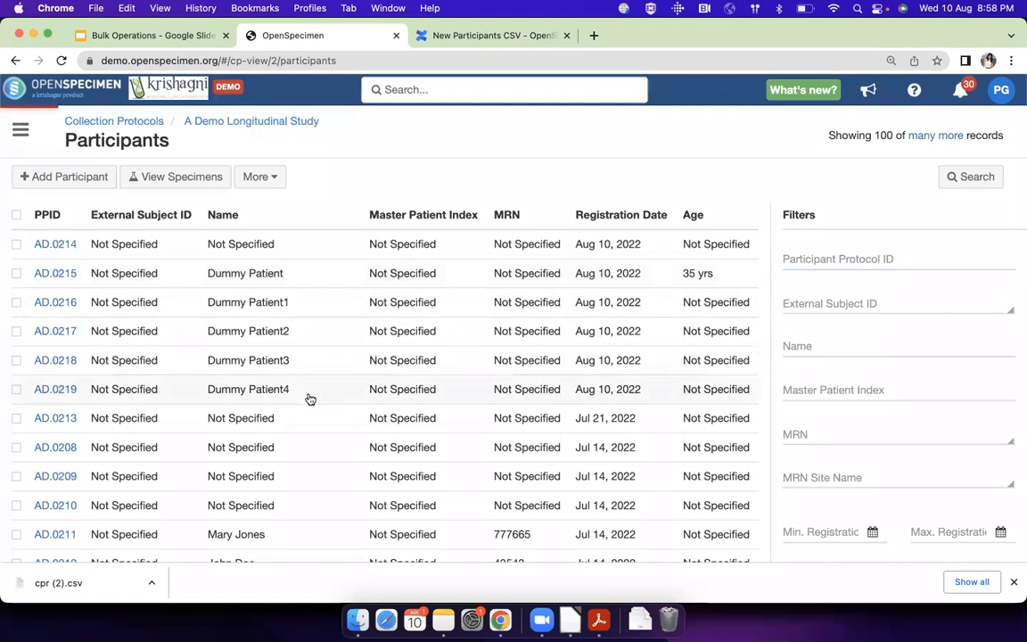
pyautogui.click(309, 397)
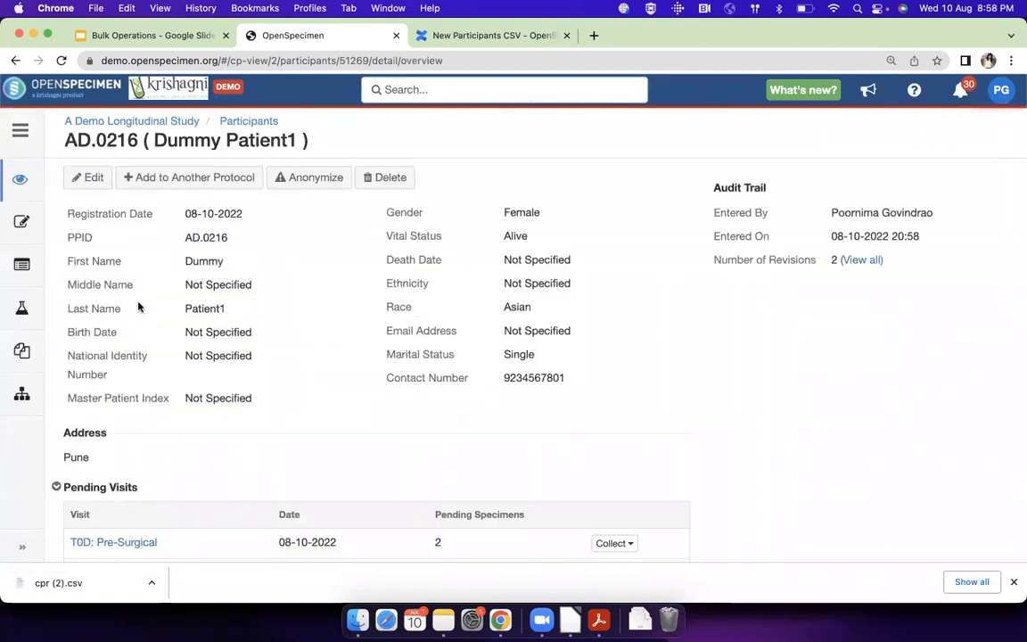
# Highlight the imported participant's last name, gender, race, marital status, contact number and address on the overview page
pyautogui.moveTo(185, 309); pyautogui.dragTo(254, 309)
pyautogui.moveTo(387, 234)
pyautogui.mouseDown()
pyautogui.moveTo(538, 233)
pyautogui.moveTo(463, 215)
pyautogui.moveTo(384, 245)
pyautogui.mouseUp()
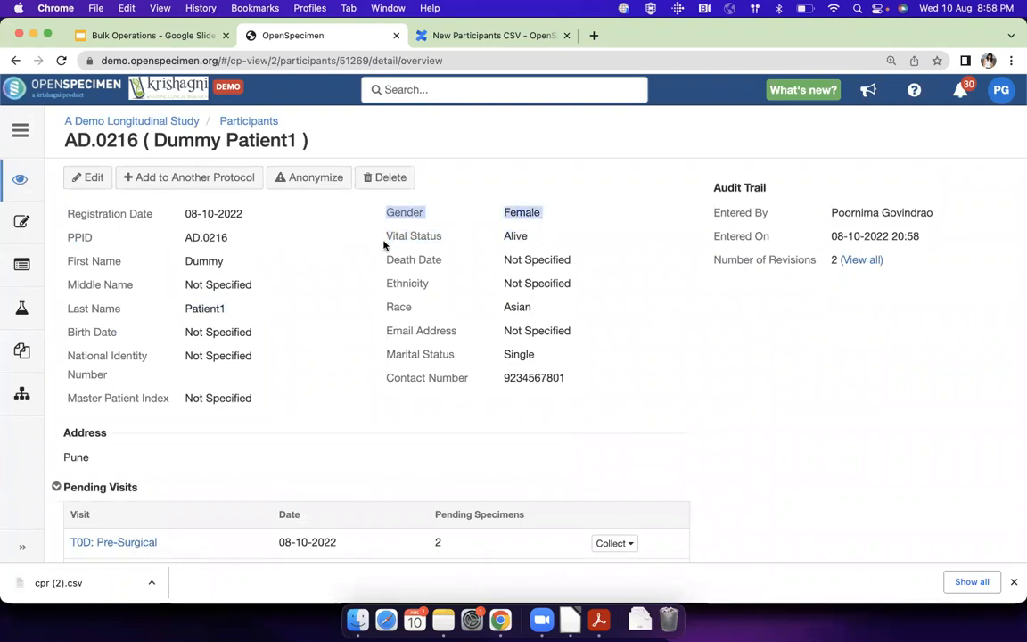
pyautogui.moveTo(385, 314); pyautogui.dragTo(561, 314)
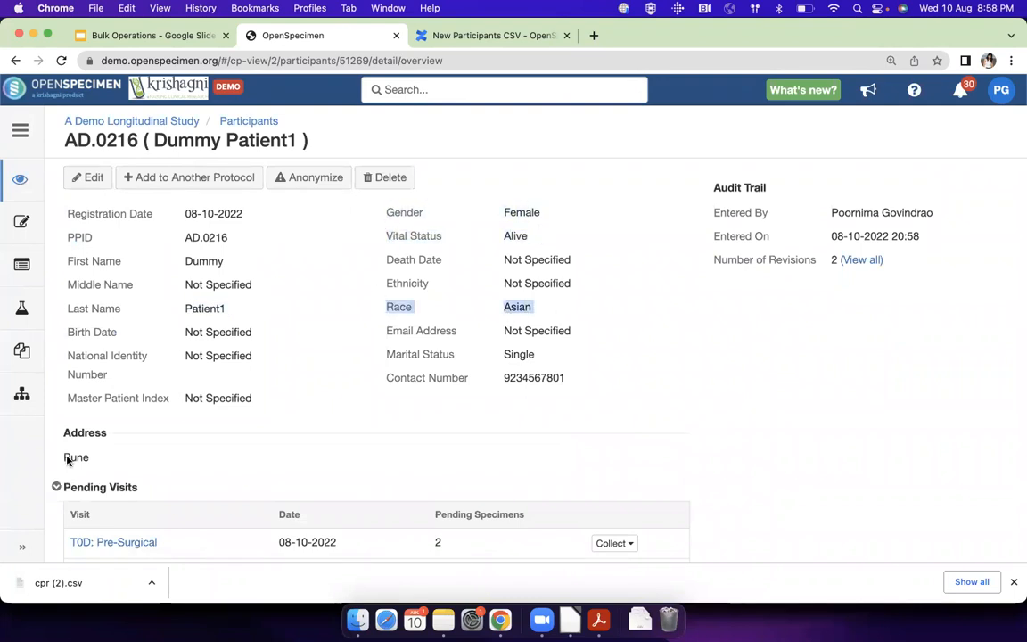
pyautogui.moveTo(379, 354); pyautogui.dragTo(571, 383)
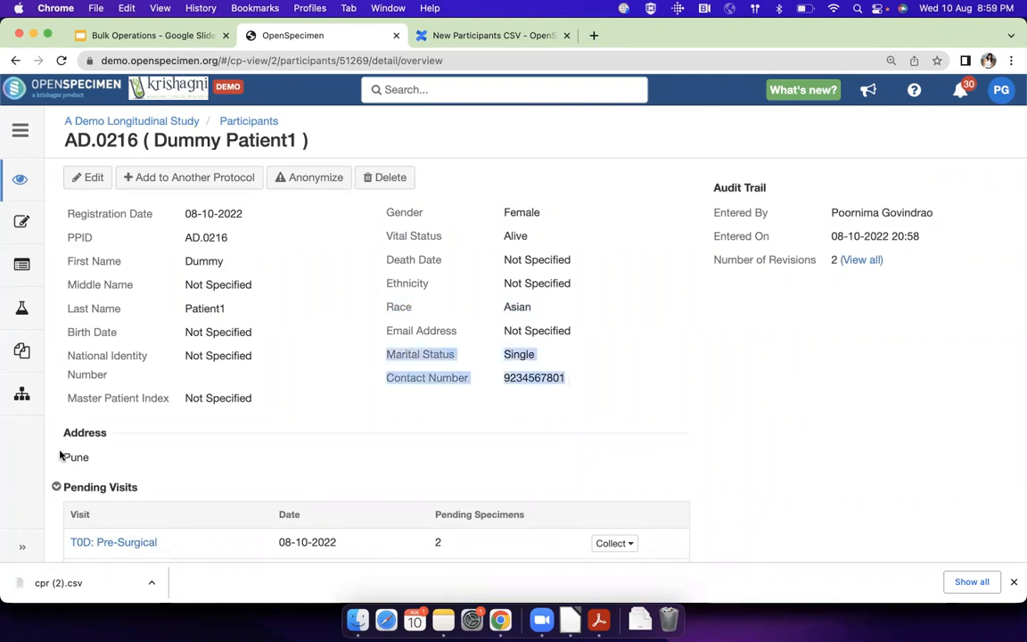
pyautogui.moveTo(62, 456); pyautogui.dragTo(90, 458)
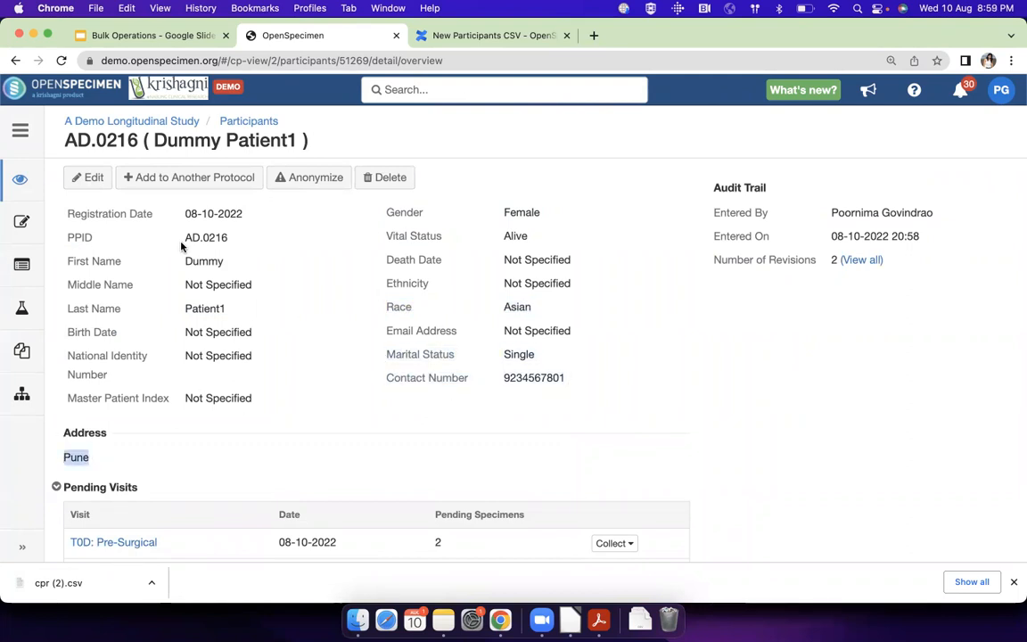
# Return to the study's participants list in OpenSpecimen, and switch to the Google Slides presentation to show the Demo - 2 Master specimen template slide
pyautogui.press('super+Tab')
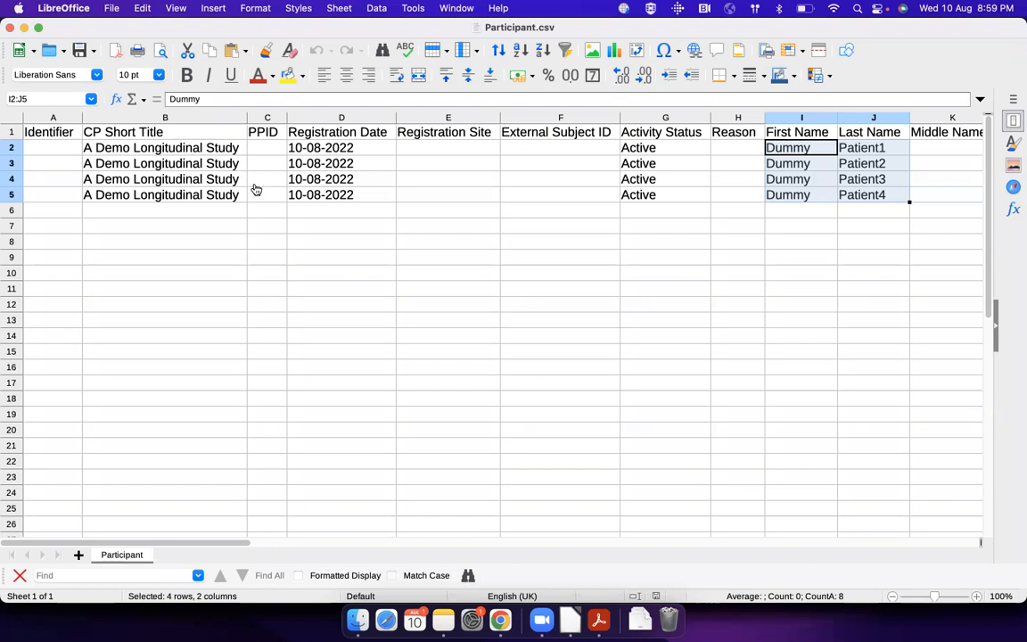
pyautogui.press('super+Tab')
pyautogui.click(254, 130)
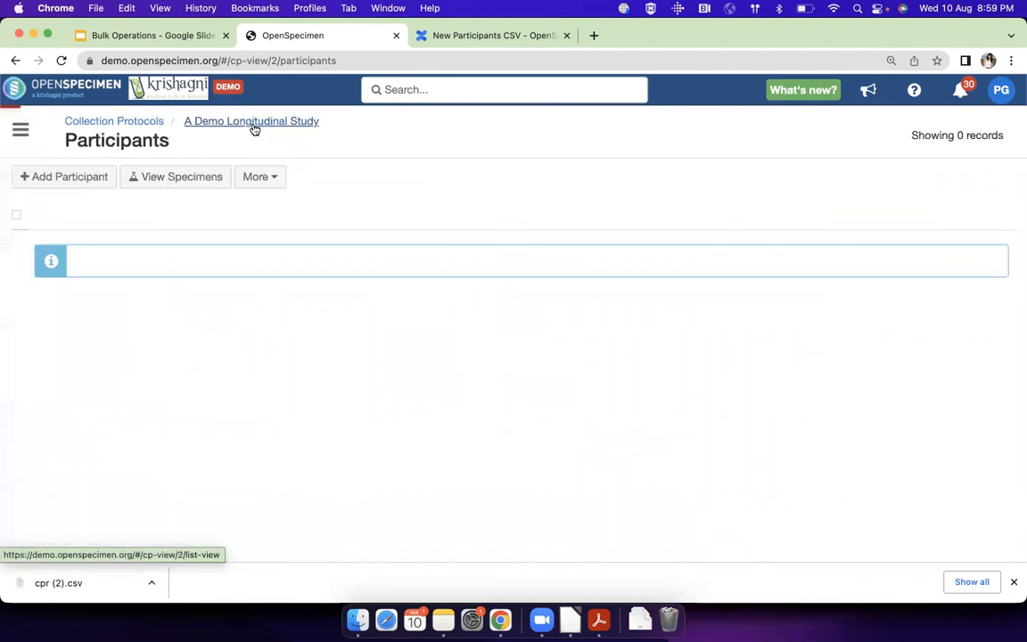
pyautogui.click(183, 38)
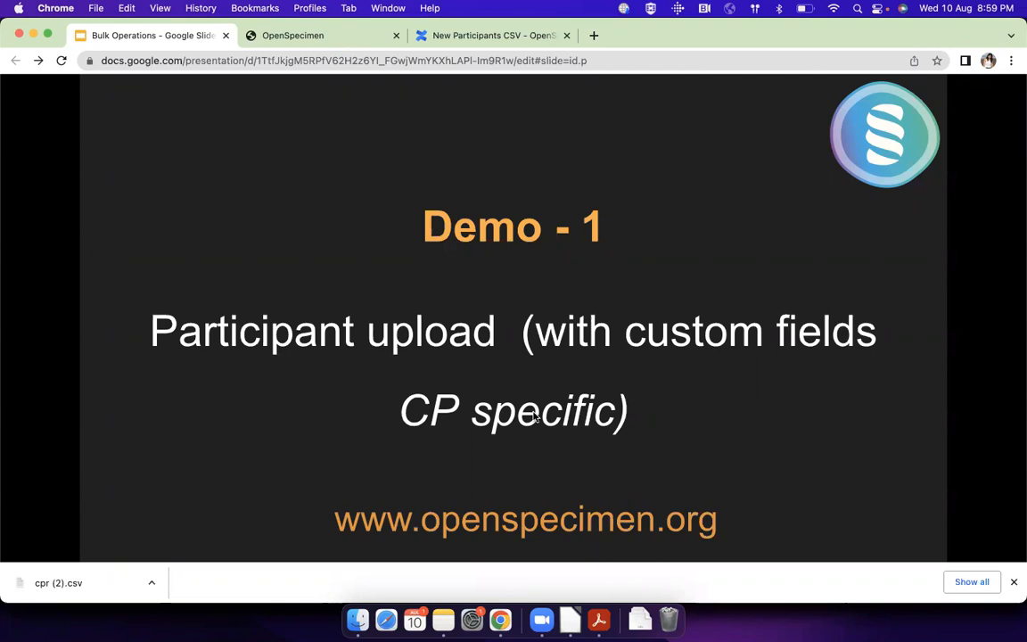
pyautogui.press('Right')
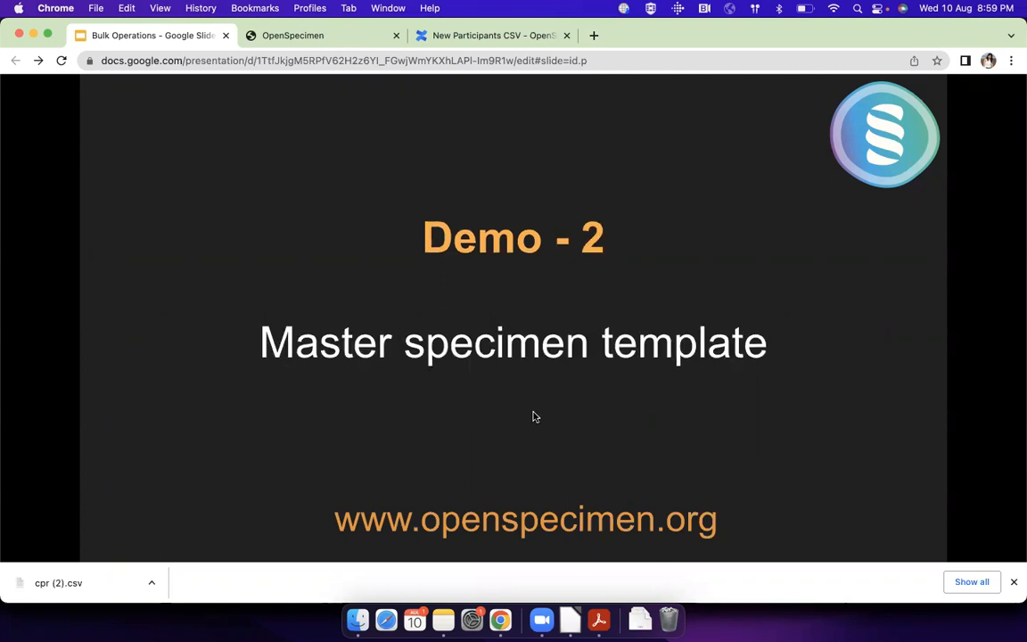
# Switch to OpenSpecimen, open the biospecimen data bulk import from the participants list, and choose Master Specimens as the record type
pyautogui.click(340, 36)
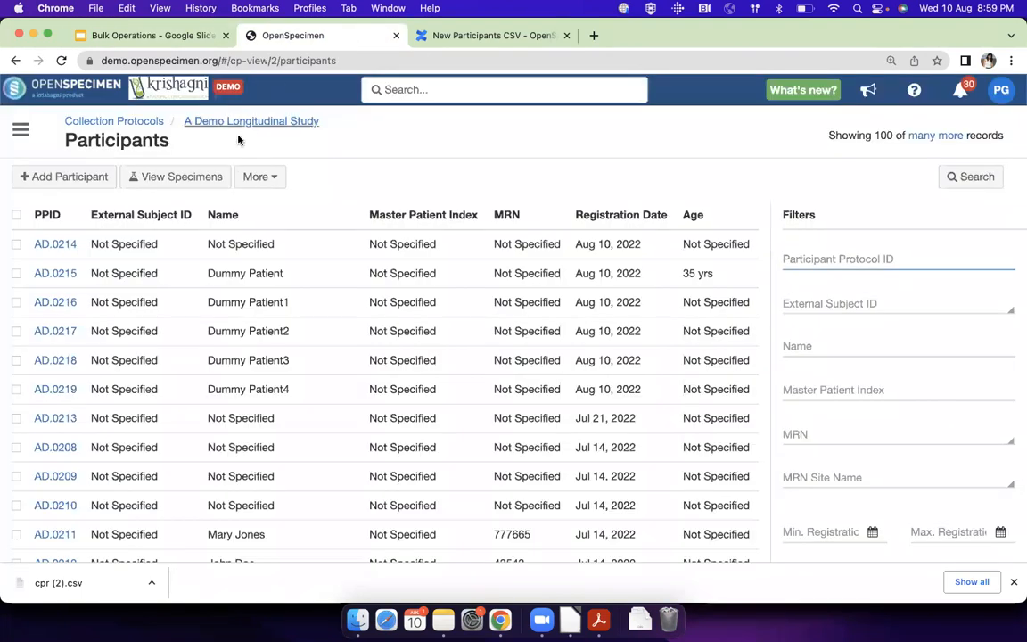
pyautogui.click(270, 179)
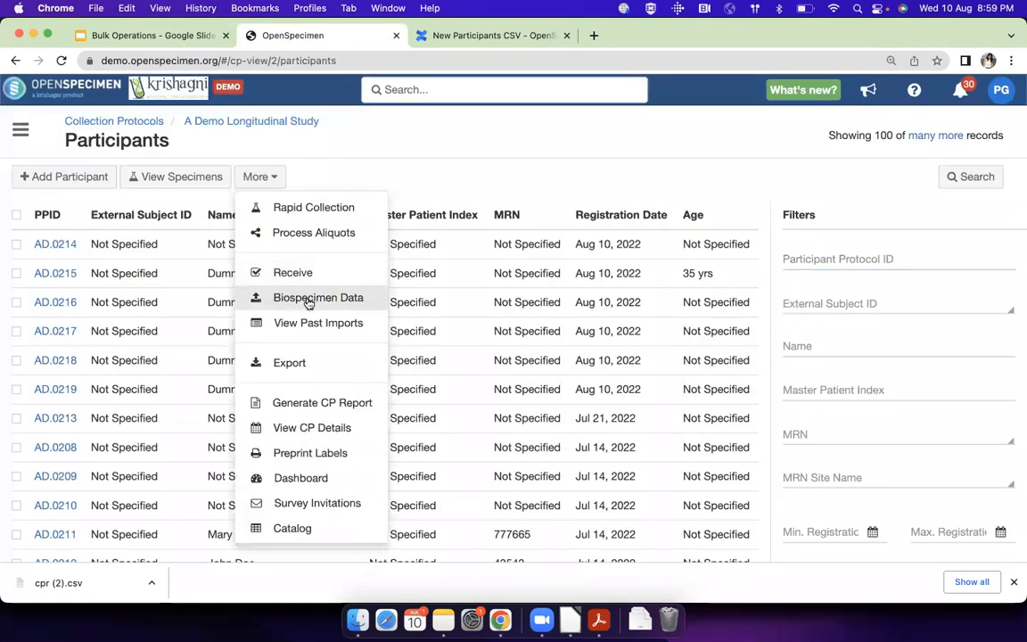
pyautogui.click(308, 299)
pyautogui.click(349, 192)
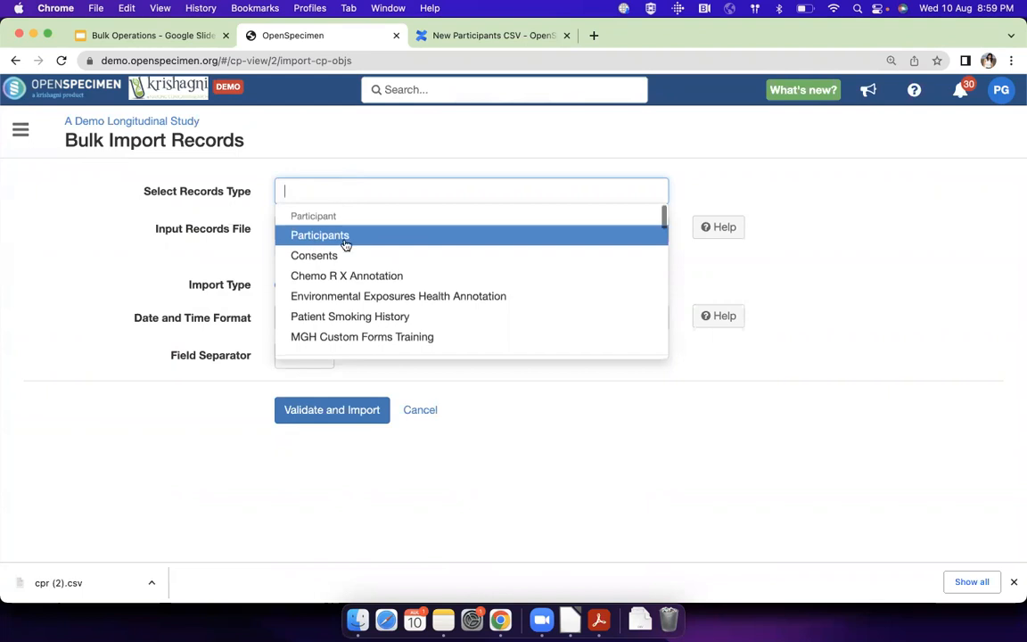
pyautogui.scroll(-3, 346, 240)
pyautogui.scroll(-5, 321, 294)
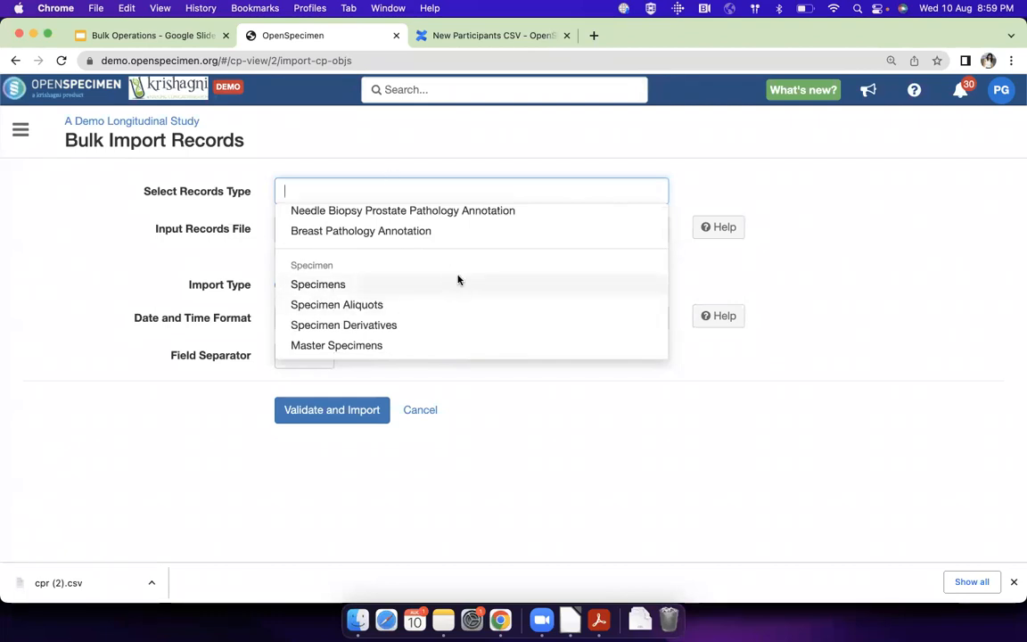
pyautogui.click(322, 347)
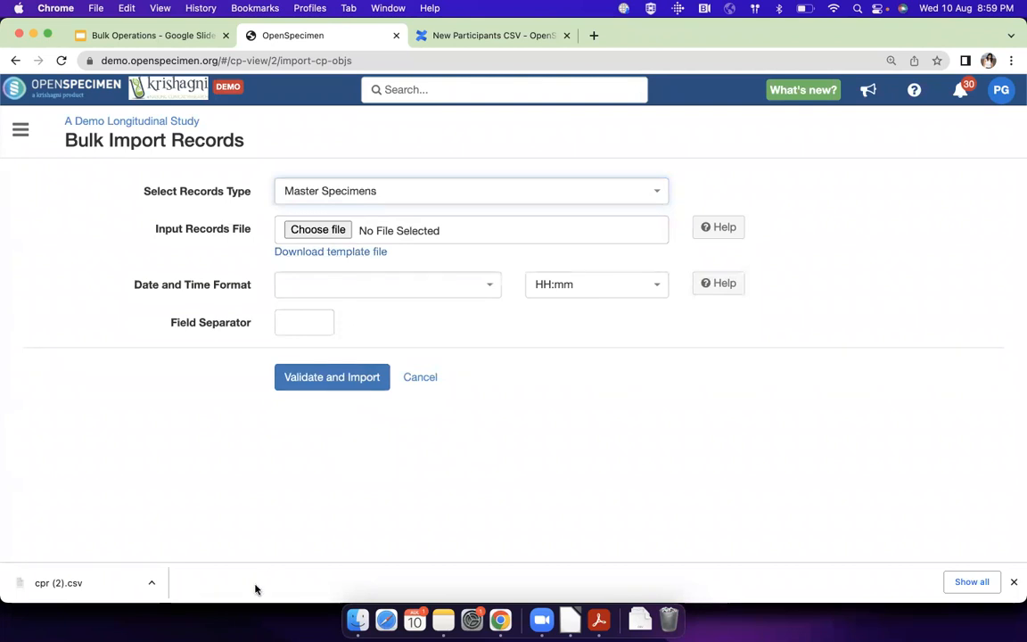
# Switch to Finder and open masterSpecimen.csv from the Webinar folder in LibreOffice, accepting the preset text import options
pyautogui.click(356, 620)
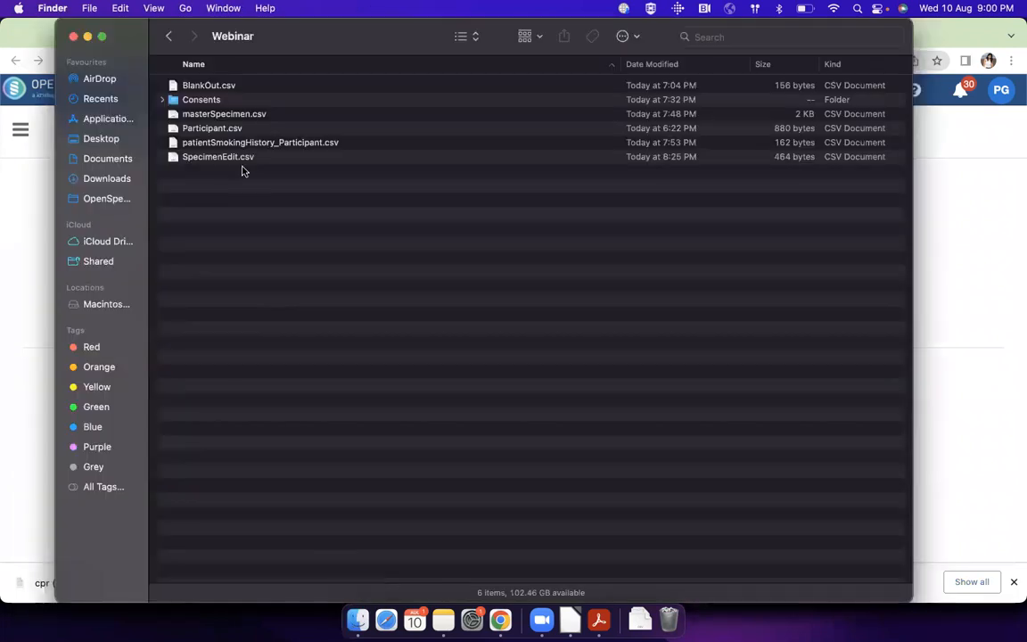
pyautogui.rightClick(221, 114)
pyautogui.moveTo(374, 133)
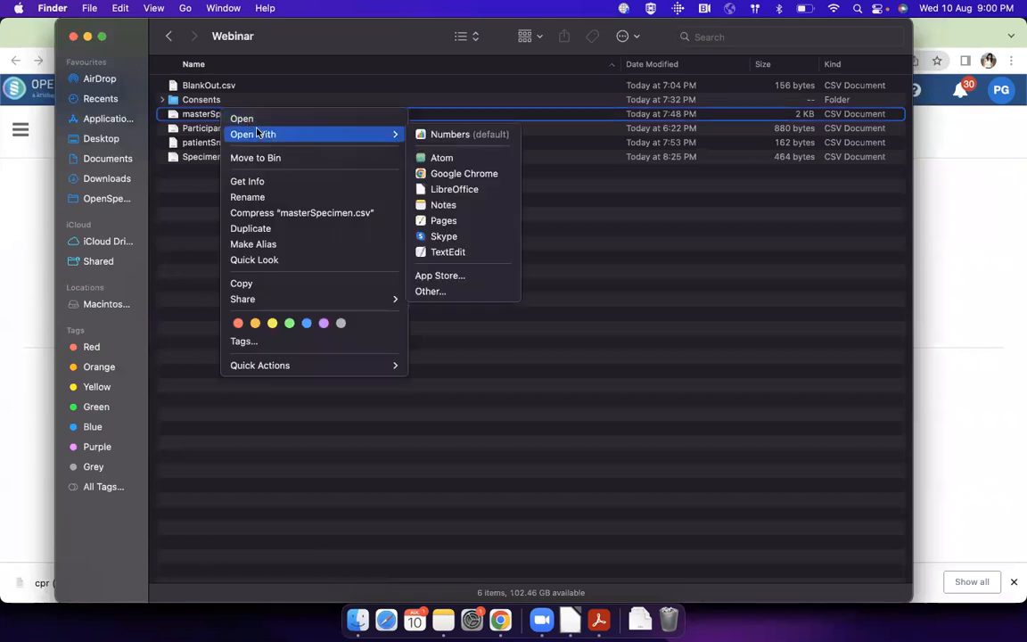
pyautogui.click(463, 189)
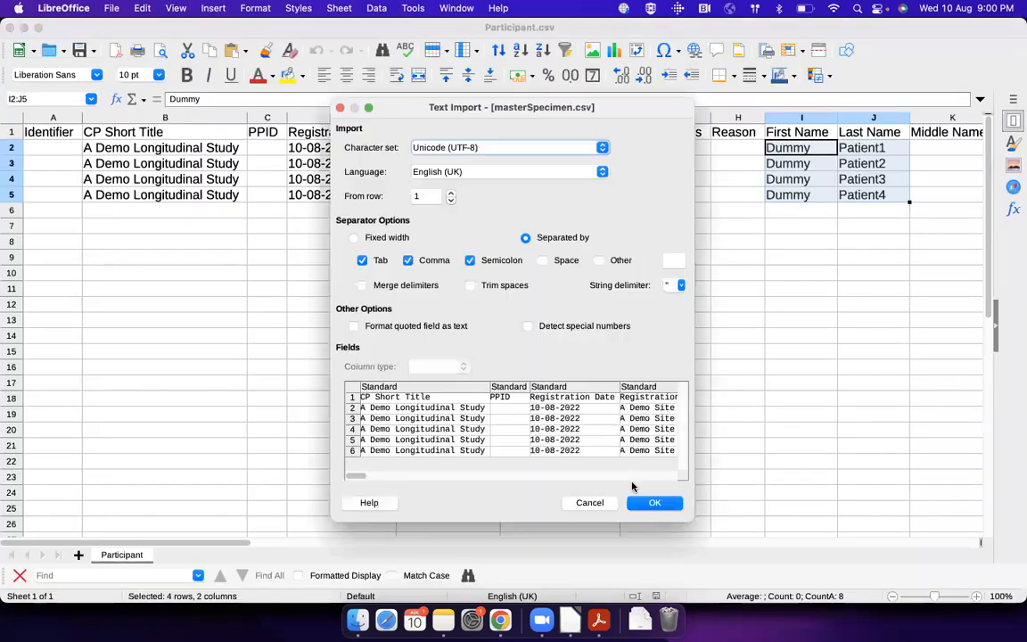
pyautogui.click(653, 502)
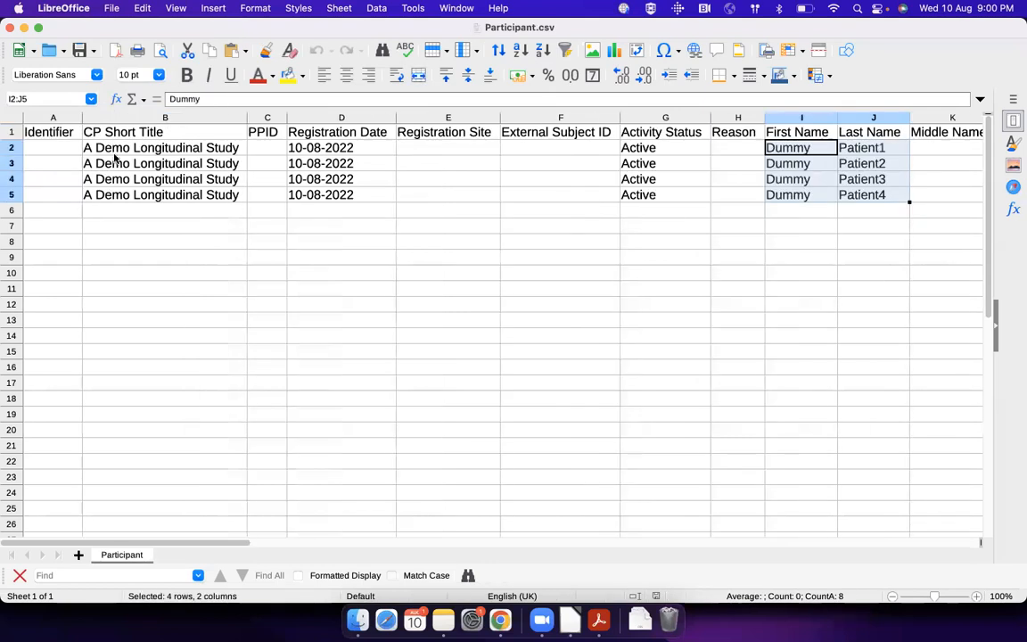
# Close the Participant.csv and SpecimenEdit.csv spreadsheets in LibreOffice
pyautogui.click(8, 28)
pyautogui.click(9, 28)
pyautogui.click(8, 27)
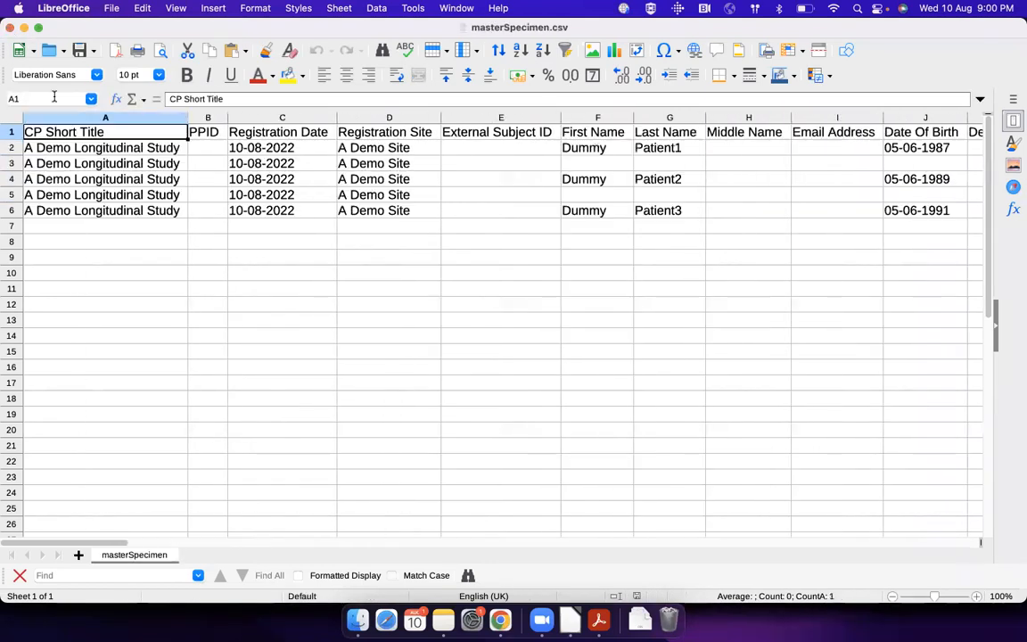
pyautogui.press('super+grave')
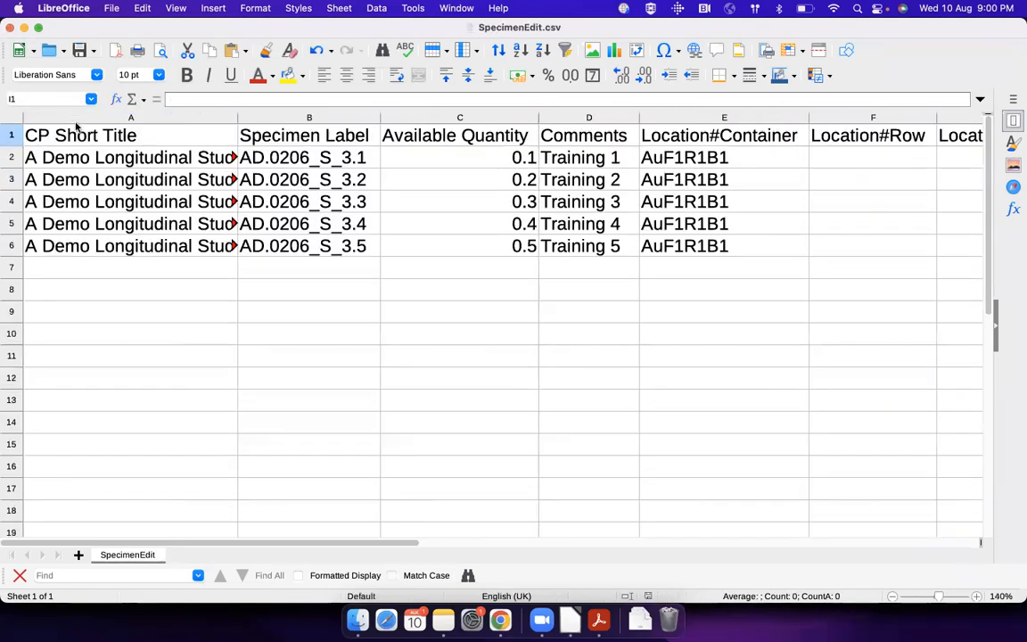
pyautogui.click(10, 28)
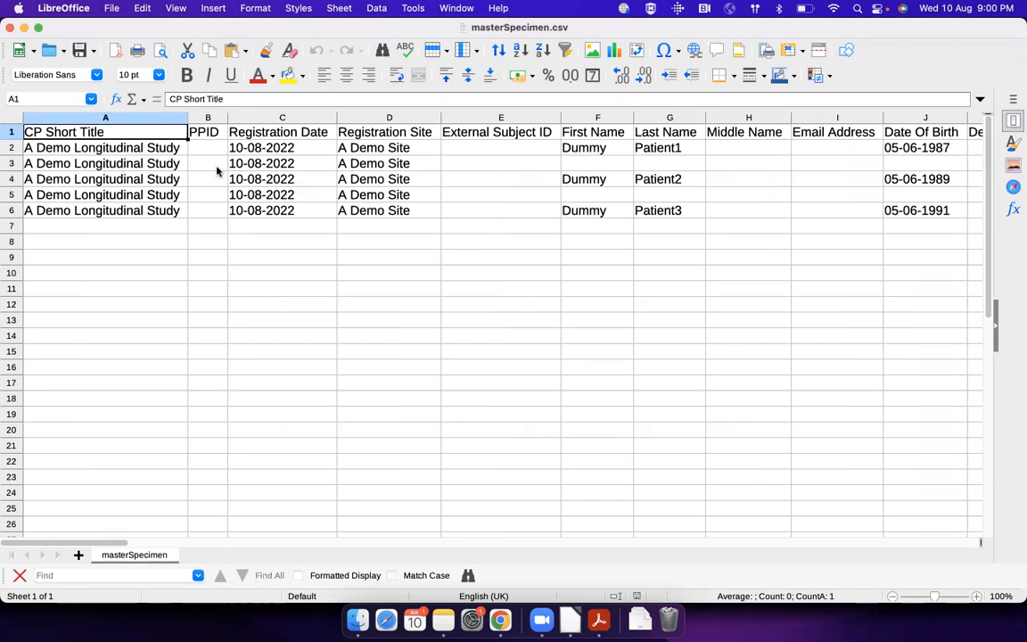
# Look over all the columns of masterSpecimen.csv, from the participant fields through the visit and specimen fields
pyautogui.hscroll(4, 216, 171)
pyautogui.hscroll(5, 217, 171)
pyautogui.hscroll(8, 216, 171)
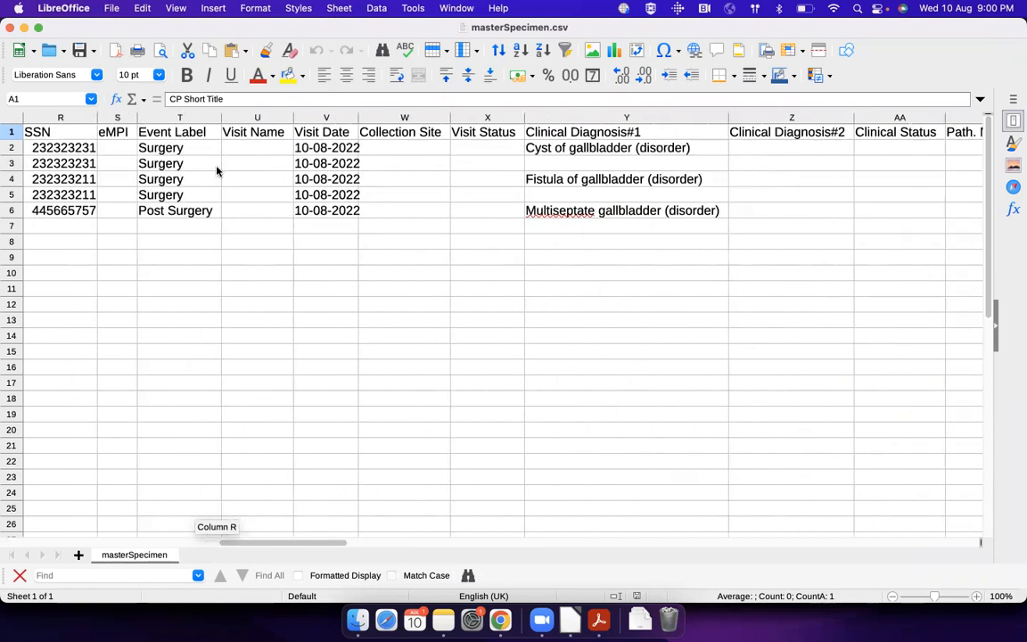
pyautogui.hscroll(13, 217, 171)
pyautogui.hscroll(4, 216, 171)
pyautogui.hscroll(3, 216, 171)
pyautogui.hscroll(-20, 216, 171)
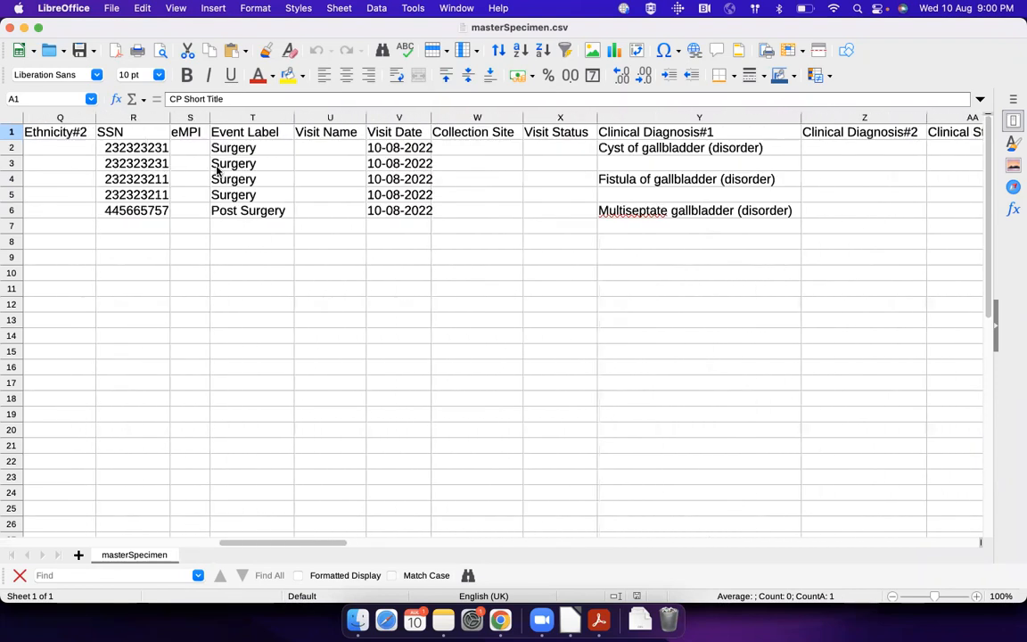
pyautogui.hscroll(-16, 217, 171)
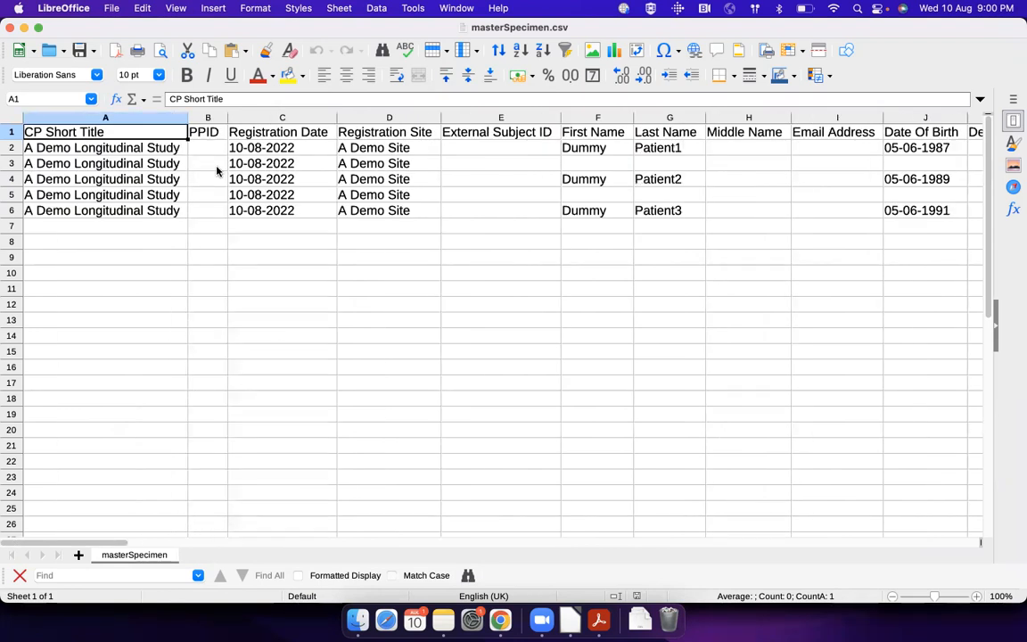
# Inspect the PPID column and the First Name cells in the first two data rows of masterSpecimen.csv
pyautogui.click(209, 117)
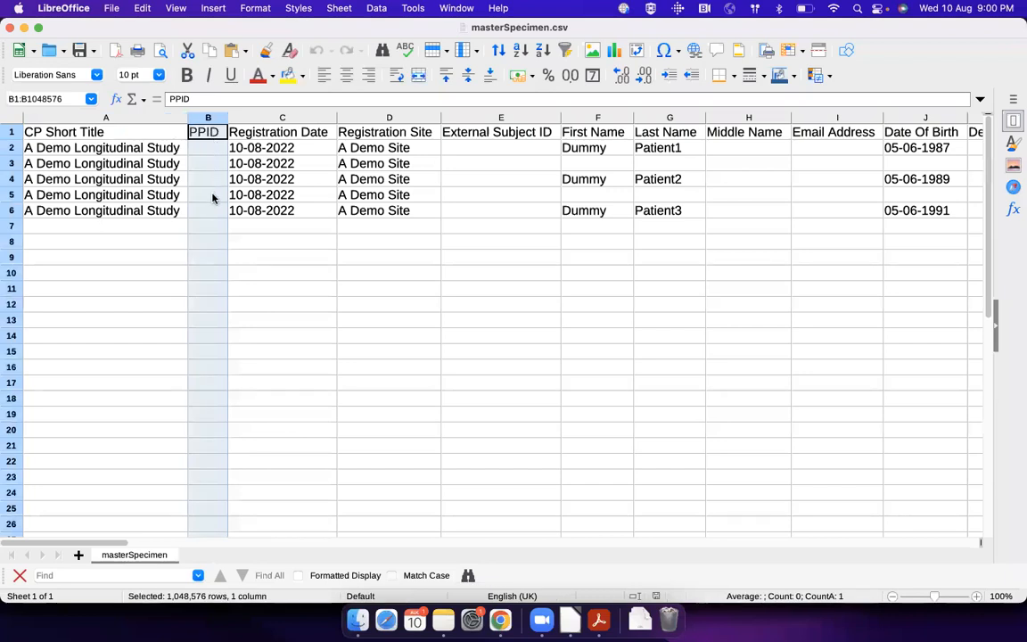
pyautogui.click(214, 195)
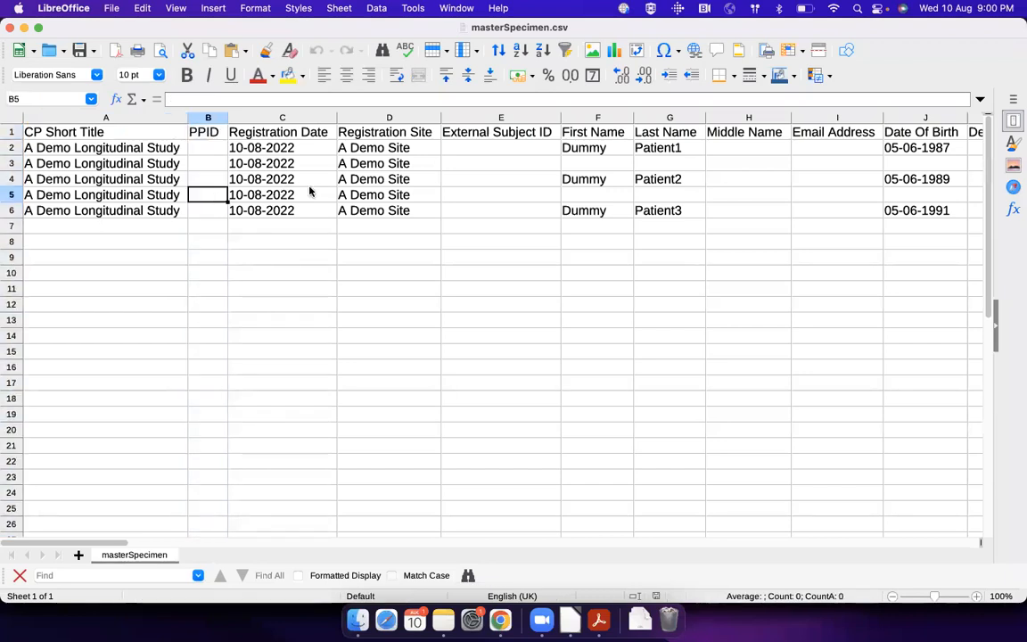
pyautogui.click(594, 150)
pyautogui.click(618, 164)
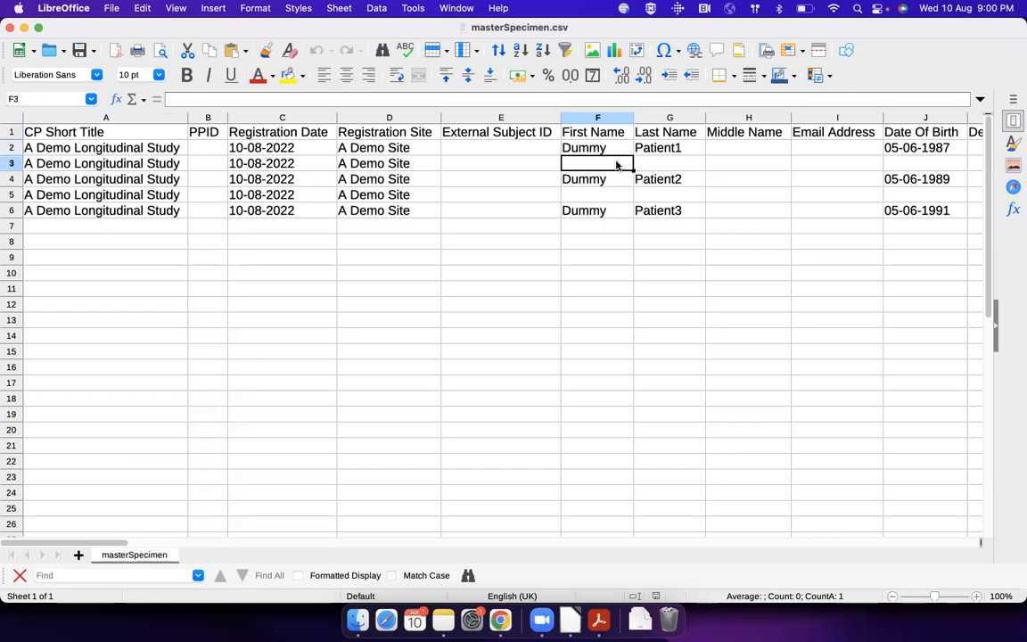
pyautogui.click(602, 150)
pyautogui.hscroll(5, 606, 165)
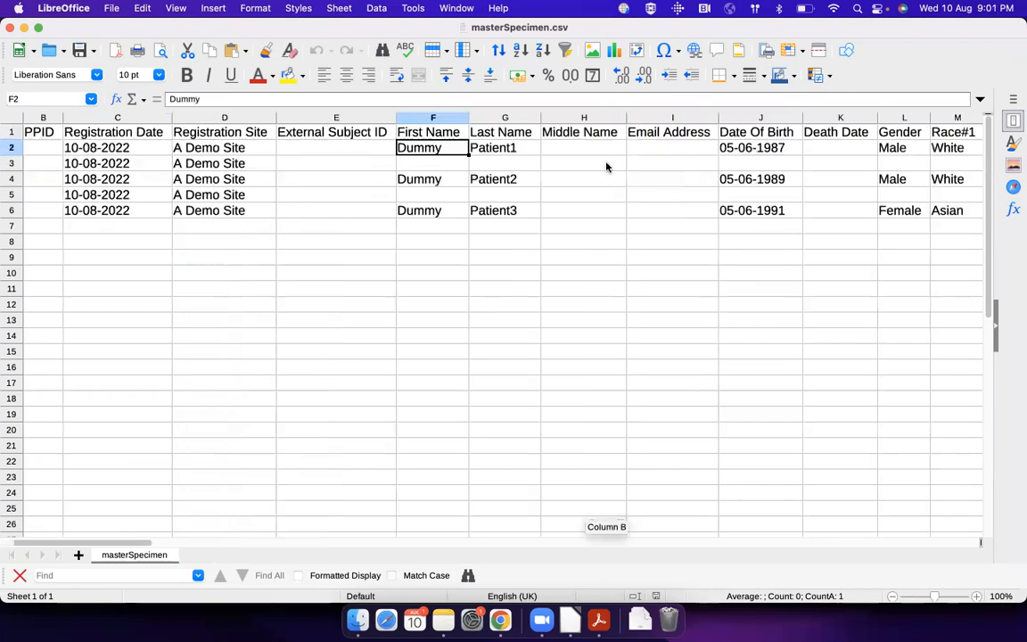
# Compare the SSN cells in rows 2 to 5 to see which specimen rows belong to the same participant
pyautogui.hscroll(1, 606, 166)
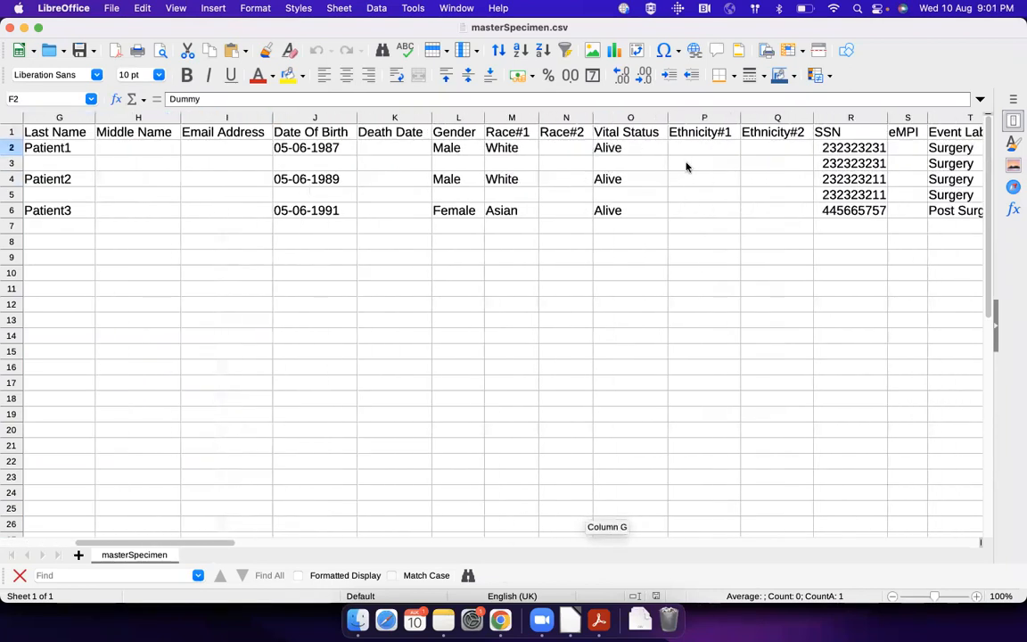
pyautogui.click(851, 164)
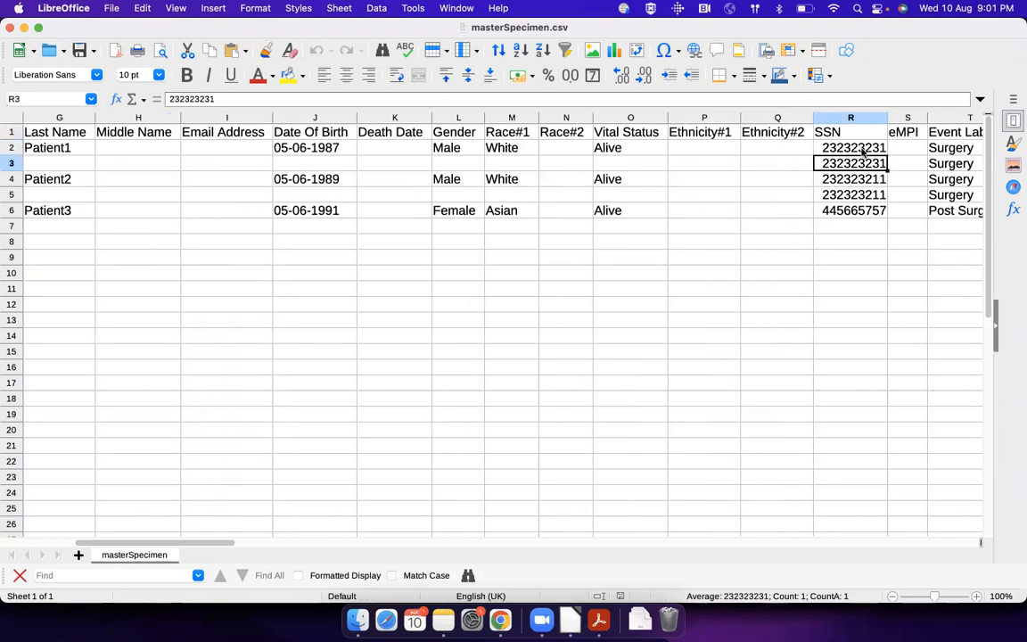
pyautogui.click(861, 148)
pyautogui.click(861, 164)
pyautogui.click(861, 179)
pyautogui.click(863, 196)
pyautogui.moveTo(861, 148); pyautogui.dragTo(861, 191)
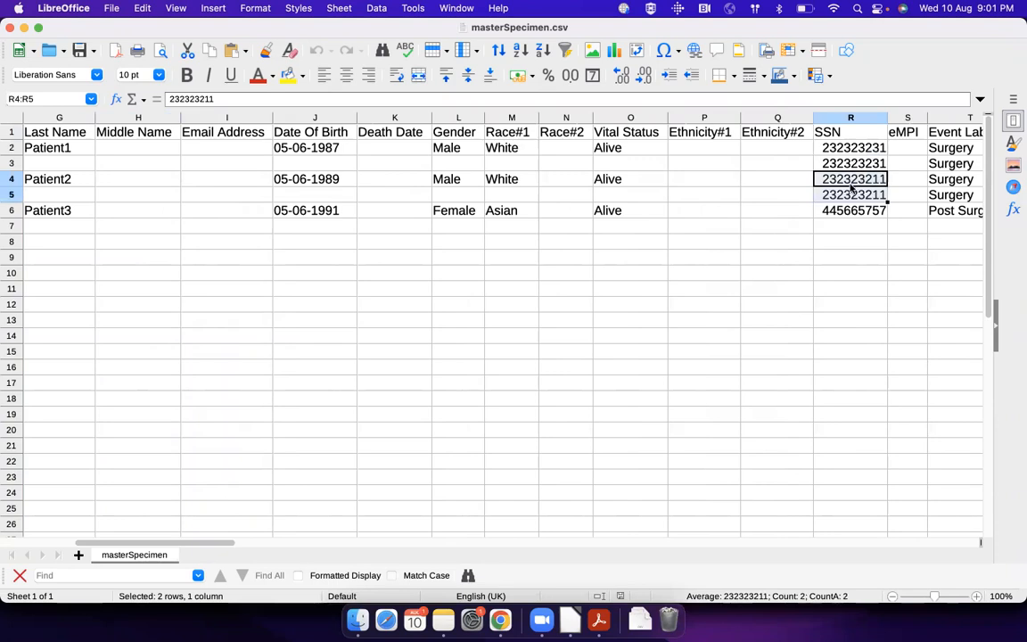
pyautogui.click(11, 149)
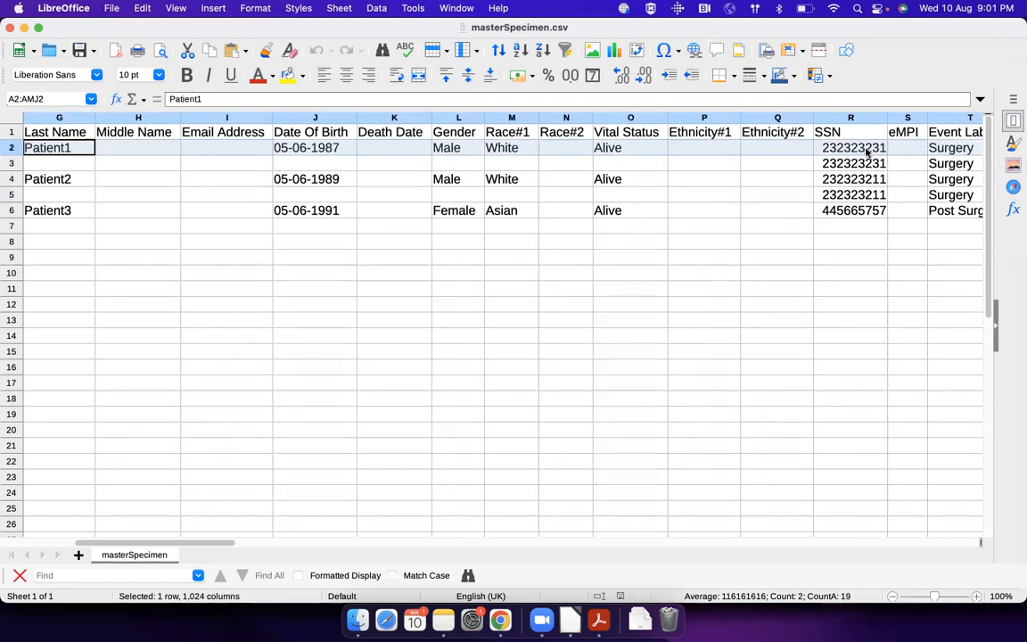
pyautogui.click(855, 165)
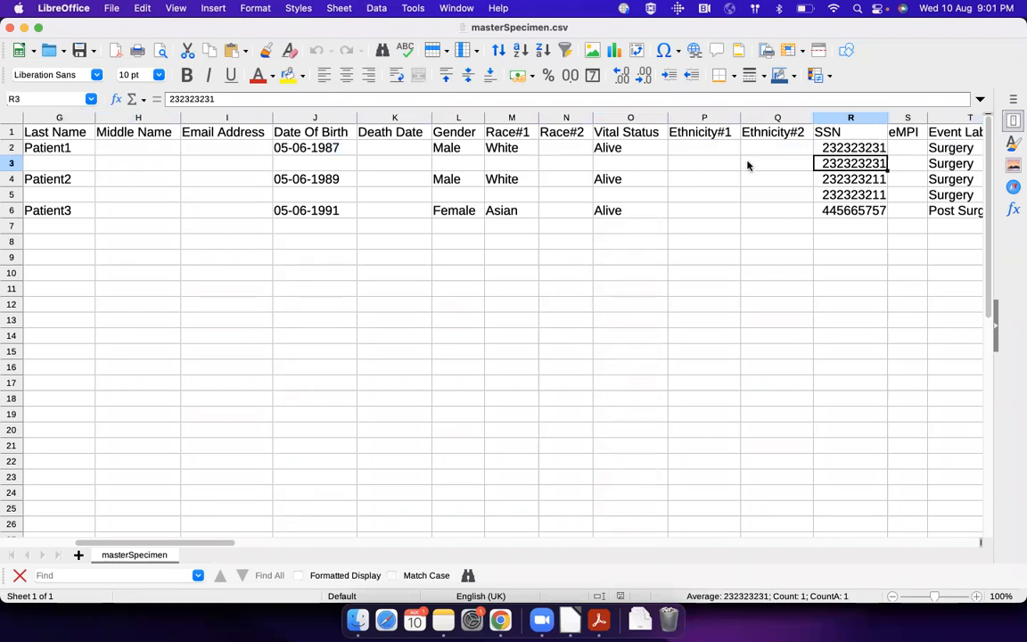
# Review the visit, Clinical Diagnosis and Specimen Requirement Code columns, and recheck the participant demographics and the SSN cells in rows 2 to 4
pyautogui.hscroll(15, 747, 165)
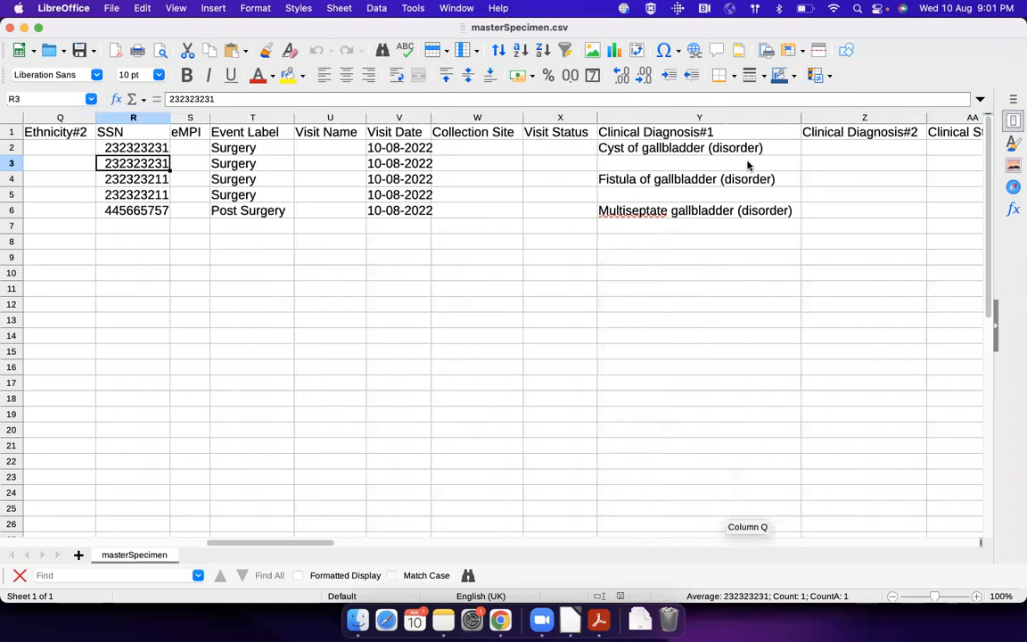
pyautogui.hscroll(3, 747, 165)
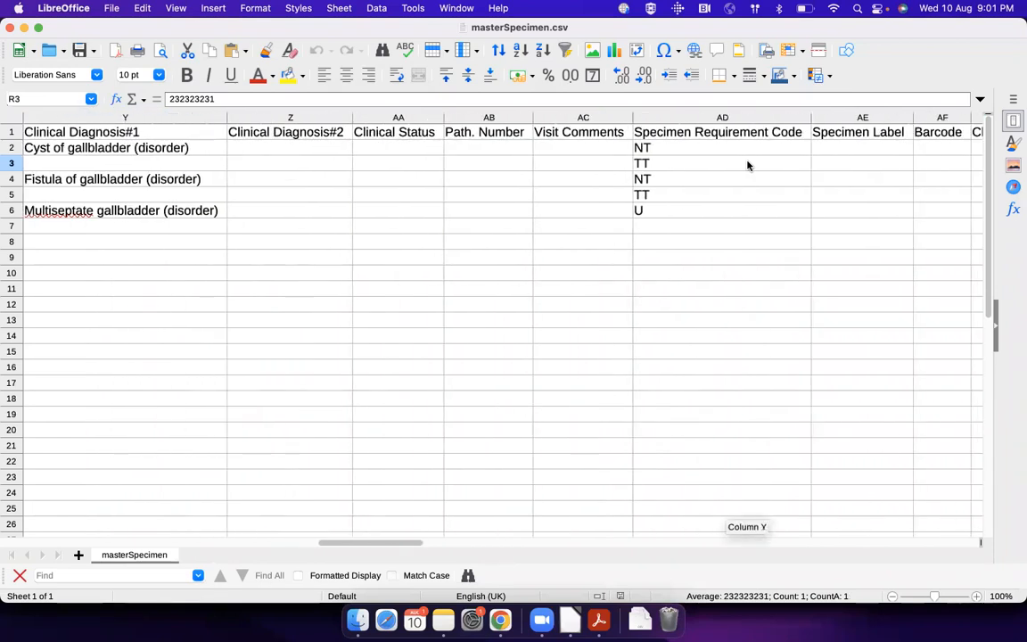
pyautogui.hscroll(-20, 746, 165)
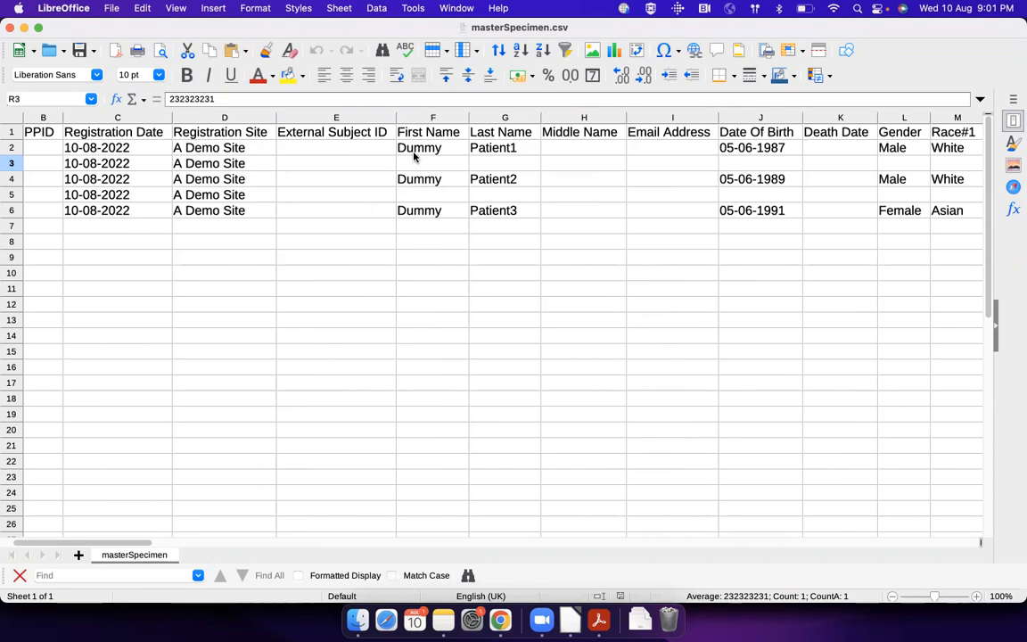
pyautogui.hscroll(3, 413, 156)
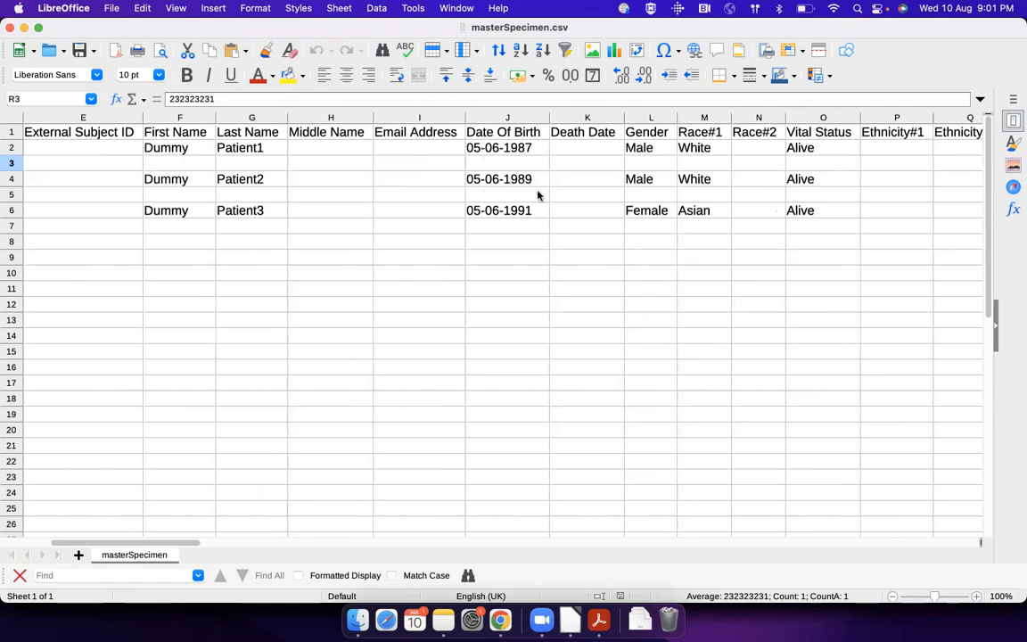
pyautogui.hscroll(4, 537, 195)
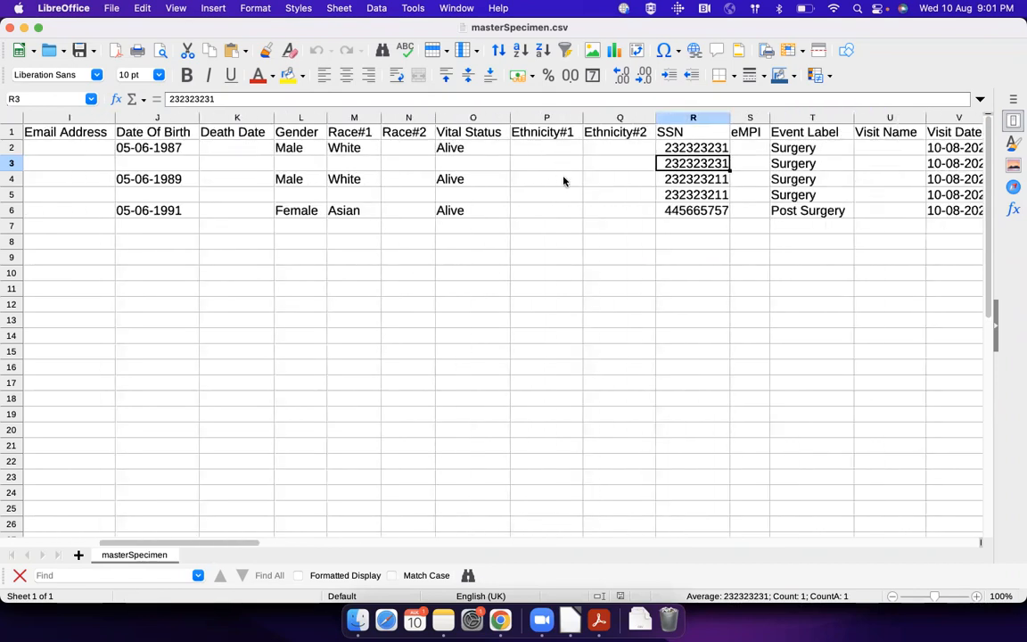
pyautogui.hscroll(1, 565, 193)
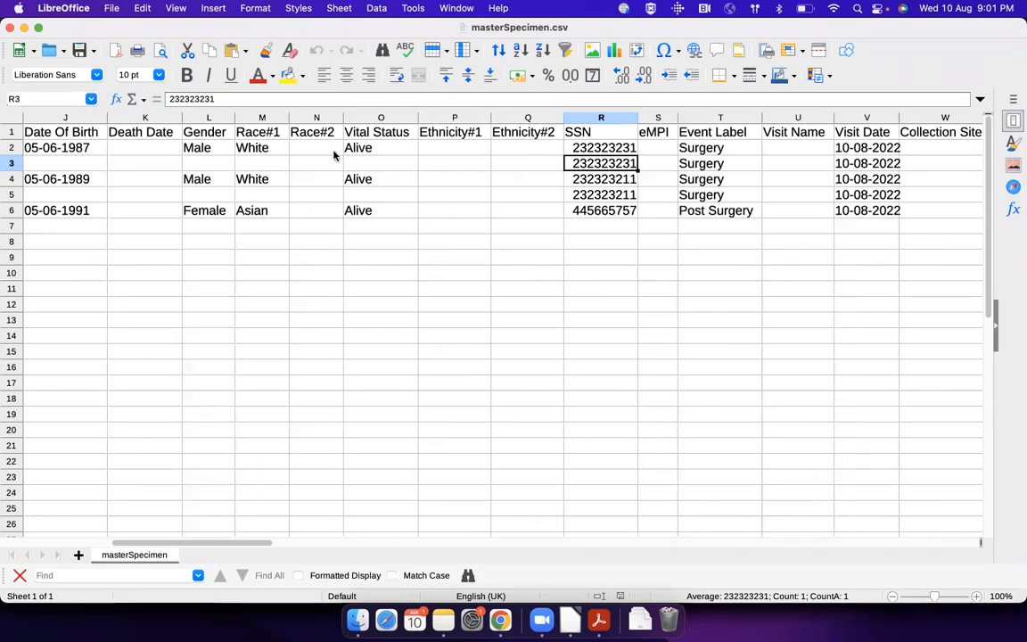
pyautogui.hscroll(3, 444, 151)
pyautogui.moveTo(451, 145); pyautogui.dragTo(454, 183)
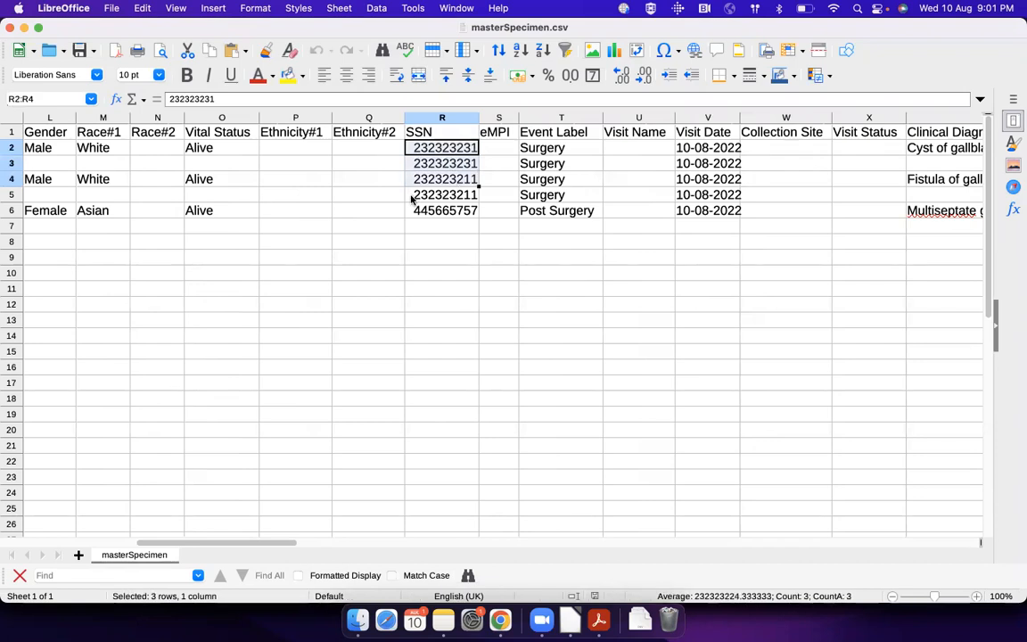
# Check the PPID cells in rows 2 and 4, and the demographic and eMPI cells in row 3
pyautogui.hscroll(-10, 410, 198)
pyautogui.click(222, 149)
pyautogui.click(222, 180)
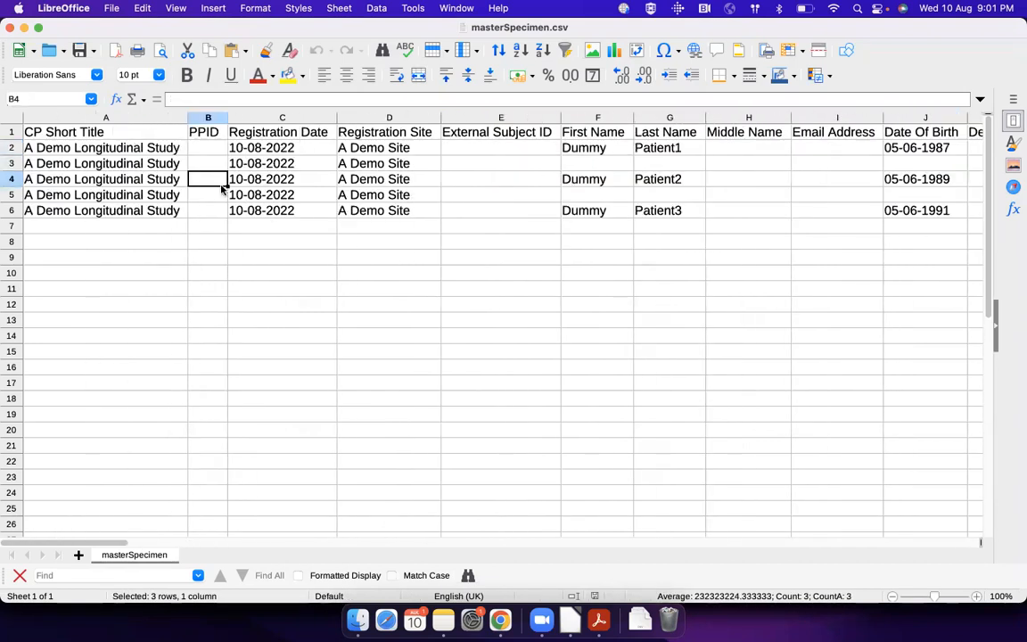
pyautogui.hscroll(10, 514, 245)
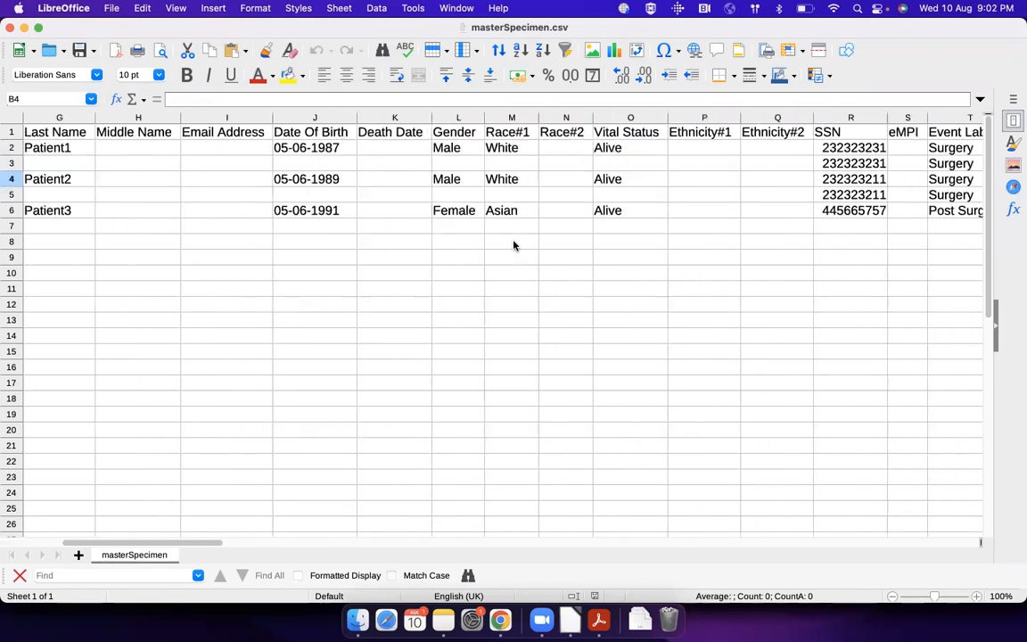
pyautogui.click(522, 178)
pyautogui.click(515, 163)
pyautogui.click(568, 165)
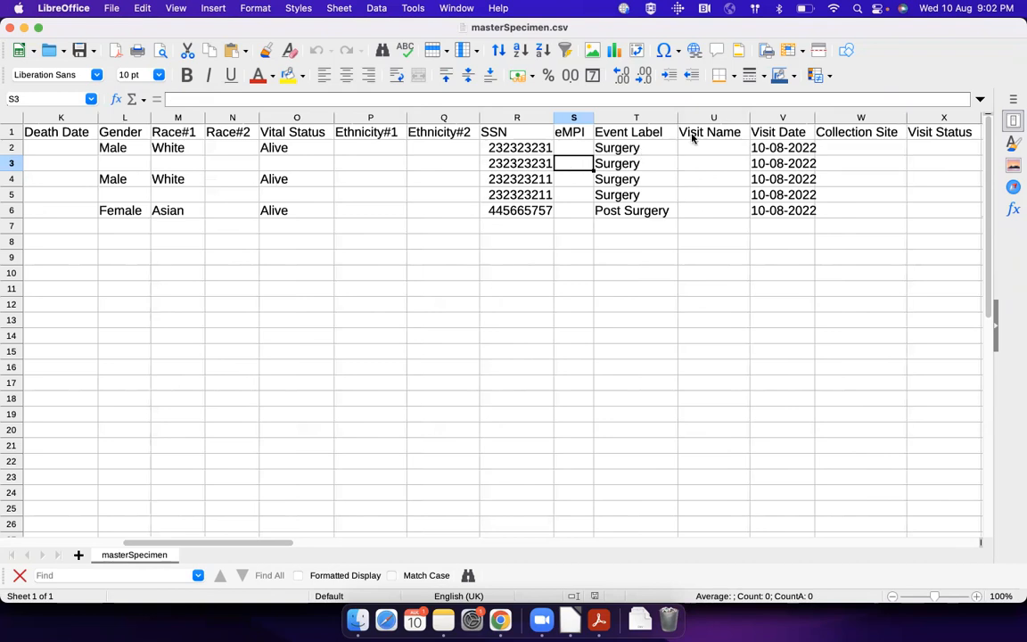
# Inspect the Event Label and Visit Date entries in row 2 and the Visit Name column header
pyautogui.click(692, 136)
pyautogui.click(629, 151)
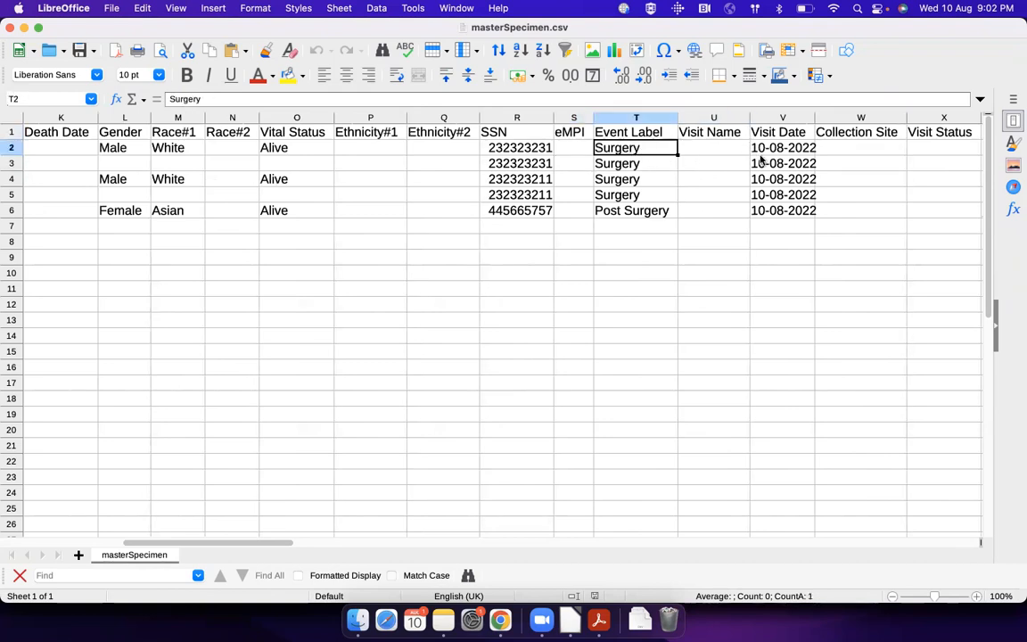
pyautogui.click(782, 150)
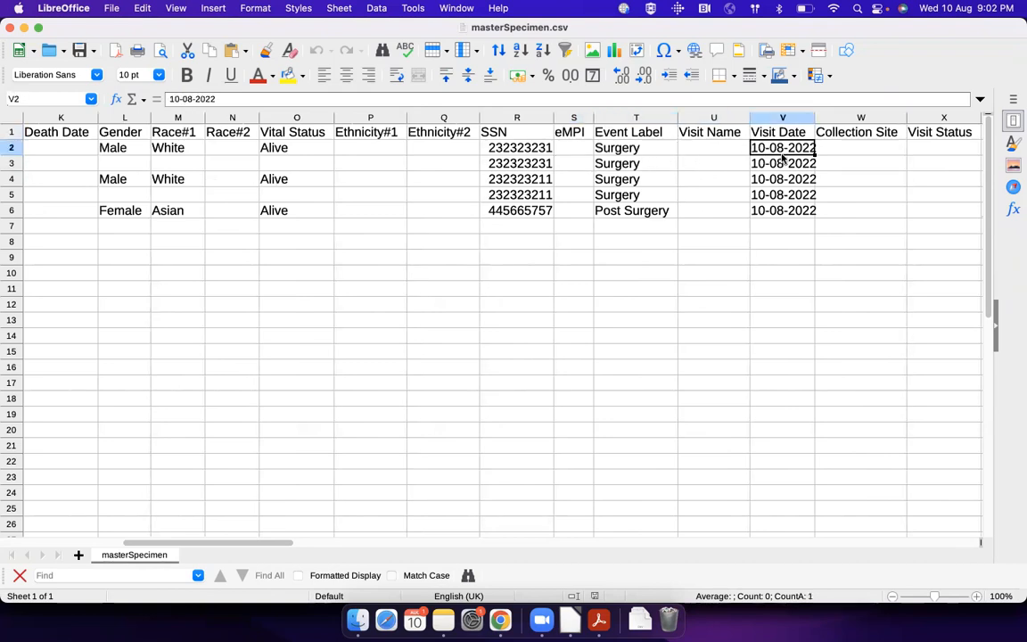
pyautogui.click(713, 134)
# Examine the specimen columns from Specimen Requirement Code, Type and Anatomic Site to Quantity and Collection Date, and return to the first column
pyautogui.hscroll(5, 726, 217)
pyautogui.hscroll(10, 726, 217)
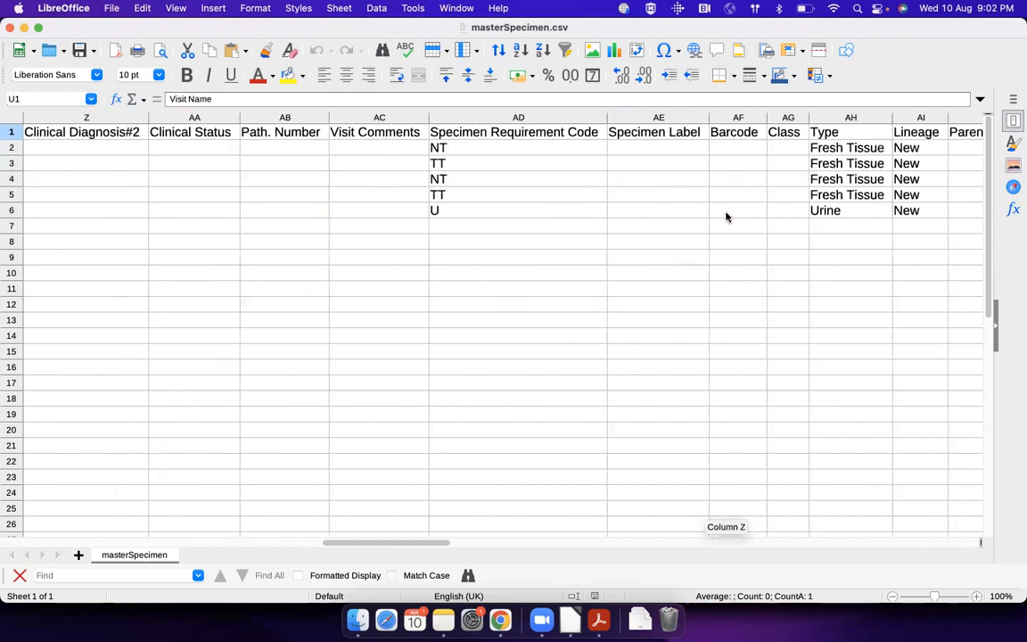
pyautogui.hscroll(3, 726, 217)
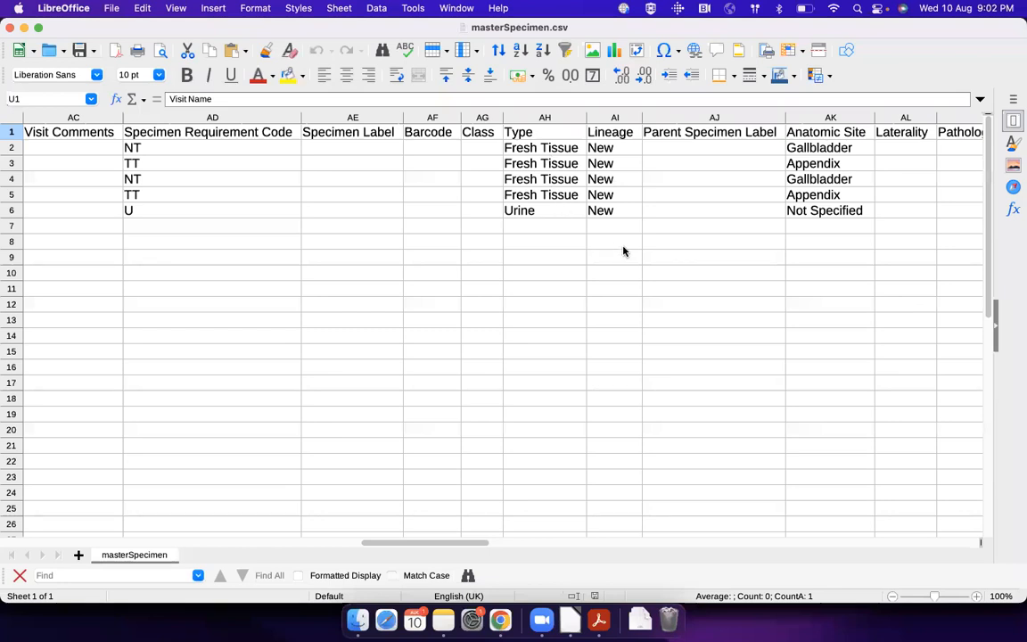
pyautogui.hscroll(5, 623, 251)
pyautogui.hscroll(3, 623, 252)
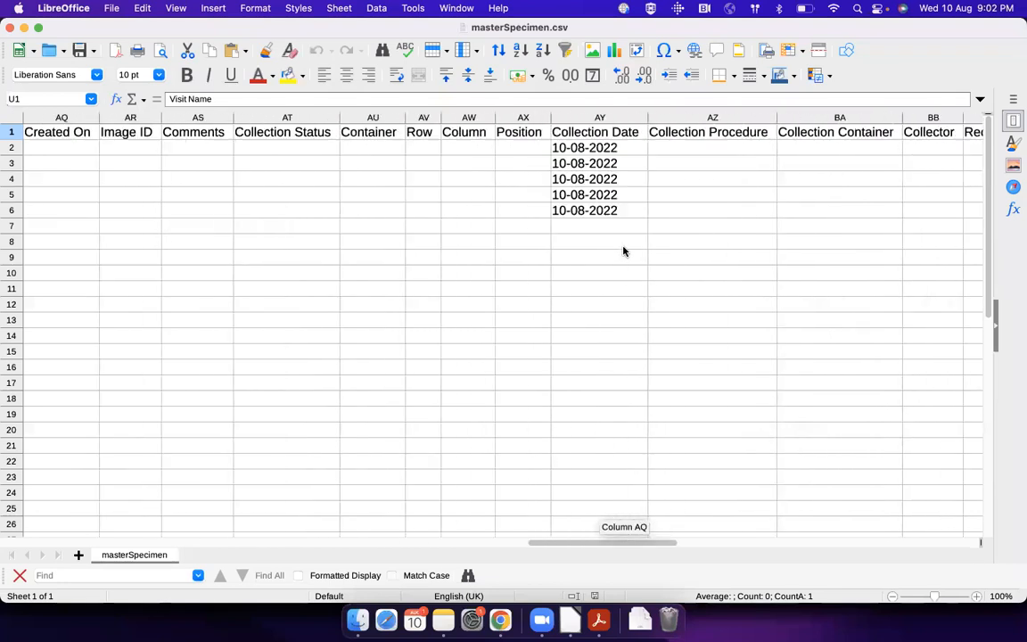
pyautogui.hscroll(-5, 622, 252)
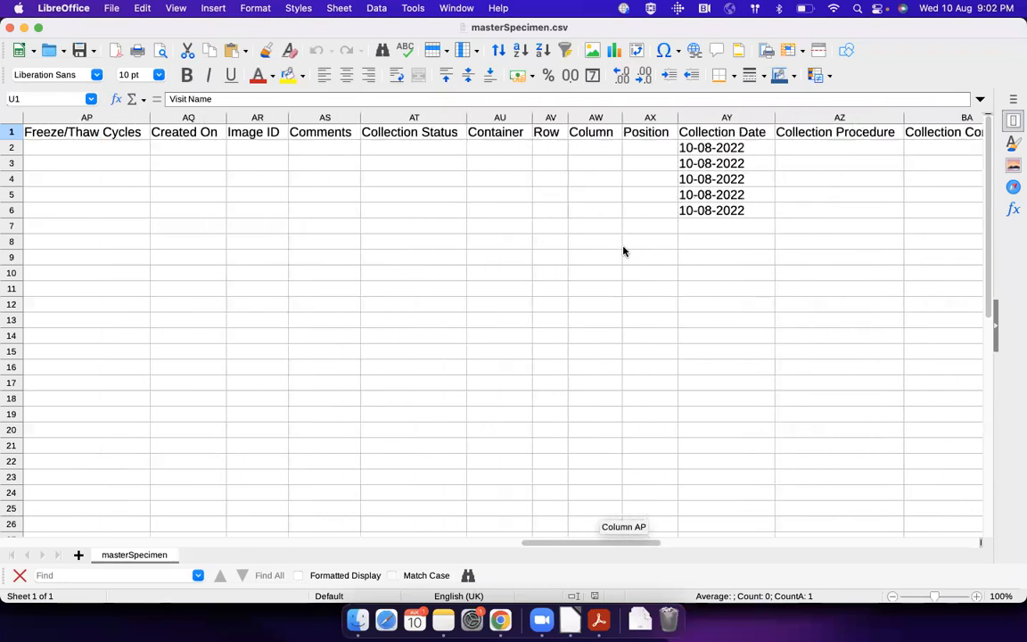
pyautogui.hscroll(-5, 623, 251)
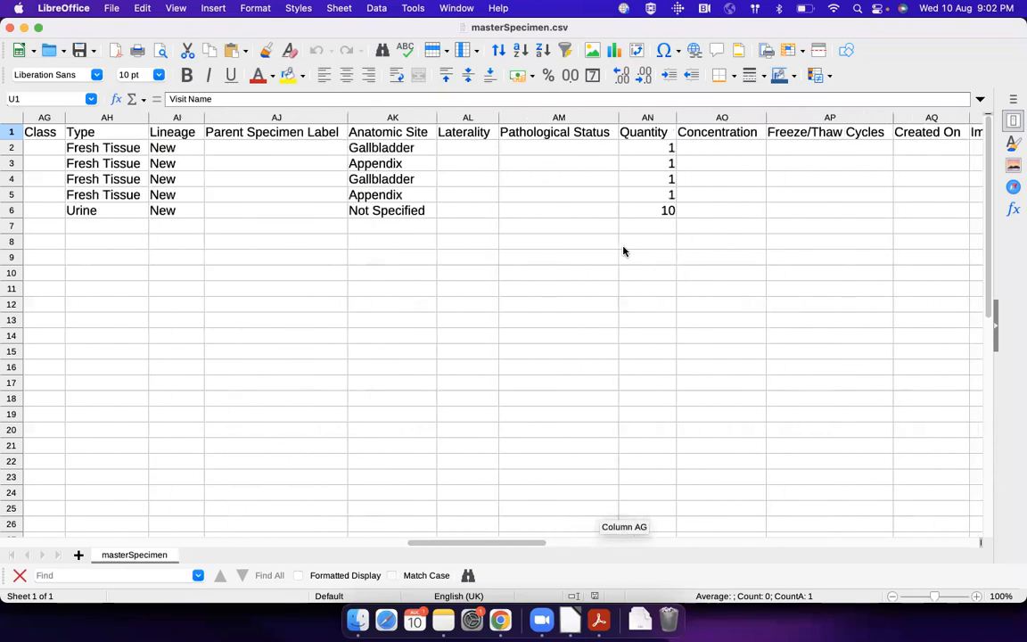
pyautogui.hscroll(-20, 623, 251)
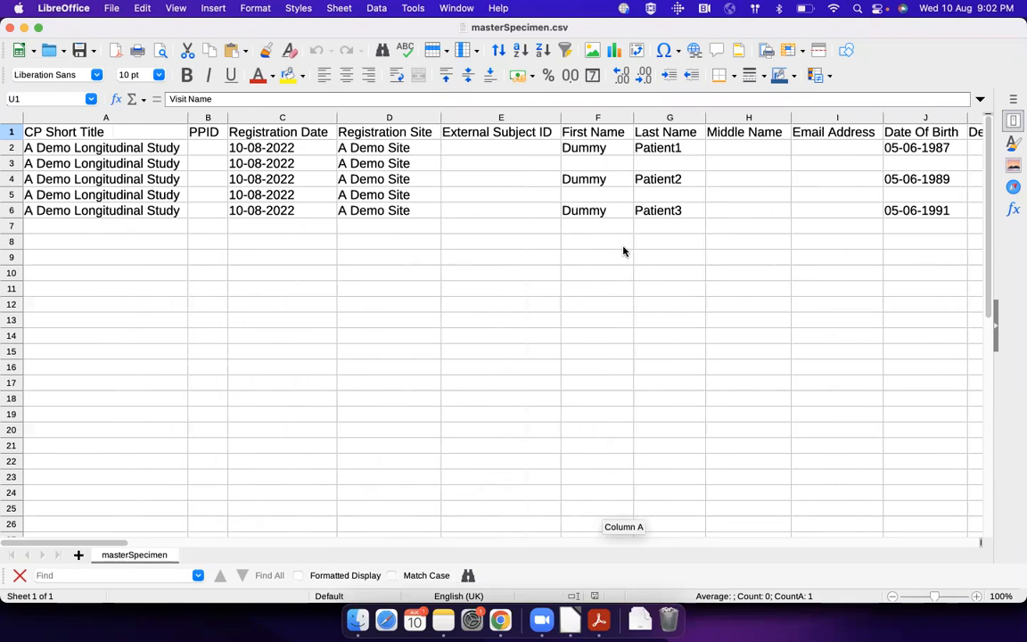
# Switch to the OpenSpecimen Bulk Import Records page to refer to the A Demo Longitudinal Study link, and return to masterSpecimen.csv in LibreOffice
pyautogui.press('super+Tab')
pyautogui.press('super+Tab')
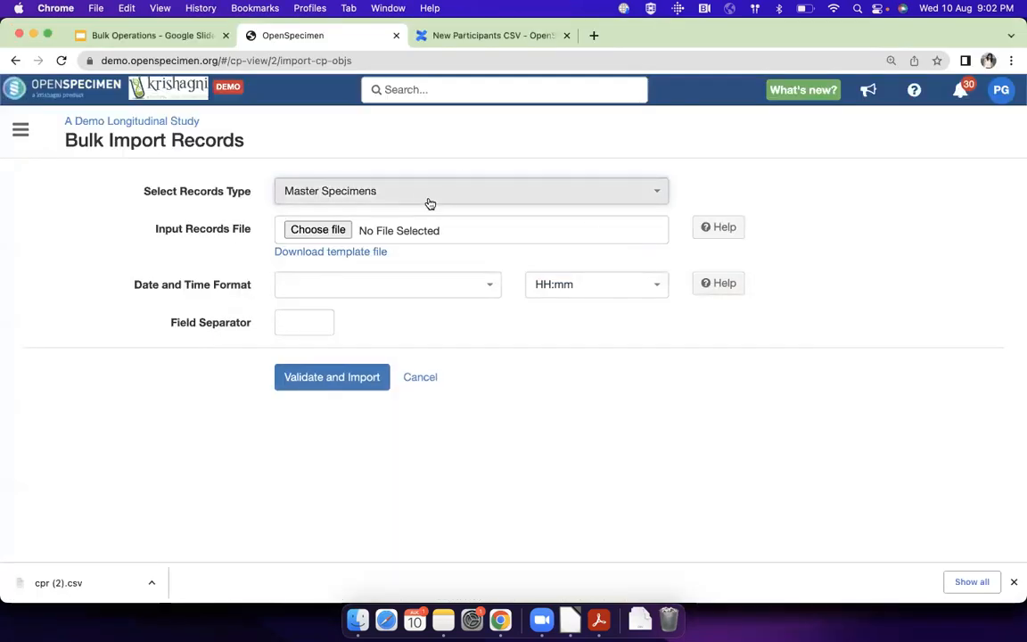
pyautogui.click(135, 123)
pyautogui.press('super+Tab')
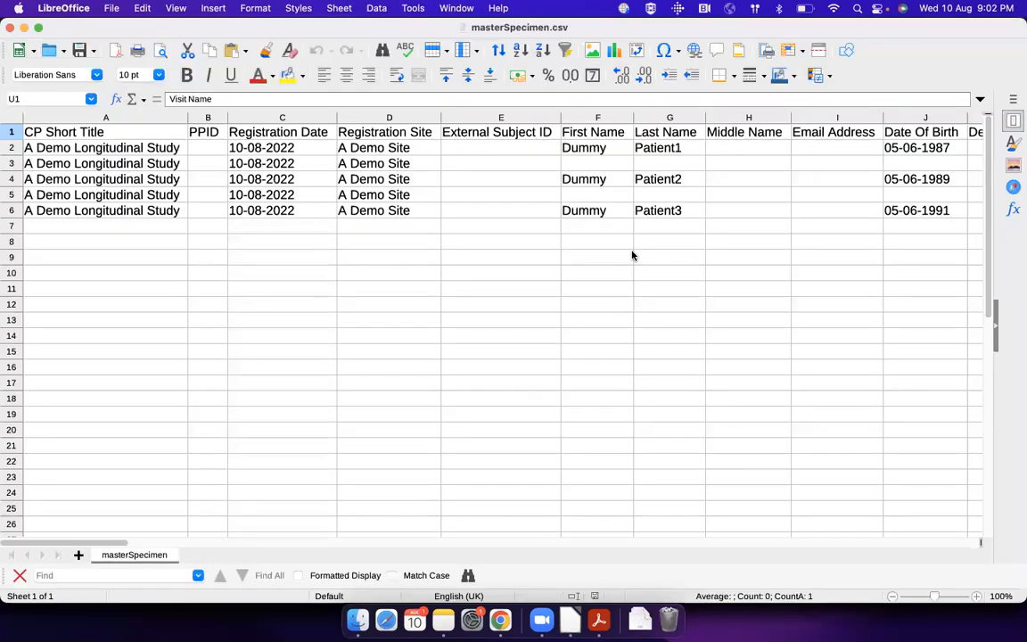
# Change the three participants' last names in rows 2, 4 and 6 of masterSpecimen.csv to Patient5, Patient6 and Patient7
pyautogui.press('super+Tab')
pyautogui.press('super+Tab')
pyautogui.doubleClick(690, 150)
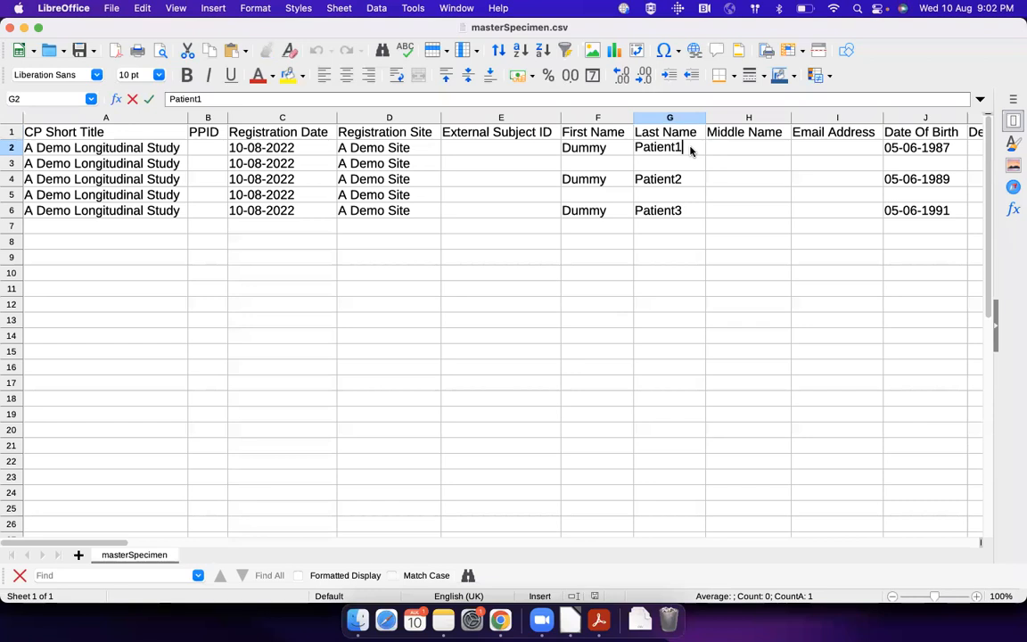
pyautogui.press('BackSpace')
pyautogui.write('5')
pyautogui.doubleClick(685, 179)
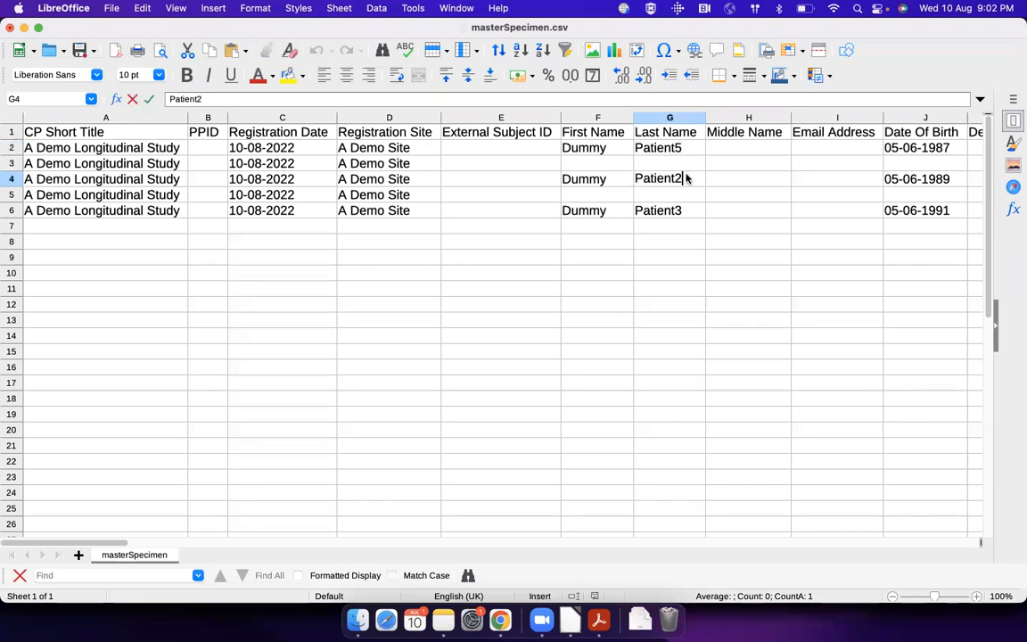
pyautogui.write('6')
pyautogui.doubleClick(696, 215)
pyautogui.press('BackSpace')
pyautogui.write('7')
pyautogui.press('Return')
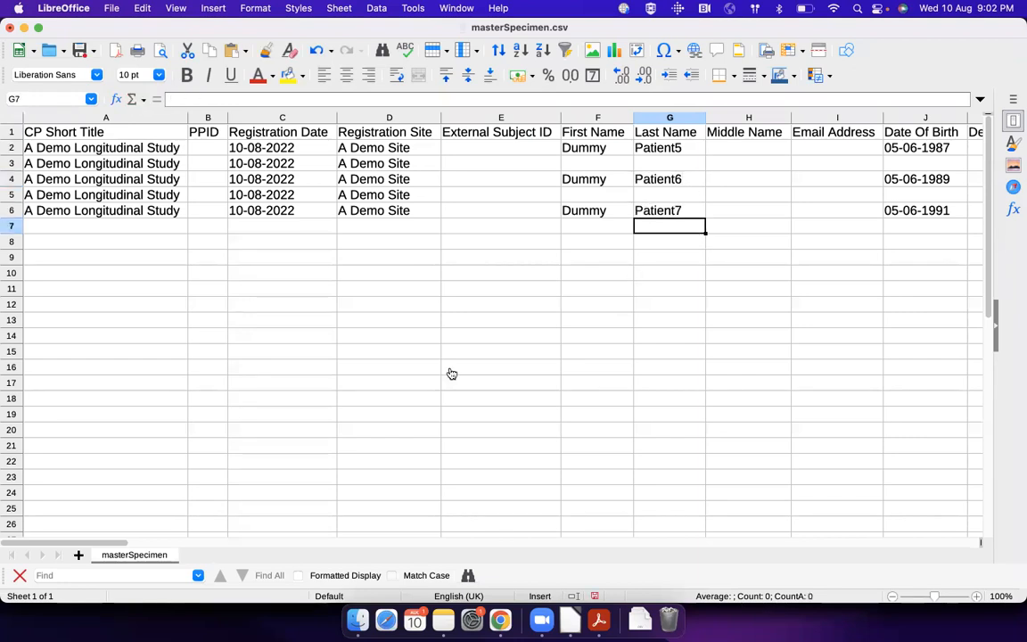
# Save masterSpecimen.csv and check its demographic and visit columns
pyautogui.press('super+Tab')
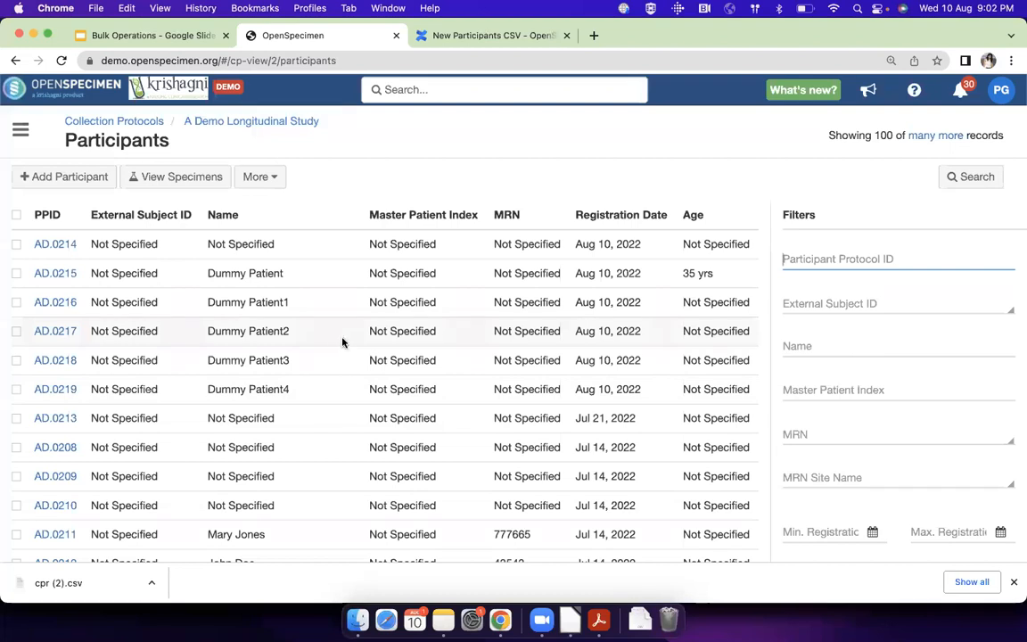
pyautogui.press('super+Tab')
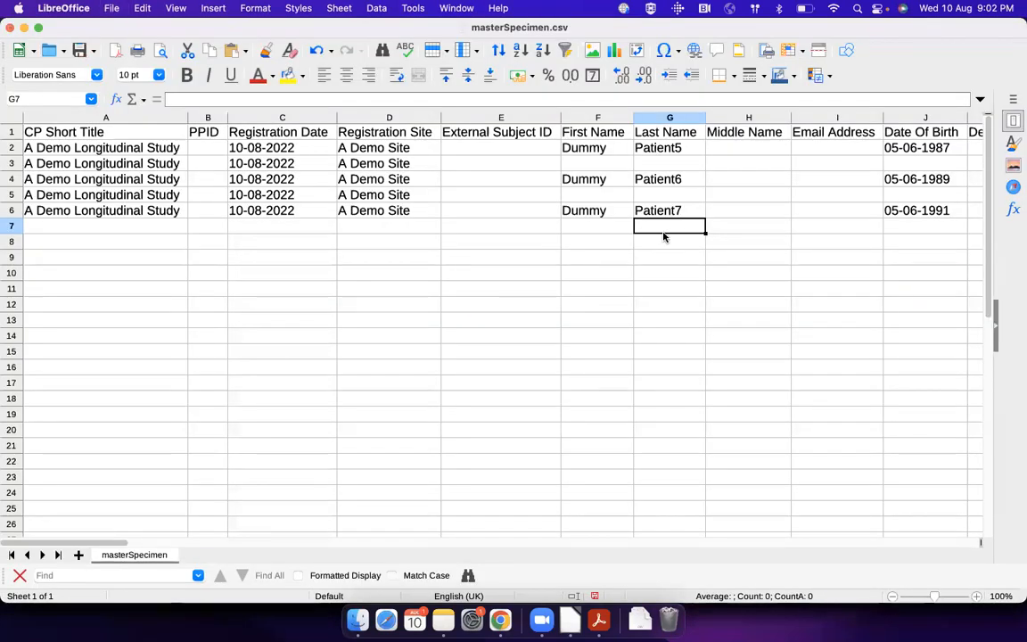
pyautogui.hscroll(10, 782, 215)
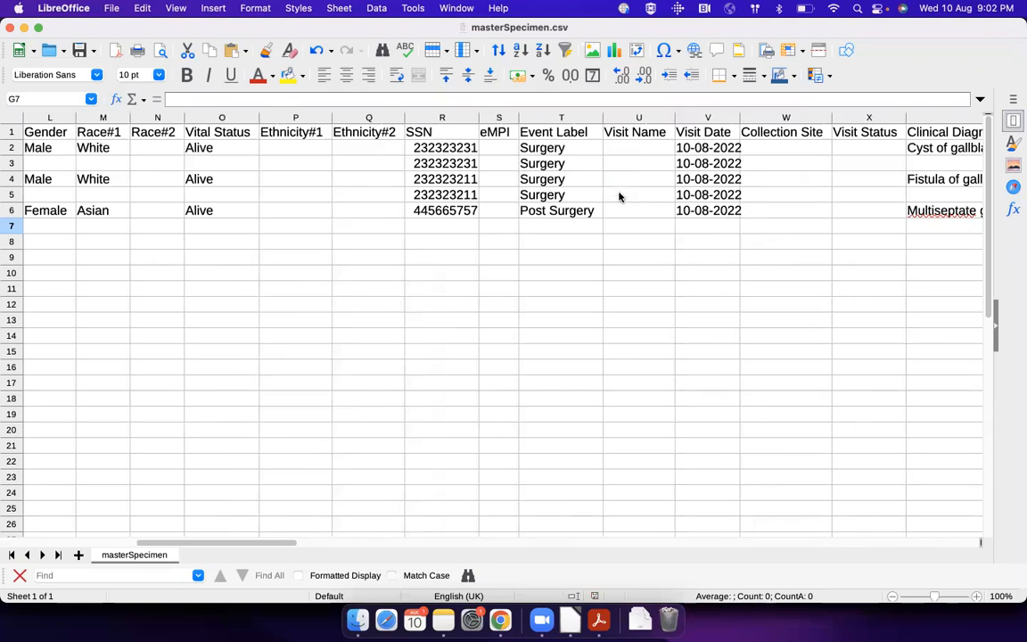
pyautogui.hscroll(-10, 614, 196)
pyautogui.scroll(3, 614, 196)
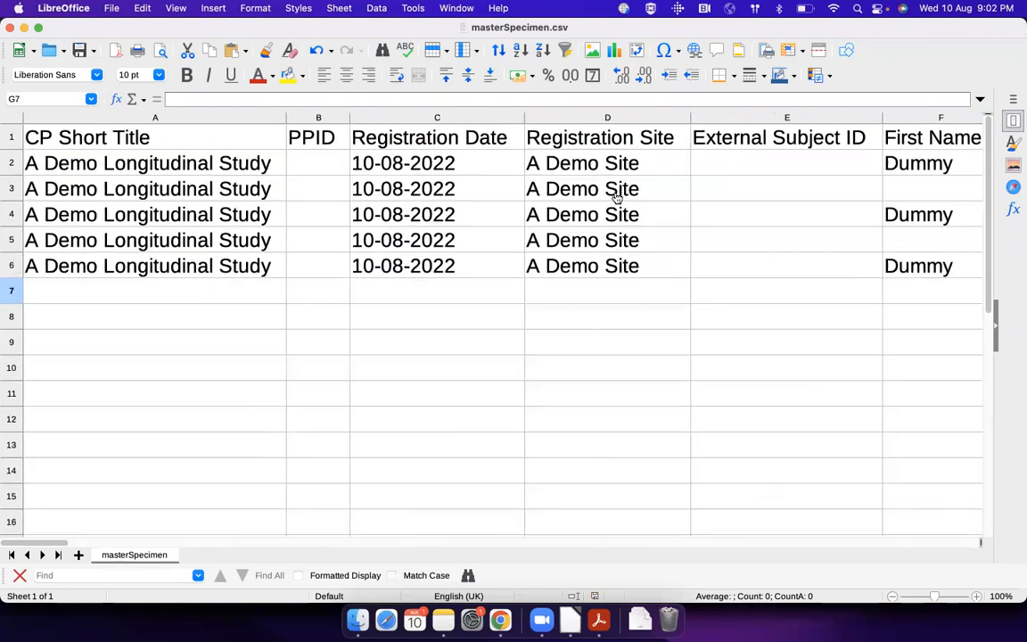
# Switch to OpenSpecimen in Chrome and open the bulk import form for biospecimen data in A Demo Longitudinal Study
pyautogui.press('super+Tab')
pyautogui.press('super+Tab')
pyautogui.press('super+Tab')
pyautogui.press('super+Tab')
pyautogui.press('super+Tab')
pyautogui.click(256, 177)
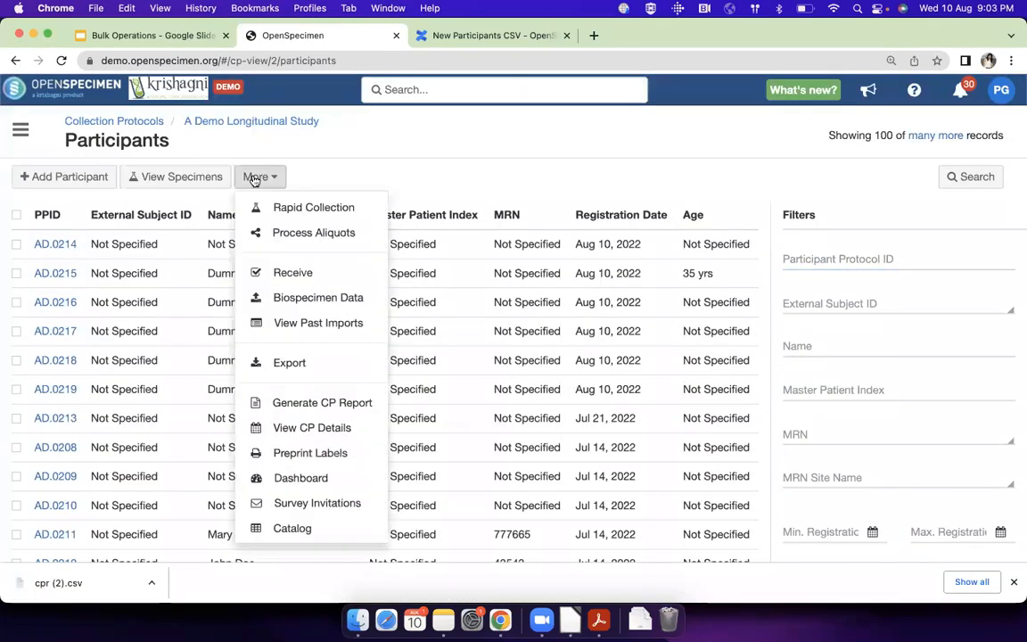
pyautogui.click(296, 298)
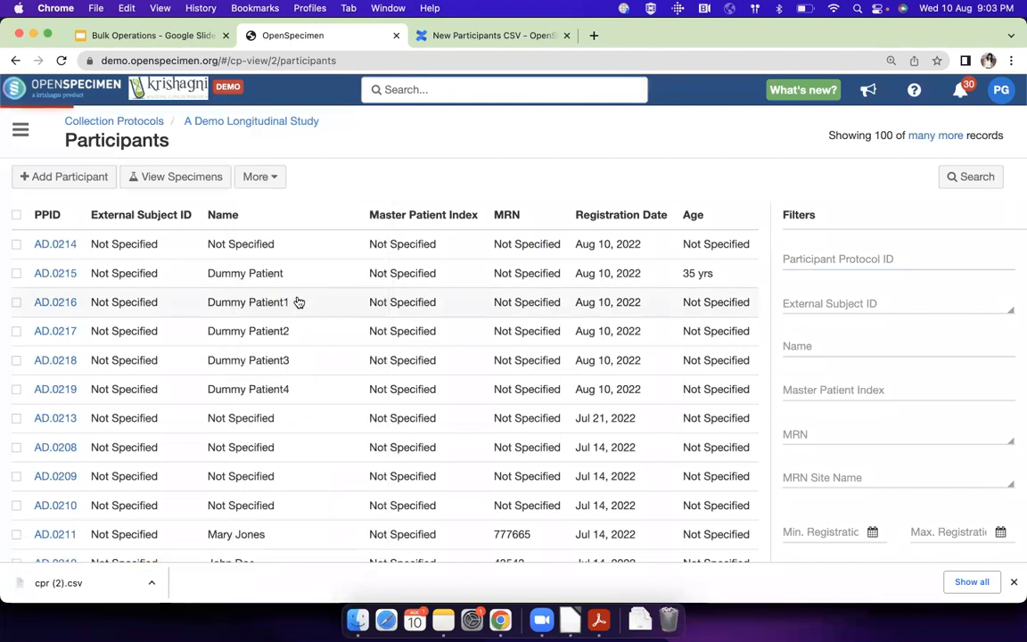
# Set the import's record type to Master Specimens and choose masterSpecimen.csv as the input records file
pyautogui.click(372, 195)
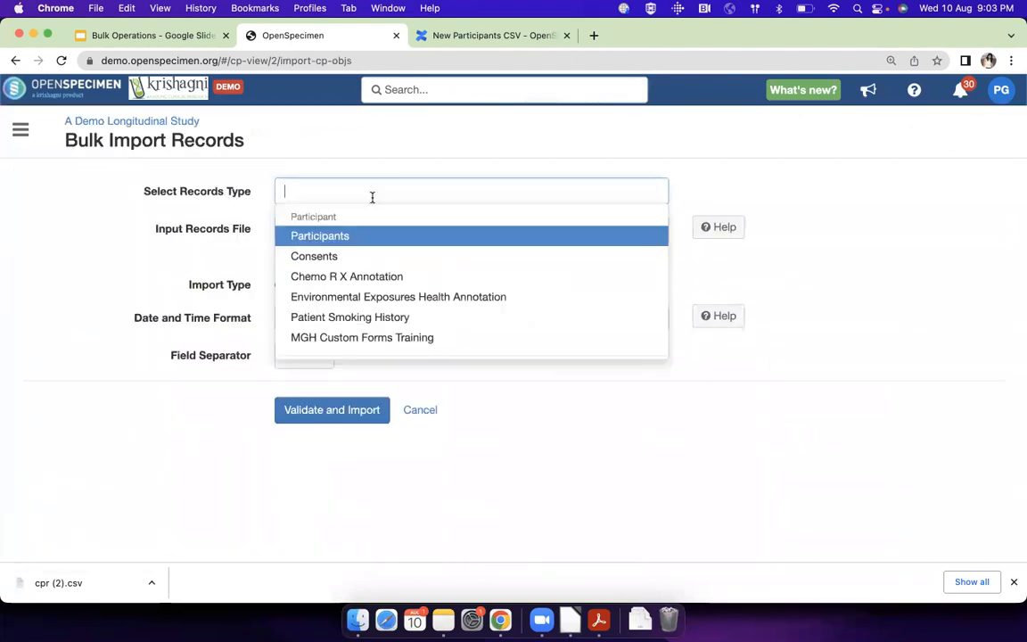
pyautogui.write('mast')
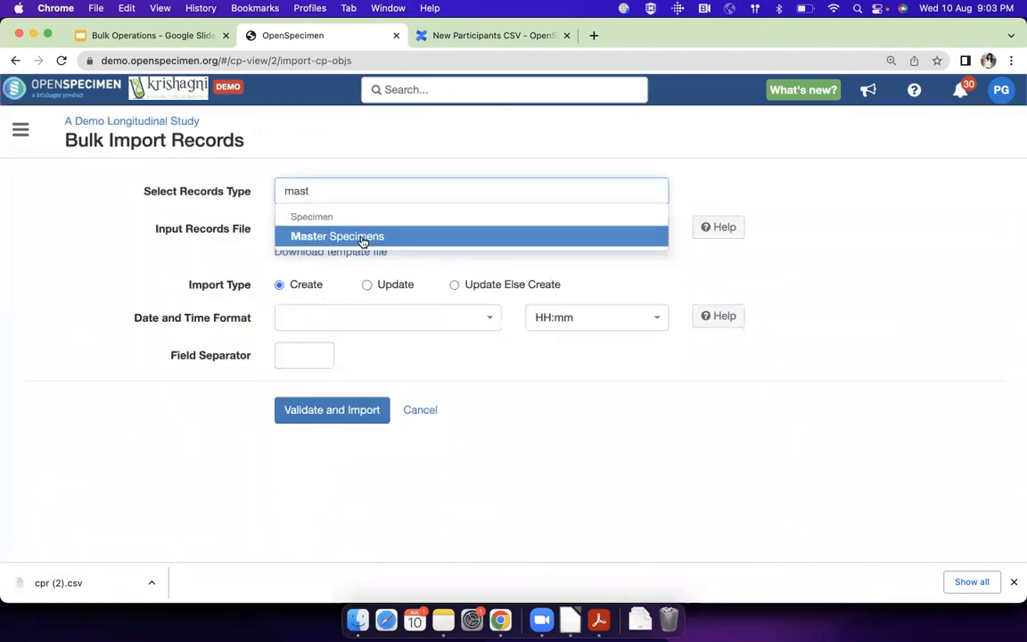
pyautogui.click(359, 235)
pyautogui.click(343, 231)
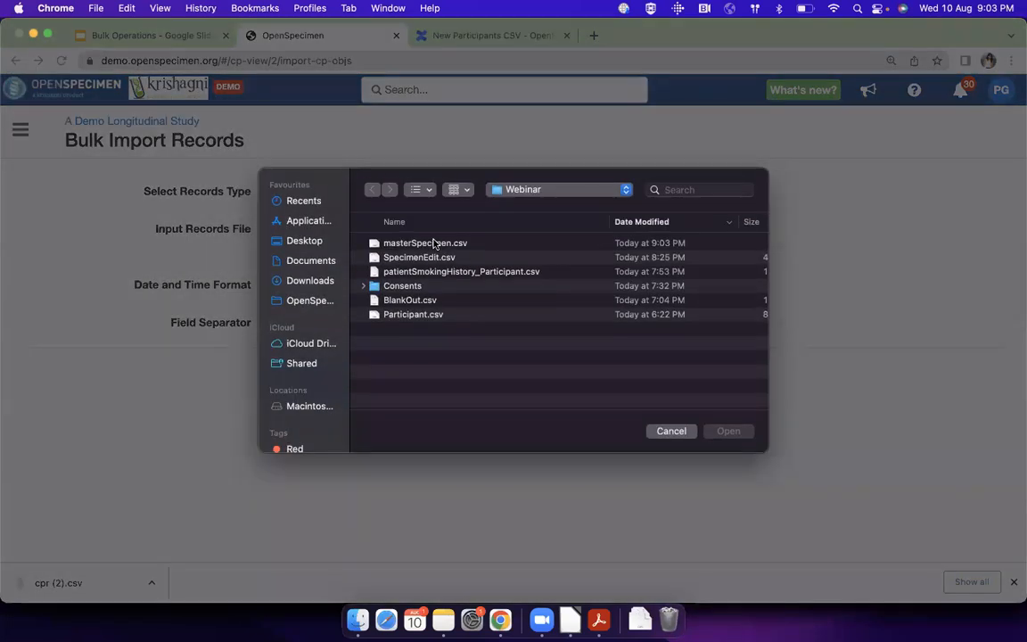
pyautogui.doubleClick(434, 244)
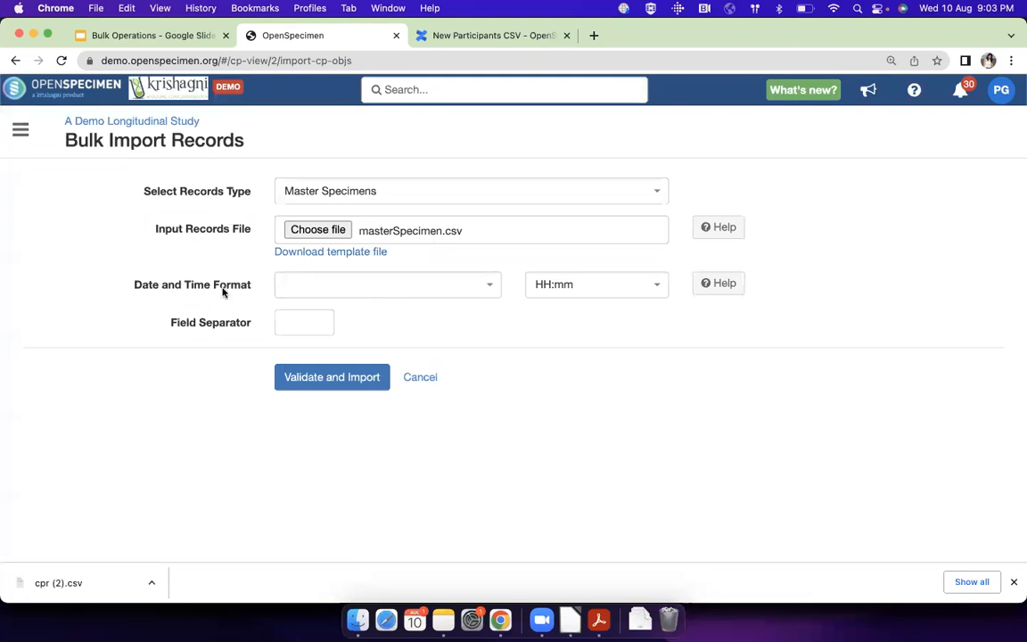
# Set the date format to dd-MM-yyyy, submit the file for validation and import, and refresh the import job list
pyautogui.click(347, 290)
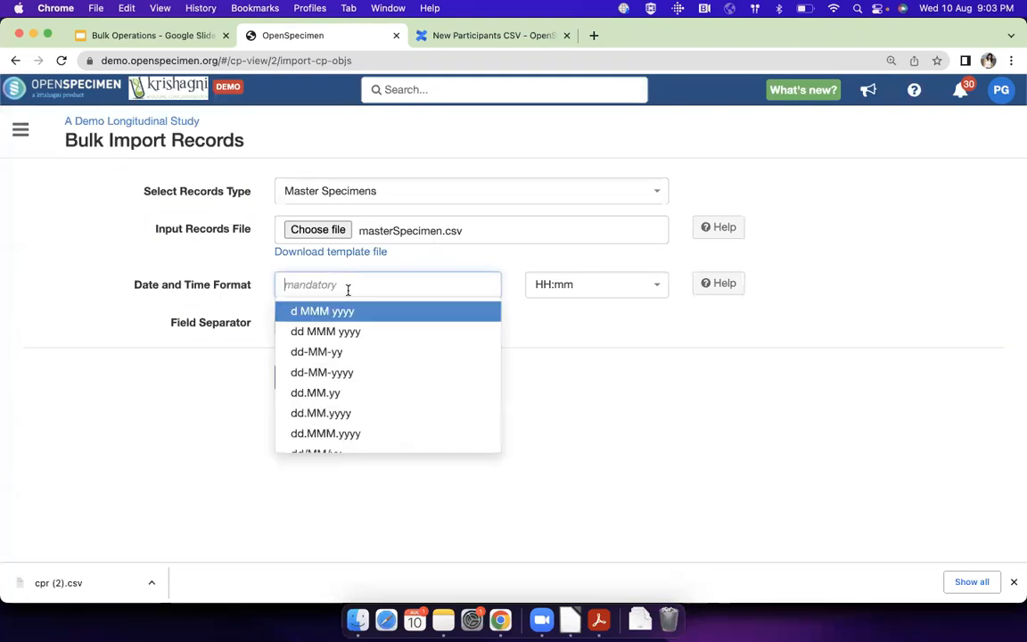
pyautogui.click(340, 374)
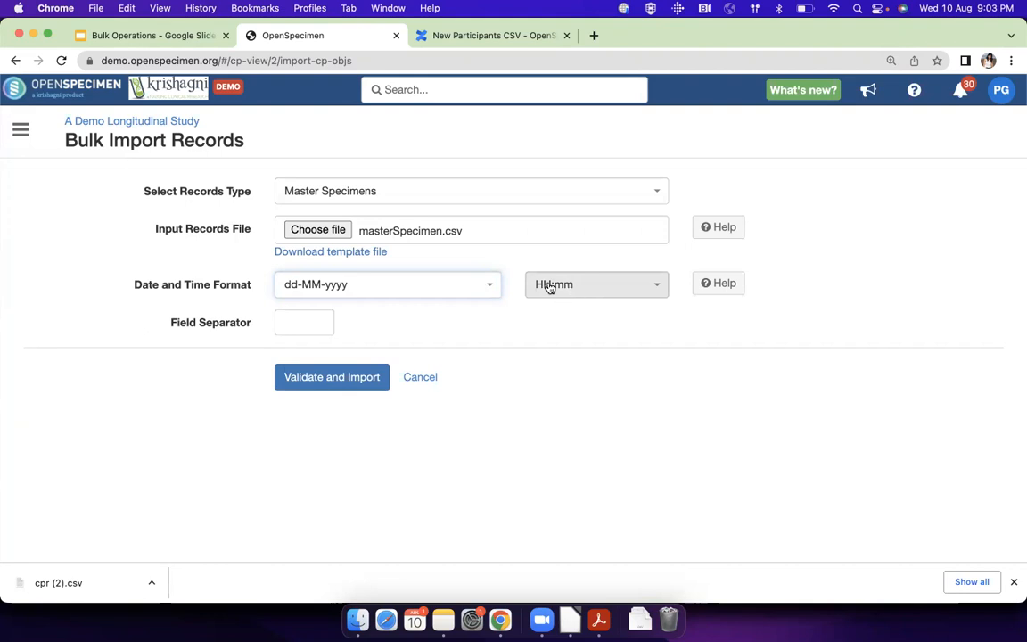
pyautogui.click(341, 381)
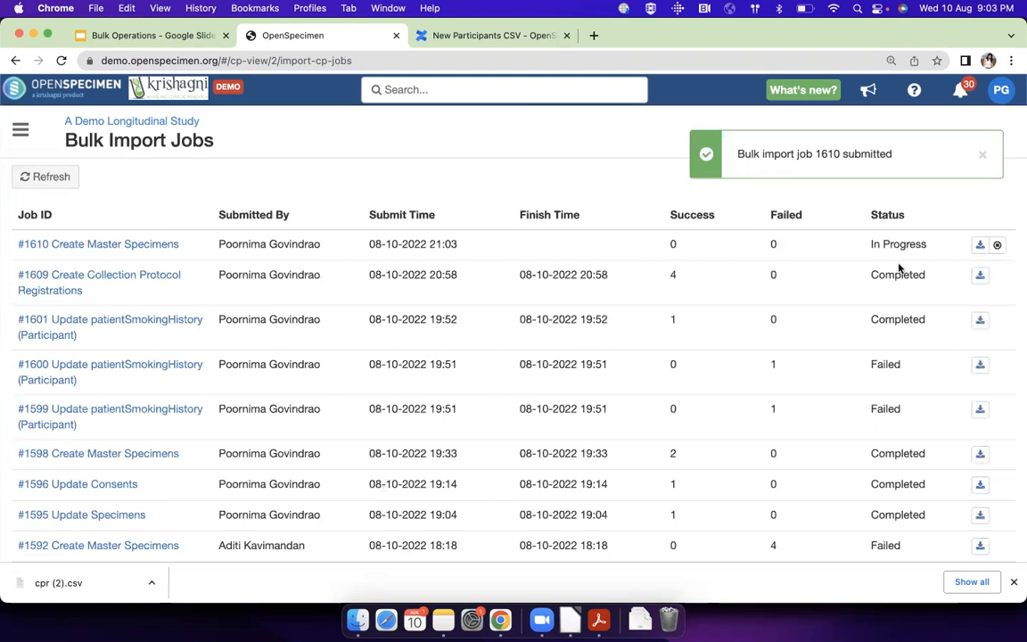
pyautogui.click(35, 177)
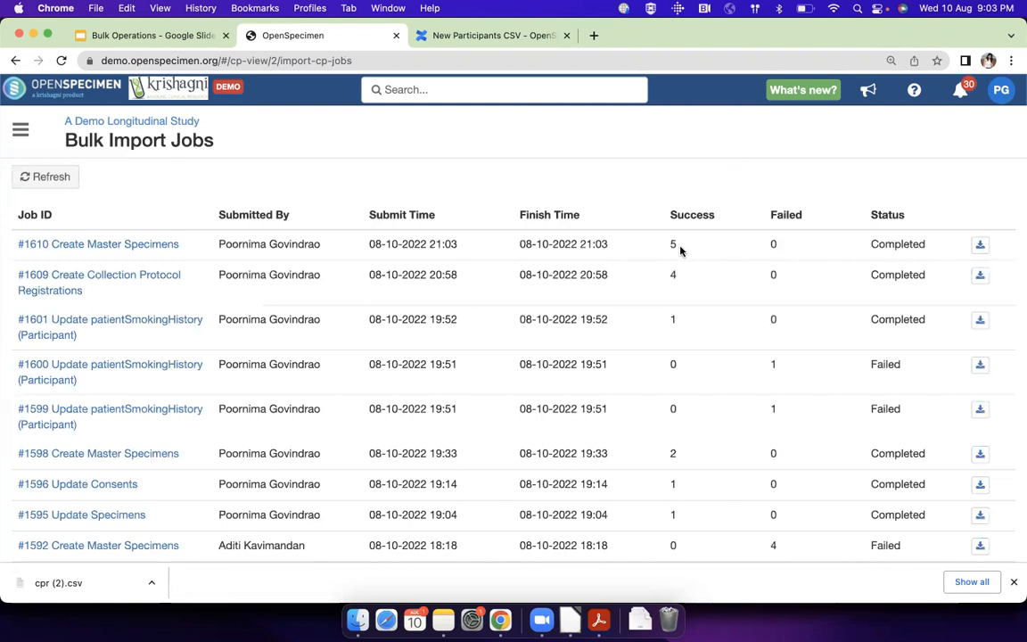
# Return to masterSpecimen.csv in LibreOffice and copy the SSN from row 2
pyautogui.press('super+Tab')
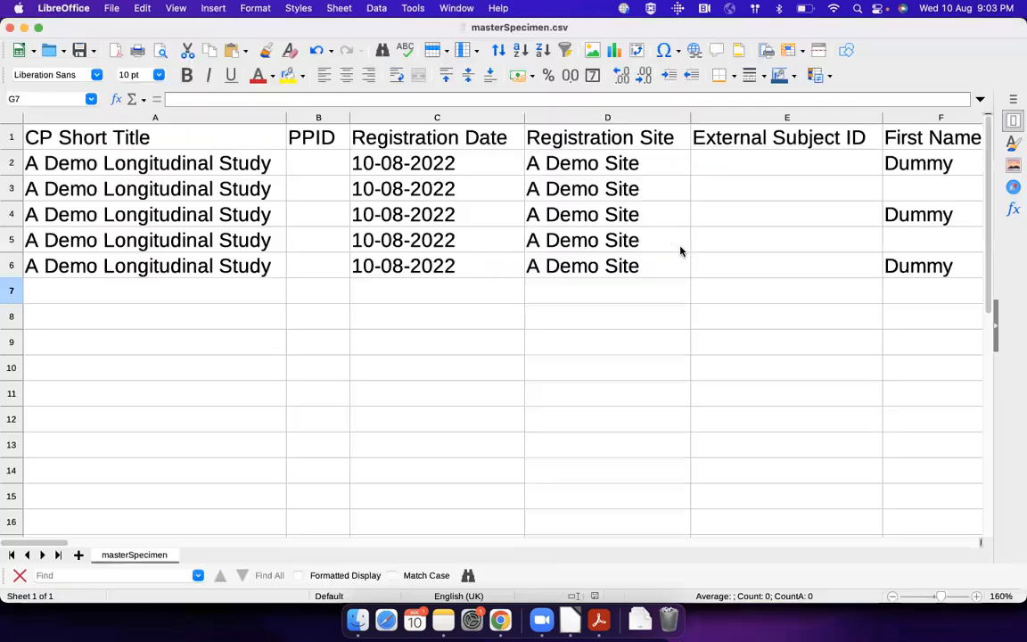
pyautogui.hscroll(9, 836, 195)
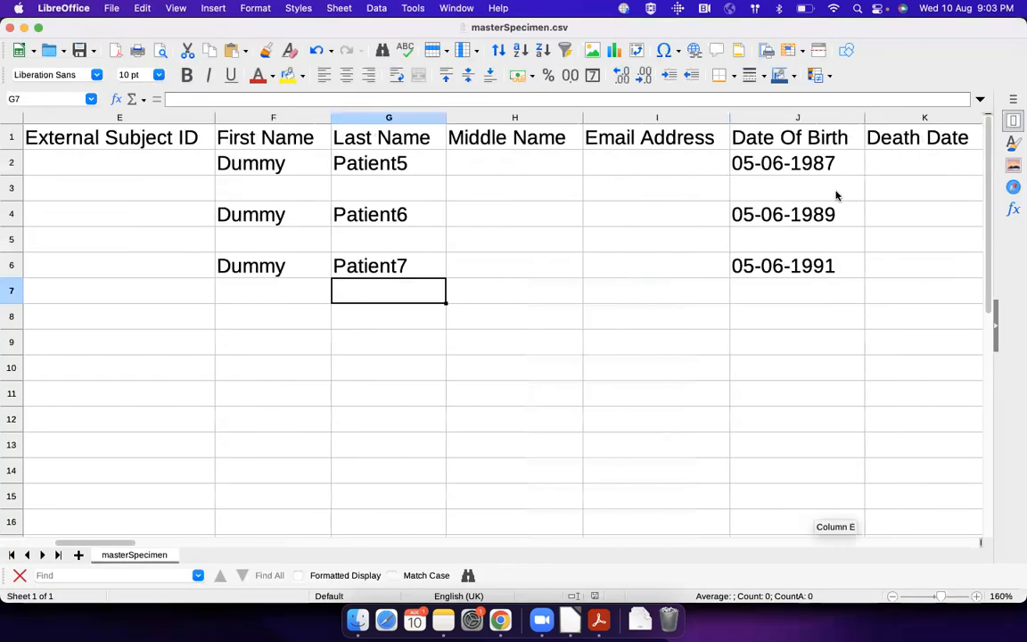
pyautogui.hscroll(1, 829, 152)
pyautogui.click(829, 154)
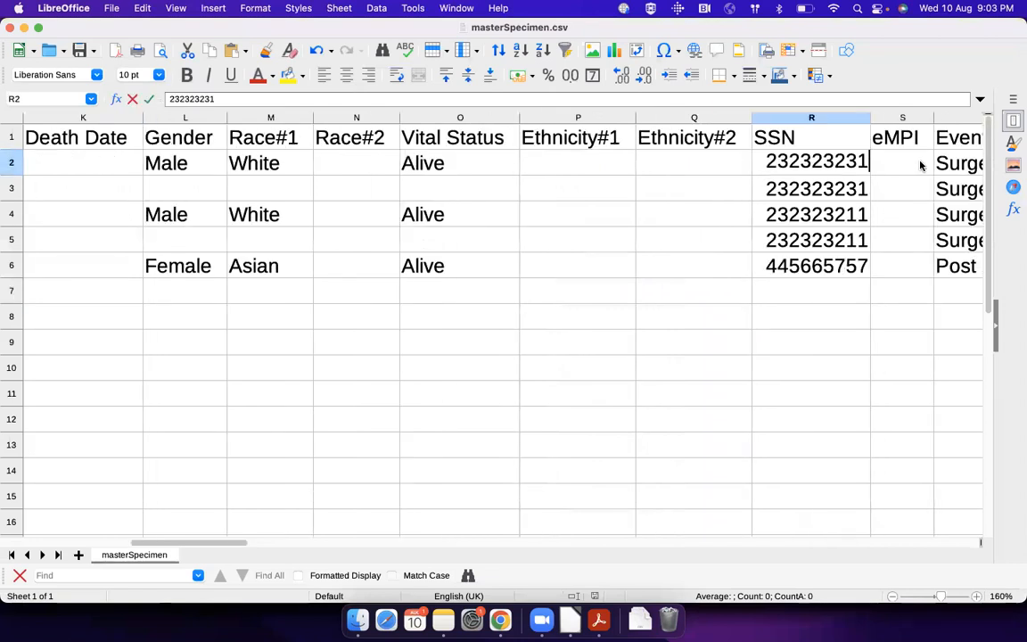
pyautogui.doubleClick(835, 158)
pyautogui.press('super+c')
# Search OpenSpecimen for the copied SSN, open the matching participant, and check the name, national identity number and occurred visits
pyautogui.press('super+Tab')
pyautogui.click(504, 93)
pyautogui.press('super+v')
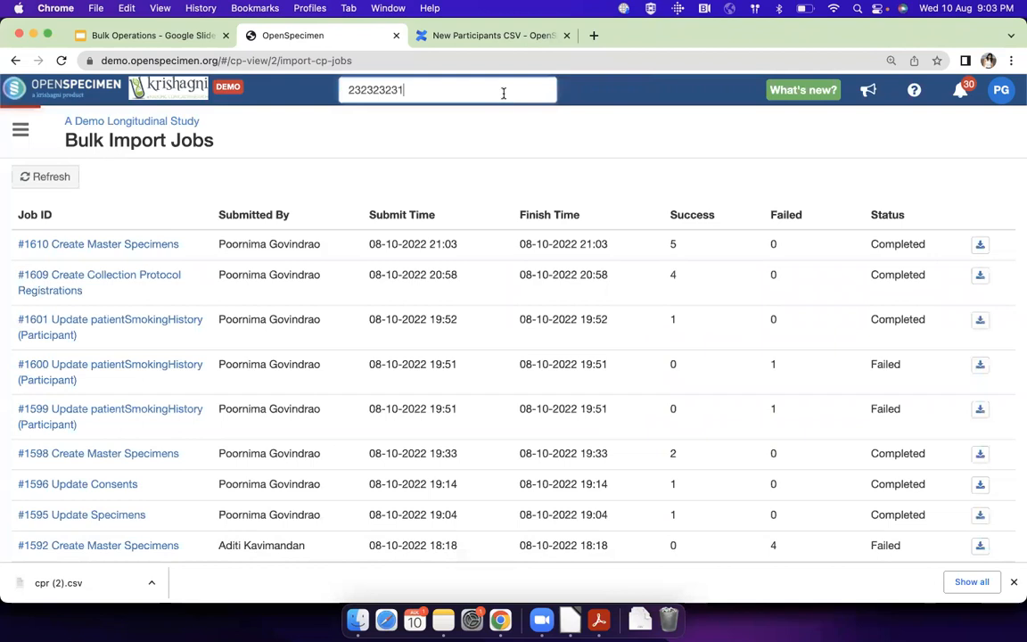
pyautogui.click(499, 132)
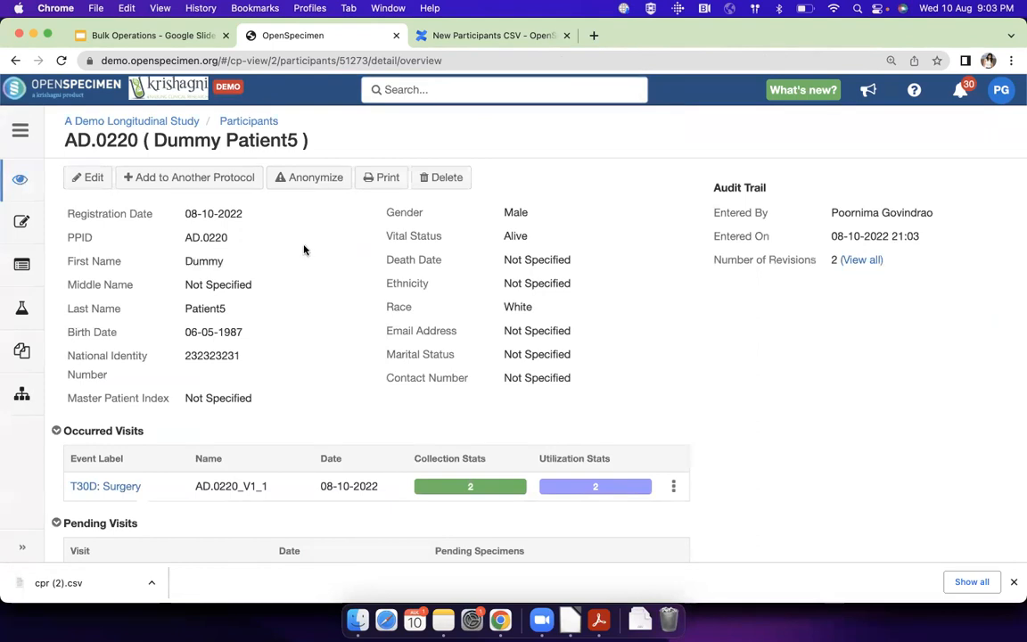
pyautogui.moveTo(157, 138); pyautogui.dragTo(299, 140)
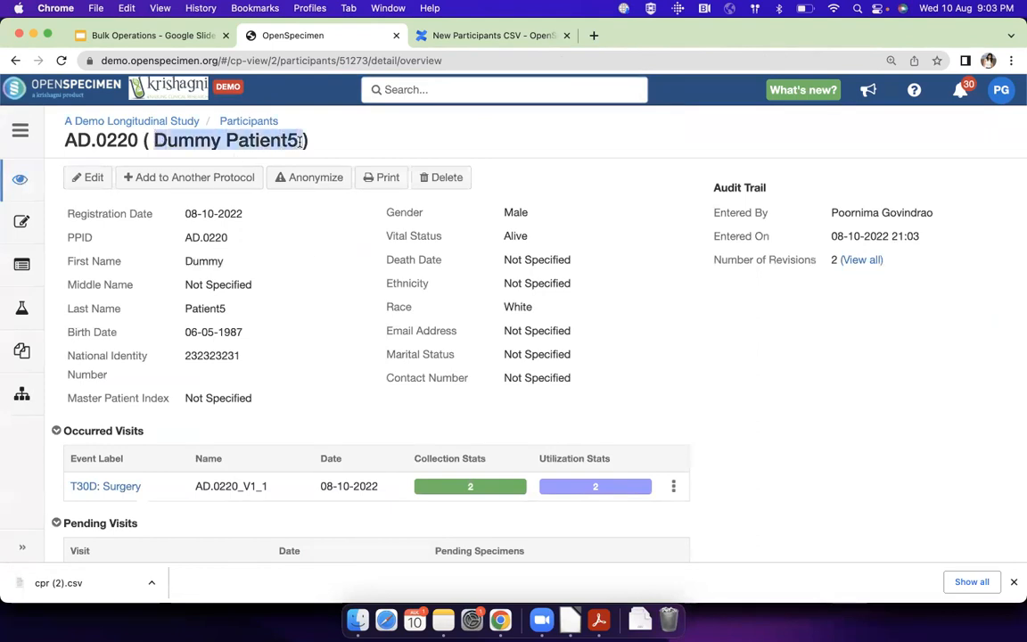
pyautogui.tripleClick(215, 355)
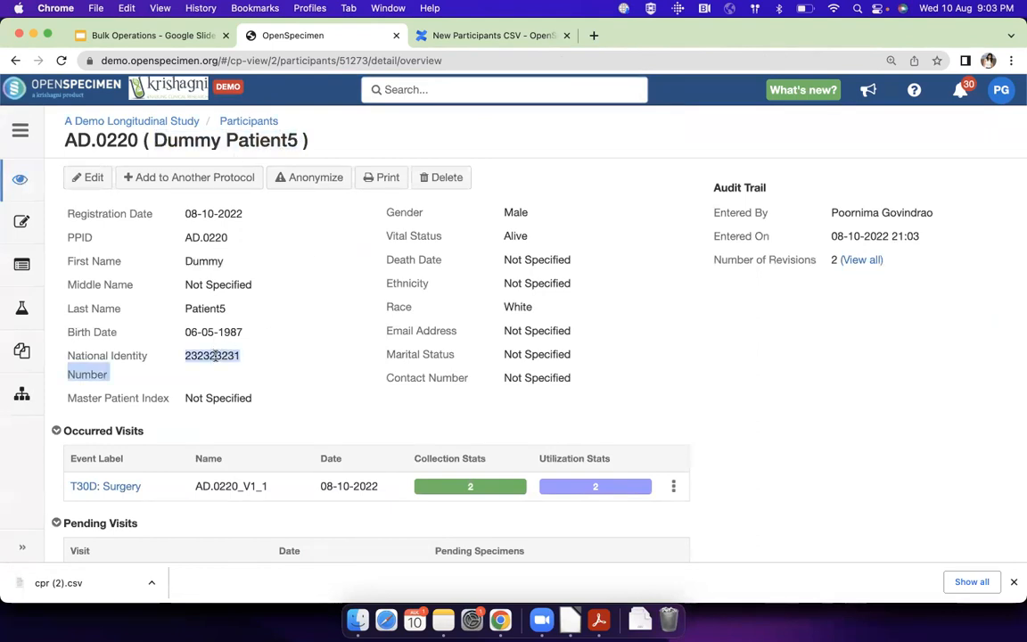
pyautogui.scroll(-2, 229, 481)
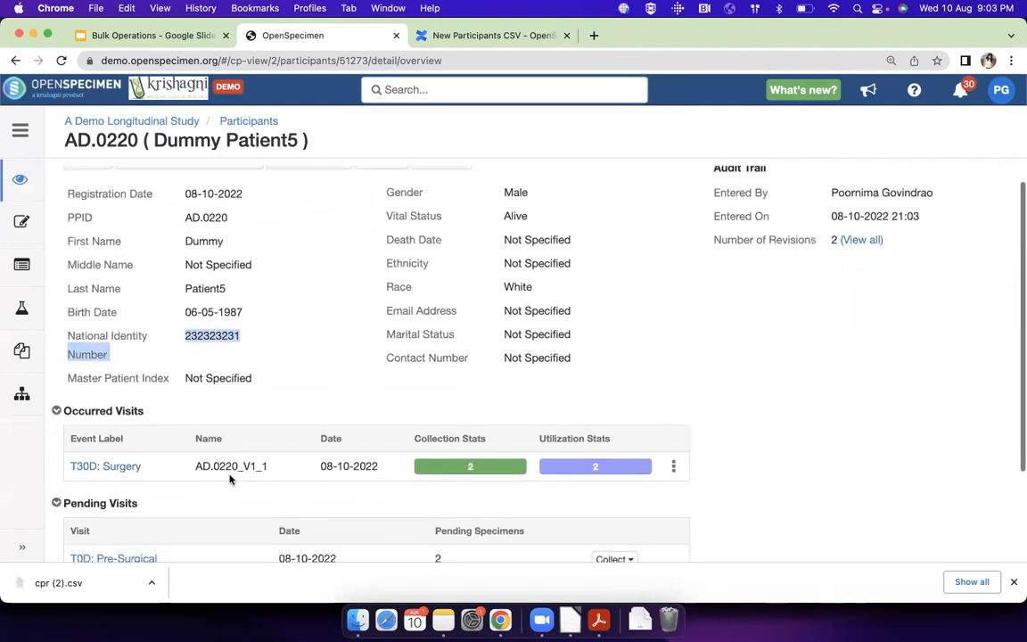
pyautogui.click(402, 267)
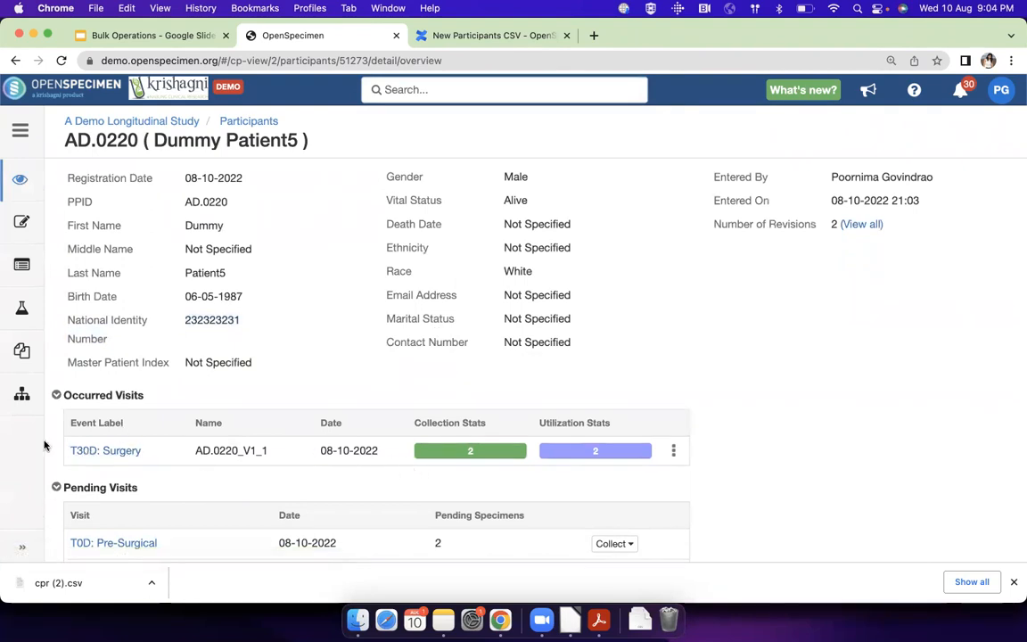
# Examine the event label, clinical diagnosis, specimen requirement code, type and anatomic site columns in masterSpecimen.csv
pyautogui.press('super+Tab')
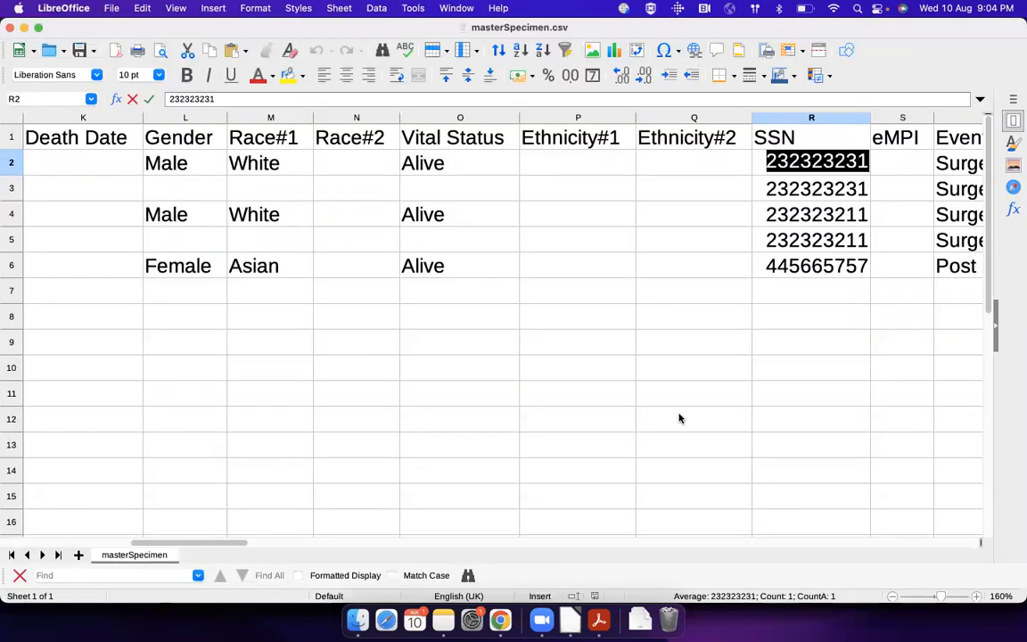
pyautogui.moveTo(941, 595); pyautogui.dragTo(936, 597)
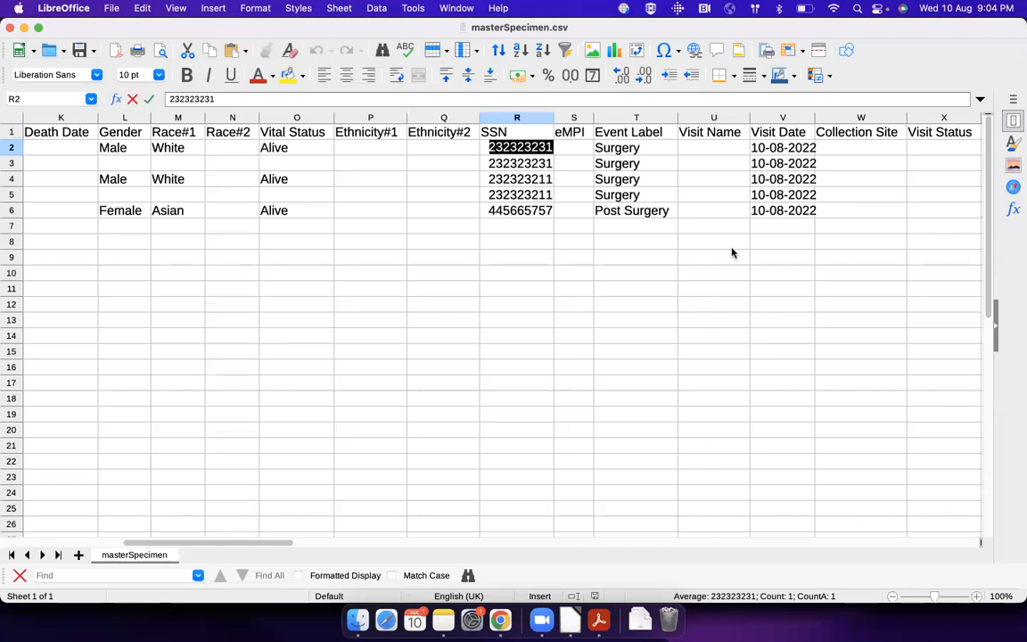
pyautogui.click(635, 152)
pyautogui.click(636, 164)
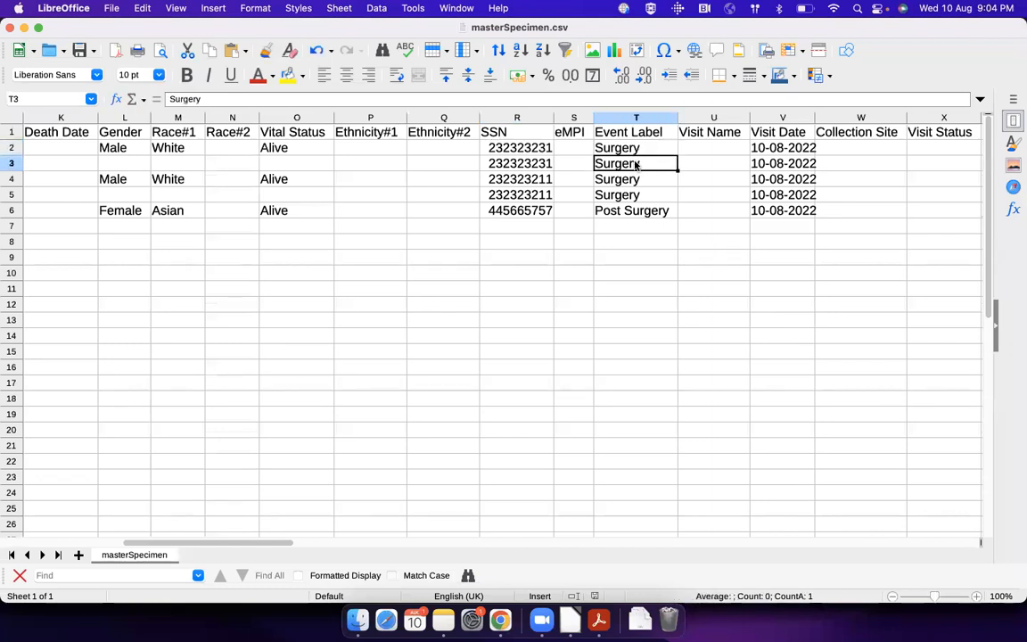
pyautogui.click(635, 138)
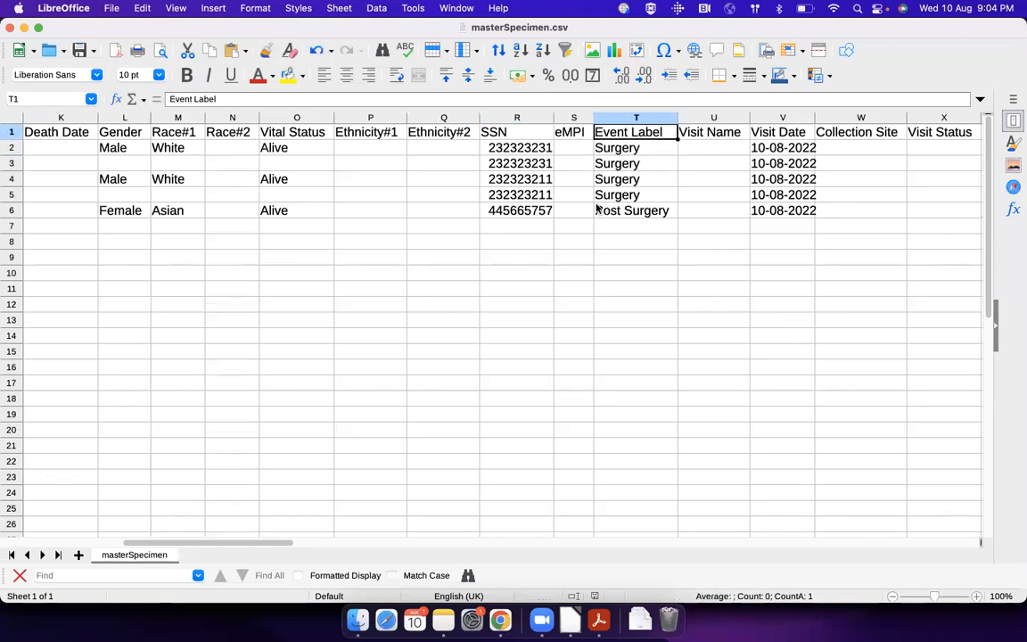
pyautogui.hscroll(10, 596, 208)
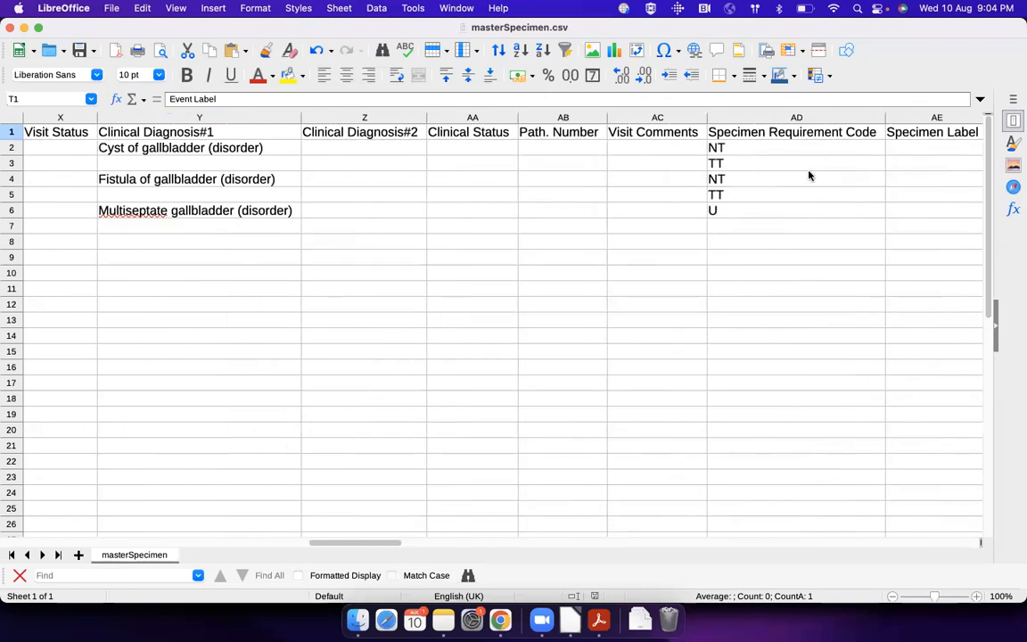
pyautogui.hscroll(5, 677, 153)
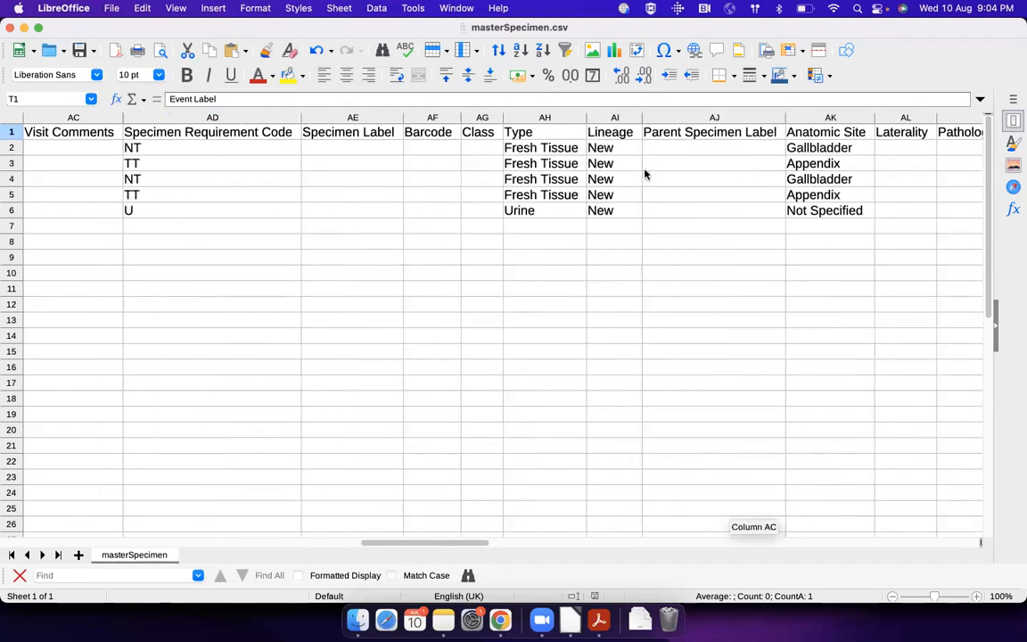
pyautogui.click(548, 162)
pyautogui.click(818, 148)
pyautogui.click(818, 163)
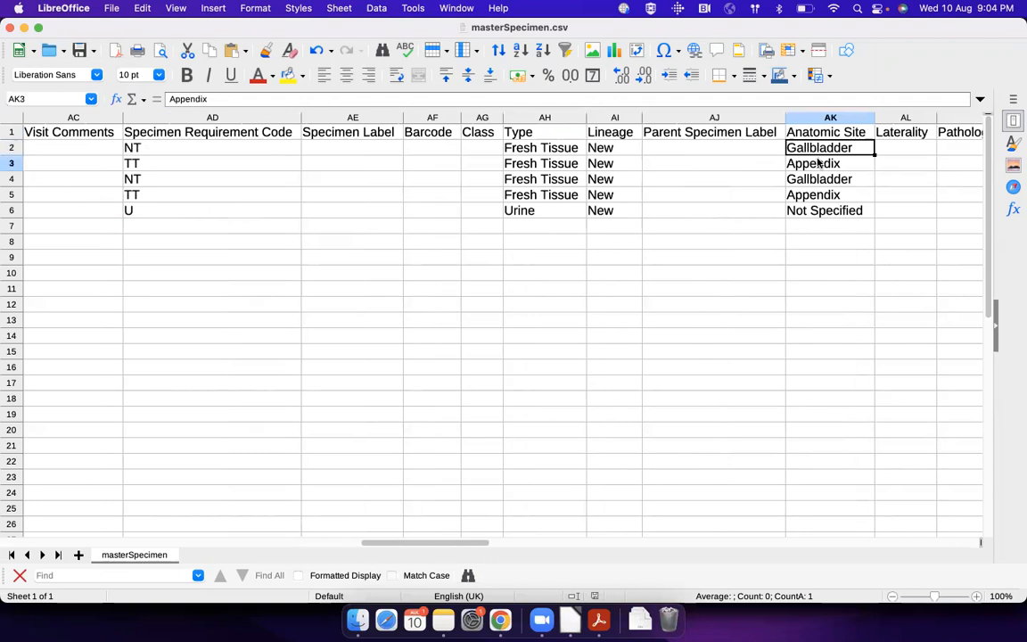
# Return to the participant in OpenSpecimen, open the T30D: Surgery visit and view its specimens
pyautogui.press('super+Tab')
pyautogui.click(110, 451)
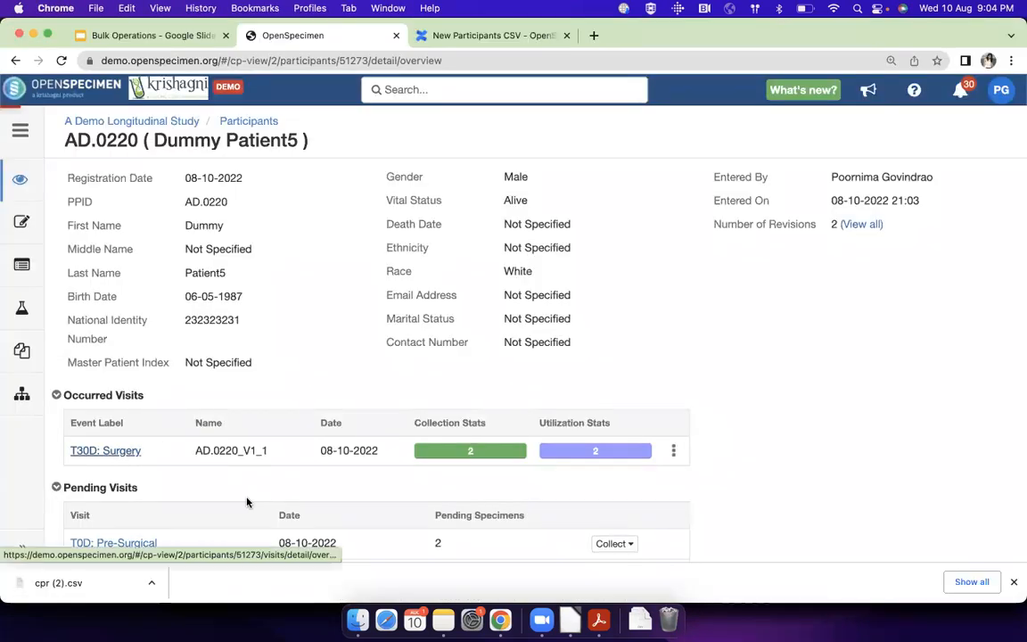
pyautogui.scroll(-3, 243, 458)
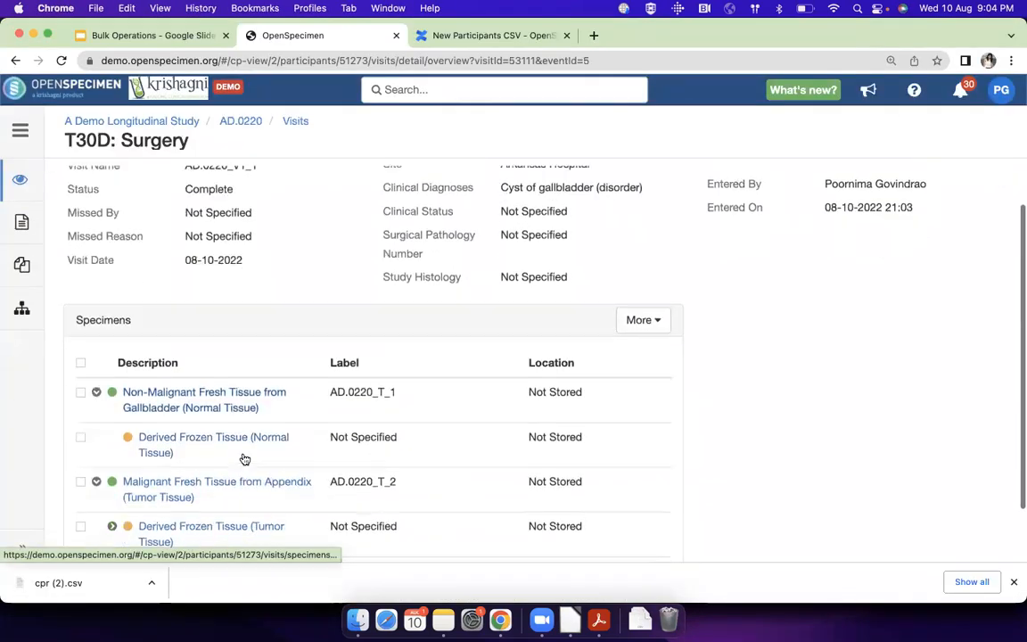
# Open the Non-Malignant Fresh Tissue specimen from Gallbladder, check its details, and return to the specimens of the T30D: Surgery visit
pyautogui.click(237, 332)
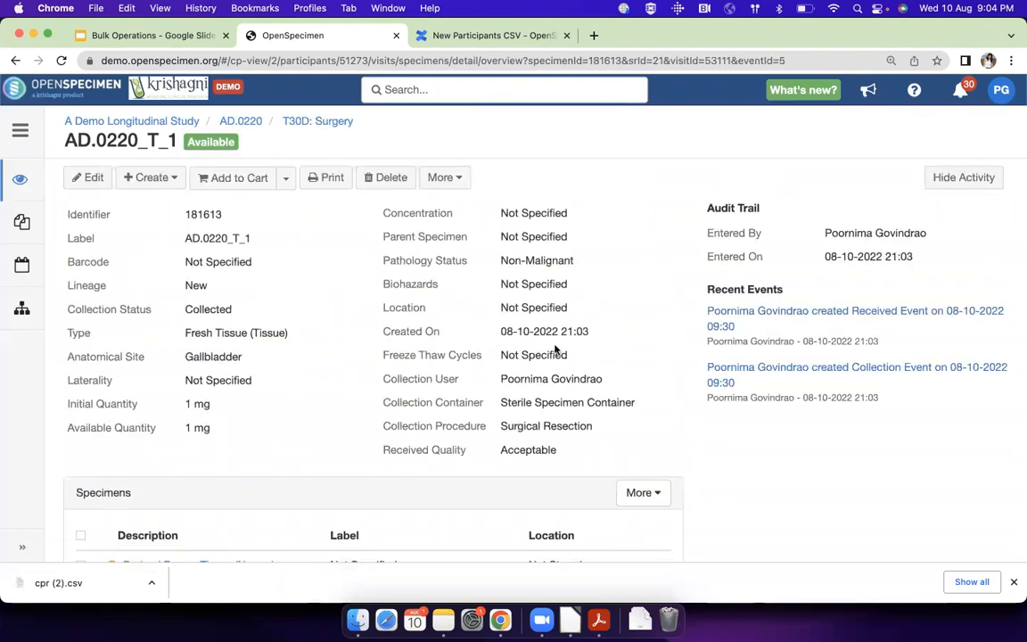
pyautogui.click(15, 61)
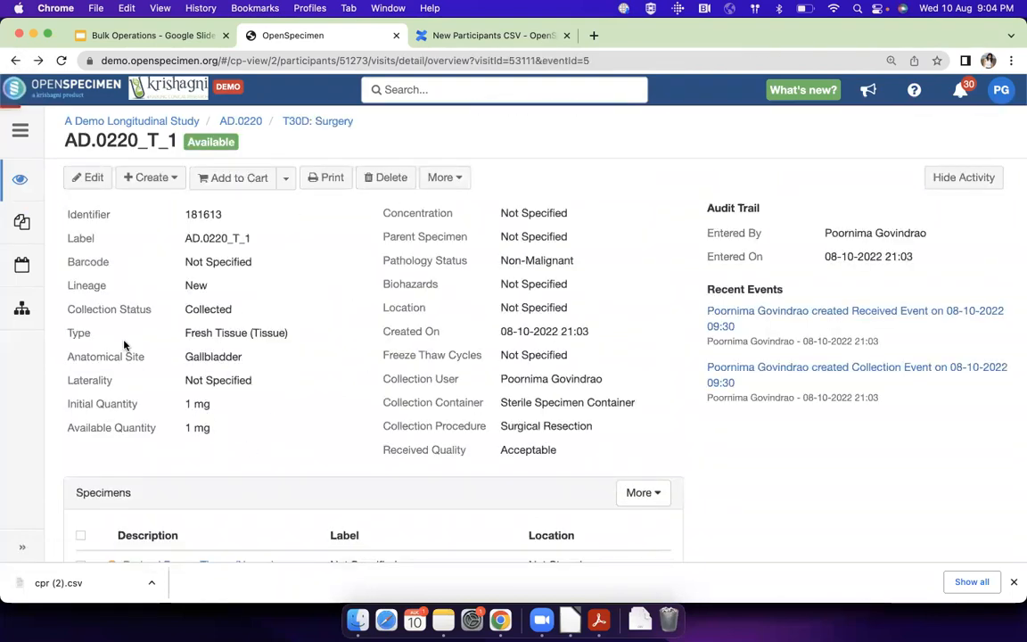
pyautogui.scroll(-2, 262, 543)
pyautogui.scroll(-3, 265, 543)
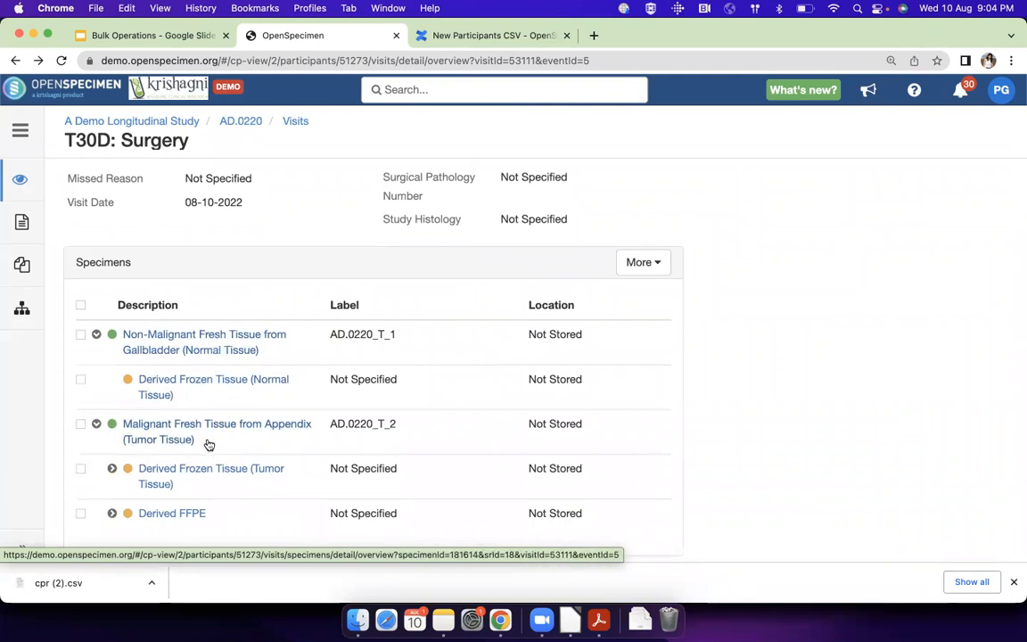
# Switch to masterSpecimen.csv in LibreOffice and examine the Specimen Requirement Code column
pyautogui.press('super+Tab')
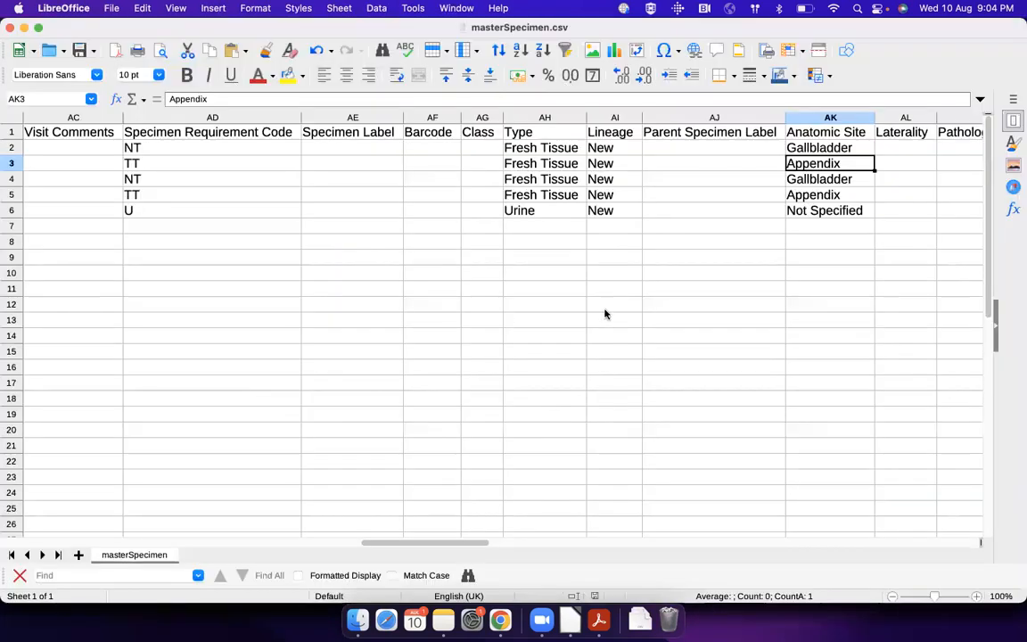
pyautogui.click(229, 119)
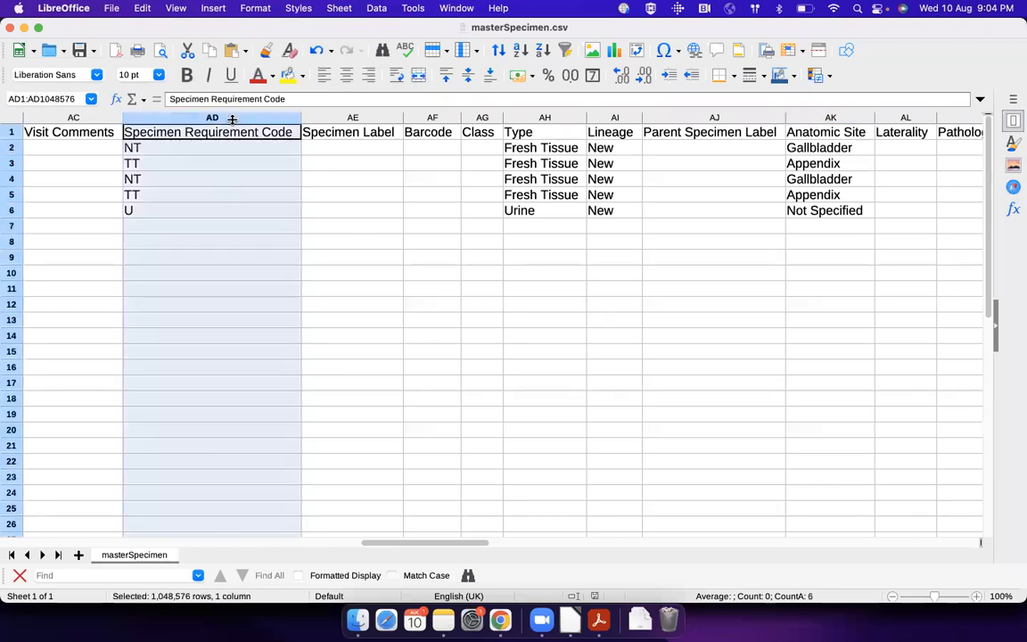
pyautogui.click(238, 153)
pyautogui.click(238, 197)
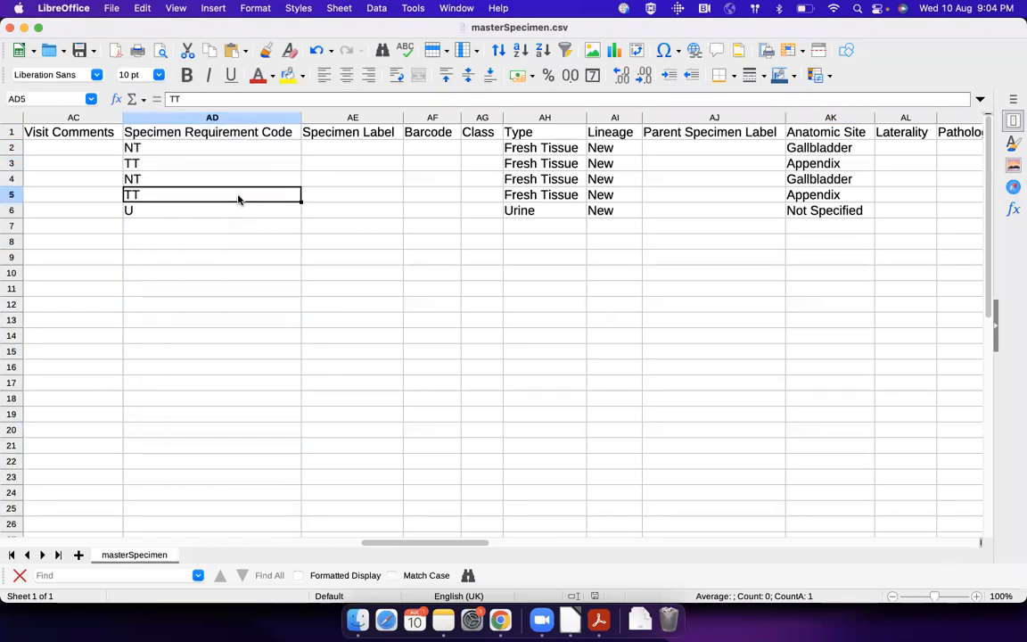
# Return to OpenSpecimen and look up the Normal Tissue requirement's code under the T30D: Surgery event in the study's collection protocol details
pyautogui.press('super+Tab')
pyautogui.click(142, 123)
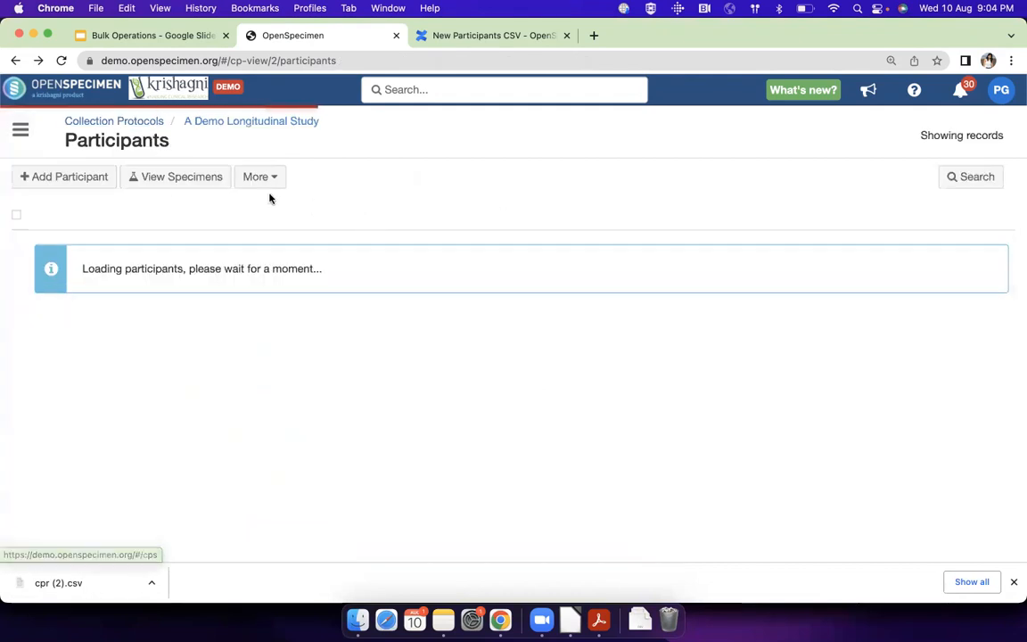
pyautogui.click(256, 176)
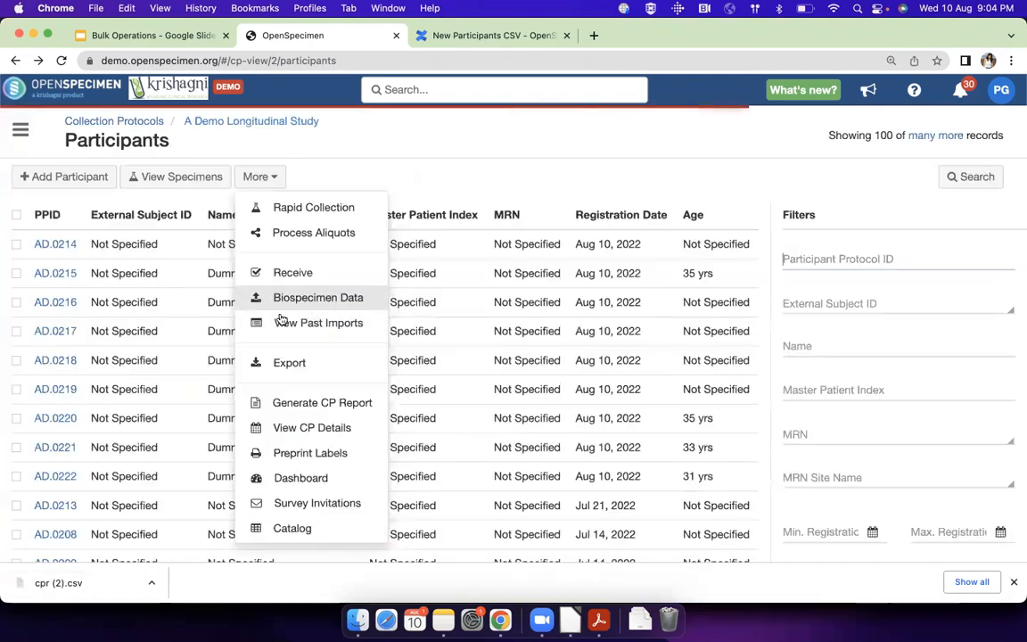
pyautogui.click(293, 428)
pyautogui.click(22, 264)
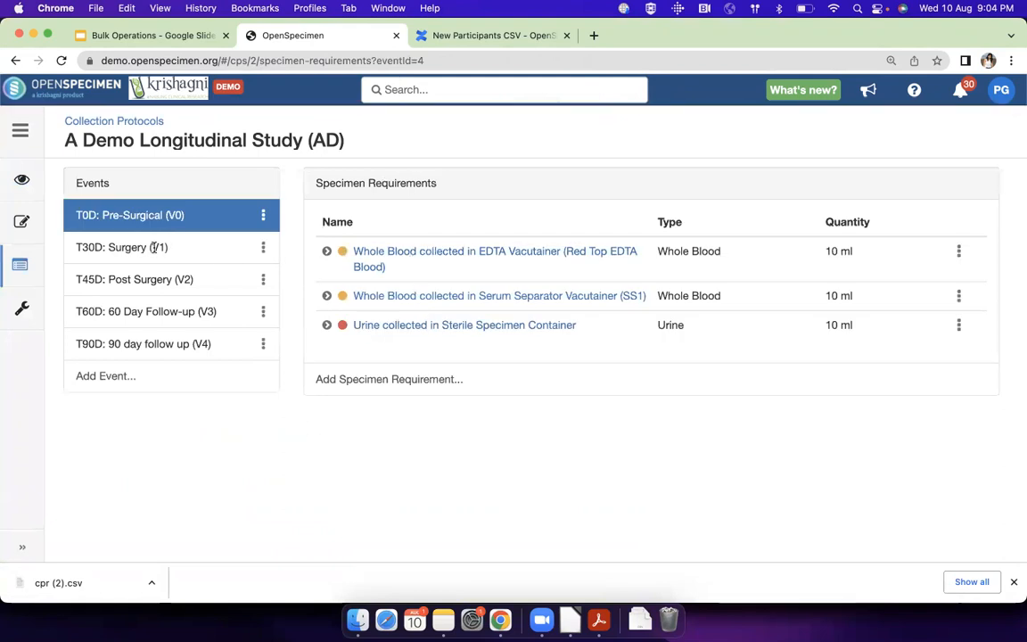
pyautogui.click(154, 247)
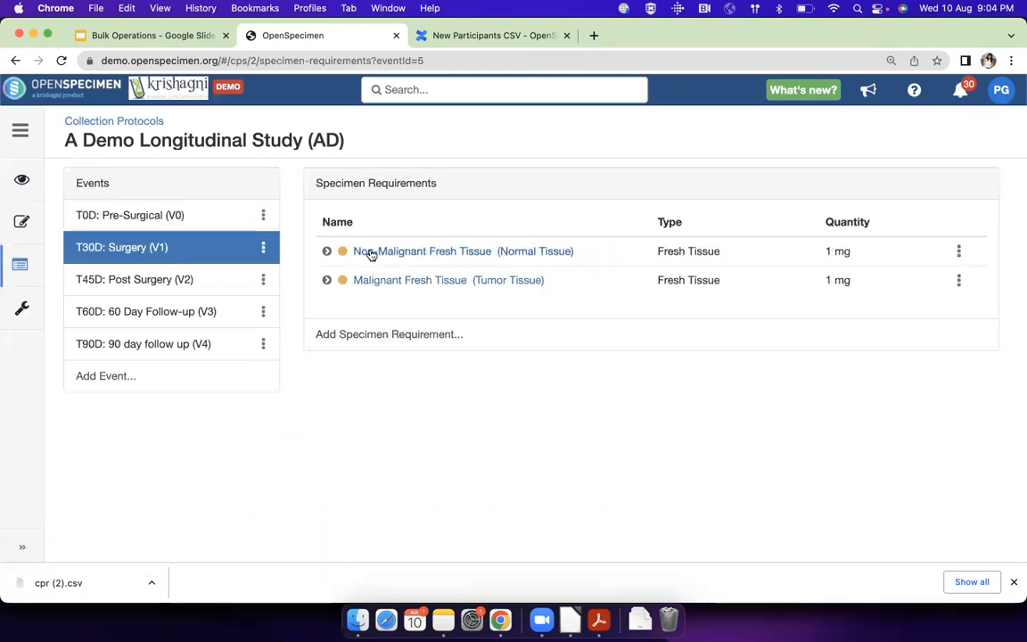
pyautogui.click(371, 254)
pyautogui.doubleClick(454, 308)
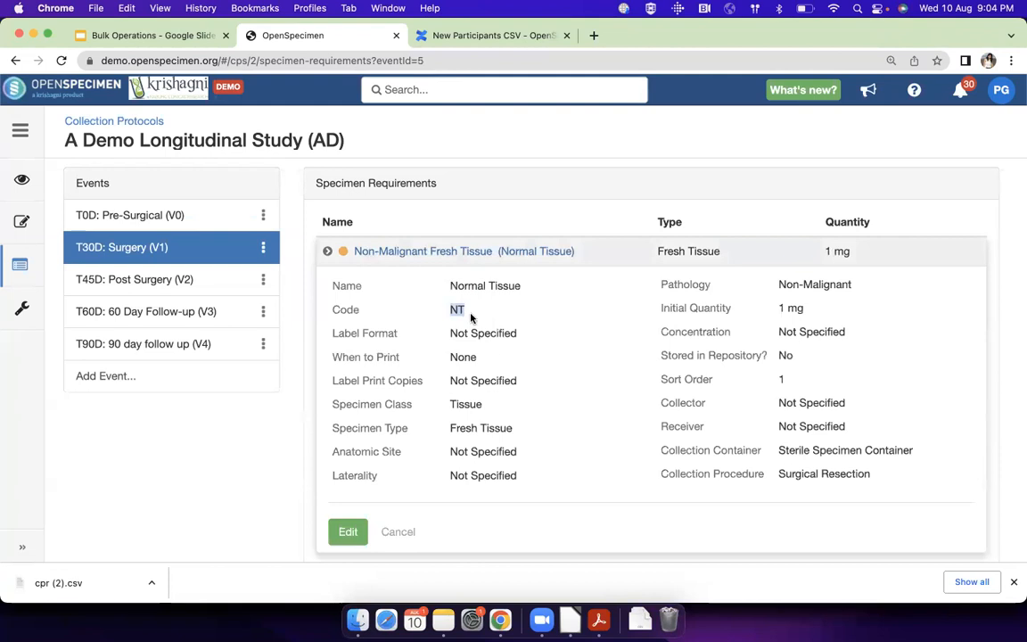
# Compare the specimen requirement codes and types in masterSpecimen.csv with the Normal Tissue requirement in OpenSpecimen
pyautogui.press('super+Tab')
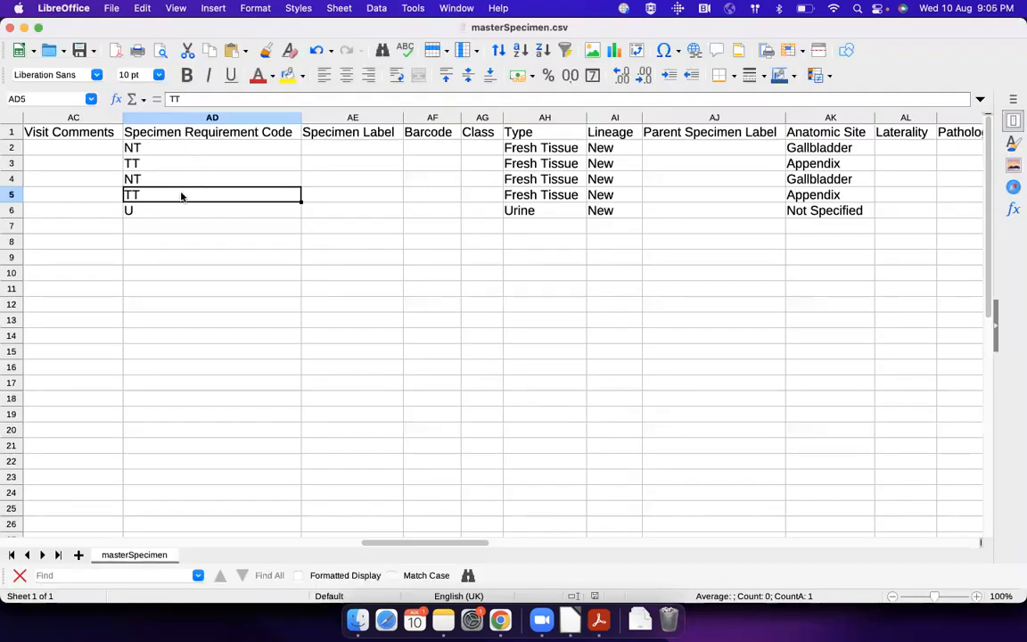
pyautogui.click(158, 147)
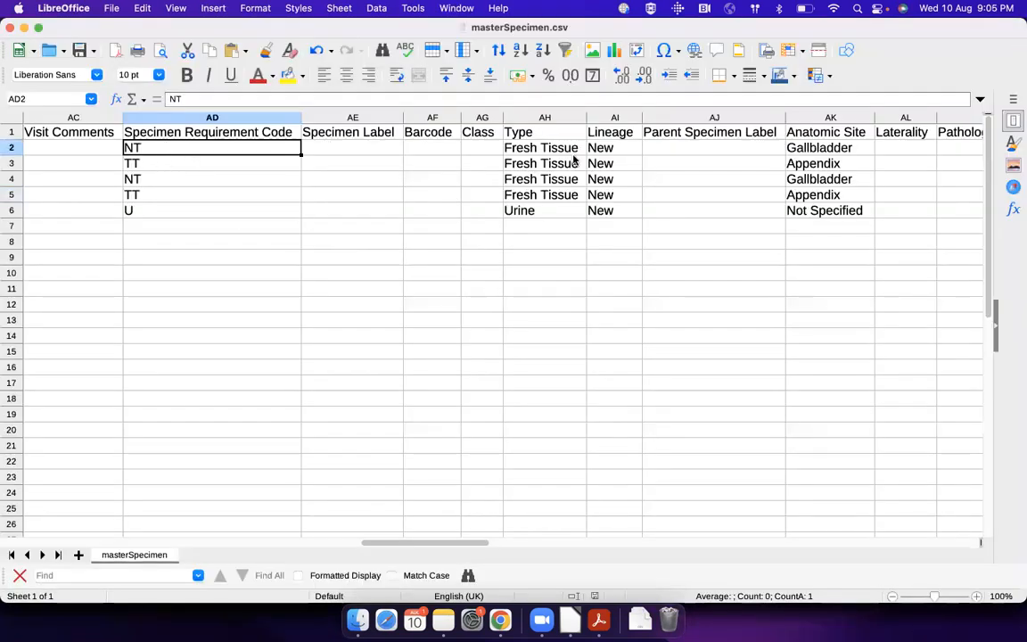
pyautogui.click(567, 151)
pyautogui.press('super+Tab')
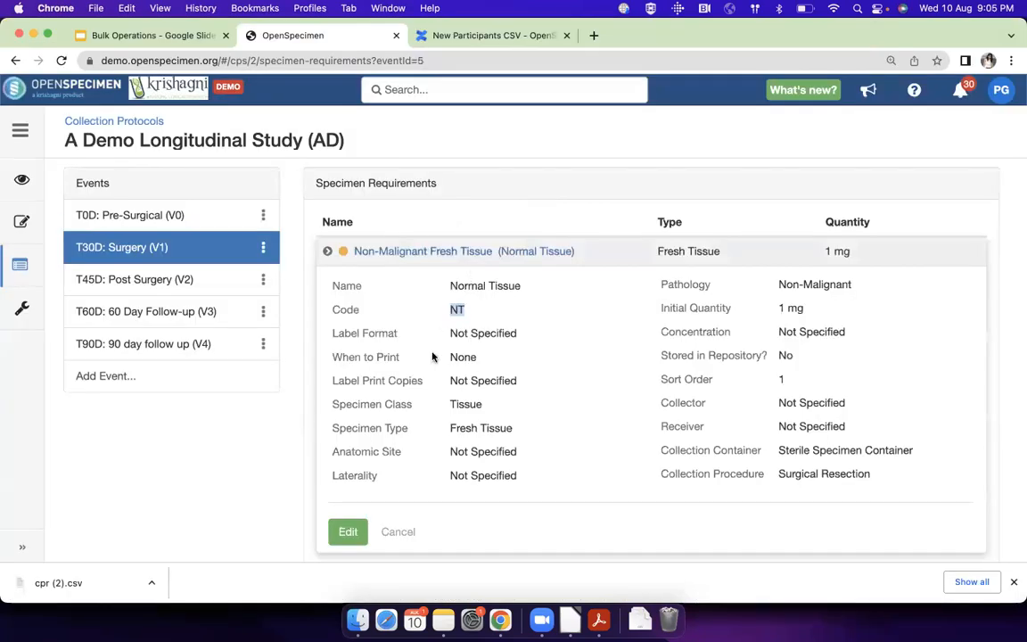
pyautogui.press('super+Tab')
pyautogui.moveTo(142, 150); pyautogui.dragTo(148, 208)
pyautogui.press('super+Tab')
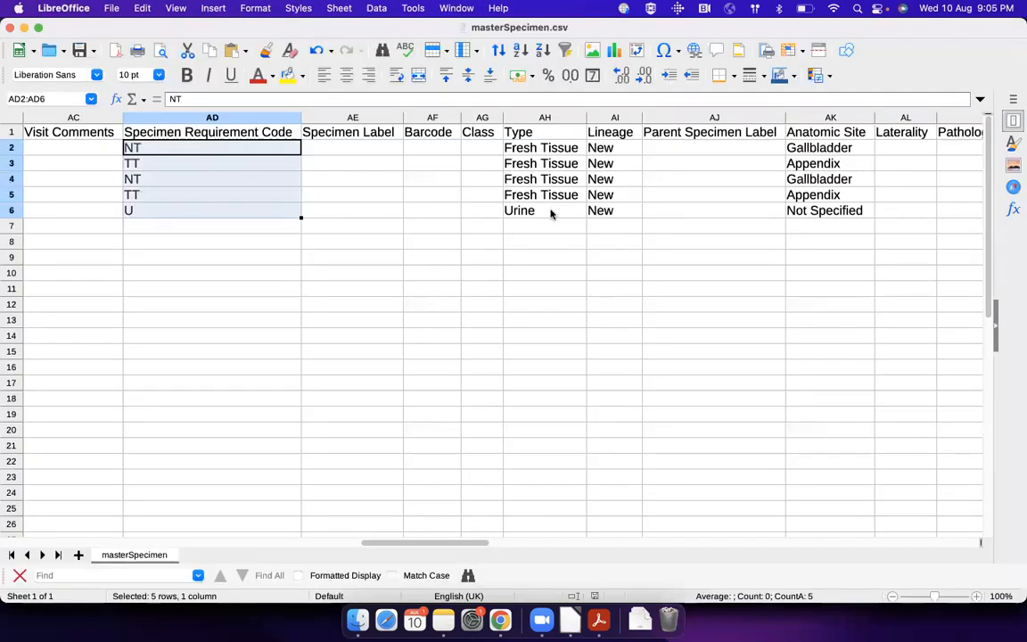
pyautogui.press('super+Tab')
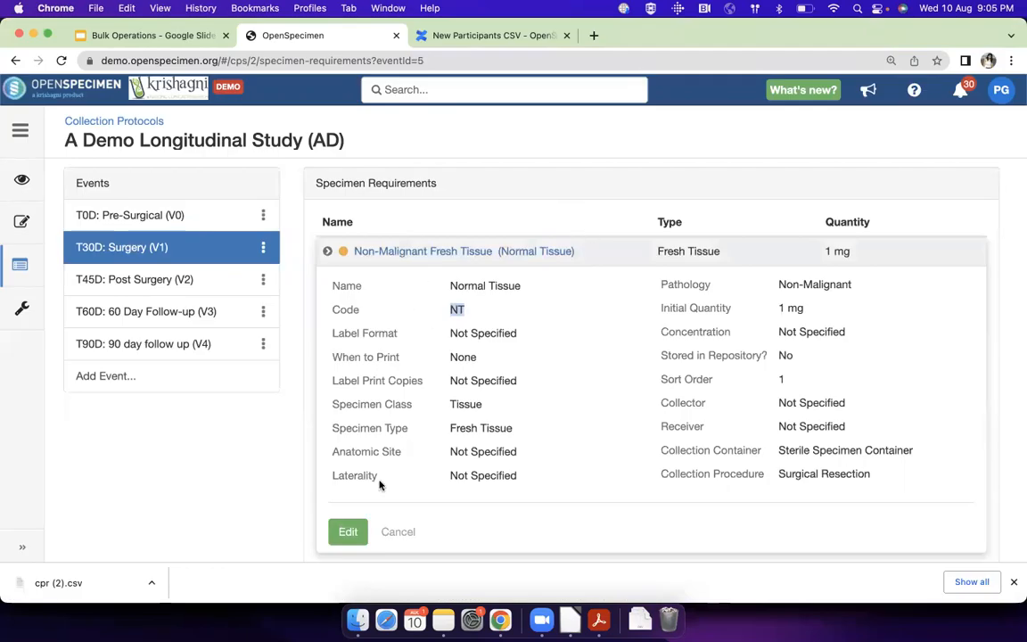
pyautogui.press('super+Tab')
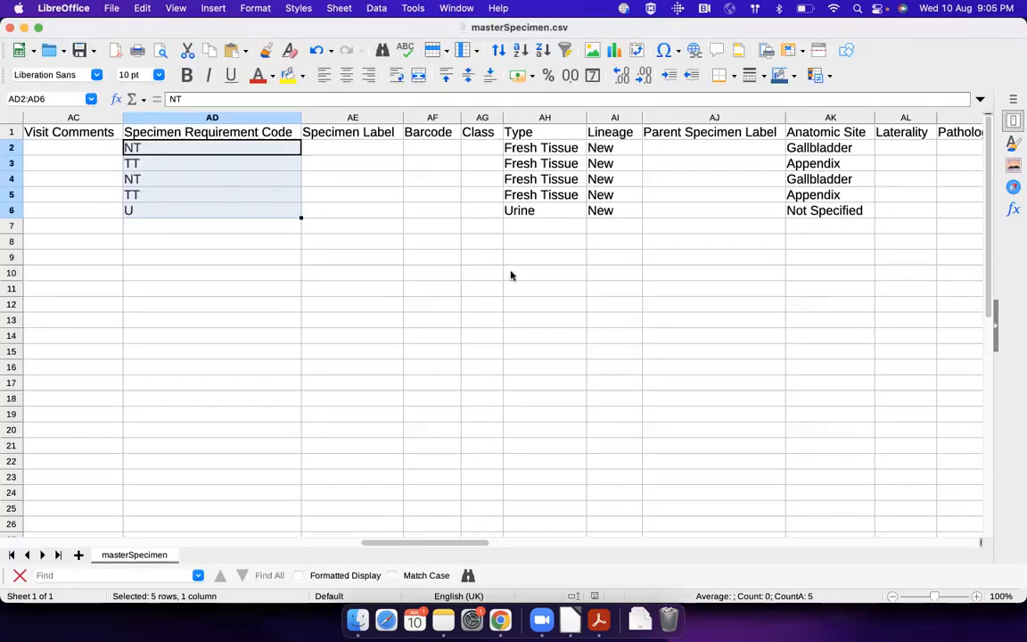
# Check the urine specimen's type in row 6 of masterSpecimen.csv and copy the SSN from that row
pyautogui.click(555, 214)
pyautogui.hscroll(5, 556, 216)
pyautogui.hscroll(-10, 556, 216)
pyautogui.hscroll(-15, 556, 216)
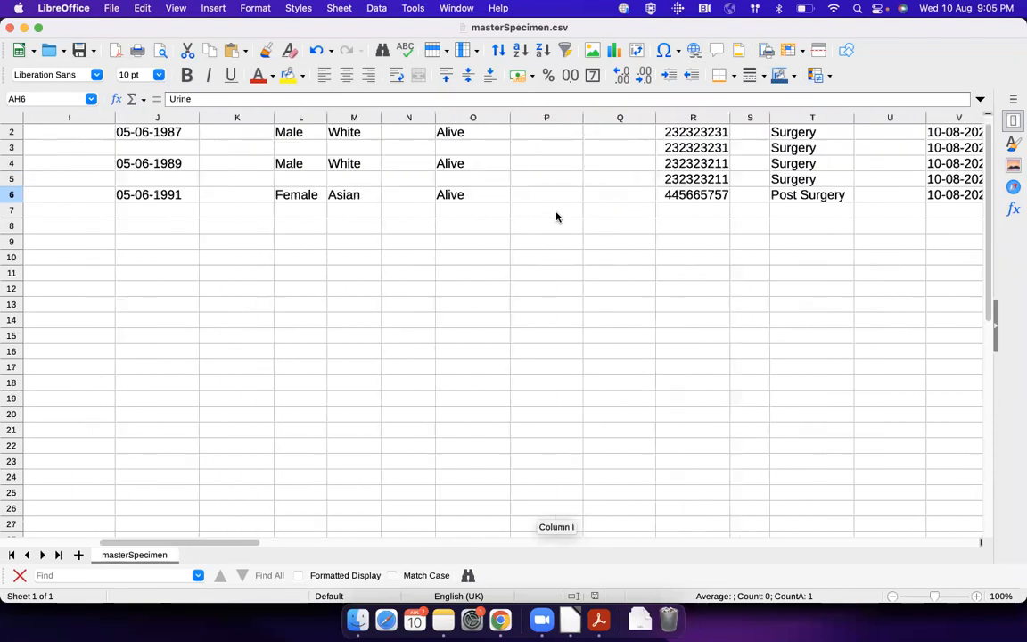
pyautogui.hscroll(1, 556, 216)
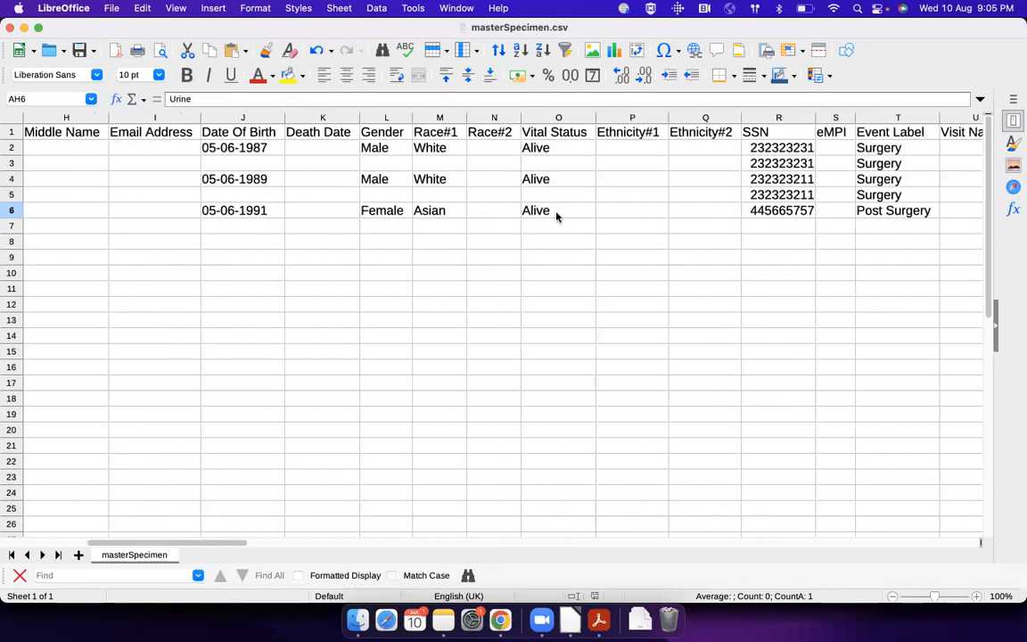
pyautogui.click(776, 212)
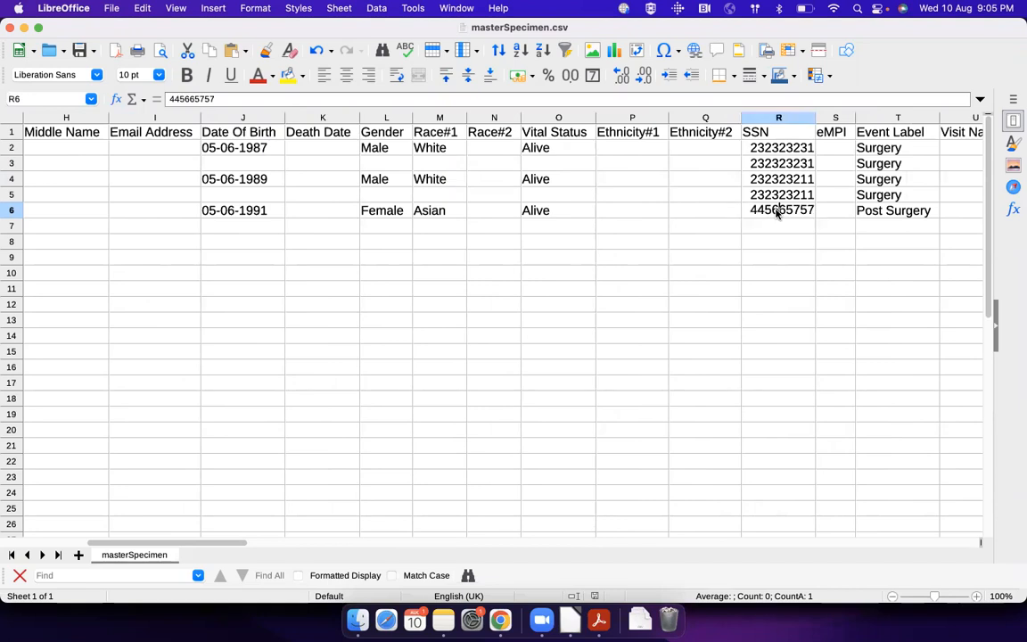
pyautogui.doubleClick(777, 212)
pyautogui.press('super+c')
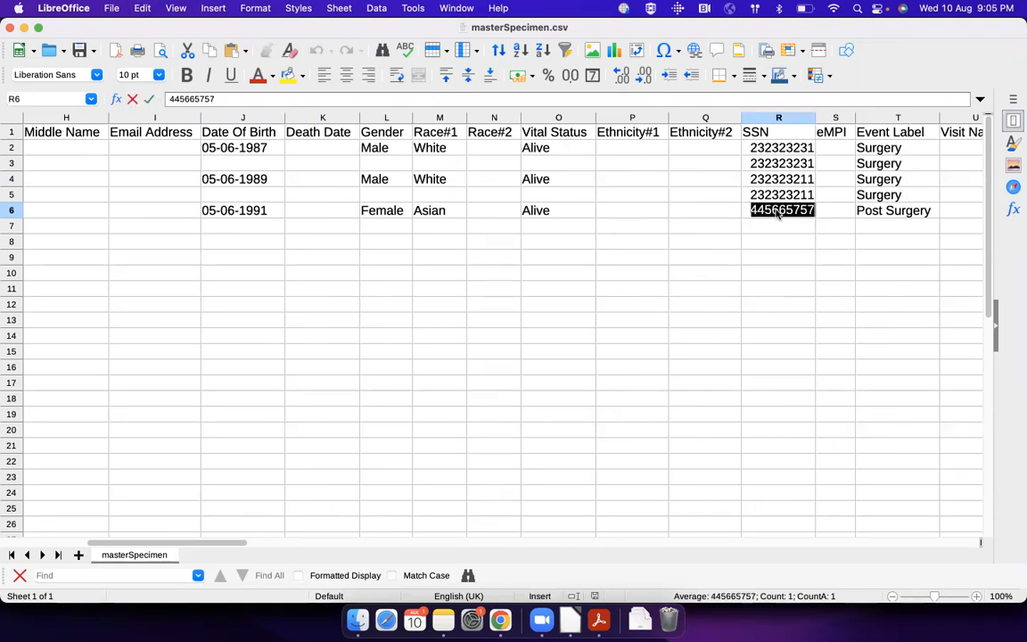
# Switch to OpenSpecimen, search for the copied SSN, and open the matching participant
pyautogui.press('super+Tab')
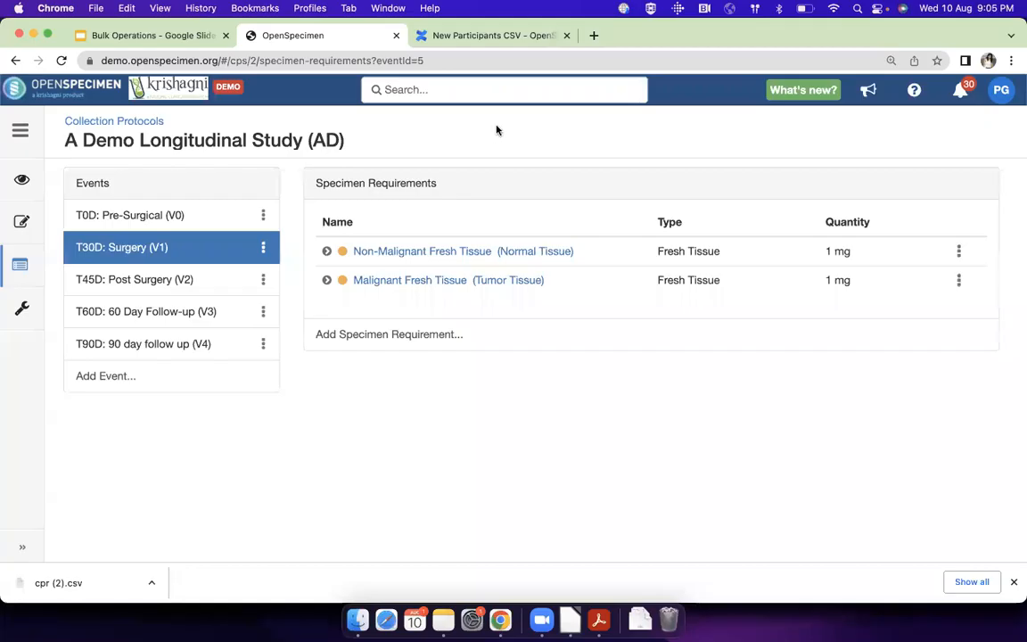
pyautogui.click(488, 93)
pyautogui.press('super+v')
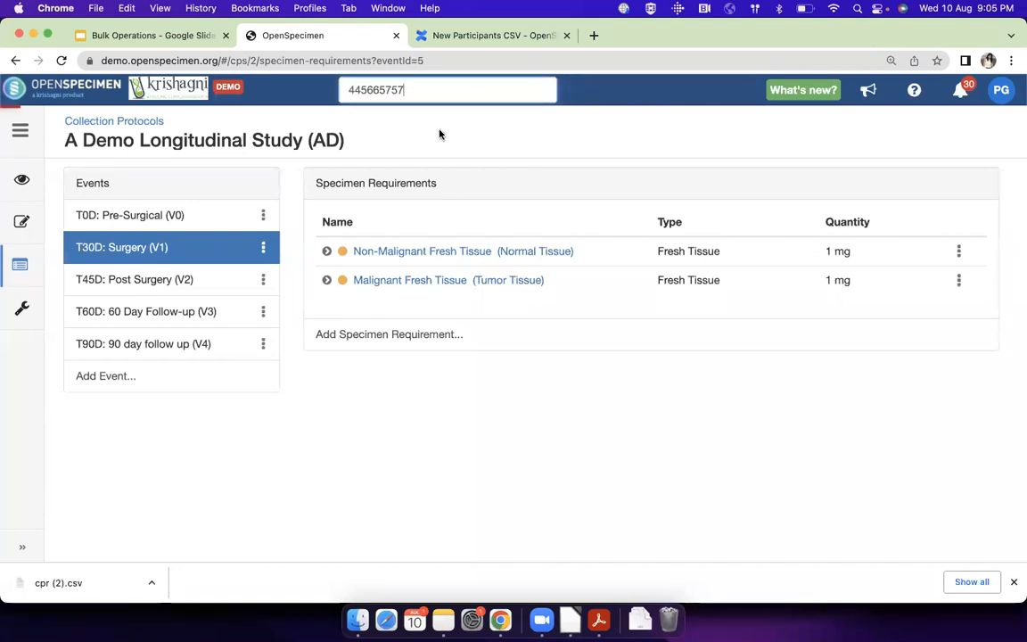
pyautogui.click(438, 134)
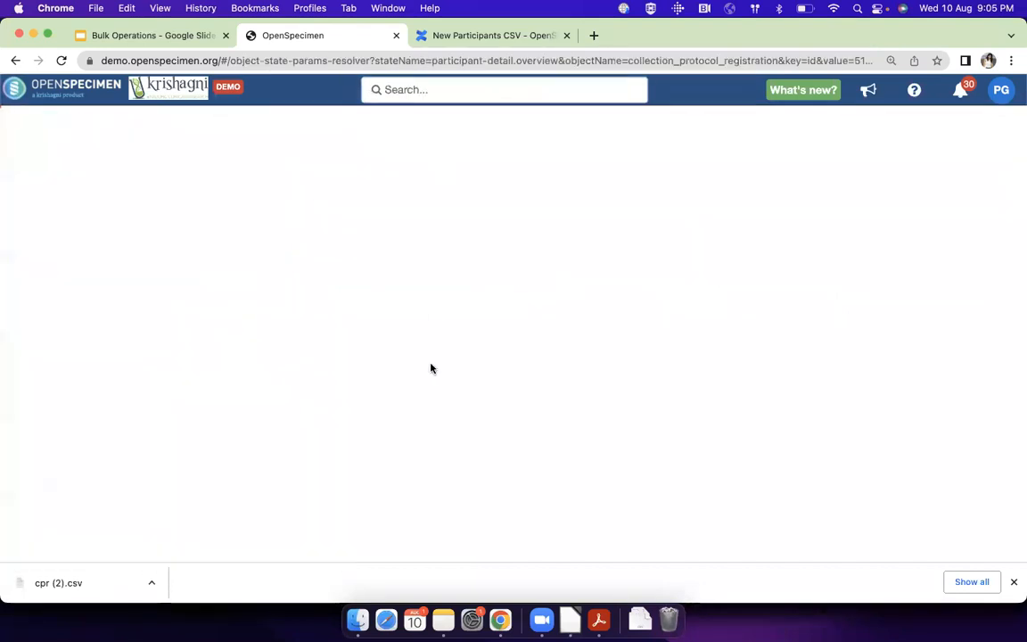
# Review the participant's occurred and pending visits, then open the T45D: Post Surgery visit and view its specimens
pyautogui.scroll(-3, 426, 372)
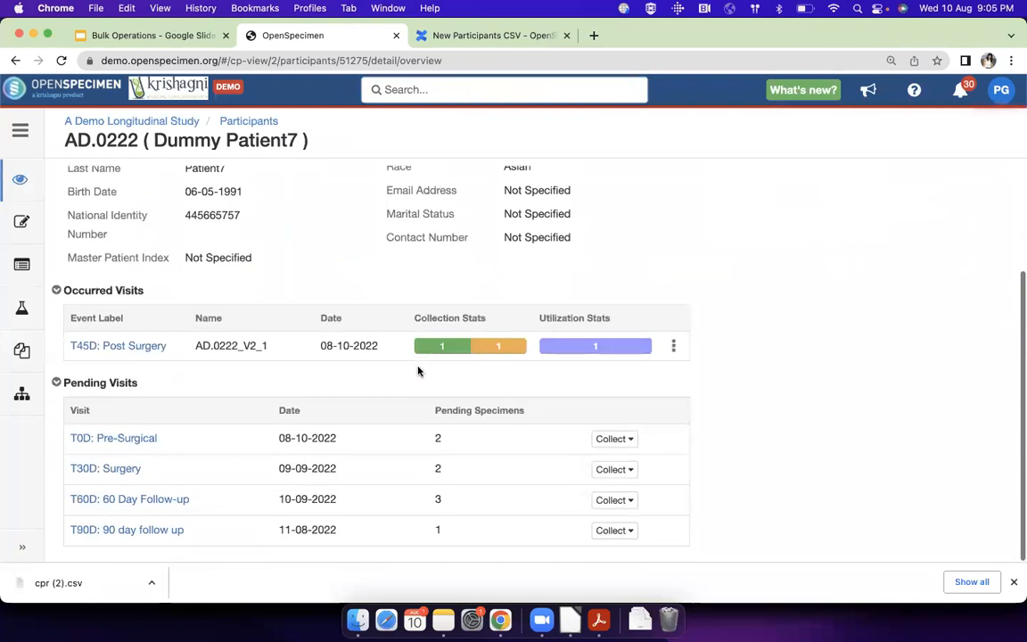
pyautogui.scroll(3, 417, 372)
pyautogui.click(318, 489)
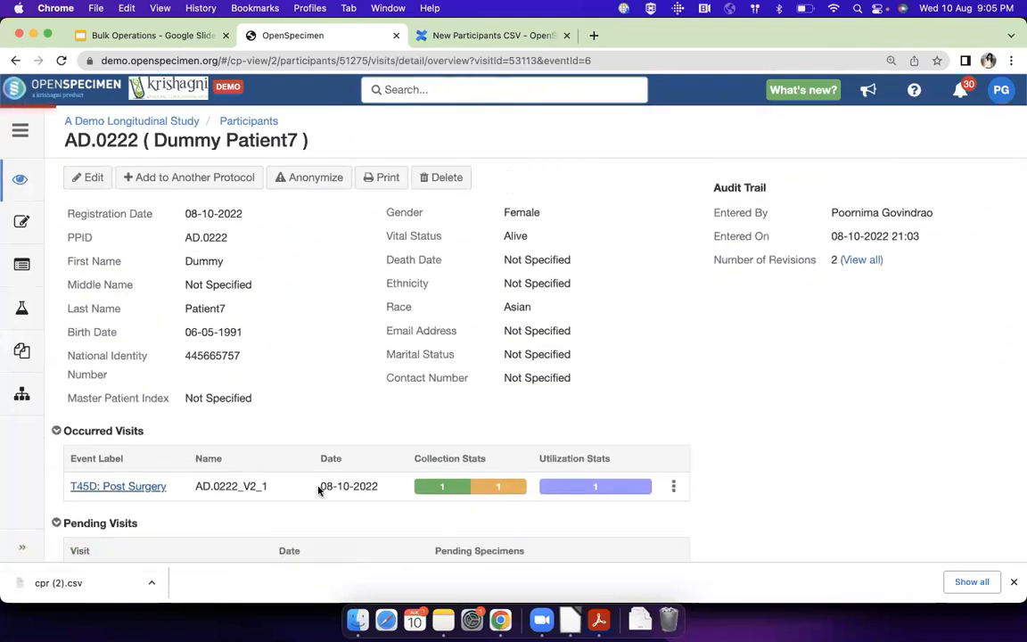
pyautogui.scroll(-5, 316, 486)
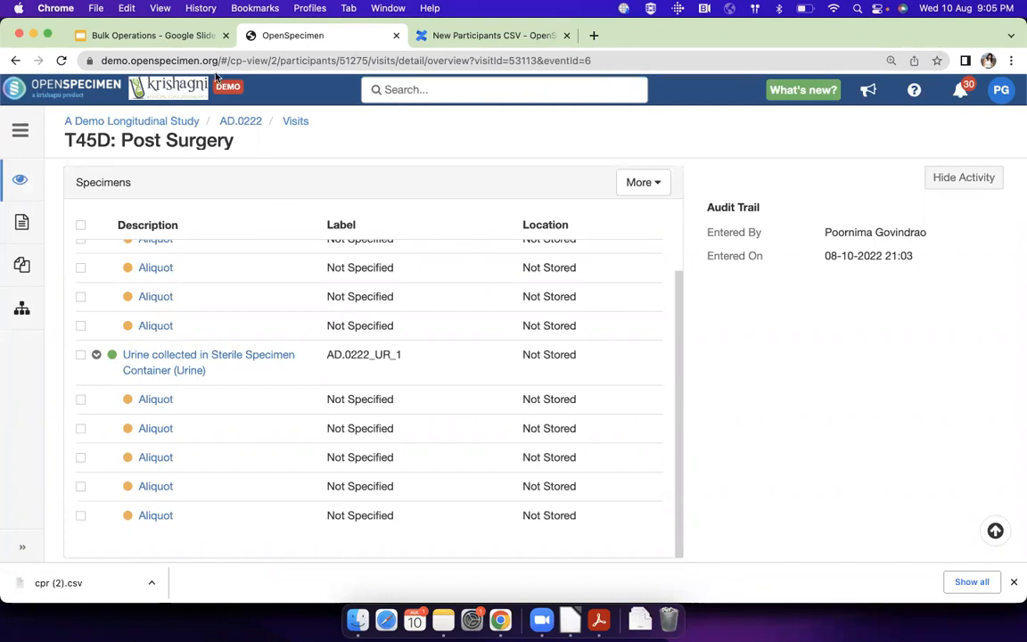
# Return to masterSpecimen.csv and examine the PPID and Specimen Label columns
pyautogui.press('super+Tab')
pyautogui.hscroll(-10, 249, 156)
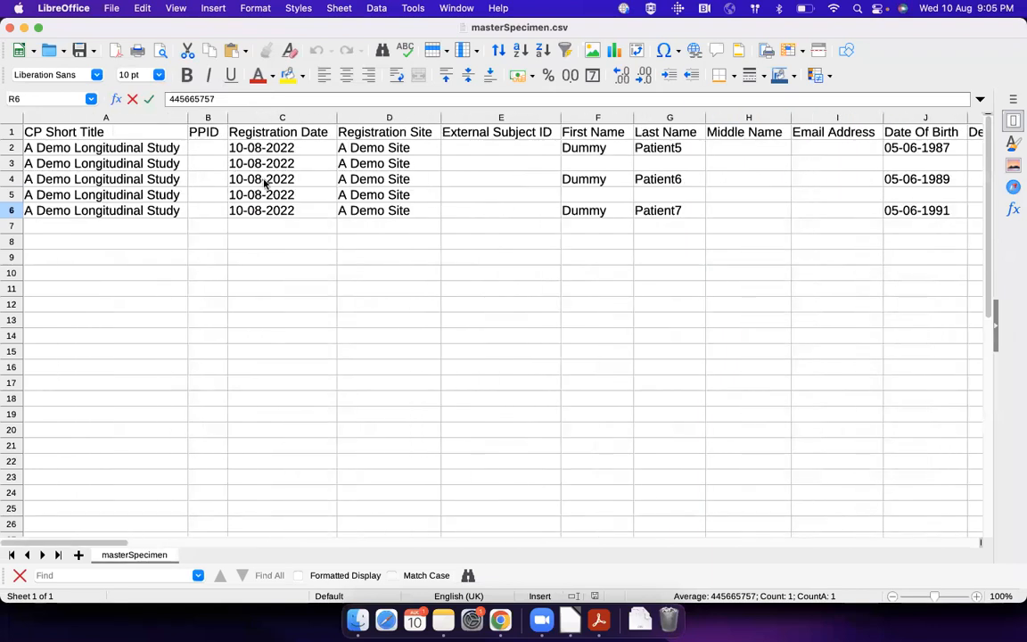
pyautogui.click(264, 183)
pyautogui.click(206, 145)
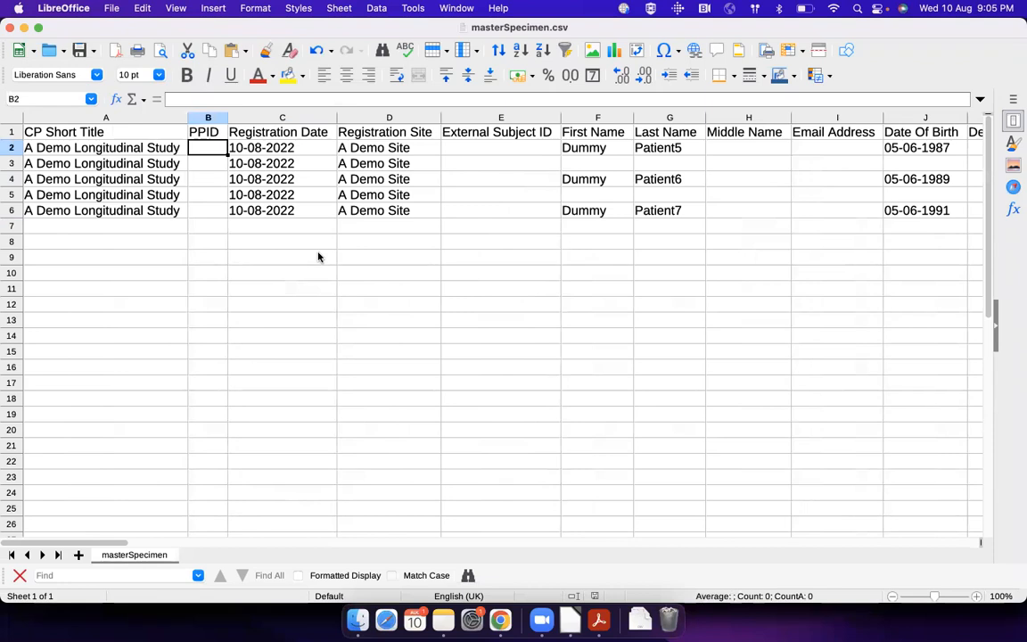
pyautogui.click(207, 117)
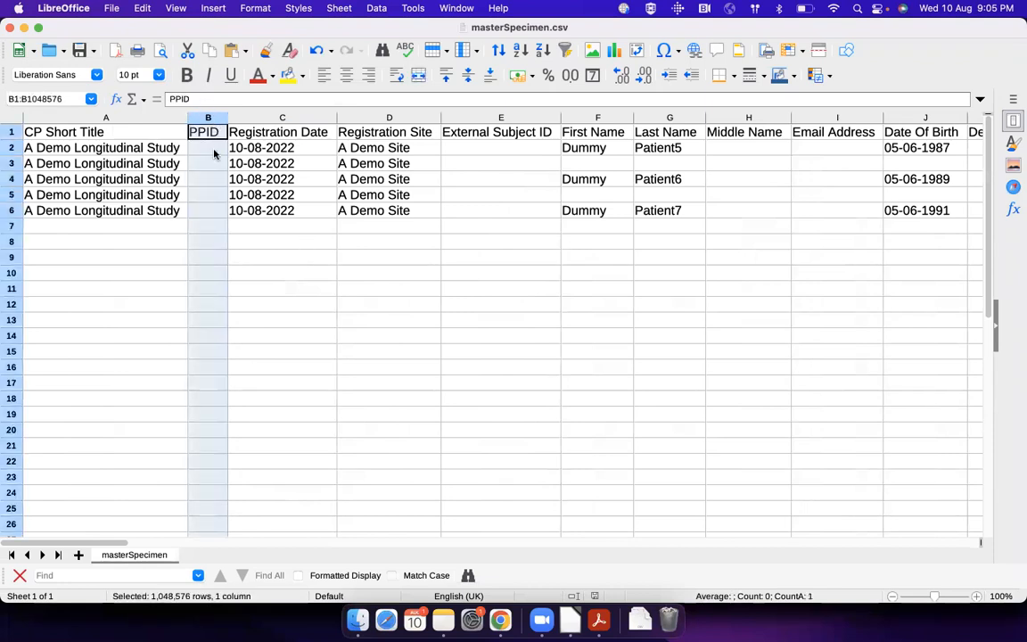
pyautogui.hscroll(10, 643, 178)
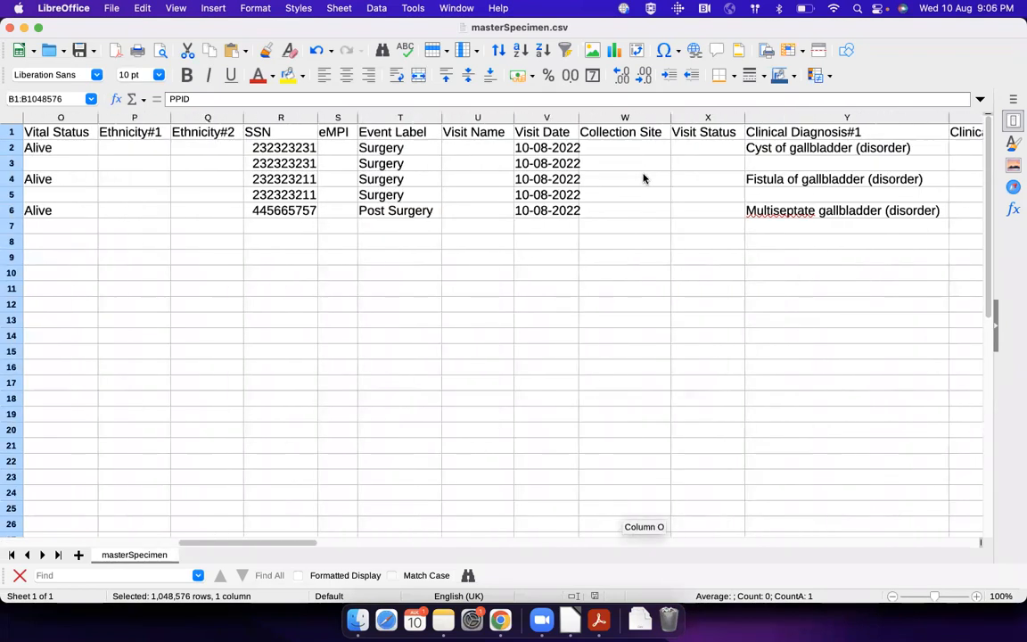
pyautogui.hscroll(8, 724, 158)
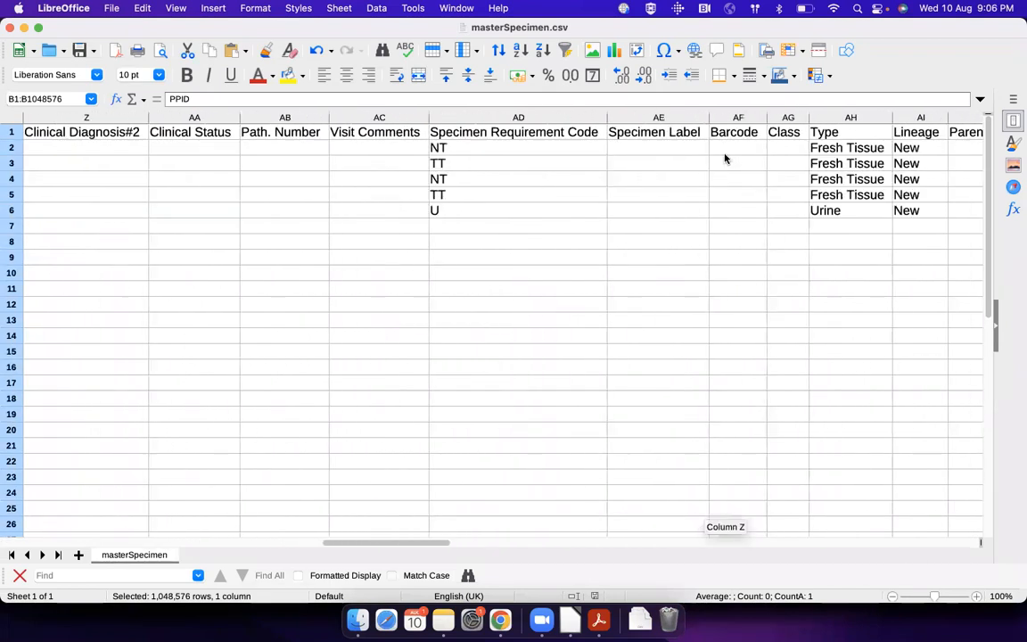
pyautogui.click(677, 117)
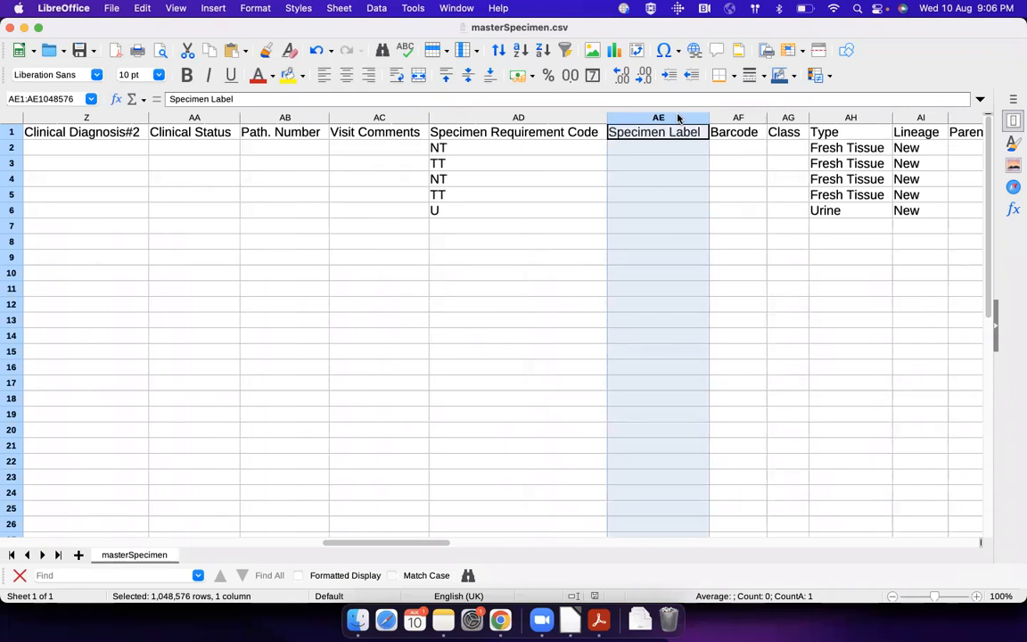
pyautogui.click(668, 175)
pyautogui.hscroll(-15, 668, 175)
# Switch back to Chrome and show the Bulk Operations presentation in Google Slides
pyautogui.press('super+Tab')
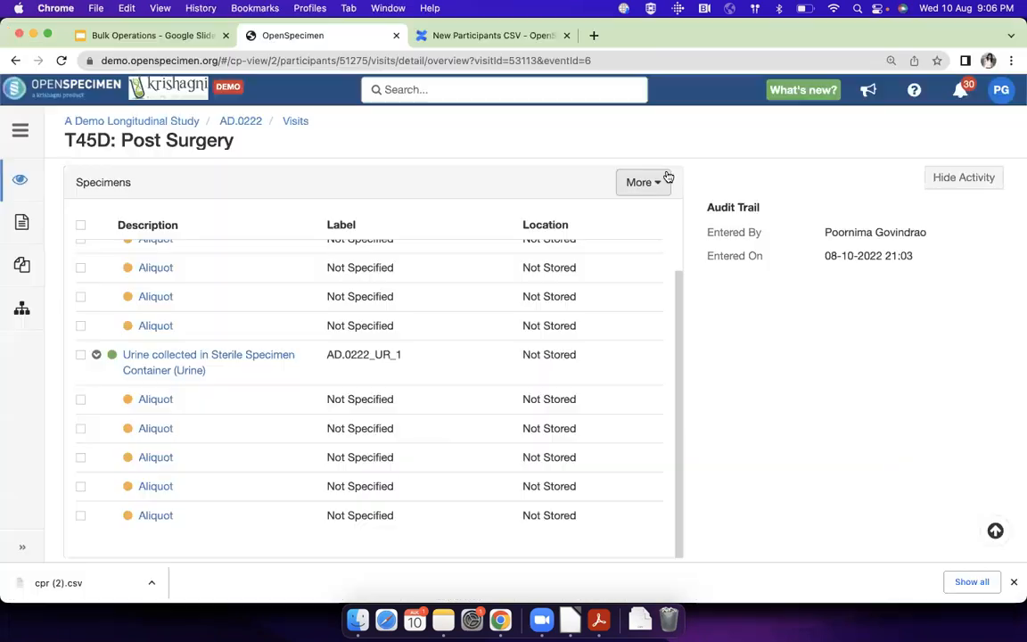
pyautogui.click(183, 37)
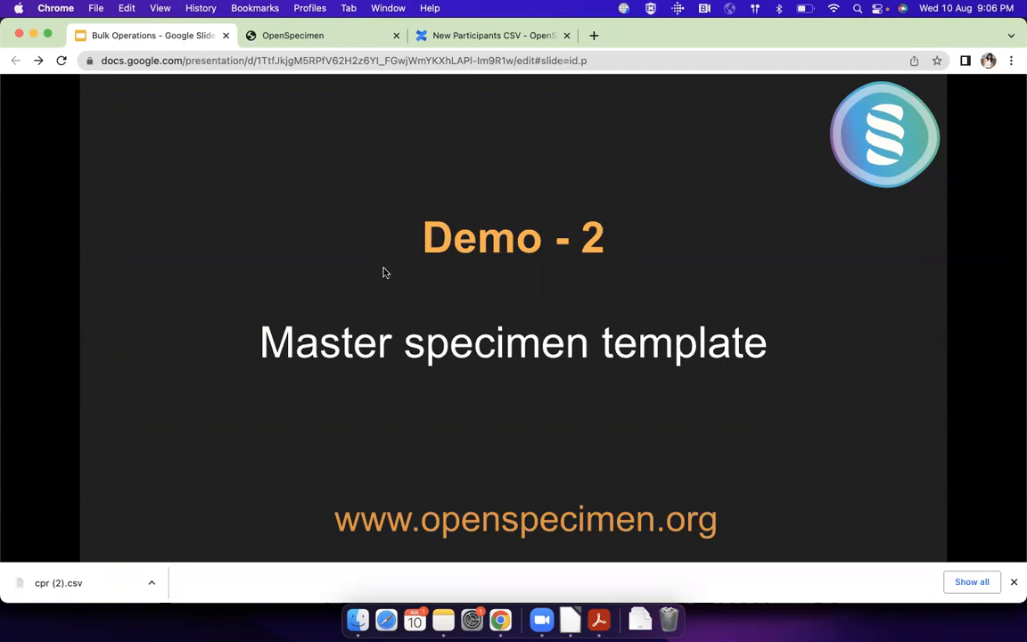
# Advance the presentation to the Demo - 3 slide, then open the Biospecimen Data bulk import for A Demo Longitudinal Study in OpenSpecimen
pyautogui.click(383, 267)
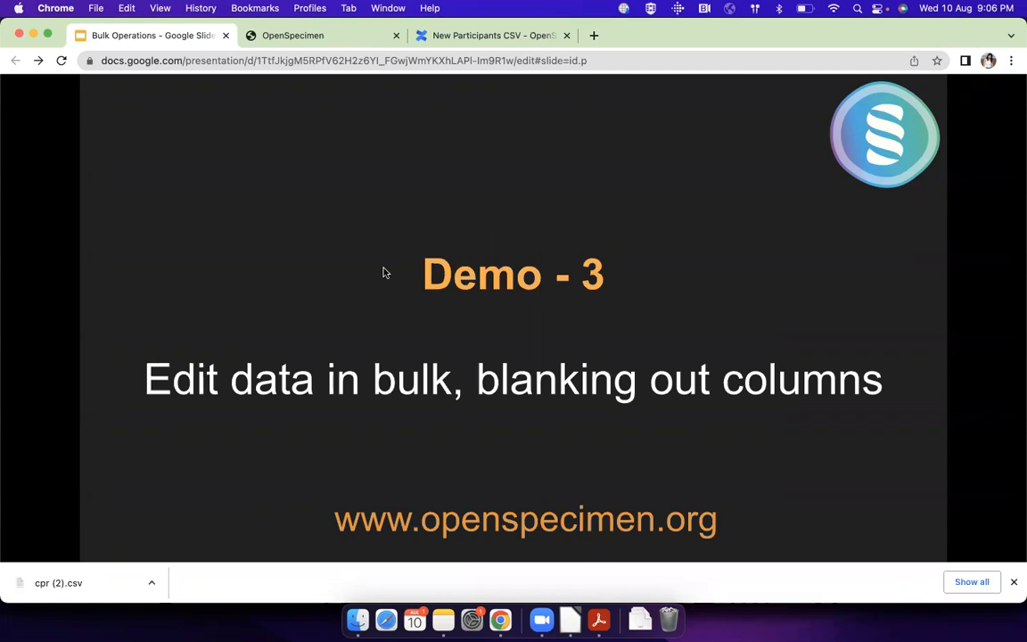
pyautogui.click(316, 37)
pyautogui.click(167, 122)
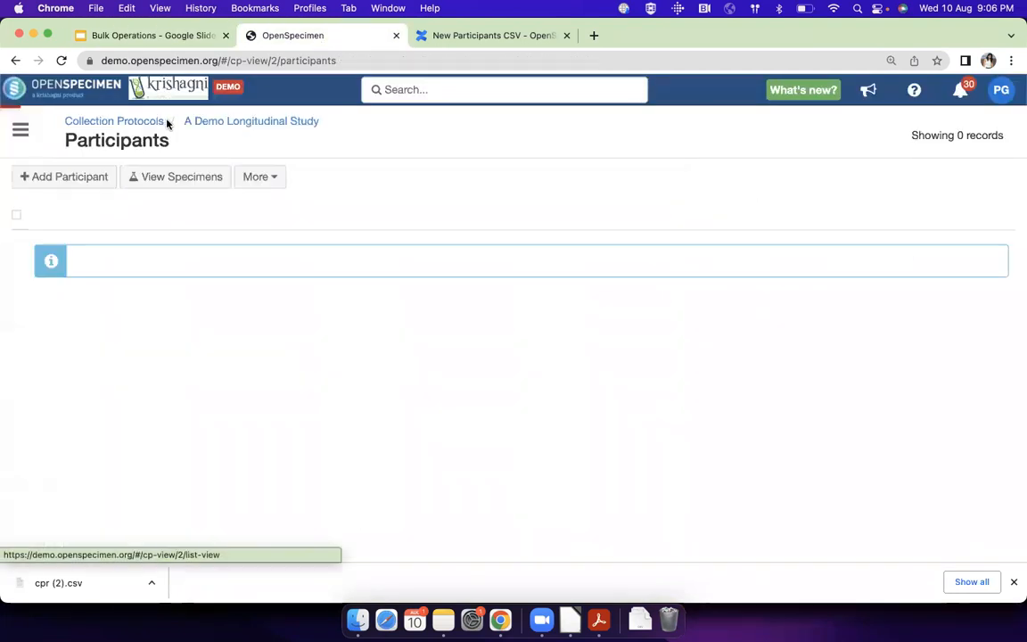
pyautogui.click(272, 180)
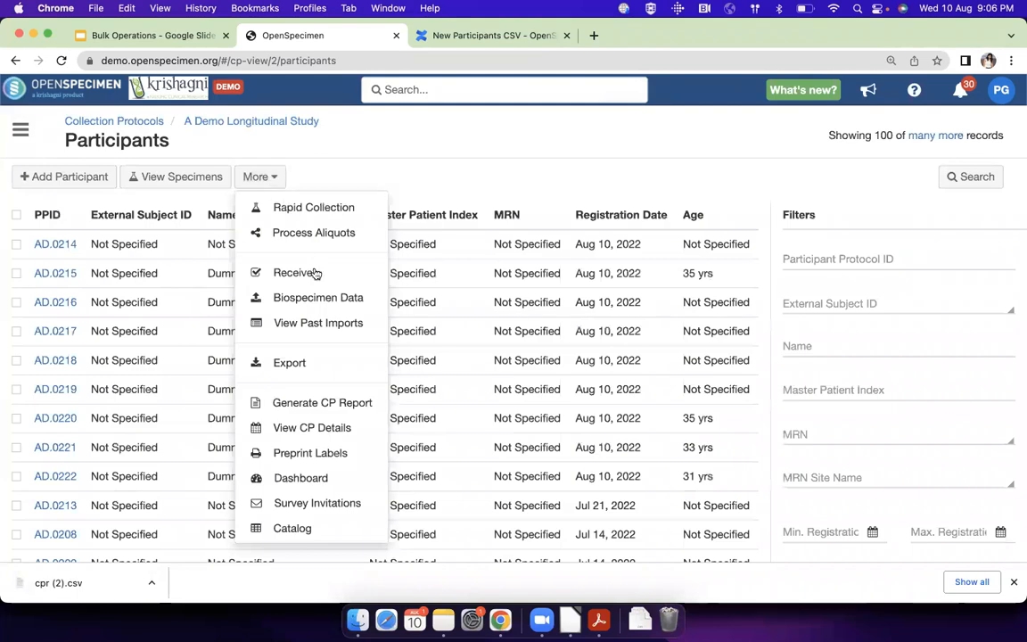
pyautogui.click(318, 299)
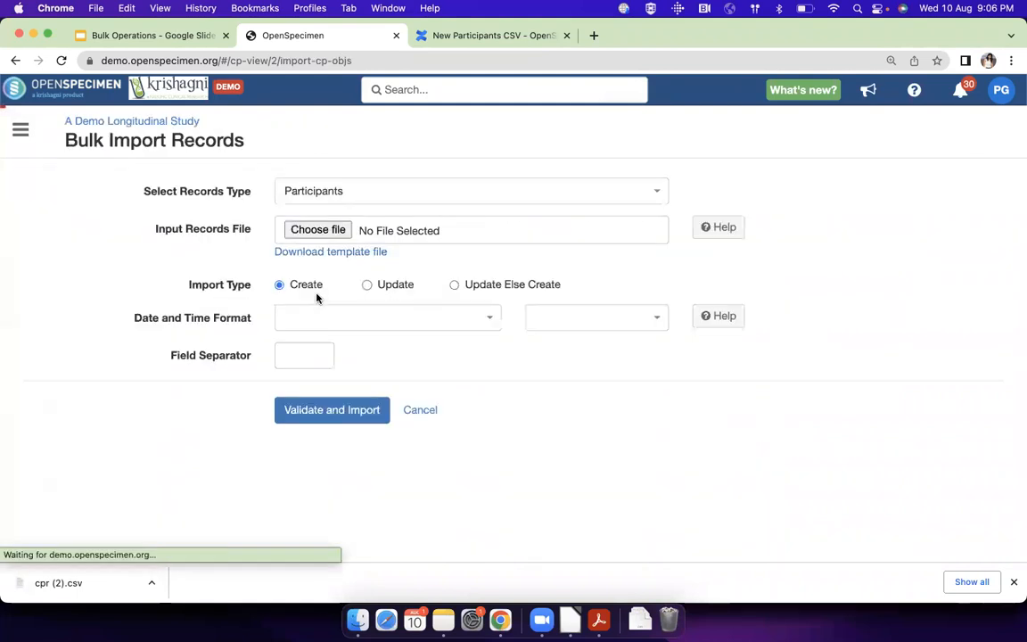
# Set the record type of the bulk import to Specimens
pyautogui.click(323, 199)
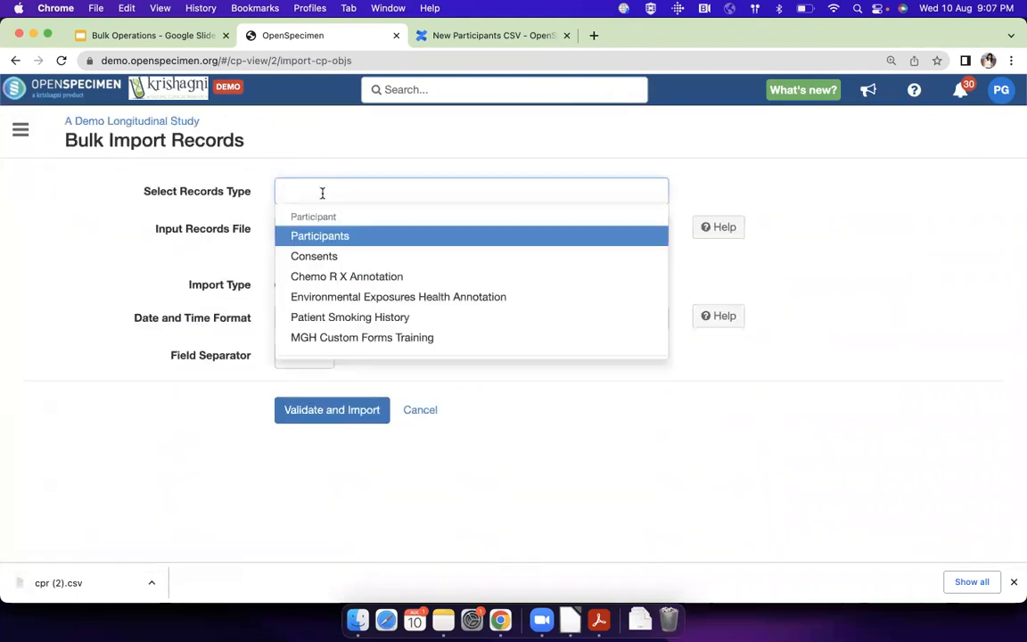
pyautogui.scroll(-2, 323, 287)
pyautogui.scroll(-4, 323, 287)
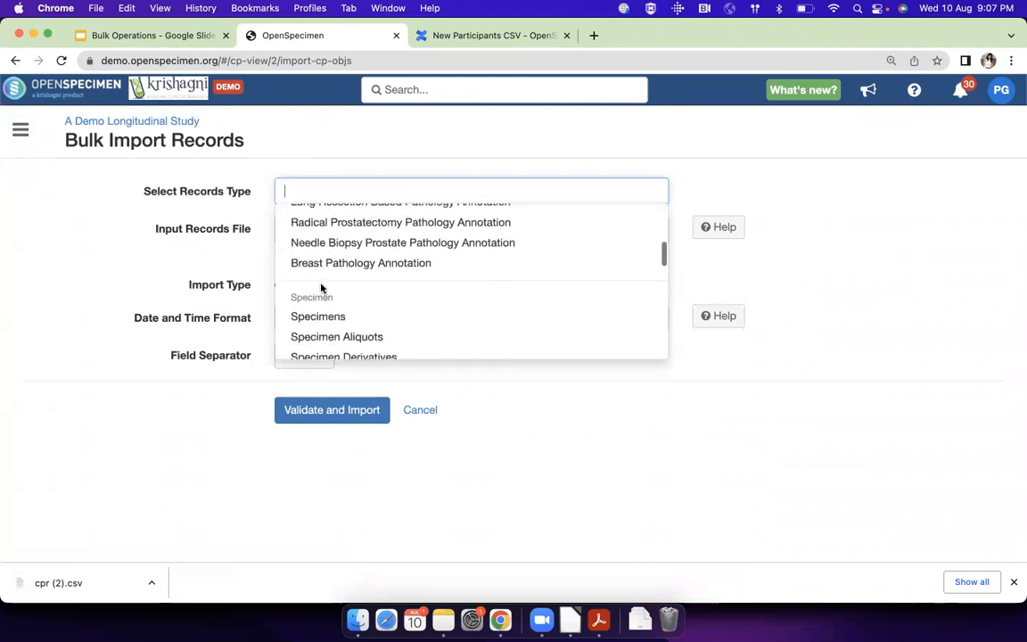
pyautogui.click(320, 309)
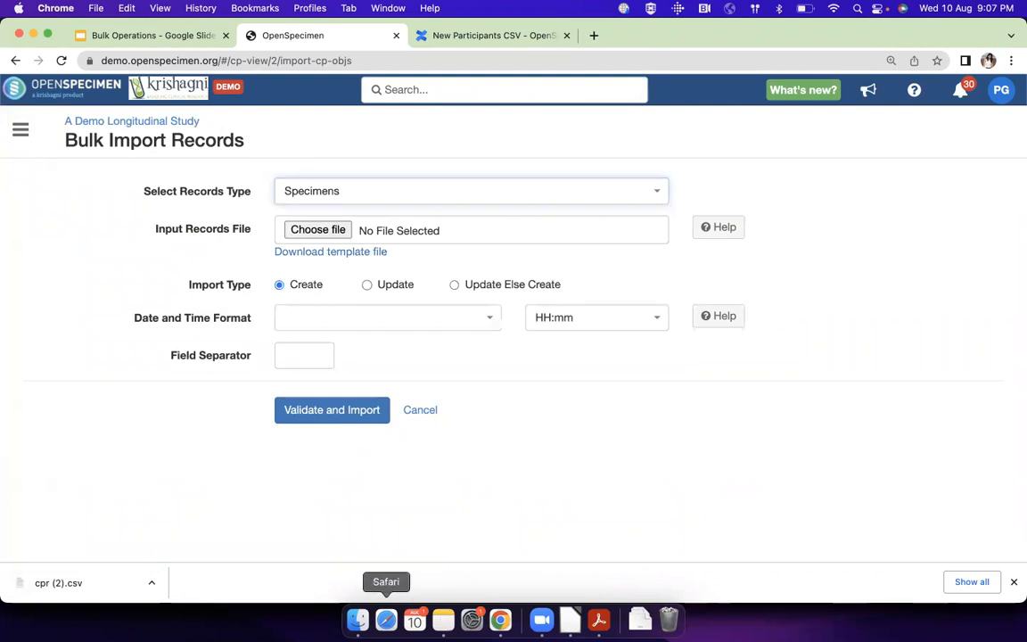
# Open SpecimenEdit.csv from the Webinar folder in LibreOffice, accepting the default text import settings
pyautogui.click(357, 619)
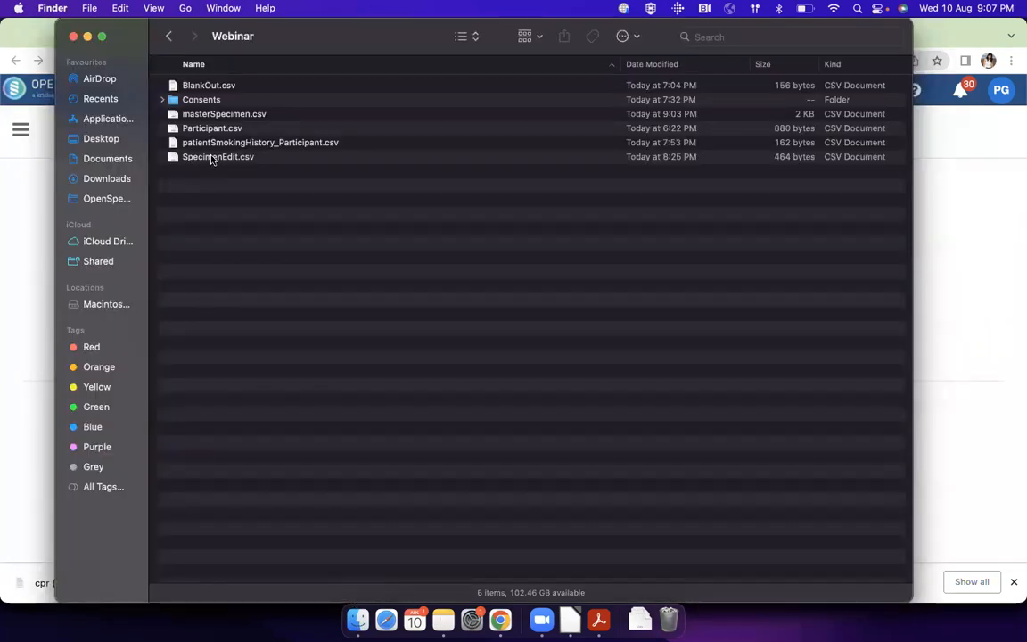
pyautogui.rightClick(212, 158)
pyautogui.moveTo(255, 179)
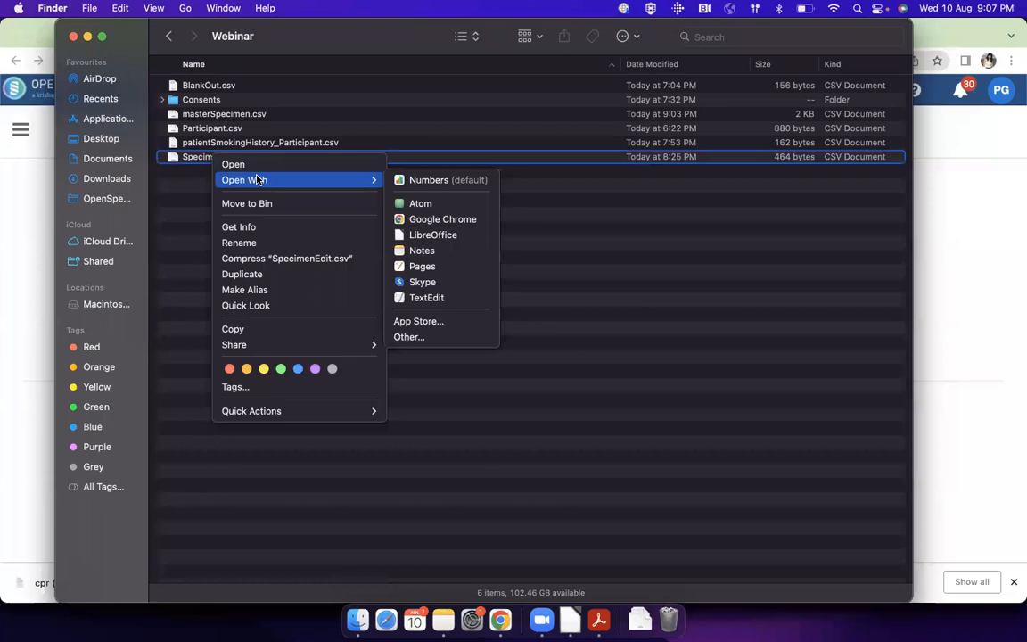
pyautogui.click(428, 235)
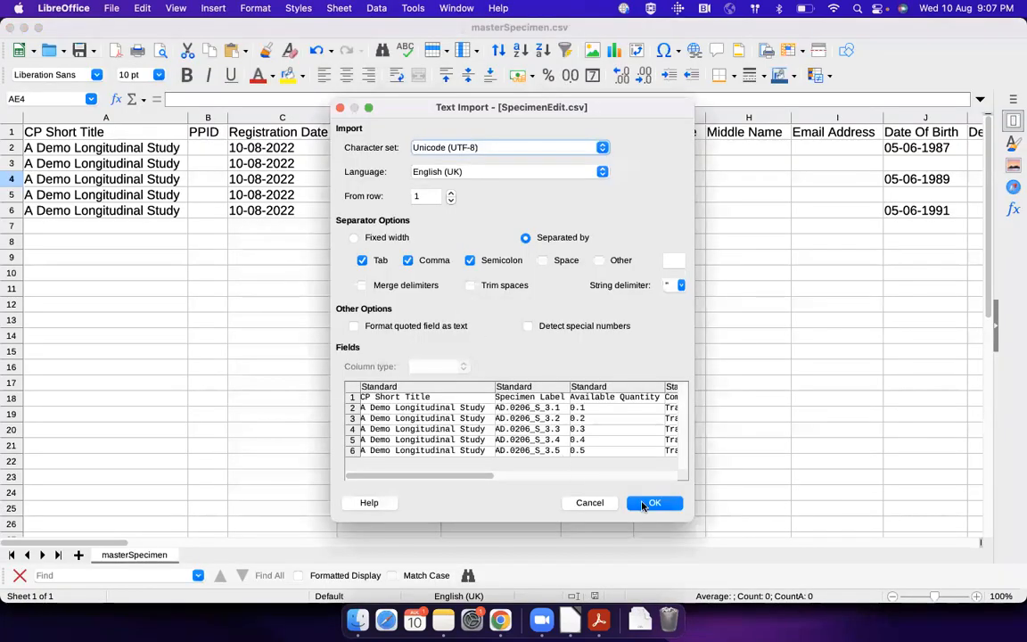
pyautogui.click(655, 502)
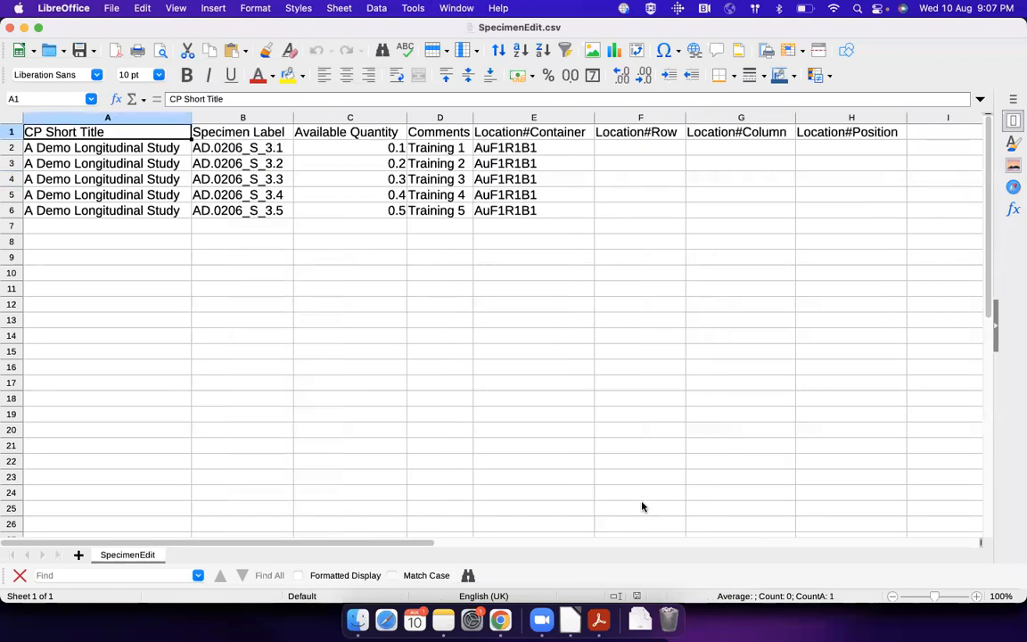
pyautogui.click(457, 305)
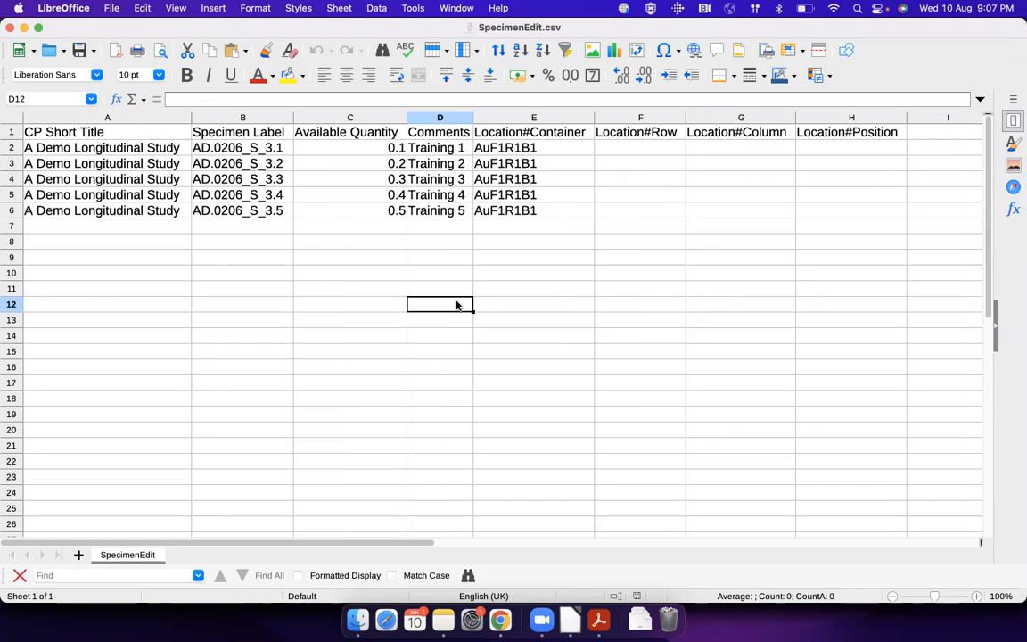
# Switch back to Chrome and download the template file for the Specimens record type
pyautogui.press('super+Tab')
pyautogui.press('super+Tab')
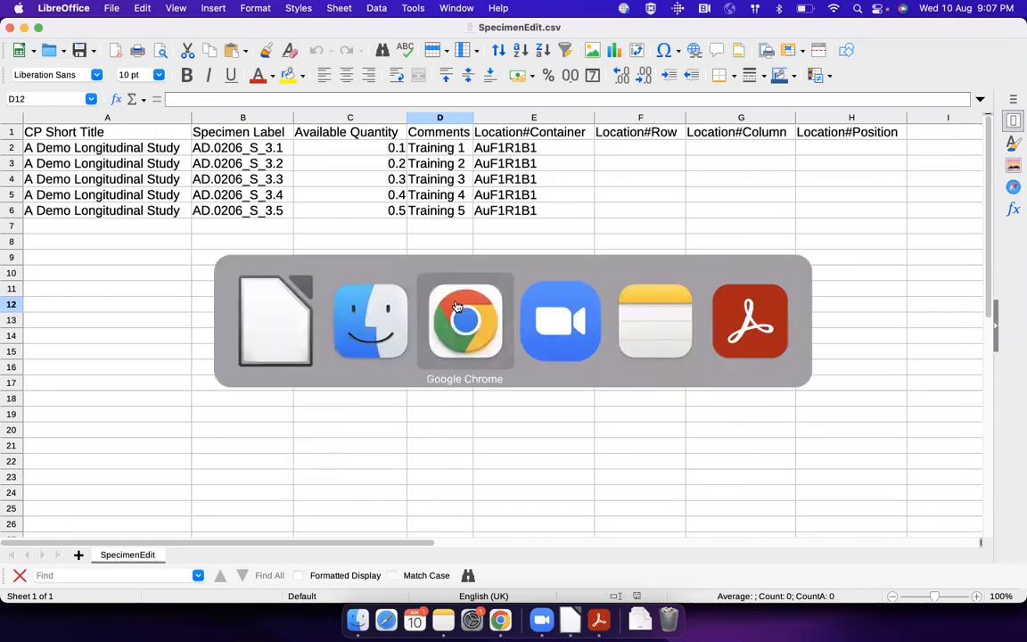
pyautogui.click(350, 253)
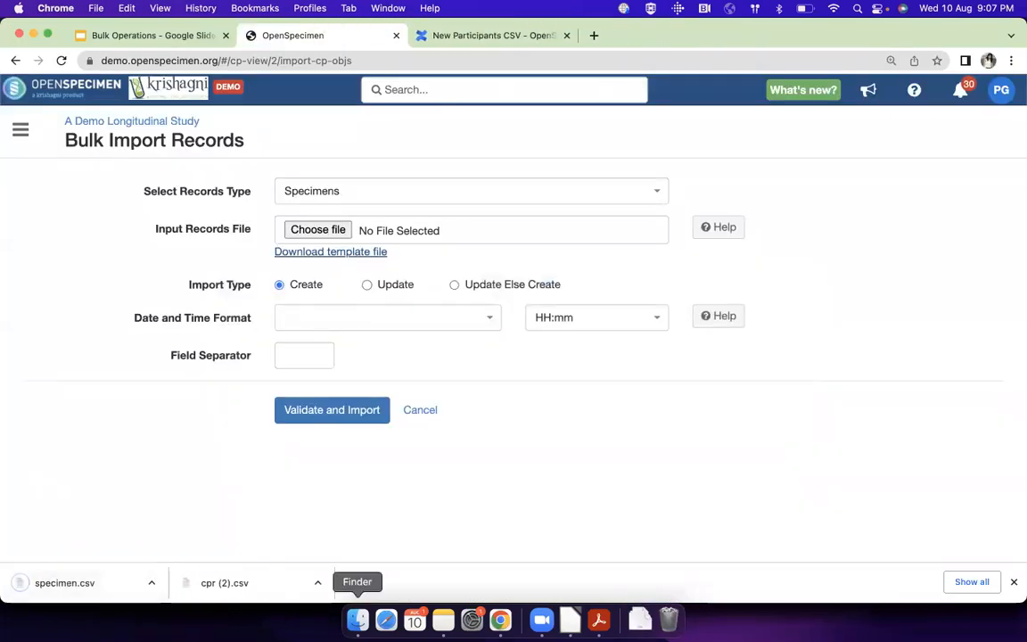
# Open the downloaded specimen.csv from the Downloads folder in LibreOffice as read-only, accepting the default text import settings
pyautogui.click(356, 618)
pyautogui.click(114, 178)
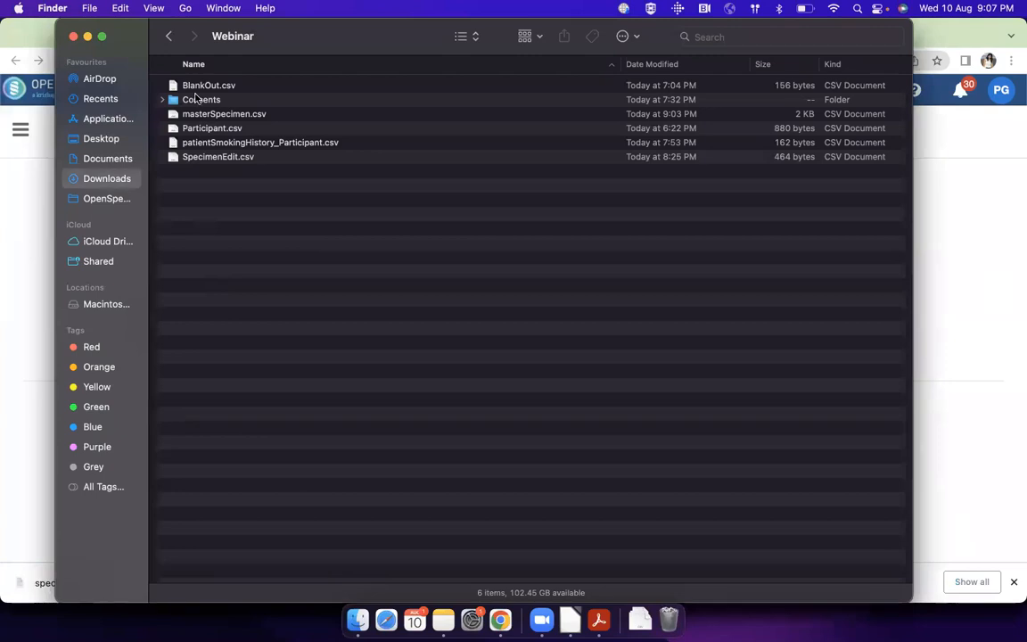
pyautogui.rightClick(196, 87)
pyautogui.moveTo(268, 107)
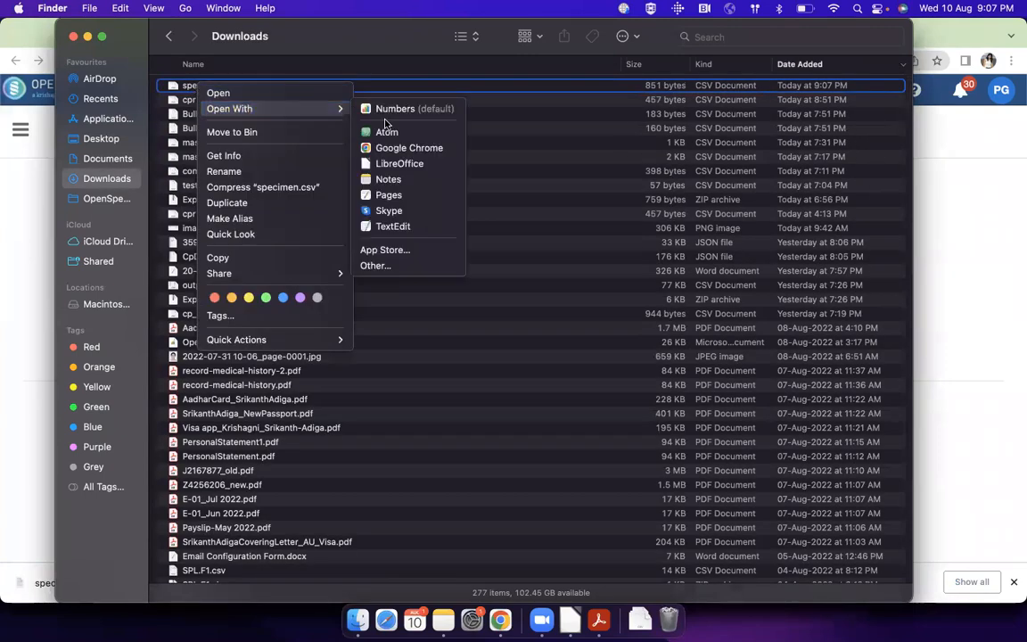
pyautogui.click(392, 164)
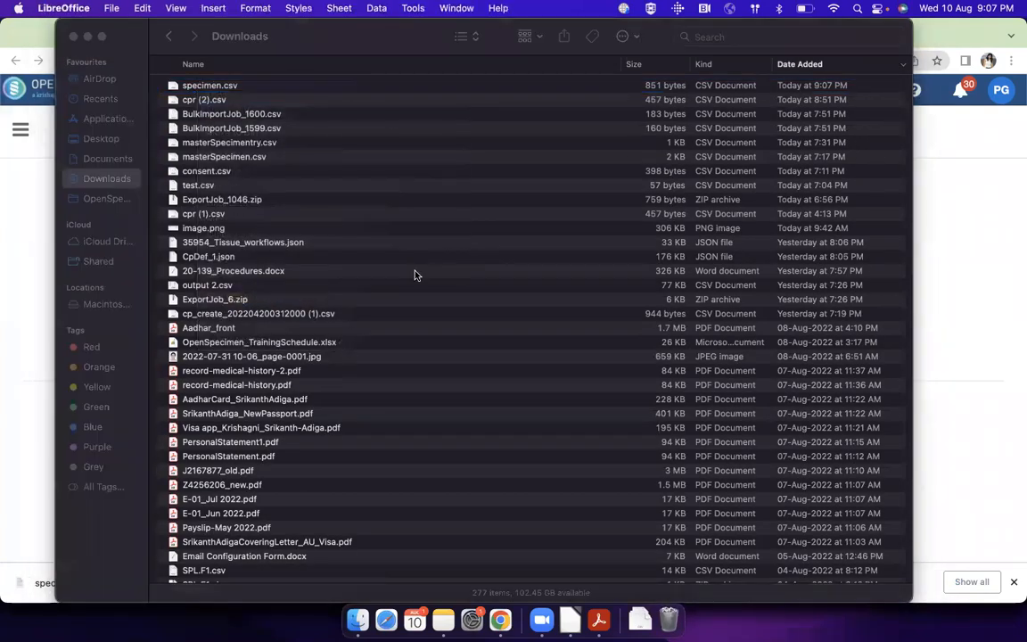
pyautogui.click(645, 502)
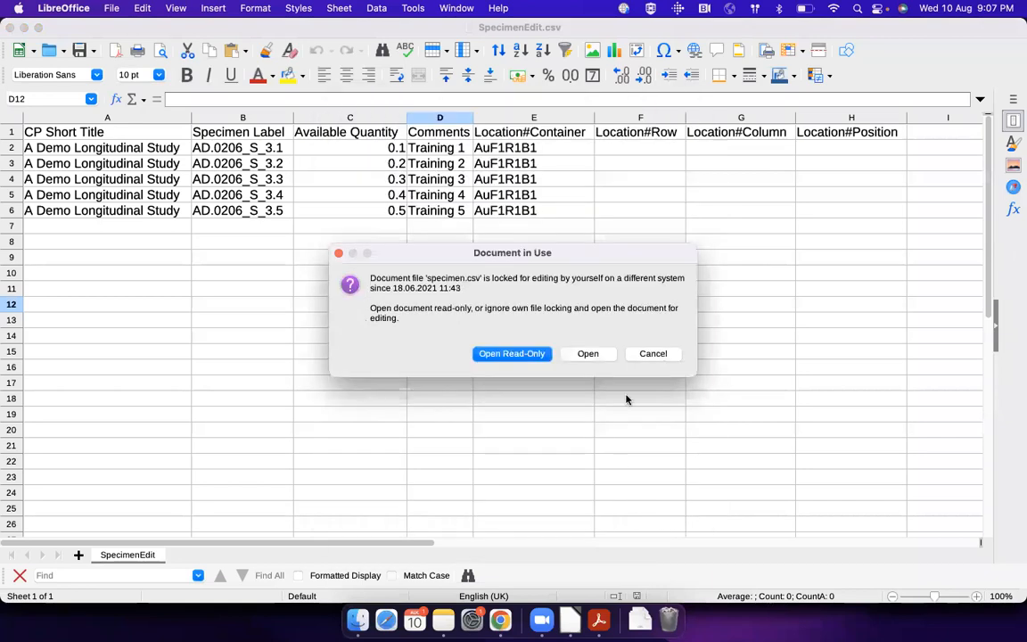
pyautogui.click(526, 355)
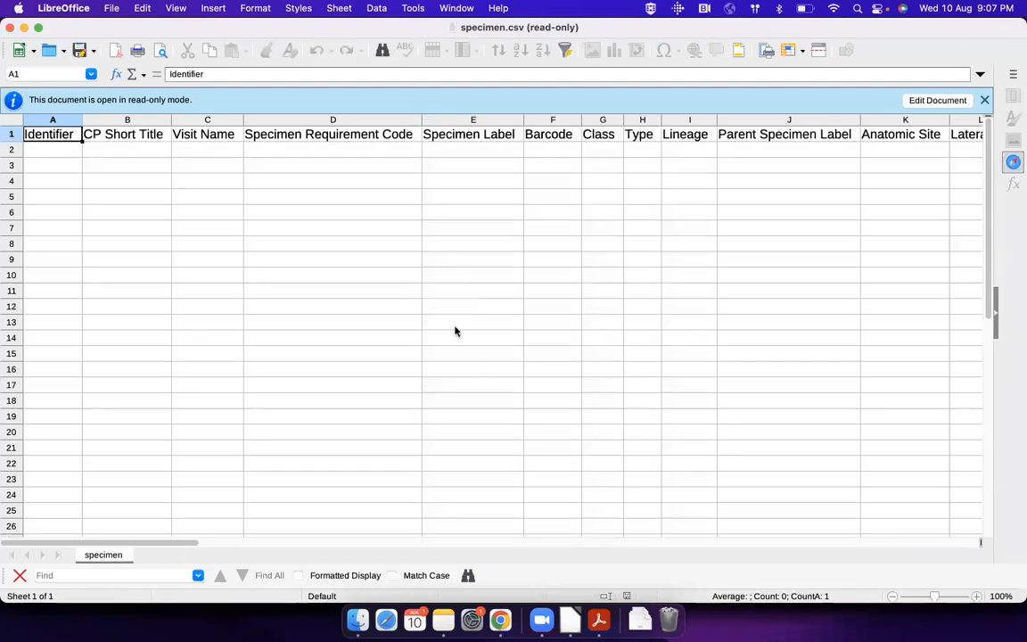
# Review all the column headings of the specimen.csv template
pyautogui.hscroll(5, 455, 331)
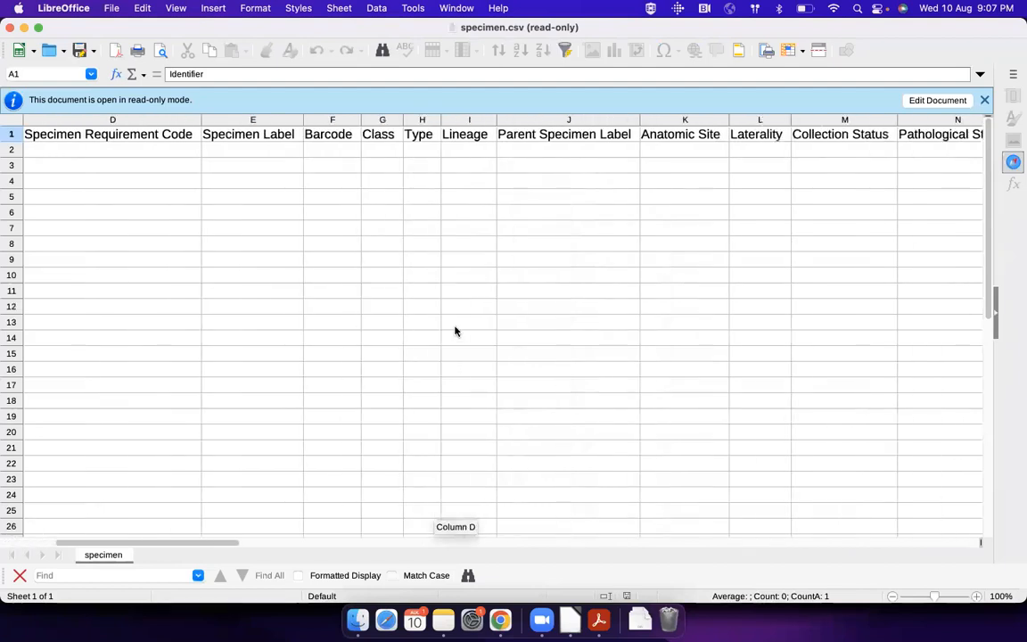
pyautogui.hscroll(15, 454, 330)
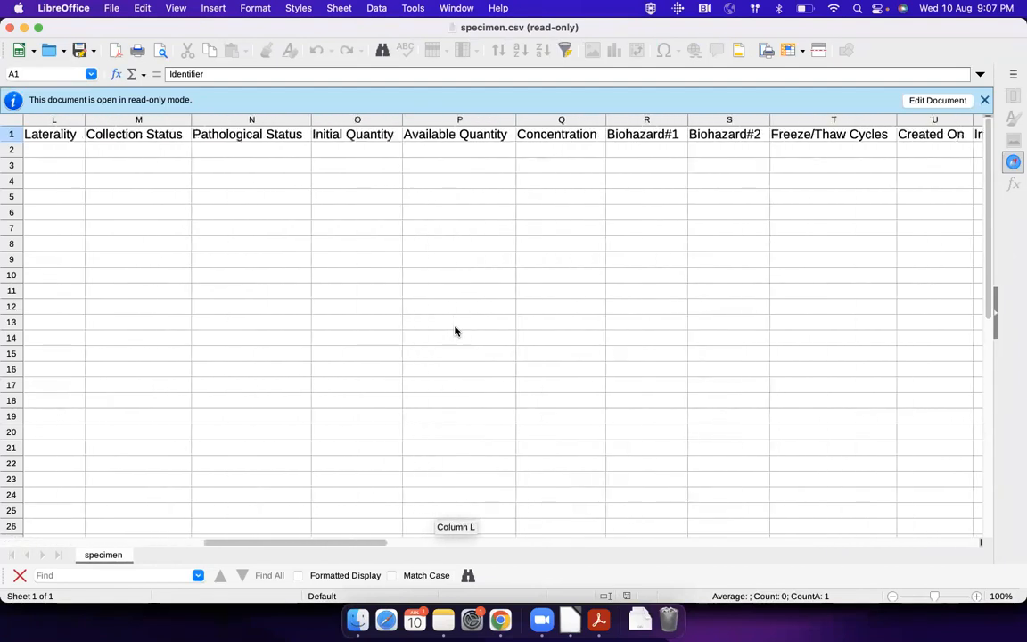
pyautogui.scroll(-1, 455, 330)
pyautogui.hscroll(2, 454, 331)
pyautogui.hscroll(-12, 454, 331)
pyautogui.scroll(1, 455, 330)
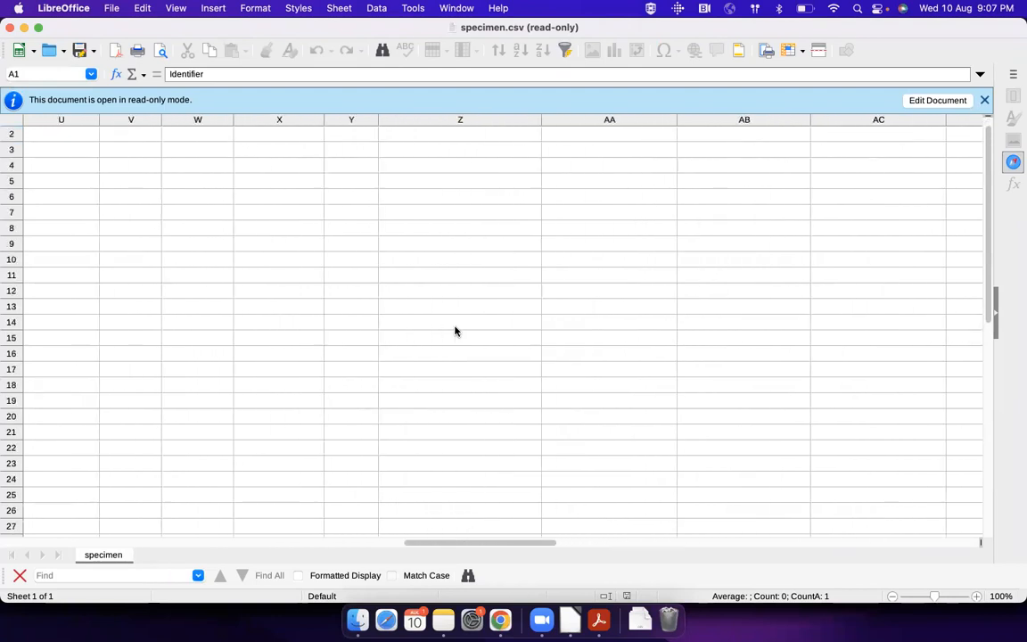
# Return to SpecimenEdit.csv and examine the Available Quantity, Comments and Location#Container columns and the specimen labels
pyautogui.press('super+grave')
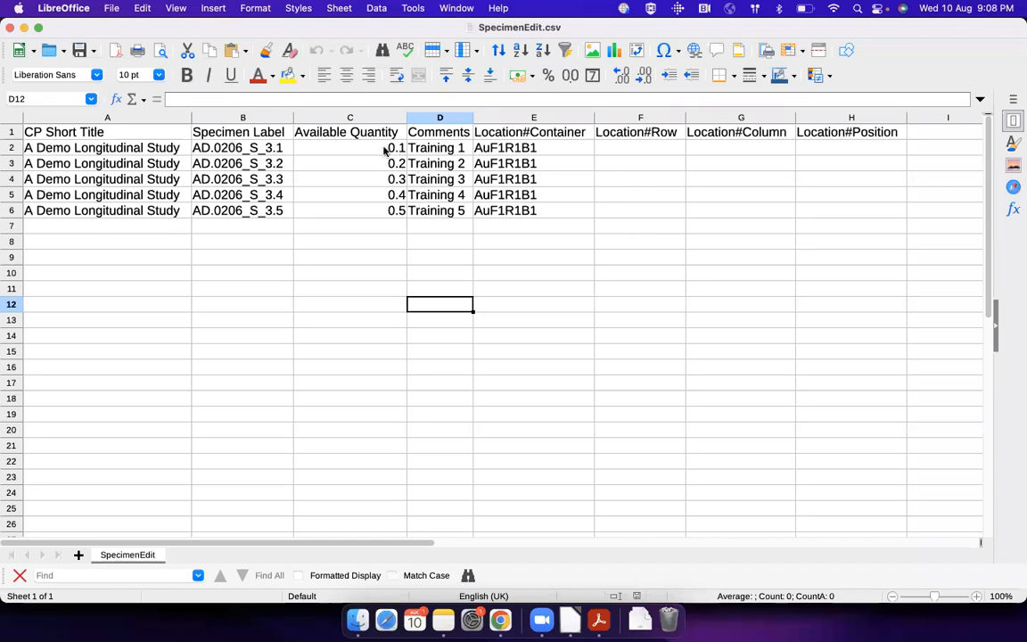
pyautogui.click(343, 117)
pyautogui.click(450, 121)
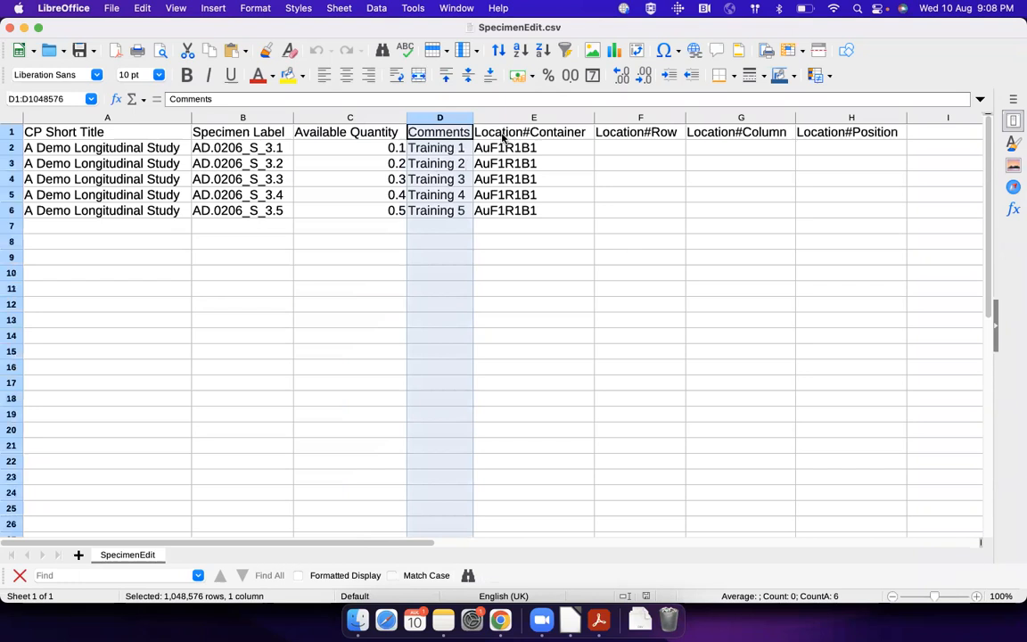
pyautogui.press('Right')
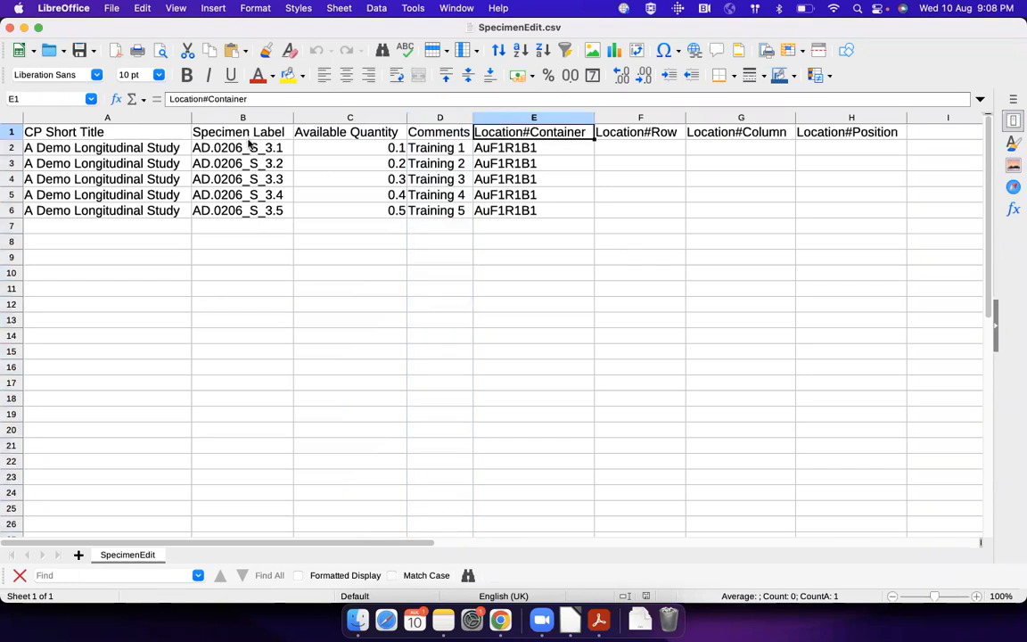
pyautogui.moveTo(252, 144); pyautogui.dragTo(253, 222)
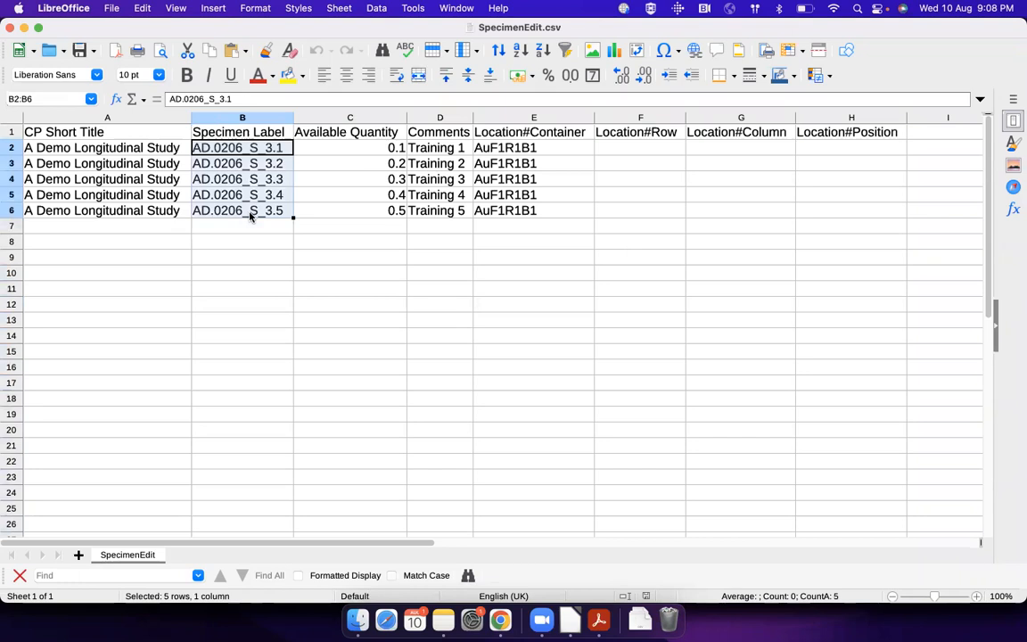
# Copy the first specimen label, AD.0206_S_3.1, from SpecimenEdit.csv and switch to OpenSpecimen in Chrome
pyautogui.press('super+Tab')
pyautogui.press('super+Tab')
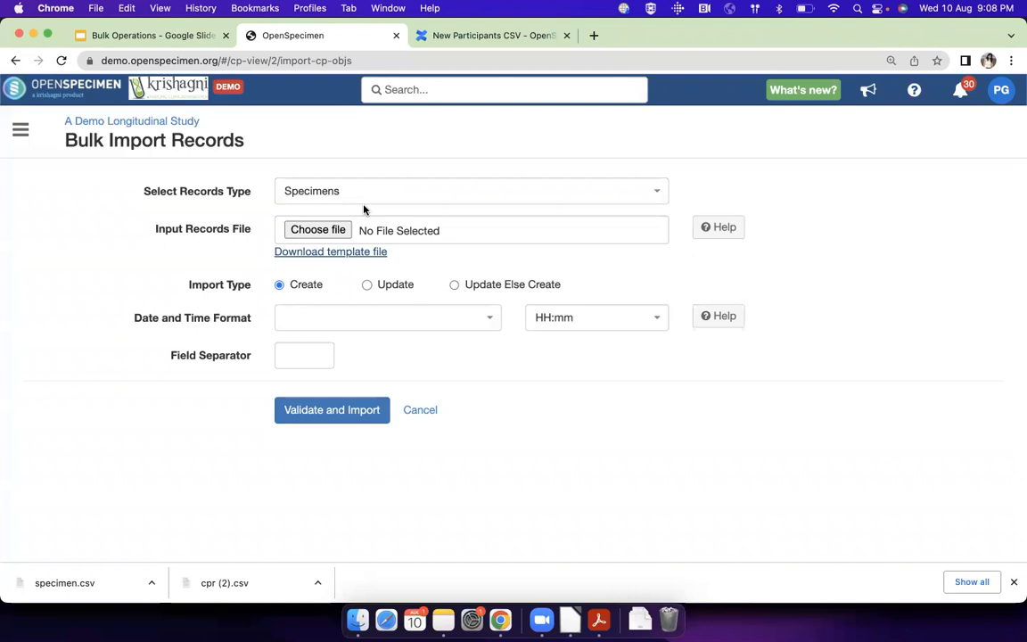
pyautogui.press('super+Tab')
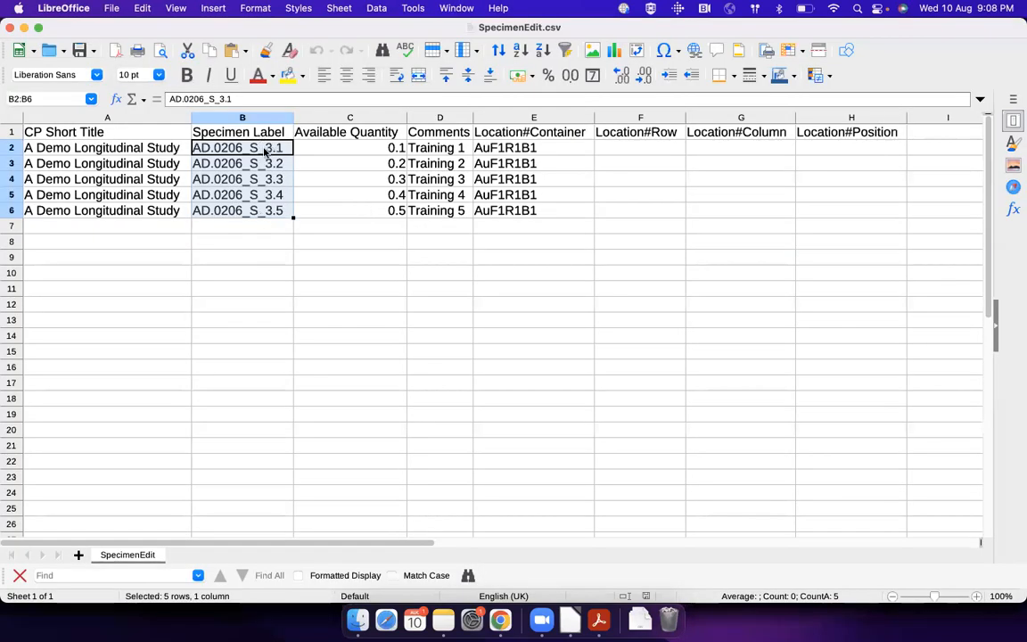
pyautogui.tripleClick(263, 150)
pyautogui.press('super+c')
pyautogui.press('super+Tab')
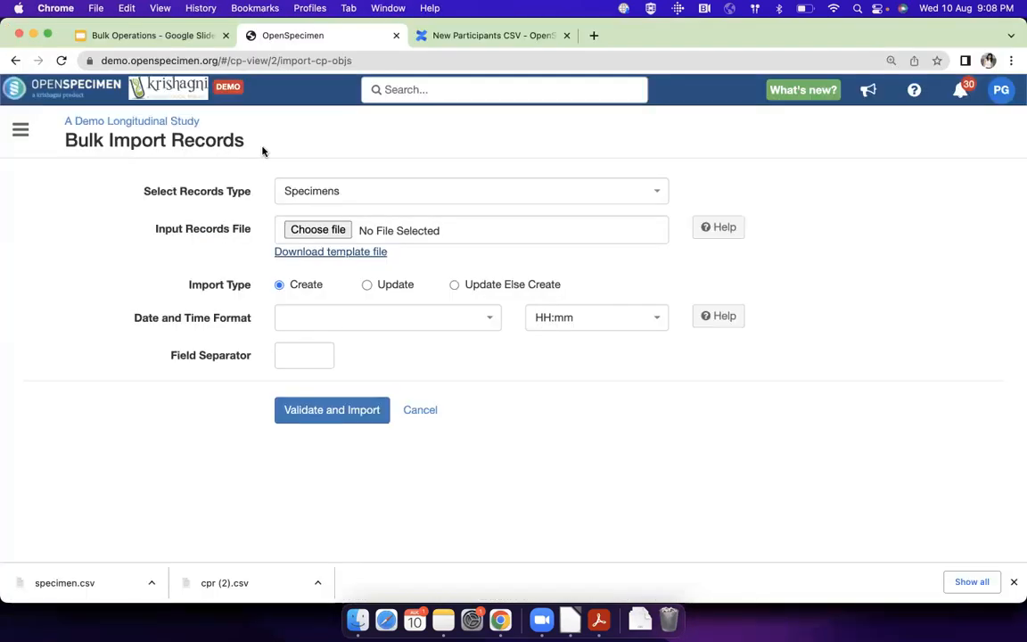
# Open A Demo Longitudinal Study in a new browser tab, keeping the bulk import form open
pyautogui.rightClick(193, 123)
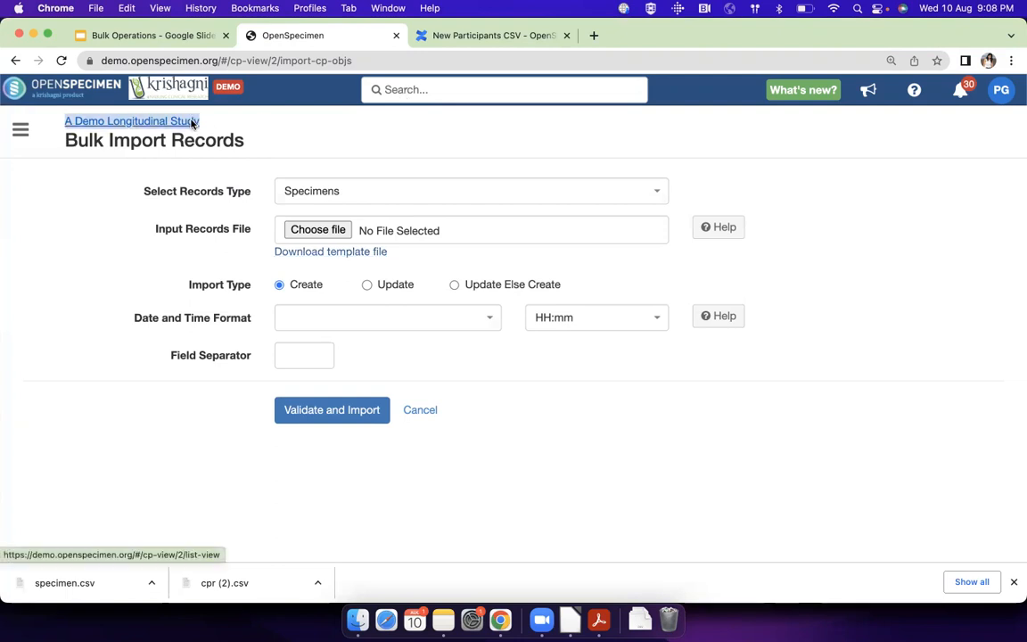
pyautogui.rightClick(193, 123)
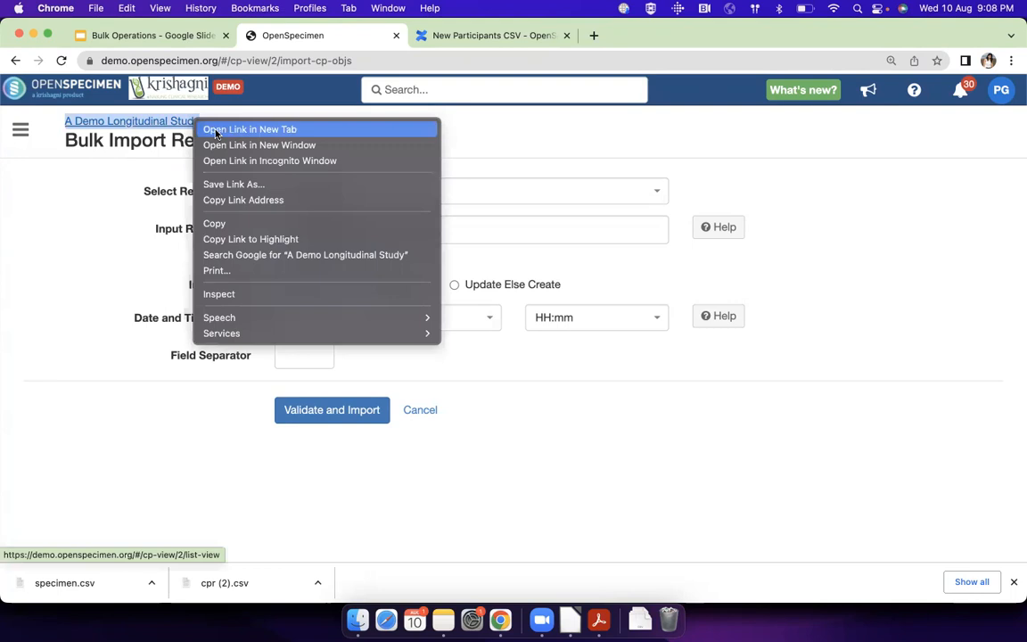
pyautogui.click(215, 131)
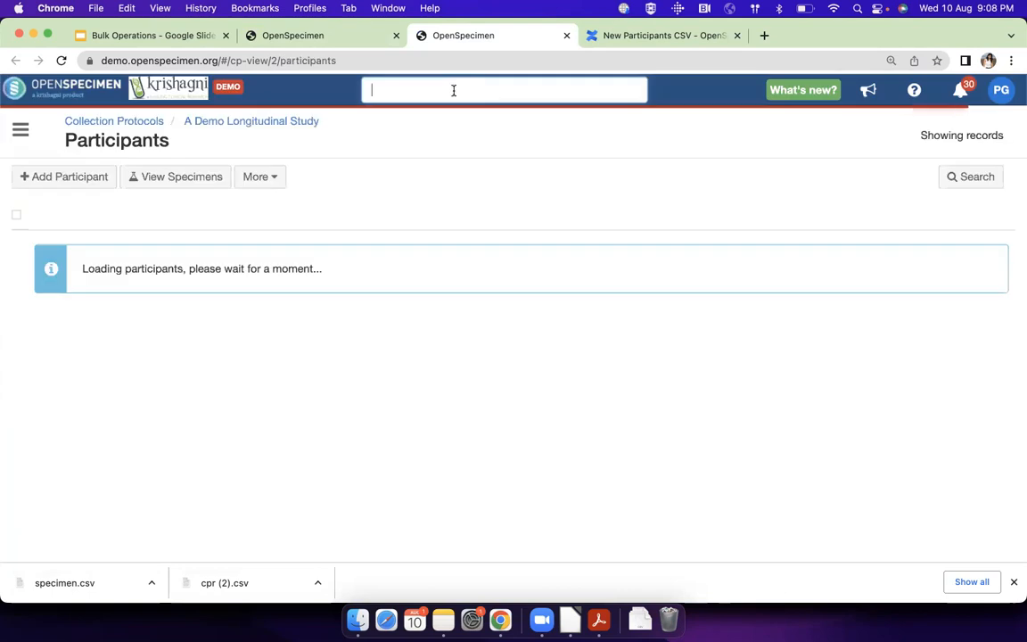
# Search OpenSpecimen for the copied label AD.0206_S_3.1, open the matching specimen, and check its available quantity
pyautogui.press('super+v')
pyautogui.click(454, 91)
pyautogui.press('super+v')
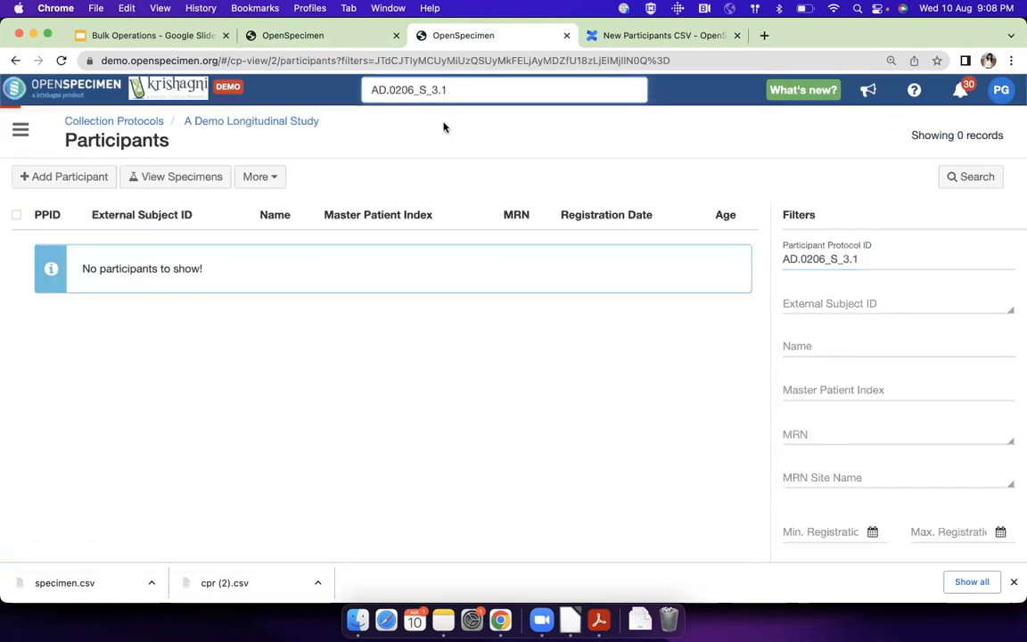
pyautogui.click(446, 128)
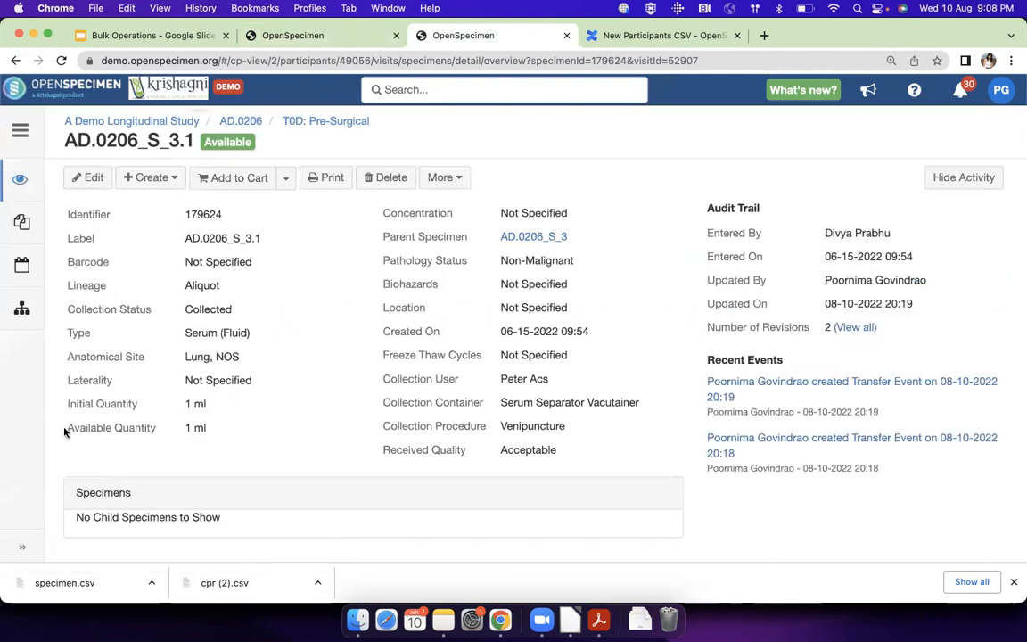
pyautogui.moveTo(64, 431); pyautogui.dragTo(207, 431)
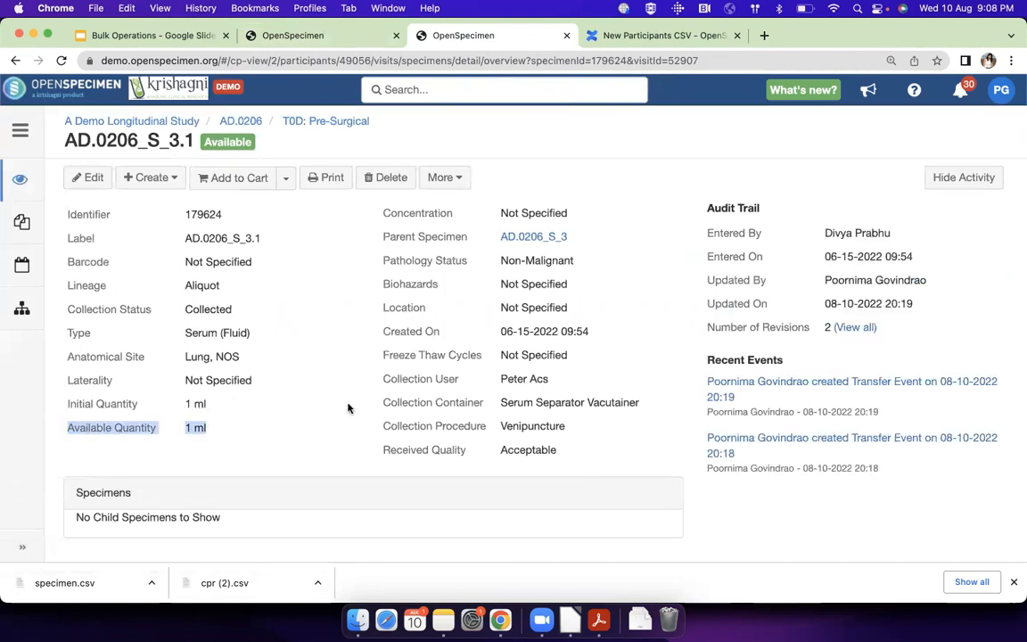
# Check the location of specimen AD.0206_S_3.1 and compare its current details with the rows in SpecimenEdit.csv
pyautogui.moveTo(381, 308); pyautogui.dragTo(585, 311)
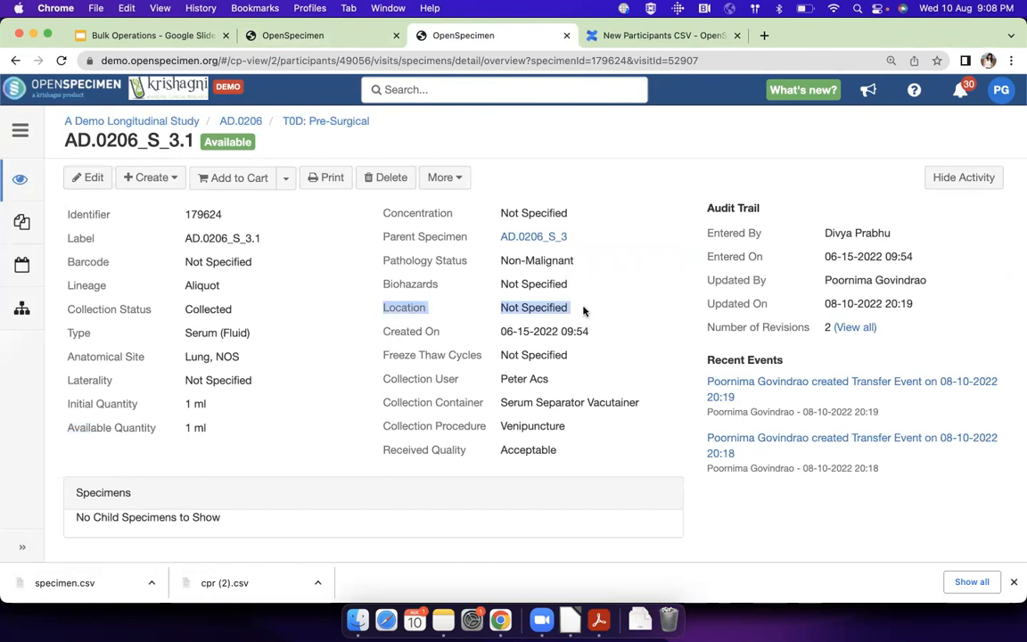
pyautogui.press('super+Tab')
pyautogui.click(450, 195)
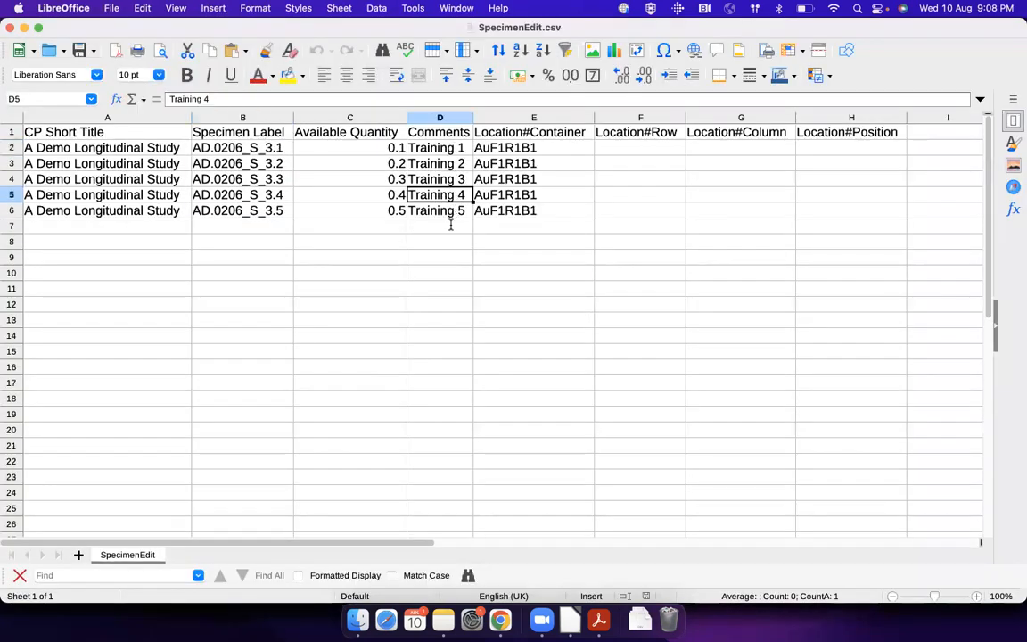
pyautogui.press('super+Tab')
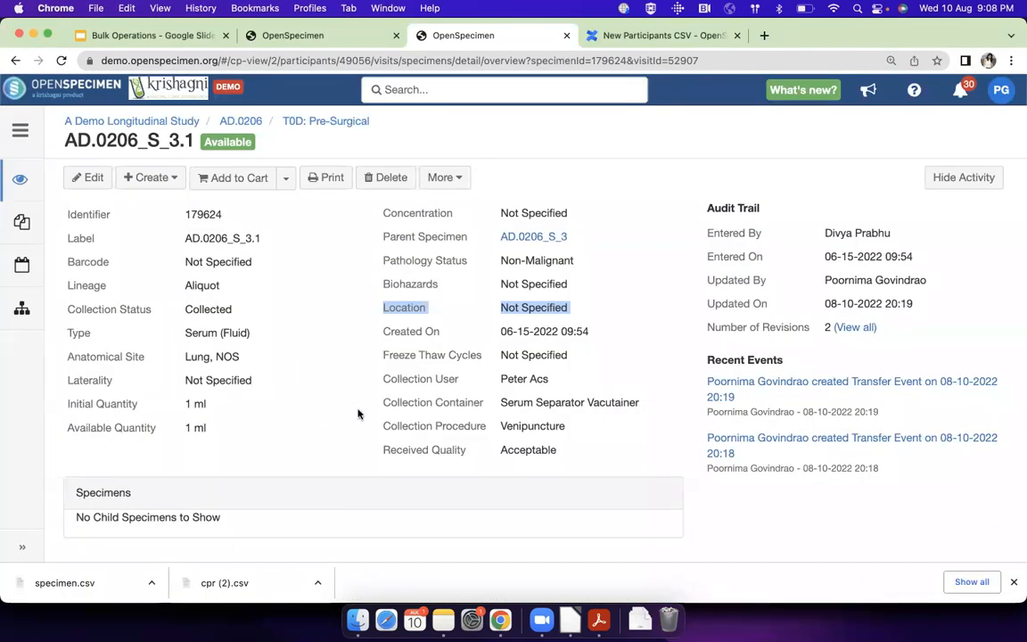
pyautogui.click(314, 412)
pyautogui.press('super+Tab')
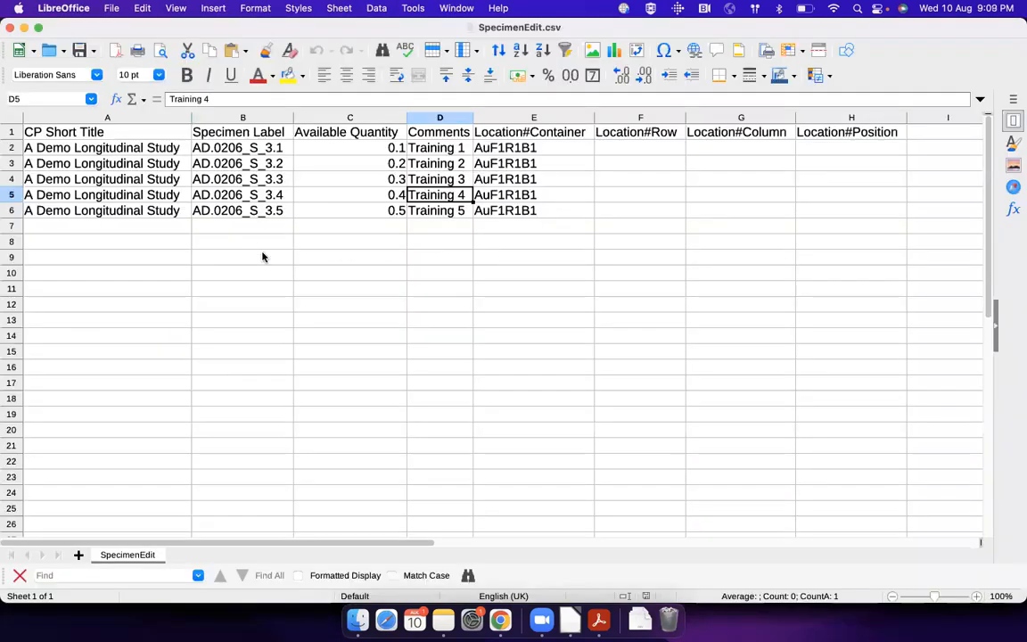
pyautogui.click(279, 271)
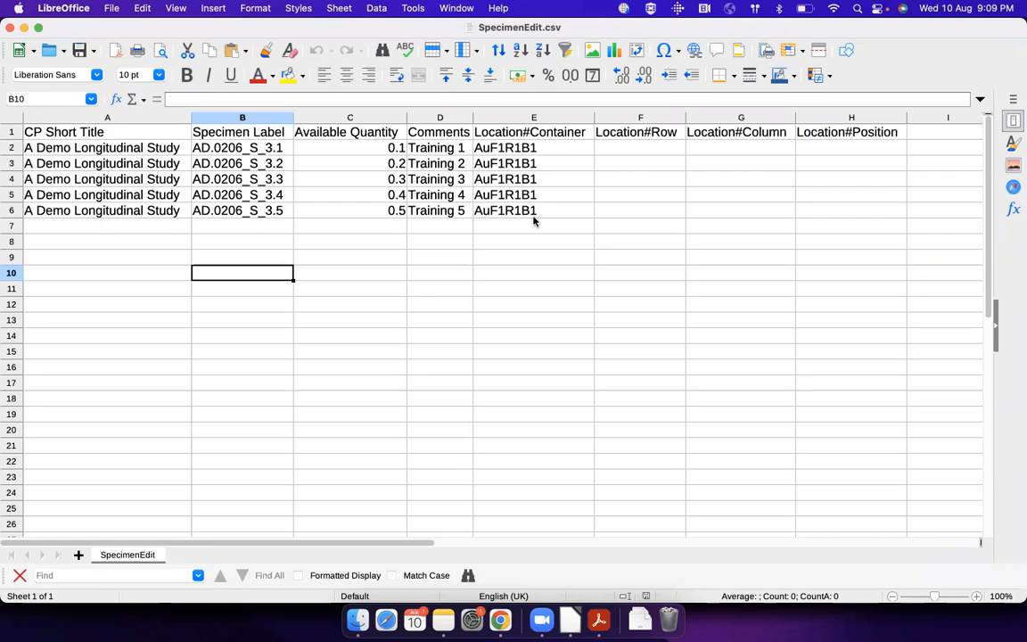
# Switch back to OpenSpecimen in Chrome and open the bulk import form for A Demo Longitudinal Study
pyautogui.press('super+Tab')
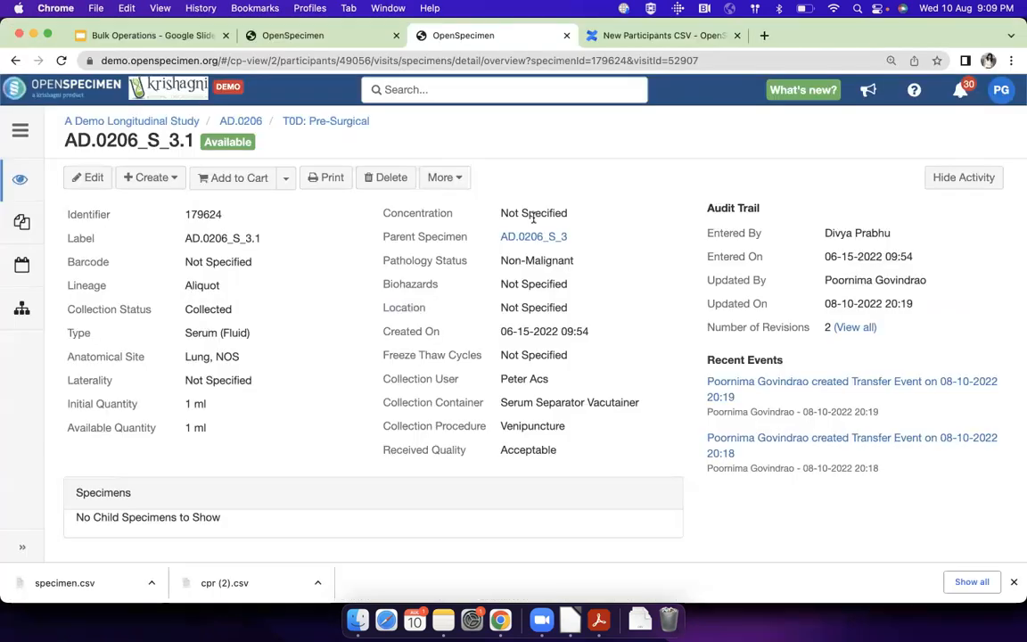
pyautogui.click(172, 125)
pyautogui.click(256, 176)
pyautogui.click(314, 298)
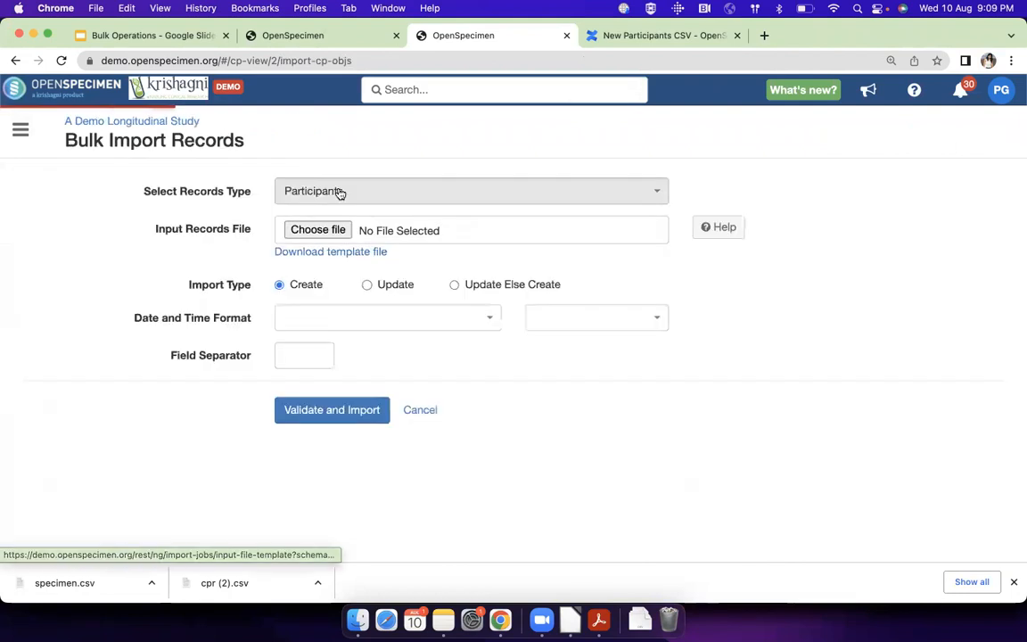
# Set the records type of the bulk import to Specimens
pyautogui.click(339, 191)
pyautogui.scroll(-8, 348, 298)
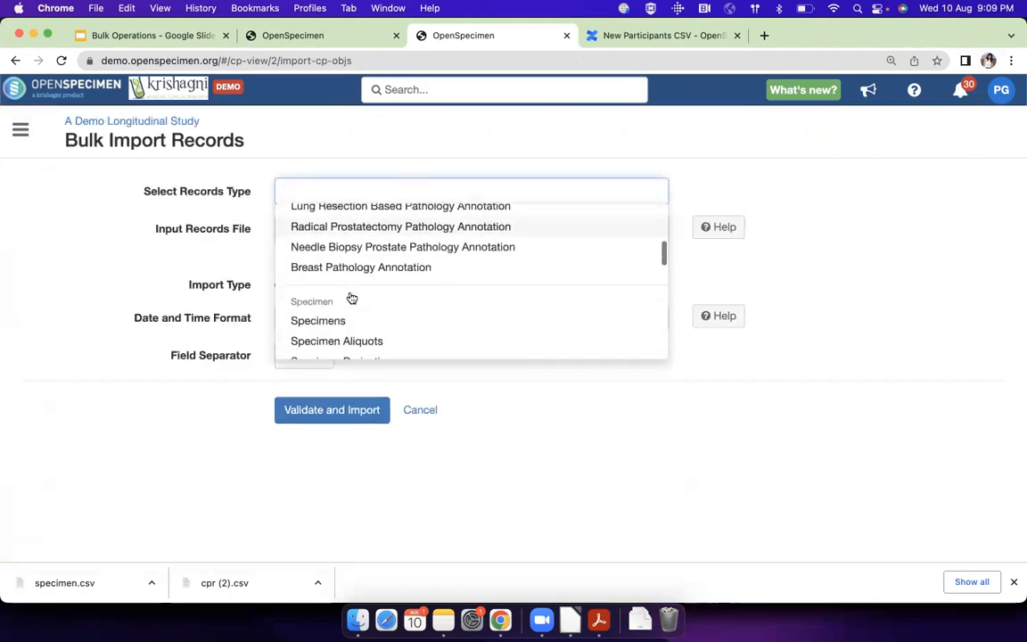
pyautogui.write('event')
pyautogui.scroll(-3, 350, 296)
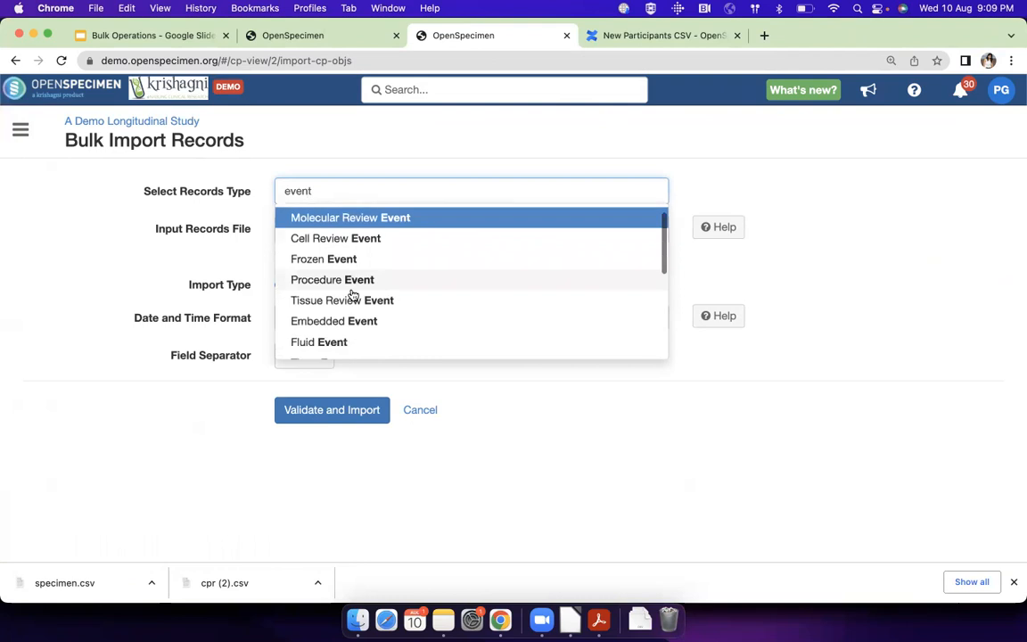
pyautogui.scroll(2, 343, 259)
pyautogui.doubleClick(330, 192)
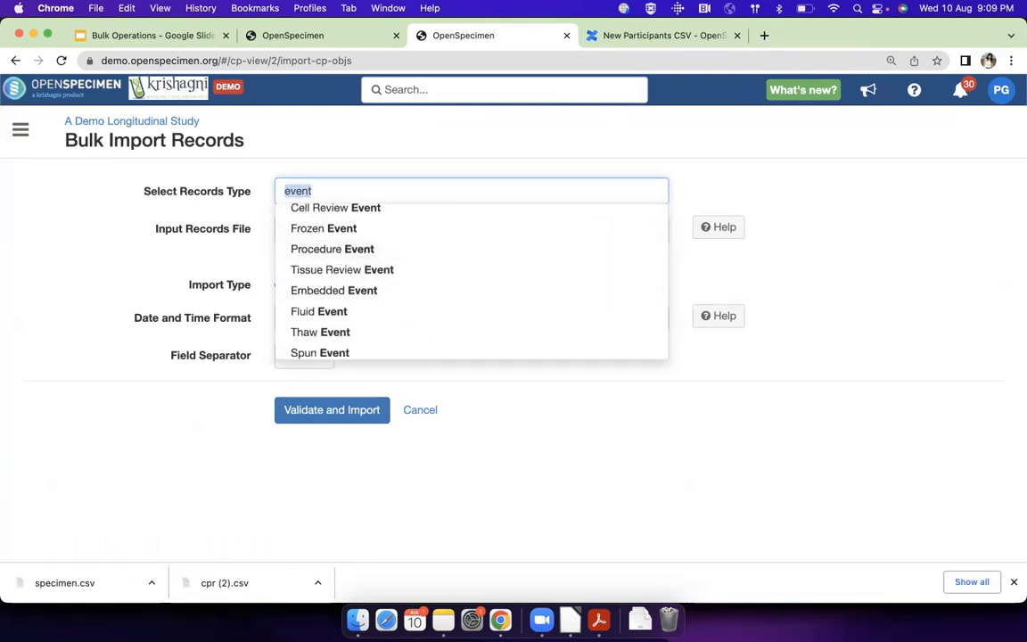
pyautogui.write('spec')
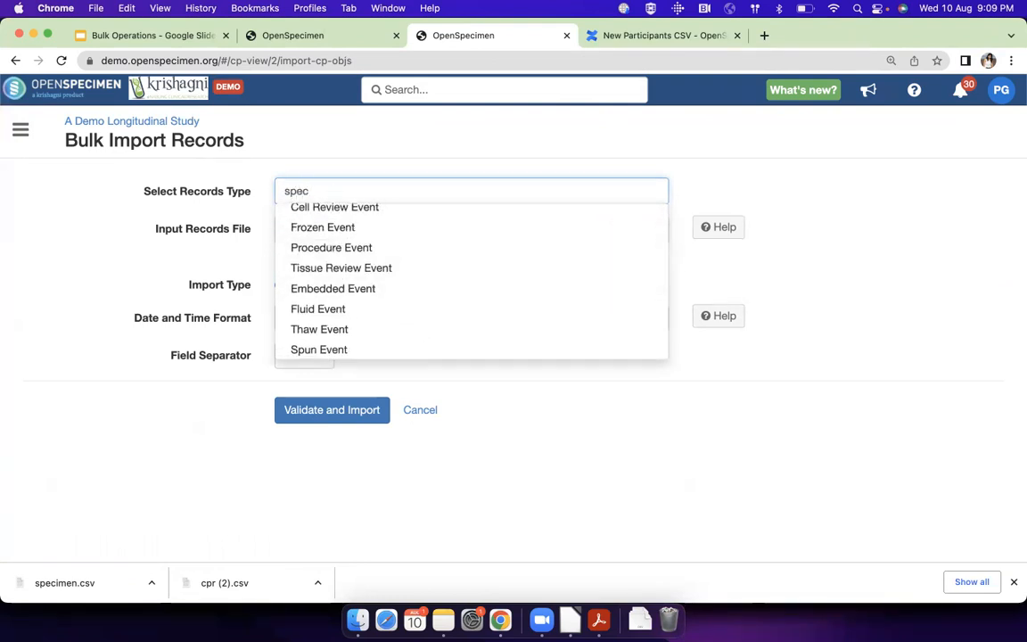
pyautogui.scroll(2, 332, 239)
pyautogui.scroll(1, 330, 239)
pyautogui.click(328, 236)
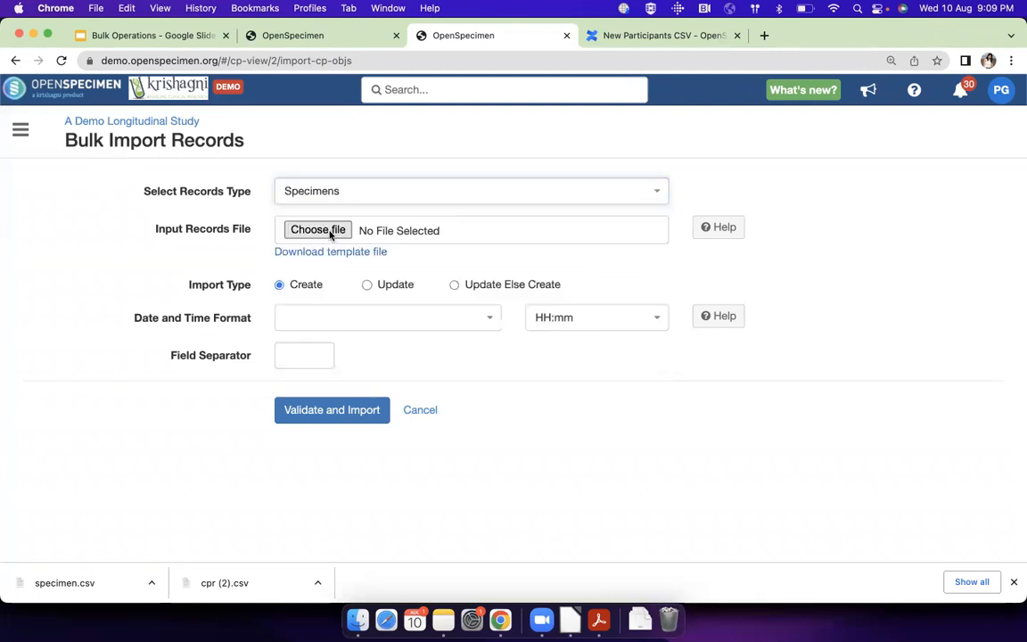
# Review SpecimenEdit.csv once more and choose it as the input records file for the import
pyautogui.press('super+Tab')
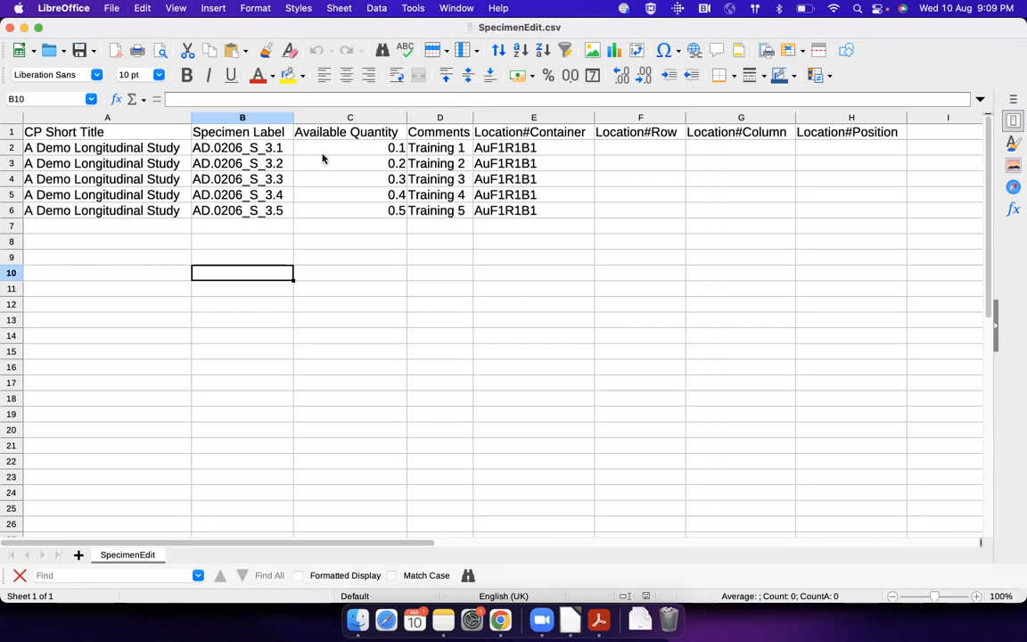
pyautogui.press('super+Tab')
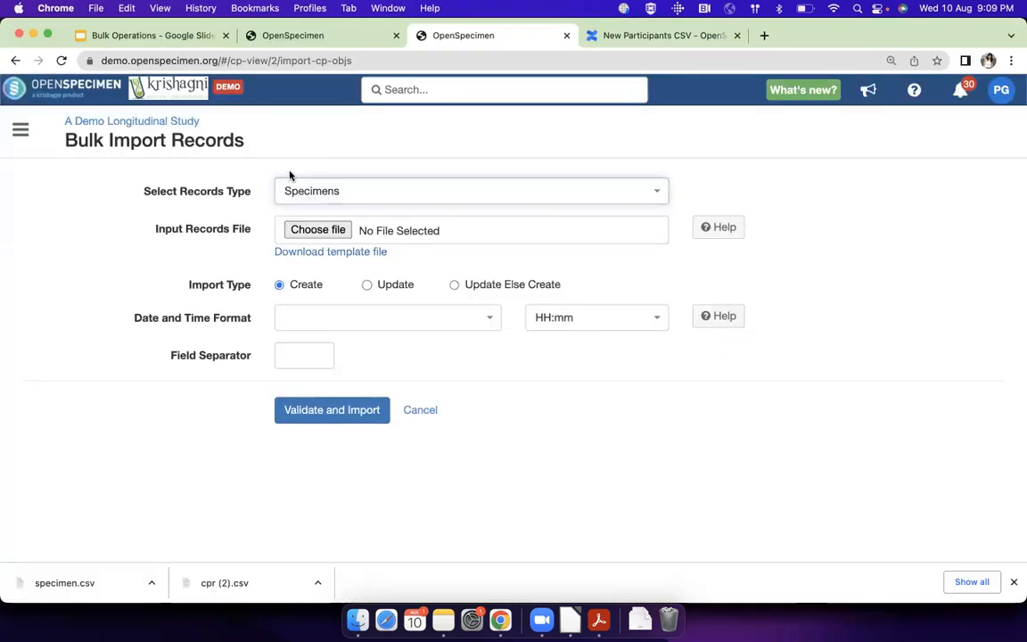
pyautogui.click(317, 230)
pyautogui.click(415, 240)
pyautogui.doubleClick(418, 241)
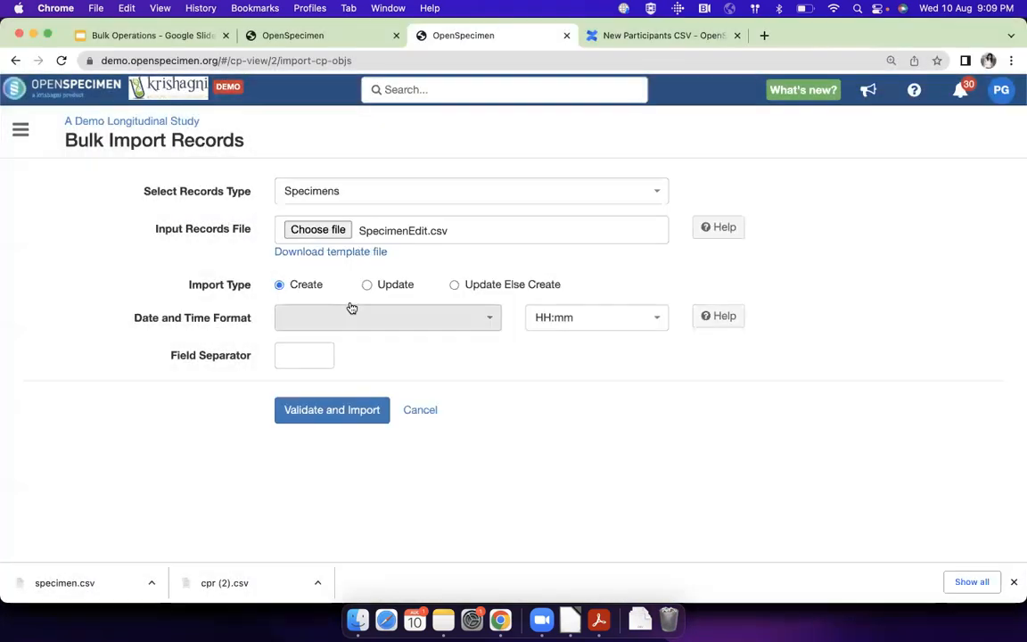
# Validate and run the specimen import with import type Update, and refresh the job list
pyautogui.tripleClick(192, 284)
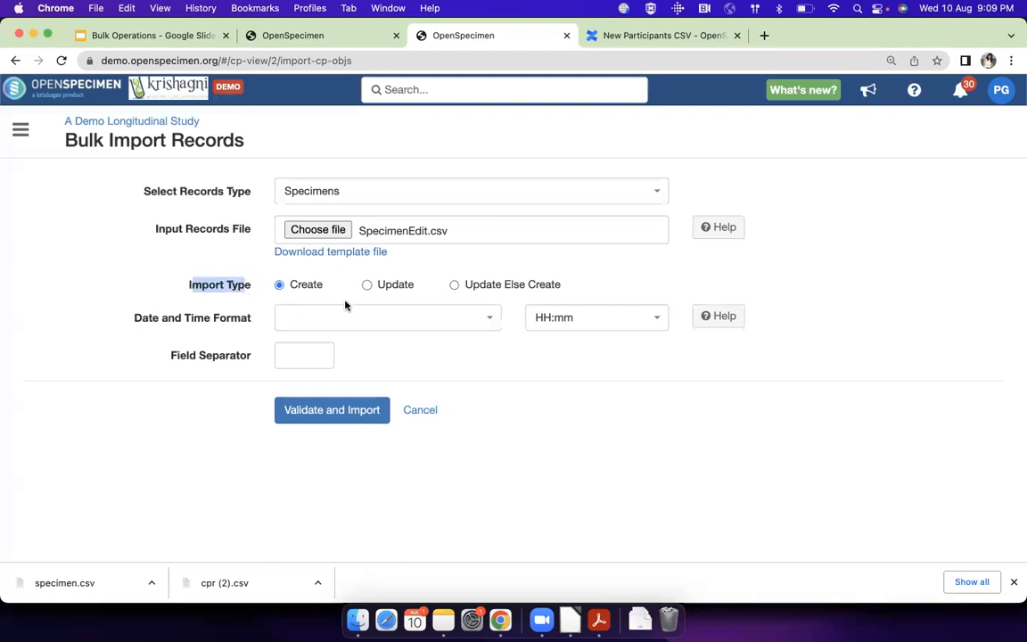
pyautogui.click(366, 284)
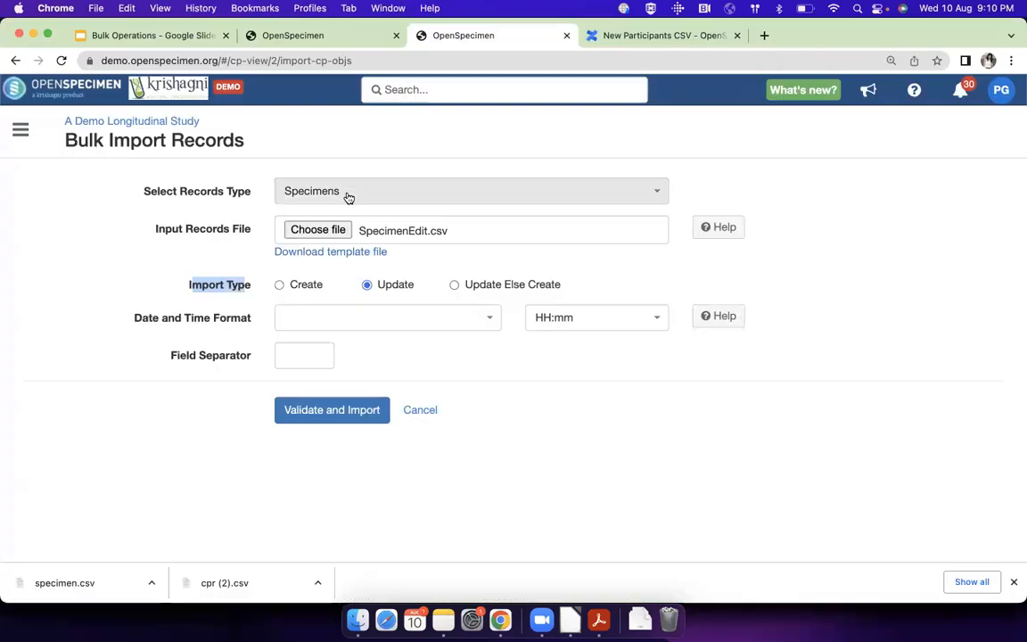
pyautogui.click(332, 412)
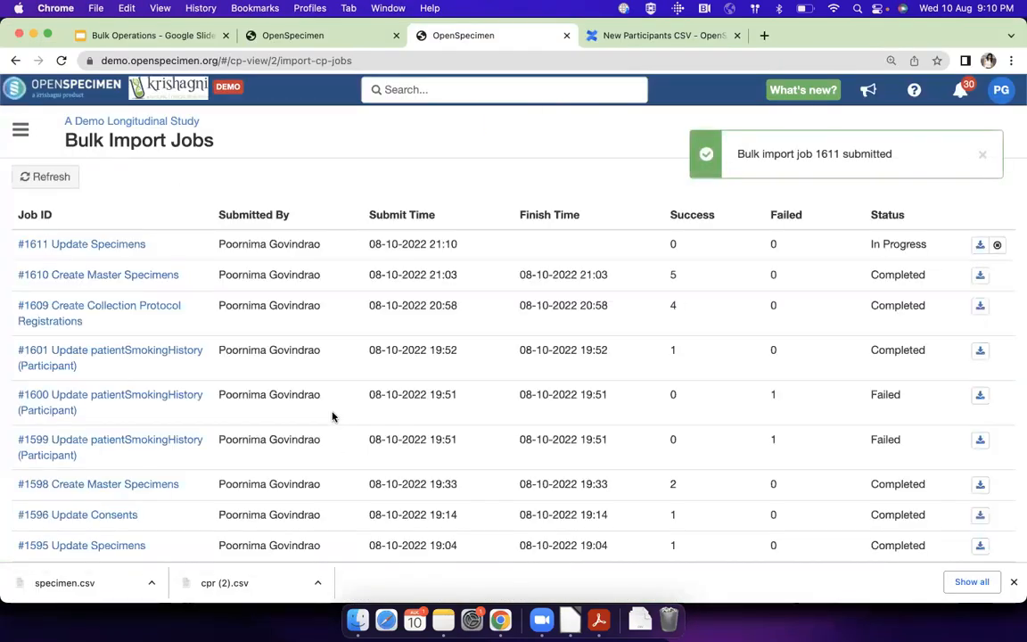
pyautogui.click(52, 174)
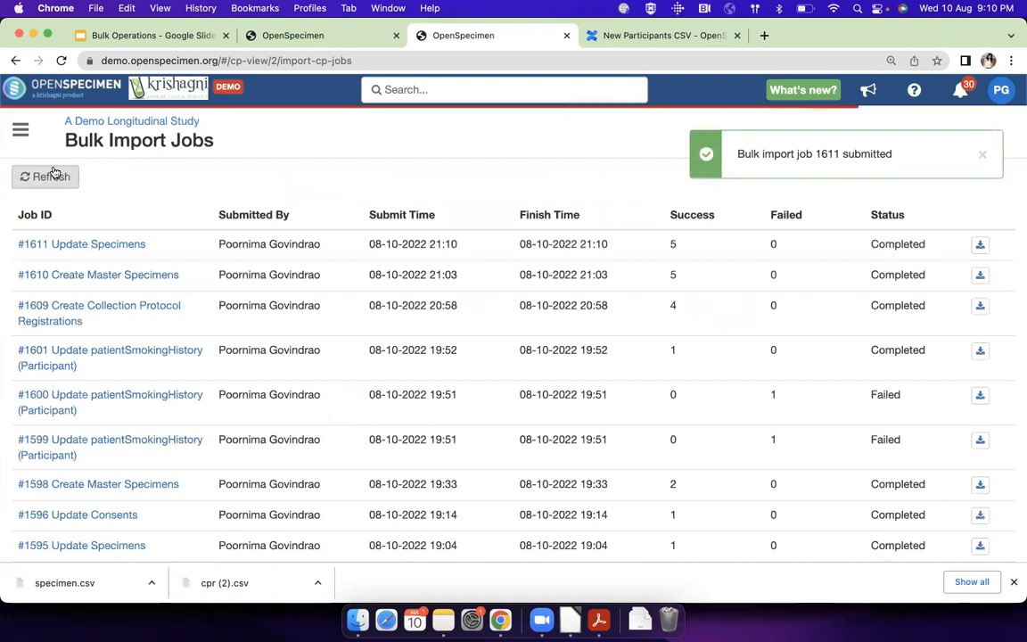
# Switch to SpecimenEdit.csv and copy the specimen label AD.0206_S_3.1 from the first data row
pyautogui.press('super+Tab')
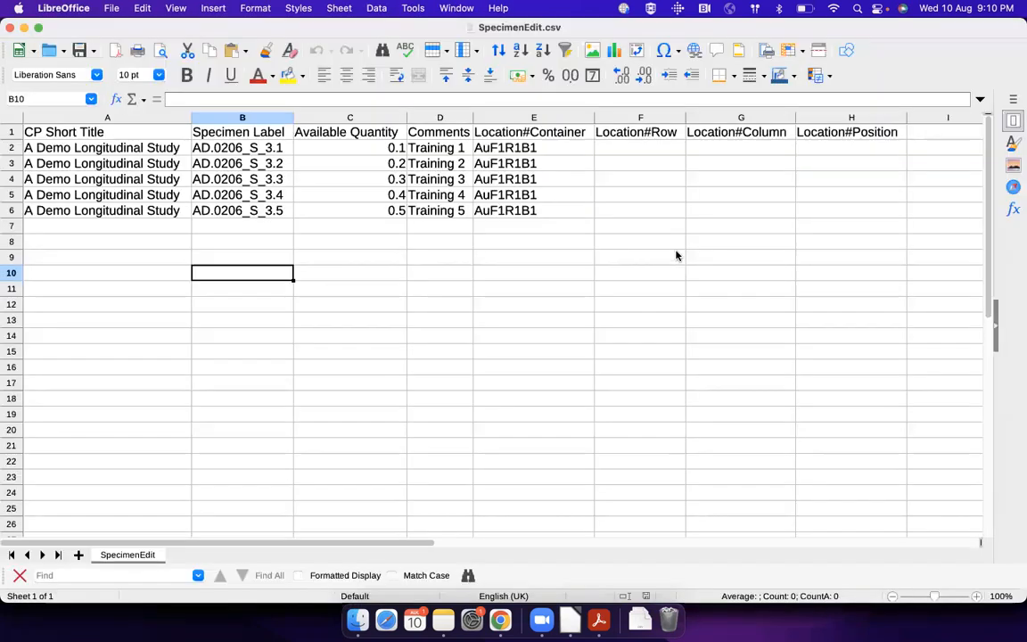
pyautogui.click(268, 148)
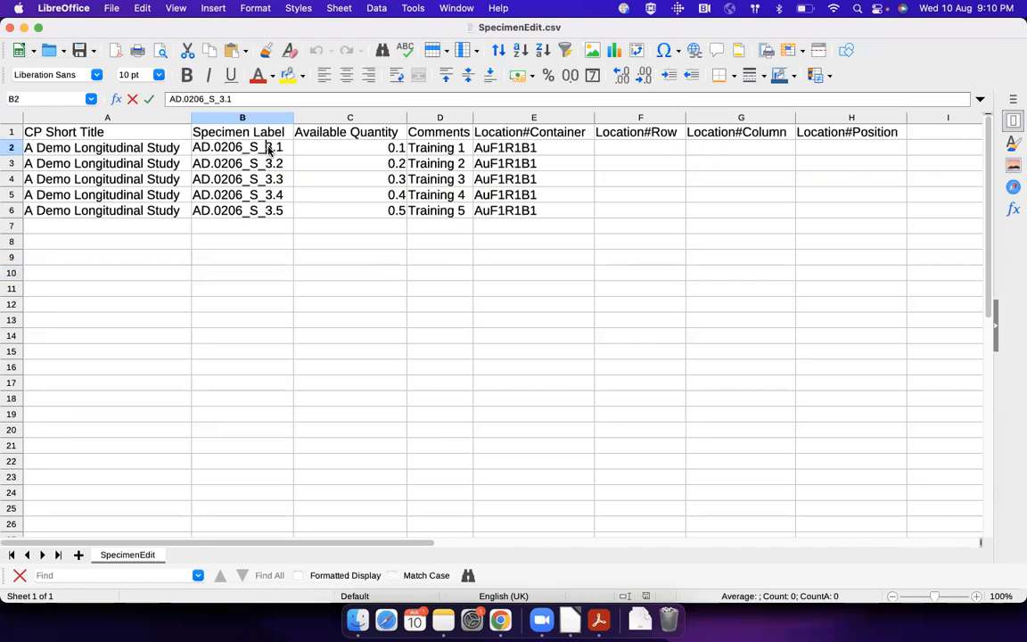
pyautogui.press('super+Tab')
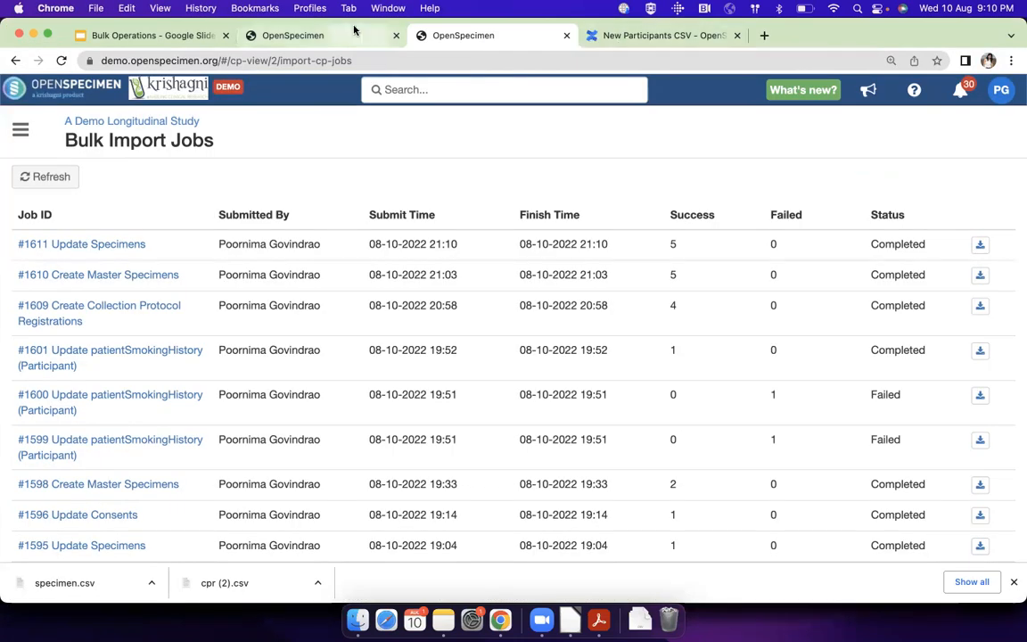
pyautogui.press('super+Tab')
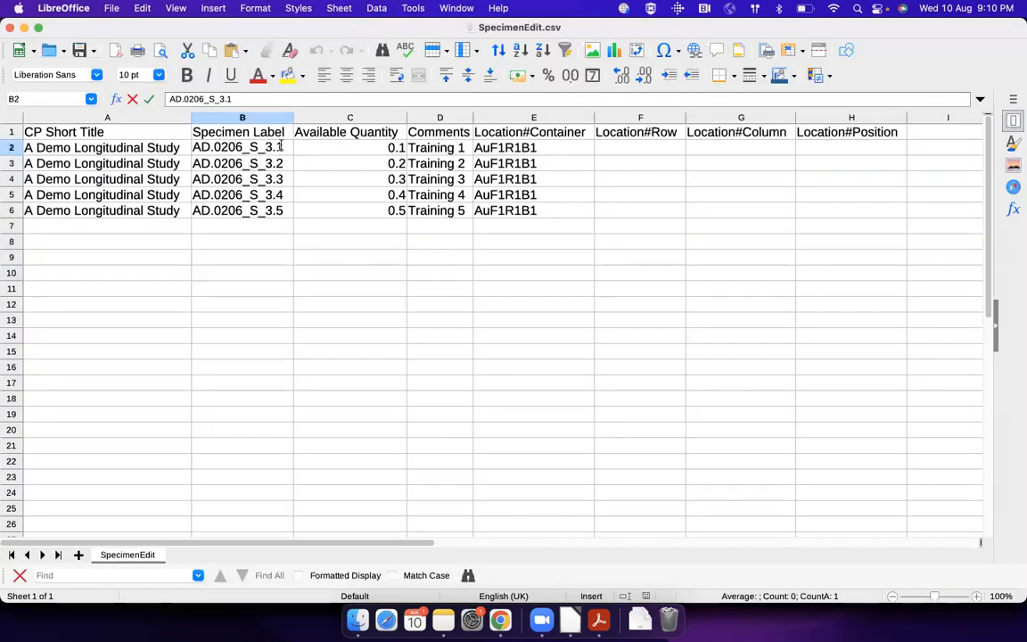
pyautogui.doubleClick(277, 147)
pyautogui.press('super+c')
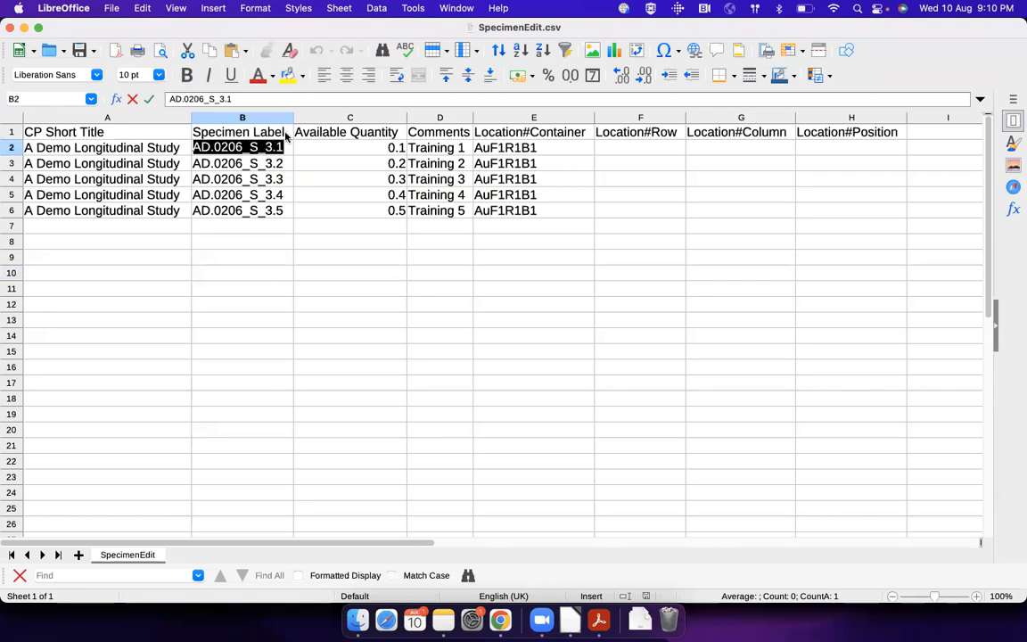
# Search OpenSpecimen in Chrome for the copied label AD.0206_S_3.1 and open the matching specimen
pyautogui.press('super+Tab')
pyautogui.click(405, 89)
pyautogui.press('super+v')
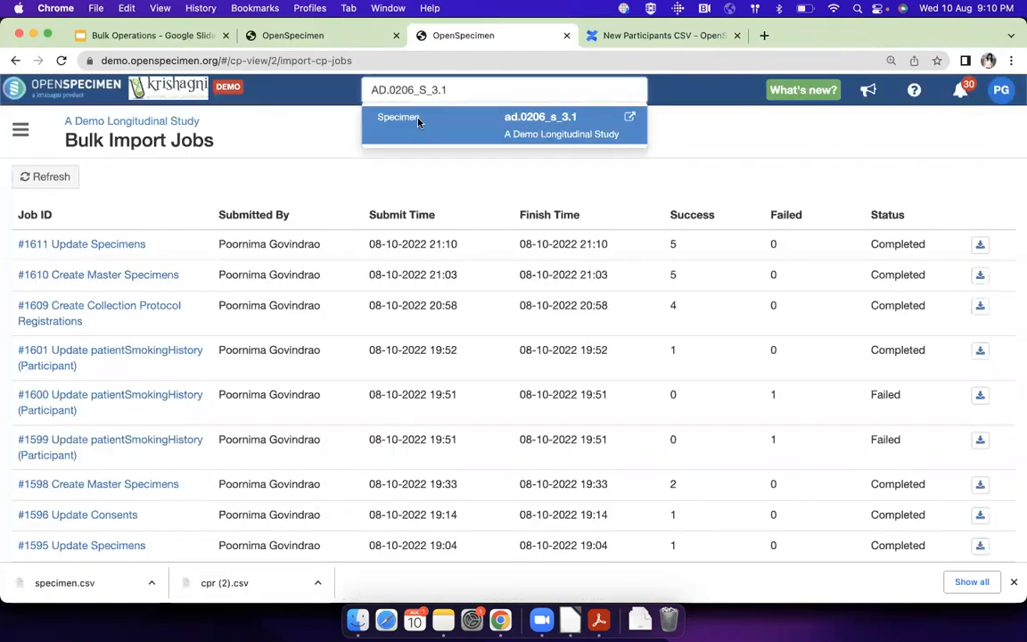
pyautogui.click(419, 121)
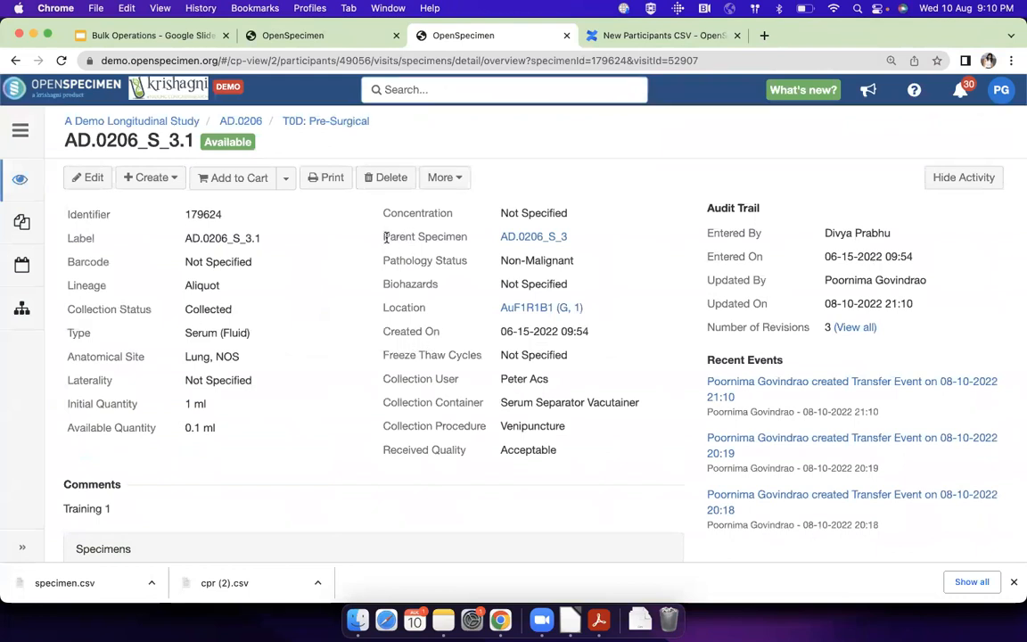
# Check the specimen's location, available quantity and comments, and review the From Location of its latest transfer event
pyautogui.moveTo(379, 308); pyautogui.dragTo(454, 309)
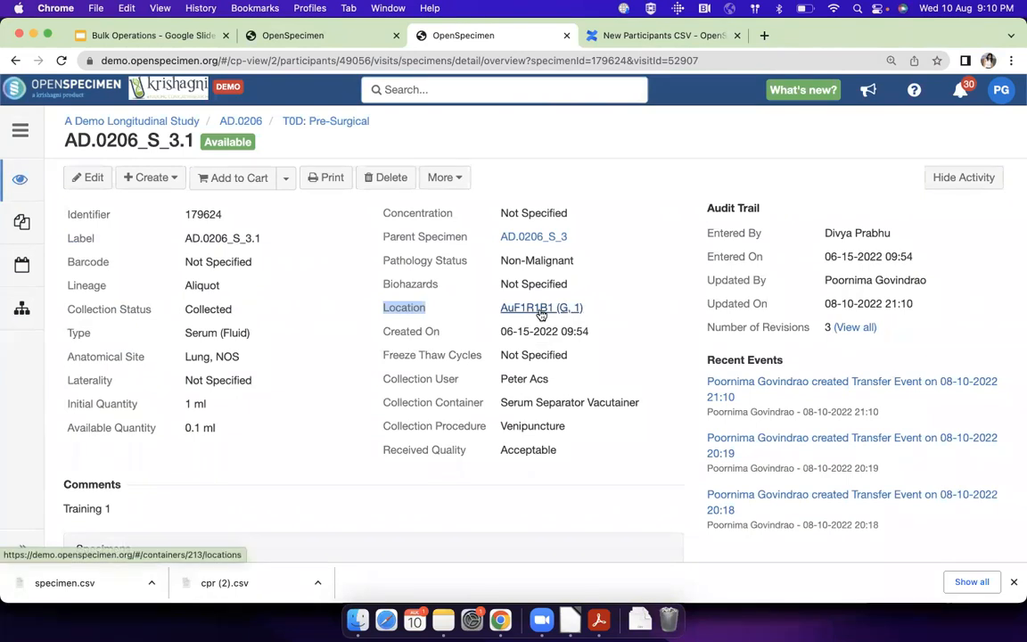
pyautogui.moveTo(153, 429); pyautogui.dragTo(212, 430)
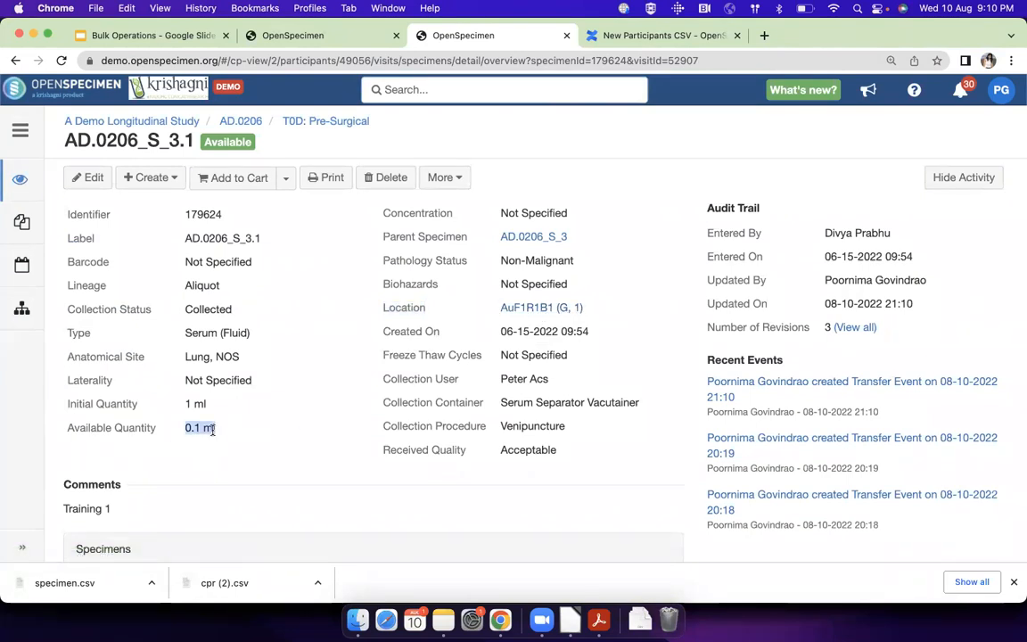
pyautogui.moveTo(64, 516); pyautogui.dragTo(125, 516)
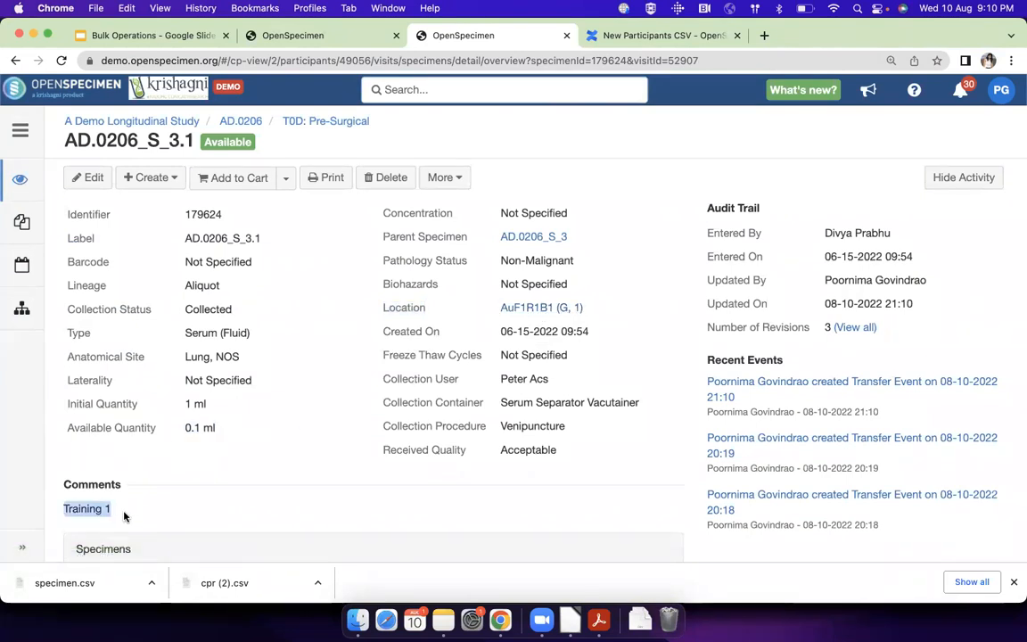
pyautogui.click(817, 388)
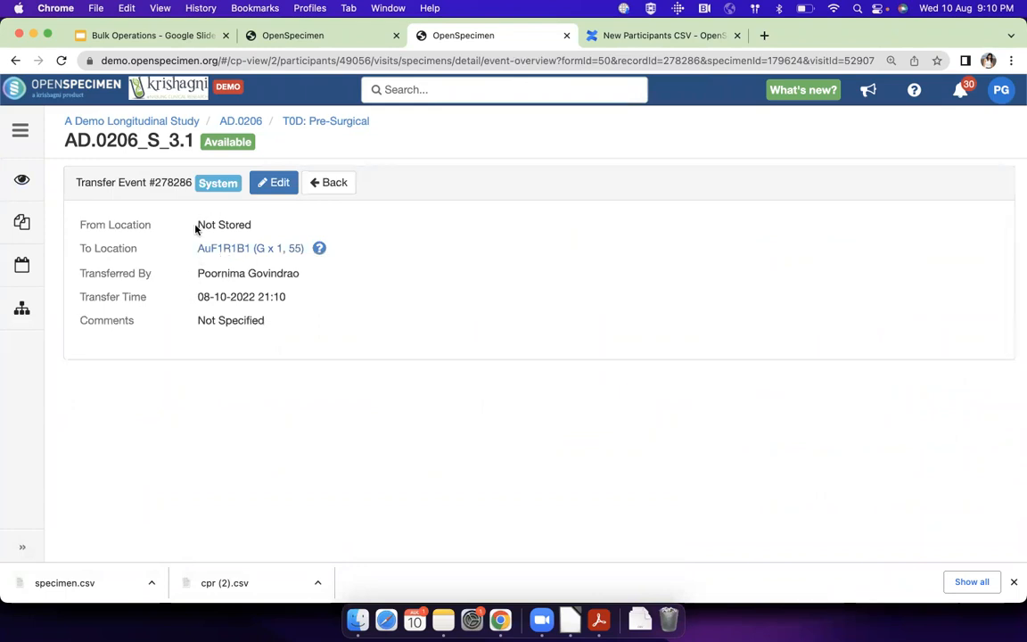
pyautogui.tripleClick(257, 230)
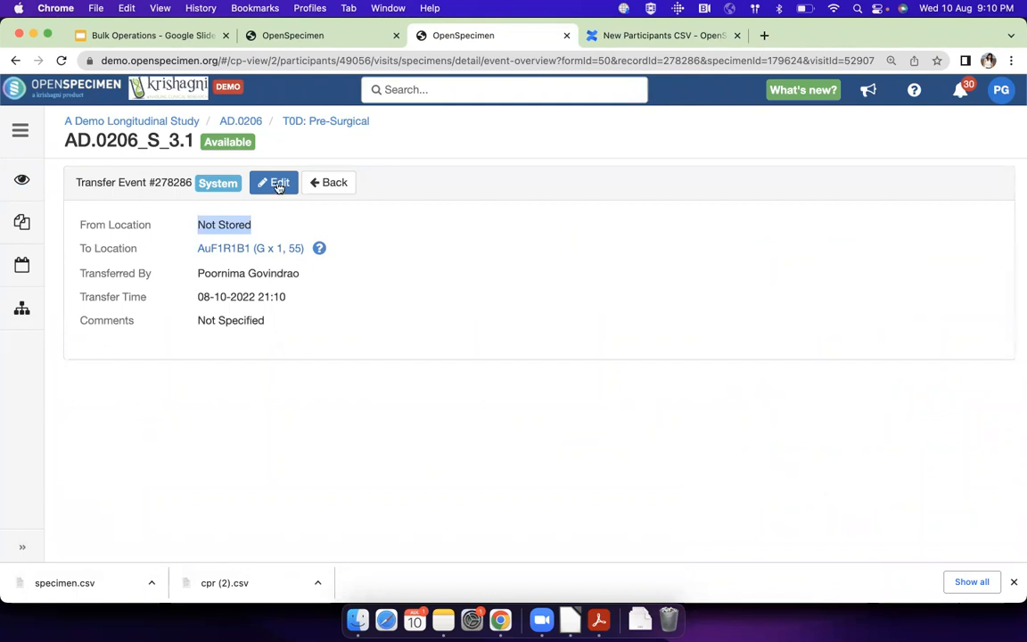
# Open the T0D: Pre-Surgical visit and expand its specimen list to show the serum aliquots and their locations
pyautogui.click(307, 122)
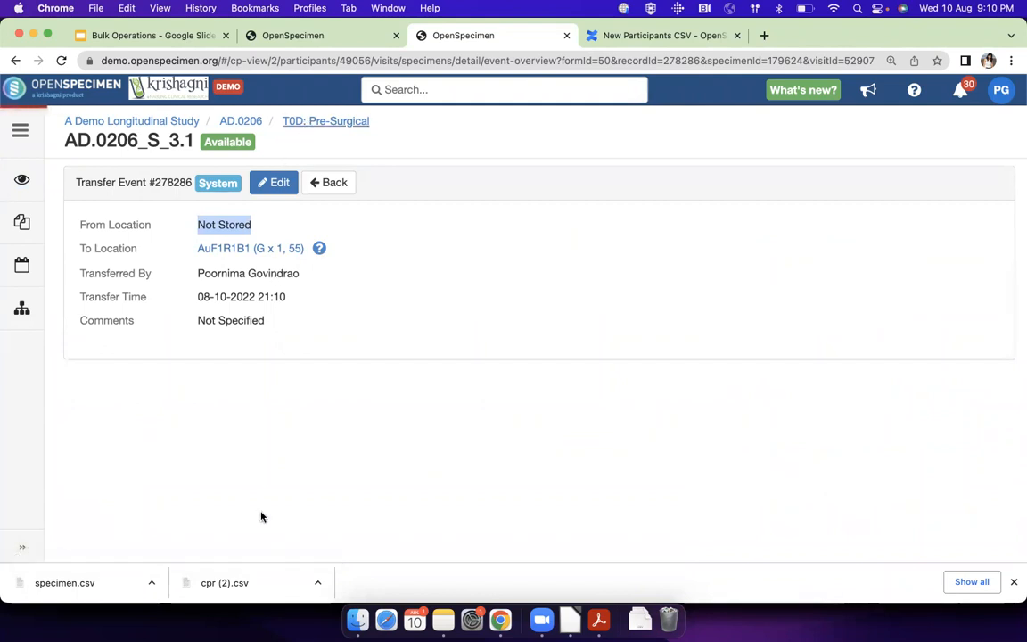
pyautogui.scroll(-2, 263, 508)
pyautogui.click(111, 503)
pyautogui.scroll(-3, 174, 449)
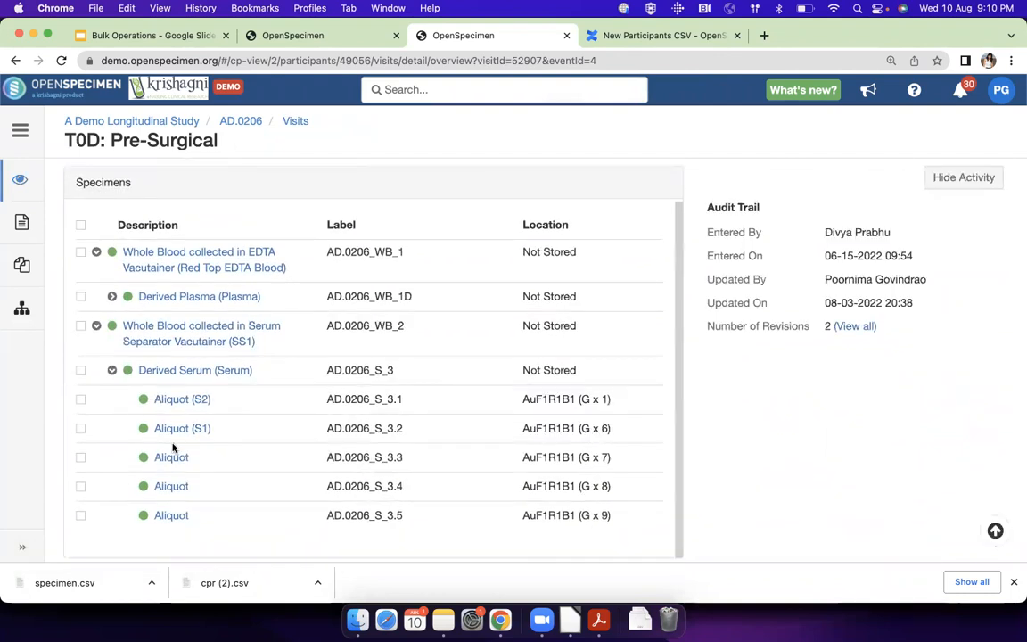
# Open aliquot AD.0206_S_3.2 and compare its available quantity with its row in SpecimenEdit.csv
pyautogui.click(177, 429)
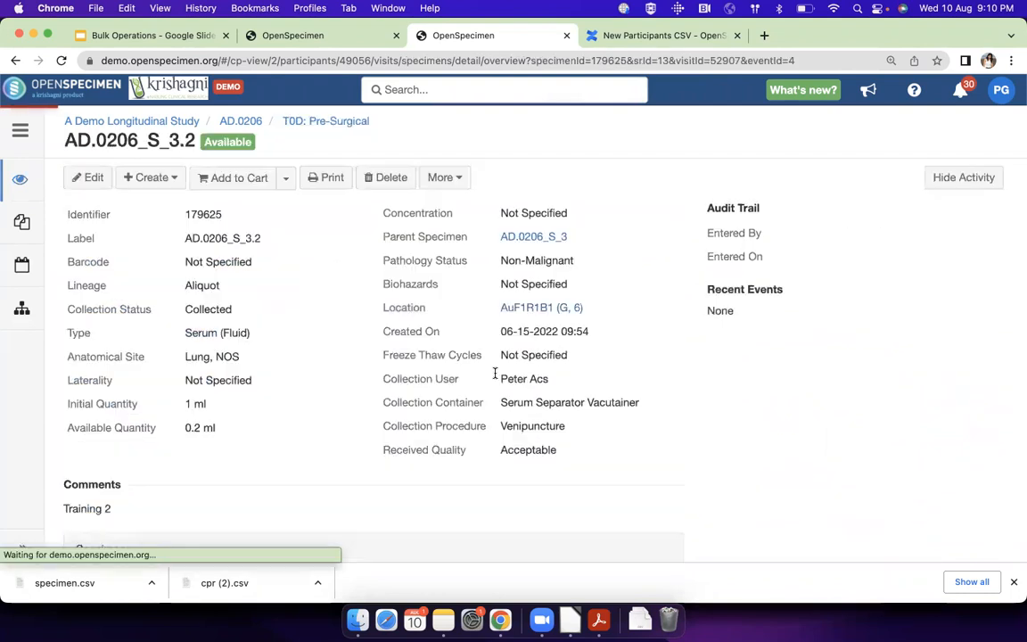
pyautogui.tripleClick(203, 428)
pyautogui.press('super+Tab')
pyautogui.click(374, 164)
pyautogui.press('super+Tab')
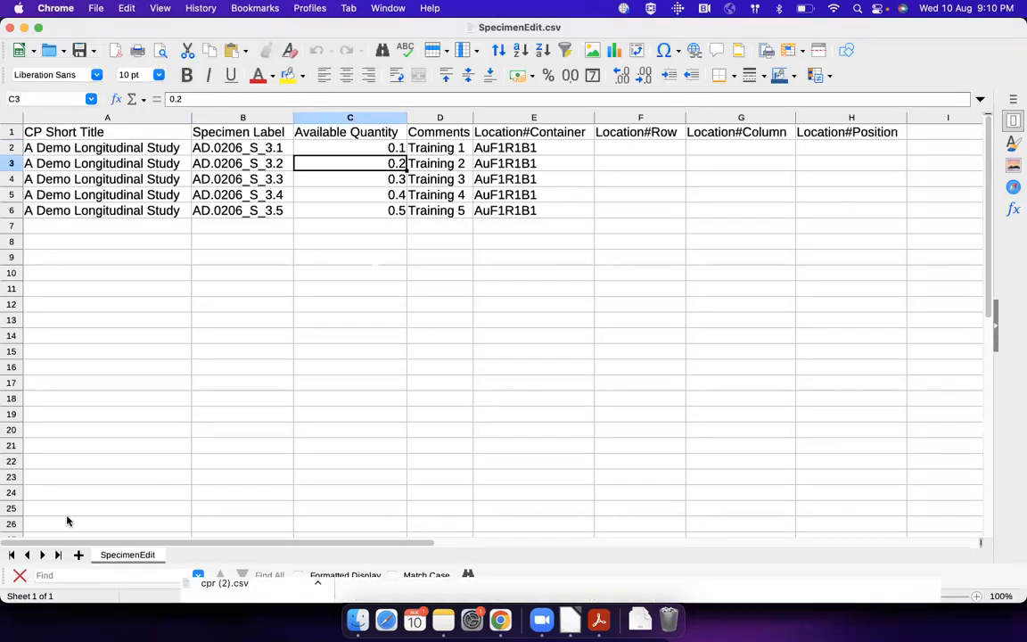
# Compare the comments of aliquot AD.0206_S_3.2 with its row in SpecimenEdit.csv
pyautogui.tripleClick(129, 510)
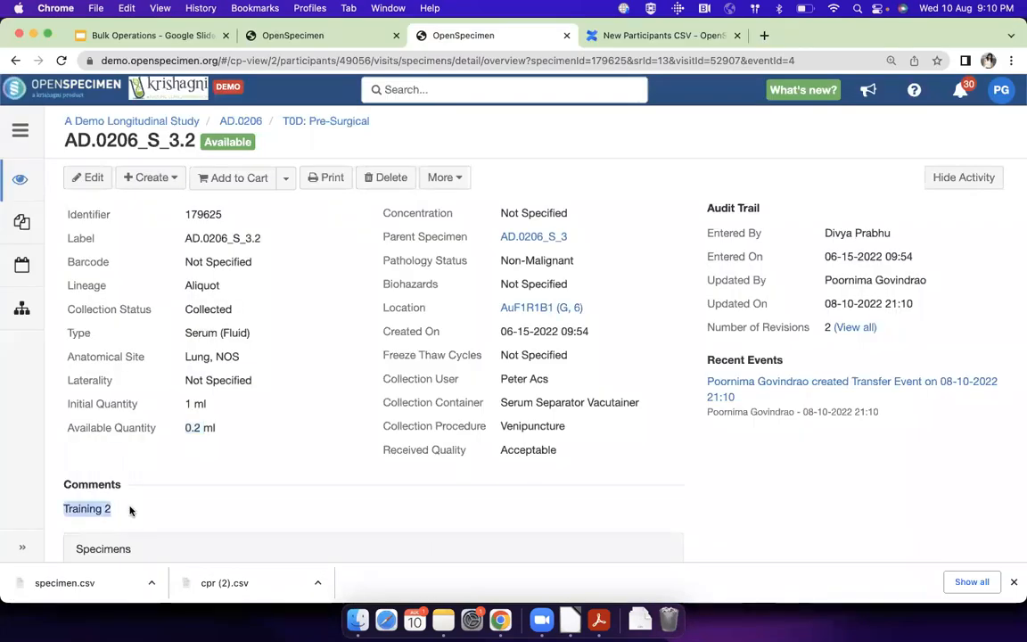
pyautogui.press('super+Tab')
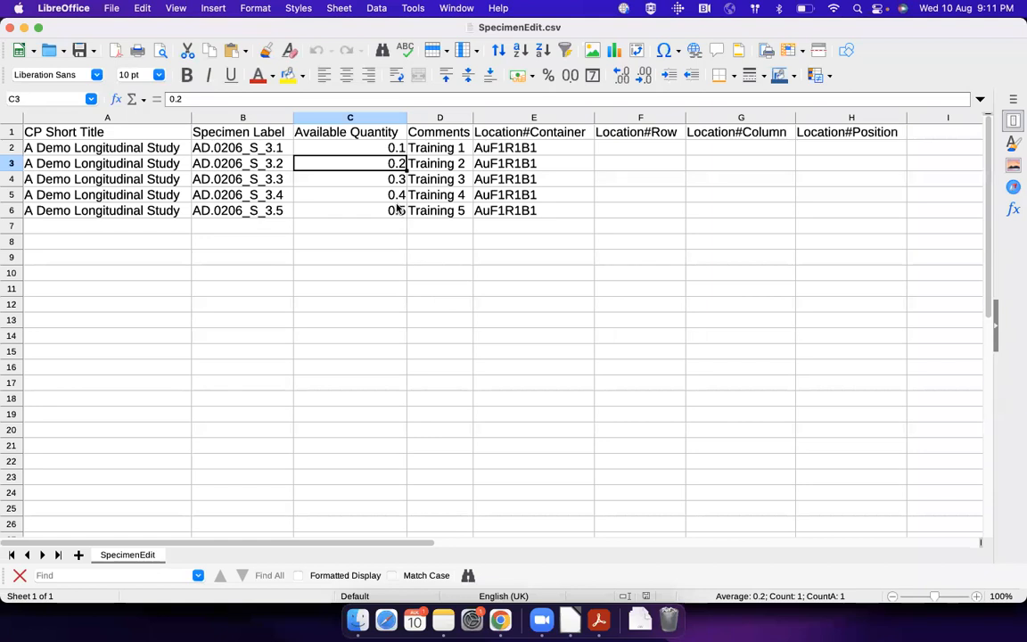
pyautogui.press('super+Tab')
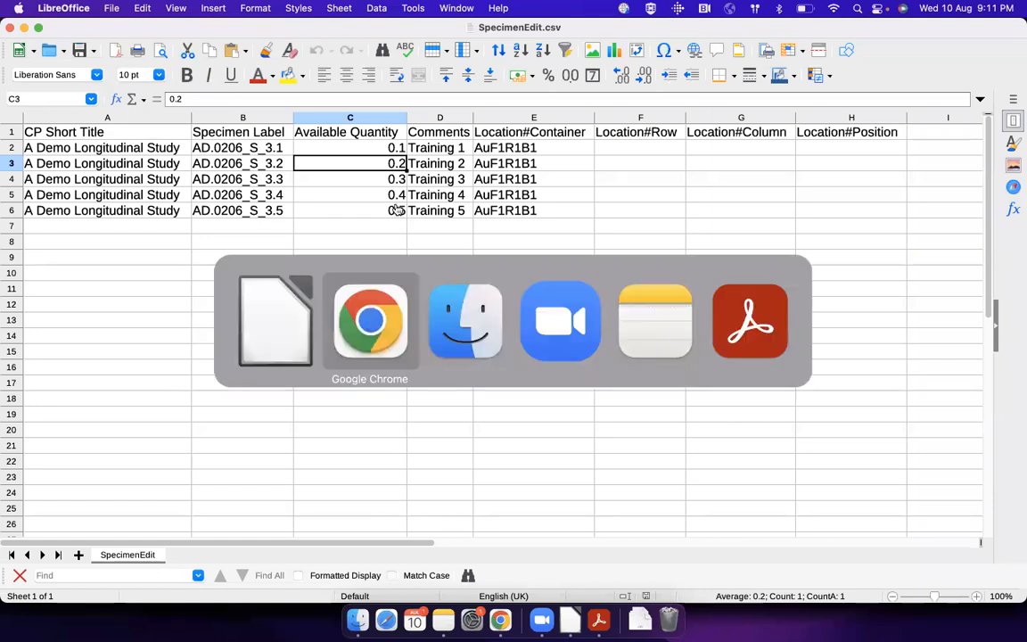
# Return to the Bulk Import Records form for specimens in Chrome and set the import type to Update
pyautogui.click(305, 37)
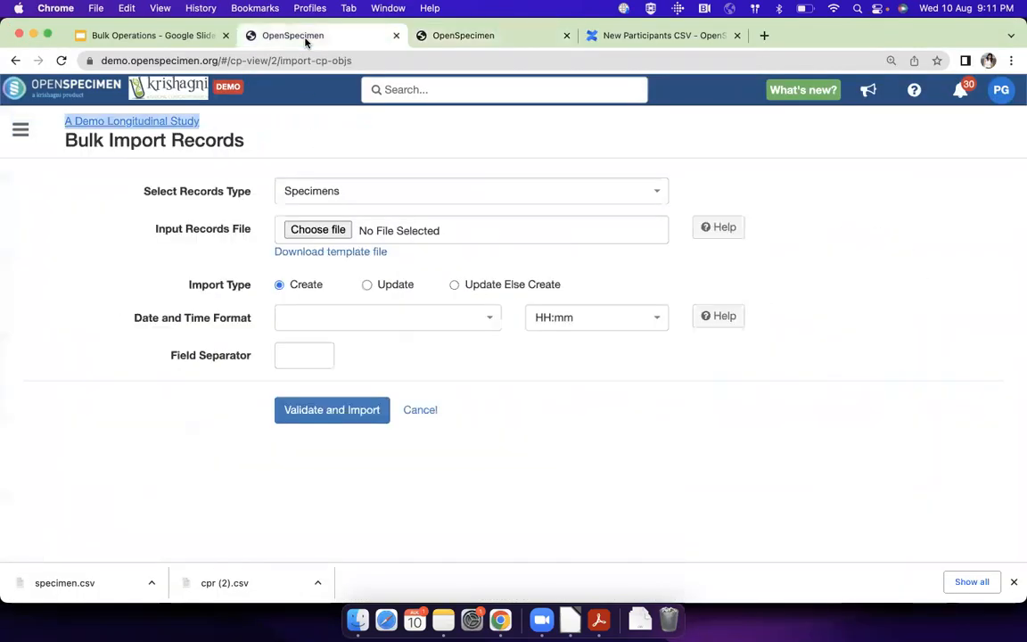
pyautogui.moveTo(155, 190); pyautogui.dragTo(259, 190)
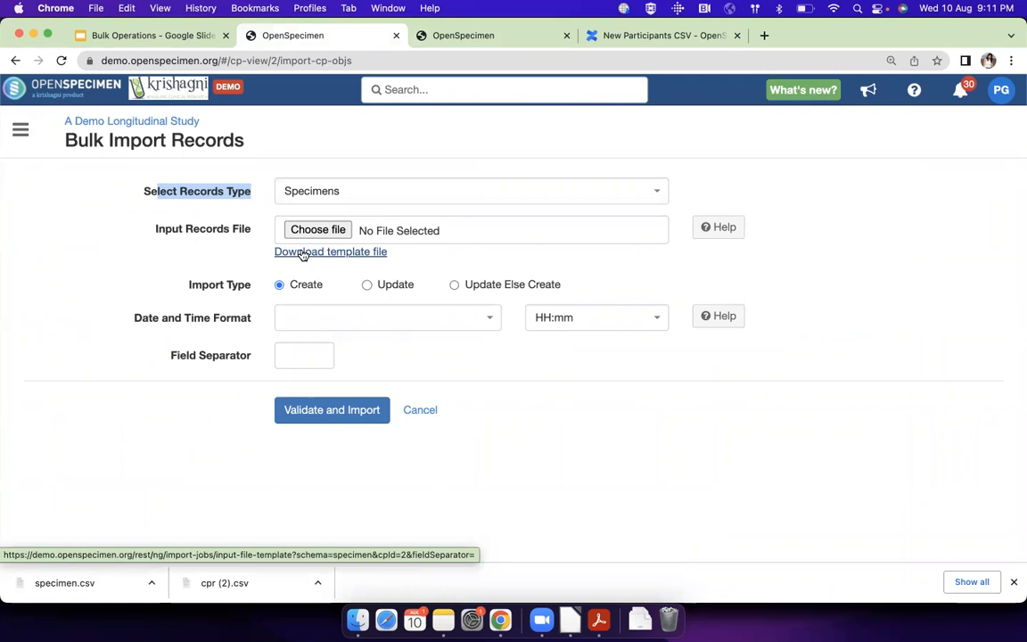
pyautogui.click(368, 284)
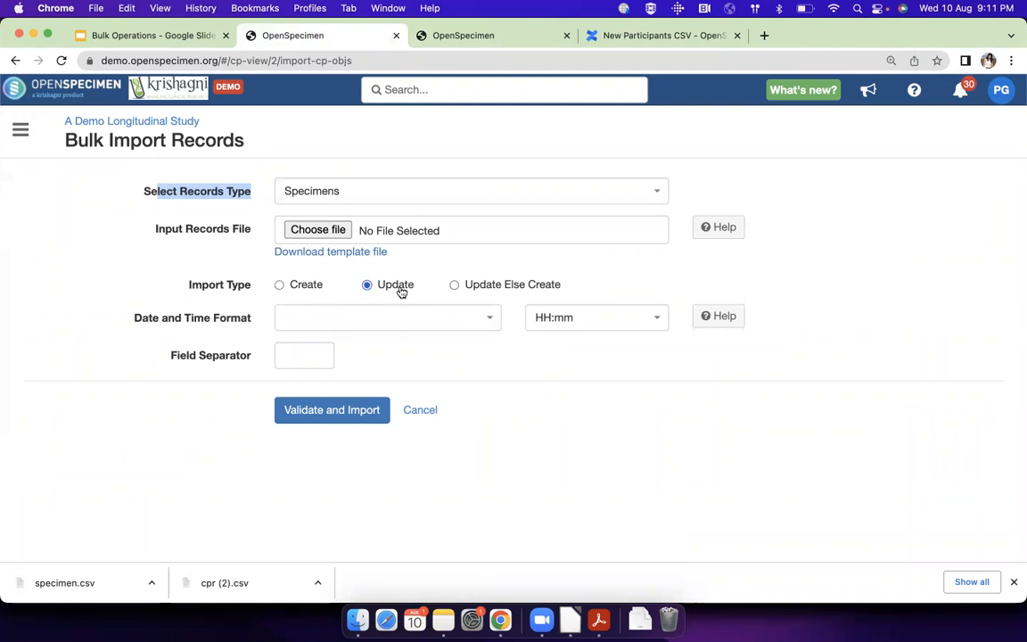
# Switch to Finder and open the Webinar folder on the Desktop
pyautogui.press('super+Tab')
pyautogui.press('super+Tab')
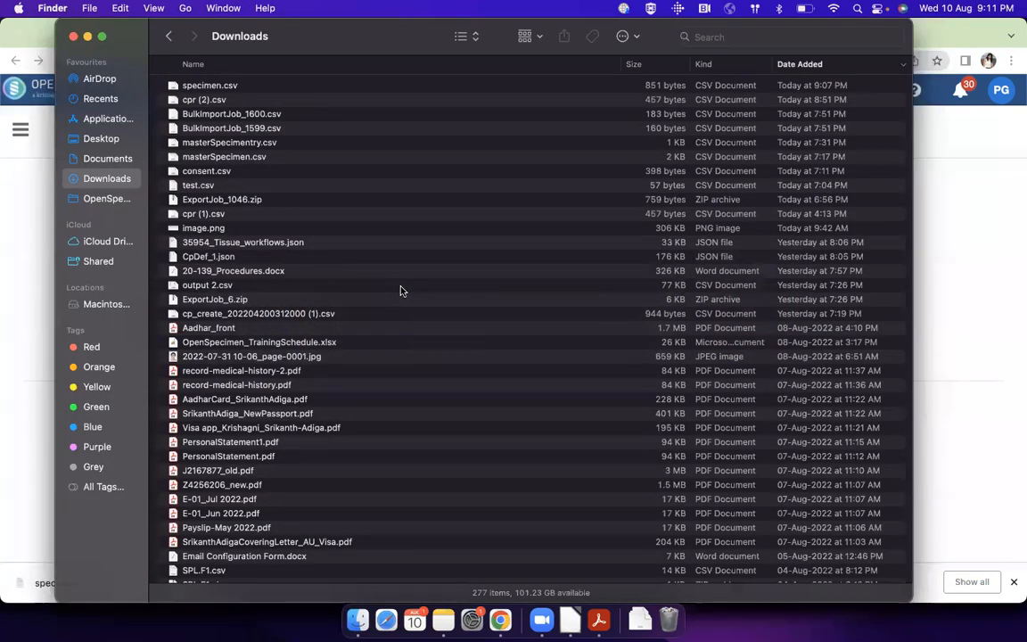
pyautogui.press('super+Tab')
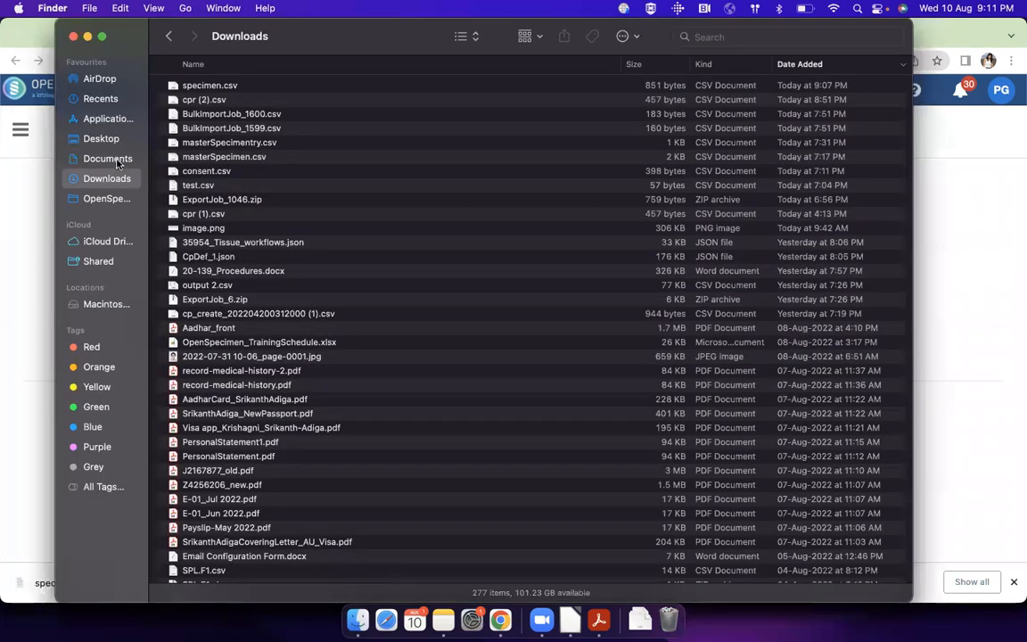
pyautogui.click(109, 159)
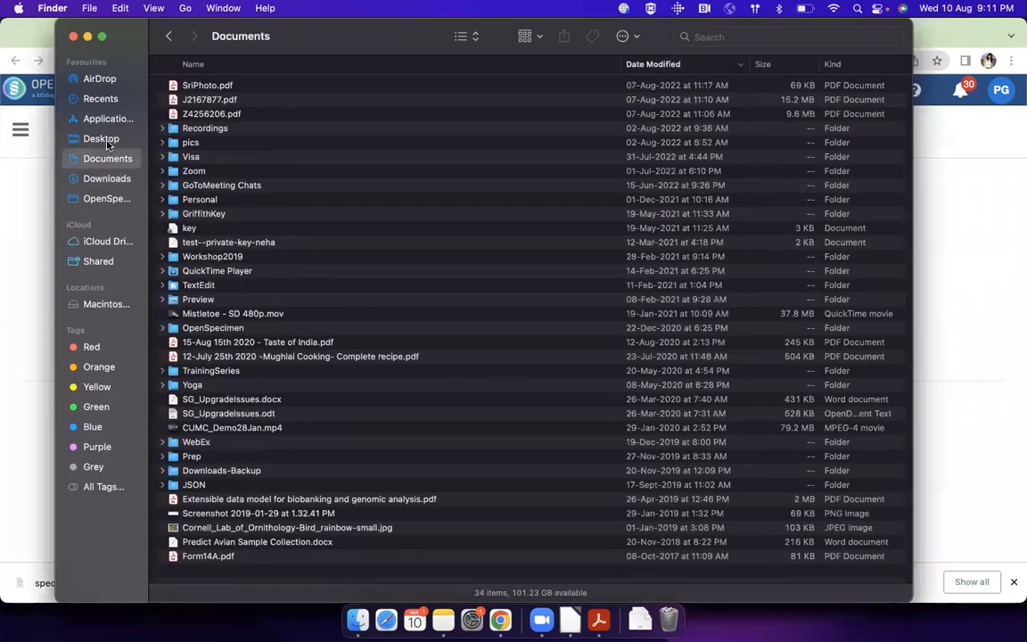
pyautogui.click(105, 140)
pyautogui.doubleClick(182, 85)
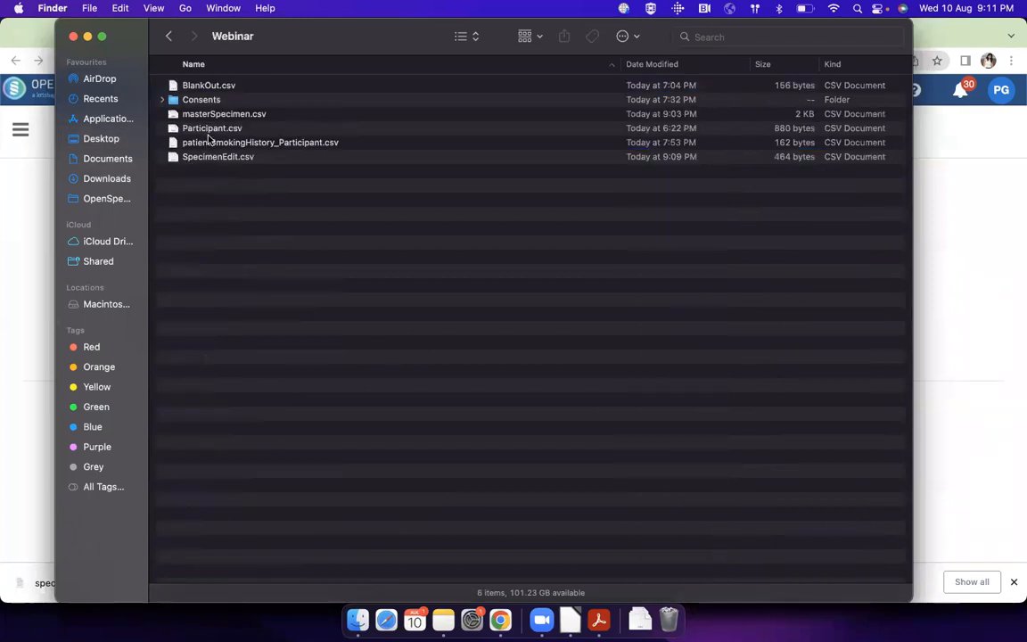
# Open BlankOut.csv in LibreOffice with the preset import options and inspect the ##set_to_blank## entry in the first Comments cell
pyautogui.click(194, 86)
pyautogui.rightClick(194, 85)
pyautogui.moveTo(251, 111)
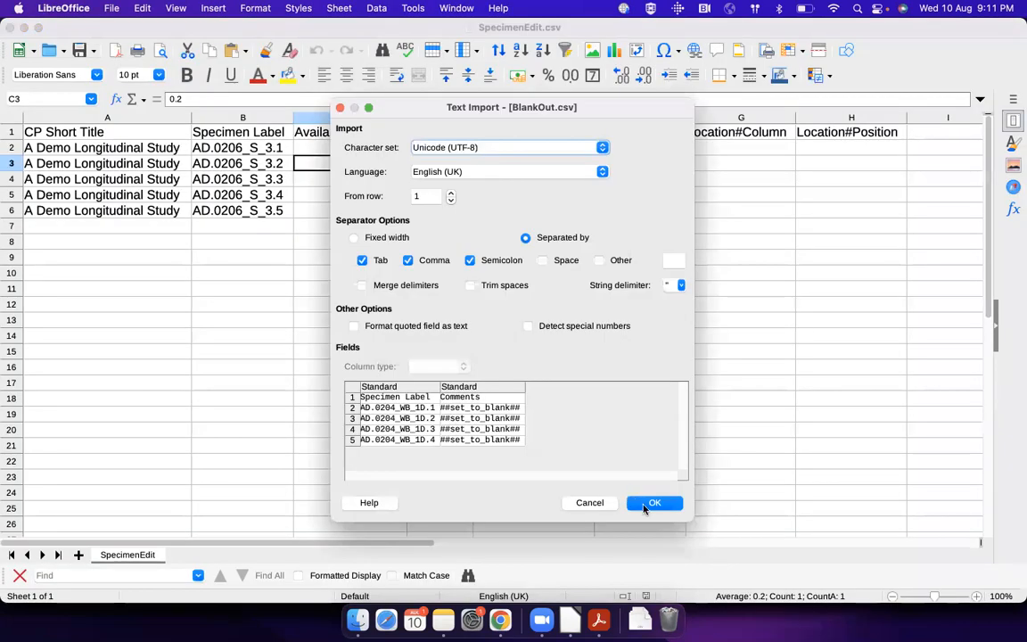
pyautogui.click(647, 504)
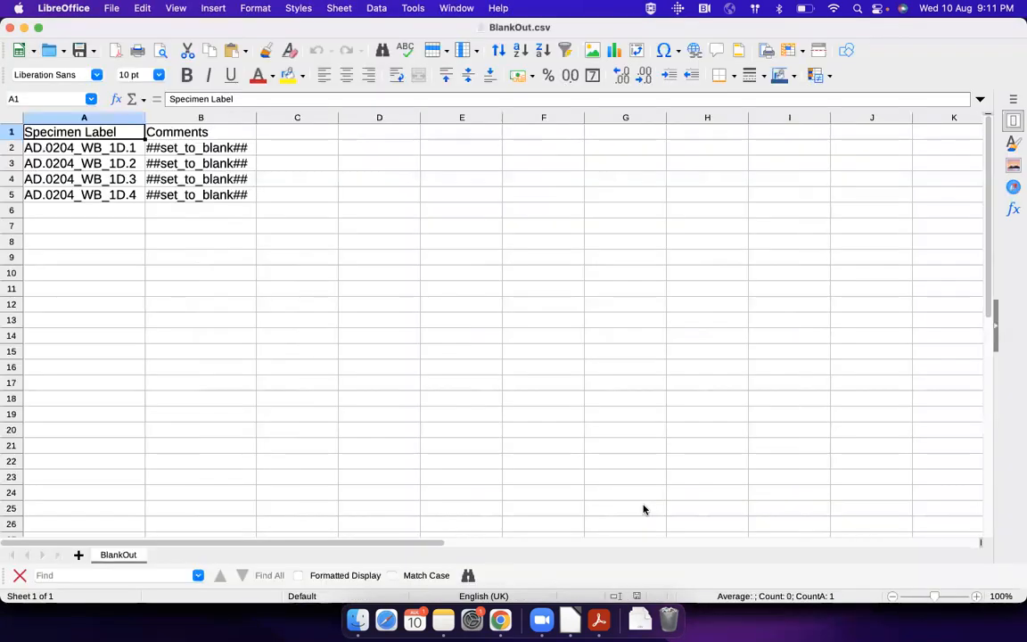
pyautogui.tripleClick(164, 148)
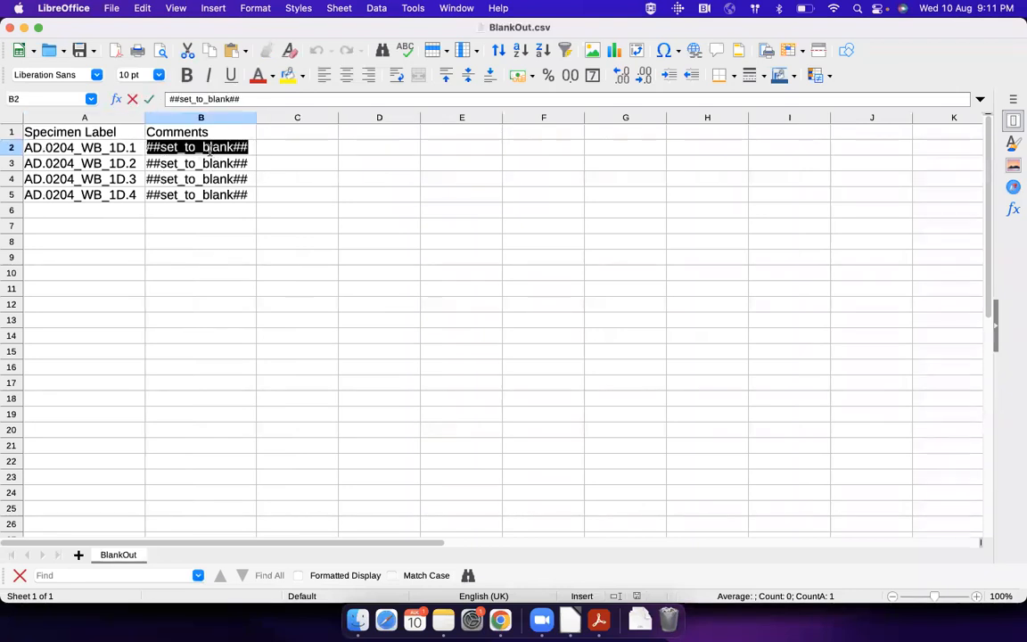
pyautogui.doubleClick(295, 133)
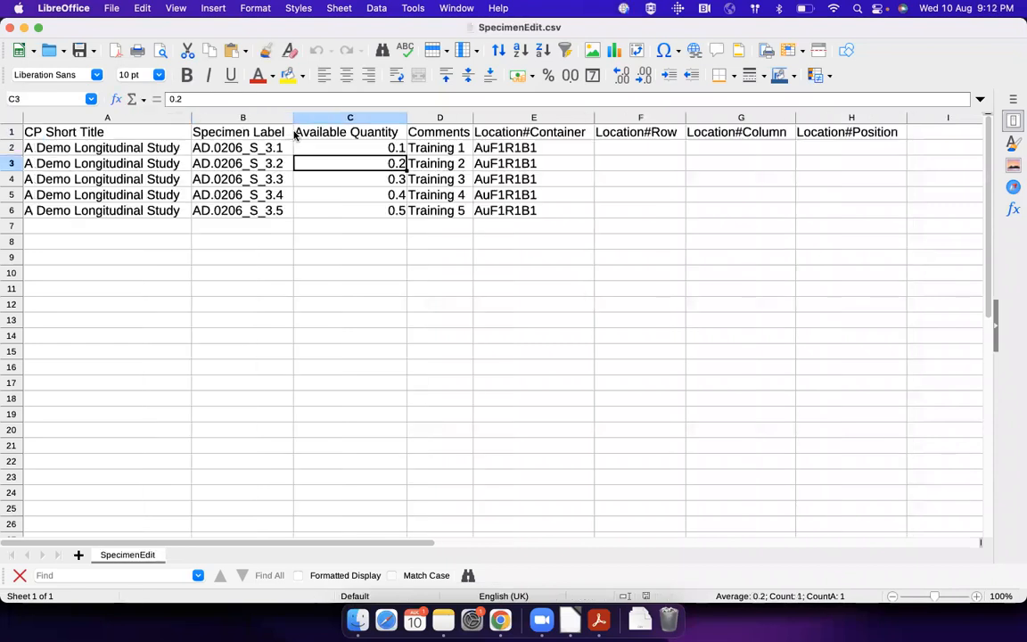
# Review the blank location row, column and position cells in SpecimenEdit.csv, plus its specimen label and available quantity columns
pyautogui.click(621, 134)
pyautogui.moveTo(636, 118); pyautogui.dragTo(751, 155)
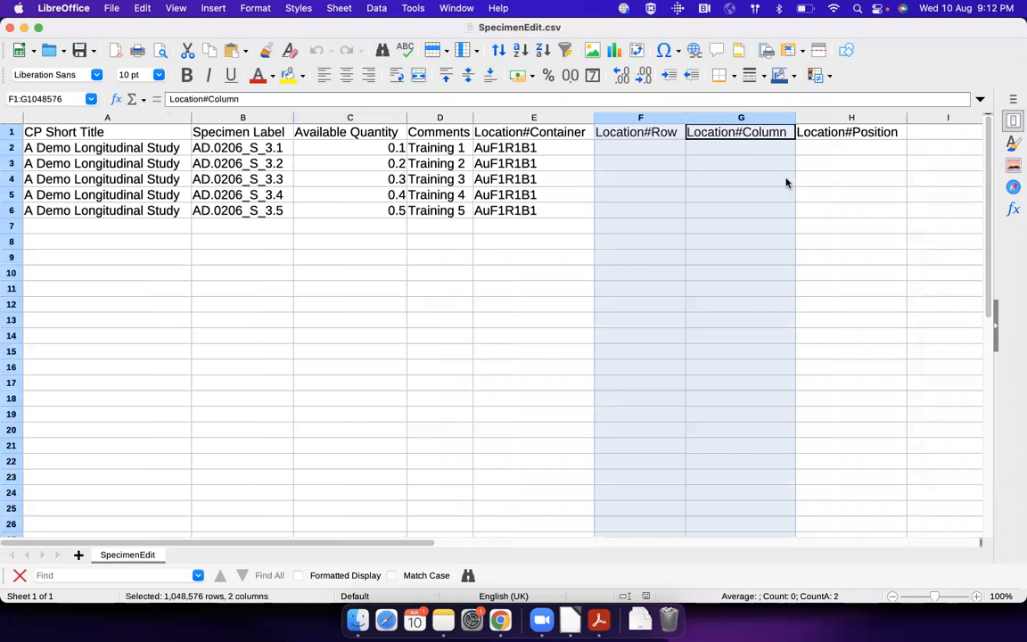
pyautogui.click(786, 181)
pyautogui.moveTo(623, 149); pyautogui.dragTo(860, 221)
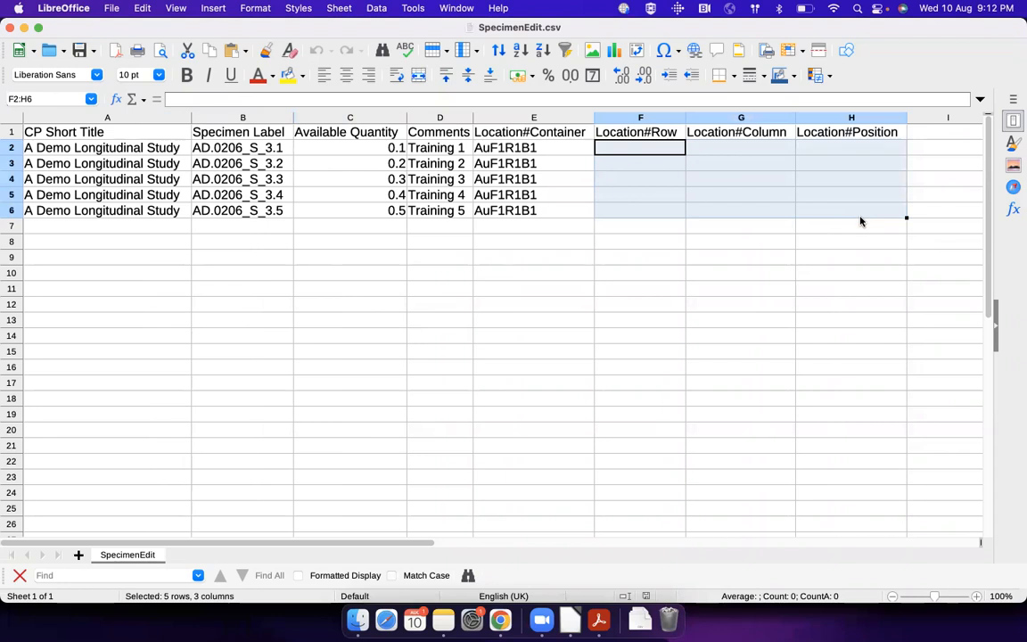
pyautogui.click(671, 215)
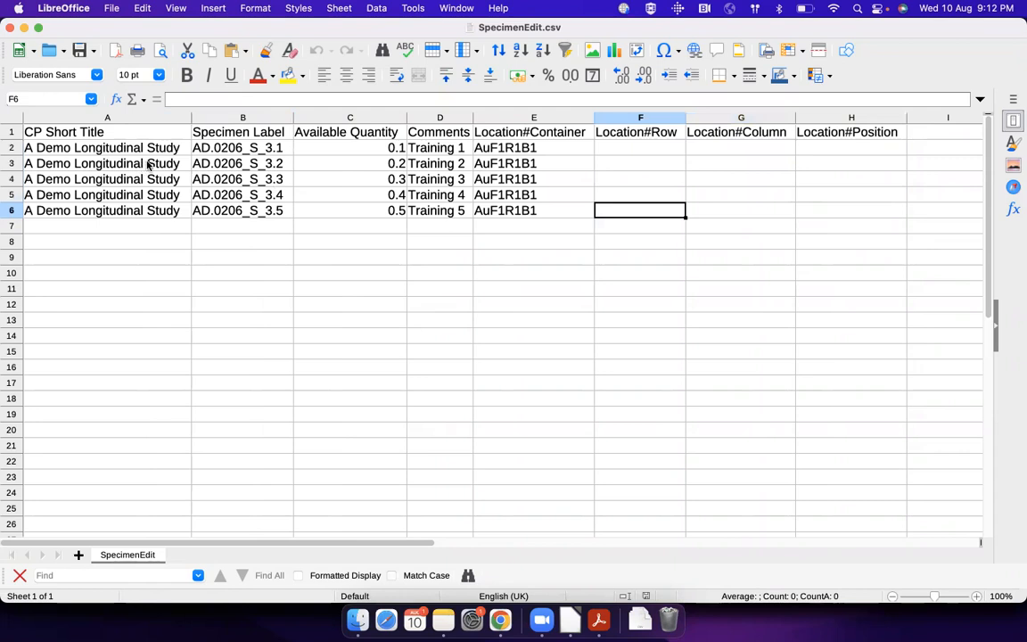
pyautogui.click(214, 148)
pyautogui.click(234, 194)
pyautogui.click(346, 148)
pyautogui.click(346, 194)
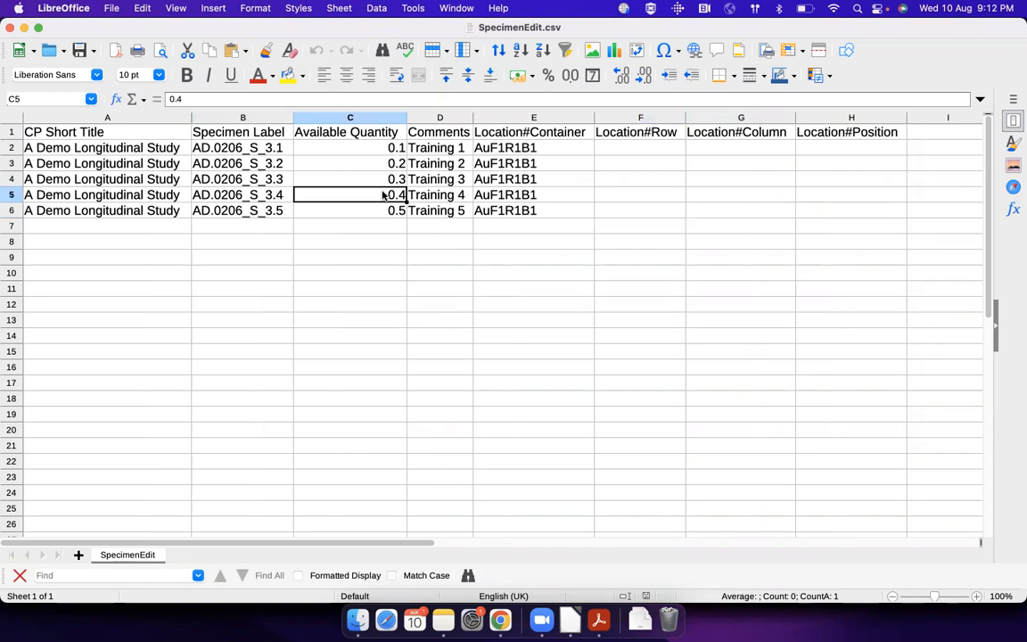
# Return to BlankOut.csv, review the Comments entries, and copy the specimen label AD.0204_WB_1D.1
pyautogui.press('super+grave')
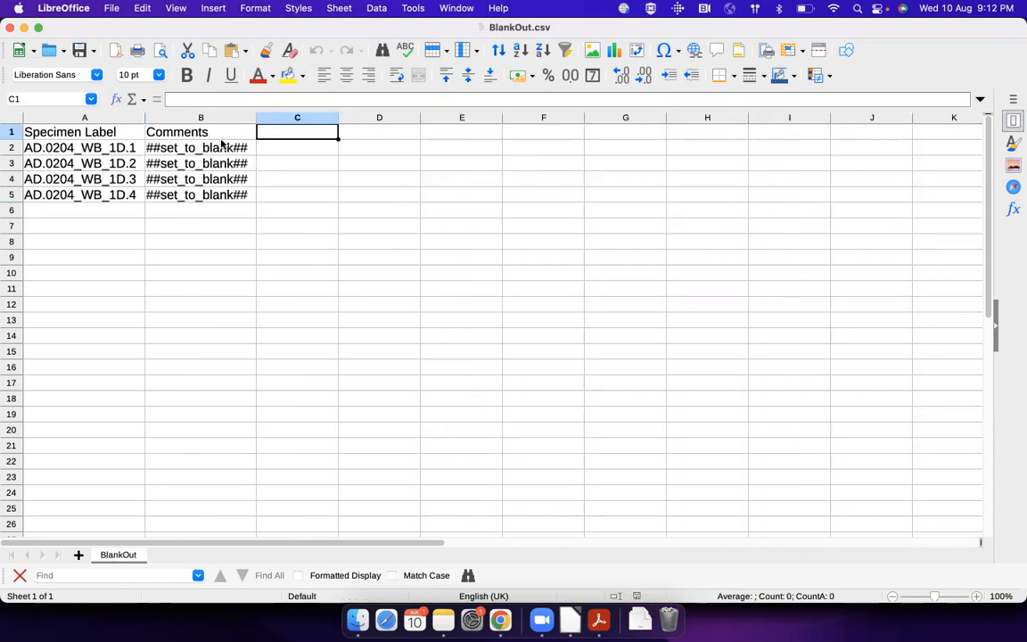
pyautogui.moveTo(222, 149); pyautogui.dragTo(242, 198)
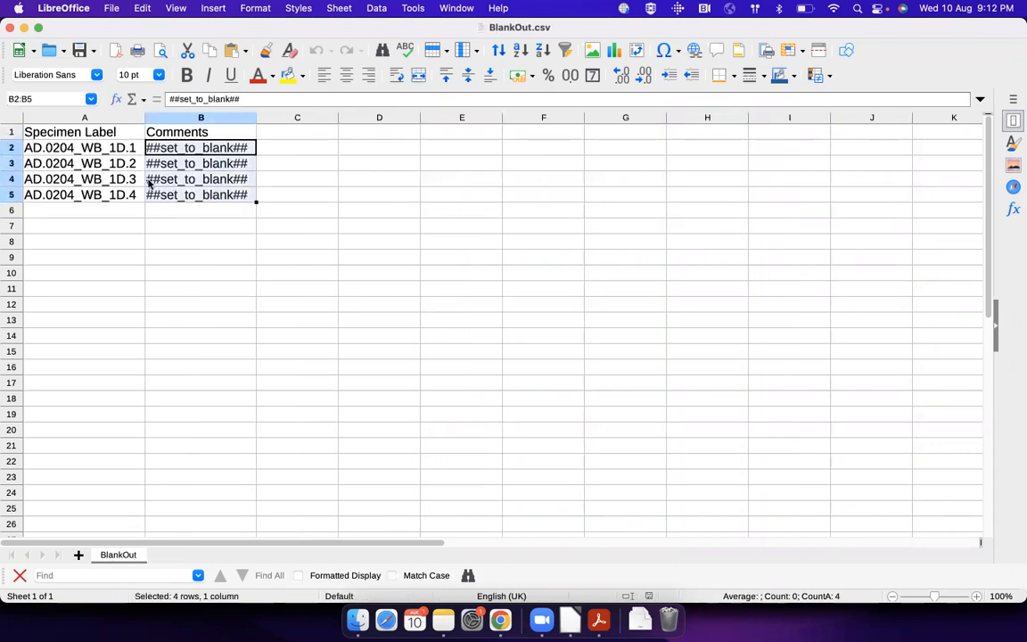
pyautogui.tripleClick(99, 154)
pyautogui.press('super+c')
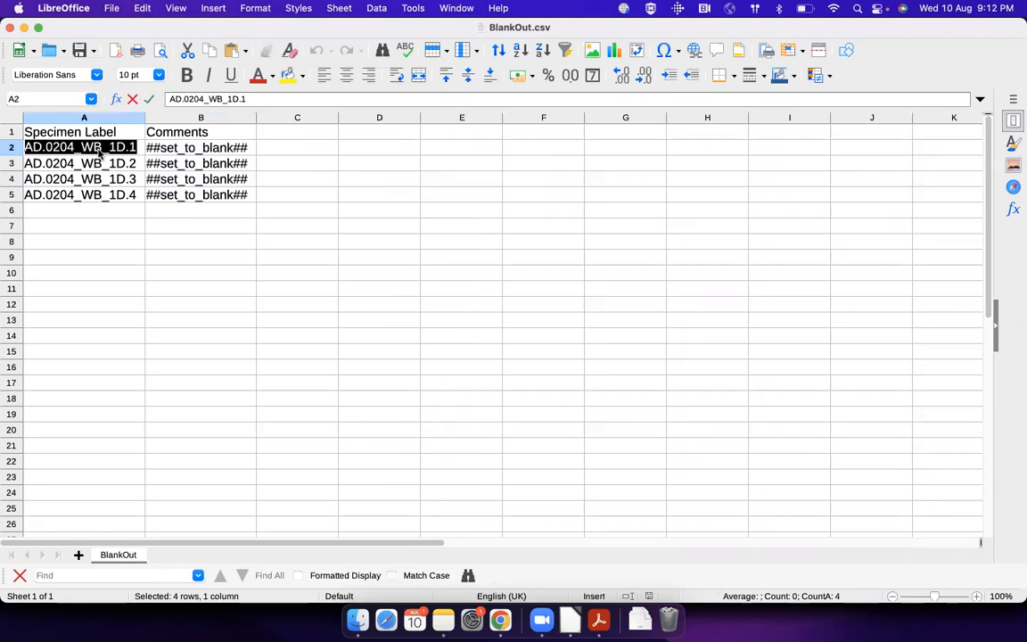
# Search OpenSpecimen in Chrome for the copied label AD.0204_WB_1D.1 and open the matching specimen
pyautogui.press('super+Tab')
pyautogui.press('super+Tab')
pyautogui.click(429, 92)
pyautogui.press('super+v')
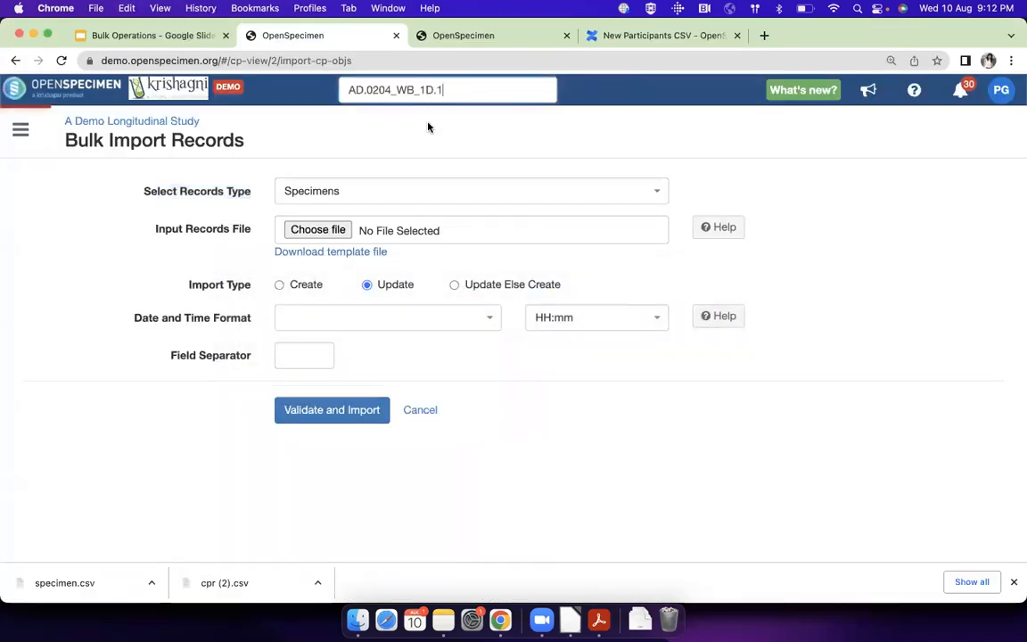
pyautogui.click(428, 127)
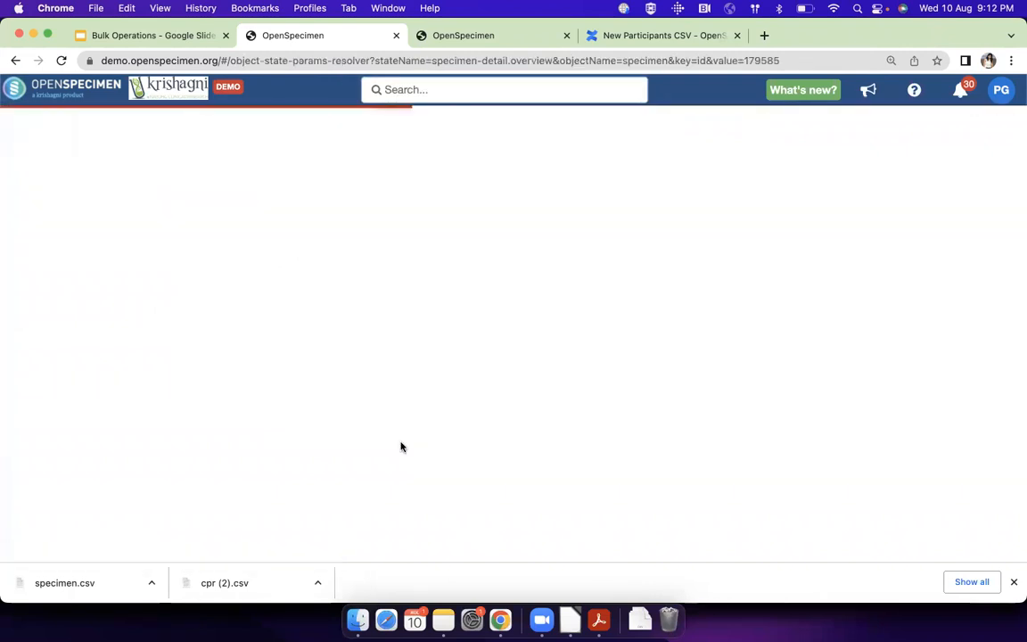
# Check the comments of specimen AD.0204_WB_1D.1 against its Comments entry in BlankOut.csv
pyautogui.moveTo(61, 510); pyautogui.dragTo(272, 511)
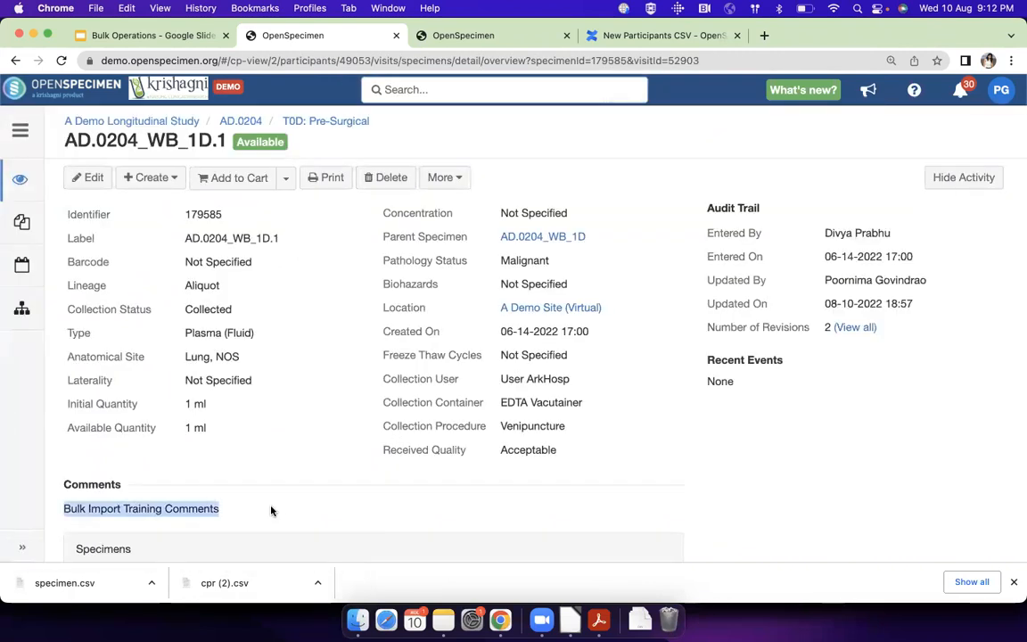
pyautogui.press('super+Tab')
pyautogui.click(190, 147)
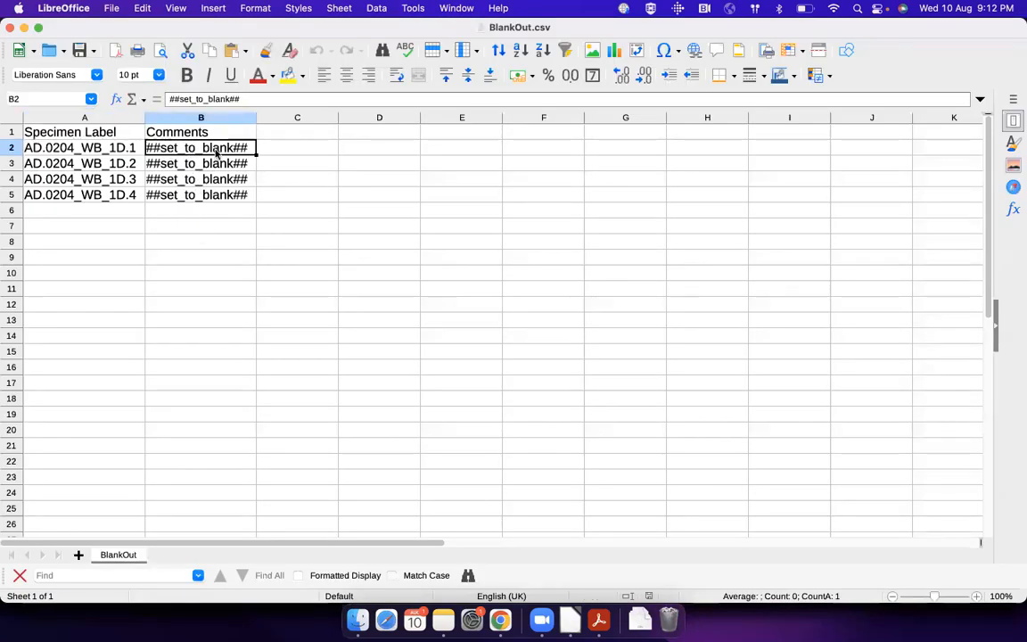
# Search the Confluence wiki in Chrome for "blank" and open the page "Updating value as blank using bulk import"
pyautogui.press('super+Tab')
pyautogui.click(591, 37)
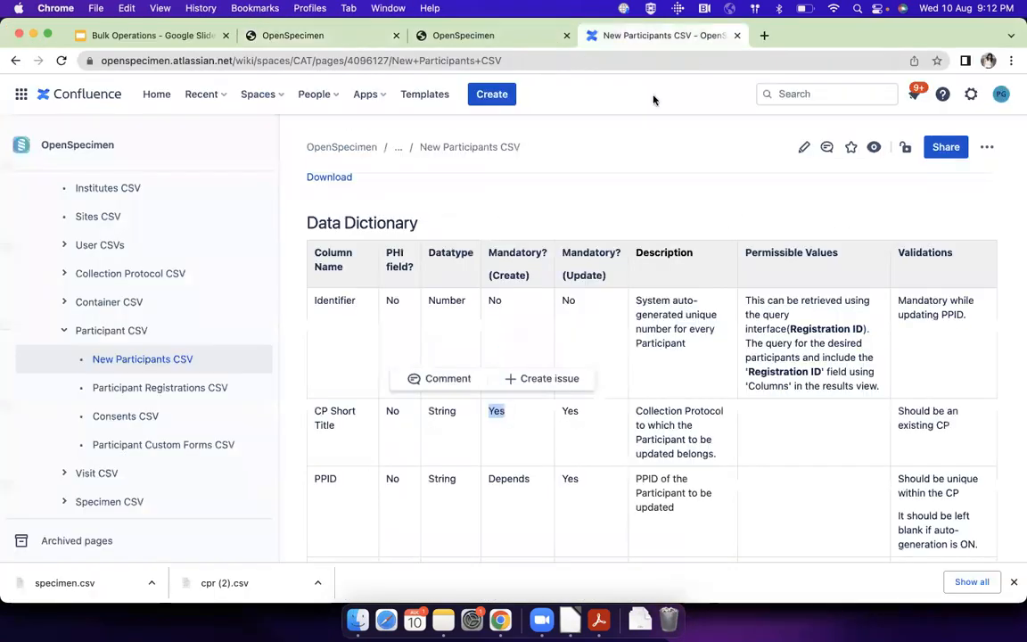
pyautogui.click(783, 95)
pyautogui.write('blank')
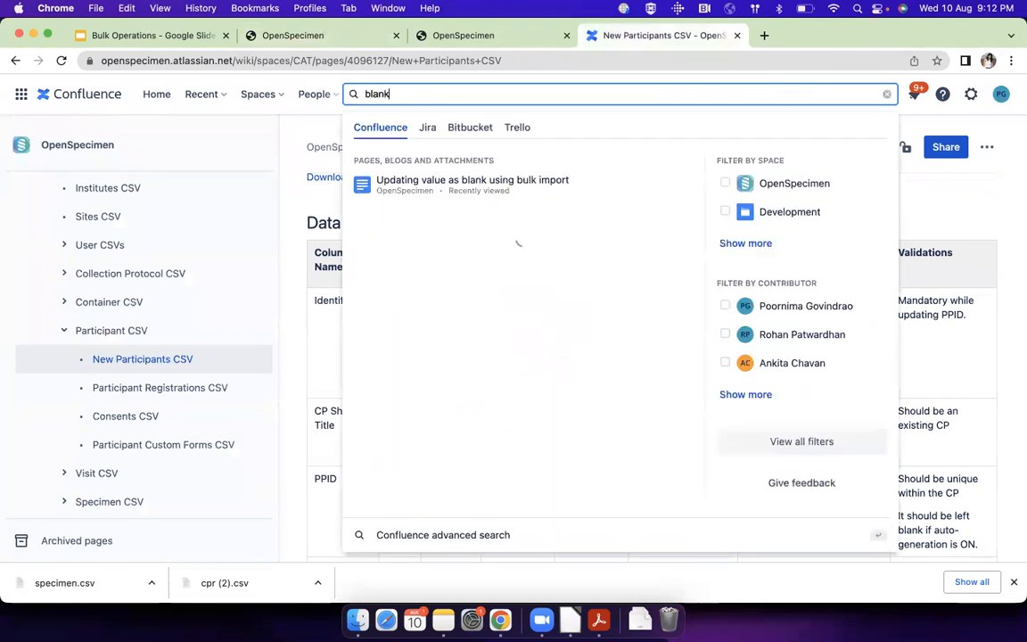
pyautogui.click(528, 187)
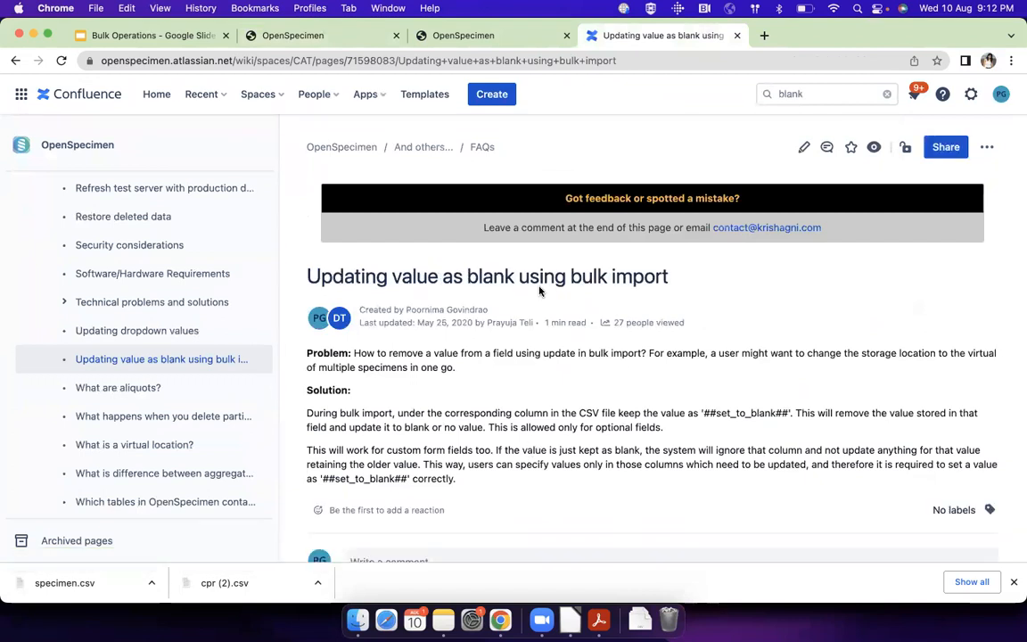
# Read the page's solution section and highlight the ##set_to_blank## keyword required for blanking a field
pyautogui.scroll(-4, 535, 371)
pyautogui.moveTo(321, 332); pyautogui.dragTo(409, 332)
pyautogui.press('super+Tab')
pyautogui.press('super+Tab')
pyautogui.press('super+Tab')
pyautogui.press('super+Tab')
# Open the biospecimen data import form for A Demo Longitudinal Study in OpenSpecimen and set the records type to Specimens
pyautogui.click(294, 36)
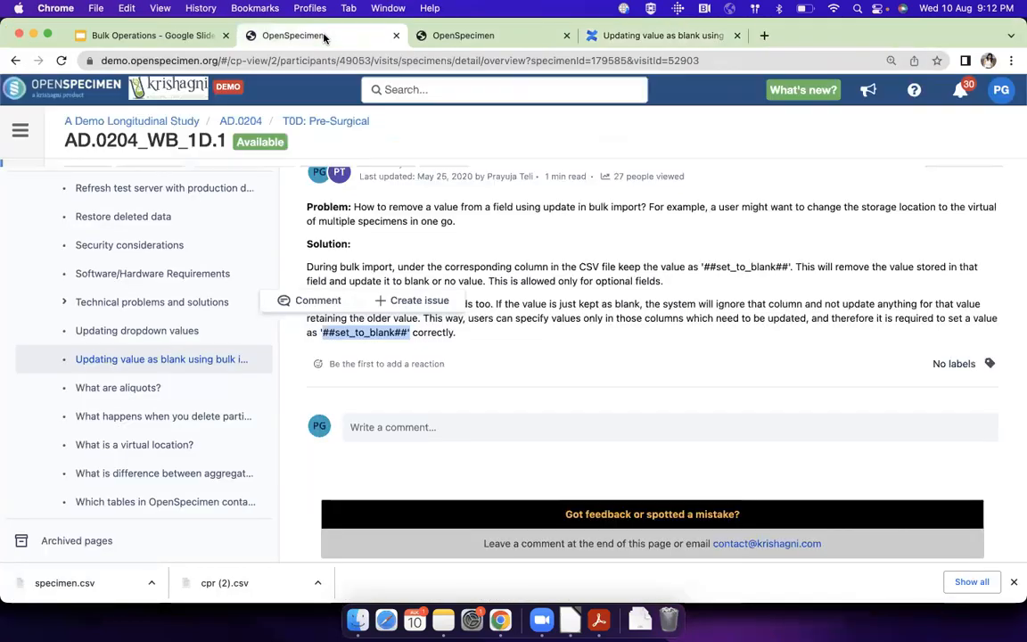
pyautogui.click(133, 121)
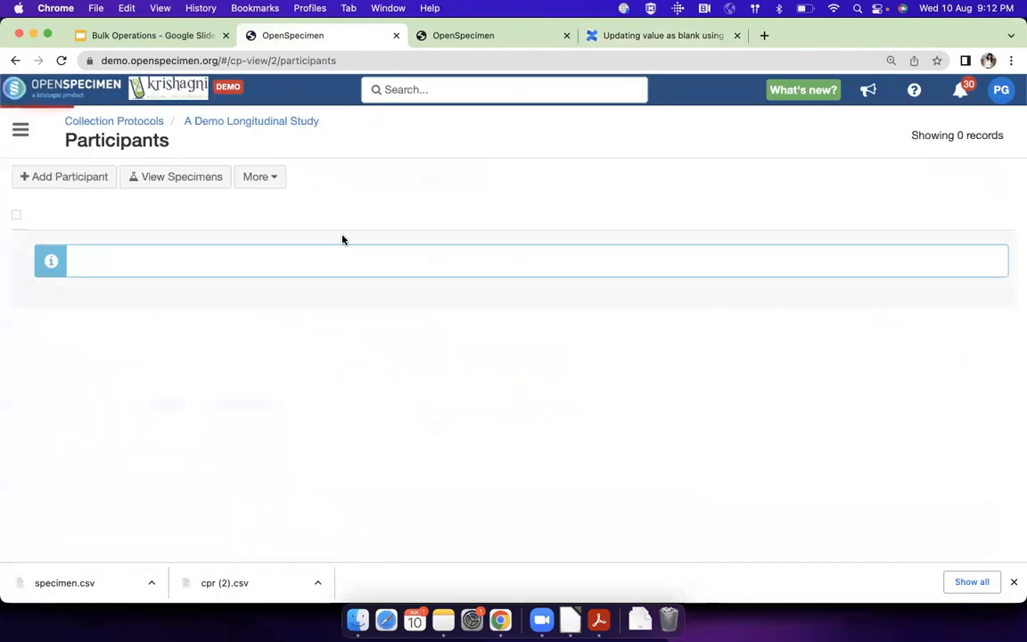
pyautogui.click(275, 179)
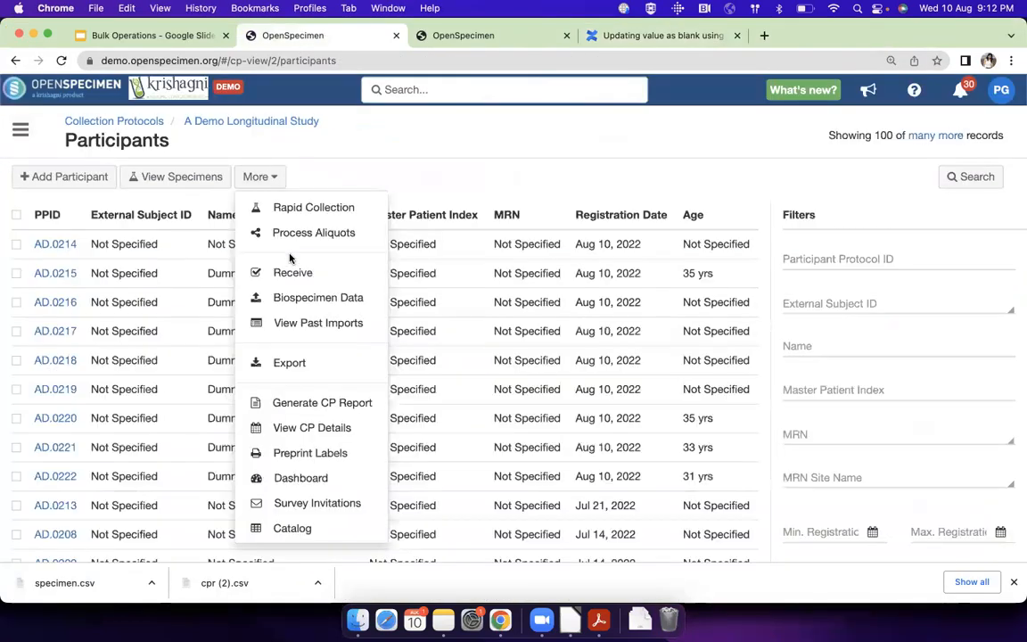
pyautogui.click(294, 298)
pyautogui.click(325, 193)
pyautogui.write('spec')
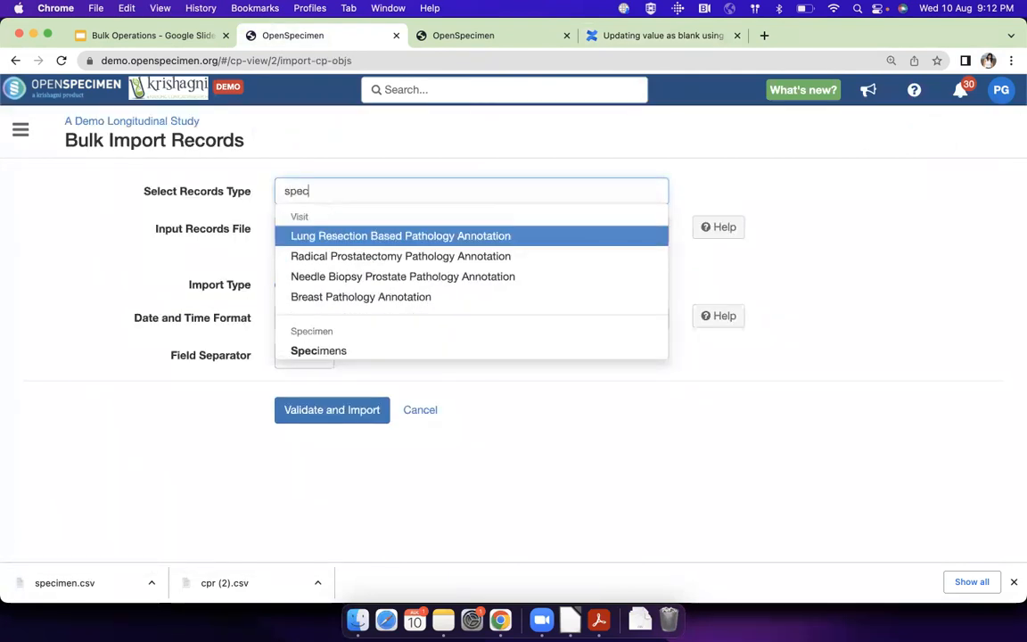
pyautogui.click(338, 350)
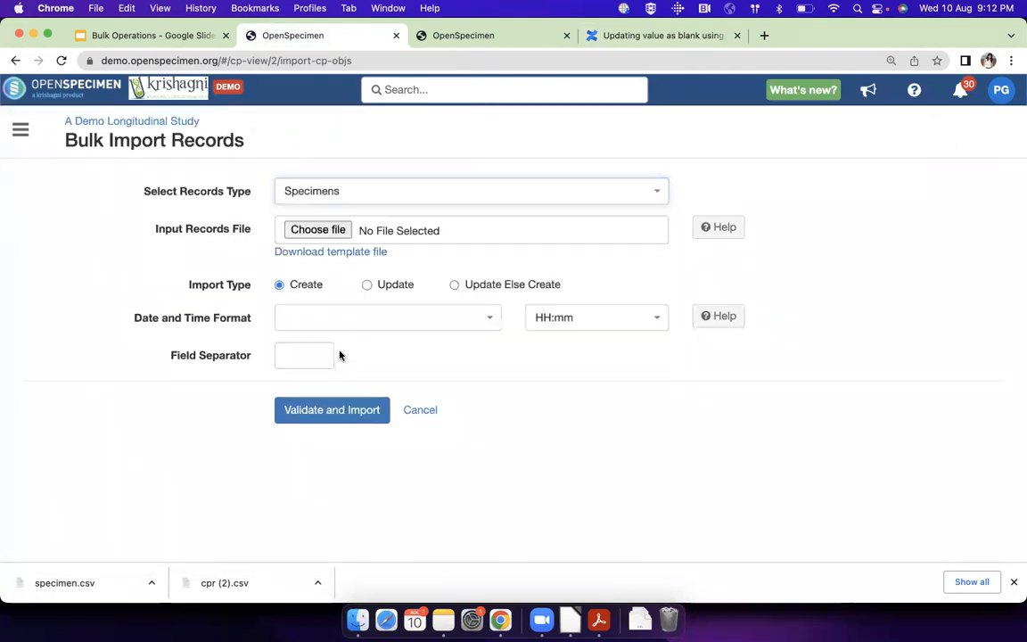
# Choose BlankOut.csv from the Webinar folder as the input records file
pyautogui.click(326, 231)
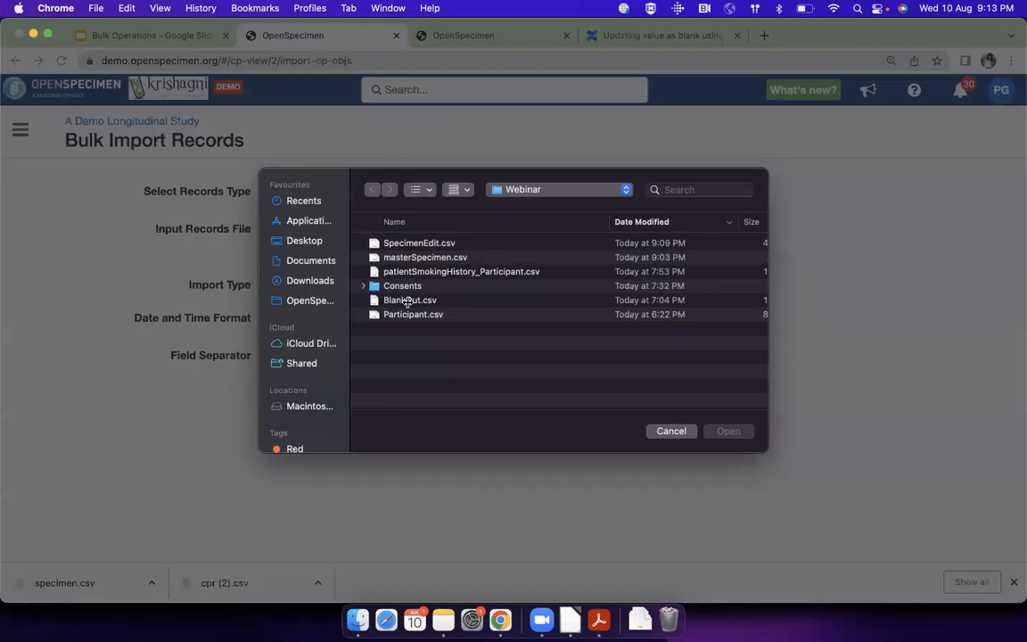
pyautogui.click(408, 302)
pyautogui.press('Return')
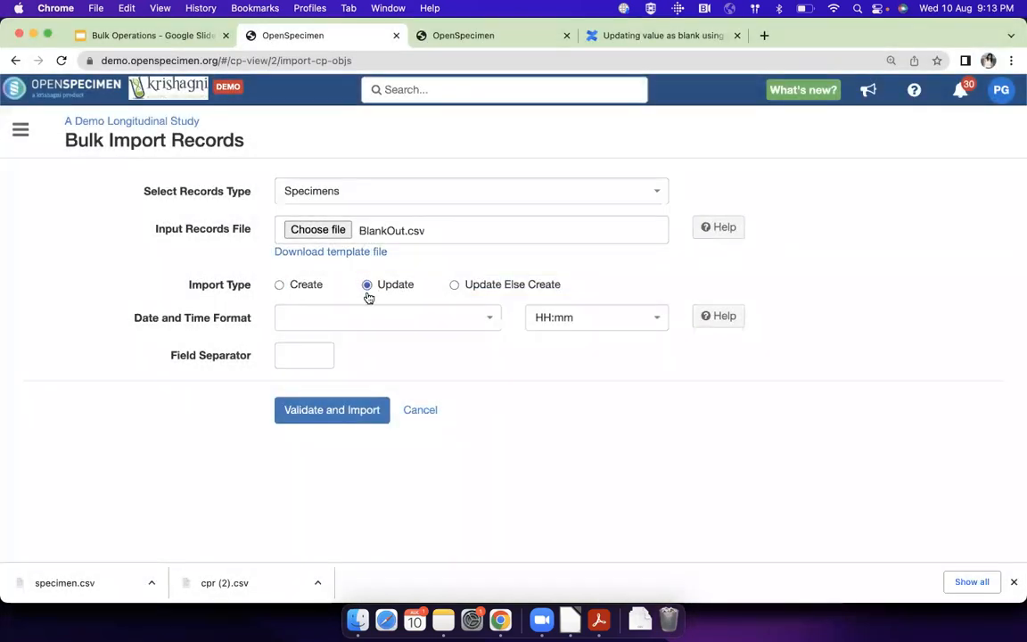
# Validate and import BlankOut.csv as an update to the specimens of A Demo Longitudinal Study
pyautogui.click(355, 410)
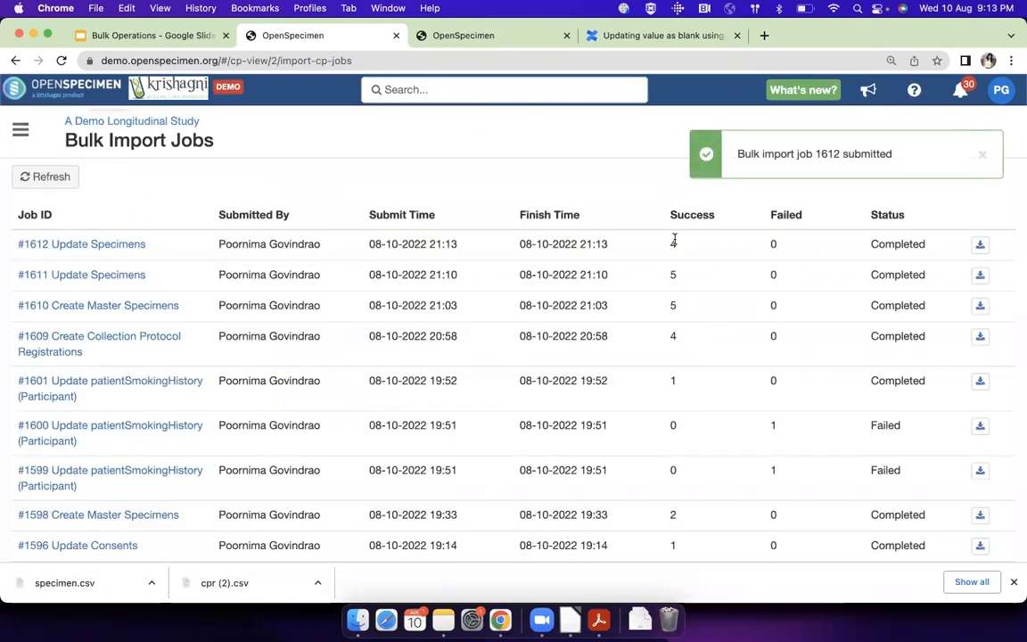
# Look up specimen AD.0204_WB_1D.1 from BlankOut.csv in OpenSpecimen and compare its comments with the file's ##set_to_blank## entry
pyautogui.press('super+Tab')
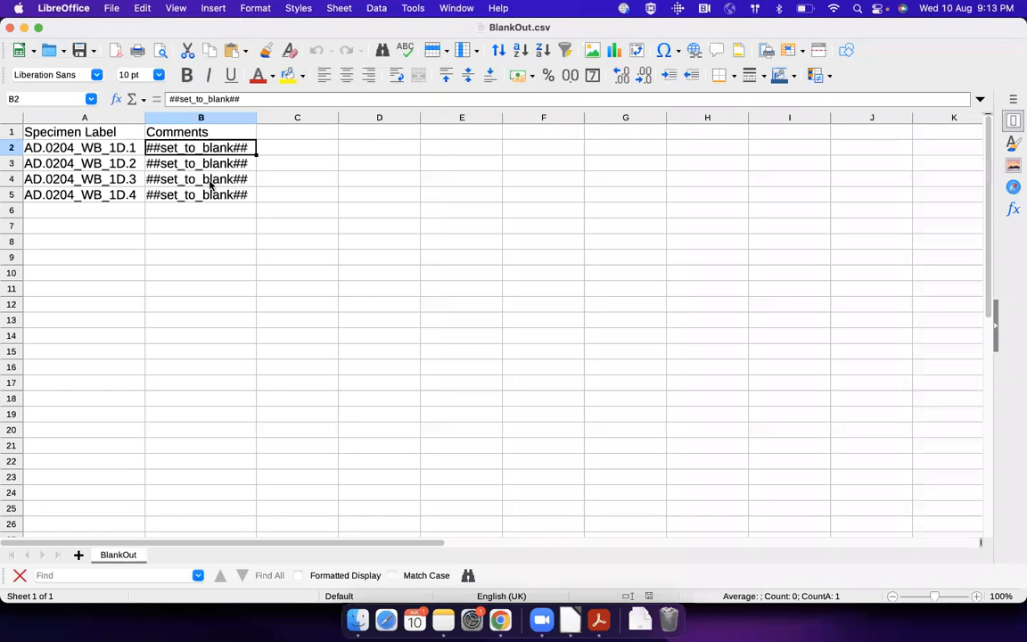
pyautogui.tripleClick(80, 148)
pyautogui.press('super+Tab')
pyautogui.click(468, 36)
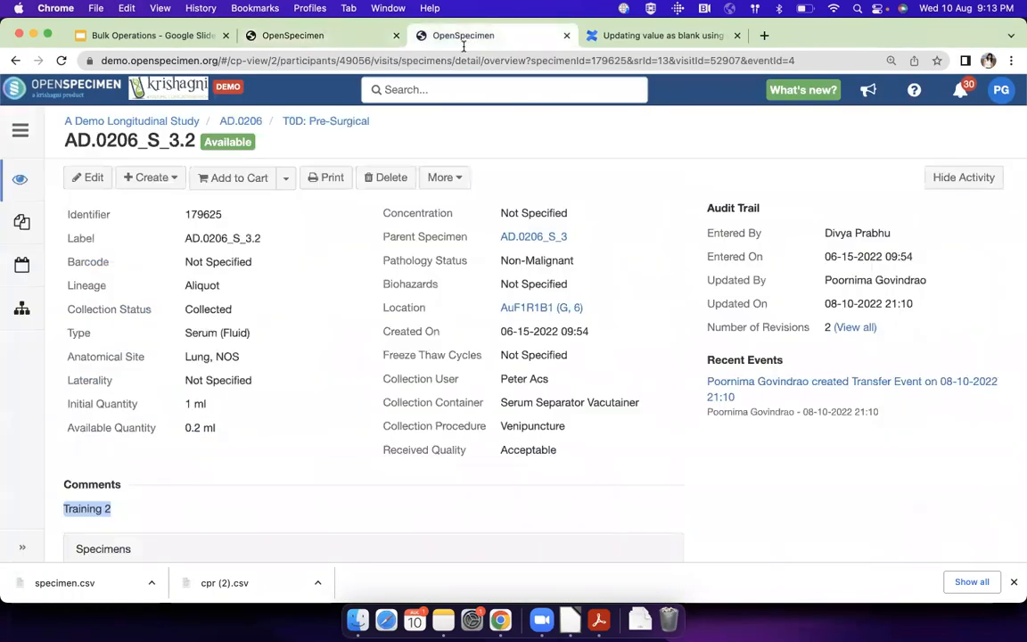
pyautogui.click(440, 91)
pyautogui.press('super+v')
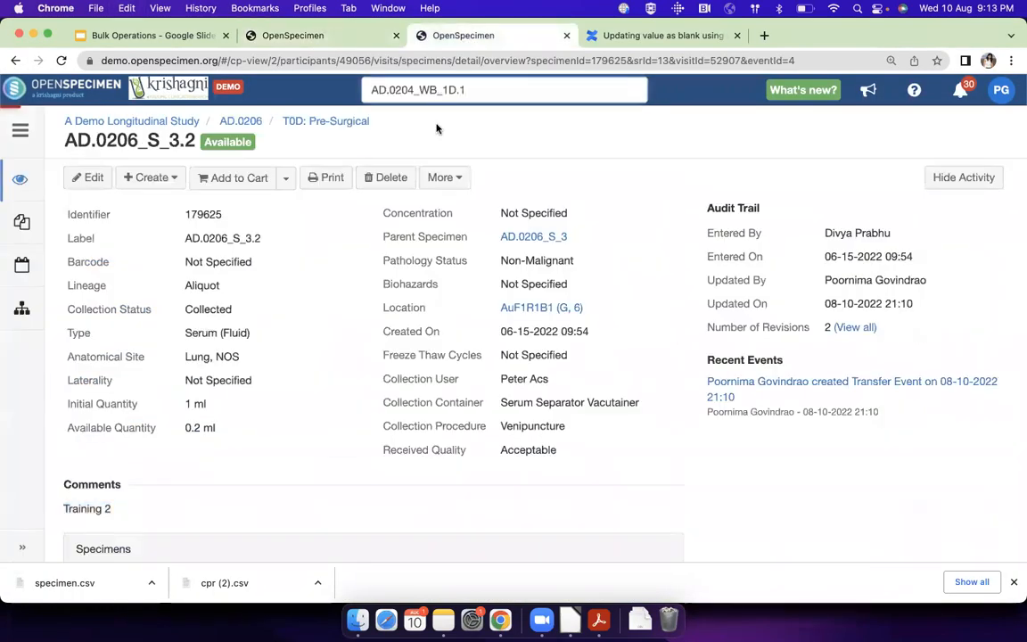
pyautogui.click(437, 130)
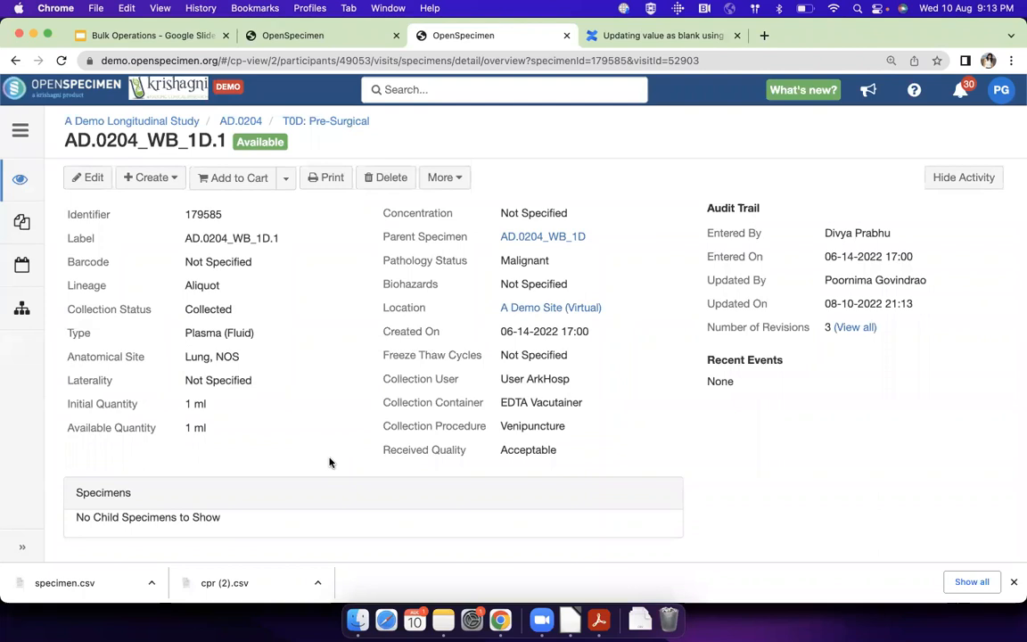
pyautogui.press('super+Tab')
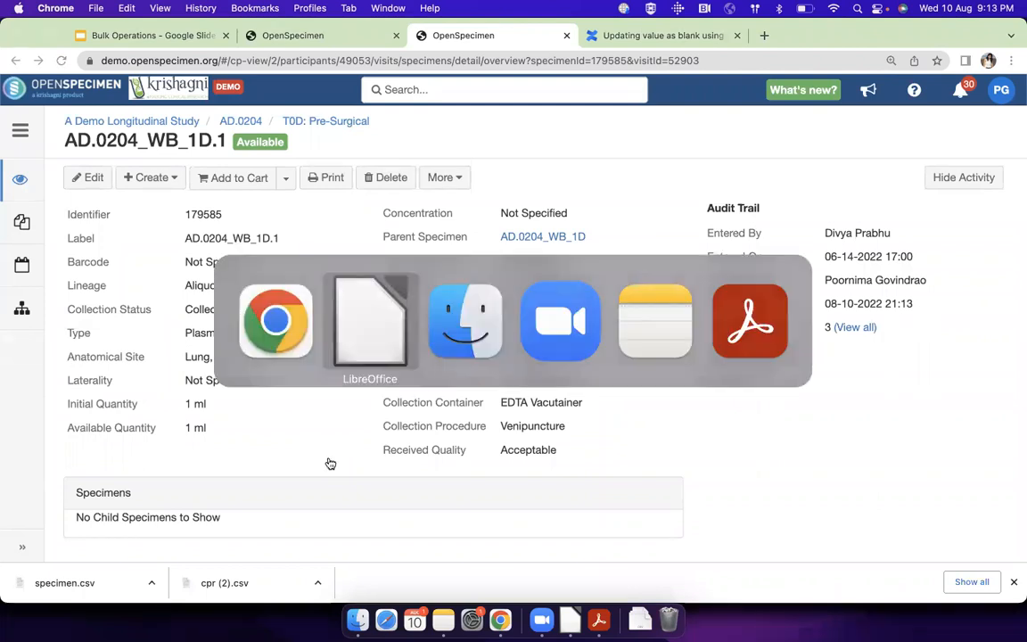
pyautogui.click(214, 163)
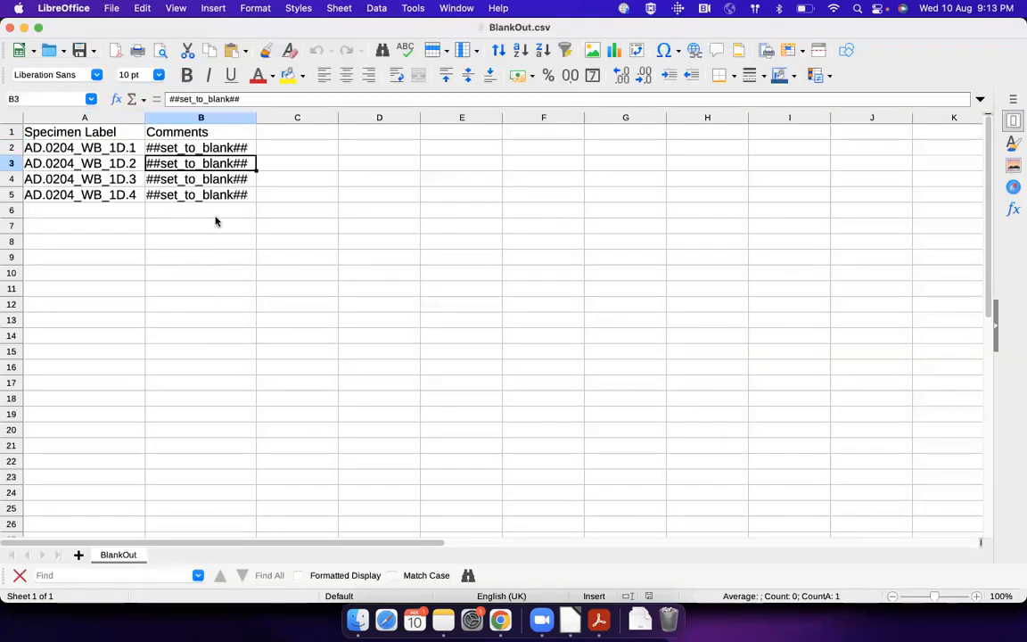
pyautogui.press('super+Tab')
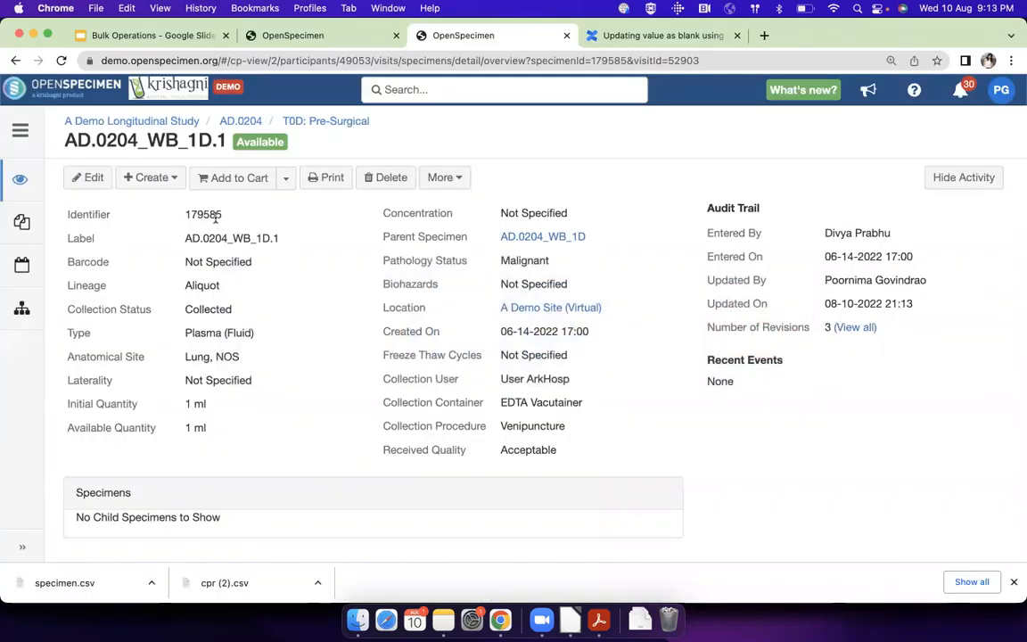
# Open the past imports of A Demo Longitudinal Study and examine the failed record count of job #1600
pyautogui.click(159, 119)
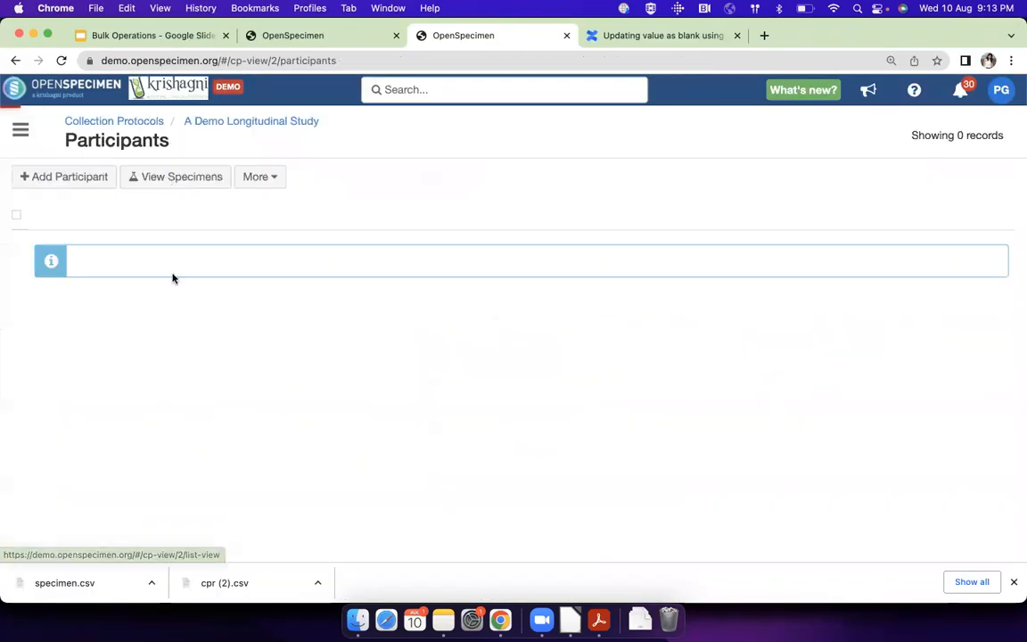
pyautogui.click(280, 183)
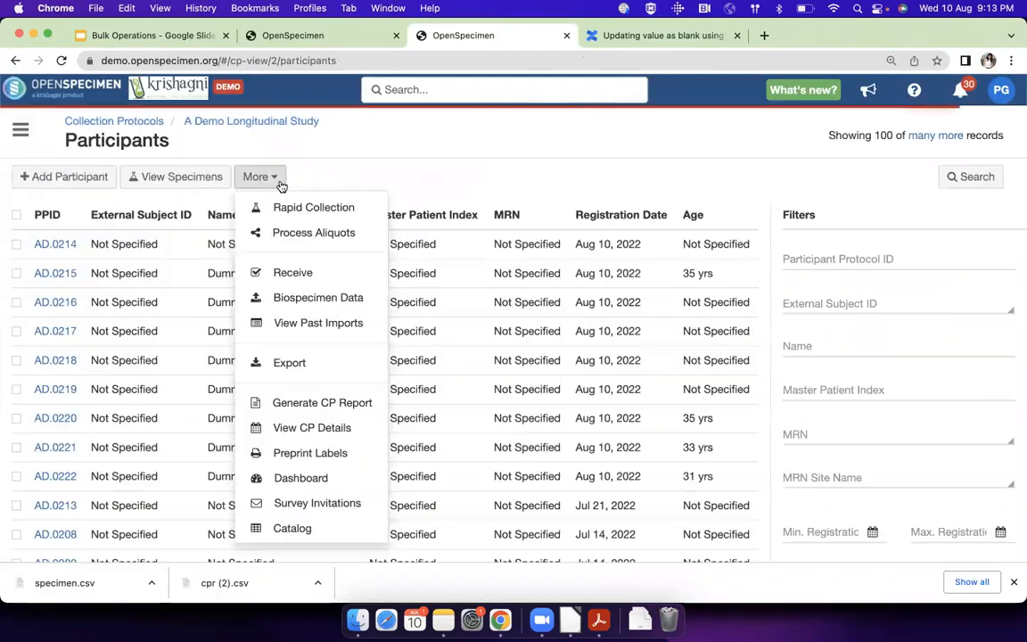
pyautogui.click(305, 323)
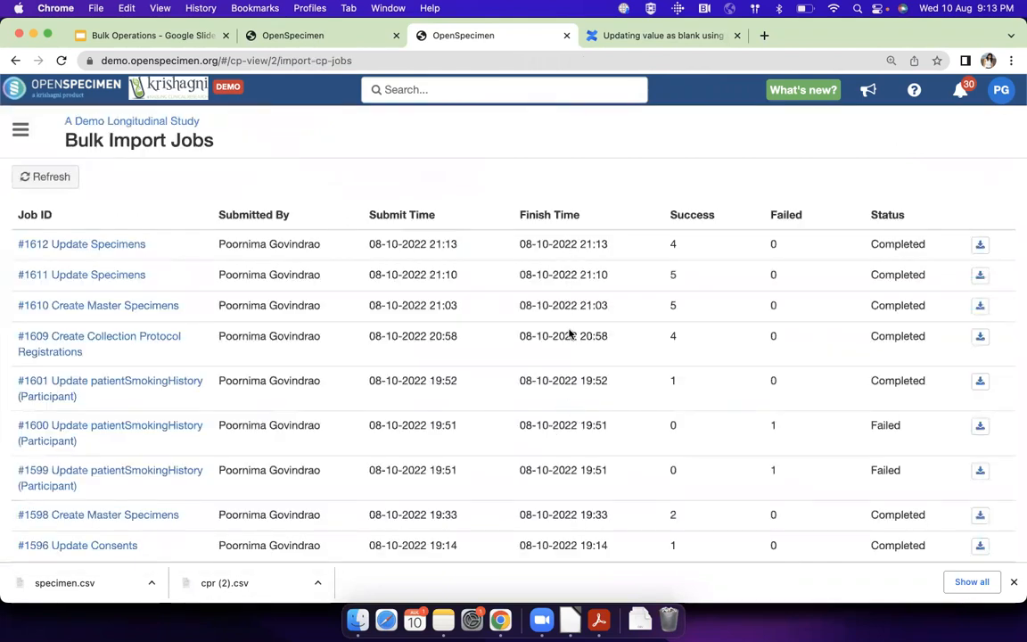
pyautogui.scroll(-1, 583, 380)
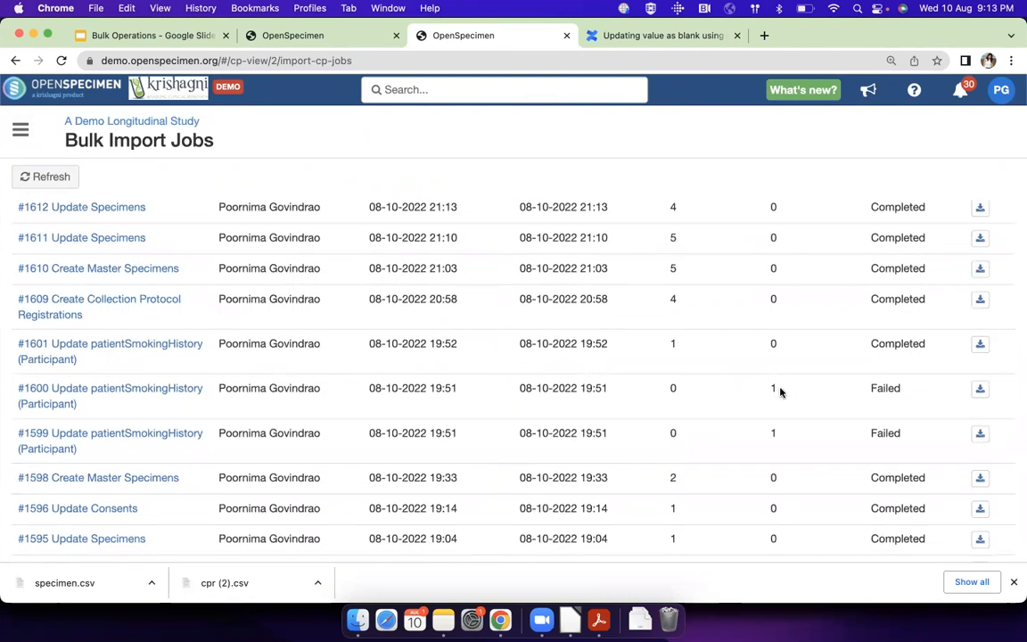
pyautogui.moveTo(769, 390); pyautogui.dragTo(782, 392)
pyautogui.scroll(1, 782, 393)
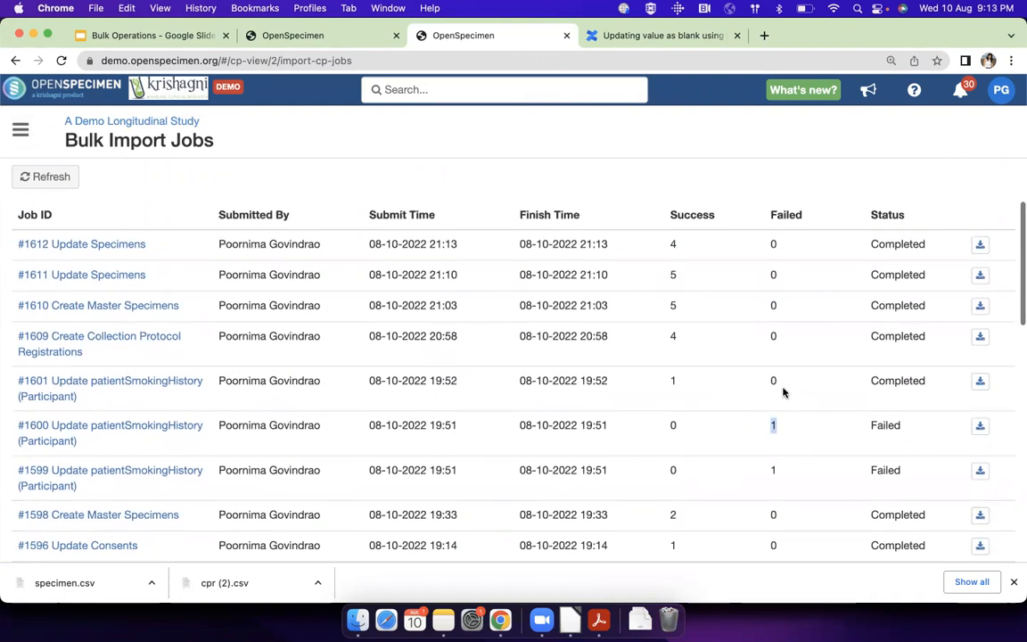
# Download the report of import job #1600 and open BulkImportJob_1600 (1).csv from Downloads in LibreOffice
pyautogui.click(980, 425)
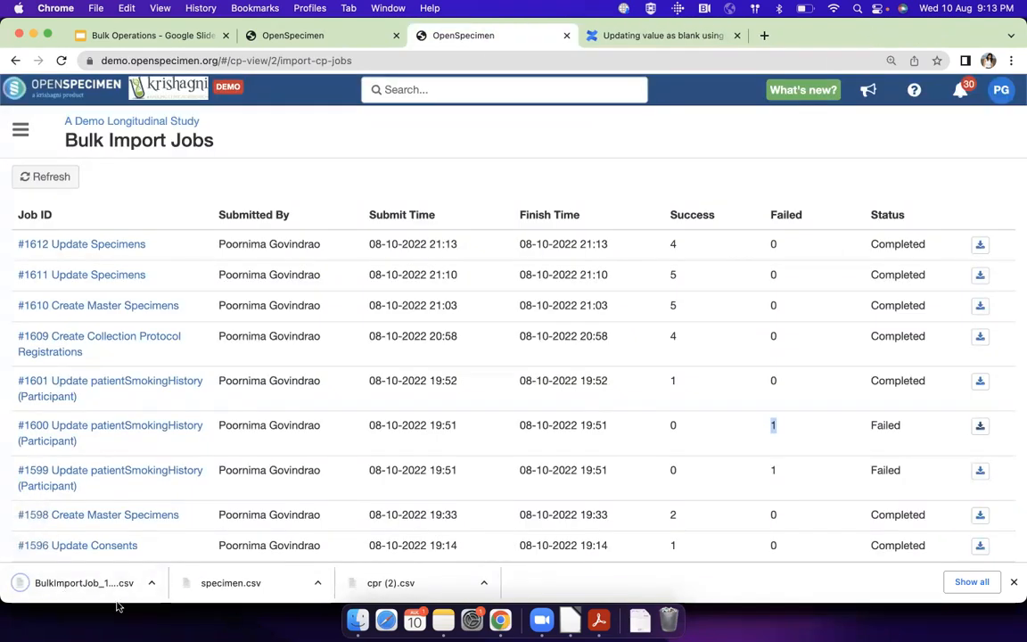
pyautogui.click(357, 620)
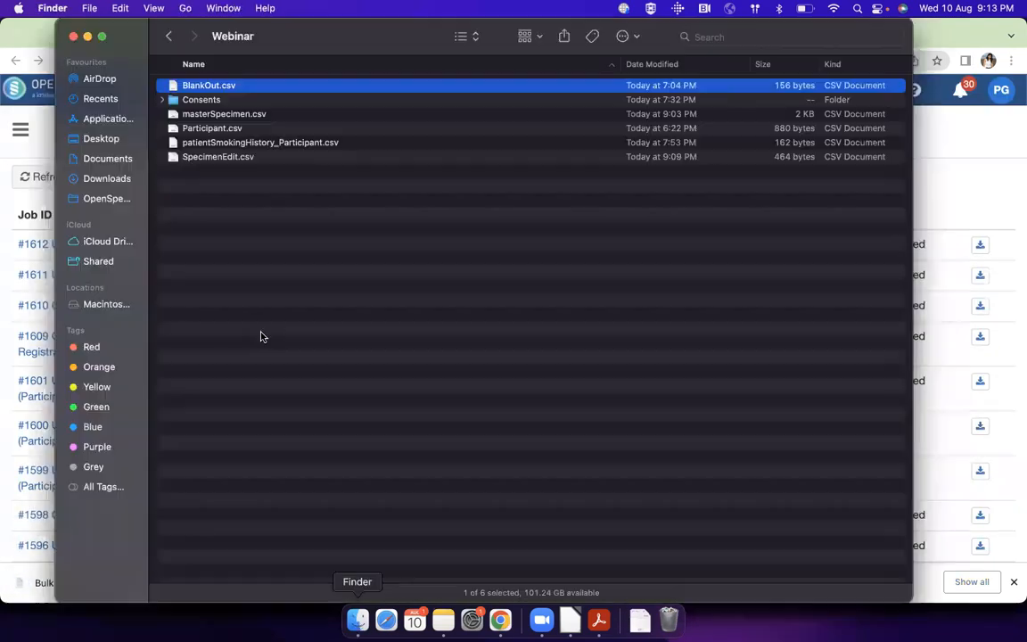
pyautogui.click(112, 179)
pyautogui.rightClick(201, 89)
pyautogui.moveTo(392, 108)
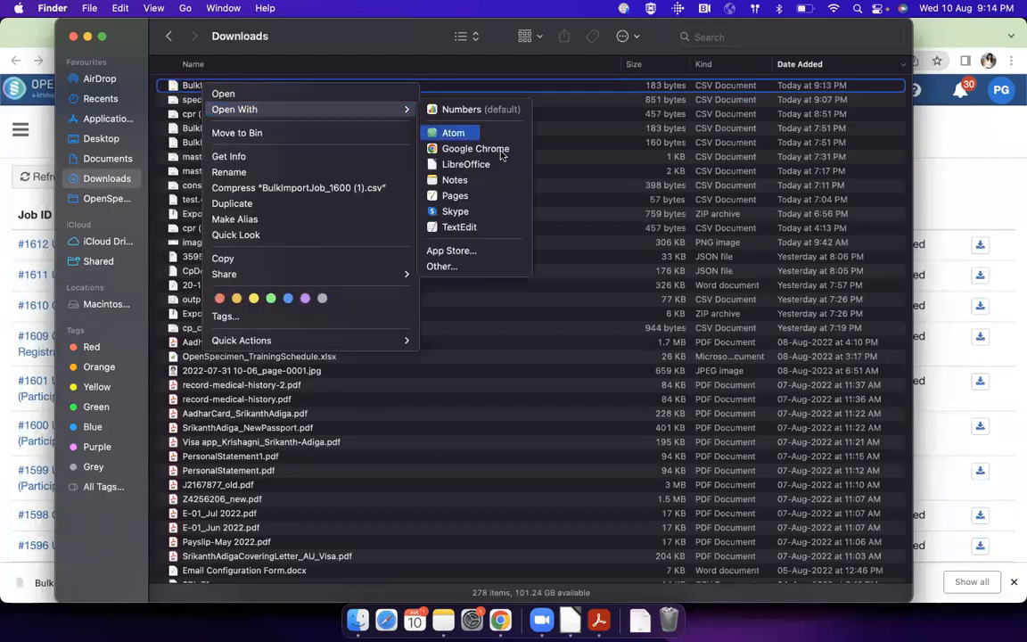
pyautogui.click(494, 165)
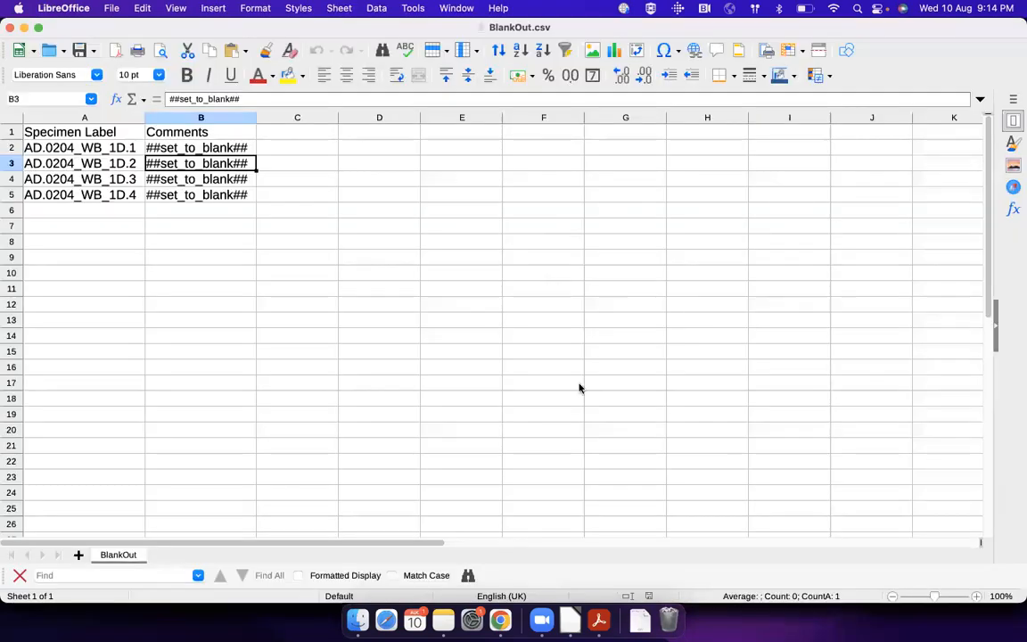
pyautogui.click(648, 504)
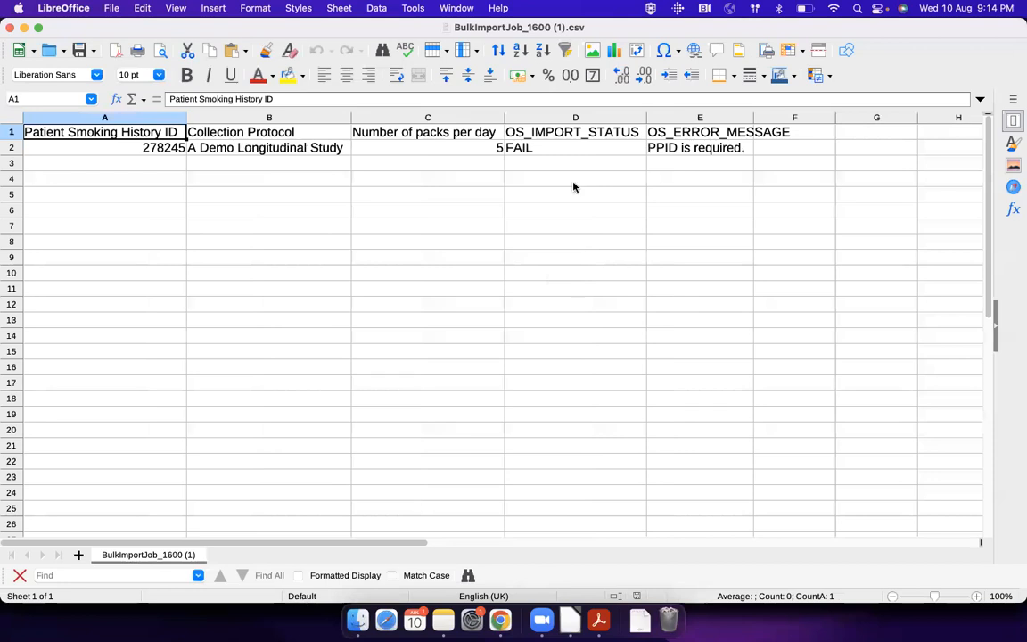
# Examine the OS_IMPORT_STATUS and OS_ERROR_MESSAGE columns in the import report for the failed record
pyautogui.click(629, 117)
pyautogui.moveTo(629, 117); pyautogui.dragTo(701, 116)
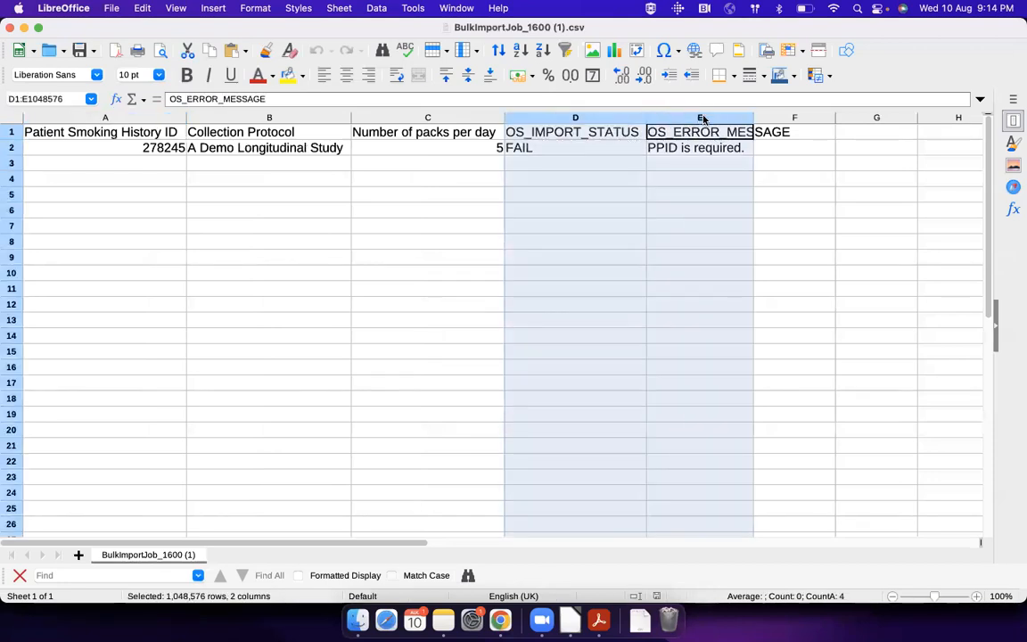
pyautogui.click(588, 148)
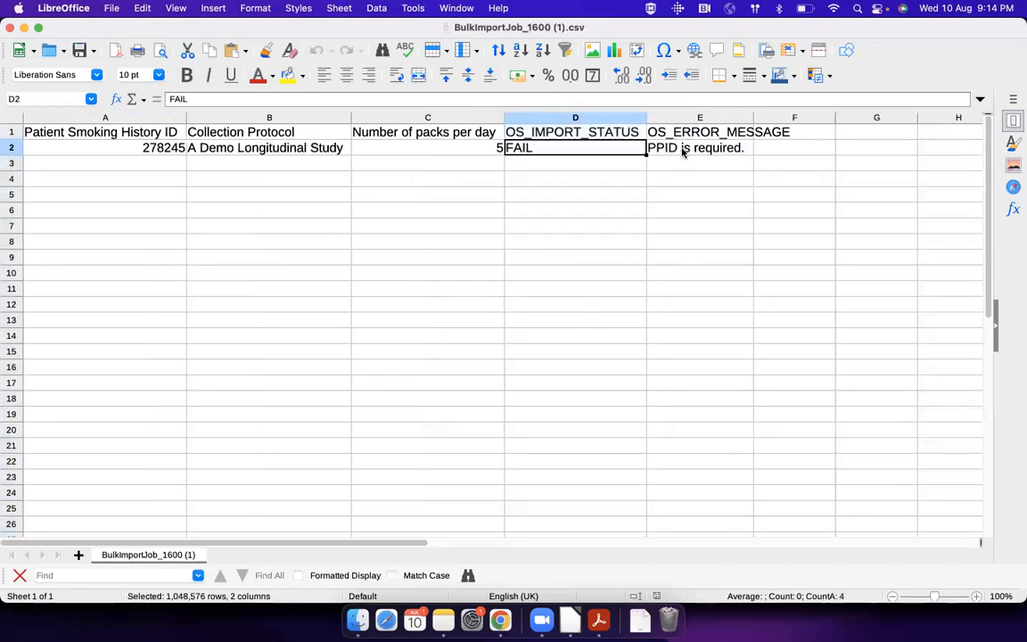
pyautogui.click(683, 151)
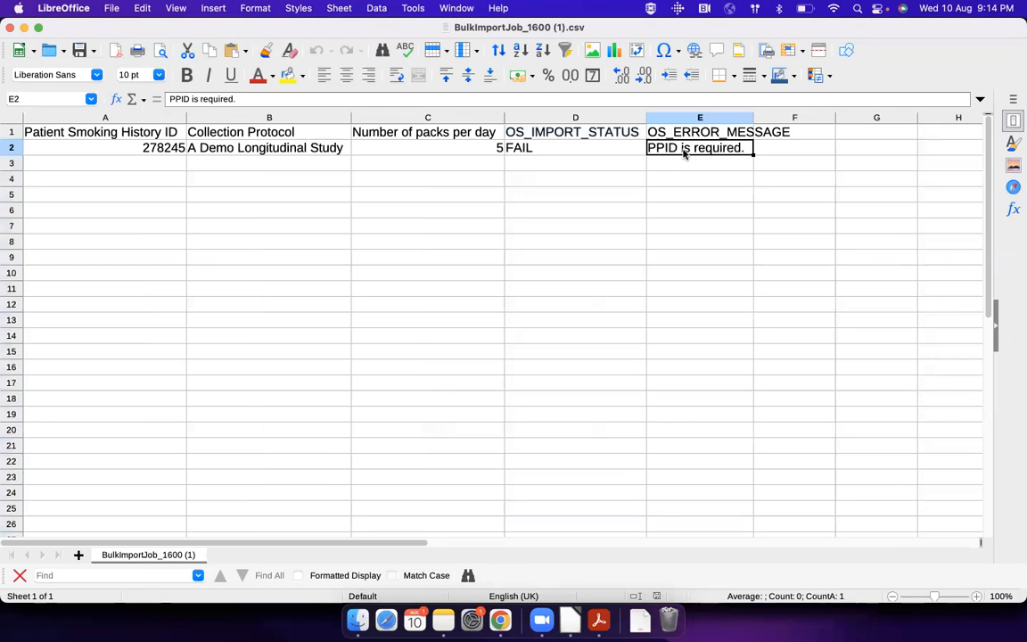
pyautogui.click(626, 147)
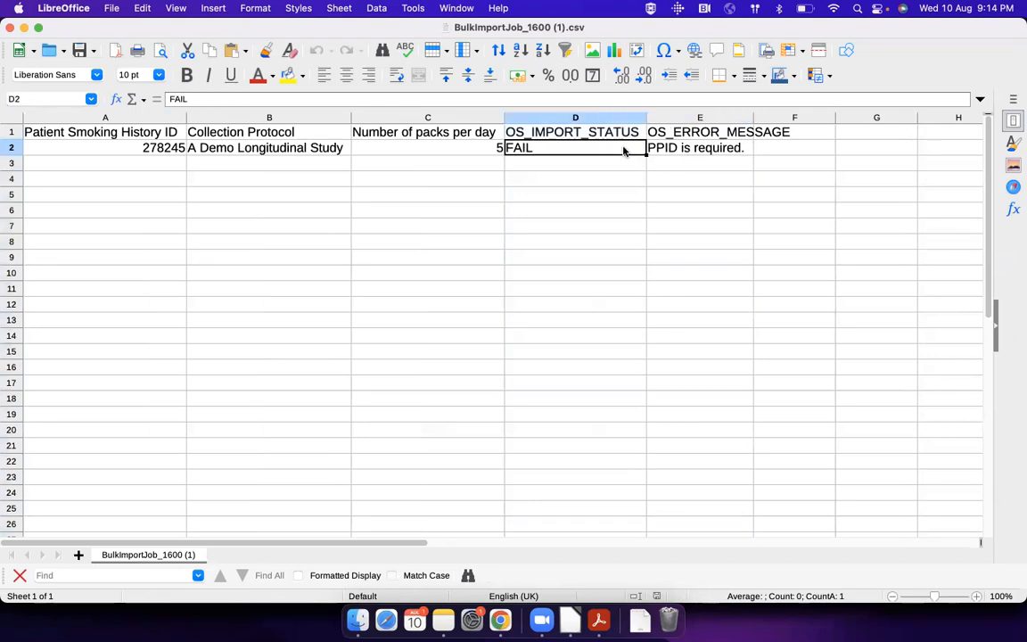
pyautogui.click(677, 149)
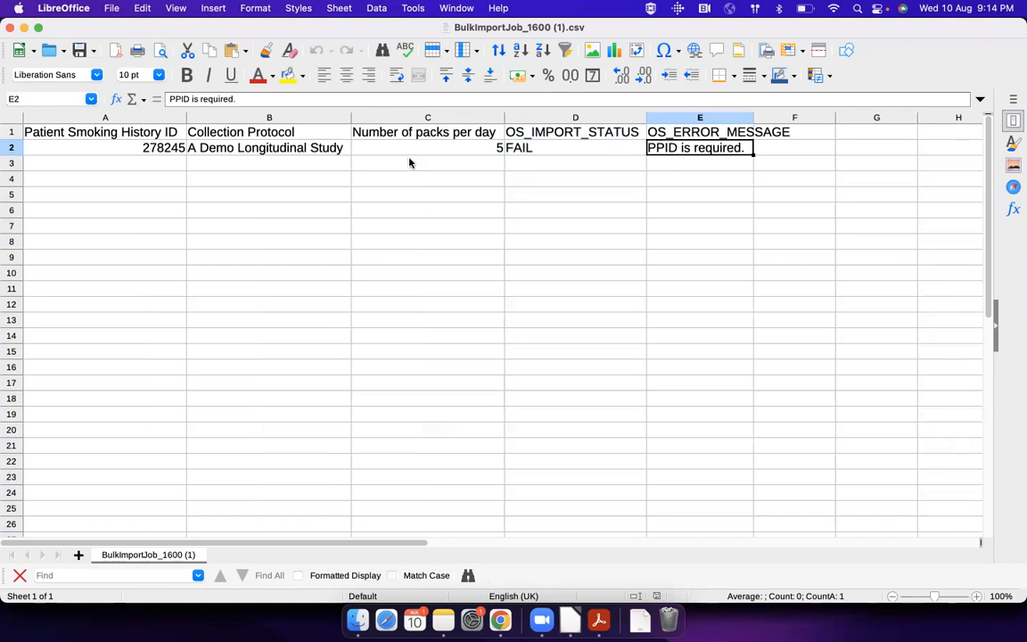
pyautogui.moveTo(538, 115); pyautogui.dragTo(692, 126)
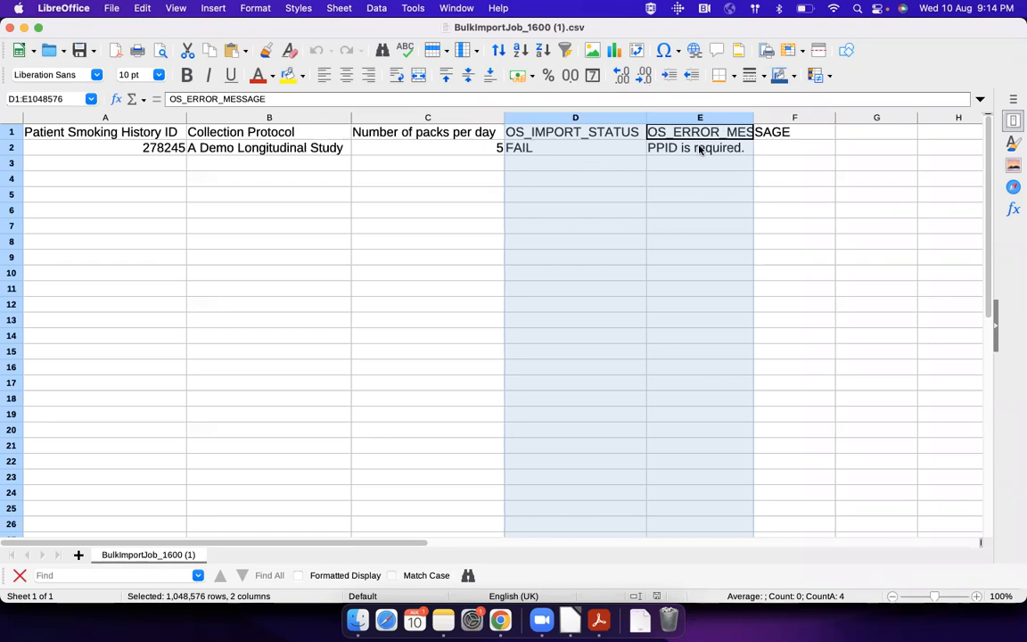
# Switch to Chrome and open the biospecimen data import form for A Demo Longitudinal Study
pyautogui.press('super+Tab')
pyautogui.press('super+Tab')
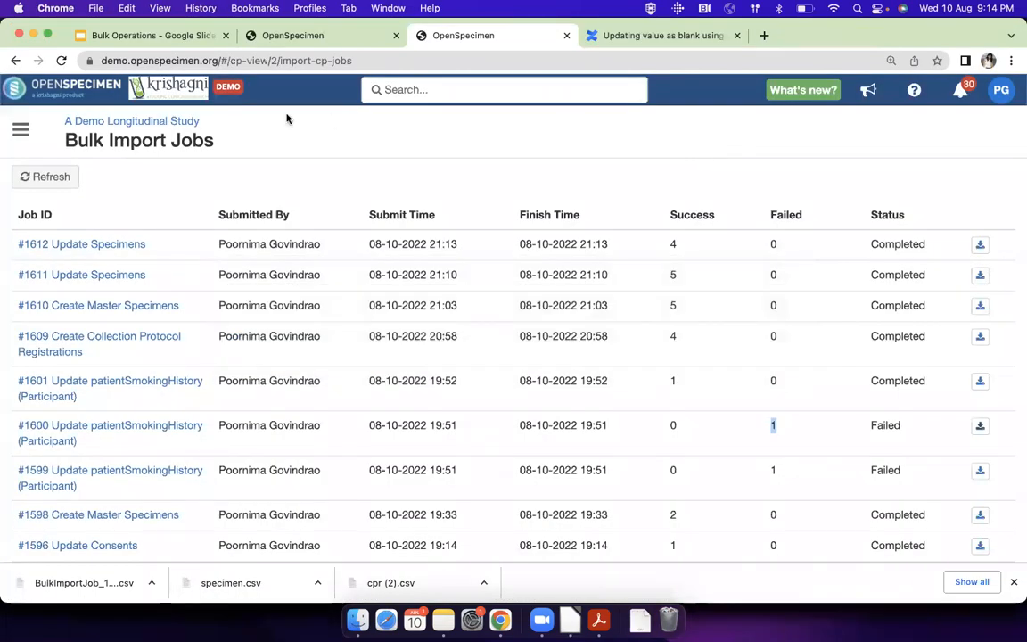
pyautogui.click(183, 119)
pyautogui.click(280, 179)
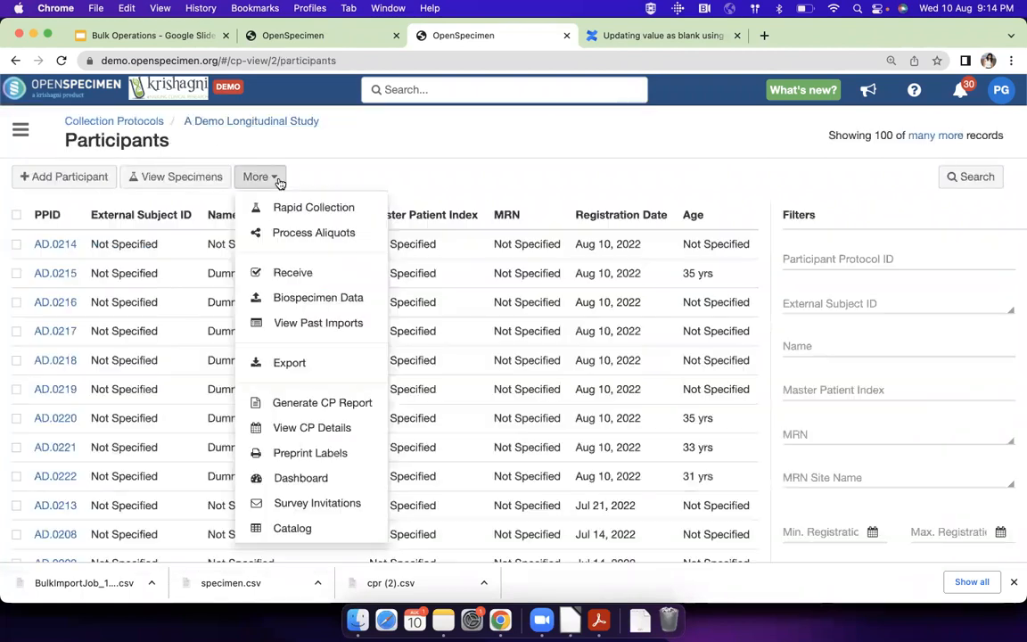
pyautogui.click(334, 297)
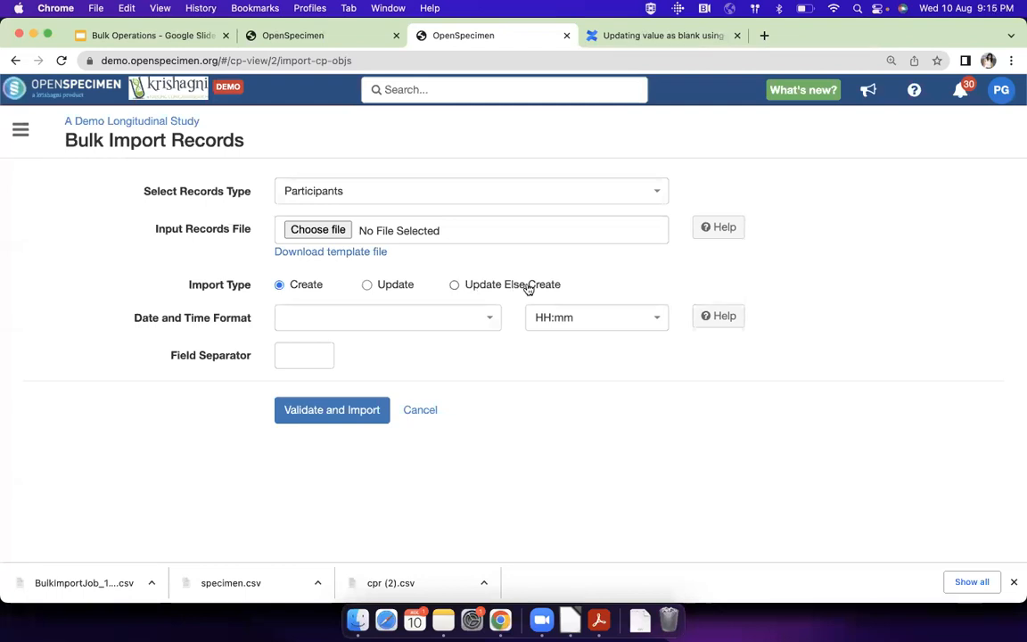
# Open Participant.csv from the Webinar folder on the Desktop in LibreOffice
pyautogui.press('super+Tab')
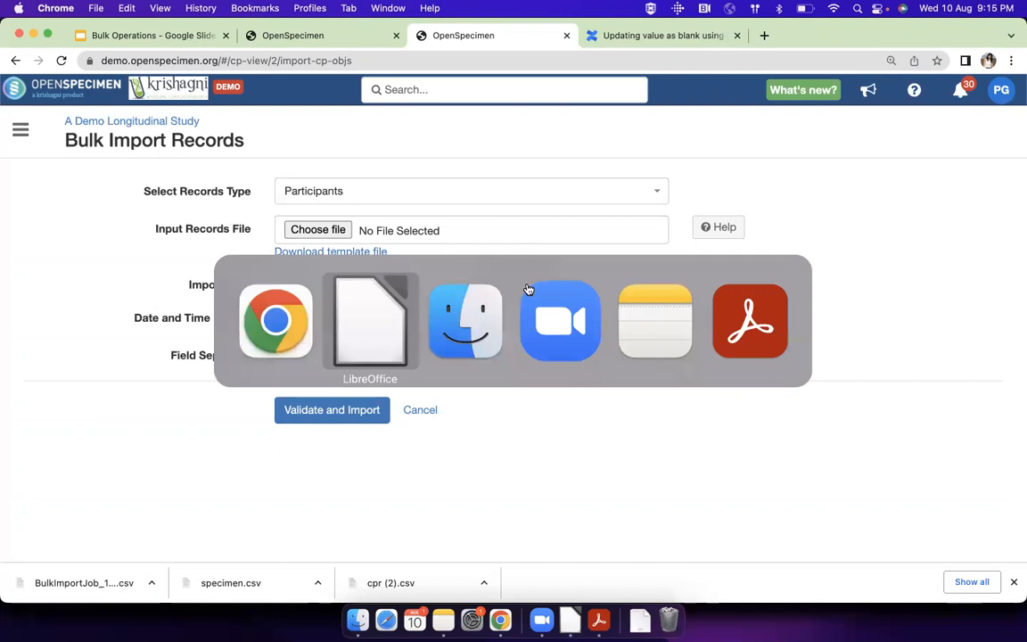
pyautogui.press('super+grave')
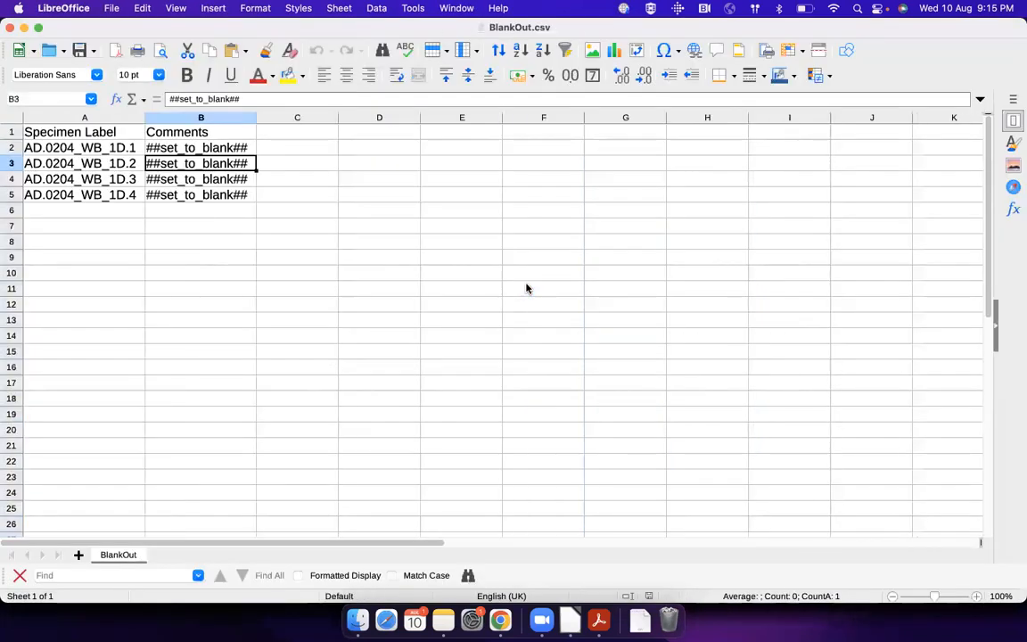
pyautogui.press('super+grave')
pyautogui.press('super+grave')
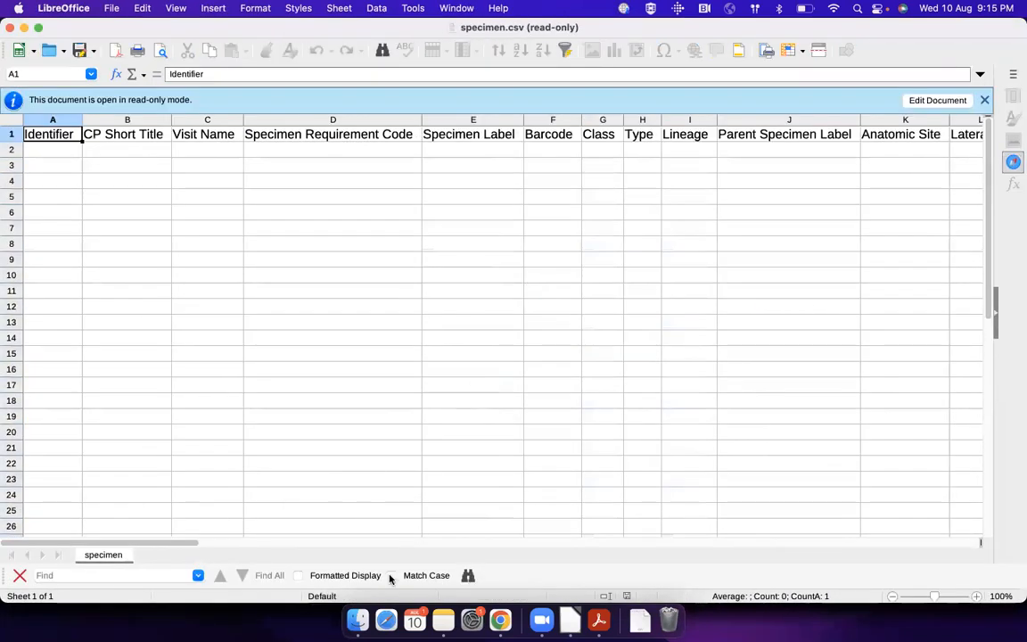
pyautogui.click(356, 620)
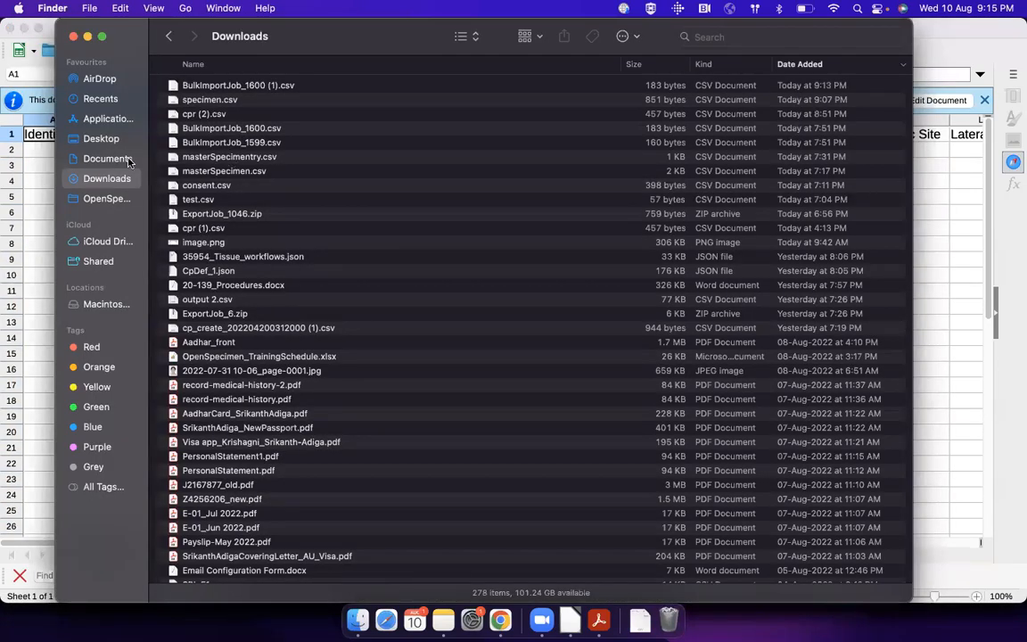
pyautogui.click(95, 137)
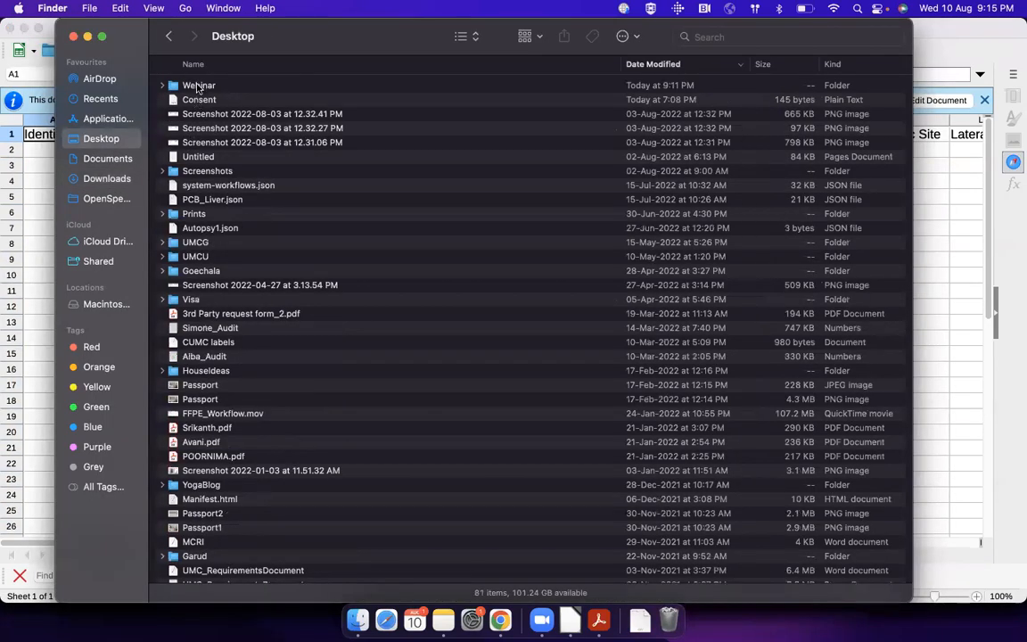
pyautogui.doubleClick(185, 85)
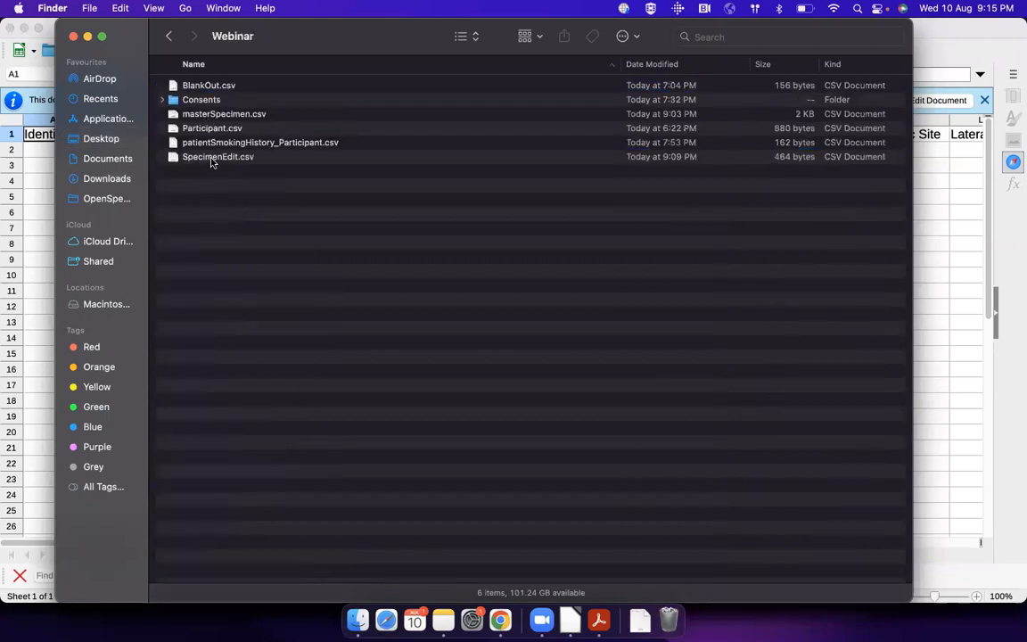
pyautogui.rightClick(210, 132)
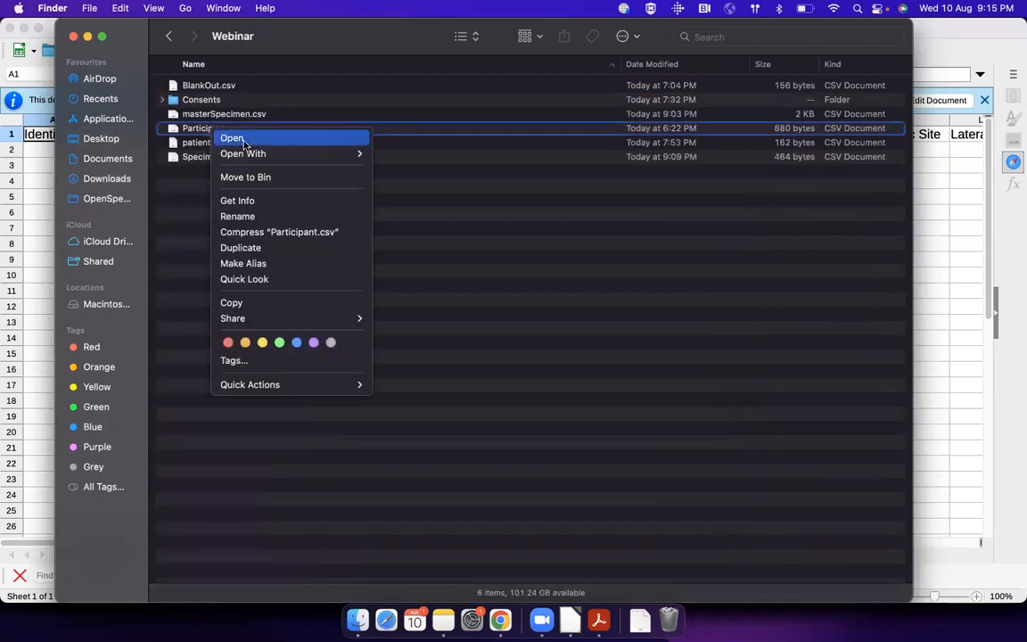
pyautogui.moveTo(348, 153)
pyautogui.click(407, 212)
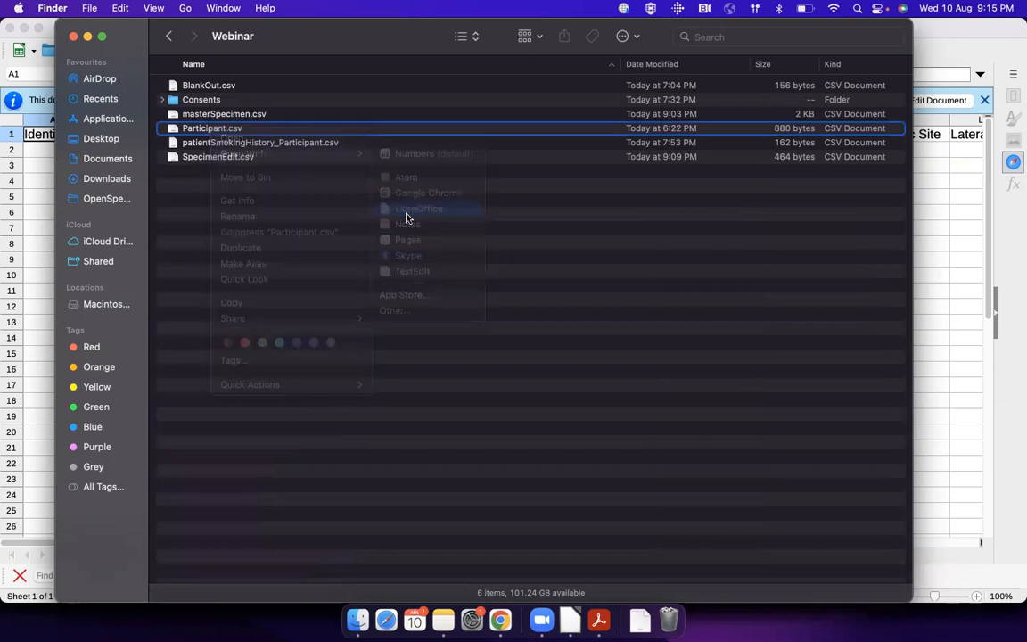
pyautogui.click(654, 505)
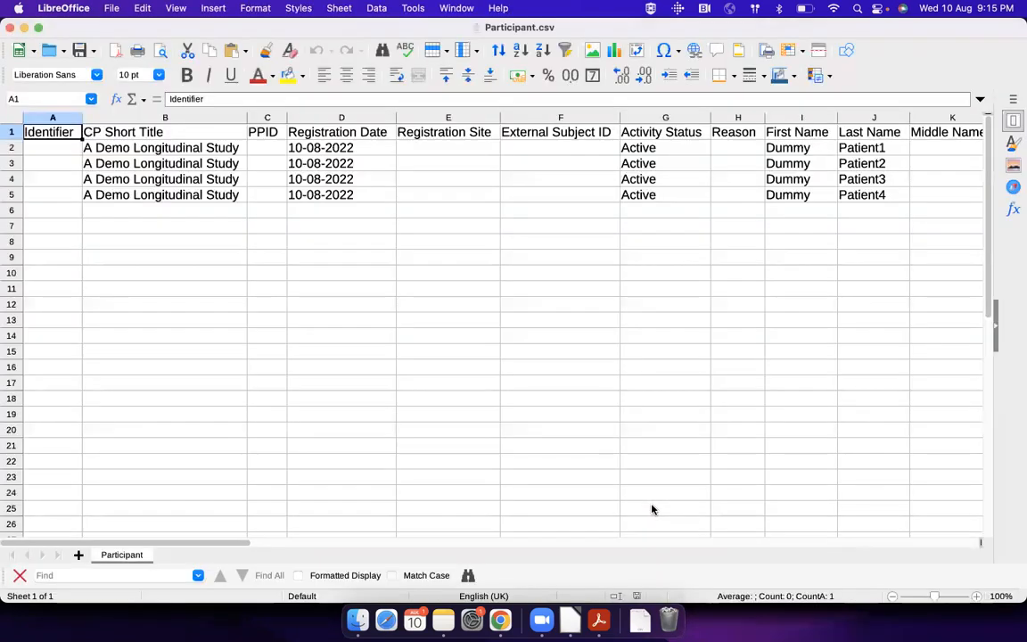
# Examine the columns of Participant.csv from the registration details across to the Marital Information fields
pyautogui.hscroll(6, 682, 359)
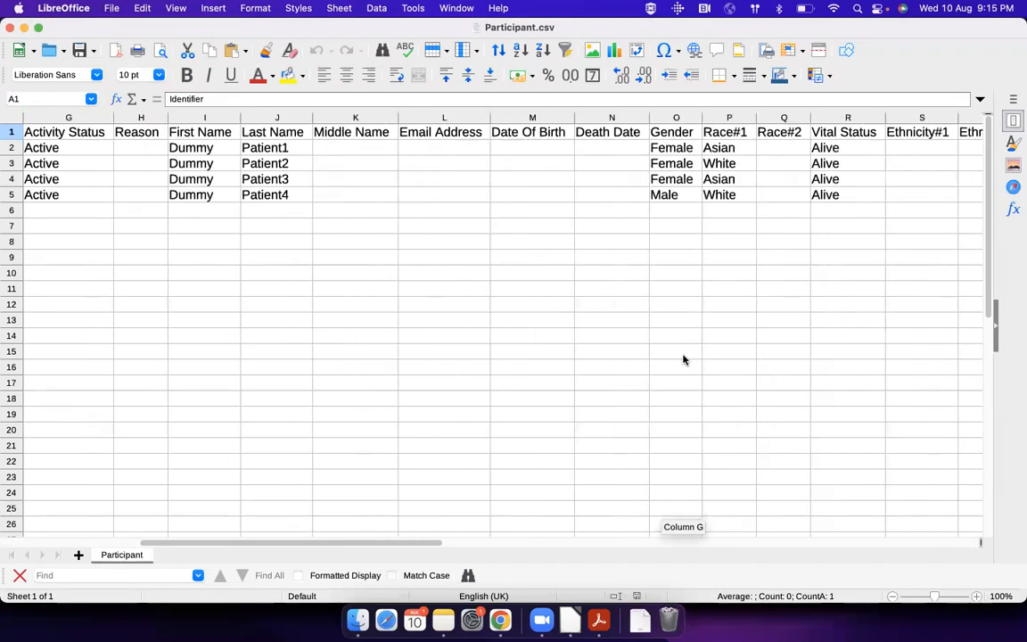
pyautogui.hscroll(1, 682, 359)
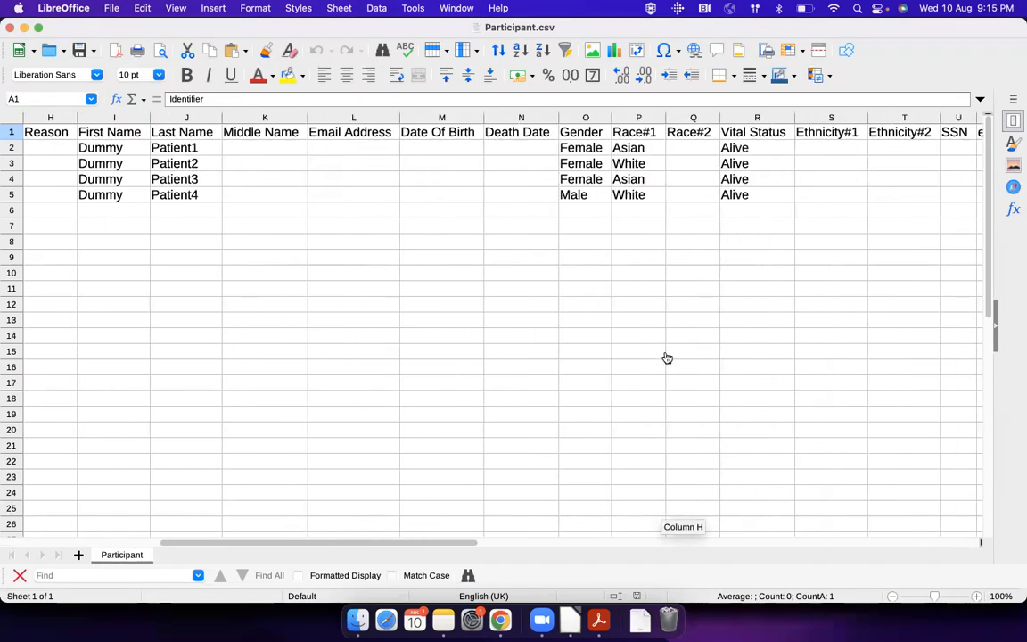
pyautogui.press('super+Tab')
pyautogui.click(478, 294)
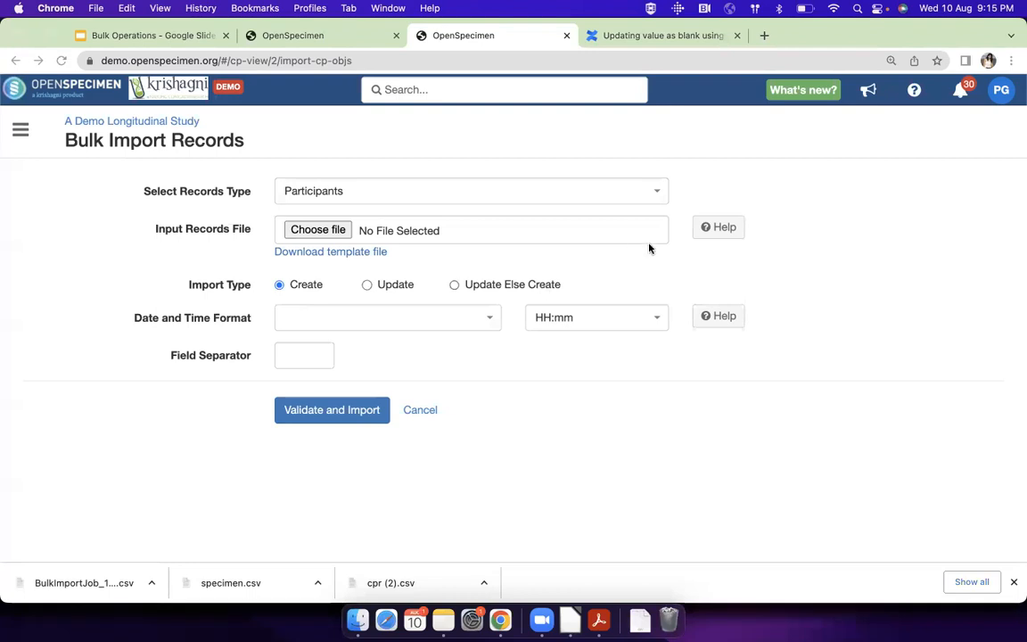
pyautogui.press('super+Tab')
pyautogui.hscroll(2, 649, 247)
pyautogui.hscroll(13, 649, 246)
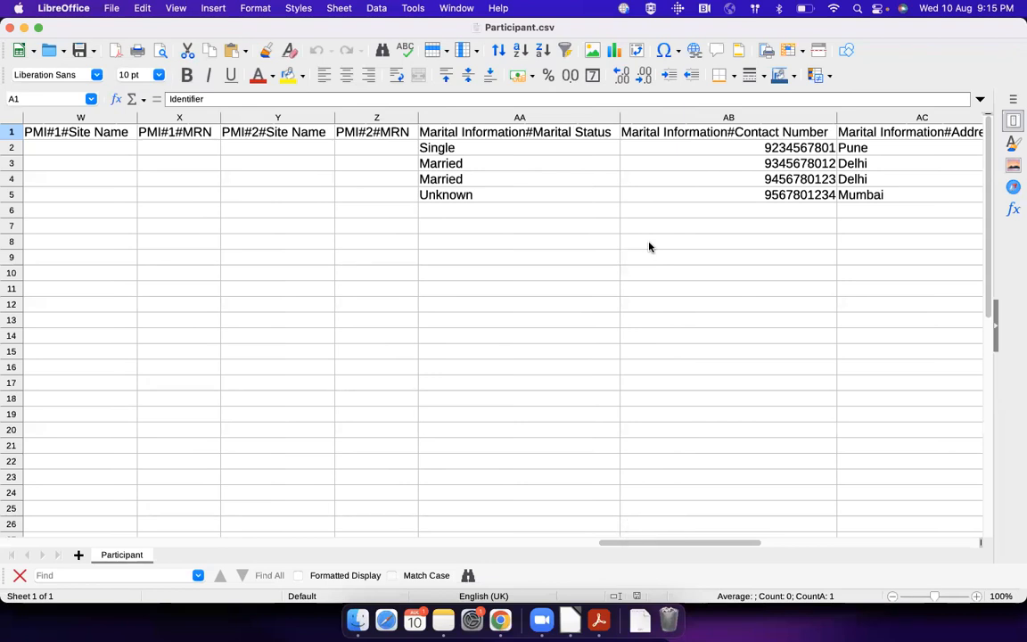
# Switch to Chrome and choose Update Else Create as the import type for the Participants records
pyautogui.press('super+Tab')
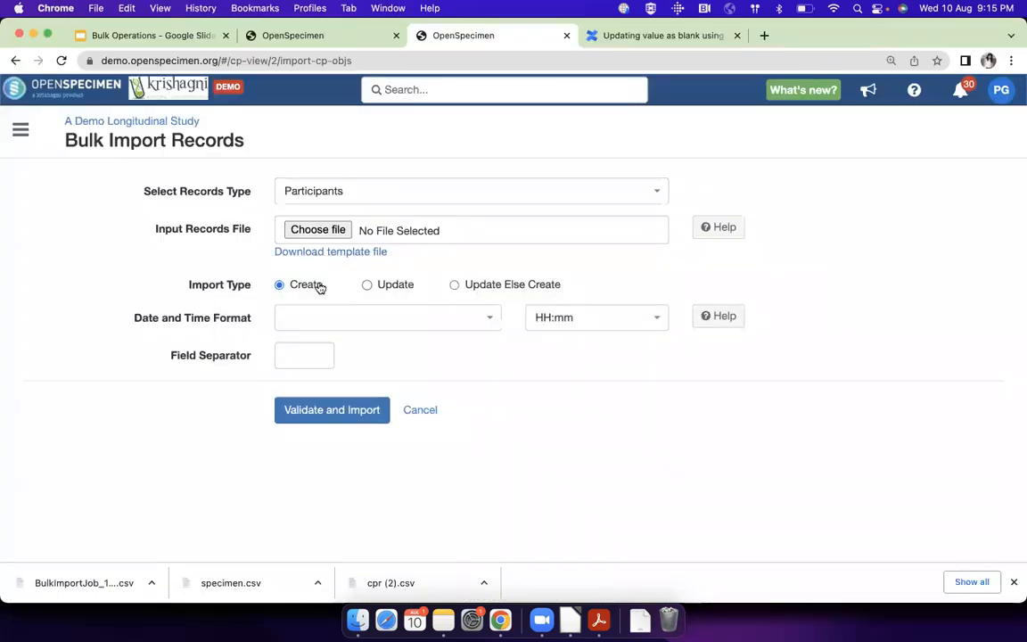
pyautogui.click(455, 286)
# Search the OpenSpecimen settings for "valid" and open the Pre-validate Records Limit property
pyautogui.click(19, 129)
pyautogui.scroll(-2, 80, 357)
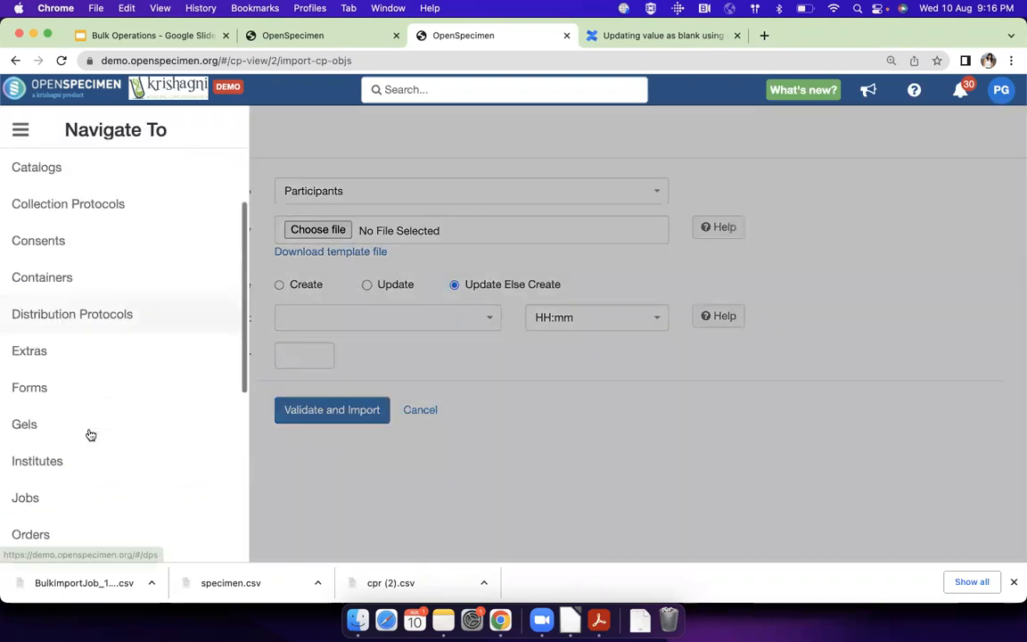
pyautogui.scroll(-5, 90, 434)
pyautogui.click(79, 331)
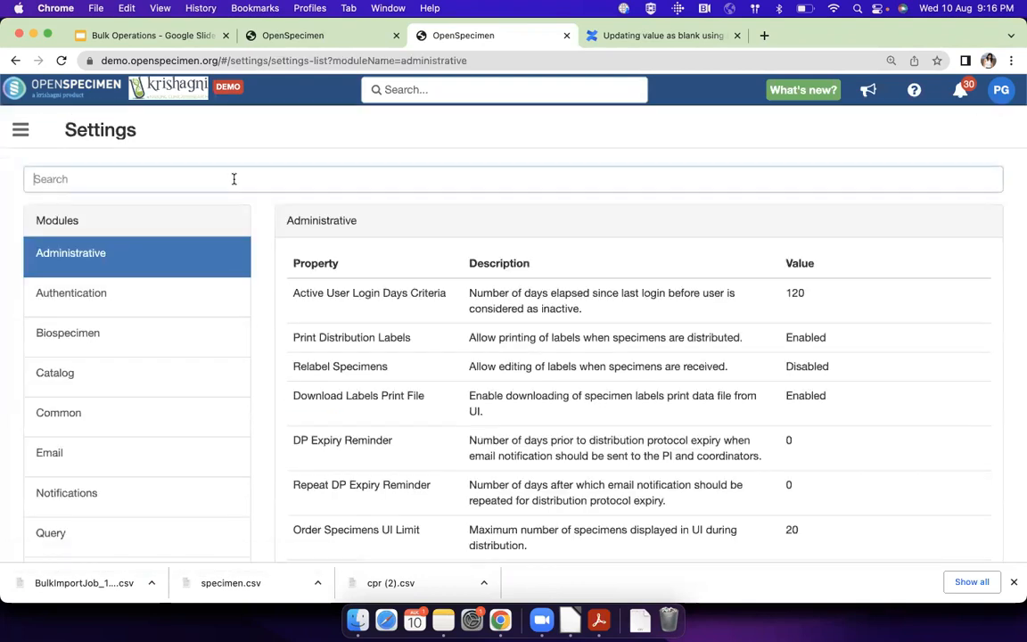
pyautogui.write('valid')
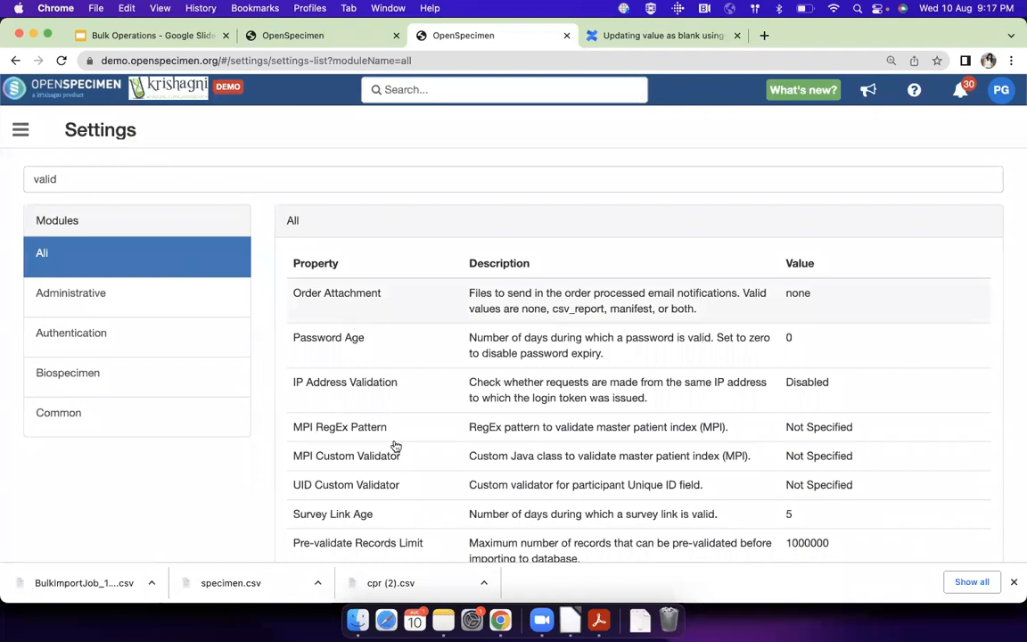
pyautogui.click(392, 543)
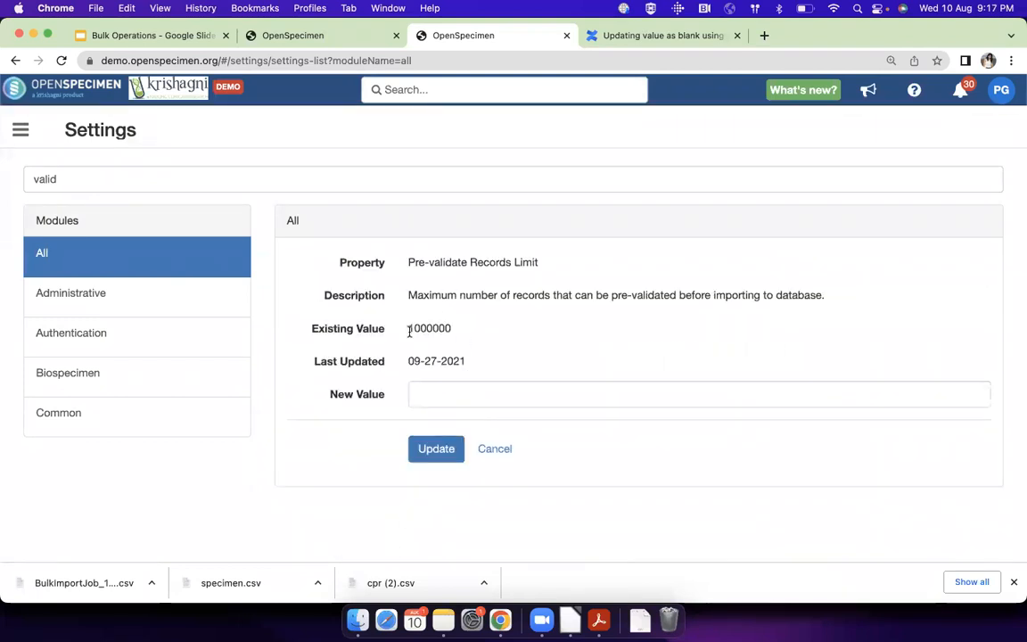
# Examine the existing value of the Pre-validate Records Limit property
pyautogui.moveTo(408, 329); pyautogui.dragTo(454, 334)
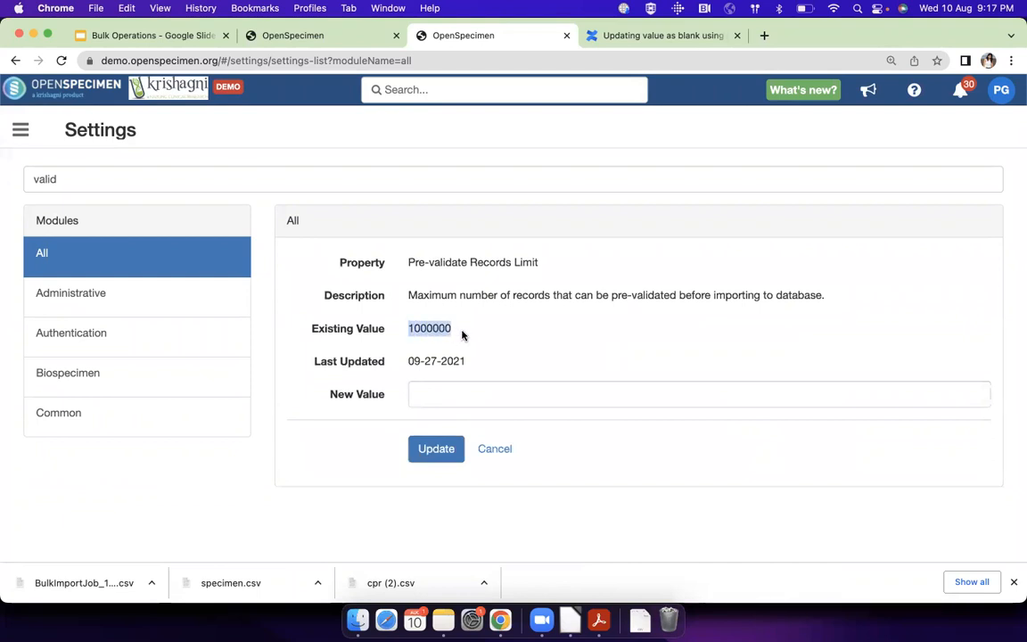
pyautogui.click(451, 334)
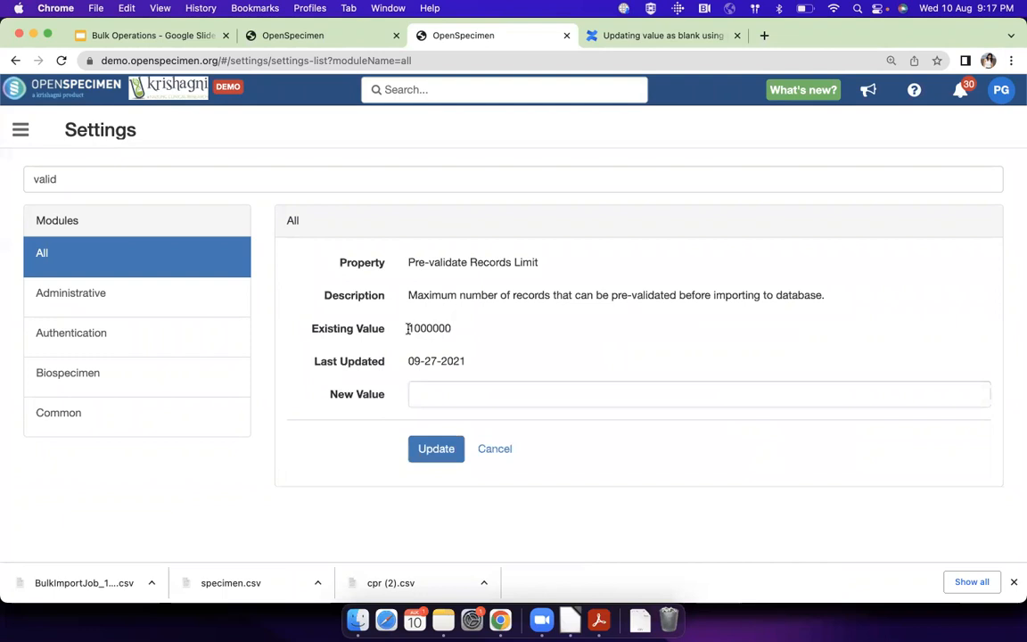
pyautogui.moveTo(406, 329); pyautogui.dragTo(451, 328)
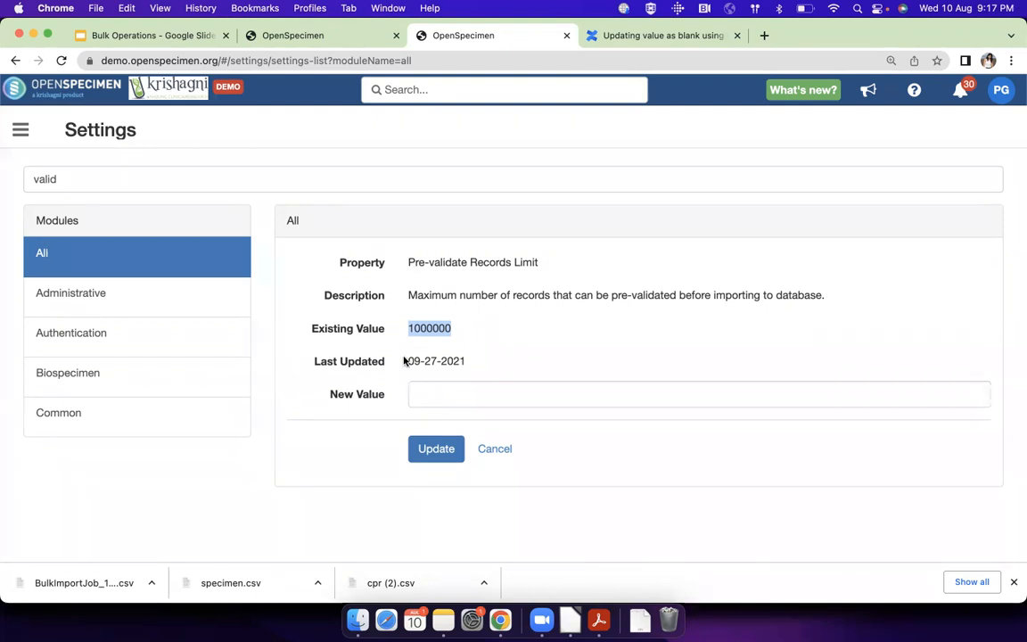
pyautogui.moveTo(426, 328); pyautogui.dragTo(462, 336)
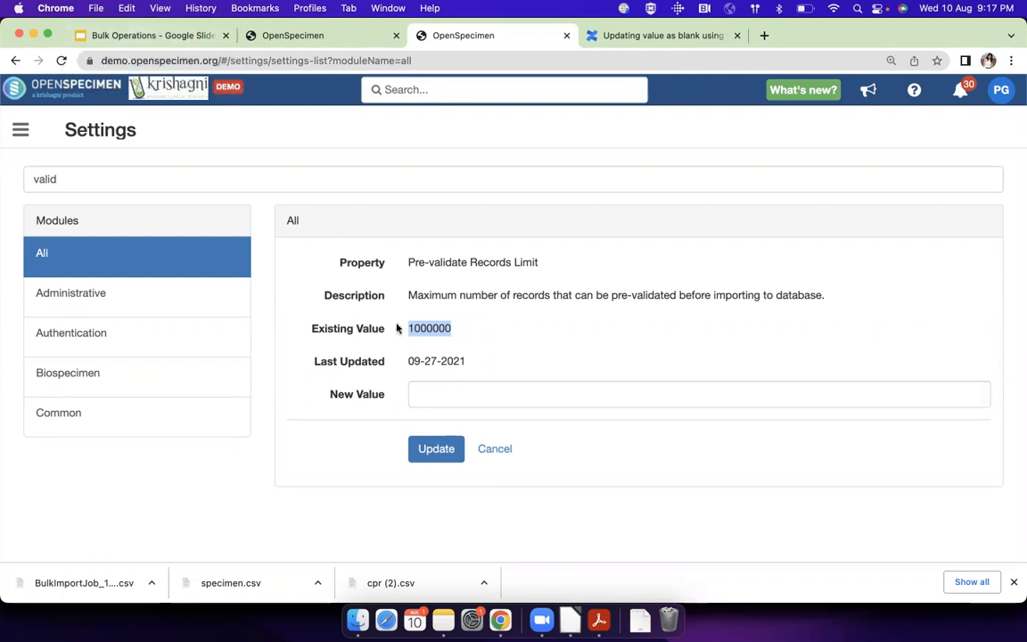
# Show the "Demo - 4 Upload SPR and consent files" slide in the Bulk Operations presentation
pyautogui.click(154, 40)
pyautogui.press('Right')
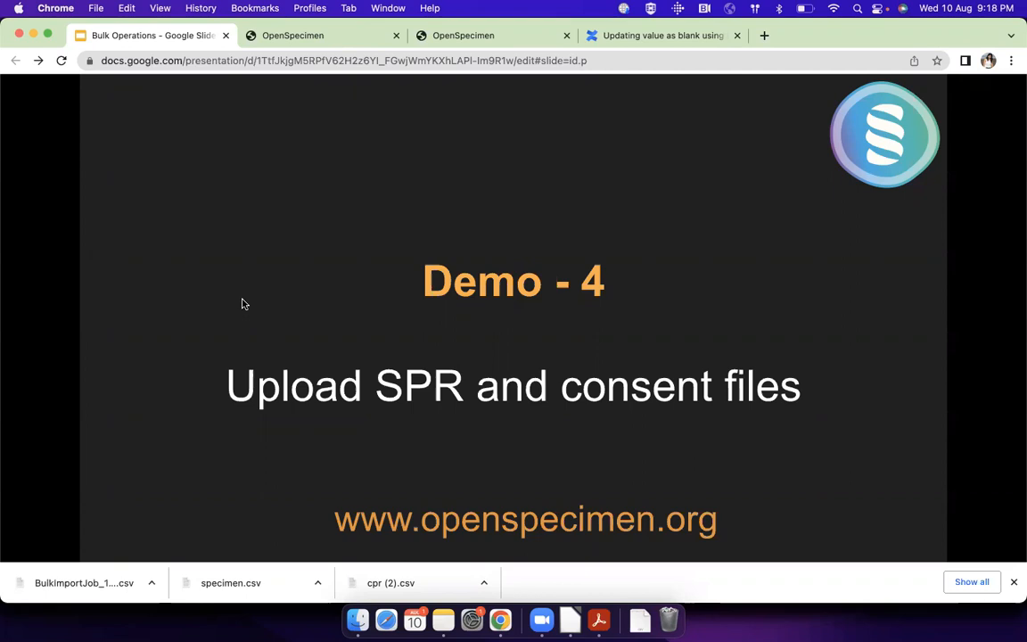
# Open the biospecimen data import form for A Demo Longitudinal Study in OpenSpecimen and download the Consents template file
pyautogui.click(263, 37)
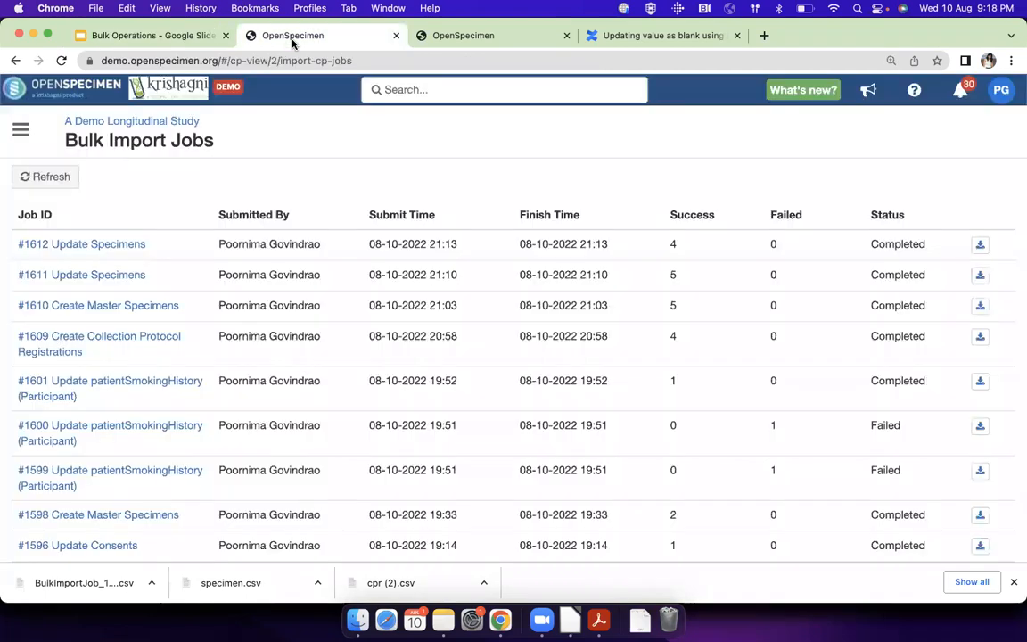
pyautogui.click(86, 123)
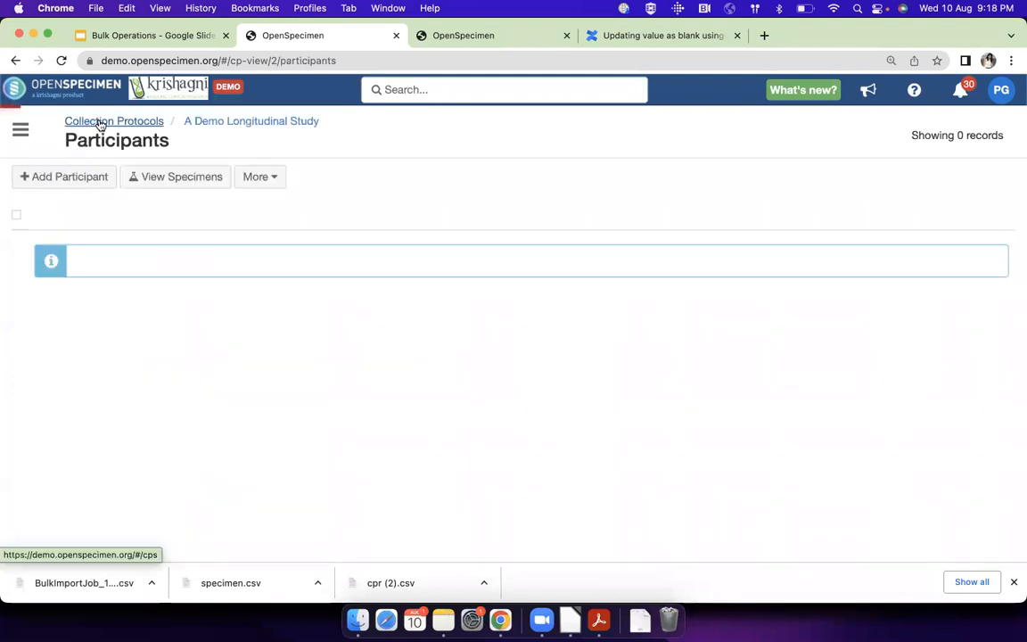
pyautogui.click(271, 184)
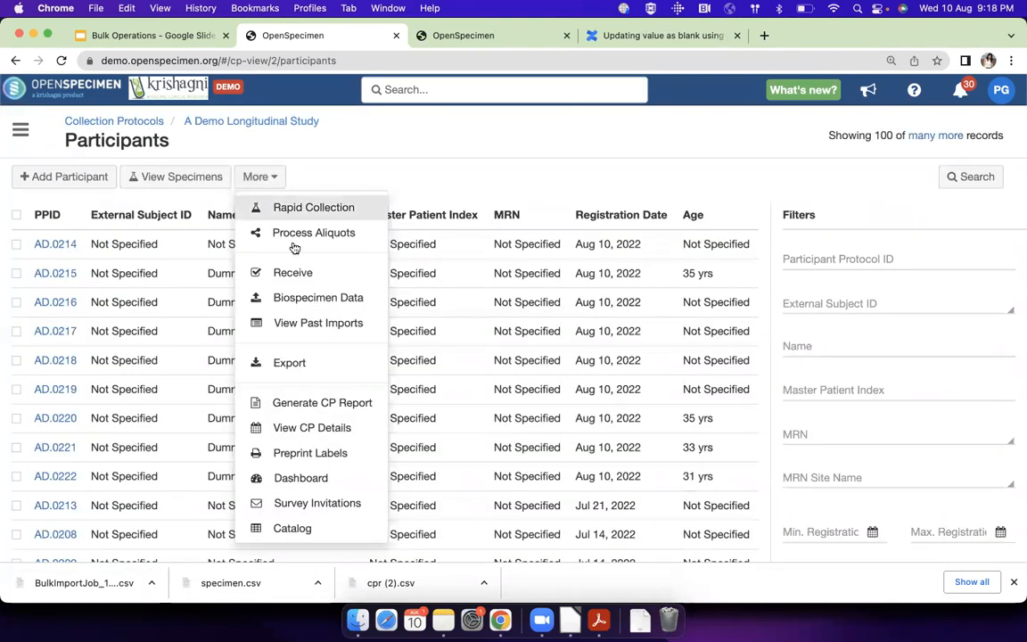
pyautogui.click(305, 297)
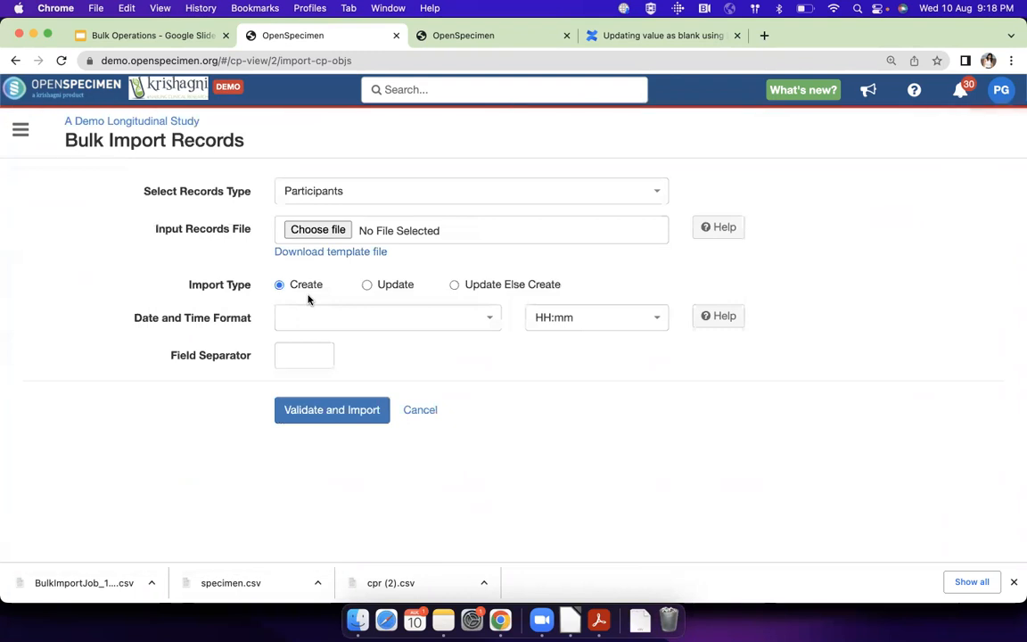
pyautogui.click(324, 191)
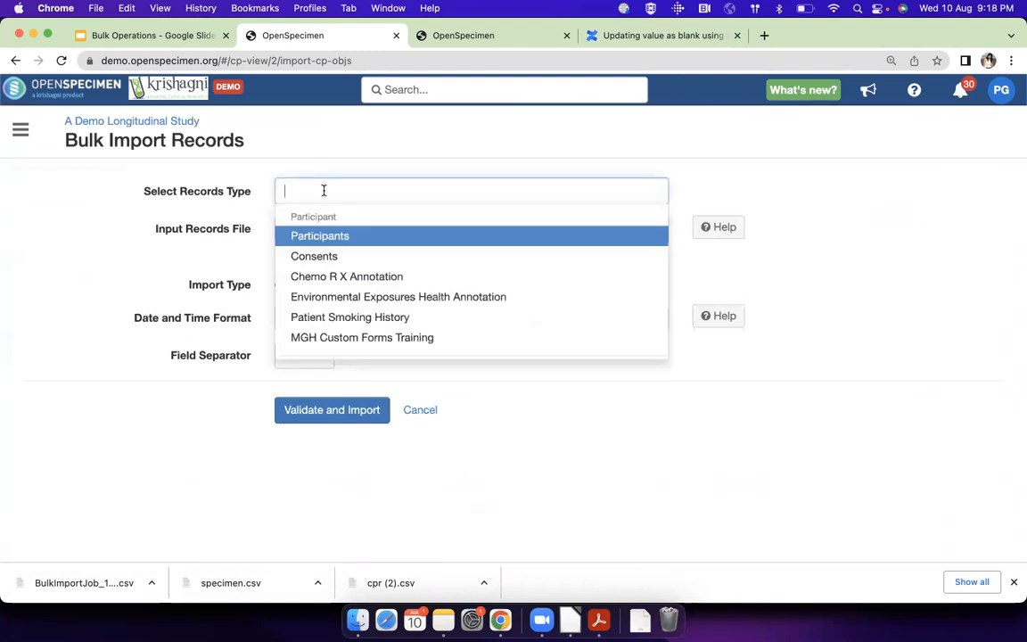
pyautogui.click(326, 257)
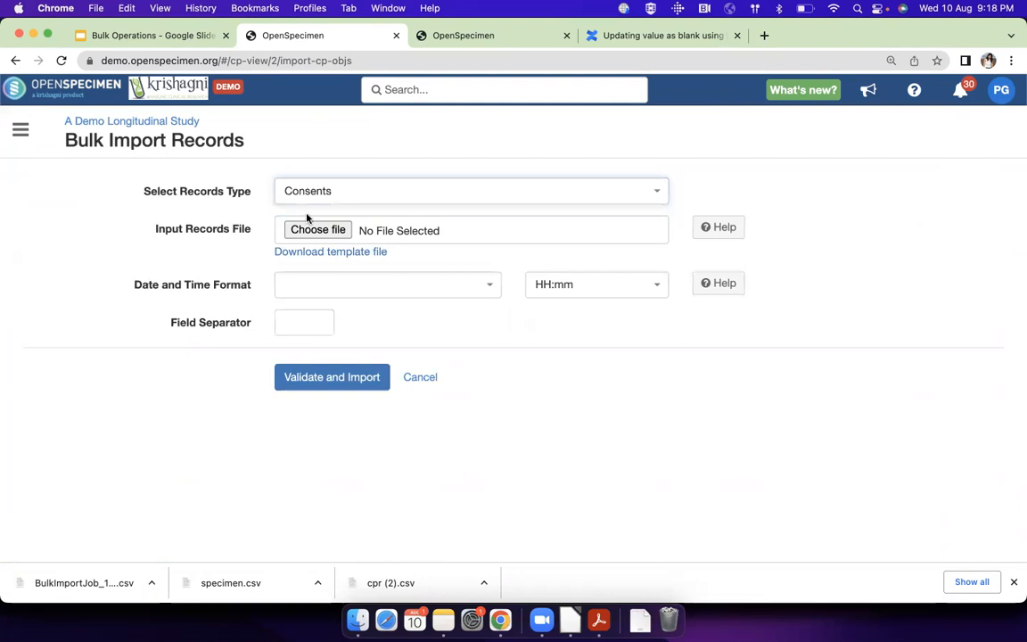
pyautogui.click(329, 254)
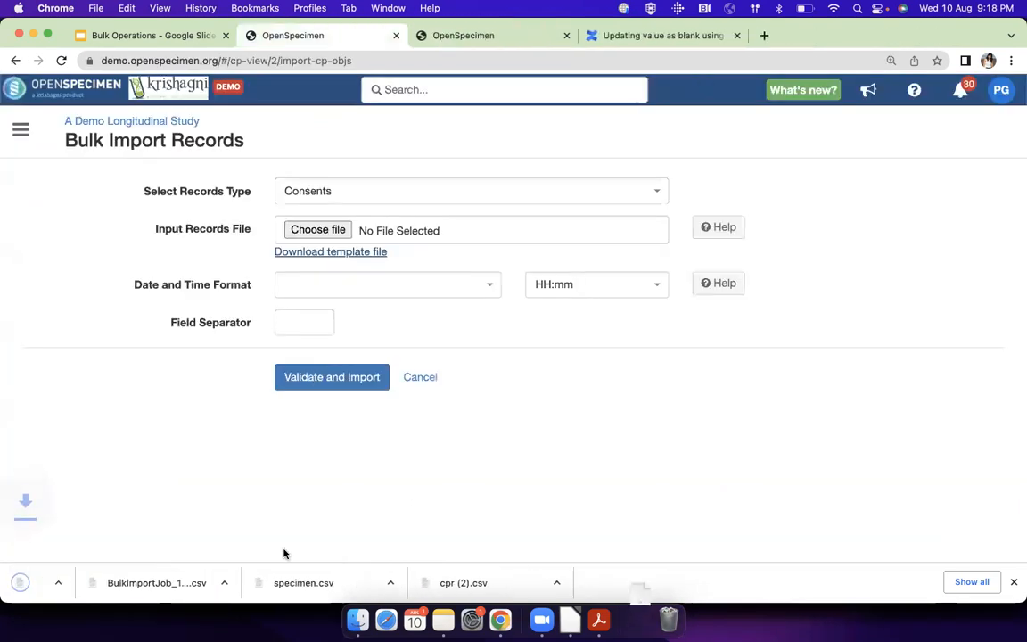
# Open consent (1).csv from Downloads in LibreOffice, accepting the text import settings
pyautogui.click(357, 621)
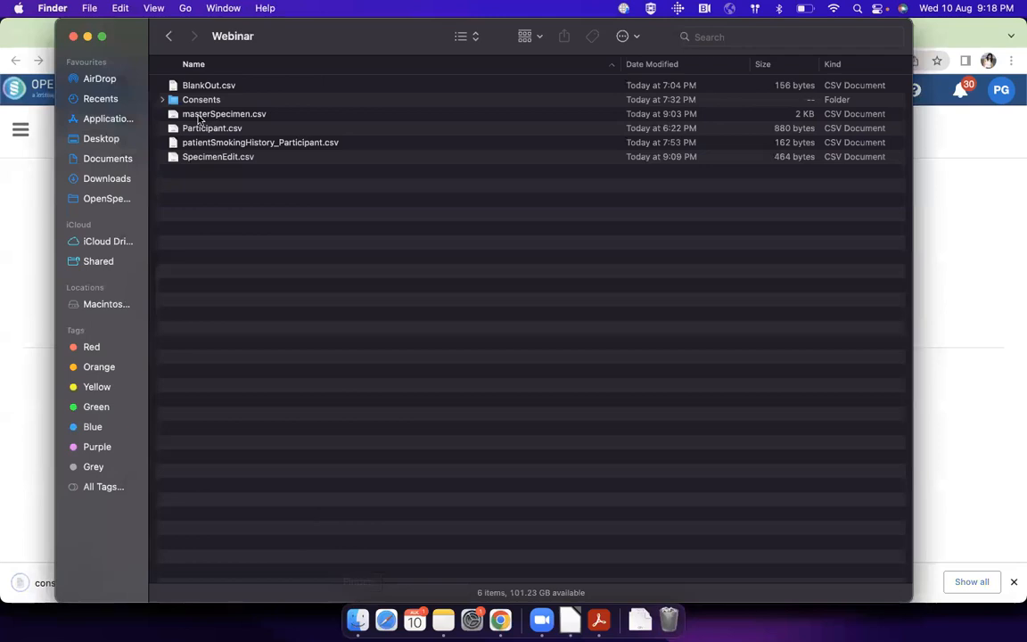
pyautogui.click(107, 178)
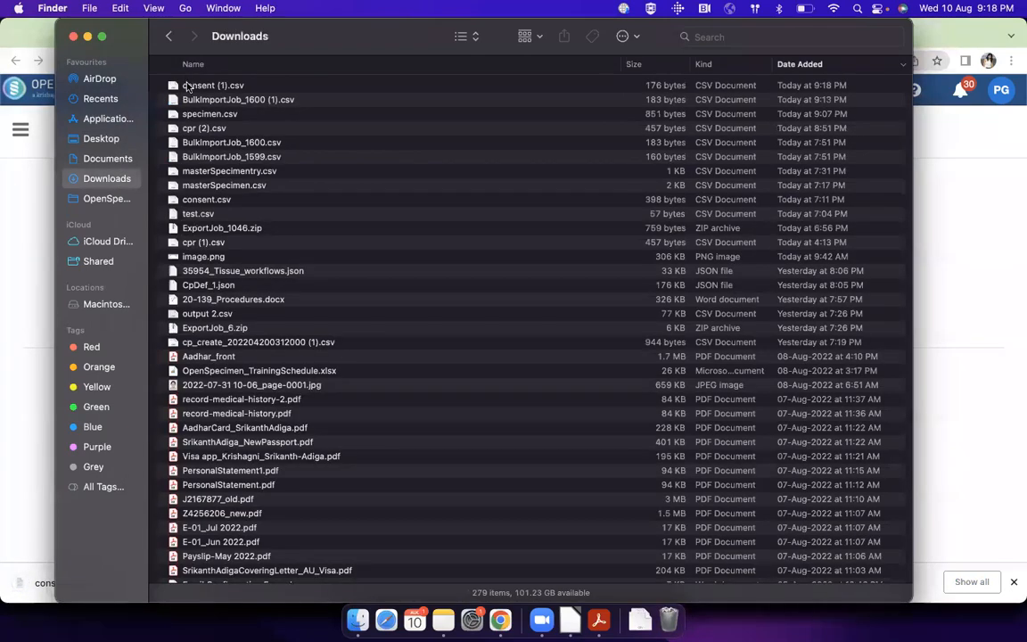
pyautogui.rightClick(187, 84)
pyautogui.moveTo(241, 106)
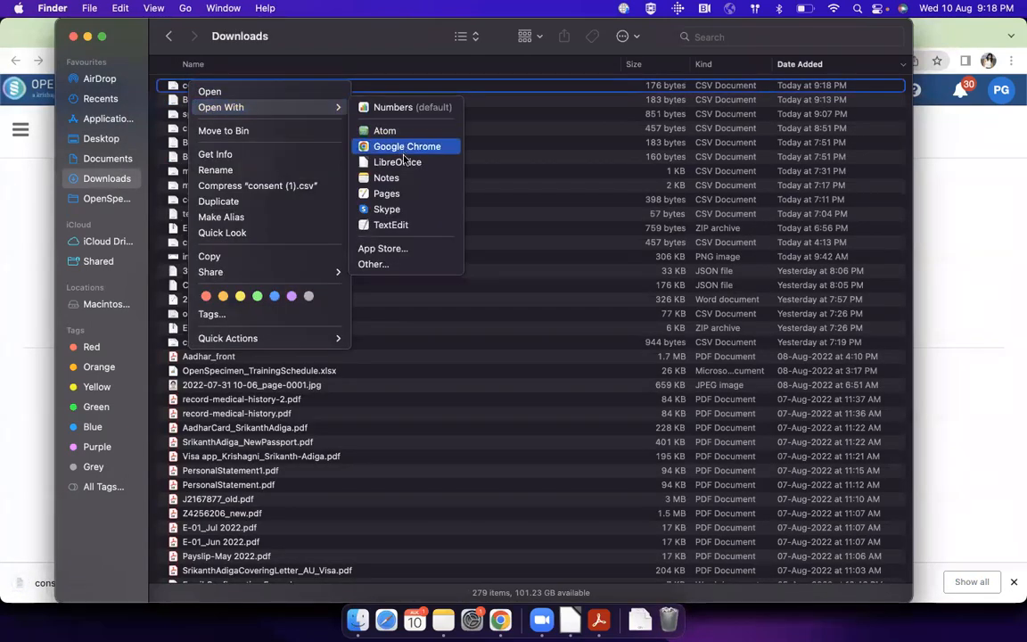
pyautogui.click(397, 161)
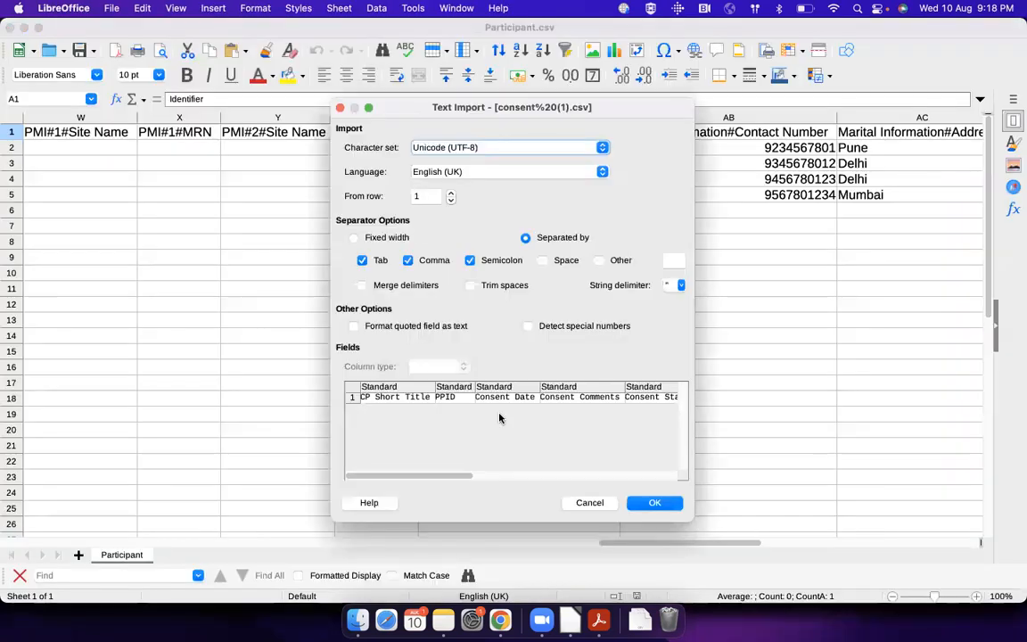
pyautogui.click(651, 503)
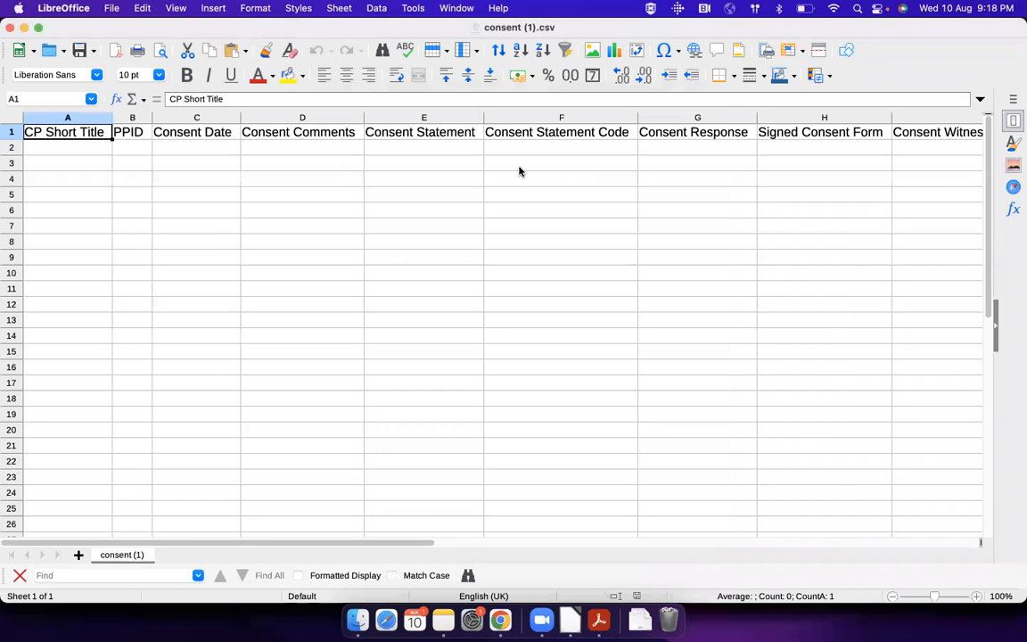
# Examine the Signed Consent Form column in the downloaded consent template
pyautogui.hscroll(4, 520, 171)
pyautogui.click(502, 119)
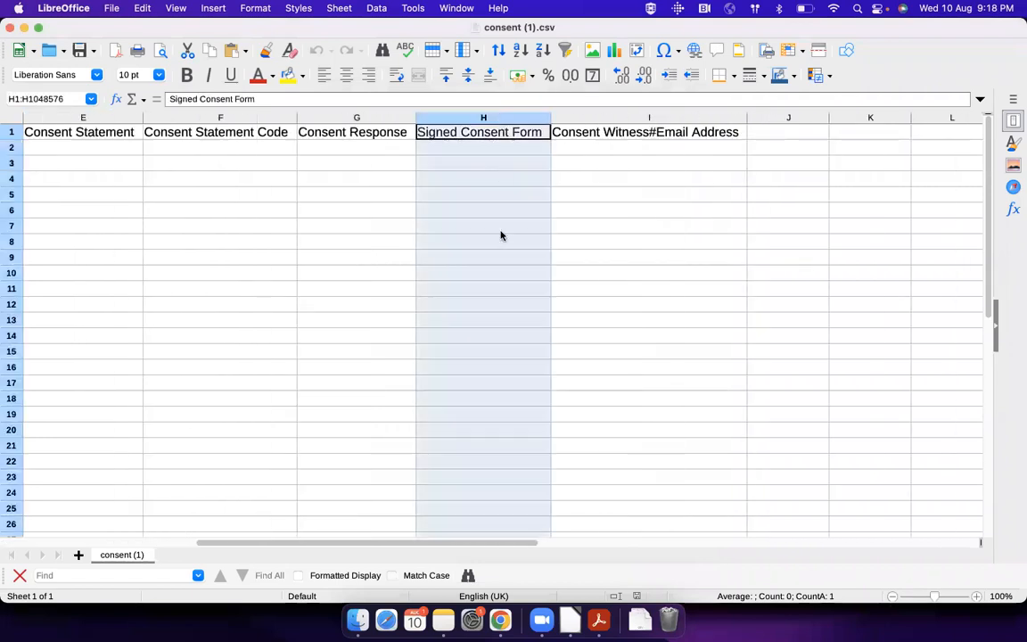
pyautogui.click(482, 148)
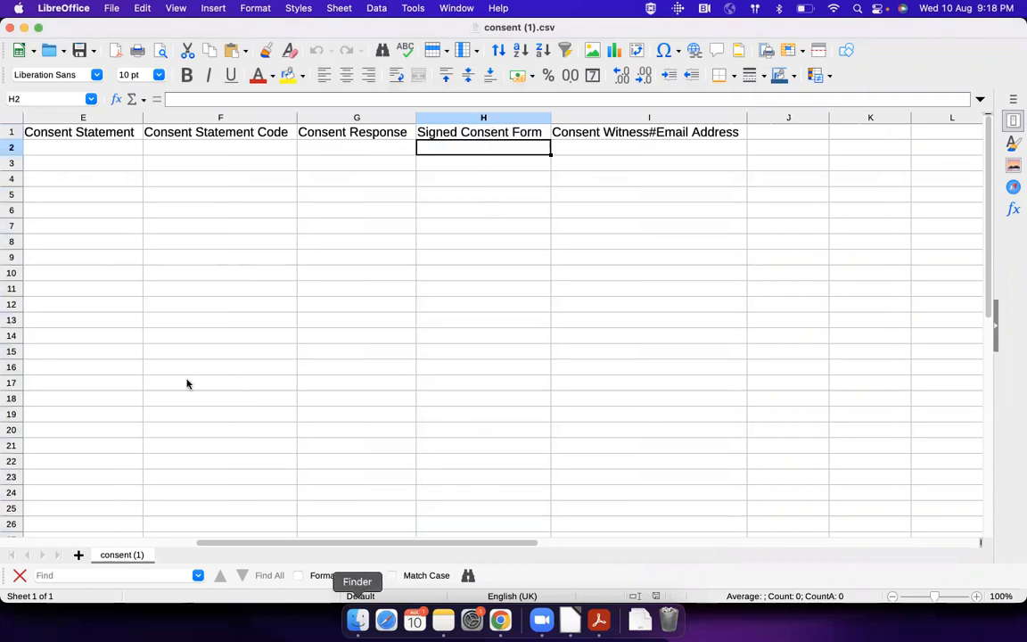
# Switch to Finder, go from Desktop to the Consents folder, and open its files subfolder holding the consent PDFs
pyautogui.click(356, 621)
pyautogui.click(100, 138)
pyautogui.doubleClick(180, 85)
pyautogui.doubleClick(191, 100)
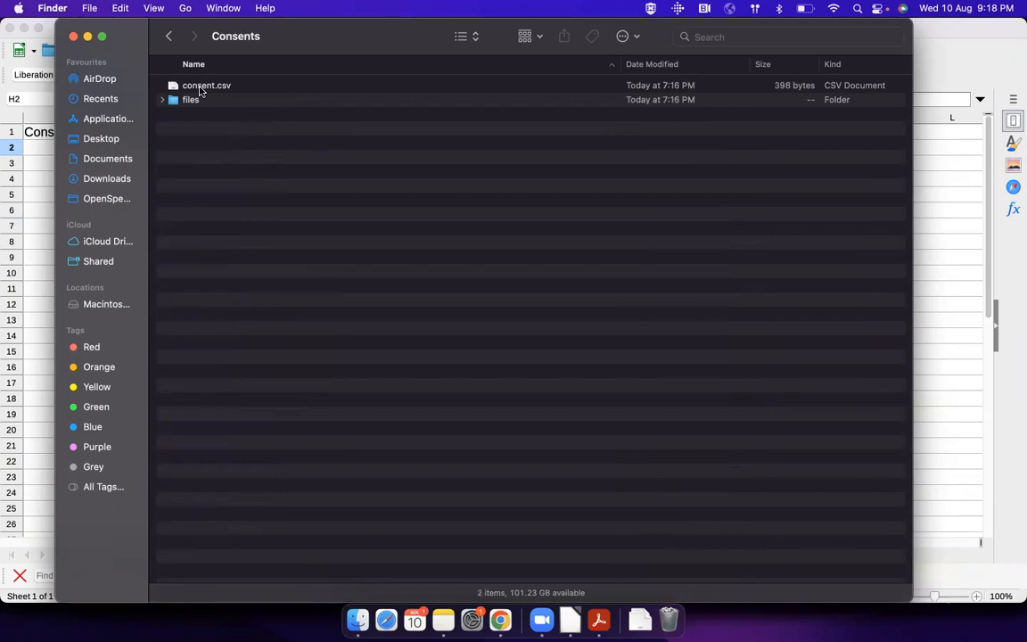
pyautogui.doubleClick(187, 100)
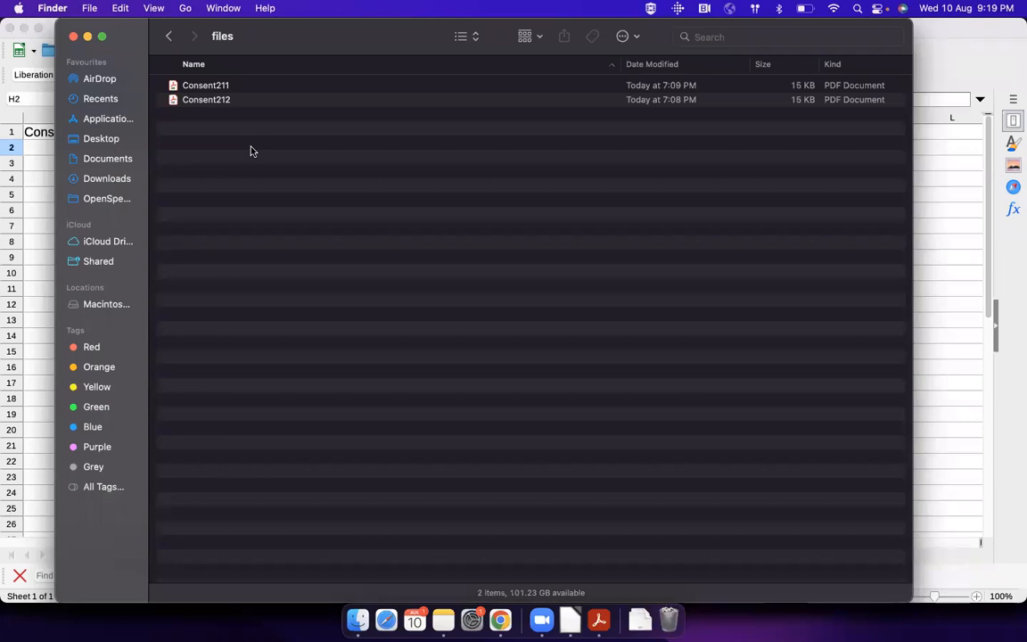
pyautogui.click(36, 227)
pyautogui.press('super+grave')
pyautogui.press('super+grave')
pyautogui.press('super+grave')
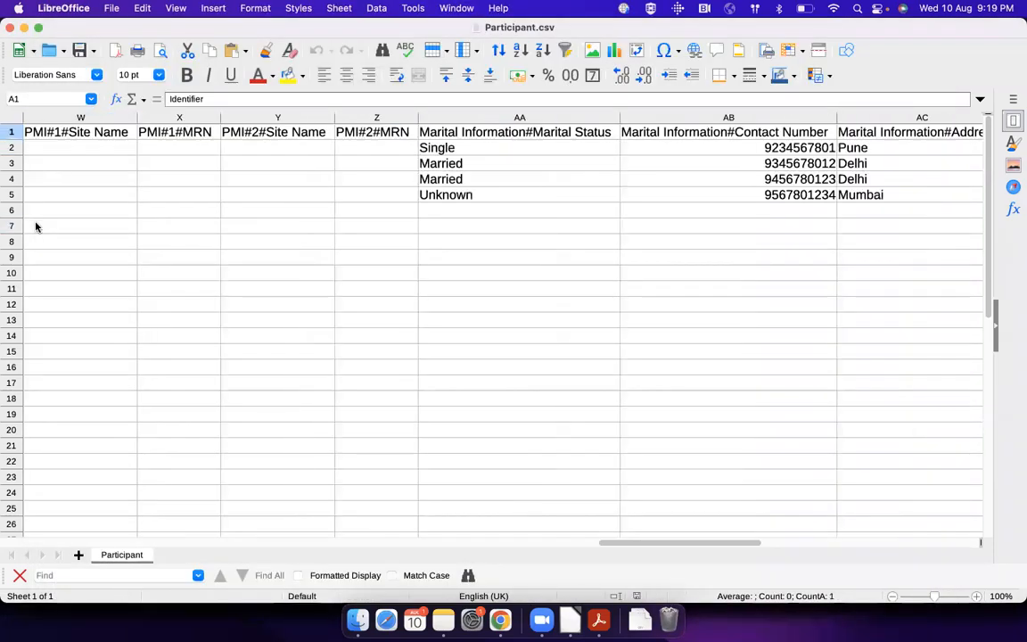
pyautogui.press('super+grave')
pyautogui.press('super+grave')
pyautogui.press('super+grave')
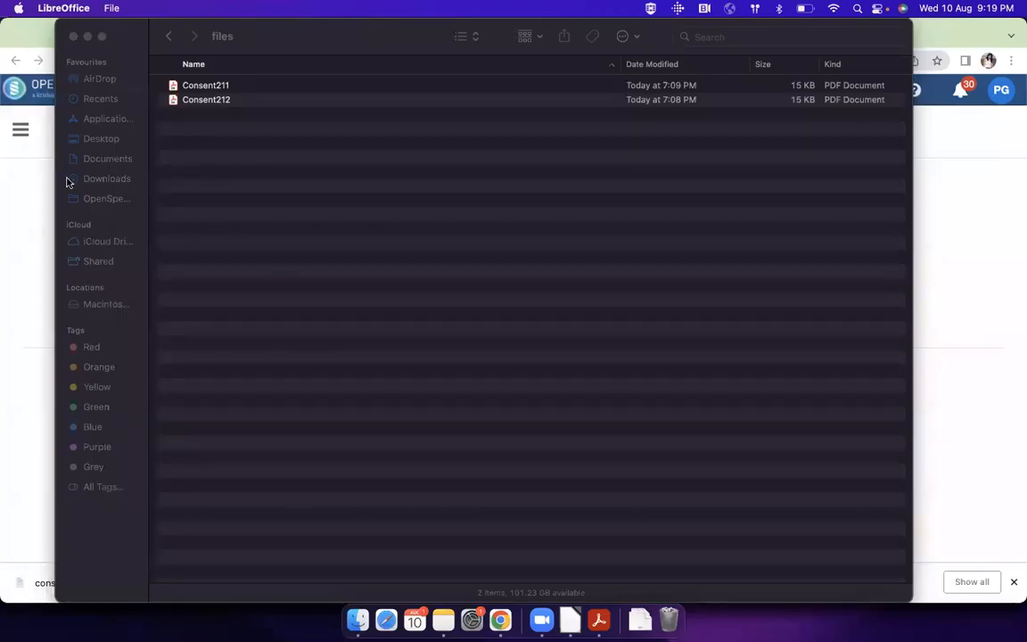
# Open consent.csv from the Consents folder in LibreOffice, accepting the text import settings
pyautogui.click(168, 37)
pyautogui.click(169, 37)
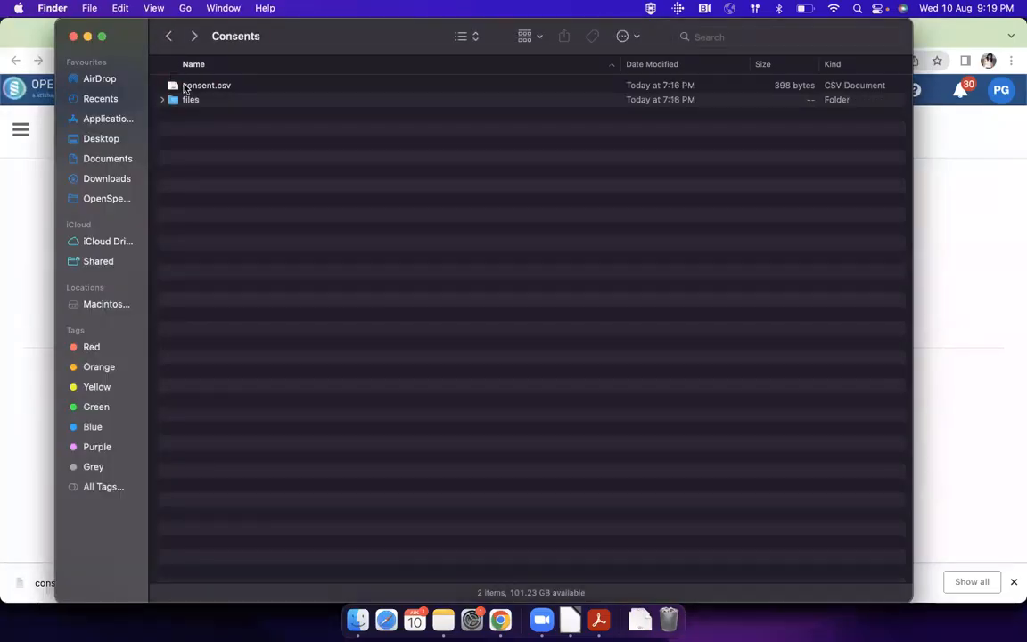
pyautogui.rightClick(184, 86)
pyautogui.moveTo(232, 108)
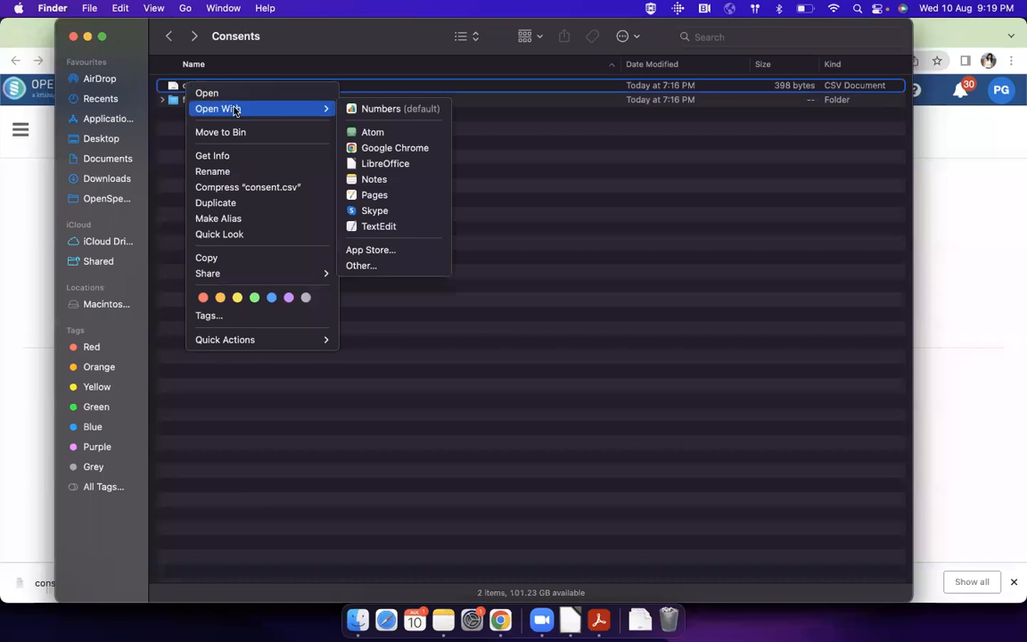
pyautogui.click(385, 165)
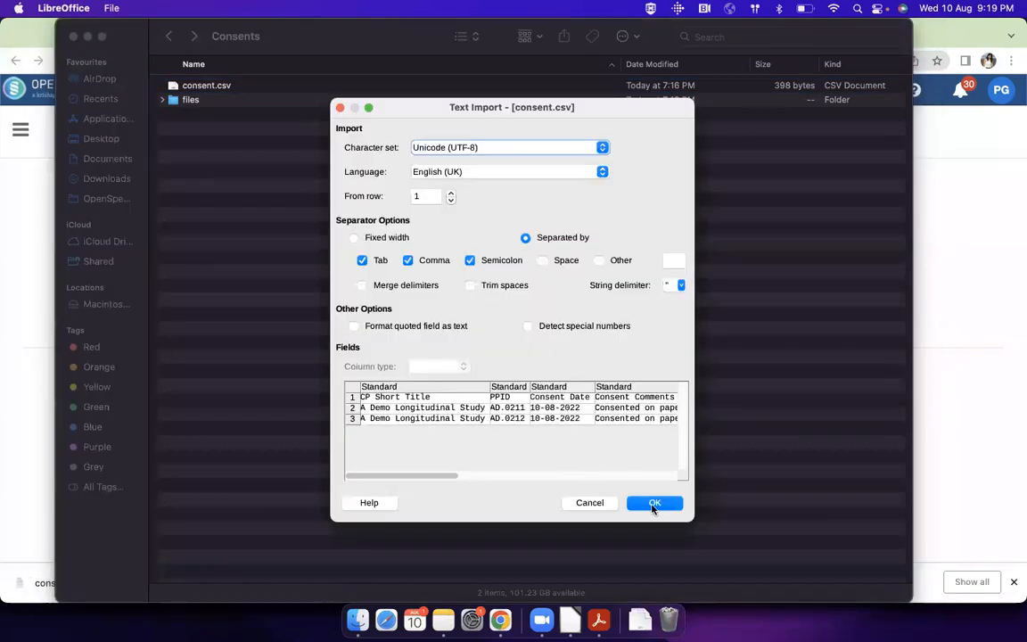
pyautogui.click(652, 505)
# Examine the two filled rows of consent.csv, from study title, PPID, date and comments to signed consent file names and witness
pyautogui.click(156, 149)
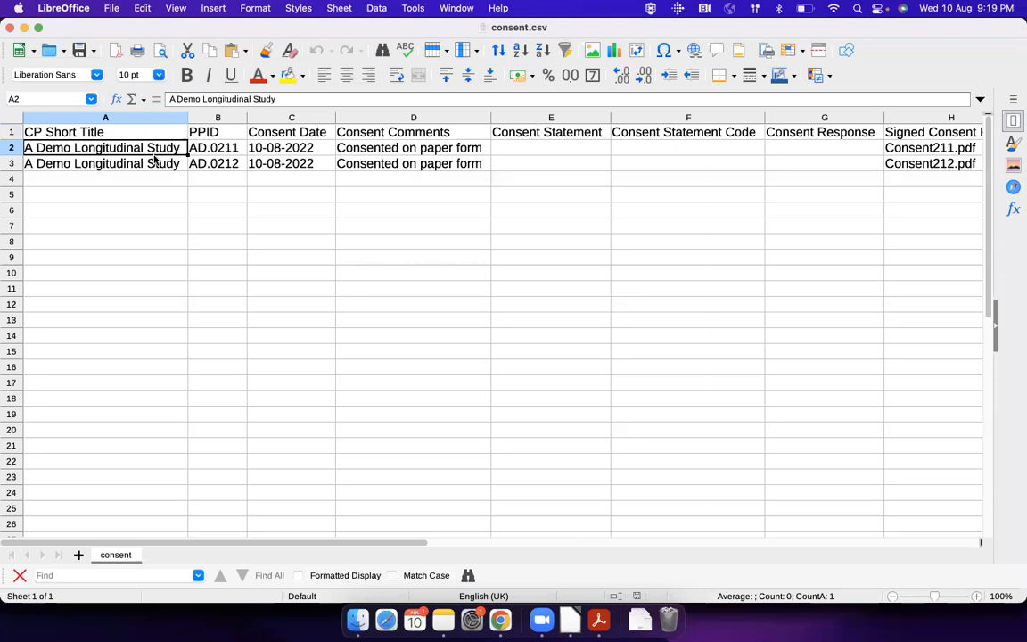
pyautogui.click(258, 147)
pyautogui.click(210, 148)
pyautogui.click(219, 163)
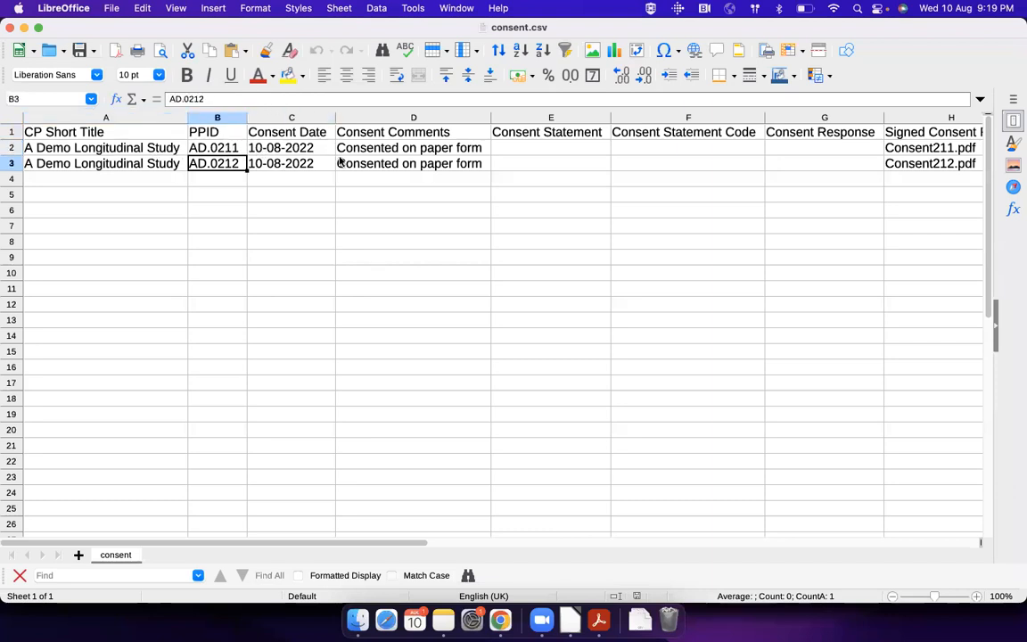
pyautogui.click(308, 145)
pyautogui.click(342, 143)
pyautogui.click(344, 161)
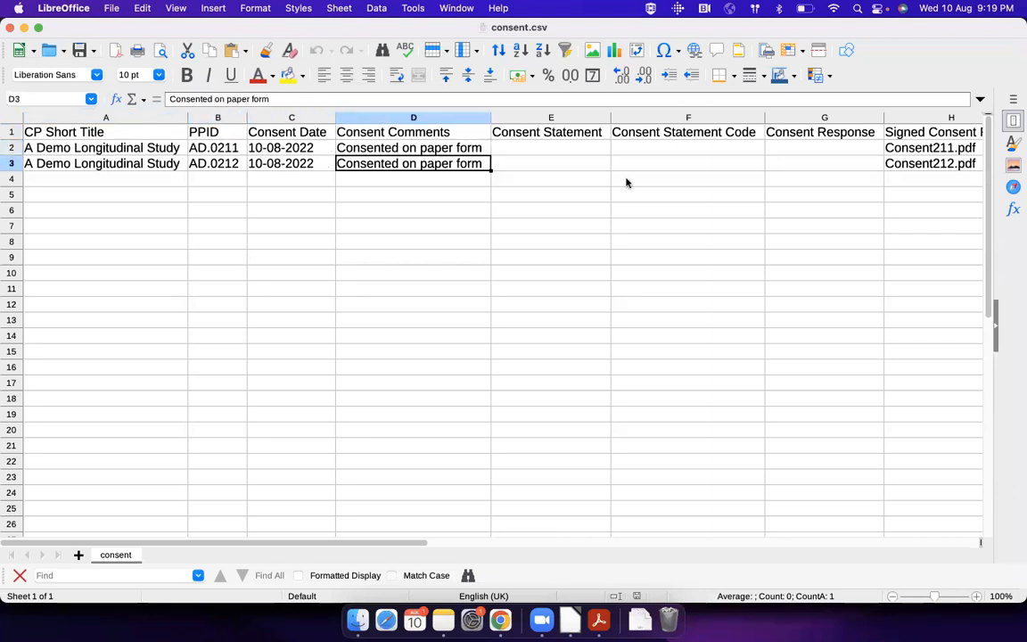
pyautogui.hscroll(2, 692, 195)
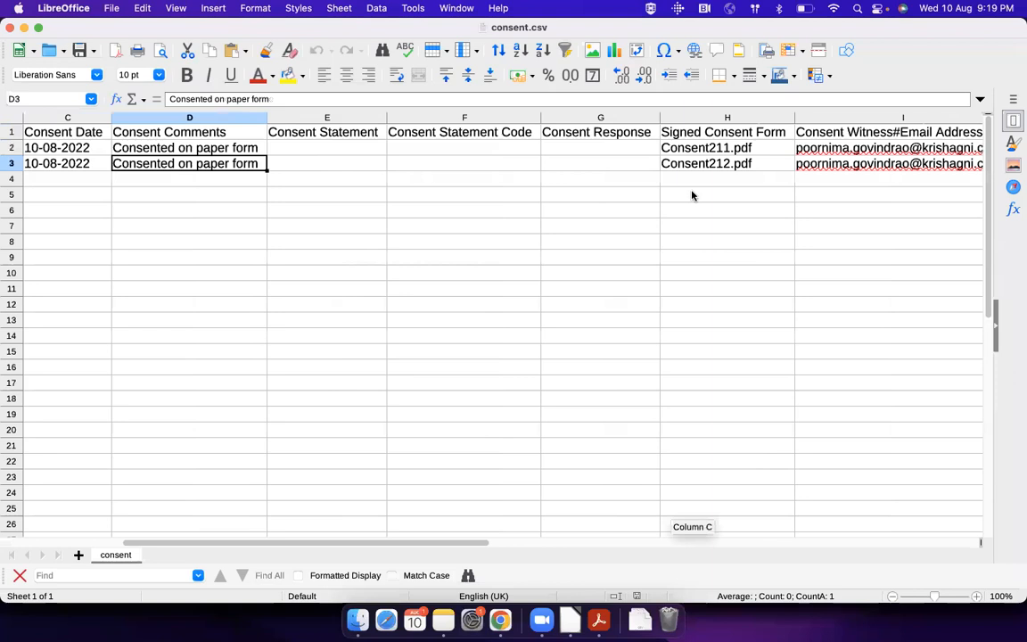
pyautogui.click(716, 151)
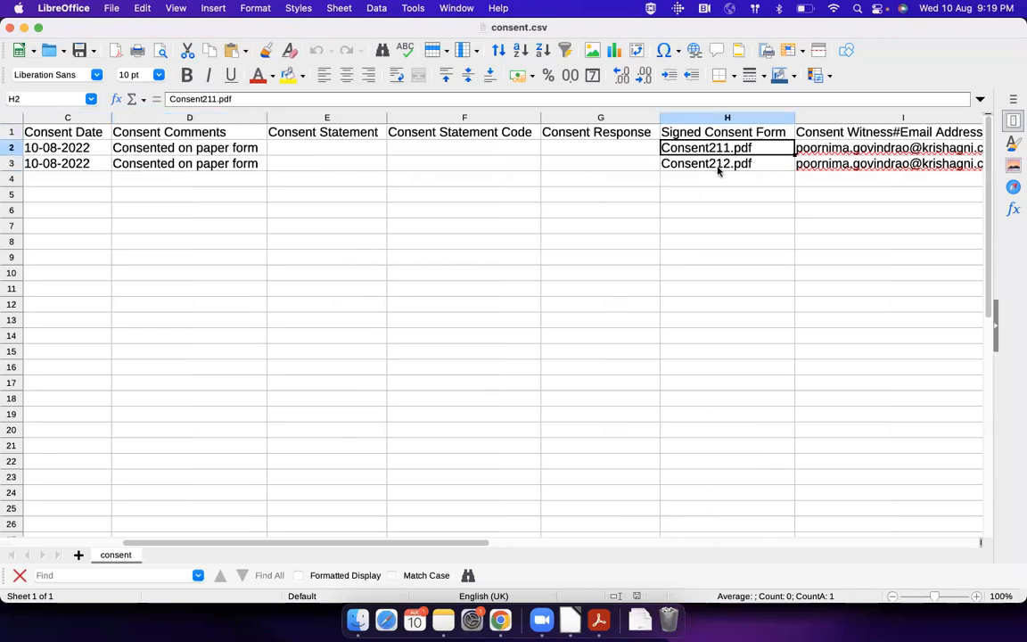
pyautogui.hscroll(-2, 591, 189)
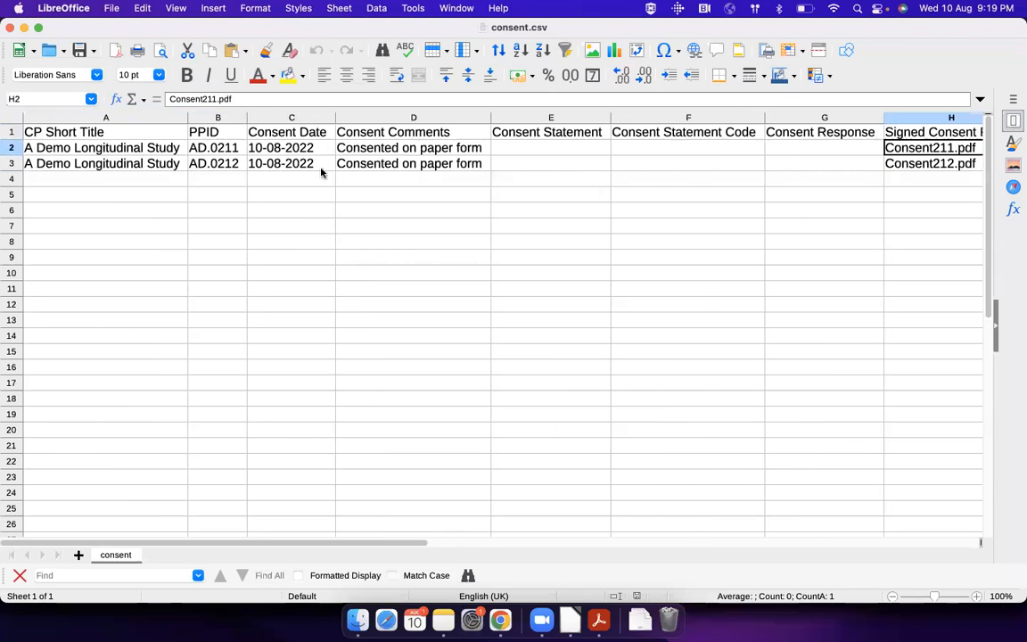
pyautogui.hscroll(4, 947, 148)
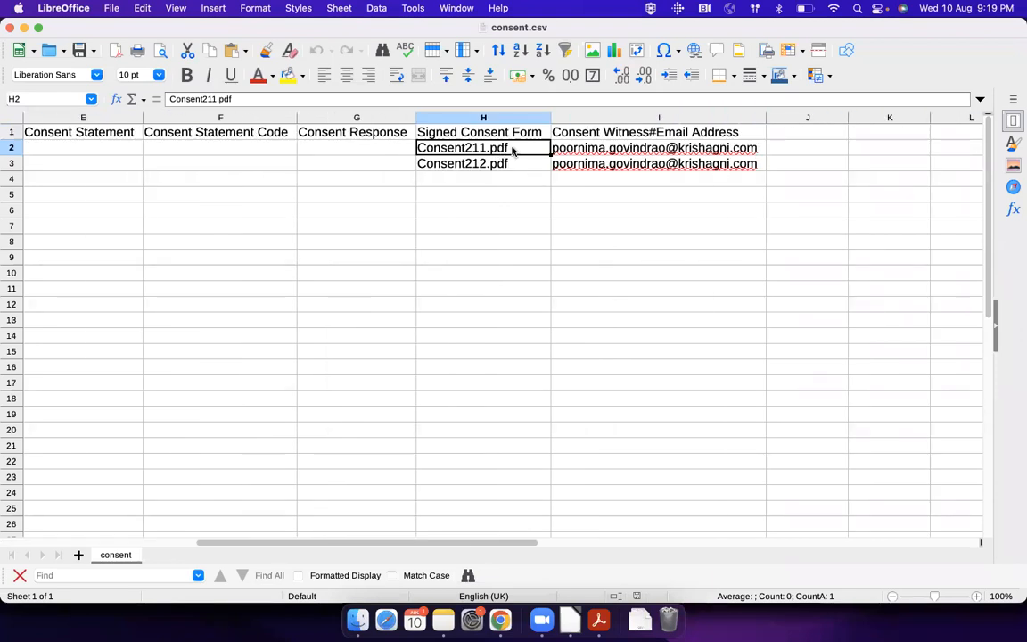
# Switch to Finder and check the consent PDFs in the files folder, returning to the Consents folder
pyautogui.press('super+Tab')
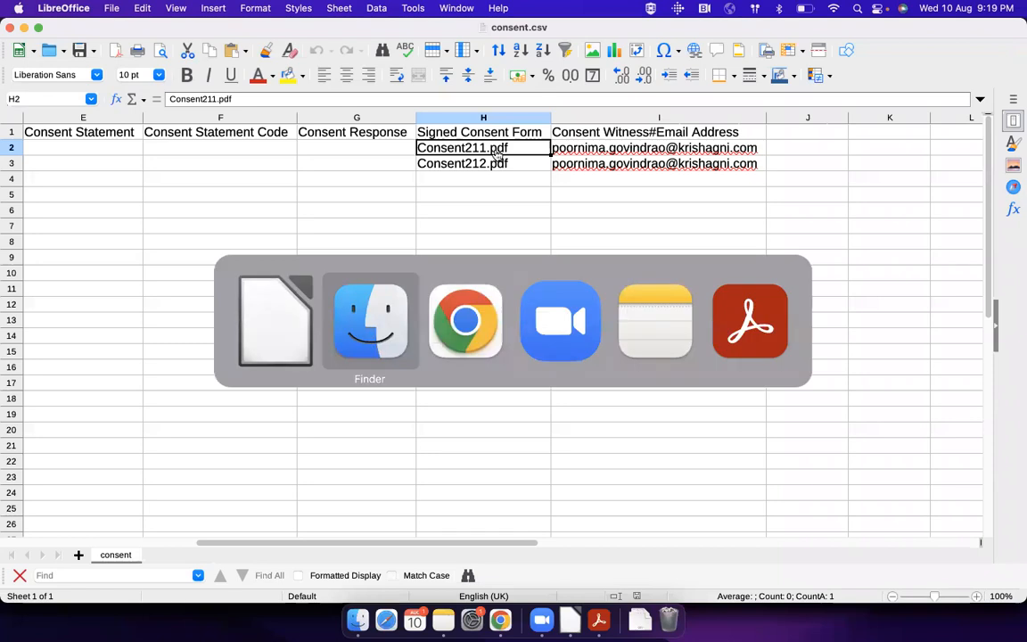
pyautogui.doubleClick(179, 101)
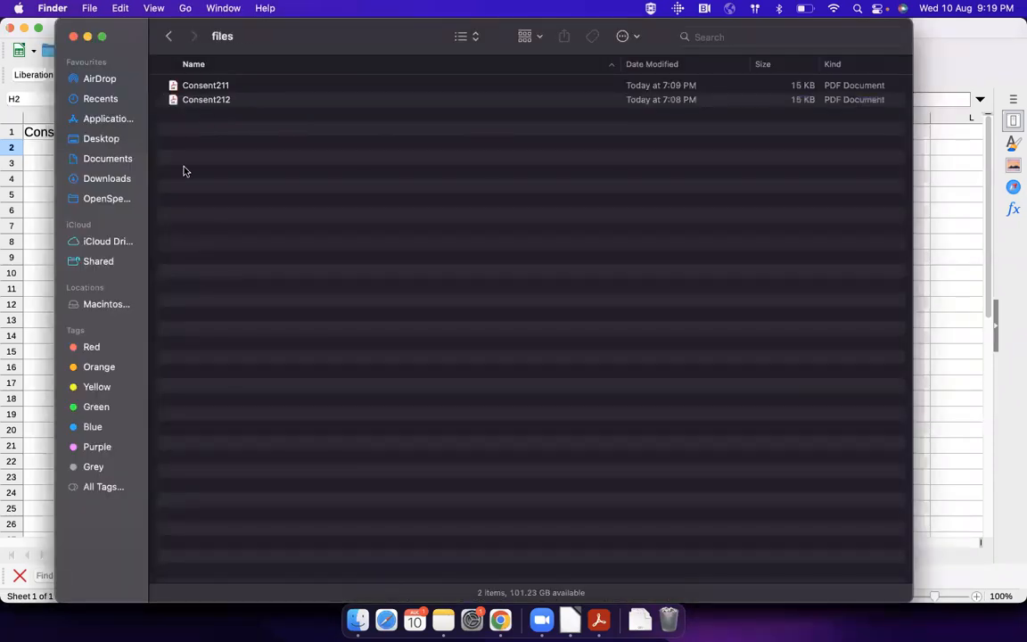
pyautogui.click(167, 36)
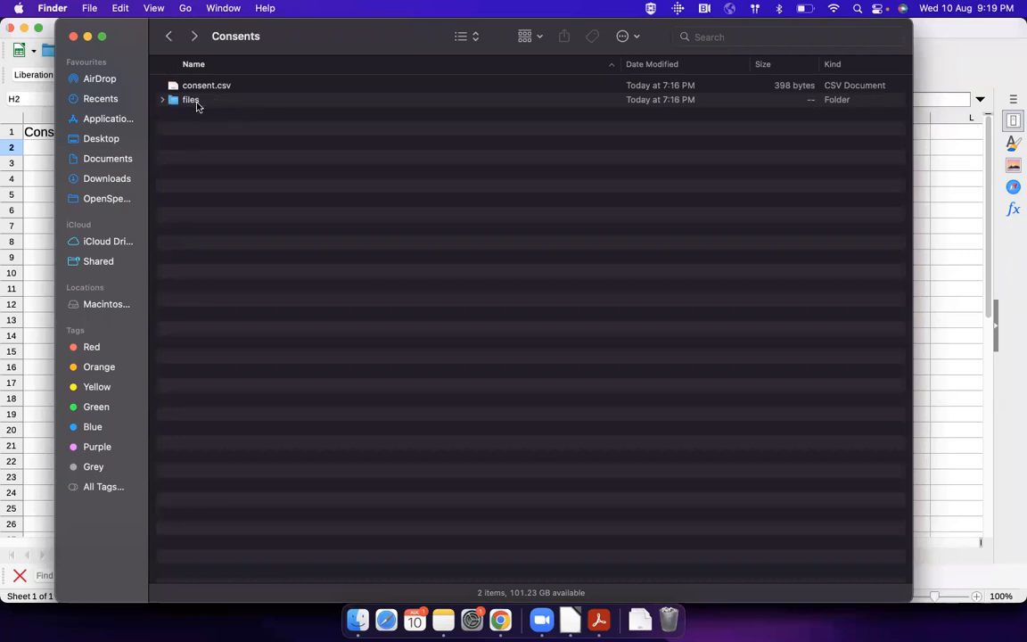
# Compress consent.csv and the files folder together into a ZIP archive in the Consents folder
pyautogui.click(189, 105)
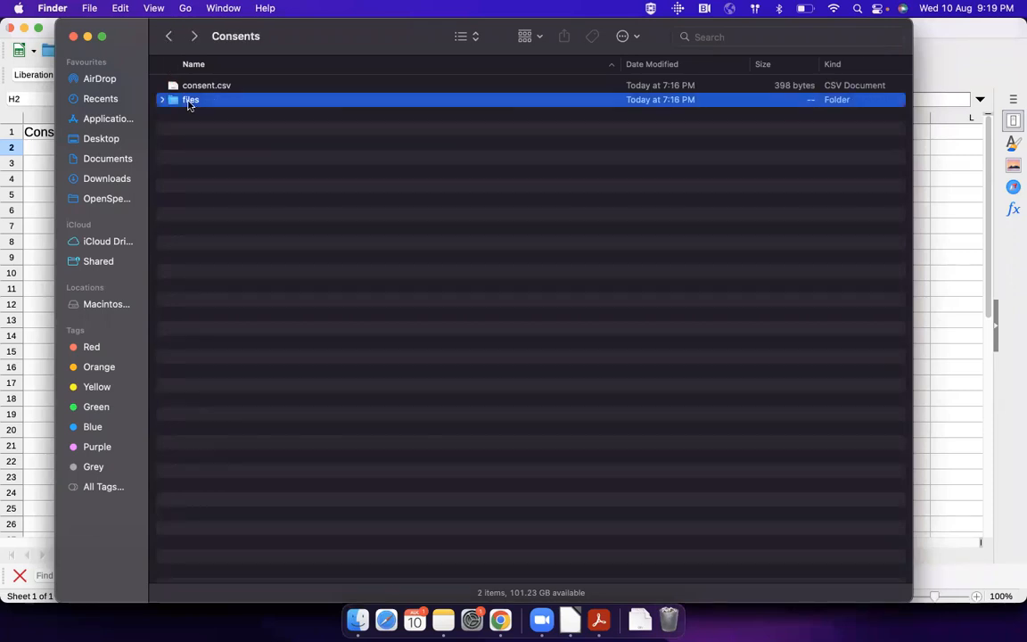
pyautogui.keyDown('shift'); pyautogui.click(195, 89); pyautogui.keyUp('shift')
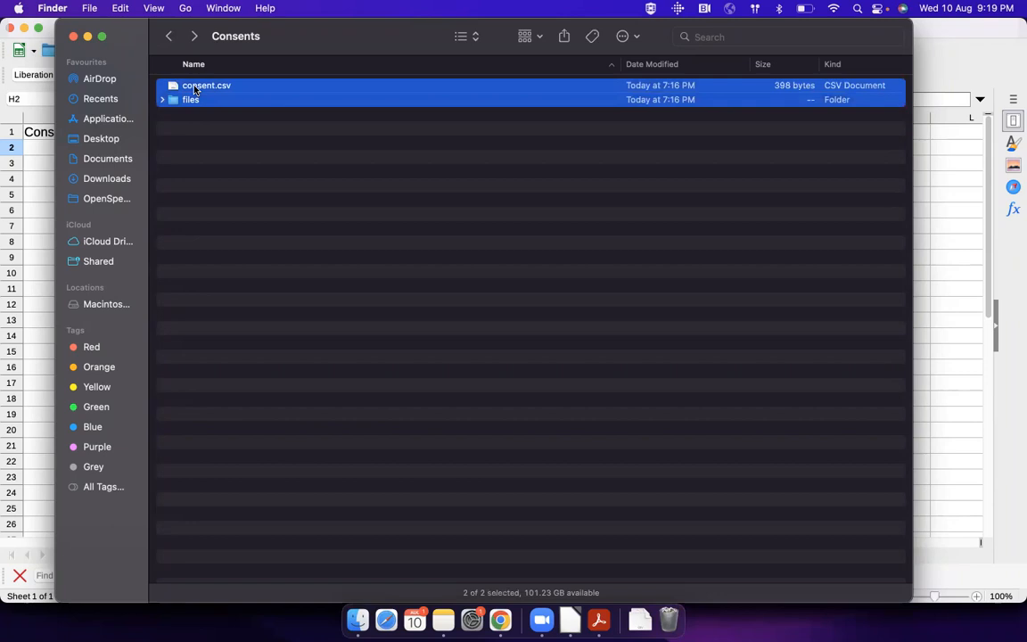
pyautogui.rightClick(195, 89)
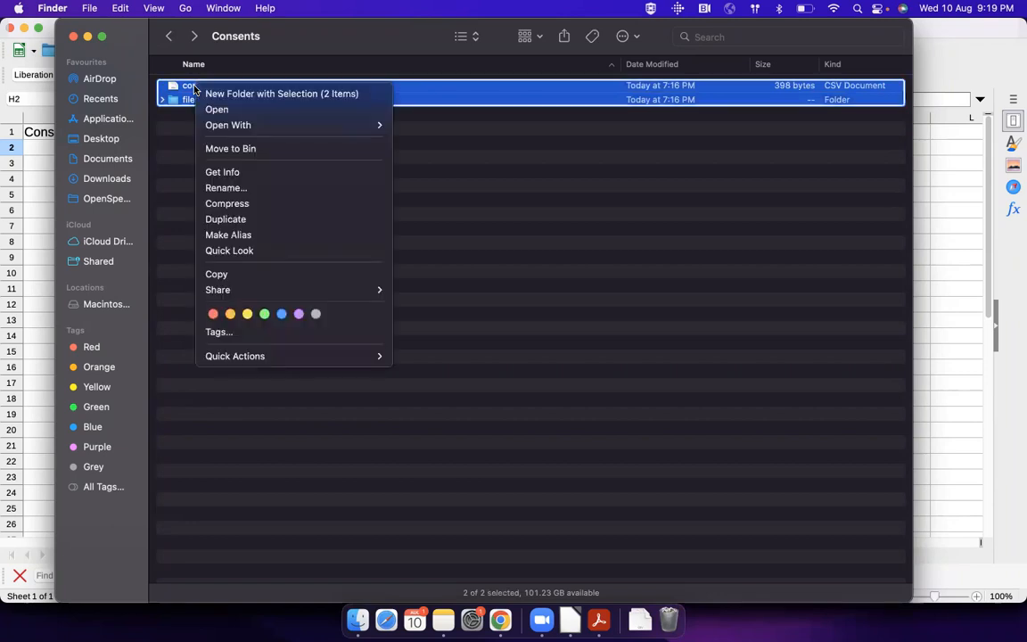
pyautogui.click(244, 205)
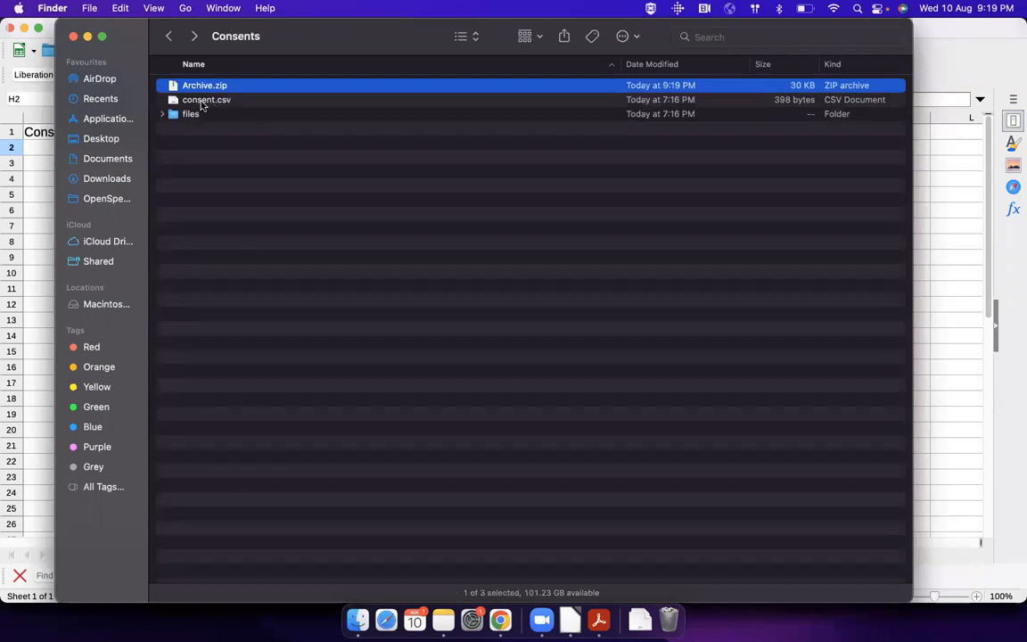
# Group consent.csv and the files folder into a new folder inside Consents, leaving out the ZIP archive
pyautogui.click(202, 102)
pyautogui.keyDown('shift'); pyautogui.click(191, 116); pyautogui.keyUp('shift')
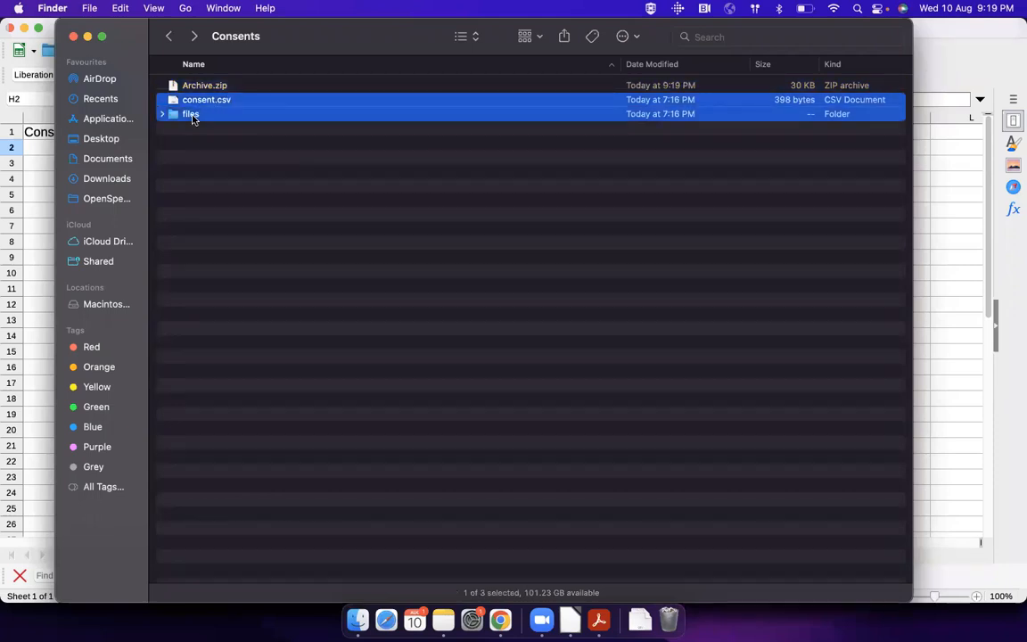
pyautogui.rightClick(192, 118)
pyautogui.click(214, 121)
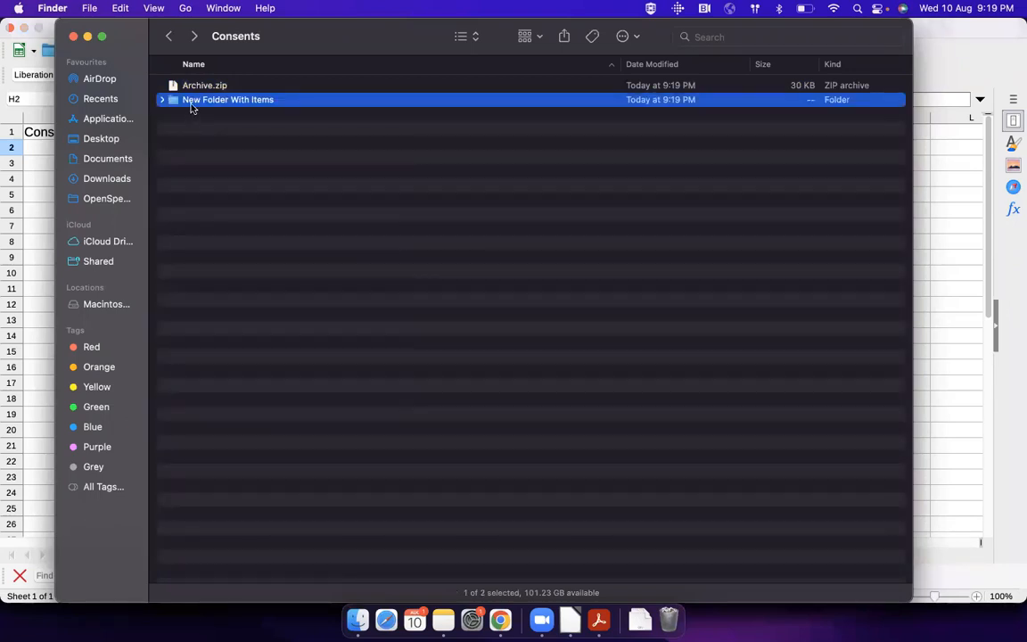
# Look inside the New Folder With Items, highlight consent.csv and files, and return to the Consents folder
pyautogui.doubleClick(191, 106)
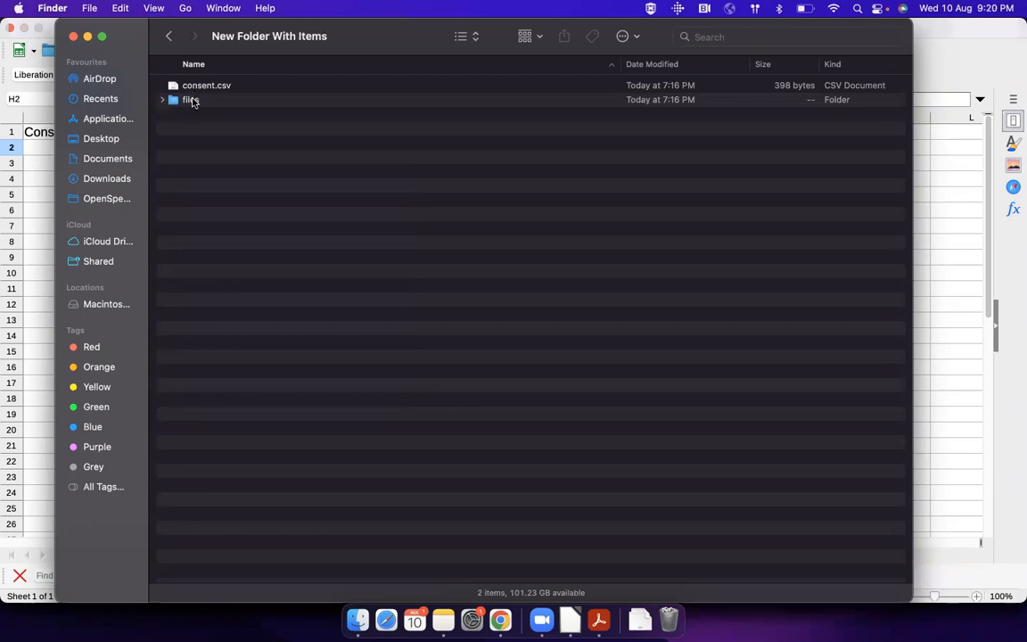
pyautogui.click(192, 99)
pyautogui.keyDown('shift'); pyautogui.click(202, 87); pyautogui.keyUp('shift')
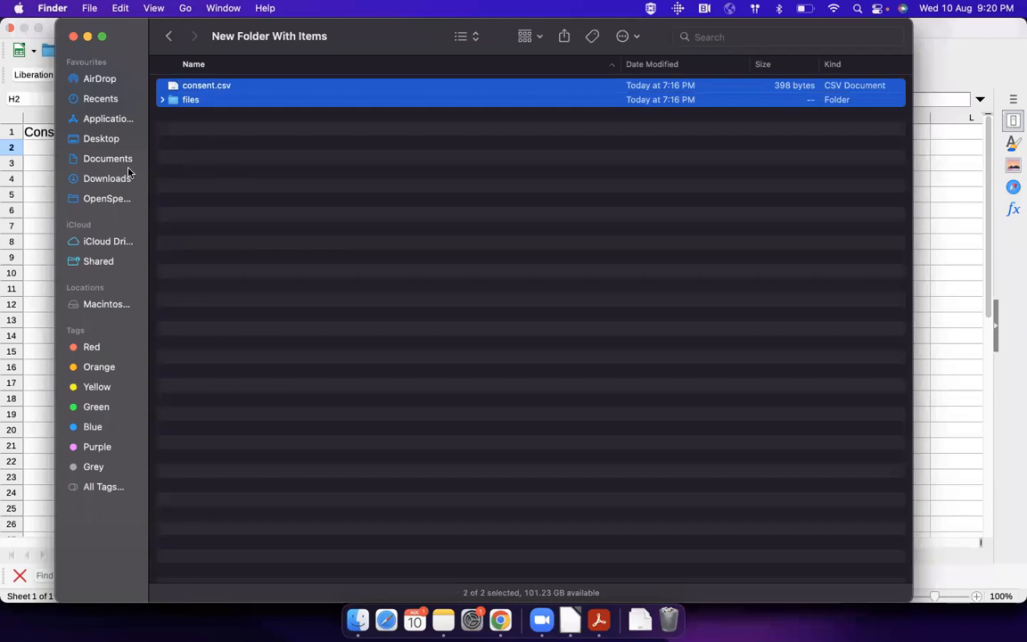
pyautogui.press('super+bracketleft')
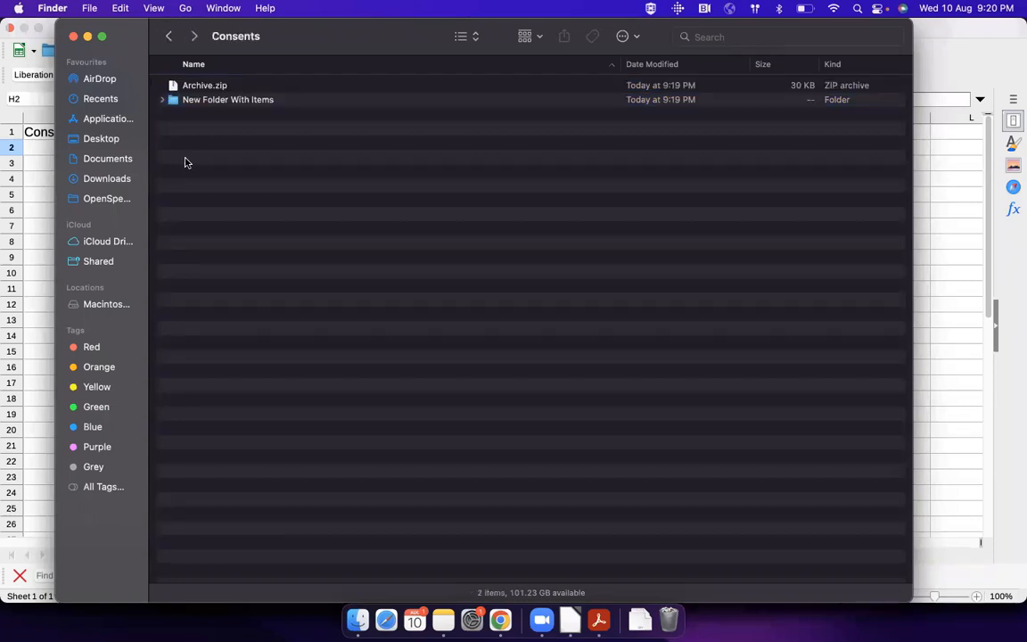
# Switch to consent.csv in LibreOffice and copy the PPID of the first data row
pyautogui.press('super+Tab')
pyautogui.press('super+Tab')
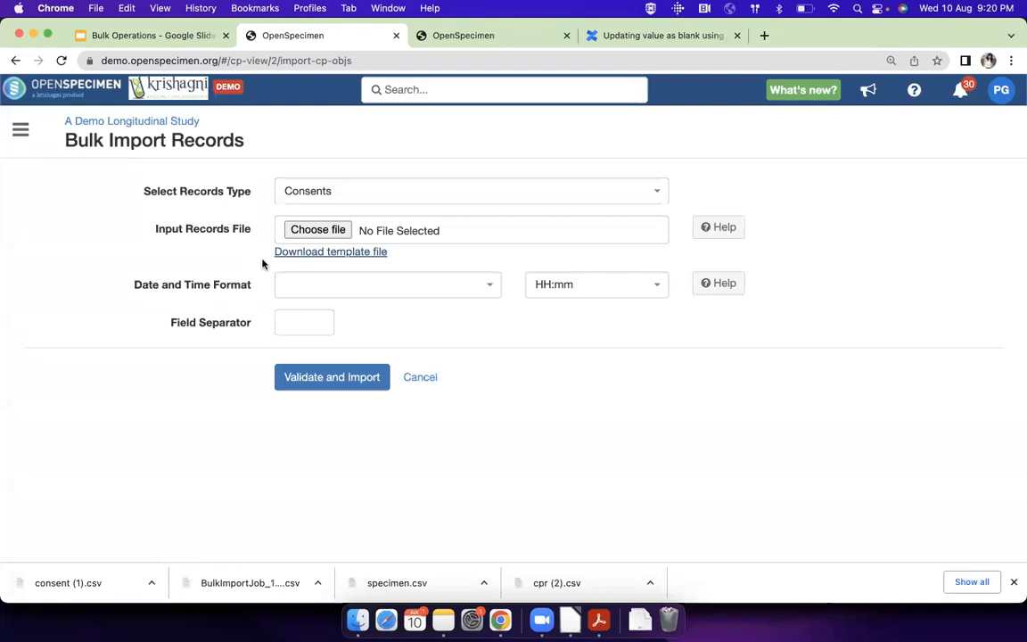
pyautogui.press('super+Tab')
pyautogui.press('super+Tab')
pyautogui.press('super+Tab')
pyautogui.press('super+Tab')
pyautogui.press('super+Tab')
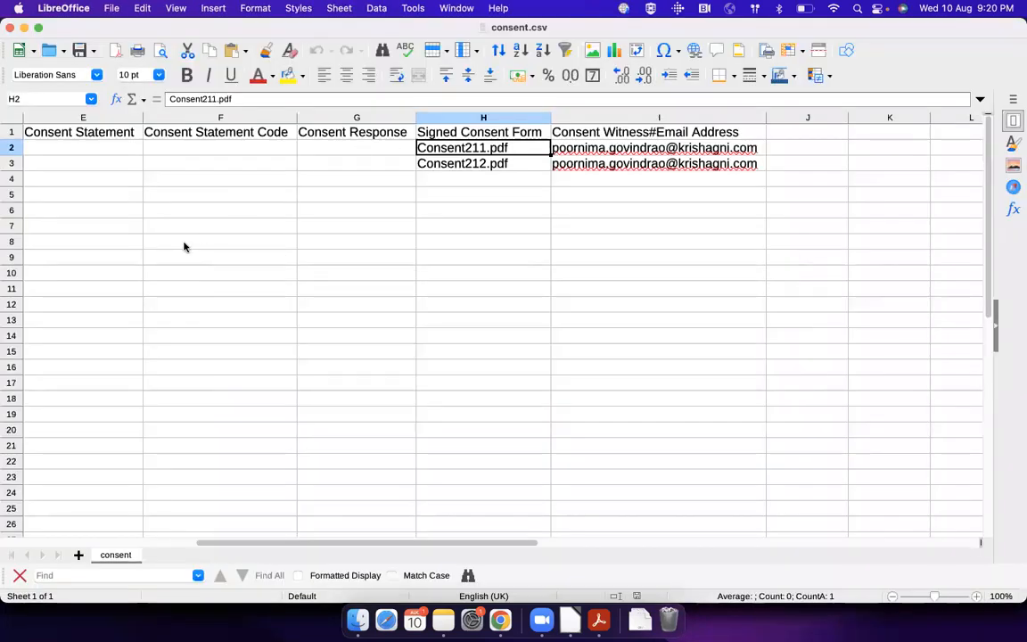
pyautogui.hscroll(-5, 161, 214)
pyautogui.doubleClick(224, 148)
pyautogui.press('super+c')
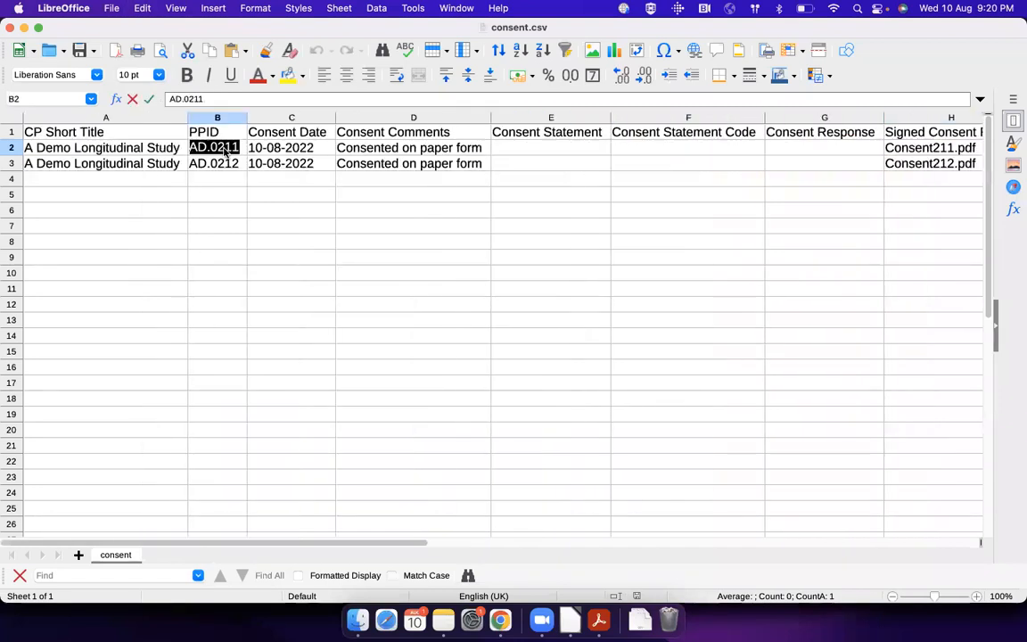
# Switch to OpenSpecimen in Chrome, search for the copied PPID, and open the matching participant's consents page
pyautogui.press('super+Tab')
pyautogui.press('super+Tab')
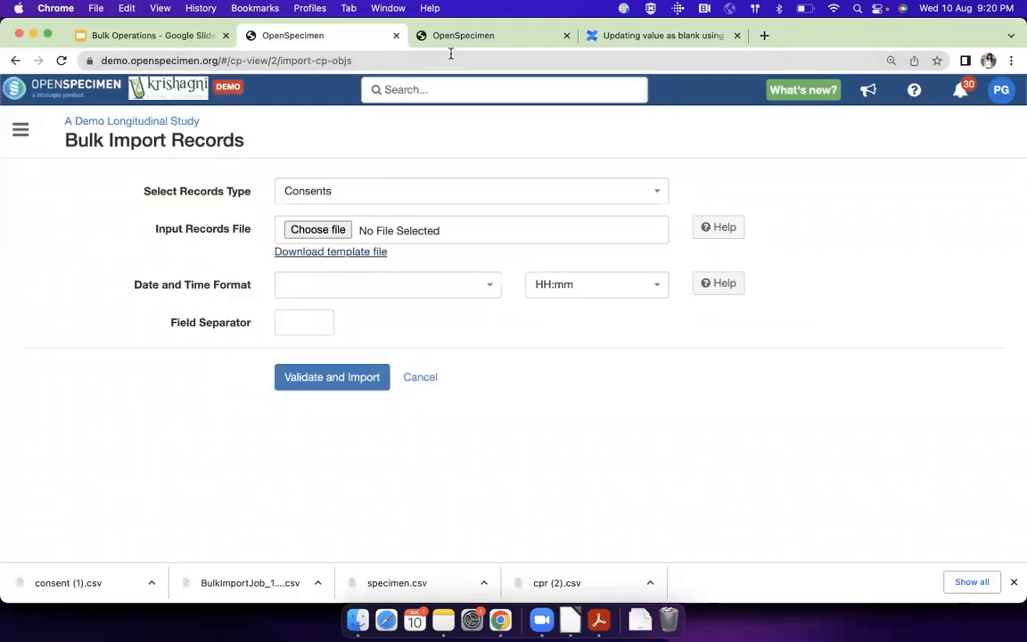
pyautogui.click(456, 45)
pyautogui.click(444, 90)
pyautogui.press('super+v')
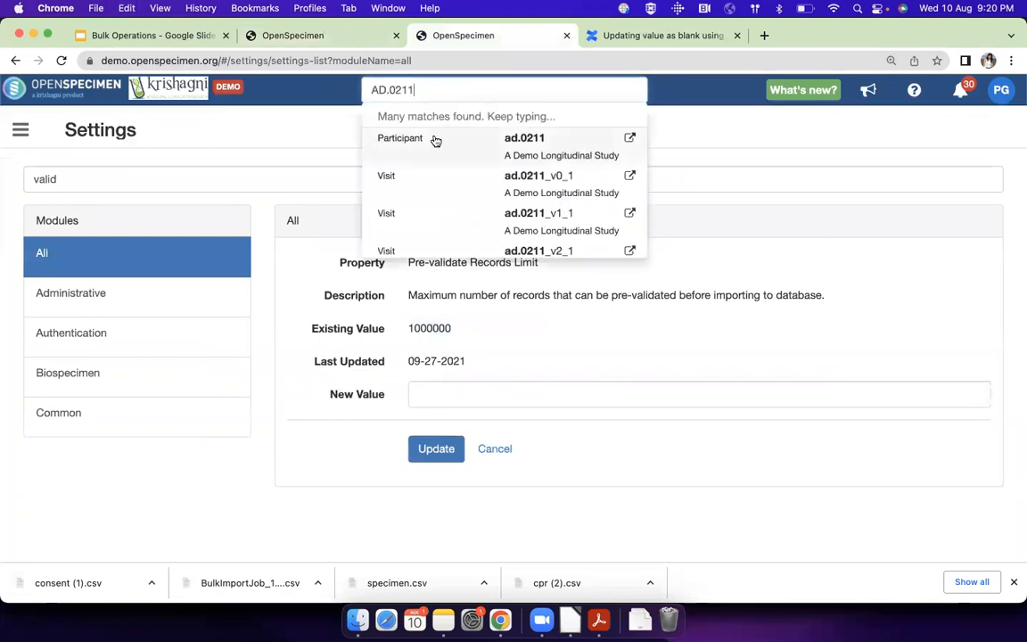
pyautogui.click(435, 140)
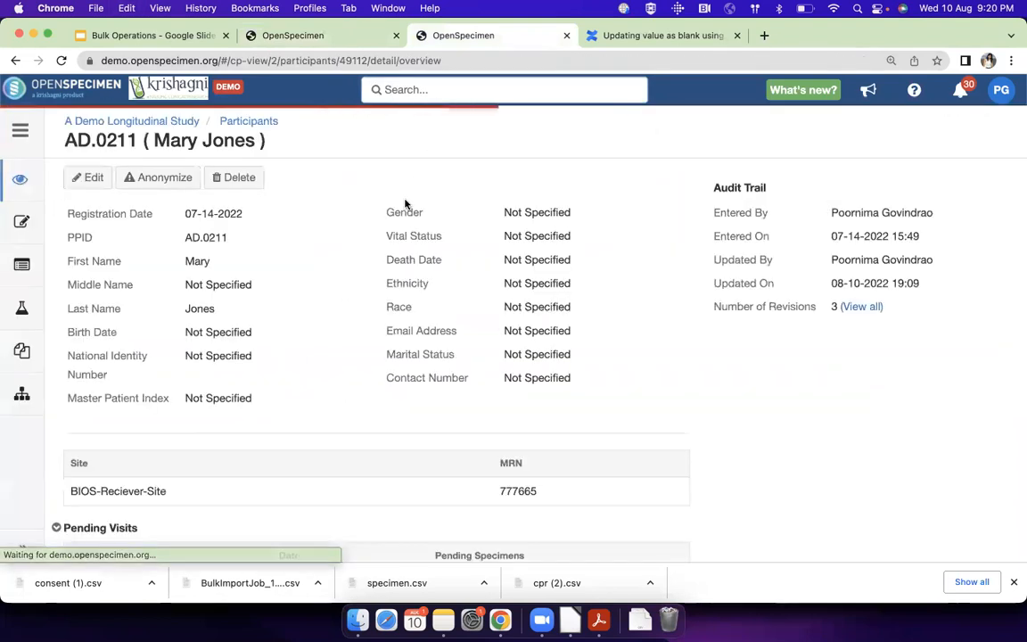
pyautogui.click(21, 221)
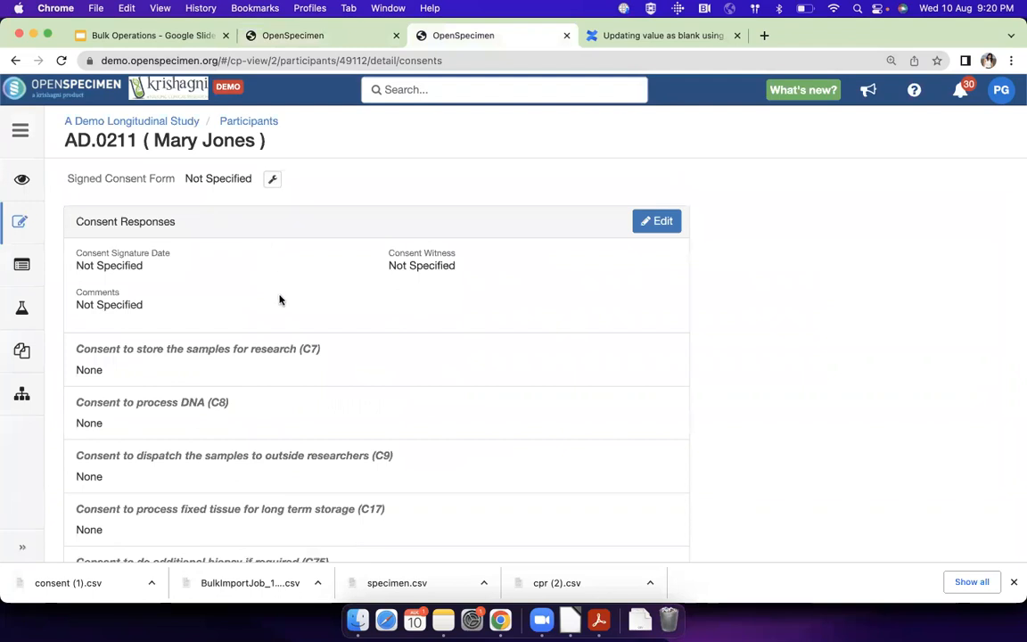
# Leave cell editing in consent.csv in LibreOffice and switch back to OpenSpecimen in Chrome
pyautogui.press('super+Tab')
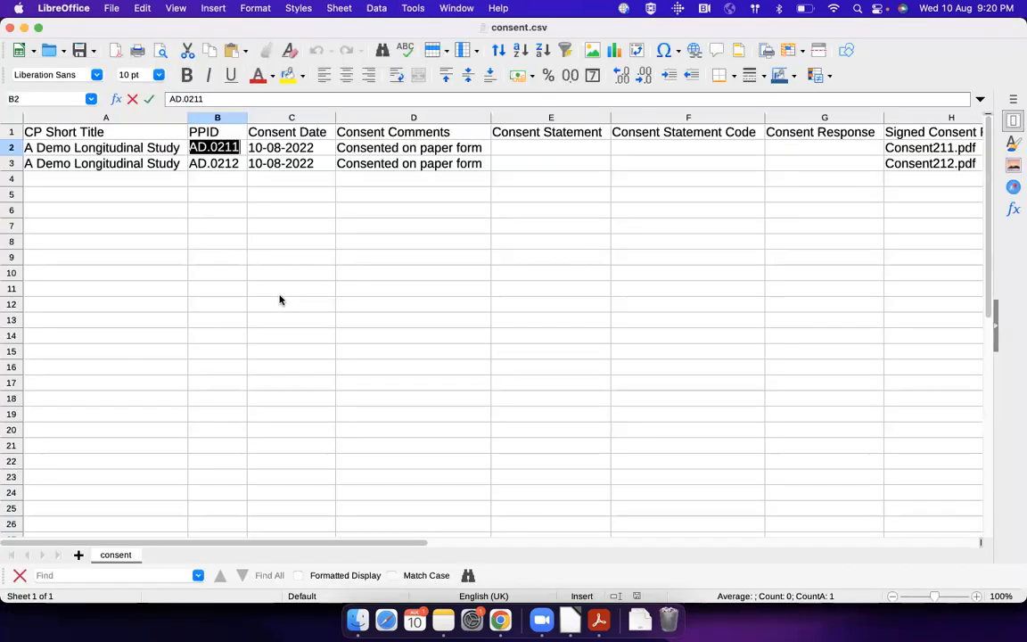
pyautogui.click(276, 289)
pyautogui.press('super+Tab')
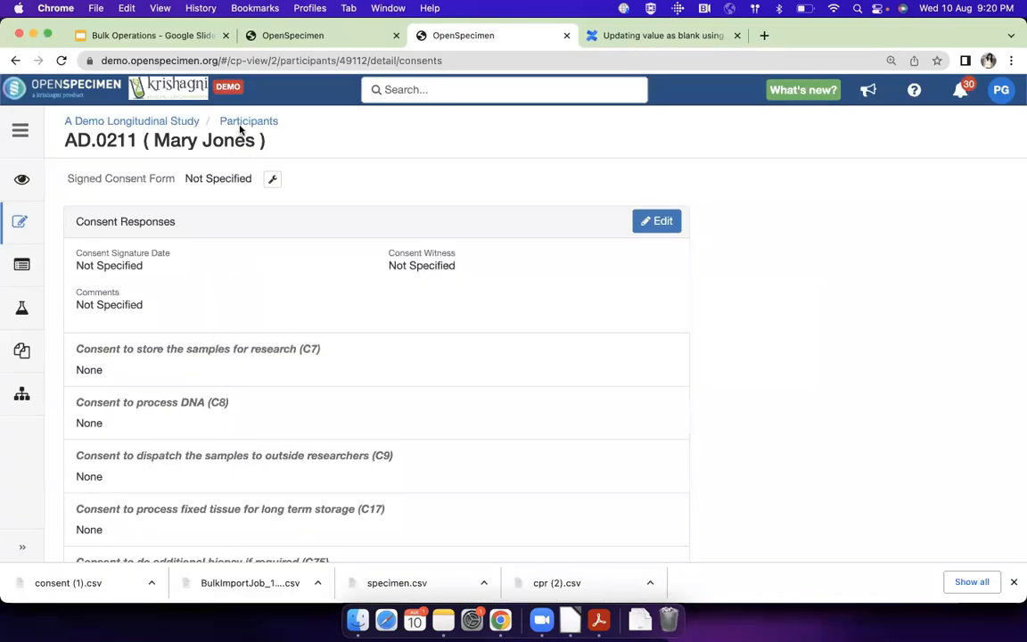
# Open the biospecimen data bulk import from the study's participants list and set the records type to Consents
pyautogui.click(240, 125)
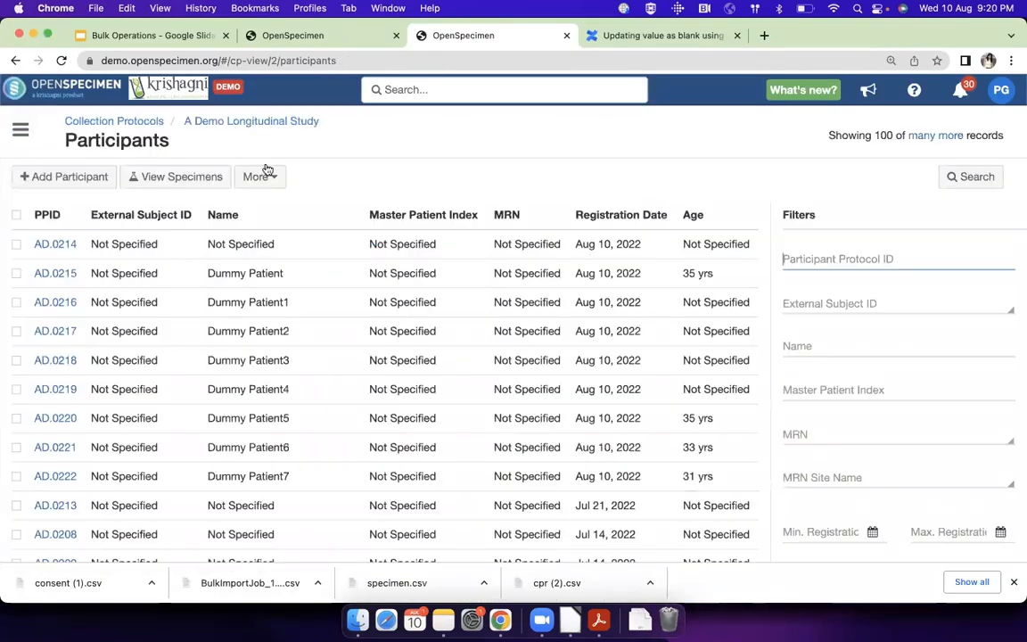
pyautogui.click(268, 177)
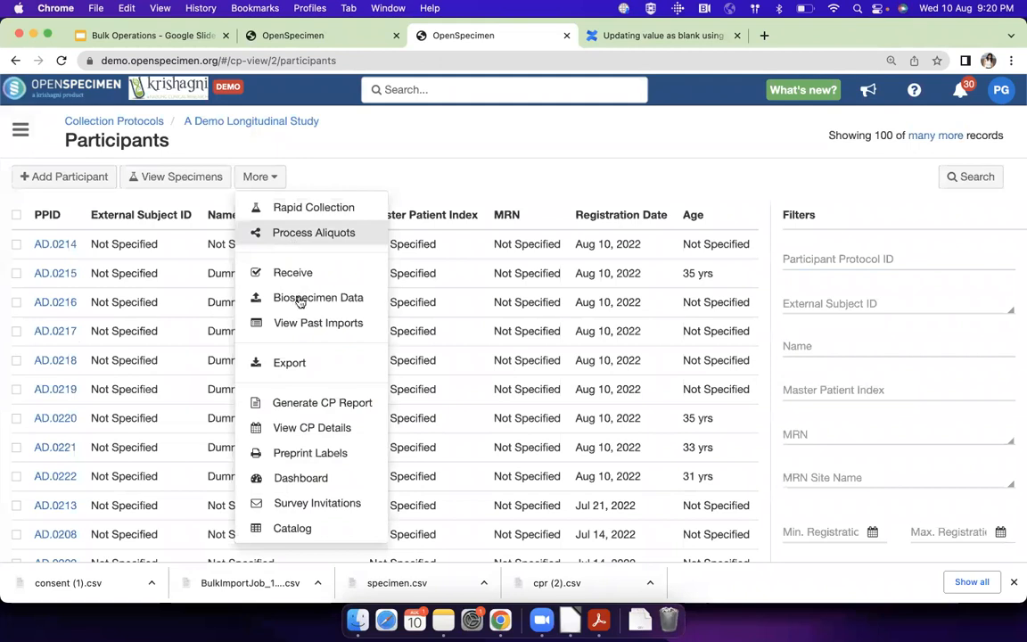
pyautogui.click(300, 299)
pyautogui.click(331, 192)
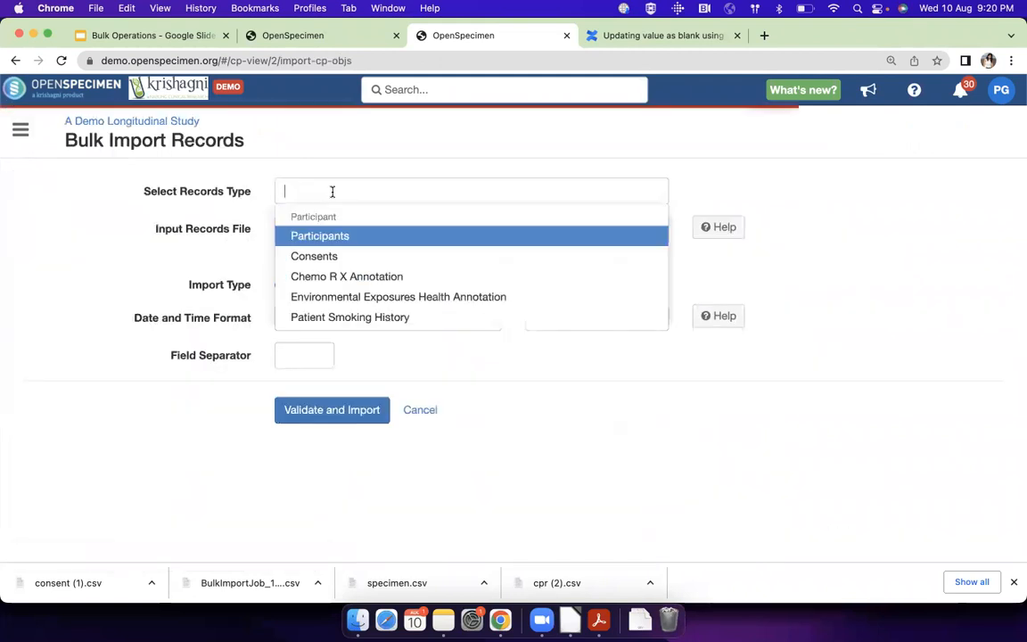
pyautogui.click(333, 257)
# Try to validate and import Archive.zip from the Consents folder without choosing a date format
pyautogui.click(332, 232)
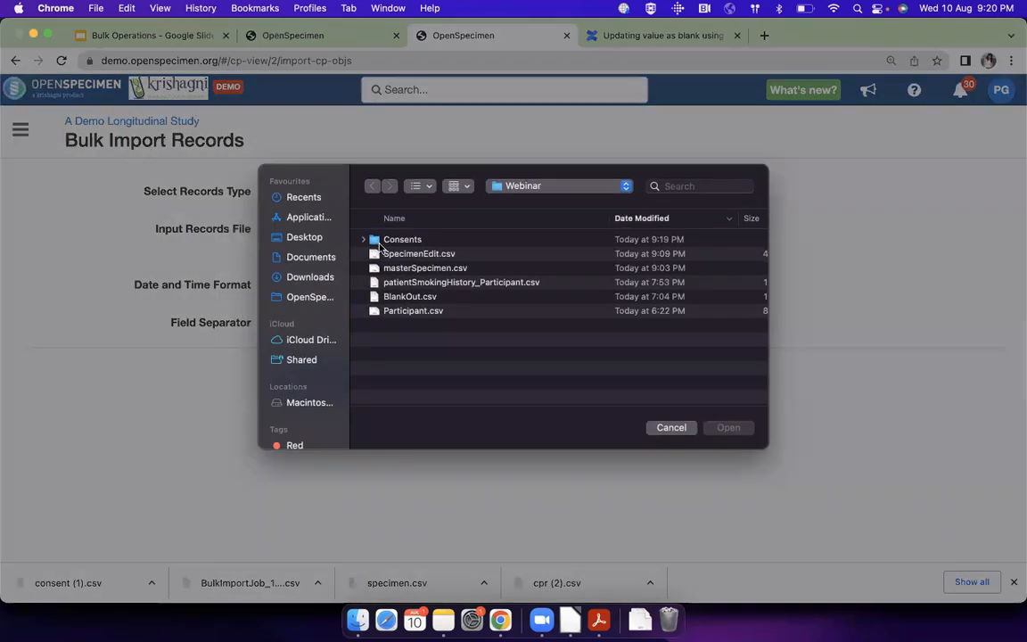
pyautogui.doubleClick(392, 240)
pyautogui.click(392, 257)
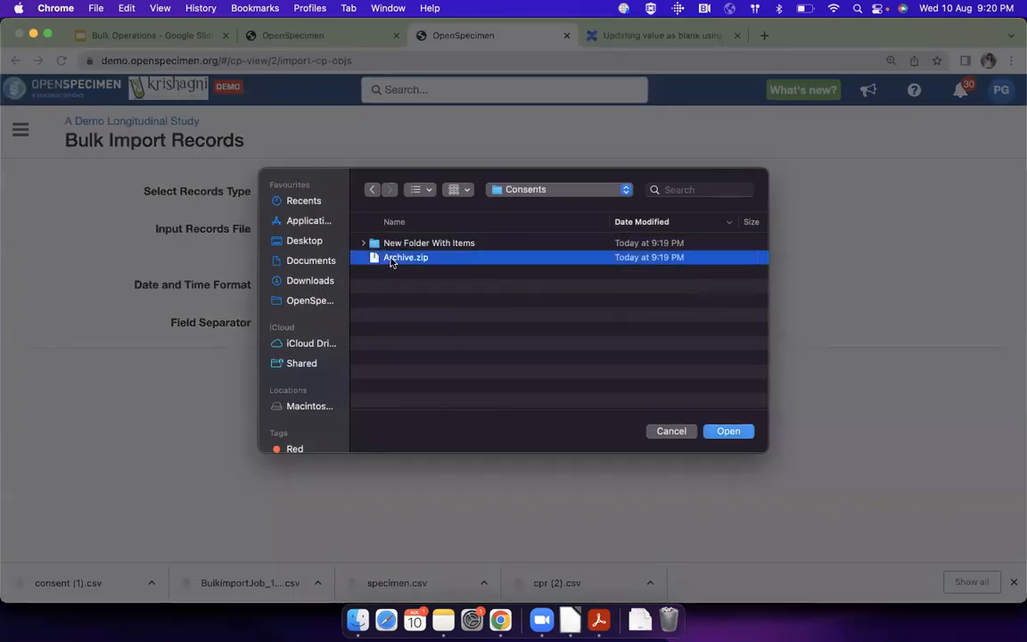
pyautogui.press('Return')
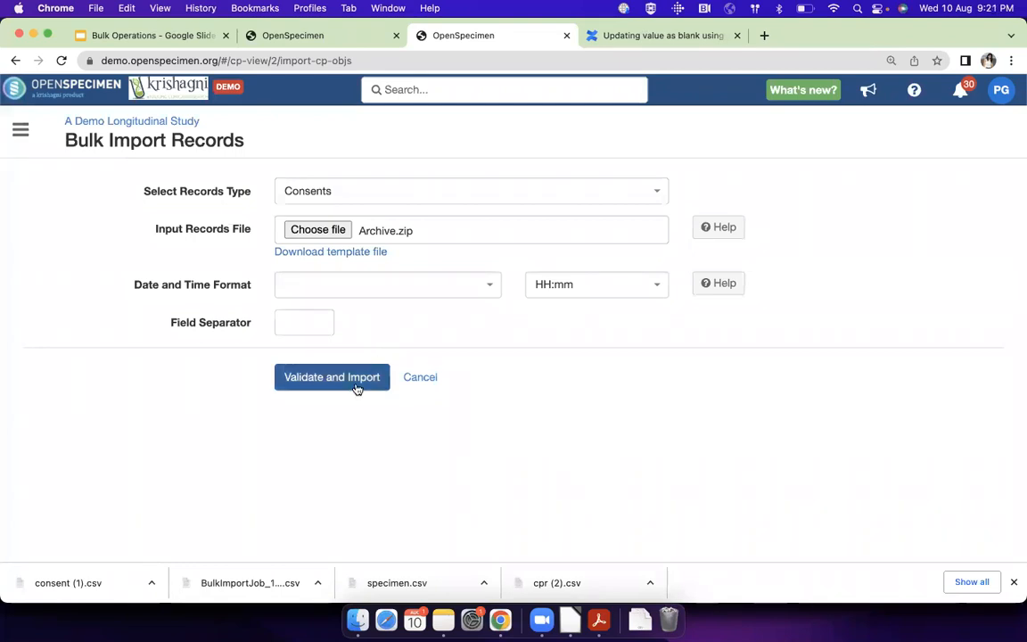
pyautogui.click(356, 384)
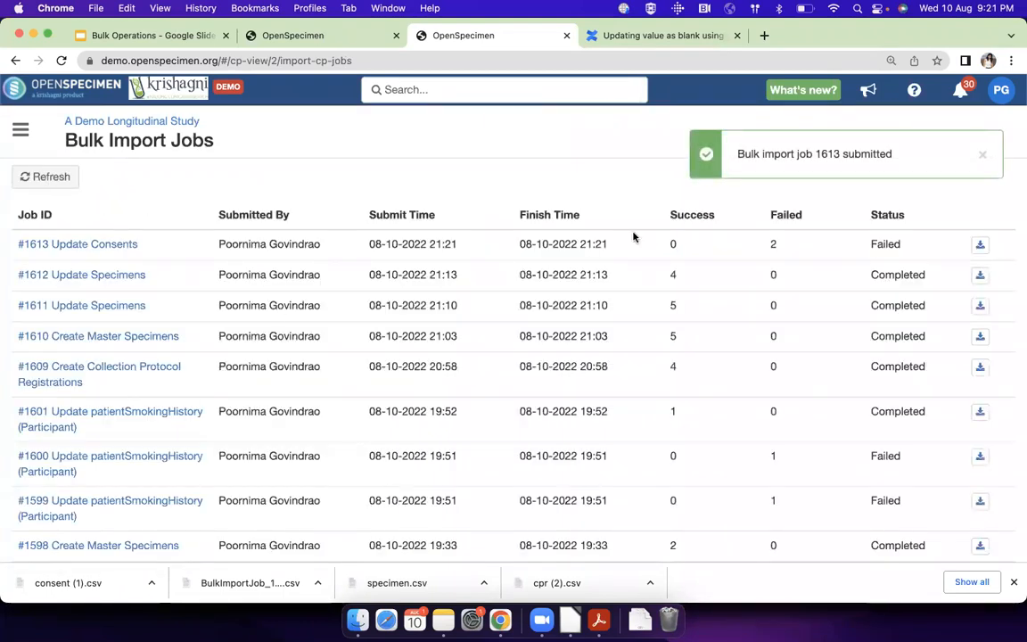
# Download the newest consents import job's report, examine its import status and error message columns in Numbers, and quit Numbers
pyautogui.click(980, 243)
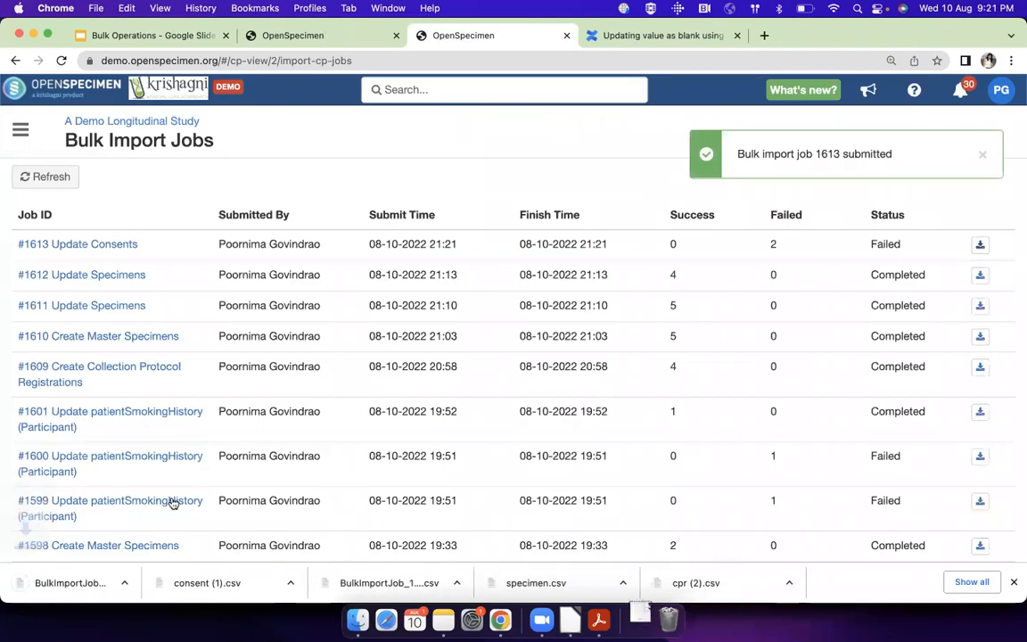
pyautogui.click(75, 585)
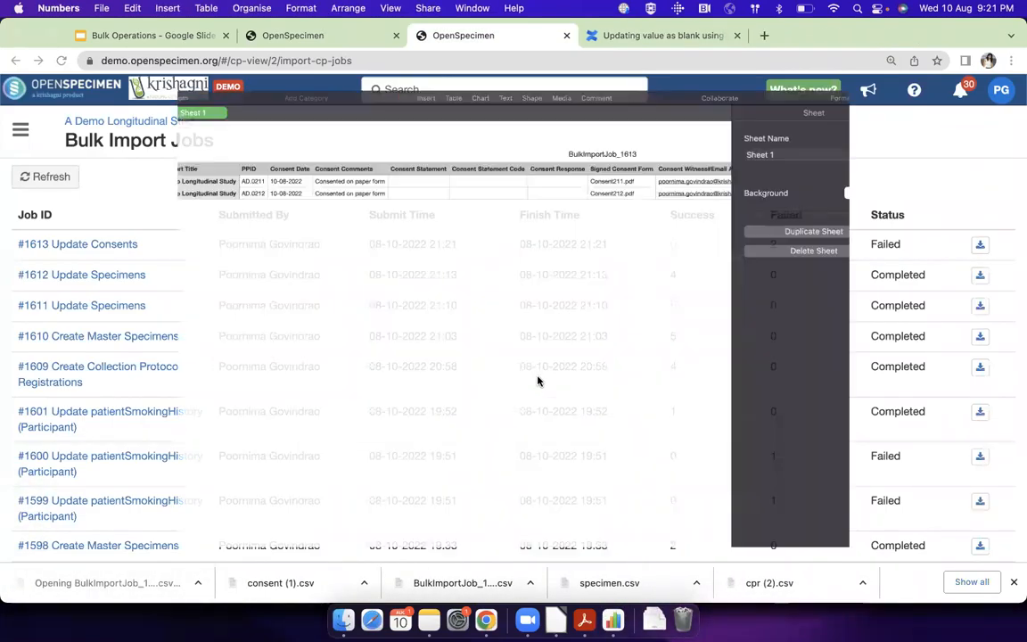
pyautogui.hscroll(10, 536, 379)
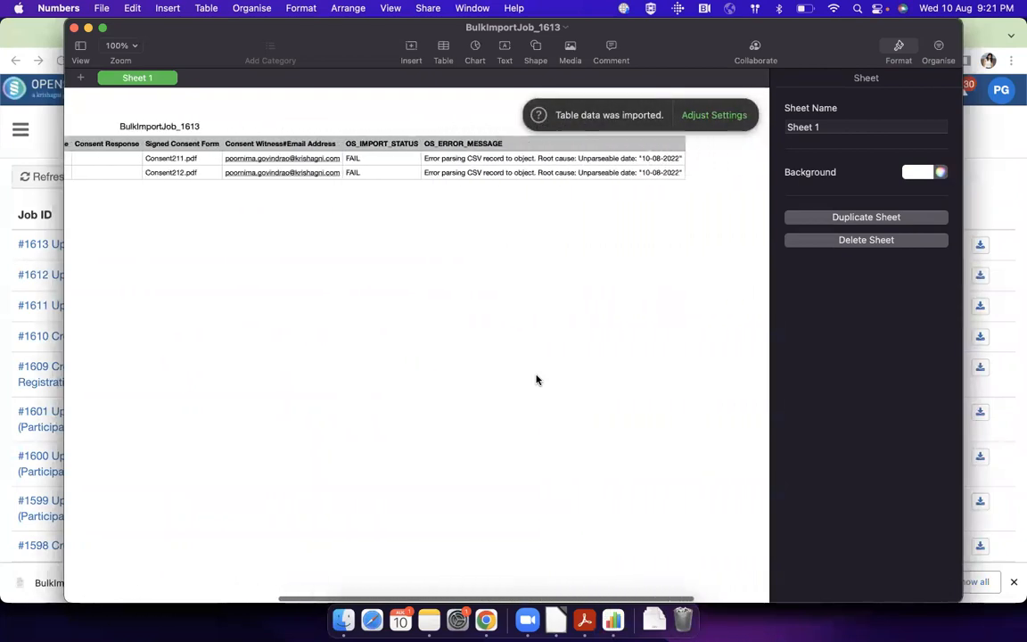
pyautogui.hscroll(-5, 536, 379)
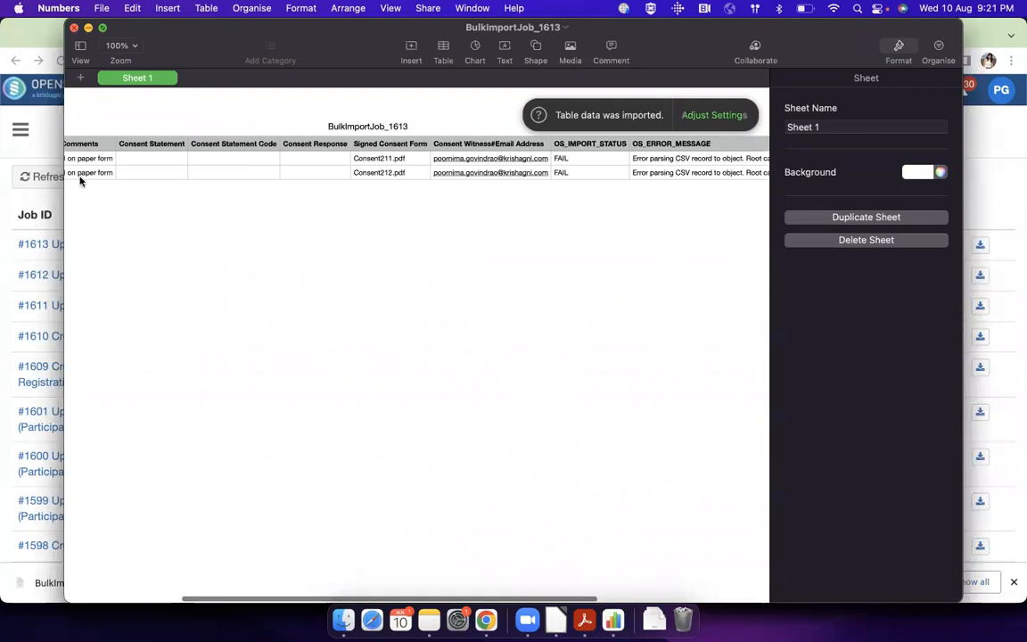
pyautogui.press('super+q')
# Return to A Demo Longitudinal Study and start a new biospecimen data bulk import with Consents as the records type
pyautogui.click(131, 120)
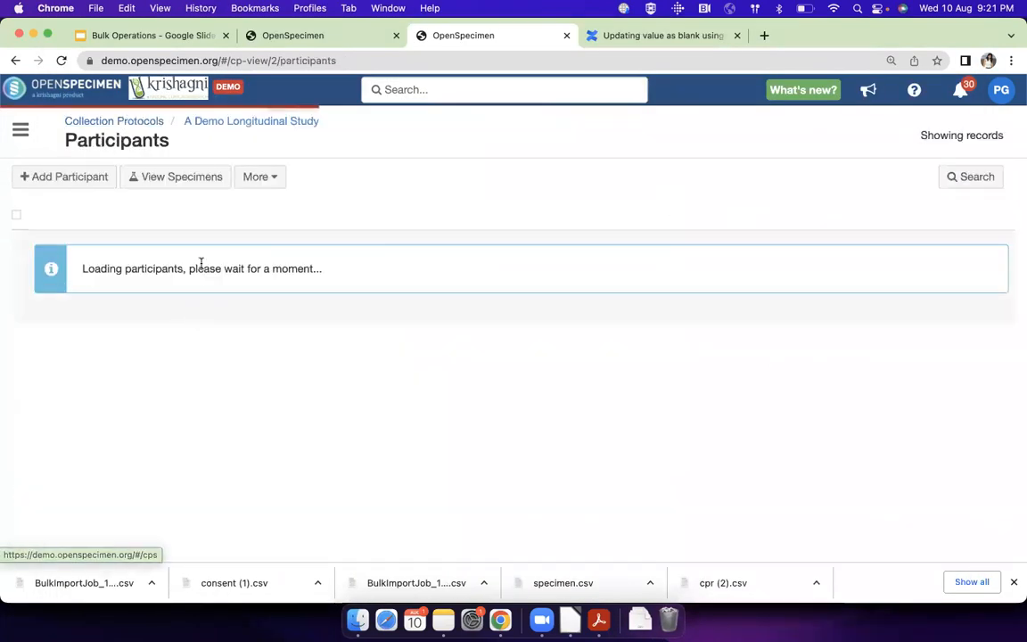
pyautogui.click(264, 176)
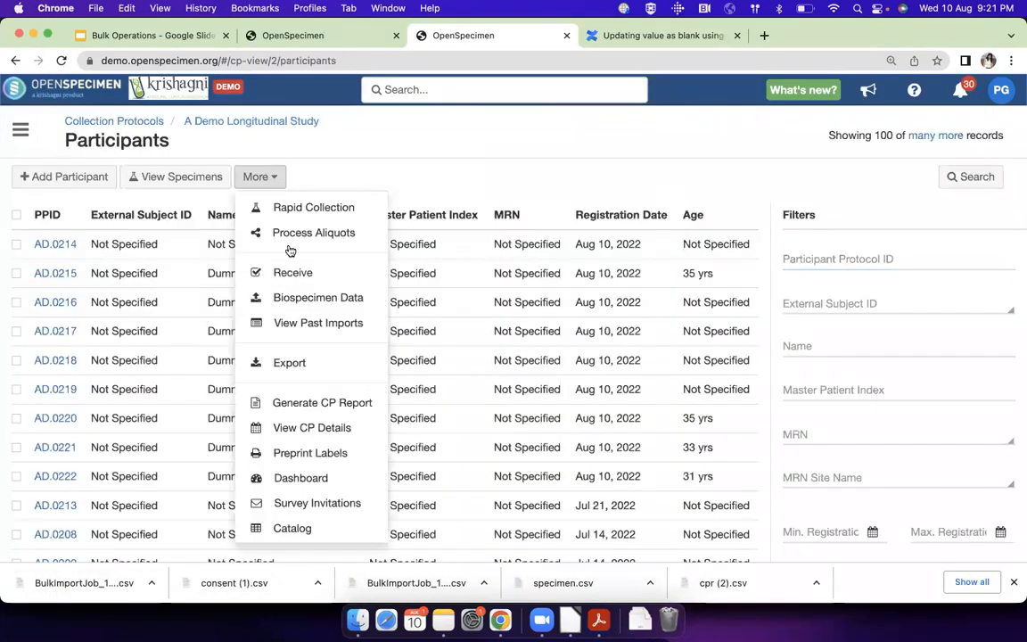
pyautogui.click(301, 298)
pyautogui.click(316, 200)
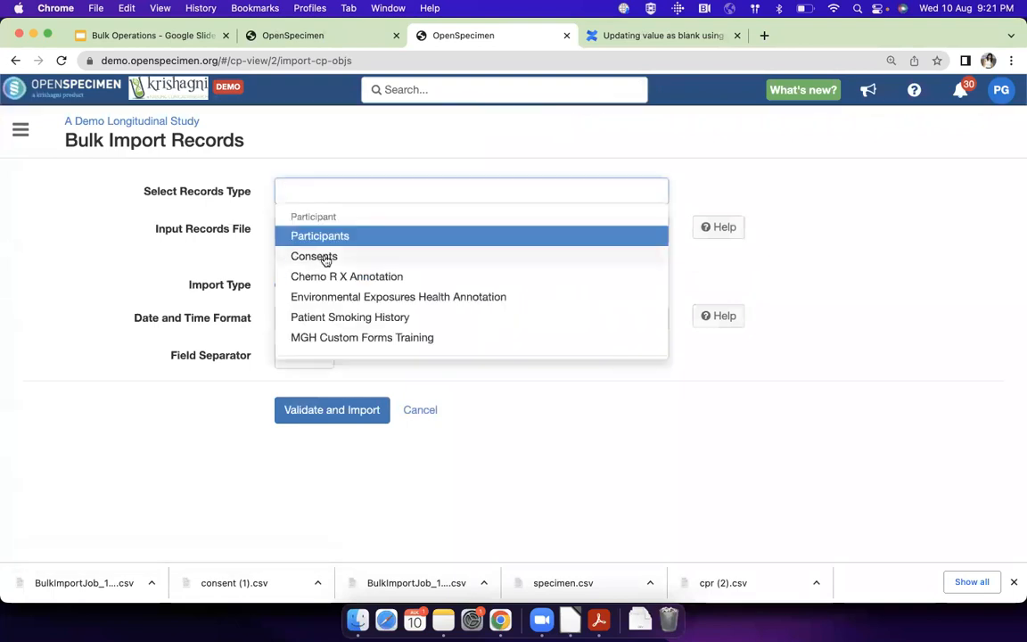
pyautogui.click(326, 256)
# Validate and import Archive.zip with the date format set to dd-MM-yyyy
pyautogui.click(333, 231)
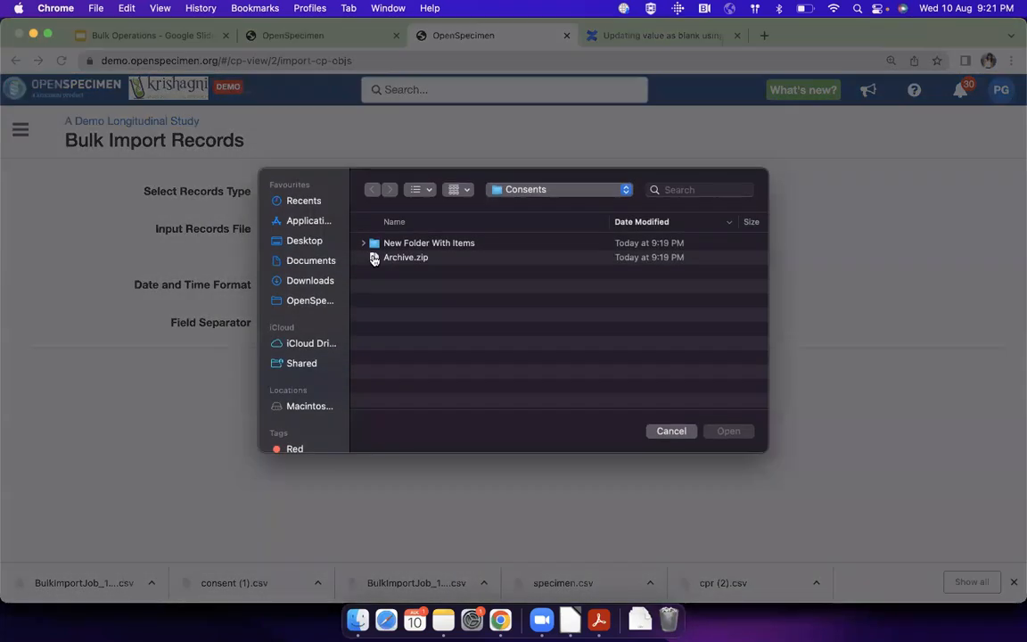
pyautogui.click(383, 253)
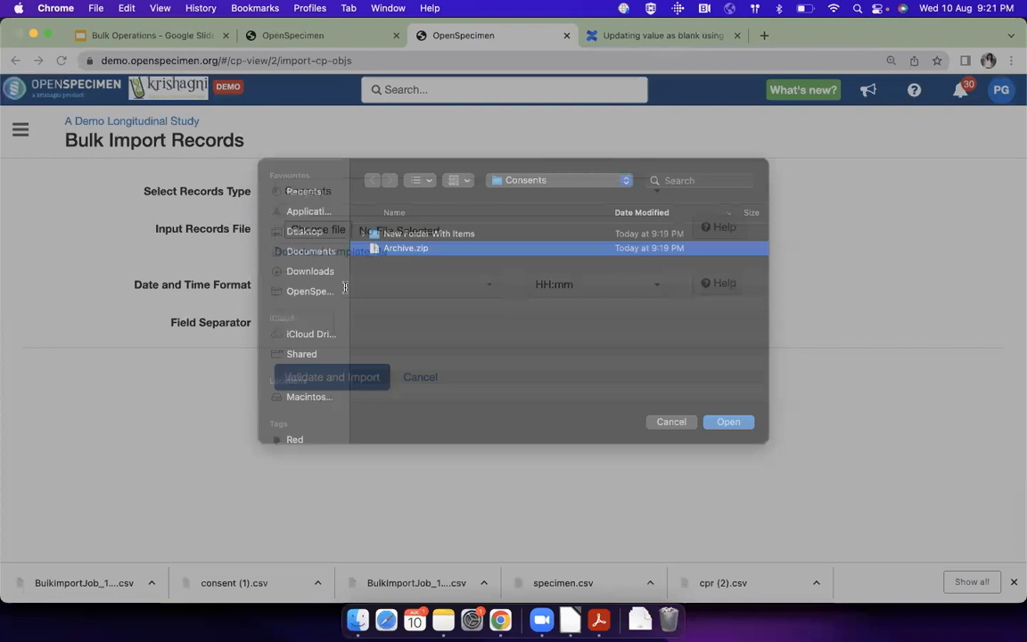
pyautogui.click(345, 286)
pyautogui.click(344, 372)
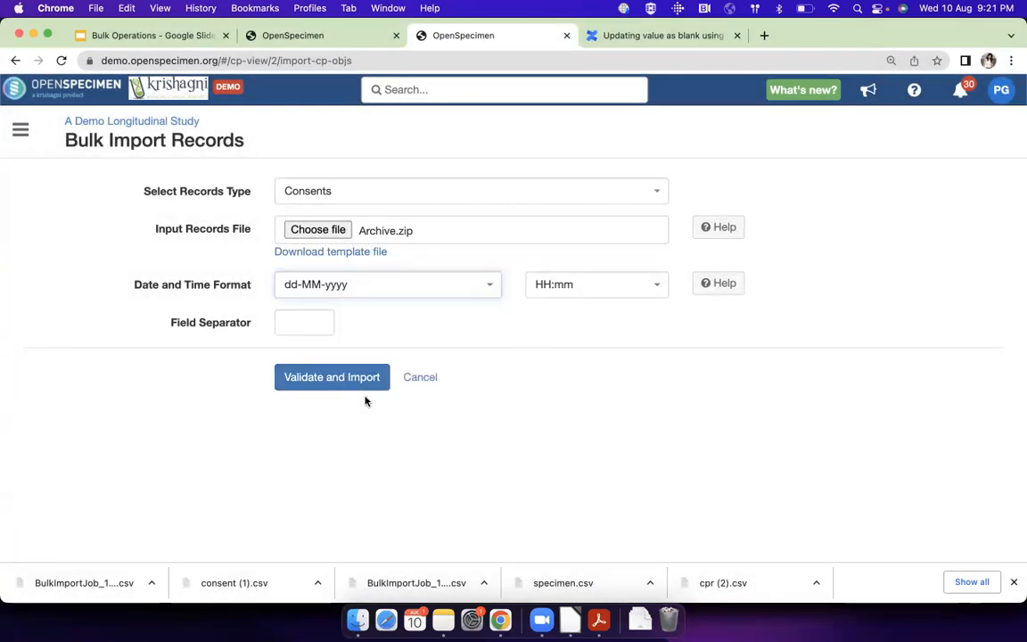
pyautogui.click(360, 386)
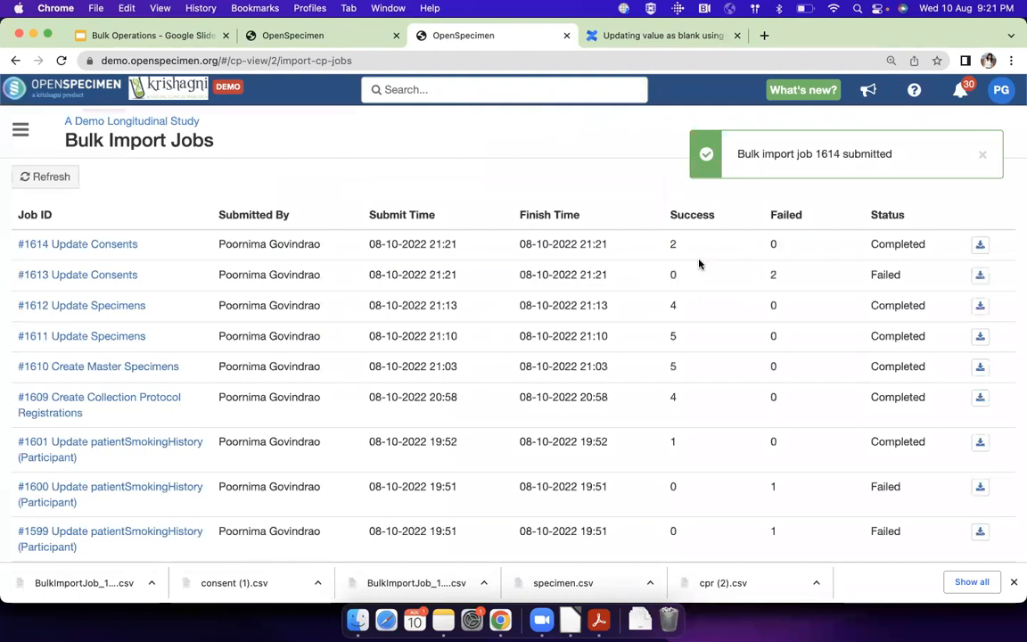
# Copy the first data row's PPID from consent.csv in LibreOffice and use it to open that participant's consents page in OpenSpecimen
pyautogui.press('super+Tab')
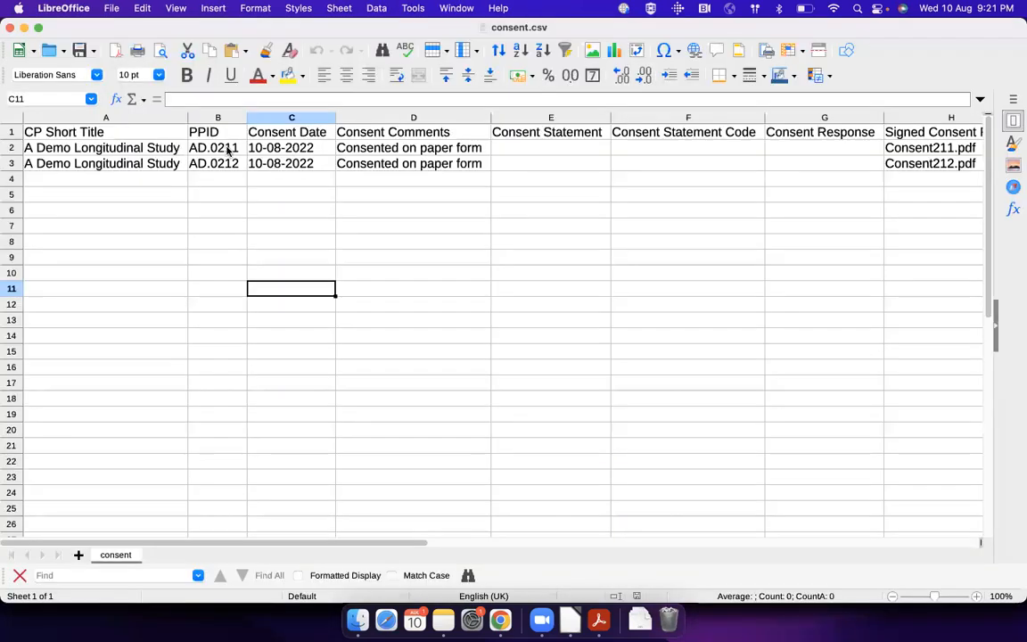
pyautogui.click(228, 151)
pyautogui.press('super+c')
pyautogui.press('super+Tab')
pyautogui.click(401, 89)
pyautogui.press('super+v')
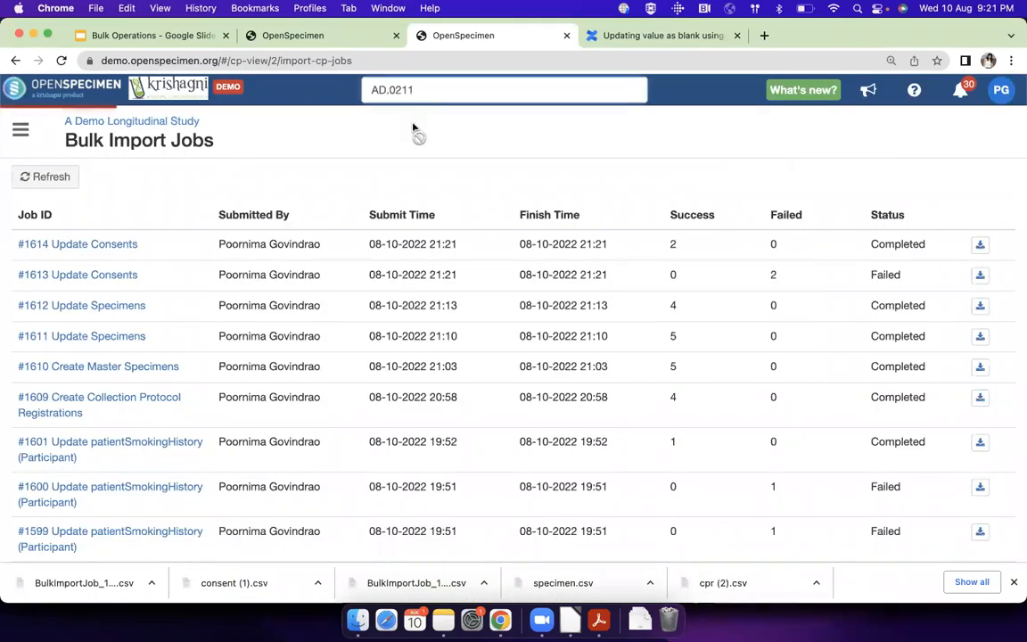
pyautogui.click(413, 136)
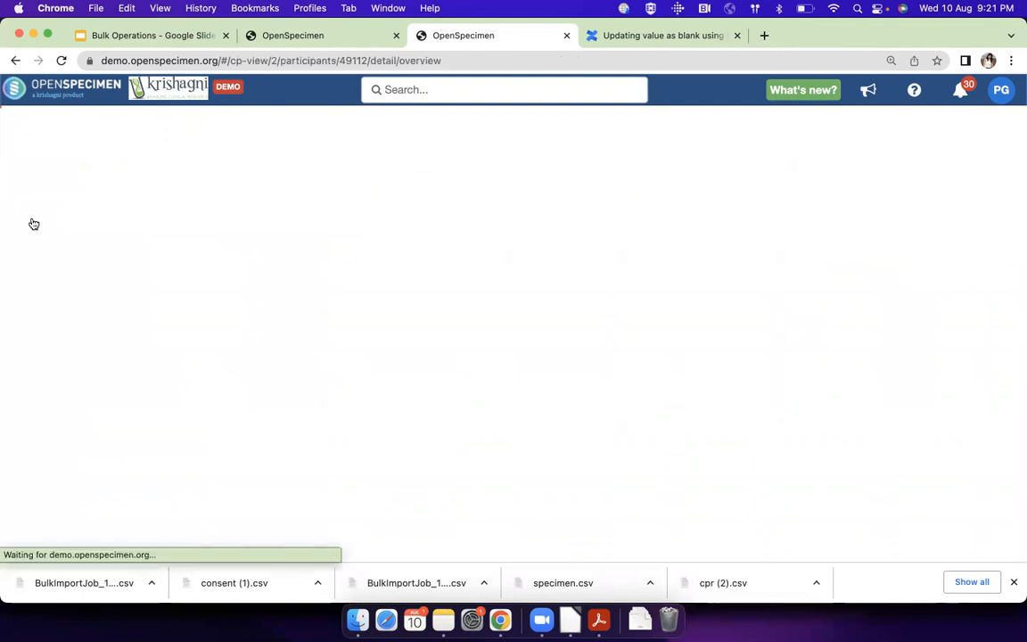
pyautogui.click(31, 221)
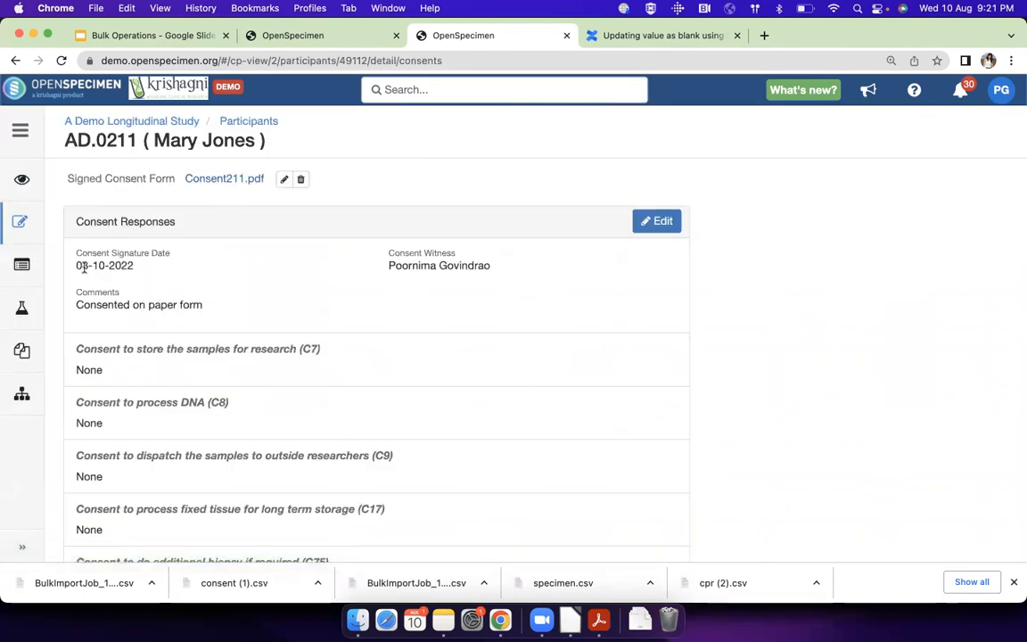
# Examine the participant's consent signature date, comments, consent responses and signed consent form
pyautogui.moveTo(74, 264); pyautogui.dragTo(134, 267)
pyautogui.moveTo(89, 299); pyautogui.dragTo(198, 297)
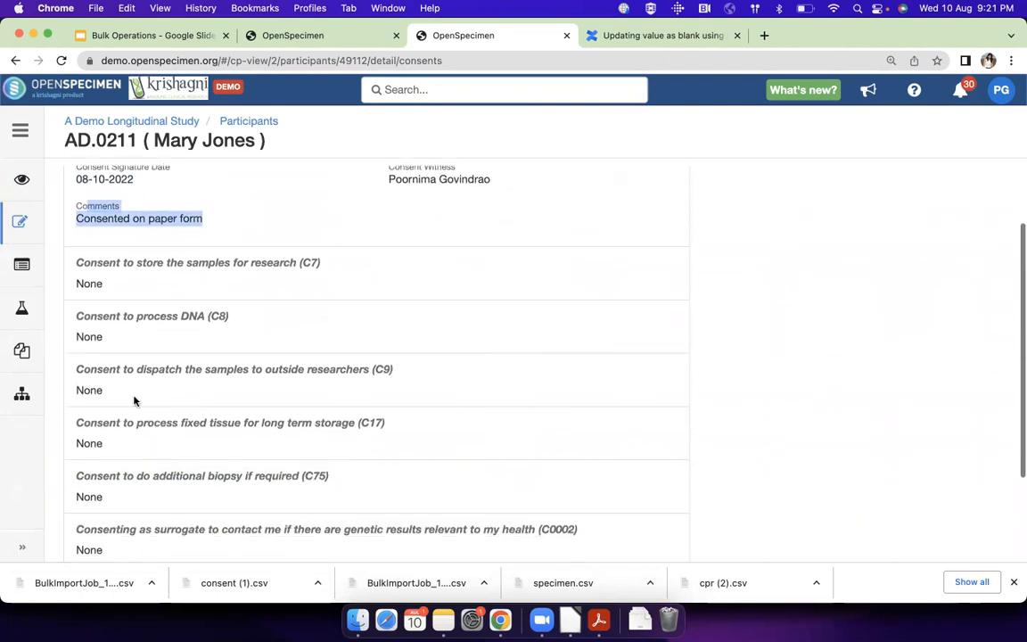
pyautogui.scroll(2, 163, 340)
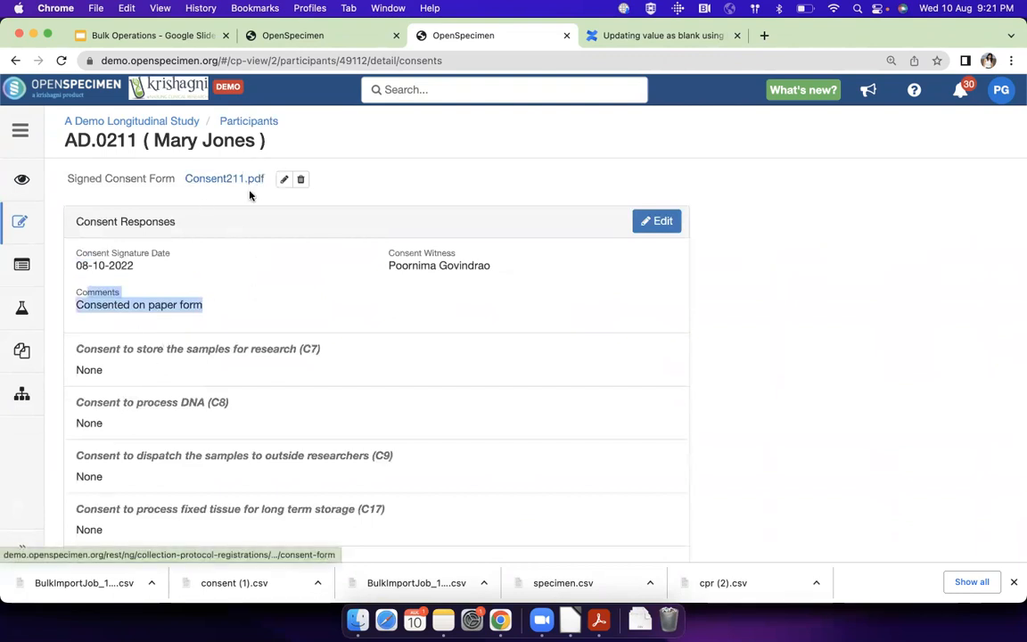
# Open the participant's visits and view the overview of the T0D: Pre-Surgical visit
pyautogui.click(23, 263)
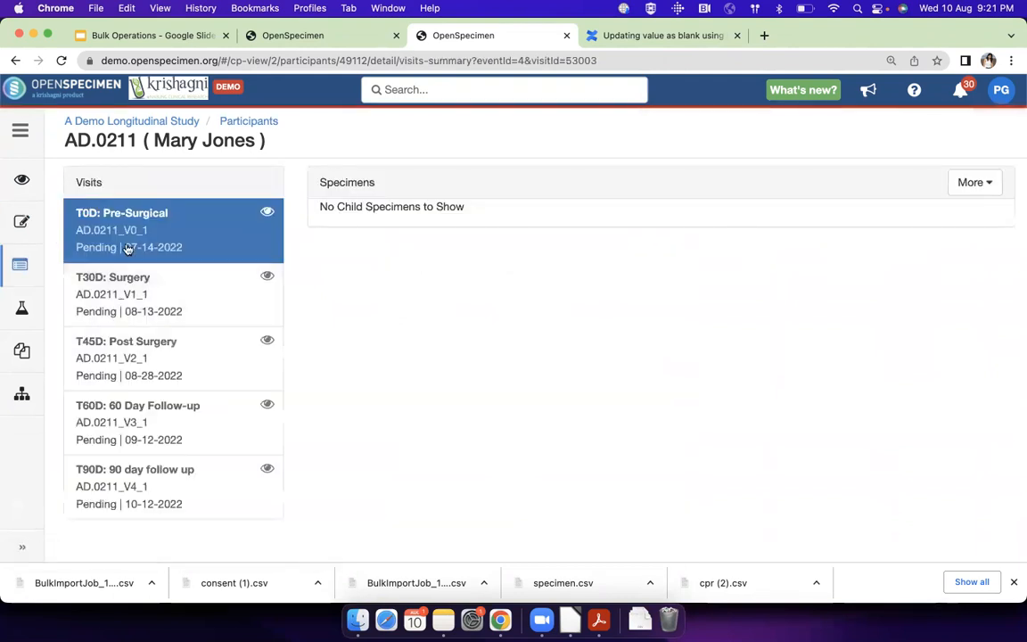
pyautogui.click(269, 216)
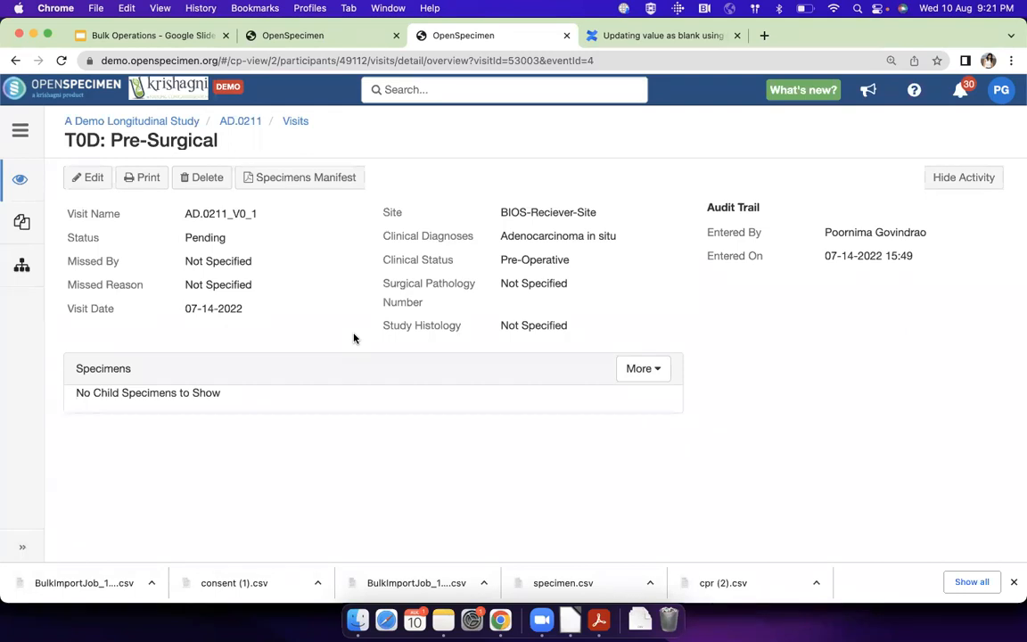
# Switch to the Bulk Operations presentation in Google Slides and advance two slides to the list of specimen templates
pyautogui.click(193, 38)
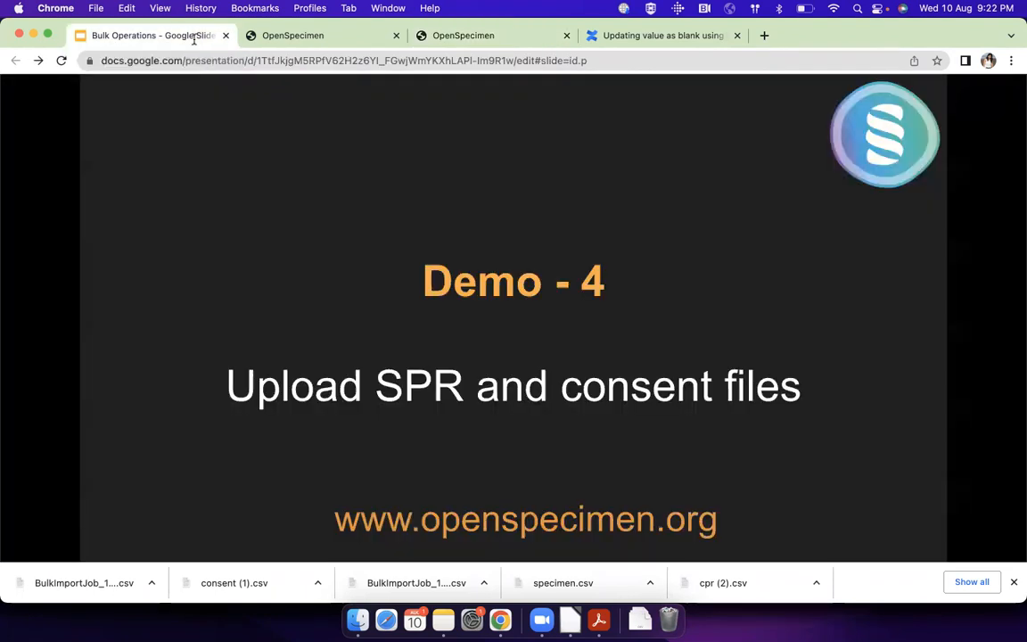
pyautogui.click(257, 283)
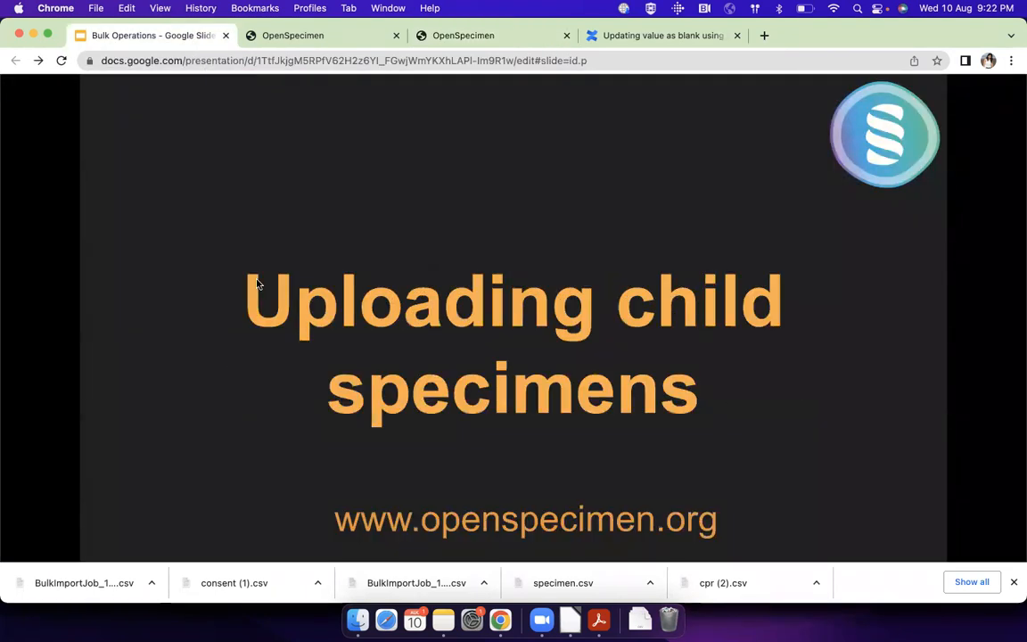
pyautogui.click(257, 282)
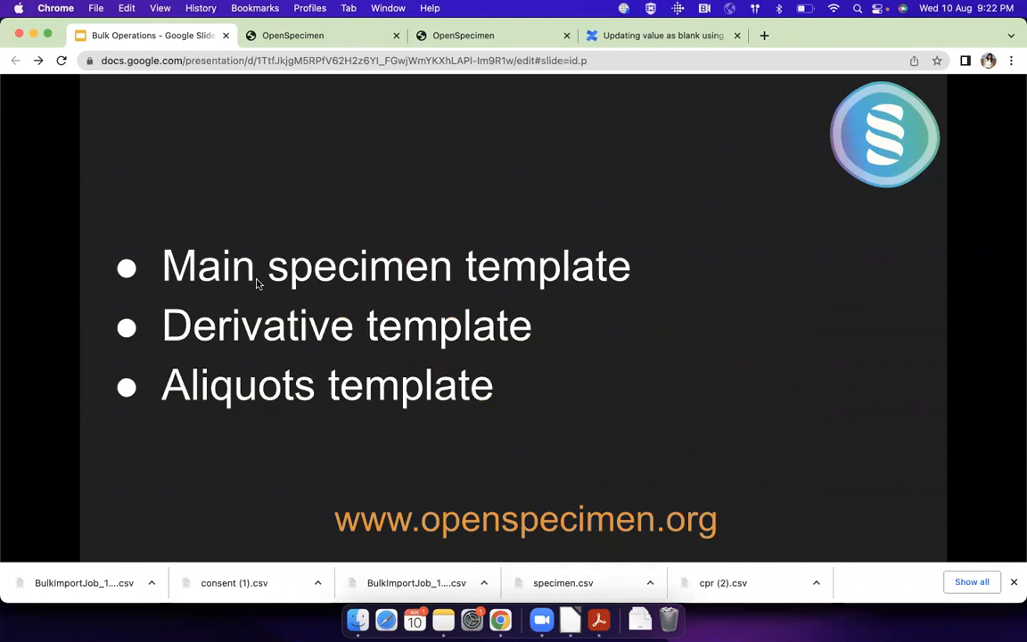